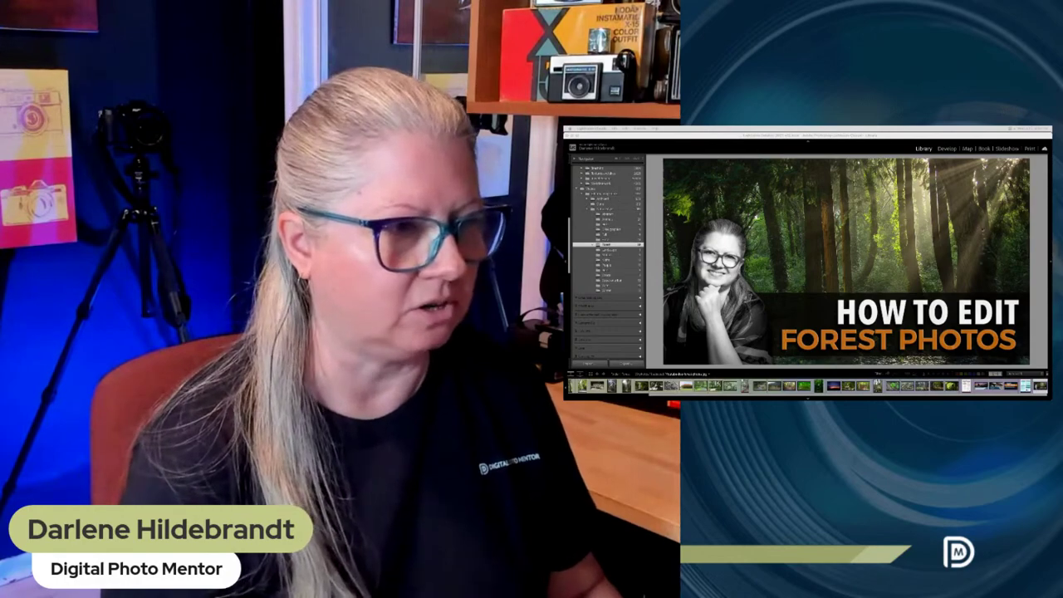
Switch to the Library Grid view and scroll through the Forest folder's 39 thumbnails
key("g")
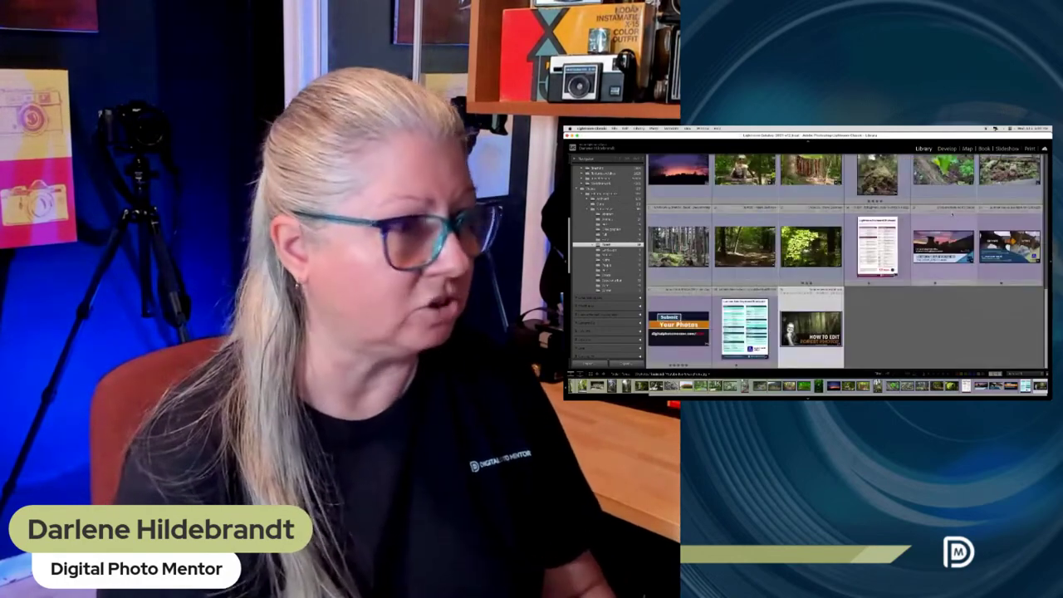
scroll(847, 261, "up", 2)
scroll(844, 261, "up", 8)
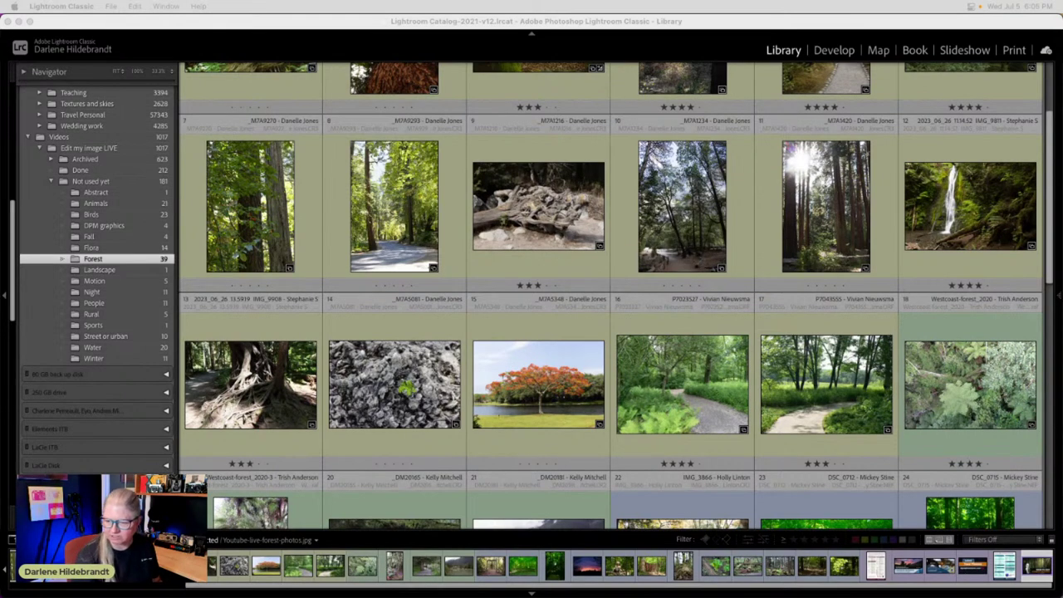
Select photos 5–11 and review them in Survey view, enlarging the weathered log photo
left_click(571, 262)
scroll(572, 262, "up", 3)
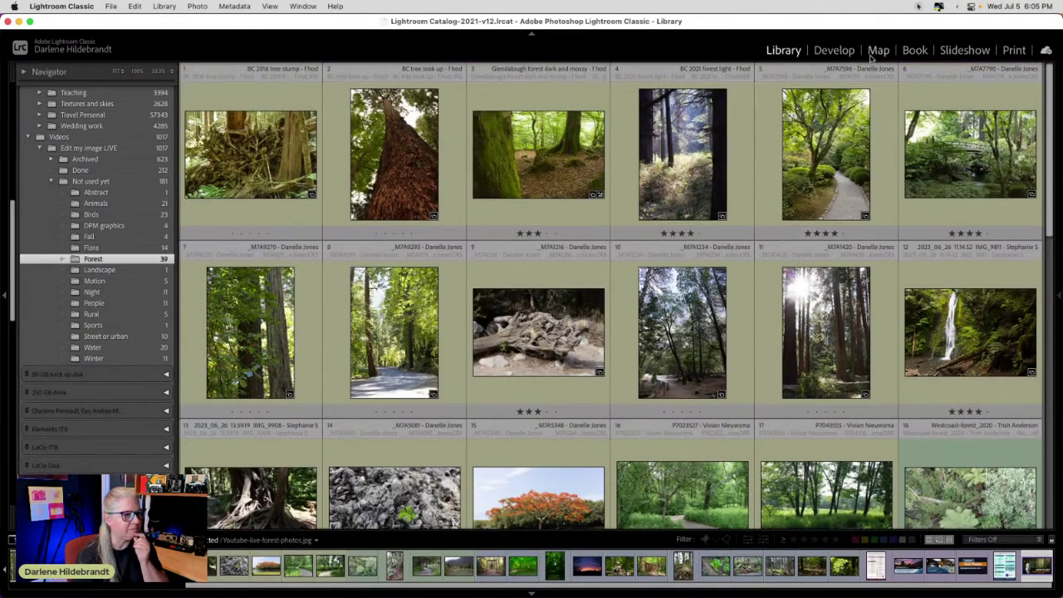
left_click(919, 7)
left_click(919, 36)
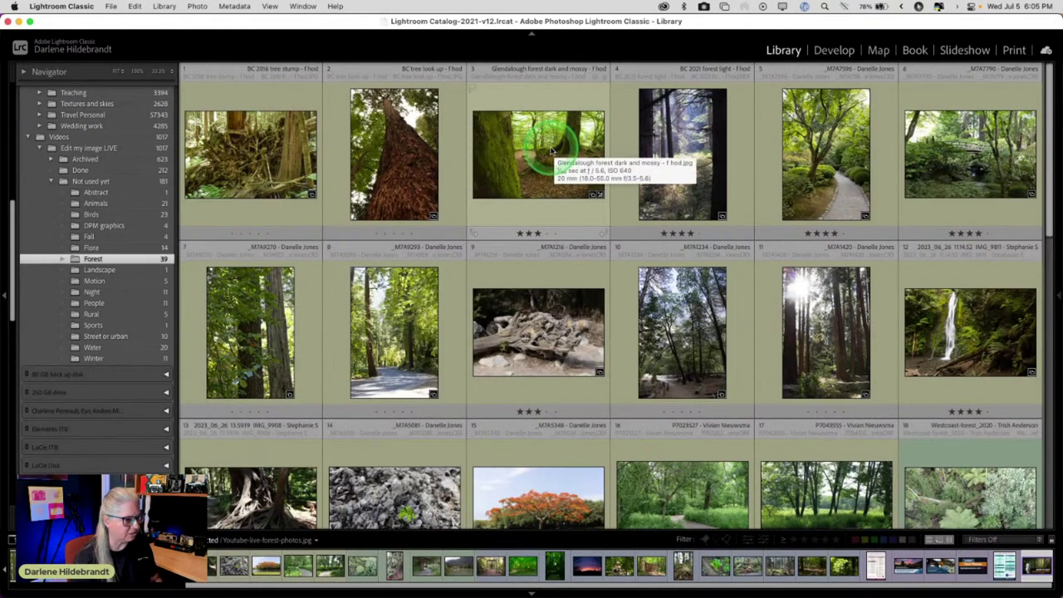
left_click(804, 148)
left_click(825, 328, "shift")
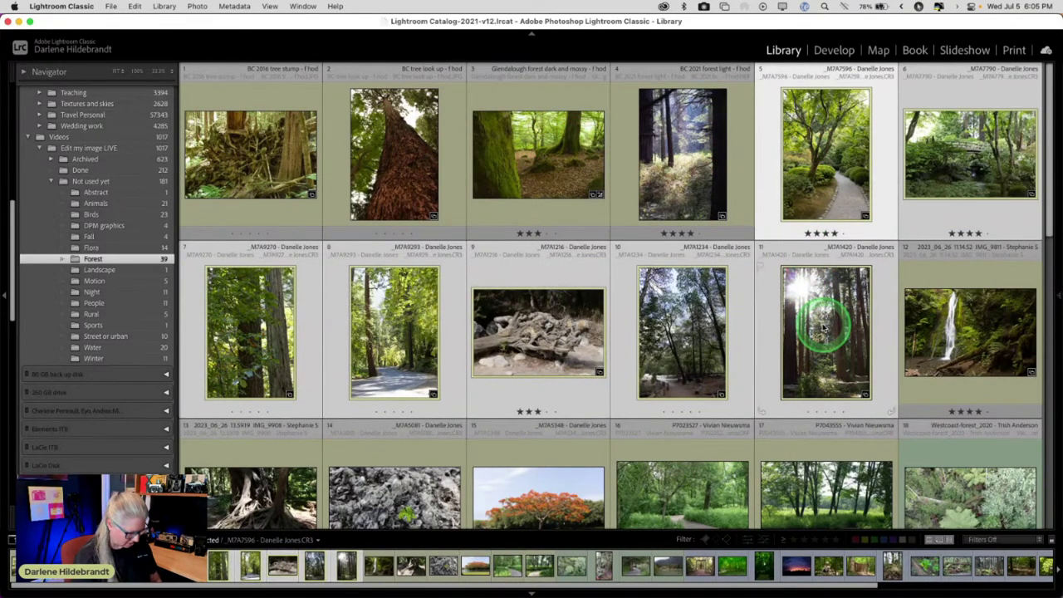
key("n")
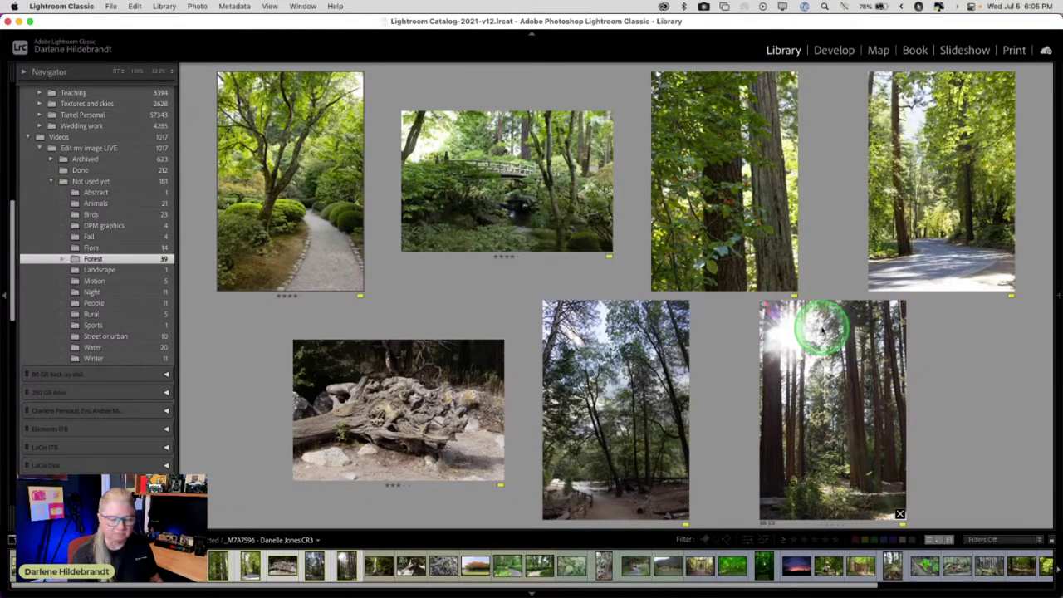
double_click(377, 401)
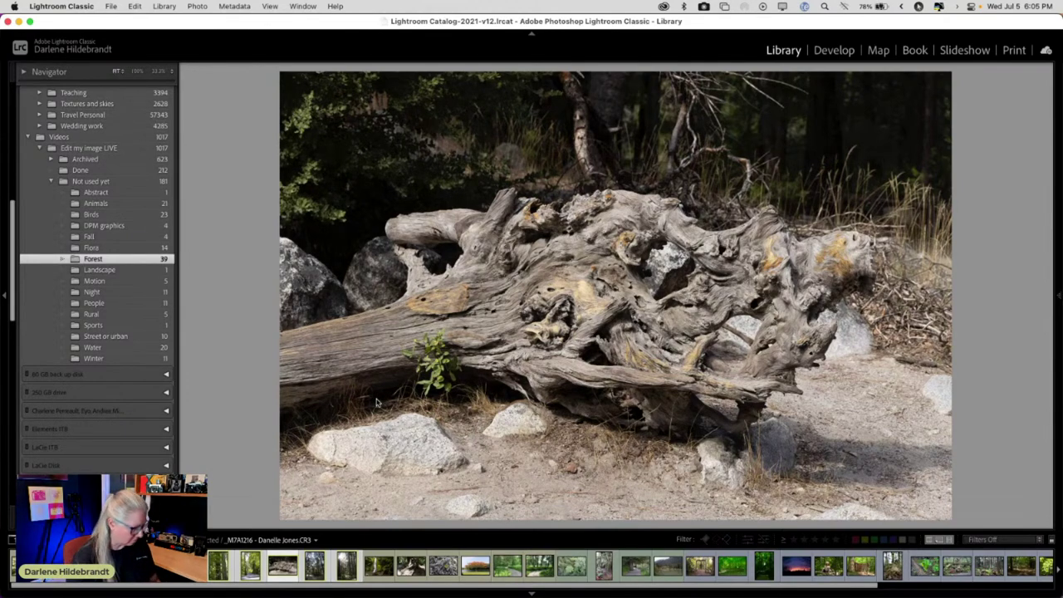
double_click(375, 402)
Drag the lichen-covered rock photo up to position 12, ahead of the waterfall shot
scroll(506, 309, "down", 2)
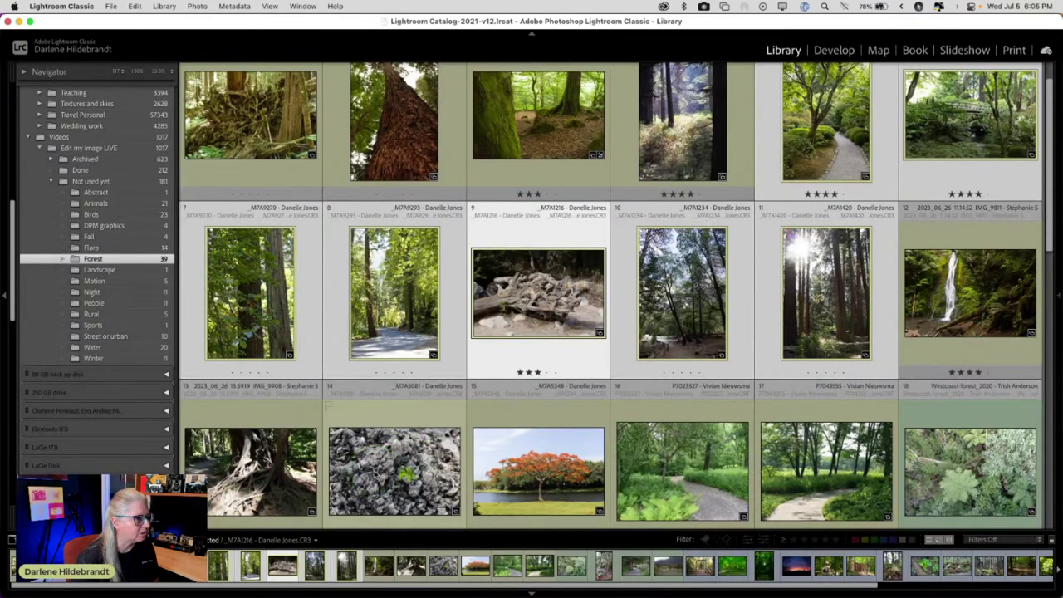
scroll(378, 469, "down", 1)
left_click(378, 465)
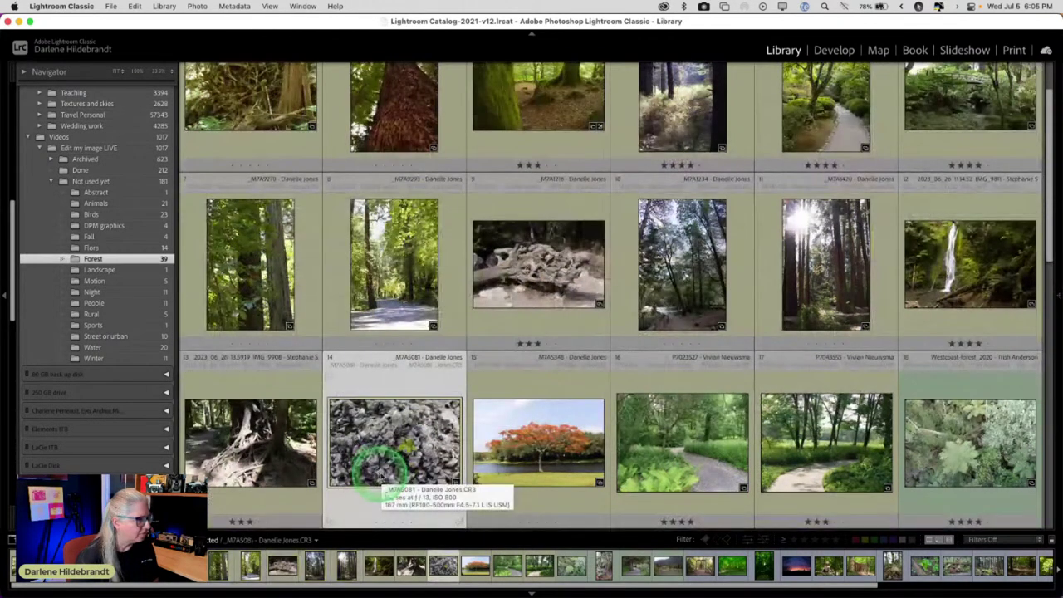
left_click_drag(835, 305, 831, 302)
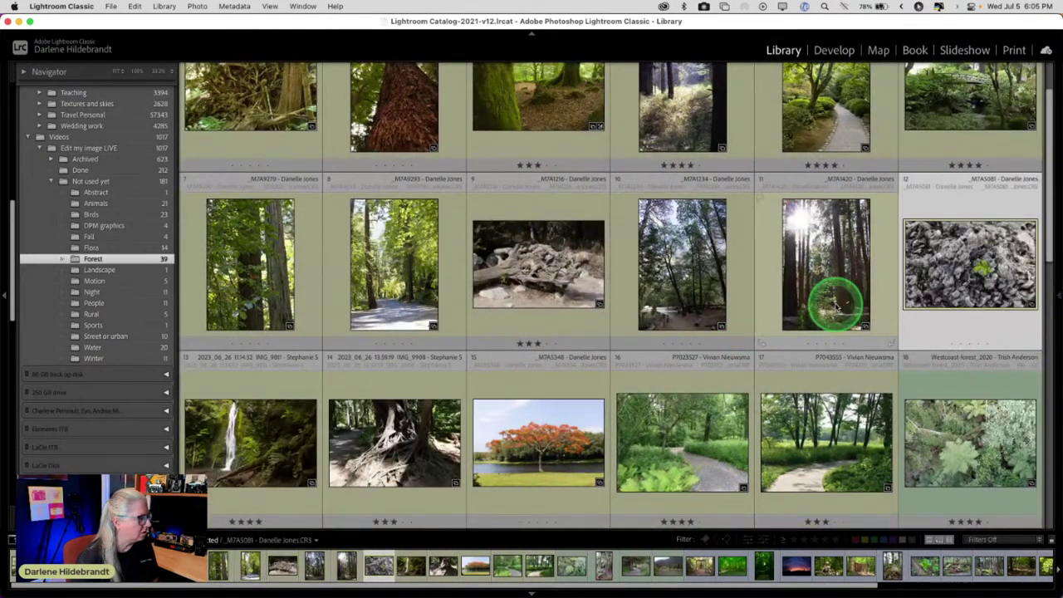
Jump to the rock photo's forests collection and enlarge the garden path photo in Loupe
right_click(876, 283)
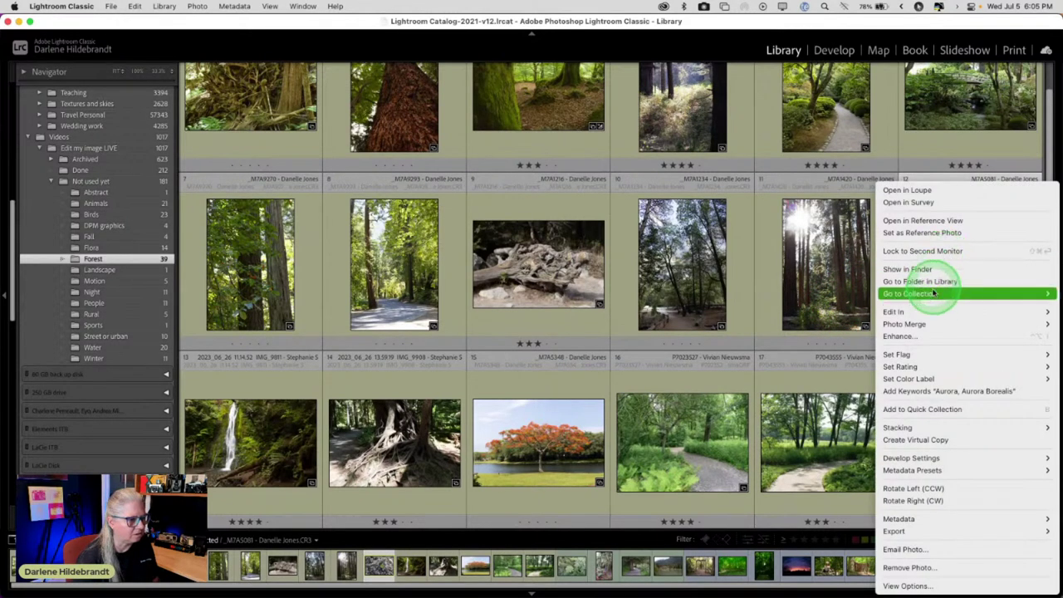
left_click(814, 304)
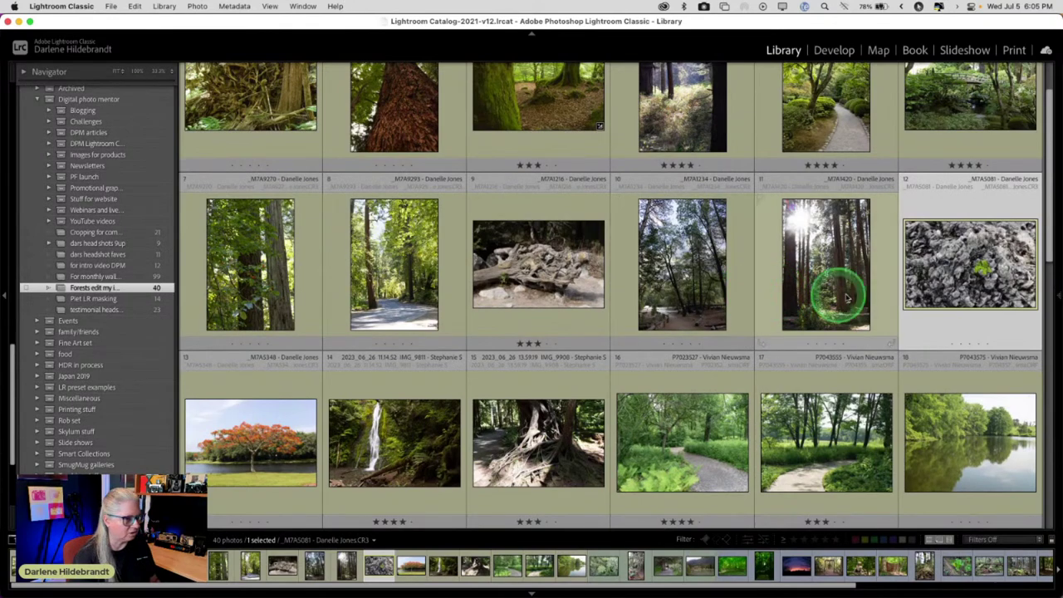
double_click(951, 290)
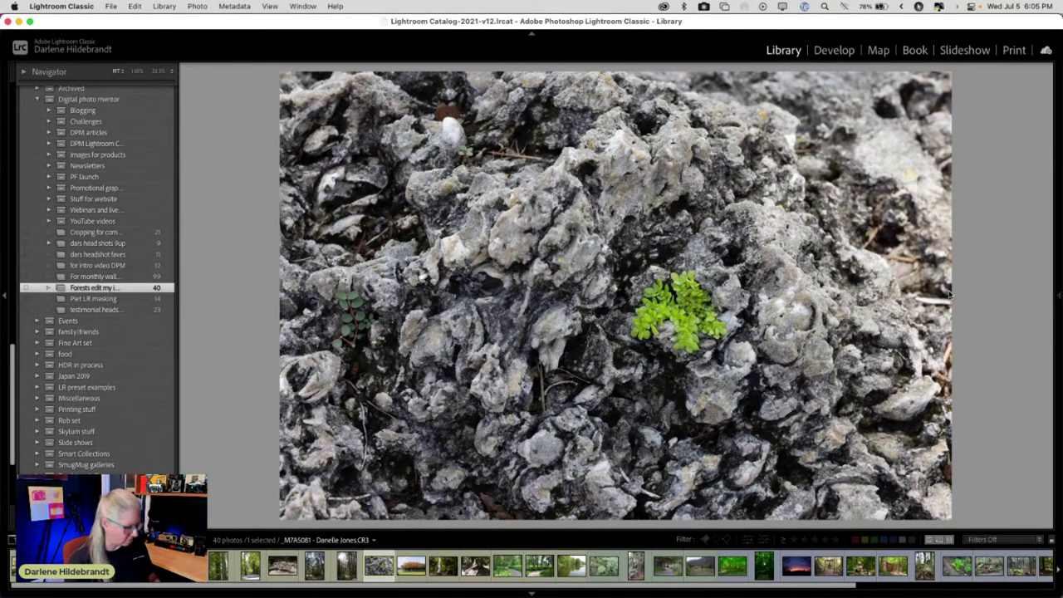
key("g")
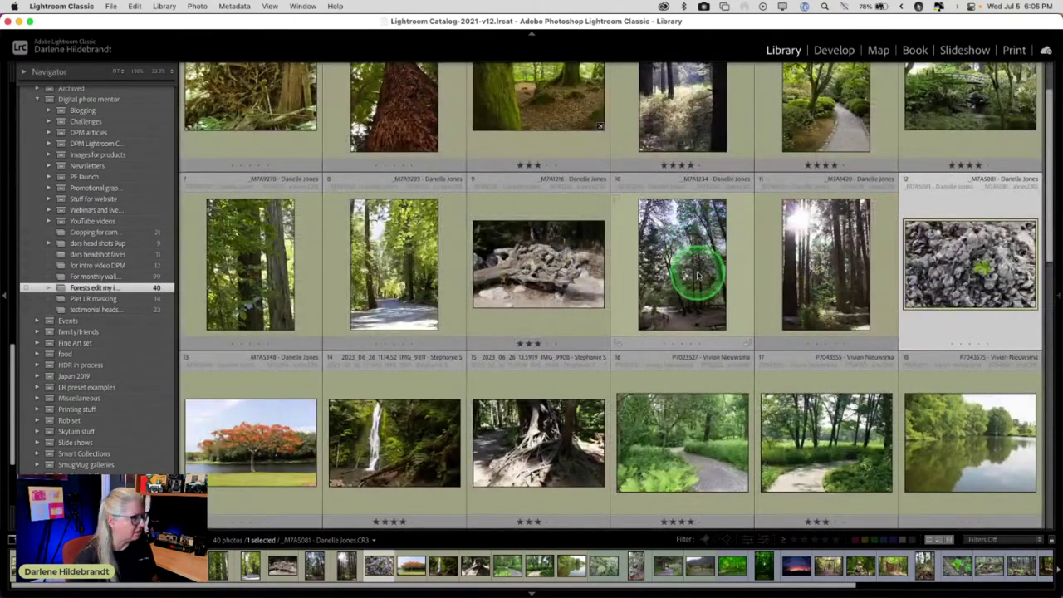
scroll(706, 249, "up", 2)
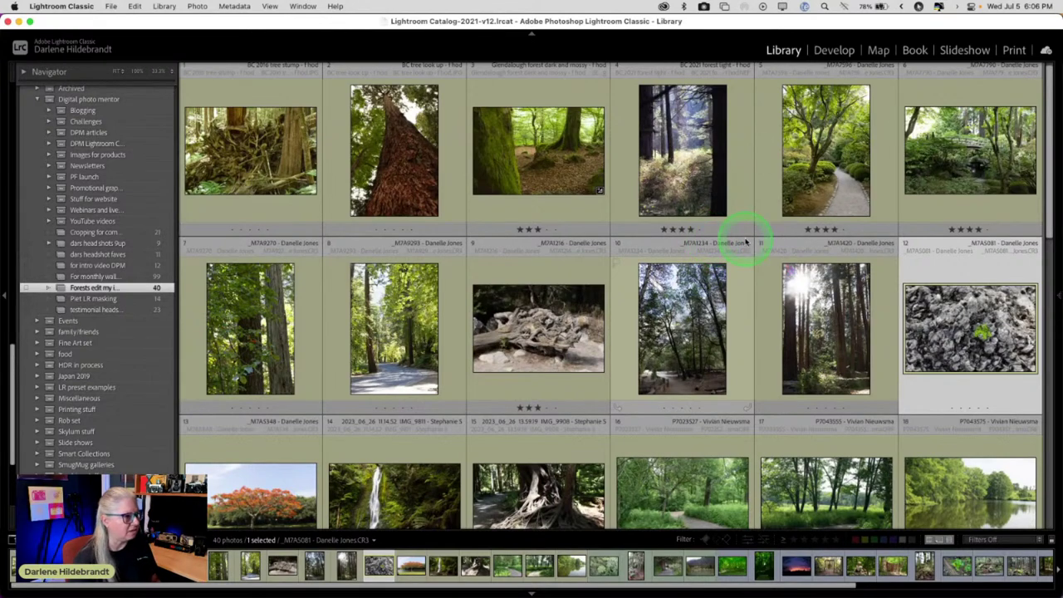
double_click(807, 187)
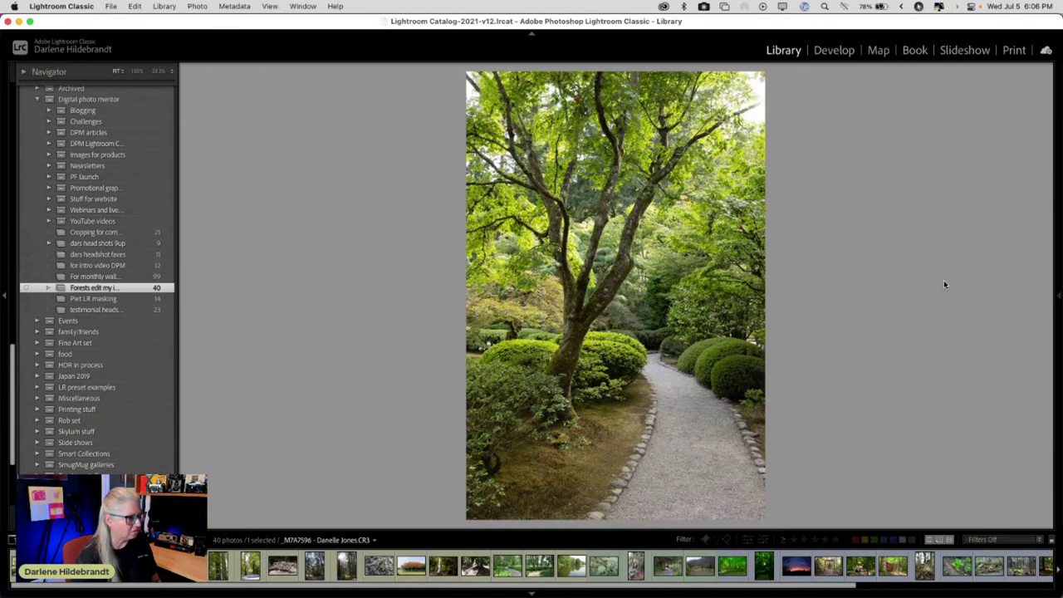
Add the garden bridge photo to the garden path selection and compare both in Survey view
key("g")
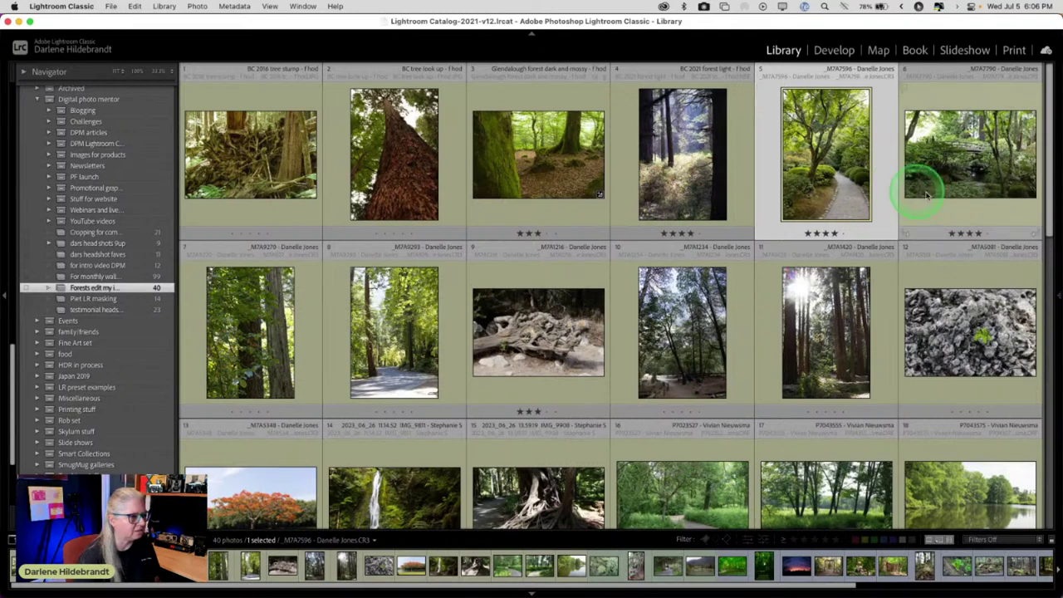
left_click(968, 168, "super")
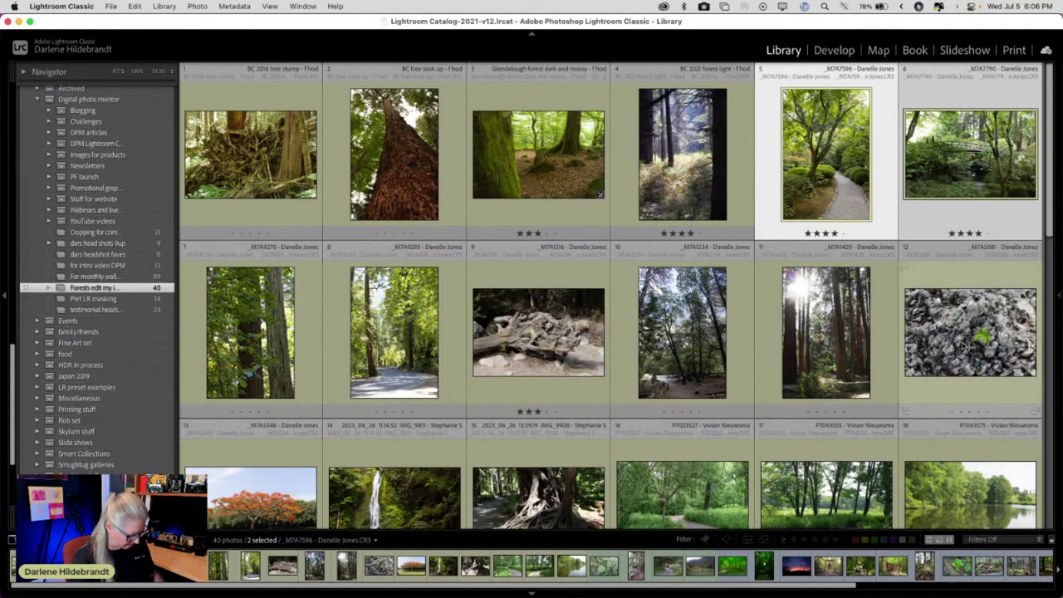
key("n")
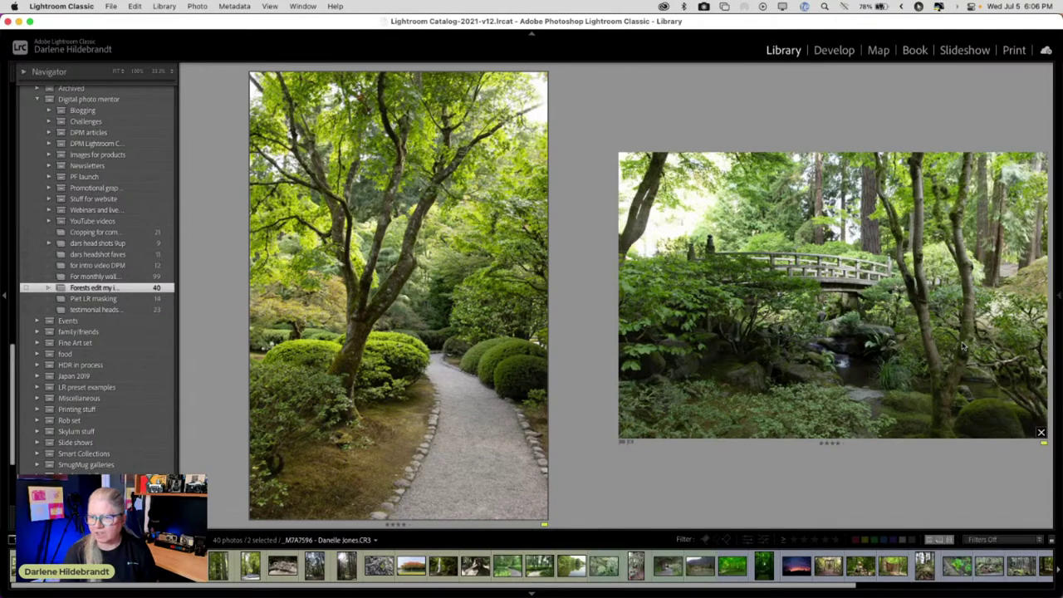
Make the garden bridge photo the active image in Survey view
left_click(922, 374)
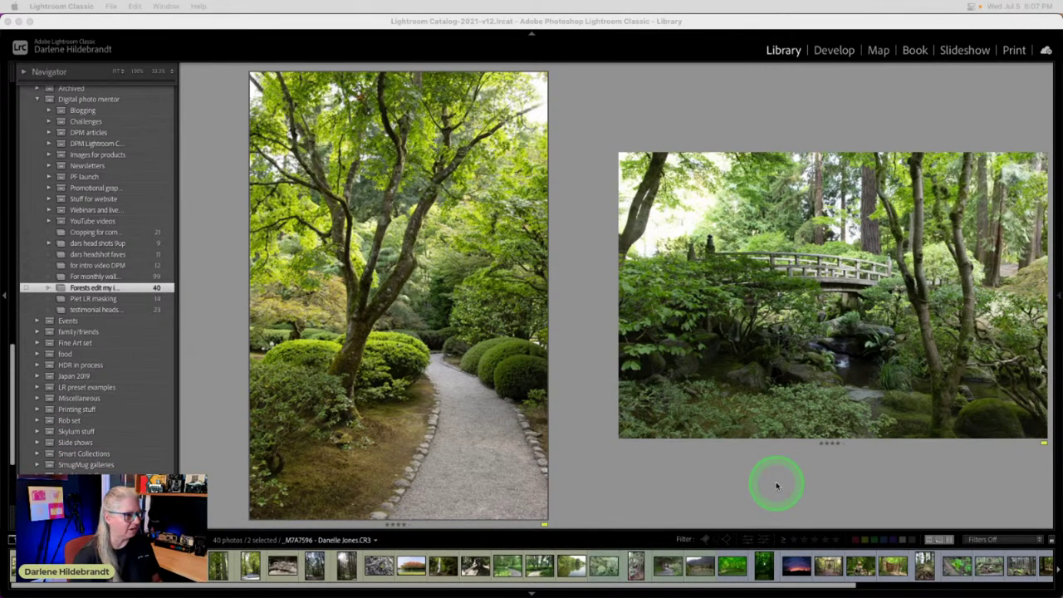
left_click(713, 325)
left_click(714, 322)
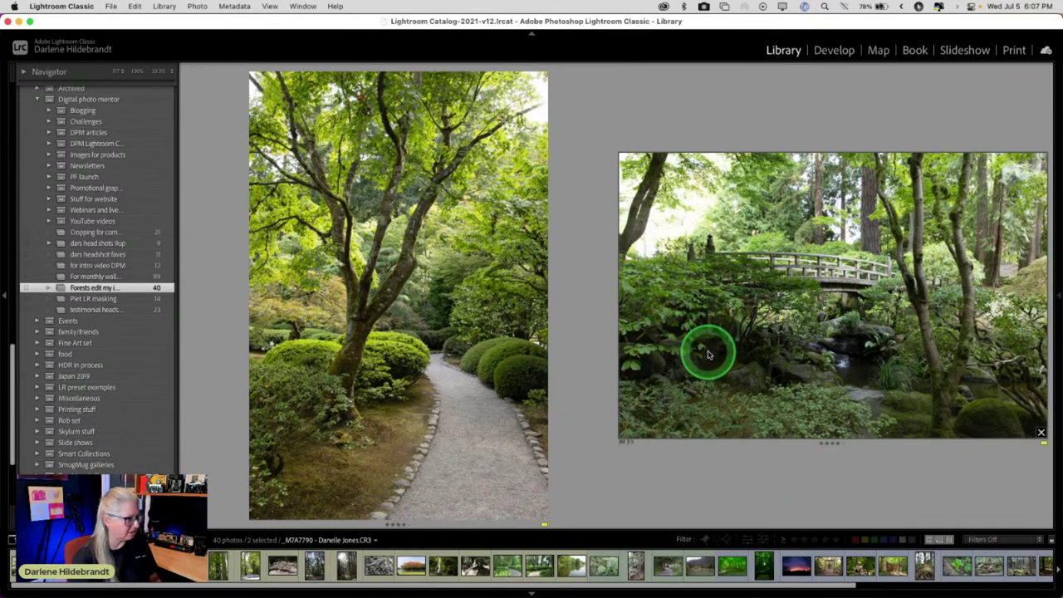
Open only the bridge photo in Develop and drag Exposure down to -4.00
key("g")
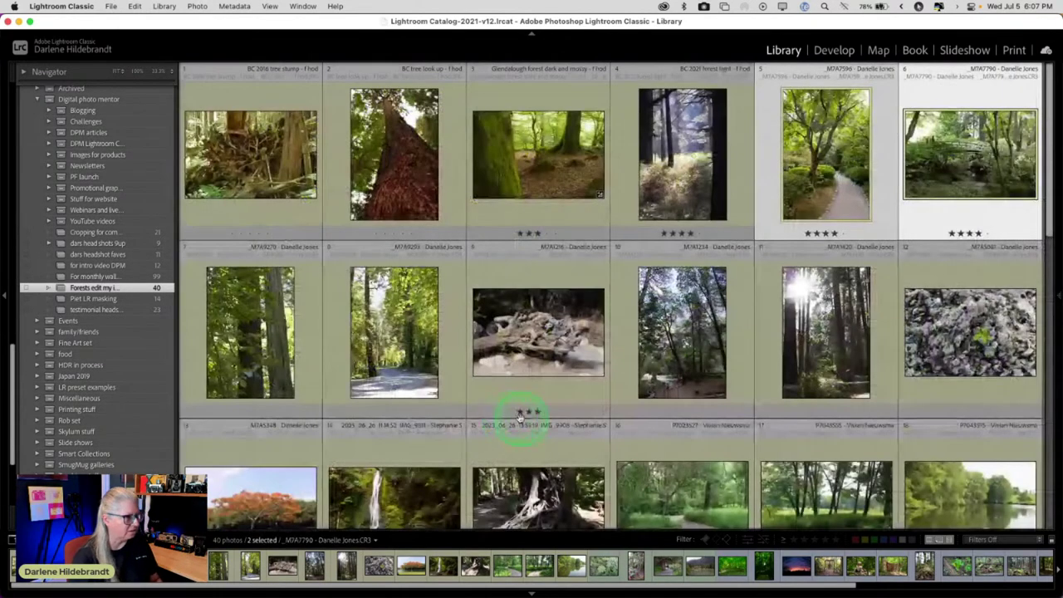
left_click(937, 218)
key("d")
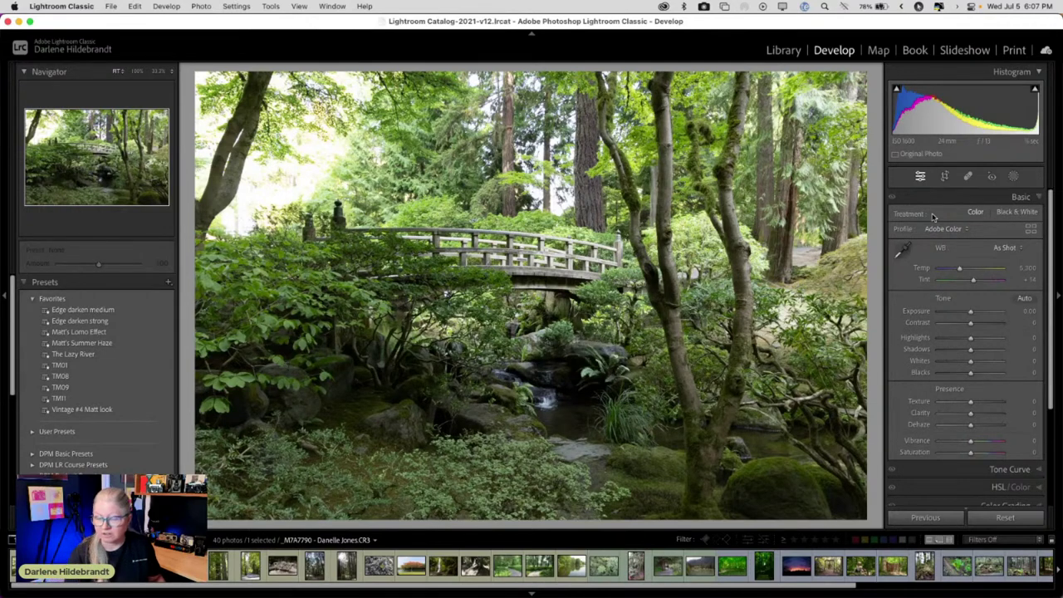
left_click(1031, 230)
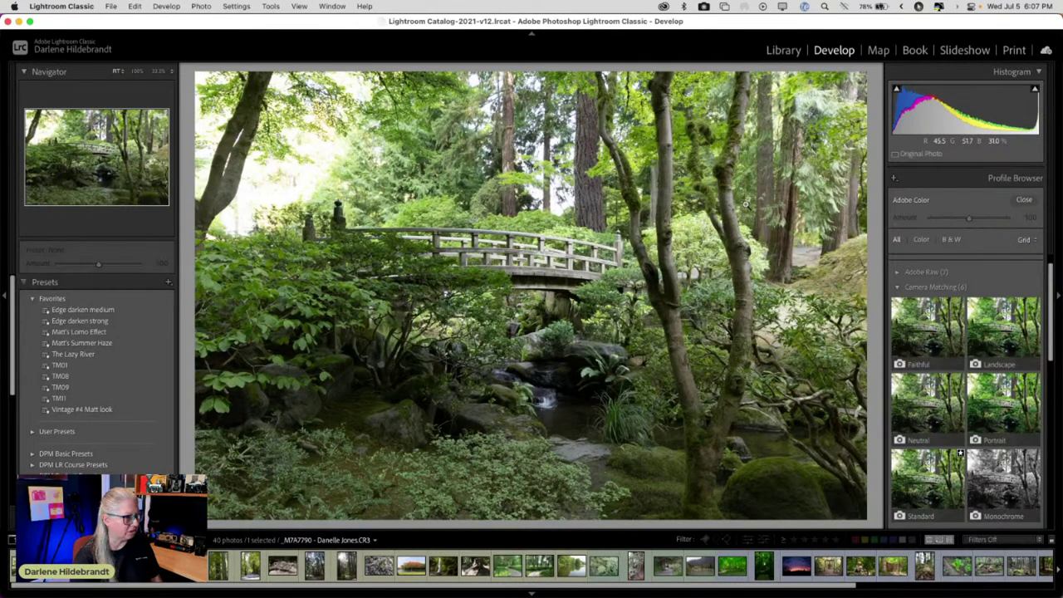
key("i")
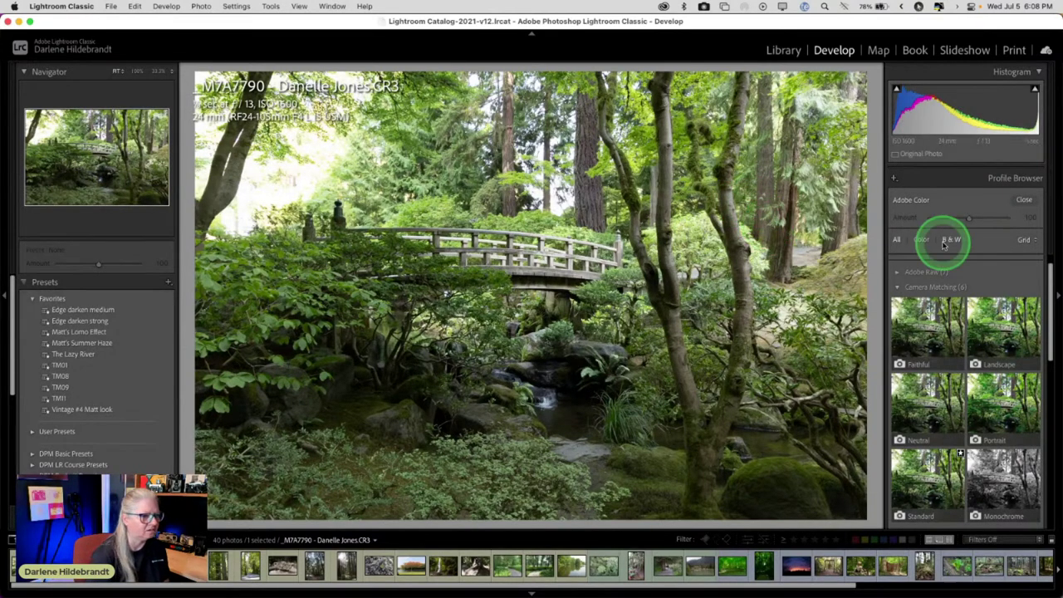
left_click(1022, 199)
left_click_drag(973, 311, 948, 311)
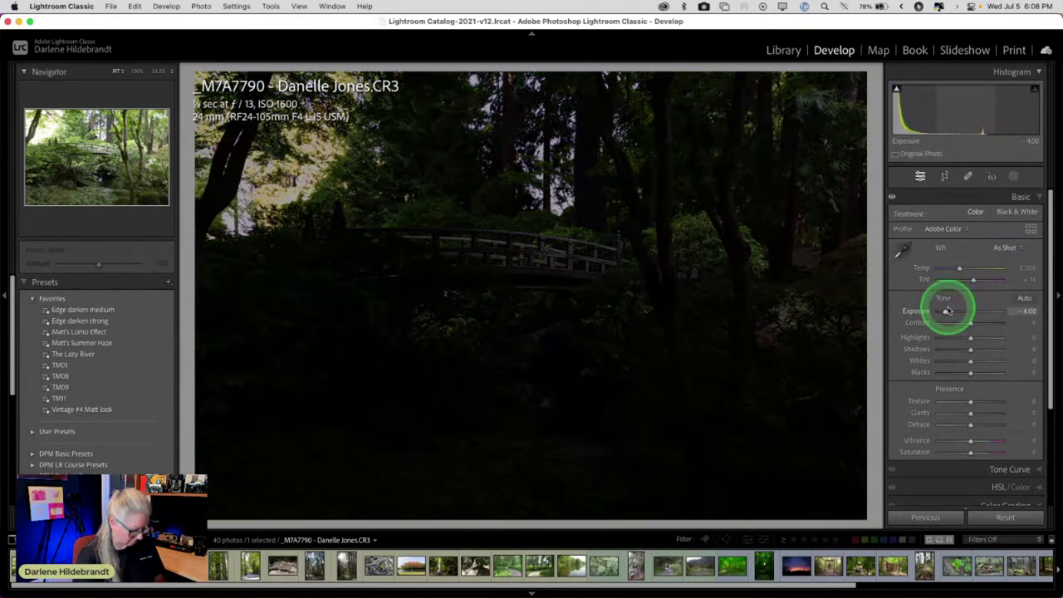
Reset the bridge photo's Exposure from -4.00 back to 0.00
left_click_drag(948, 310, 948, 311)
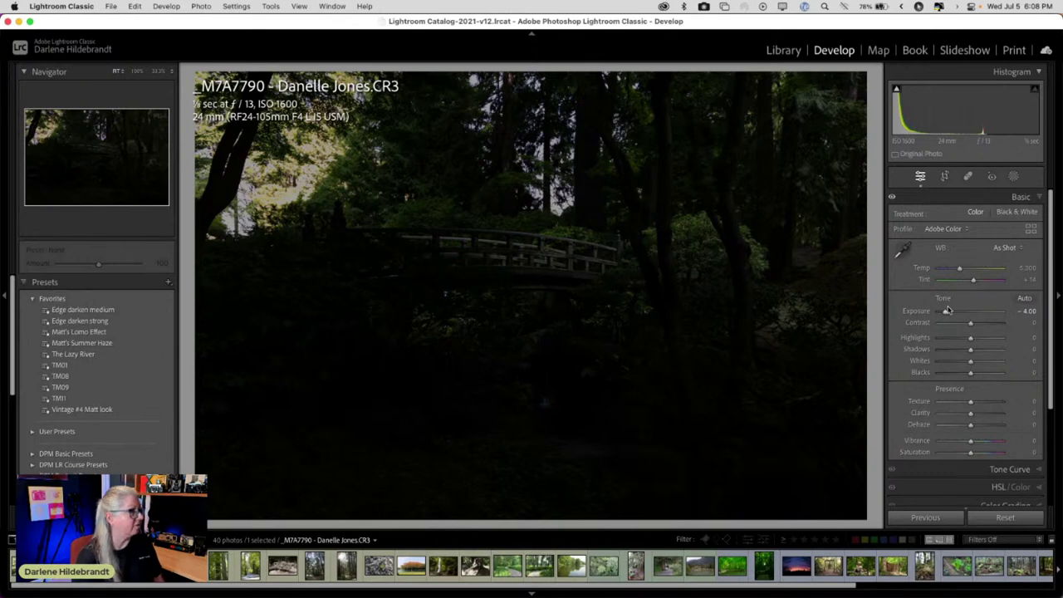
left_click_drag(948, 310, 953, 303)
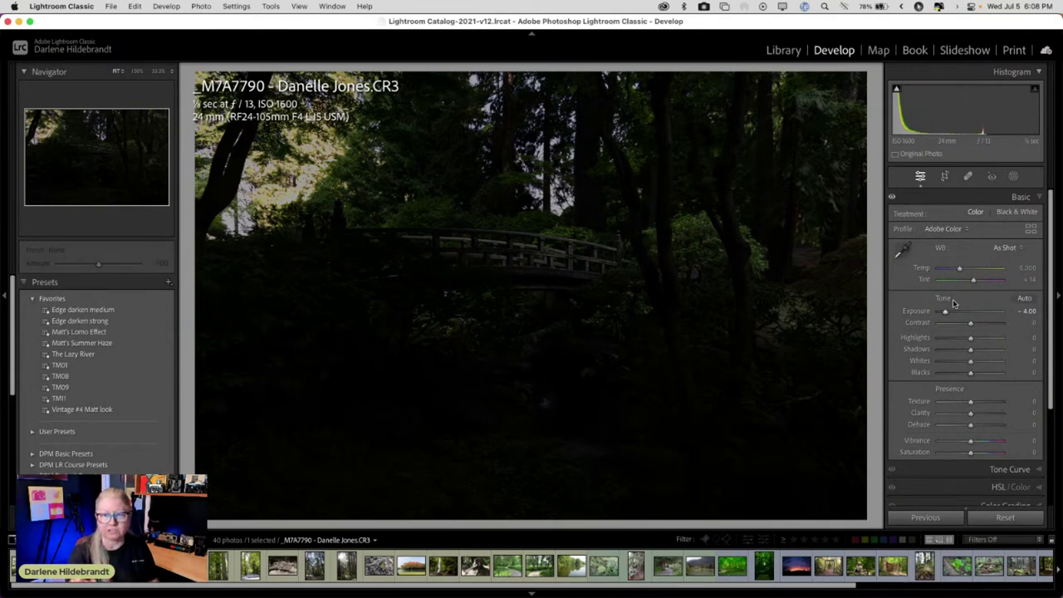
left_click_drag(945, 311, 947, 314)
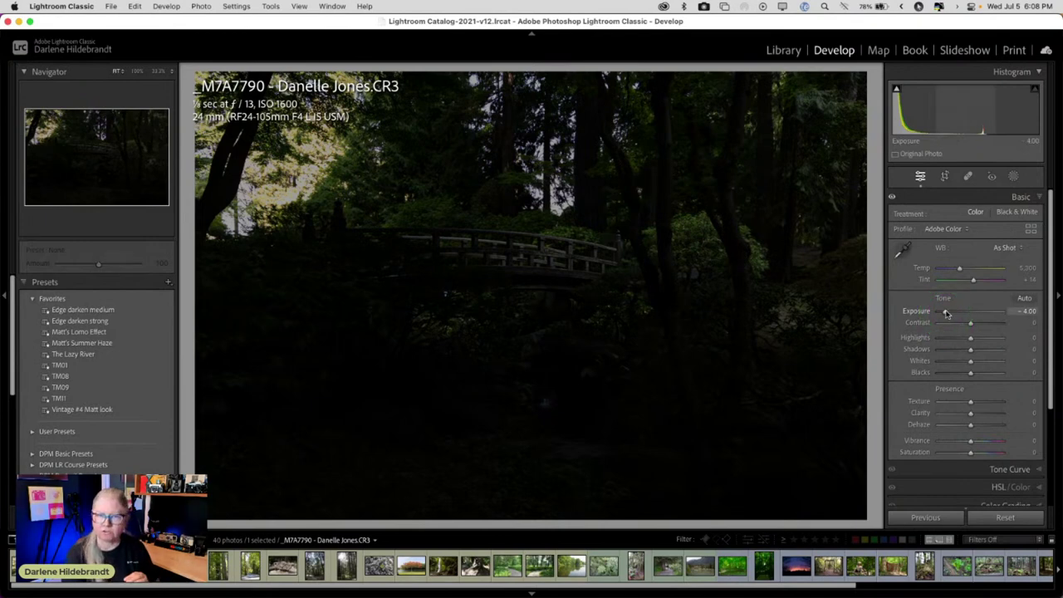
left_click_drag(946, 312, 945, 313)
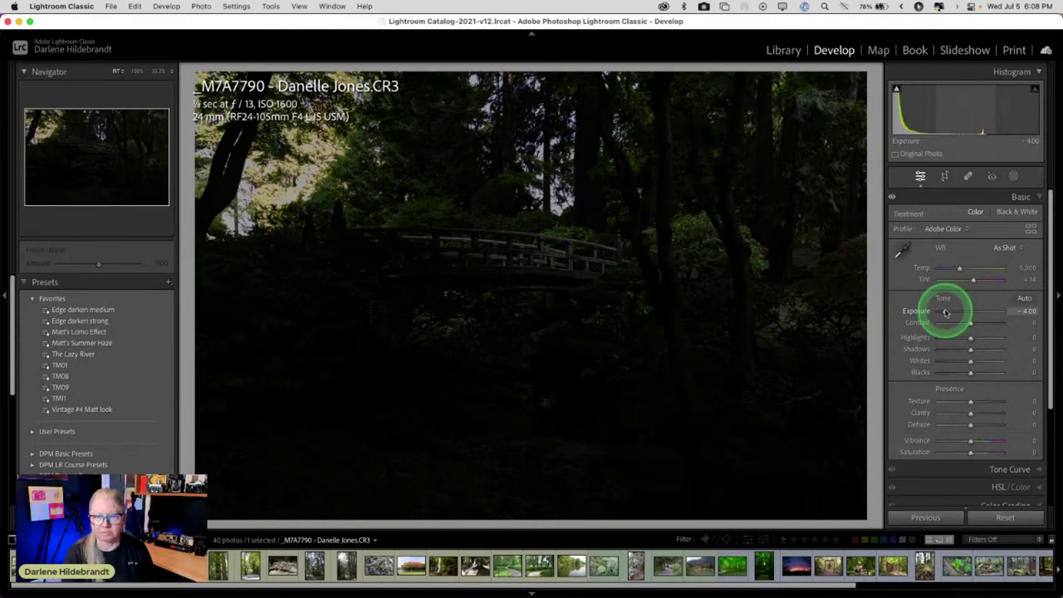
double_click(945, 312)
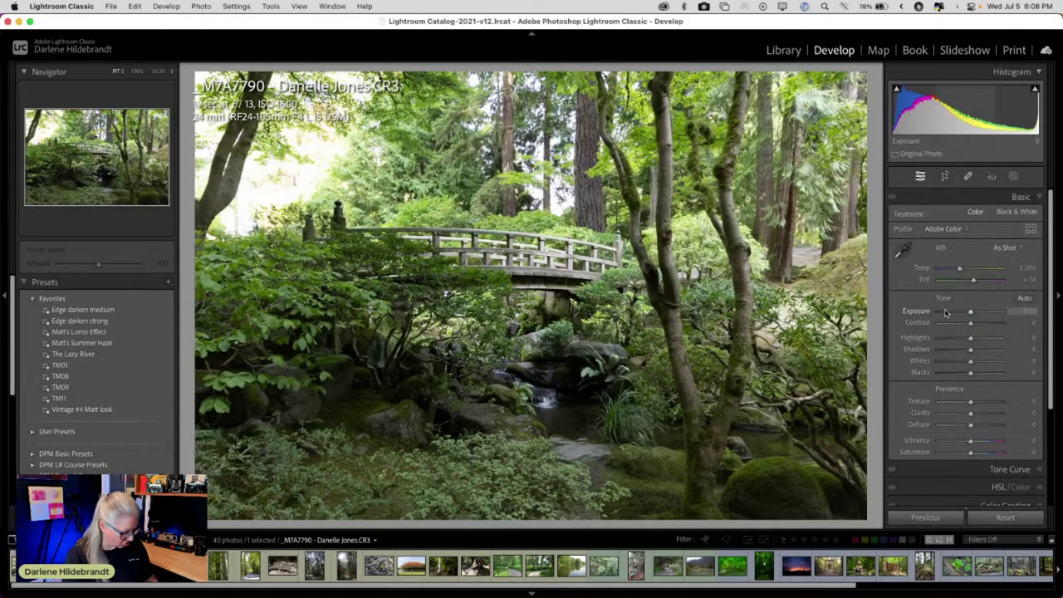
left_click(945, 312)
left_click(534, 288)
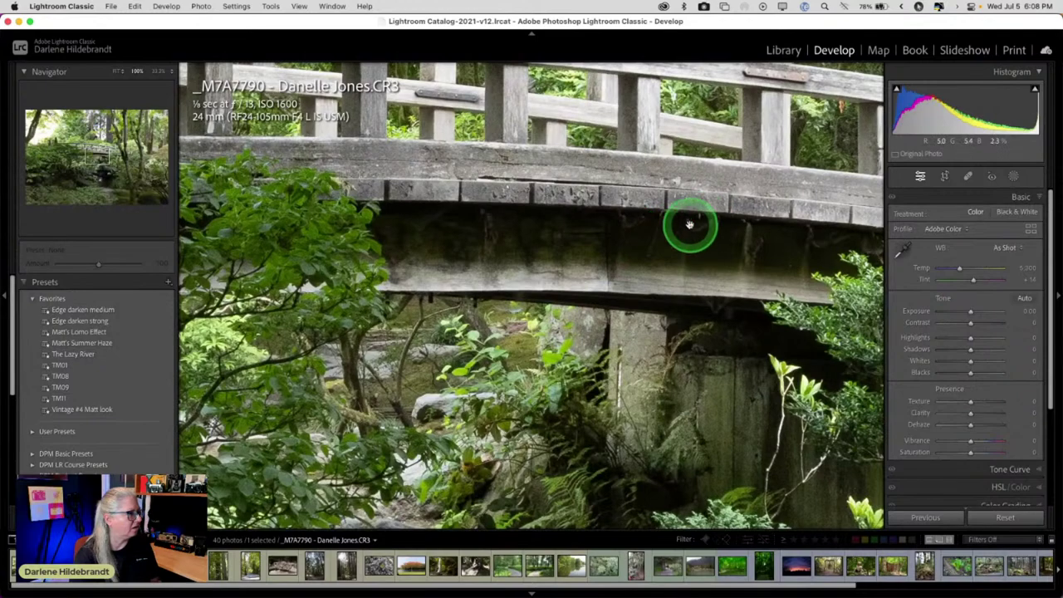
left_click_drag(712, 212, 563, 305)
left_click(545, 297)
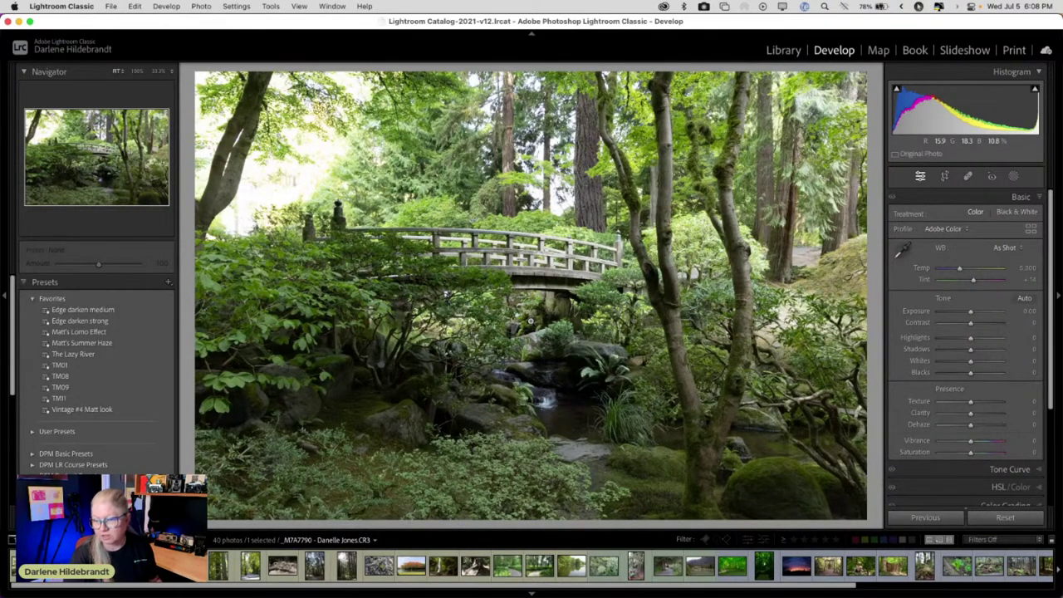
left_click(531, 320)
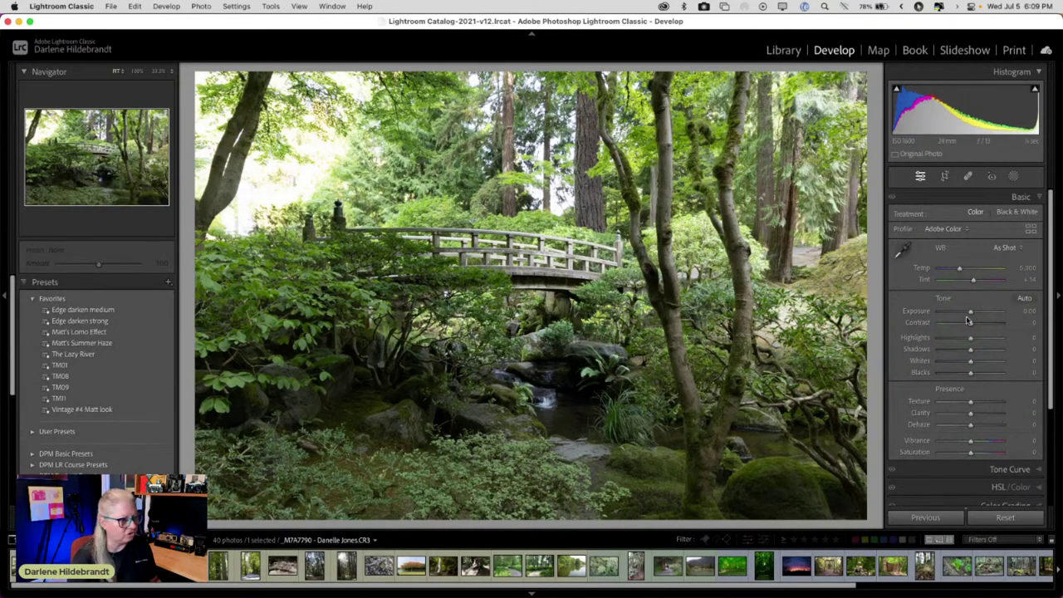
Apply the Camera Landscape profile to the garden bridge photo
left_click(1031, 229)
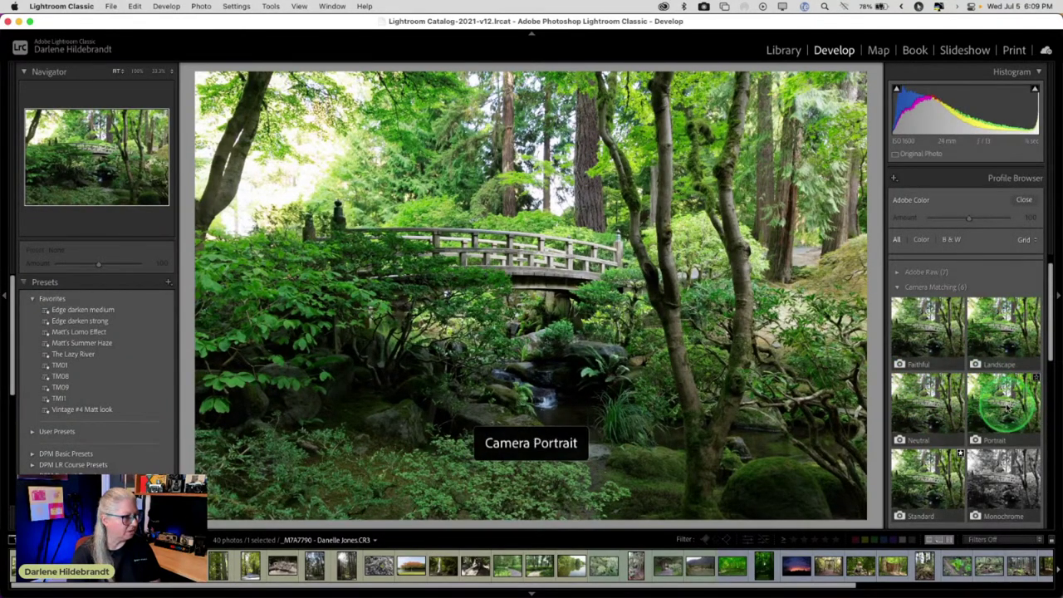
left_click(1007, 344)
left_click(1024, 199)
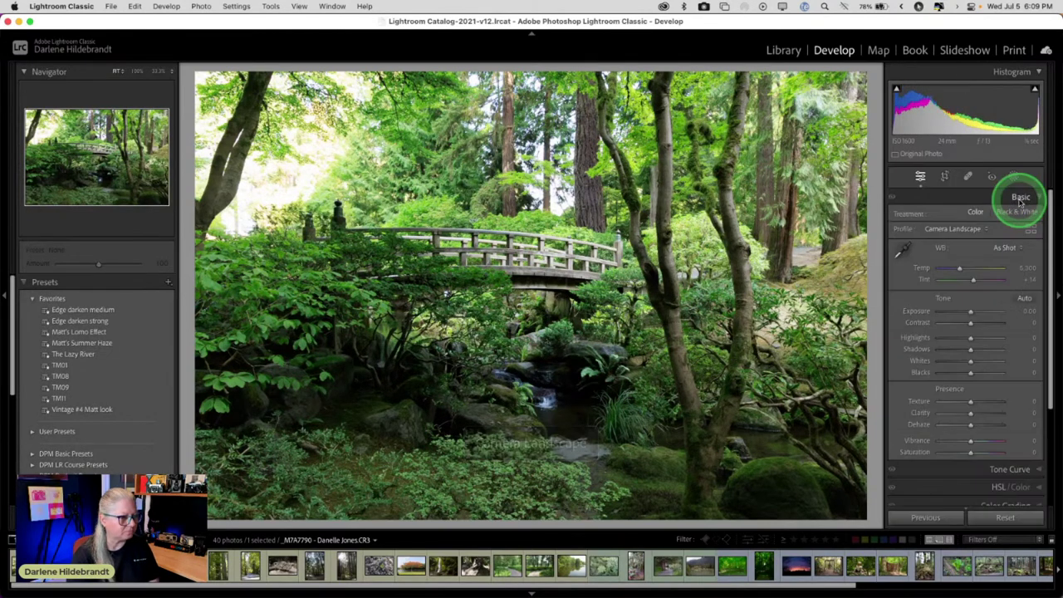
left_click(1007, 248)
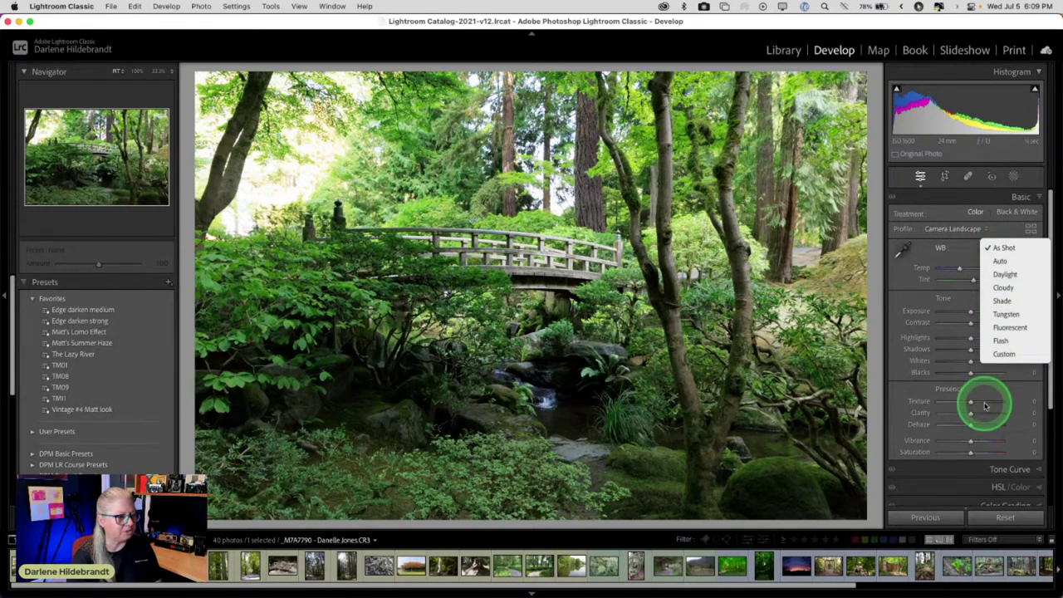
Set white balance to Cloudy (Temp 6,500, Tint +10) and compare before and after
left_click(1001, 288)
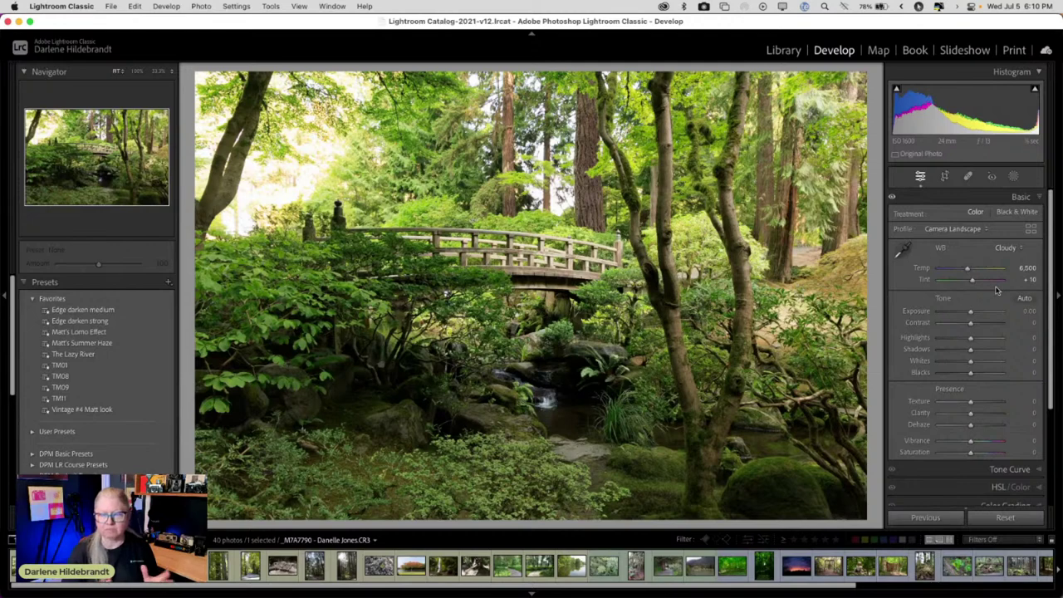
left_click(1021, 268)
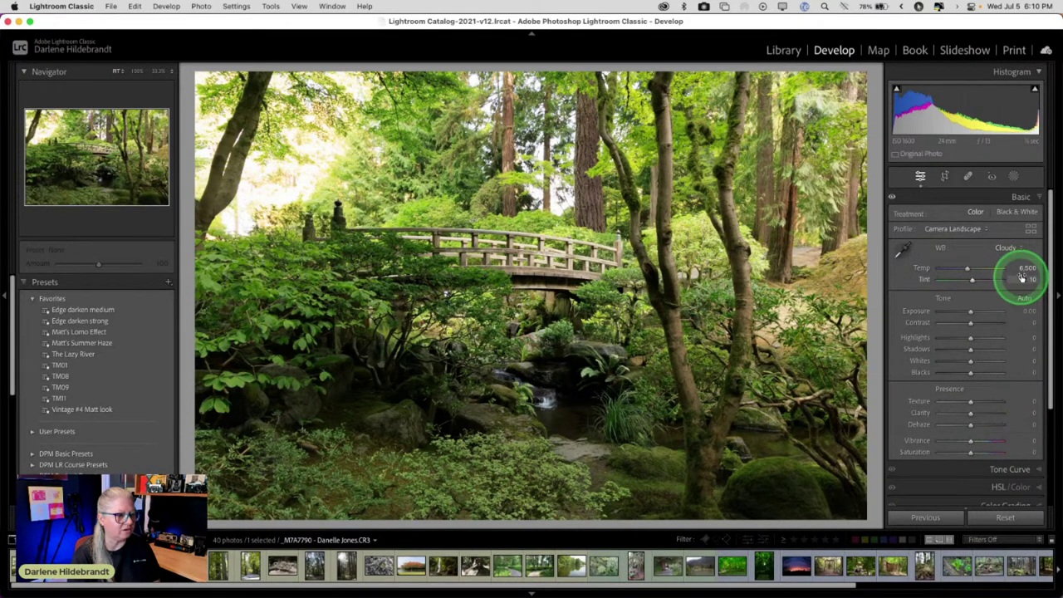
left_click(1010, 300)
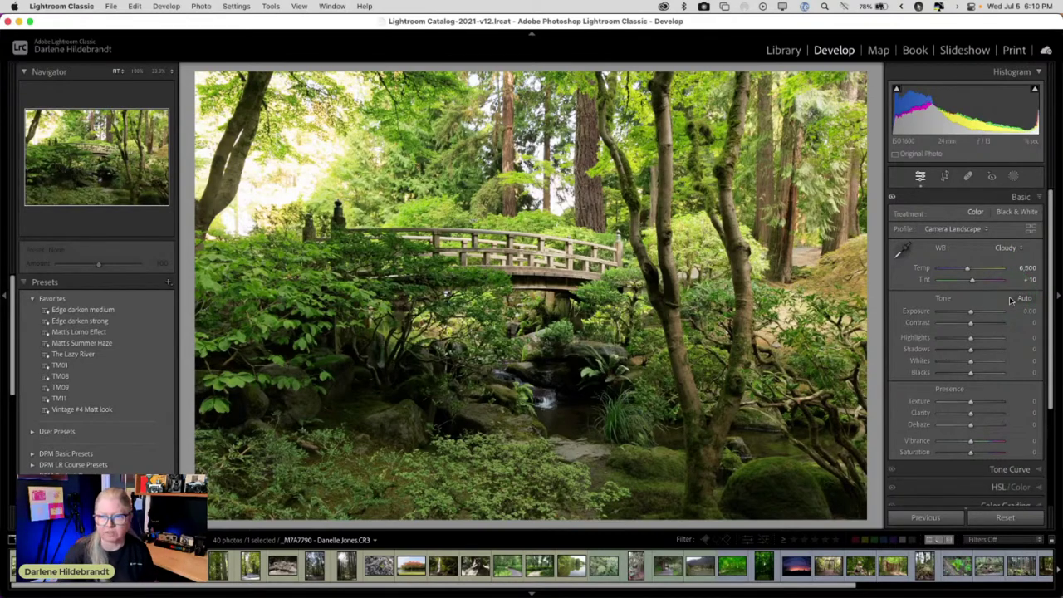
key("backslash")
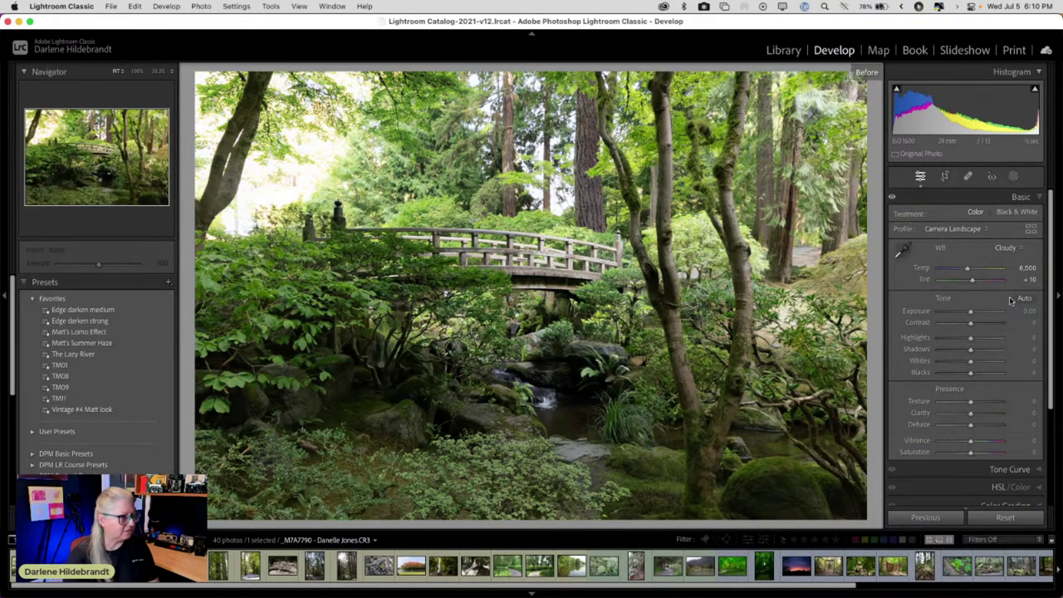
key("backslash")
key("backslash")
key("backslash")
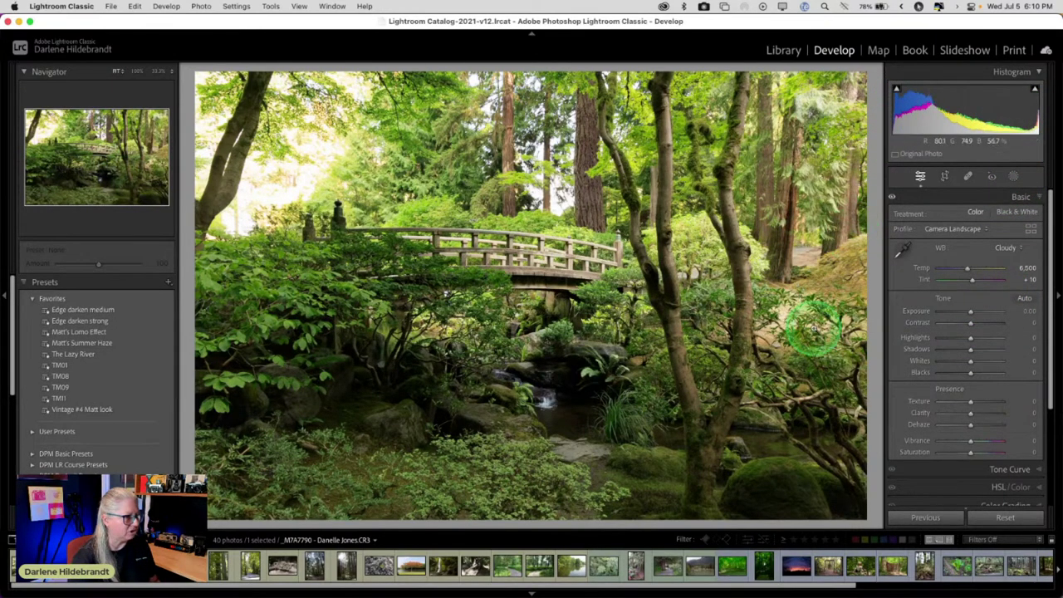
left_click(1034, 88)
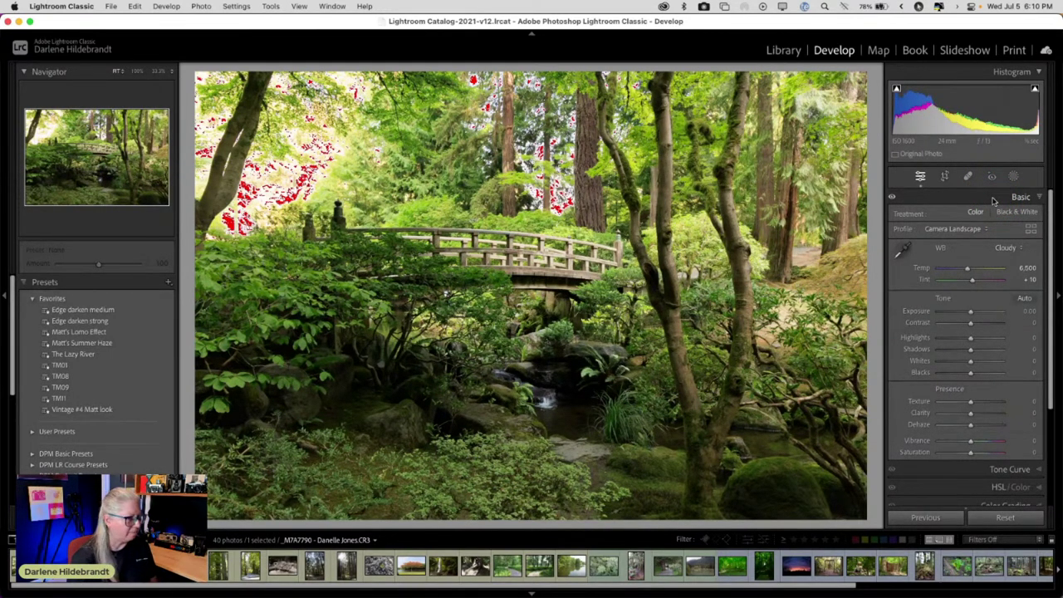
left_click(850, 554)
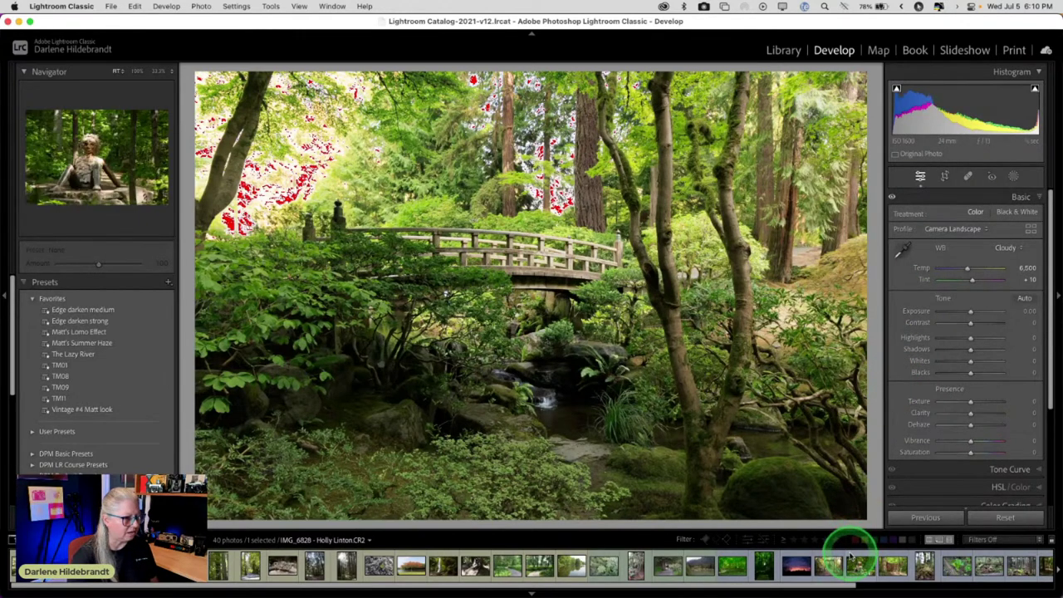
left_click(1004, 565)
left_click(875, 566)
left_click(777, 415)
key("j")
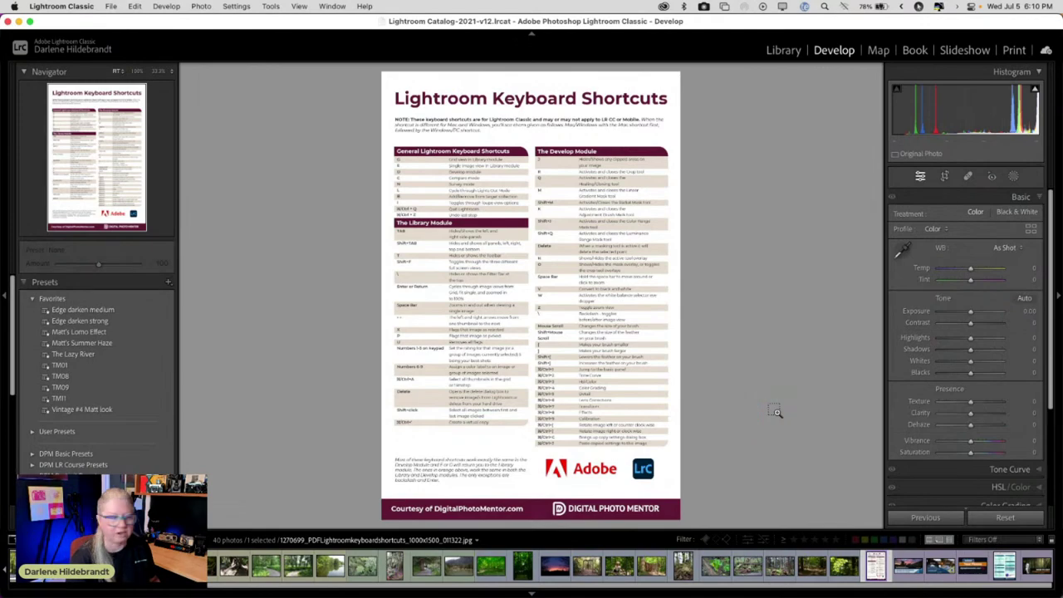
key("super+z")
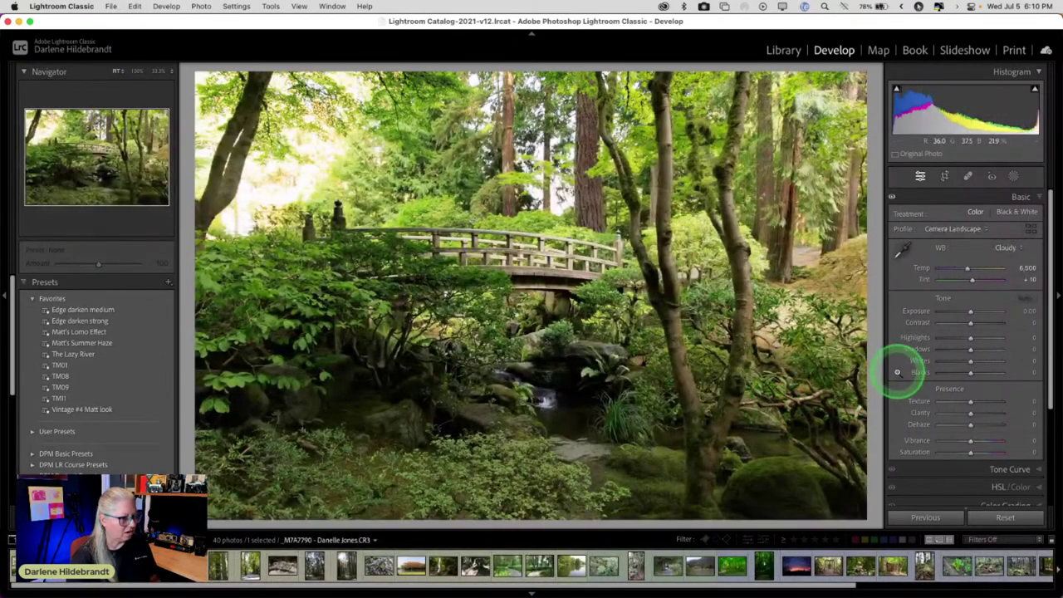
Lower Highlights to -40 while checking the clipping preview on the bright canopy
left_click_drag(970, 366, 970, 366)
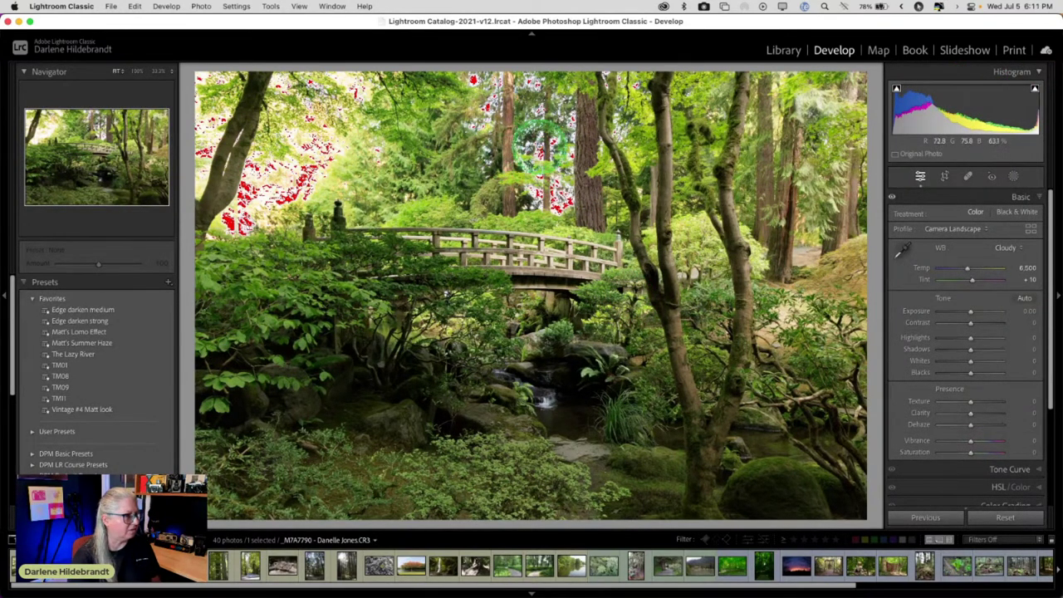
key("j")
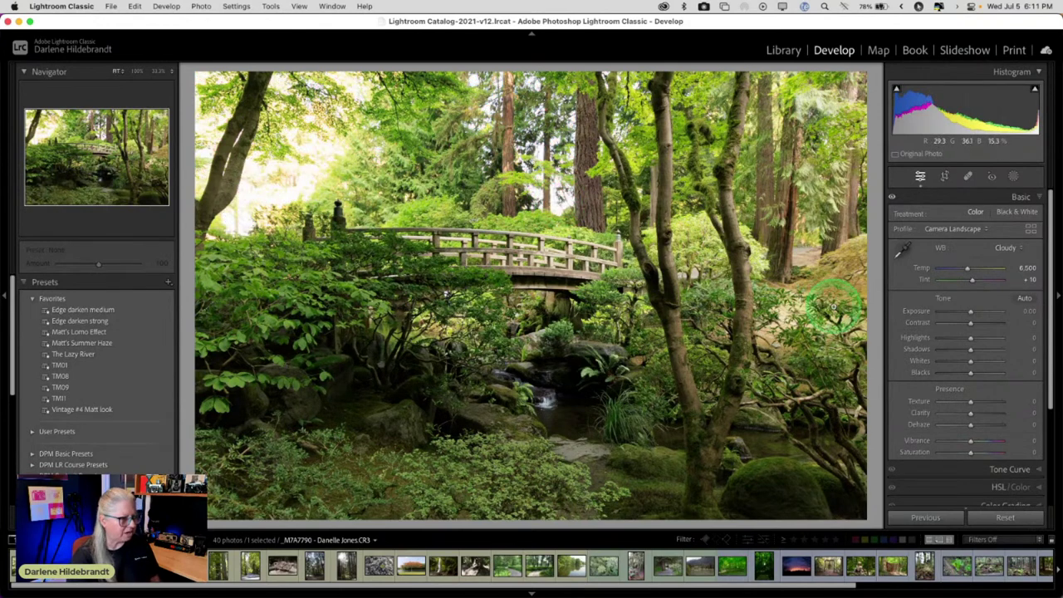
mouse_move(970, 340)
left_mouse_down()
mouse_move(940, 337)
mouse_move(994, 335)
mouse_move(968, 337)
left_mouse_up()
key("alt")
key("alt")
key("alt")
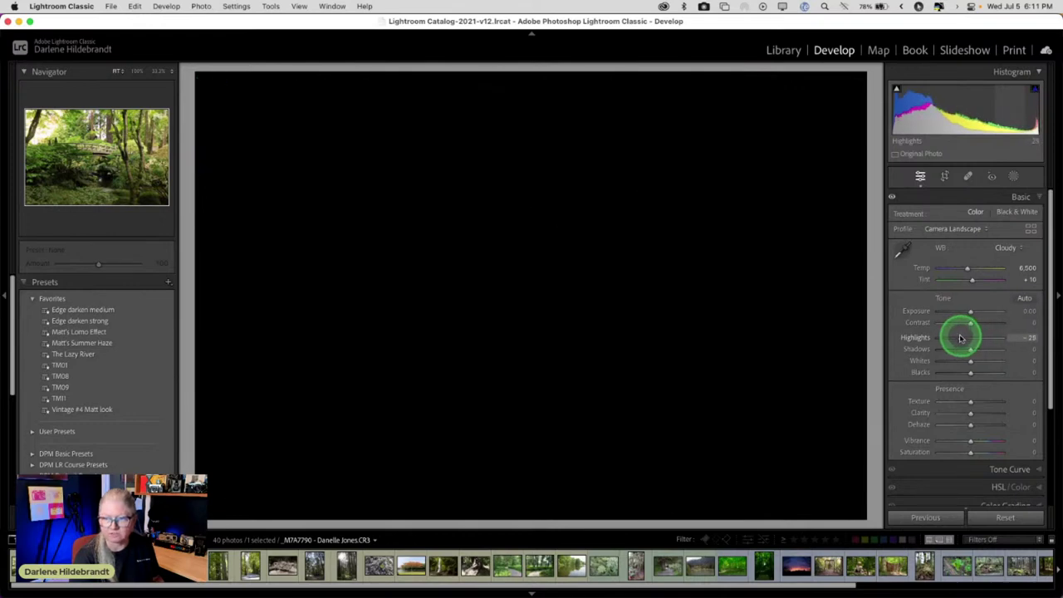
left_click_drag(957, 338, 957, 338)
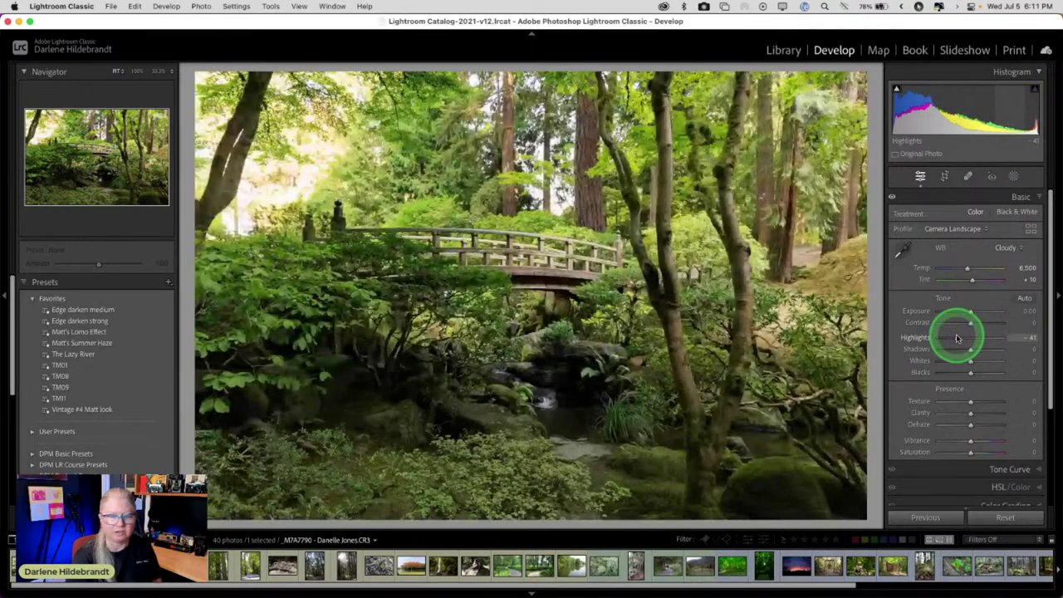
left_click_drag(957, 338, 708, 400)
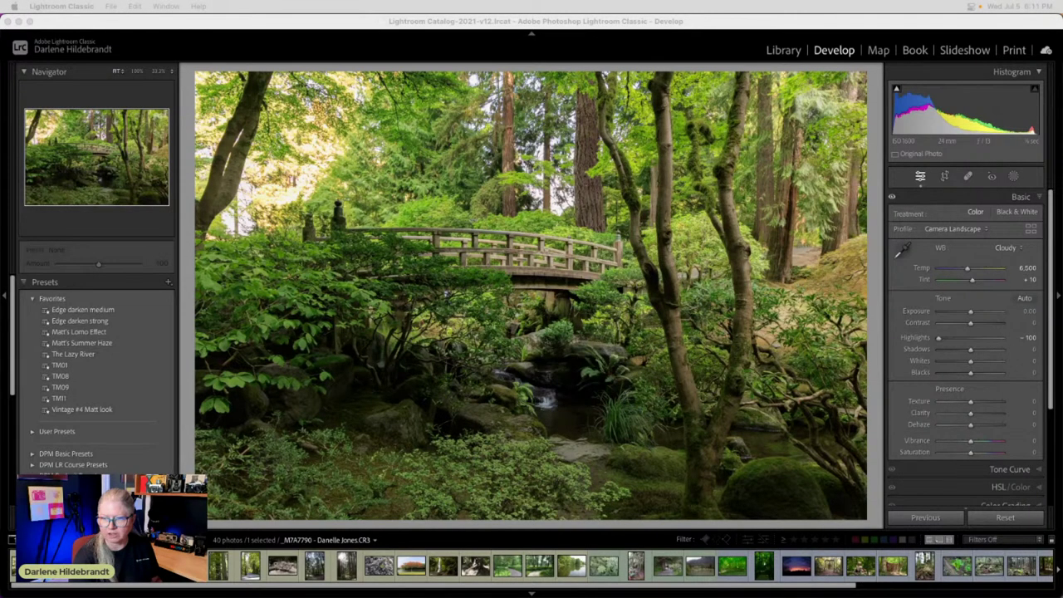
left_click_drag(1005, 336, 956, 337)
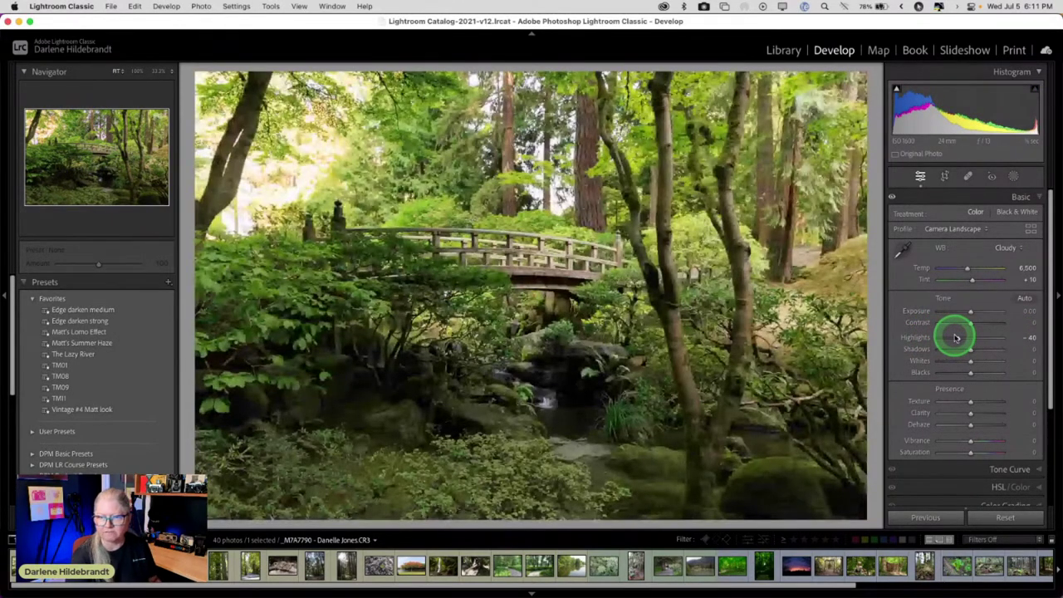
Raise Whites to +26, drop Blacks to -28 and nudge Exposure to +0.05 on the bridge photo
mouse_move(971, 364)
left_mouse_down()
mouse_move(980, 363)
mouse_move(961, 373)
left_mouse_up()
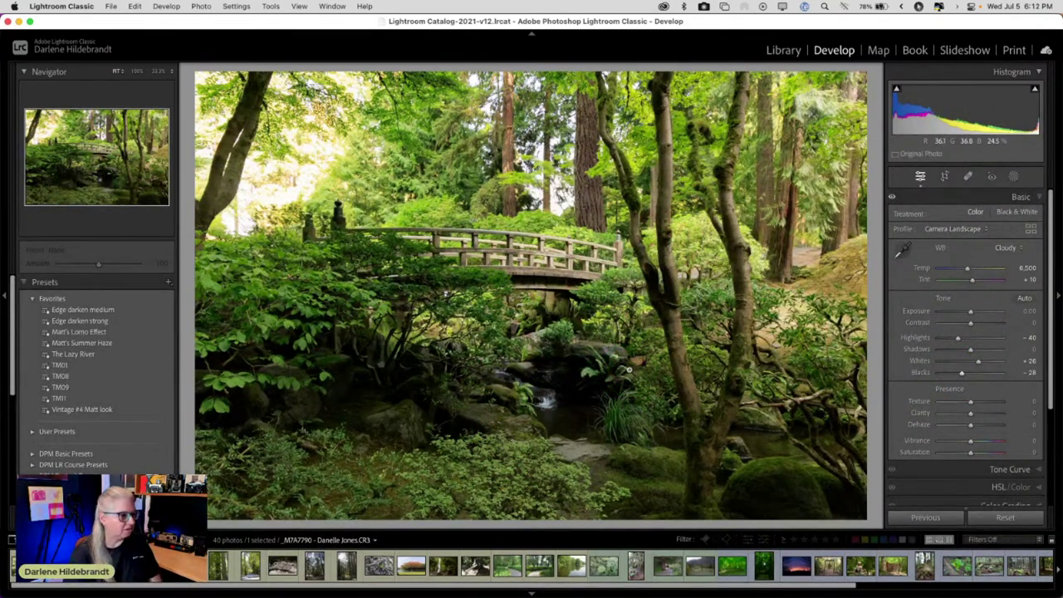
left_click(609, 367)
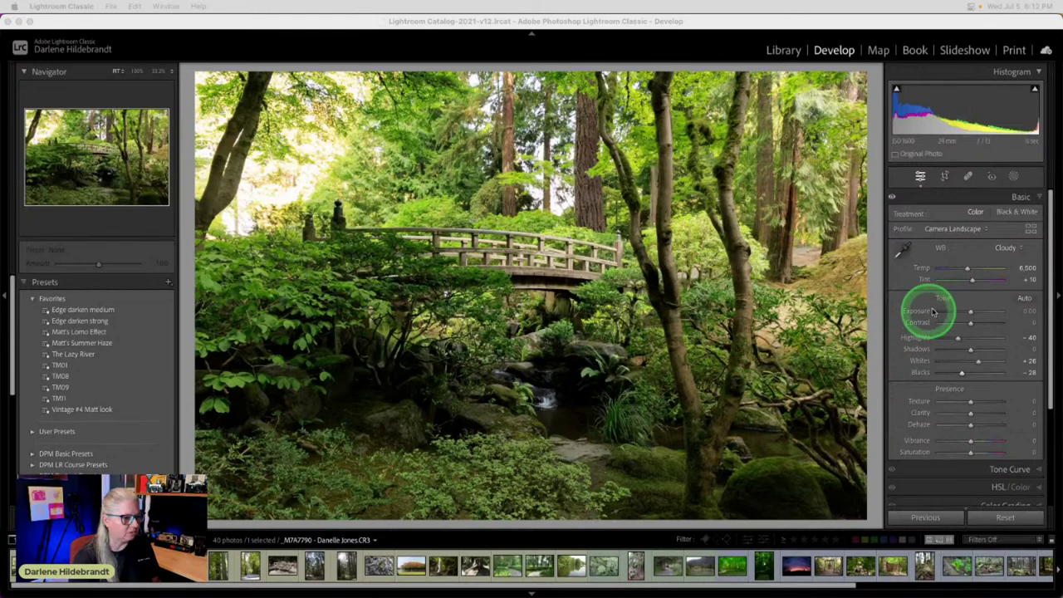
left_click(970, 314)
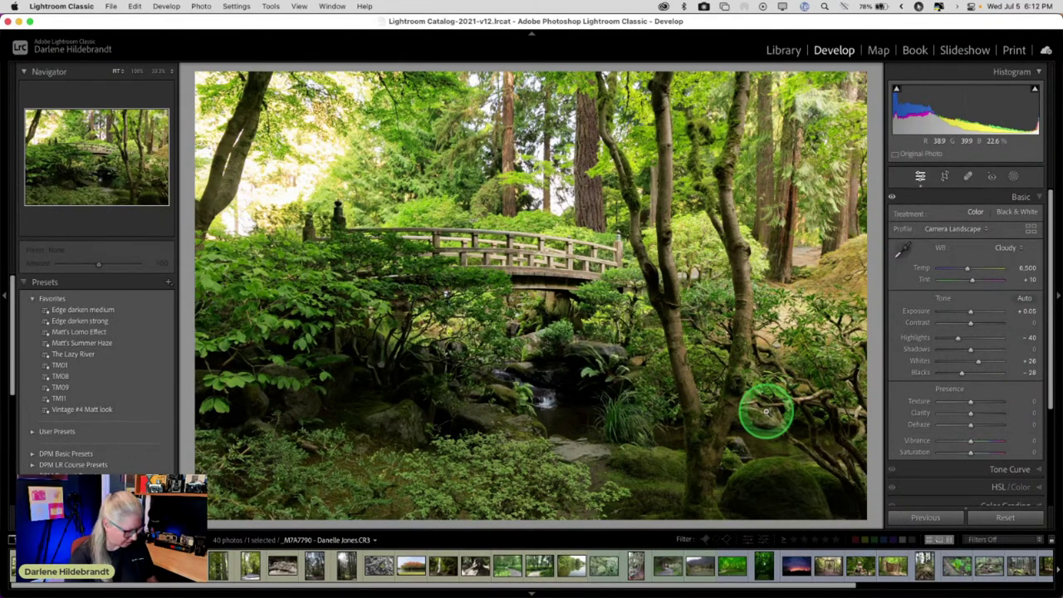
Crop the photo at its locked original aspect ratio, shrinking it from the top-right corner
key("r")
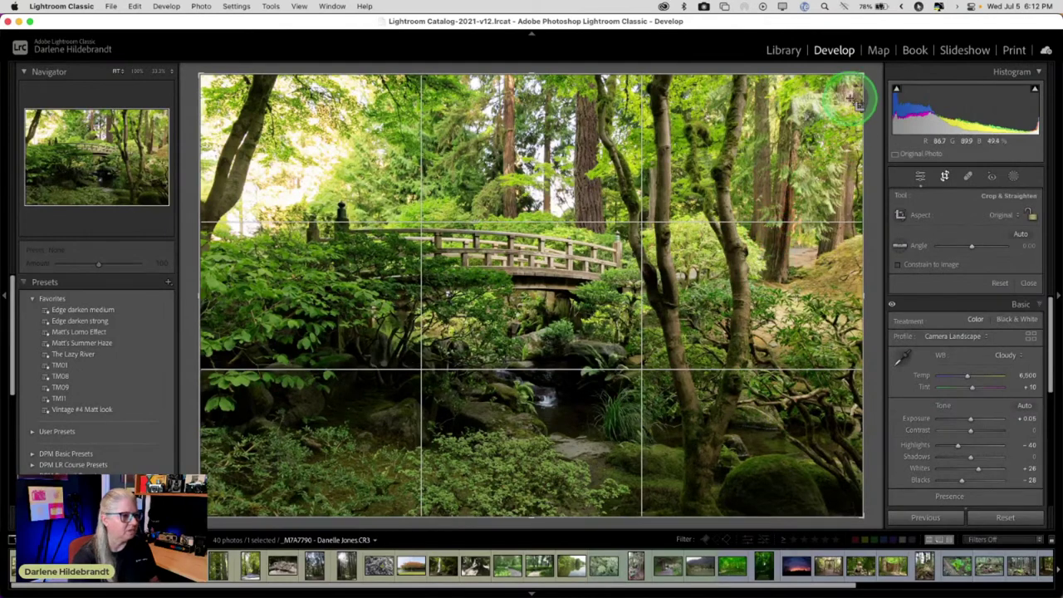
left_click(1031, 215)
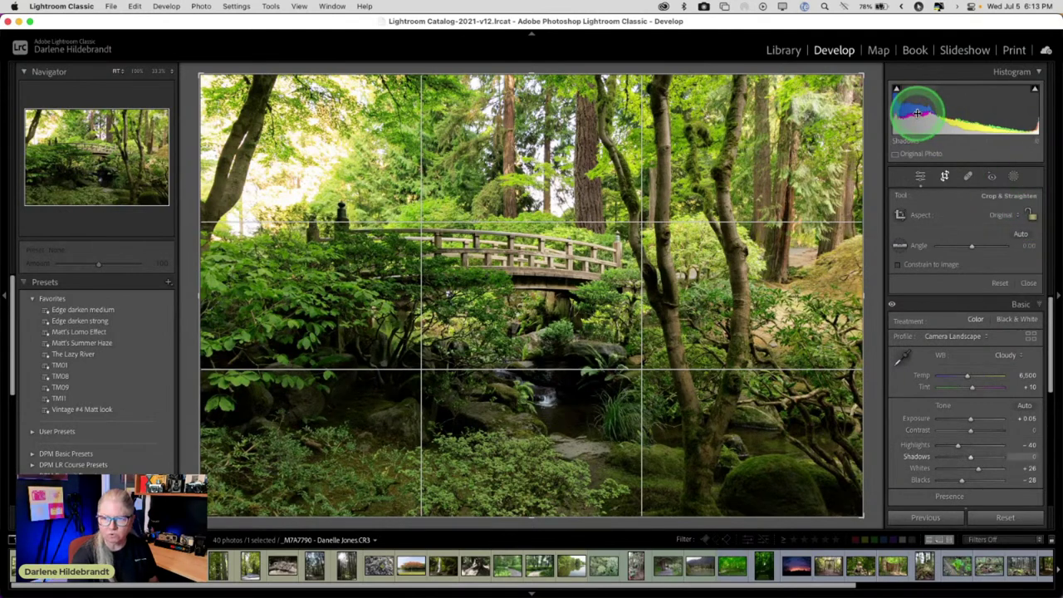
left_click_drag(858, 78, 819, 114)
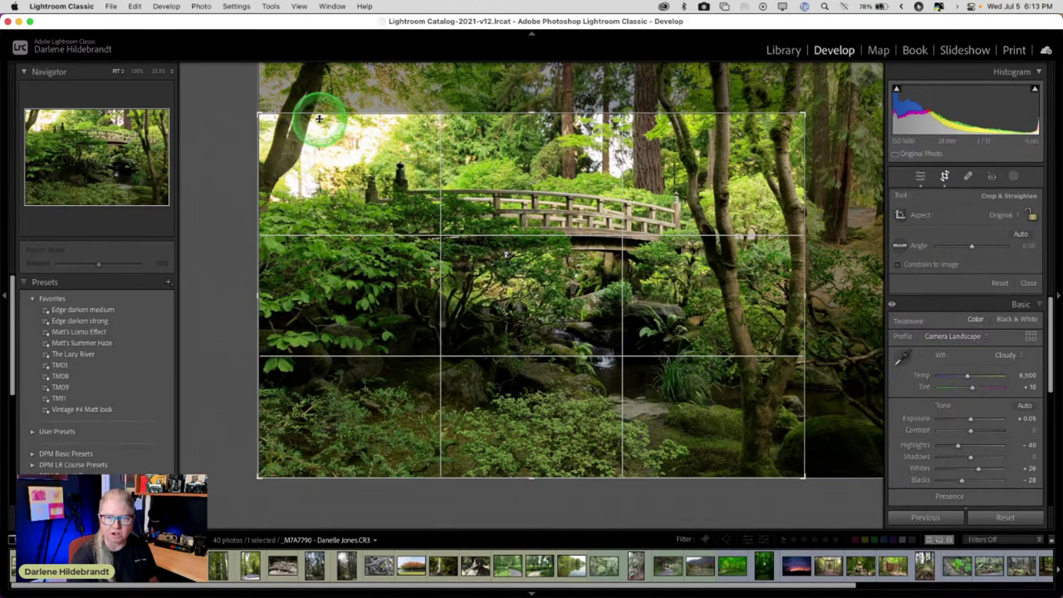
double_click(350, 188)
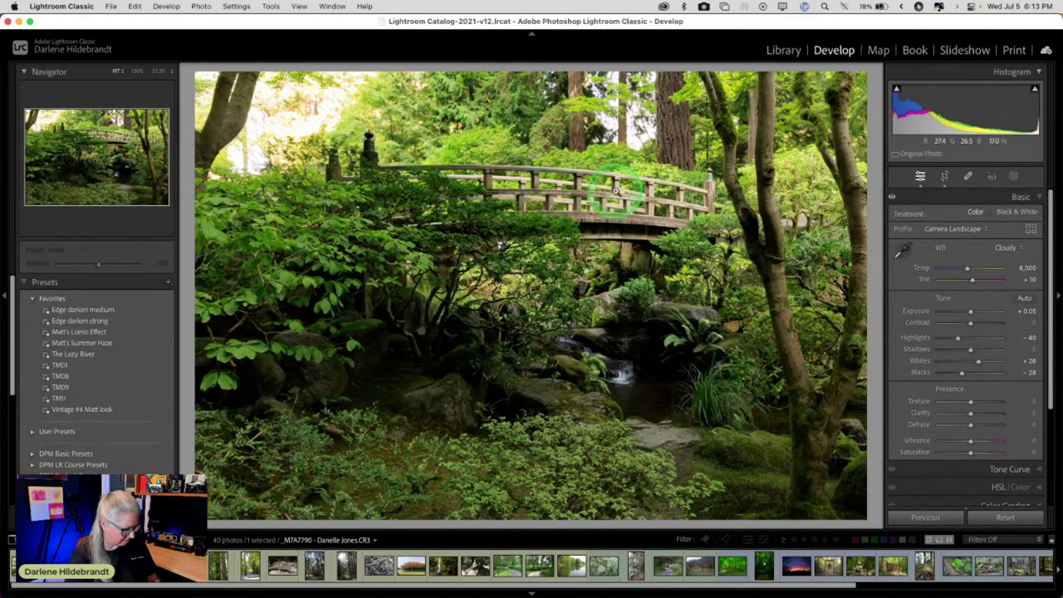
Tighten the crop further from the top-right and top-left corners and apply it
key("r")
left_click_drag(806, 119, 782, 133)
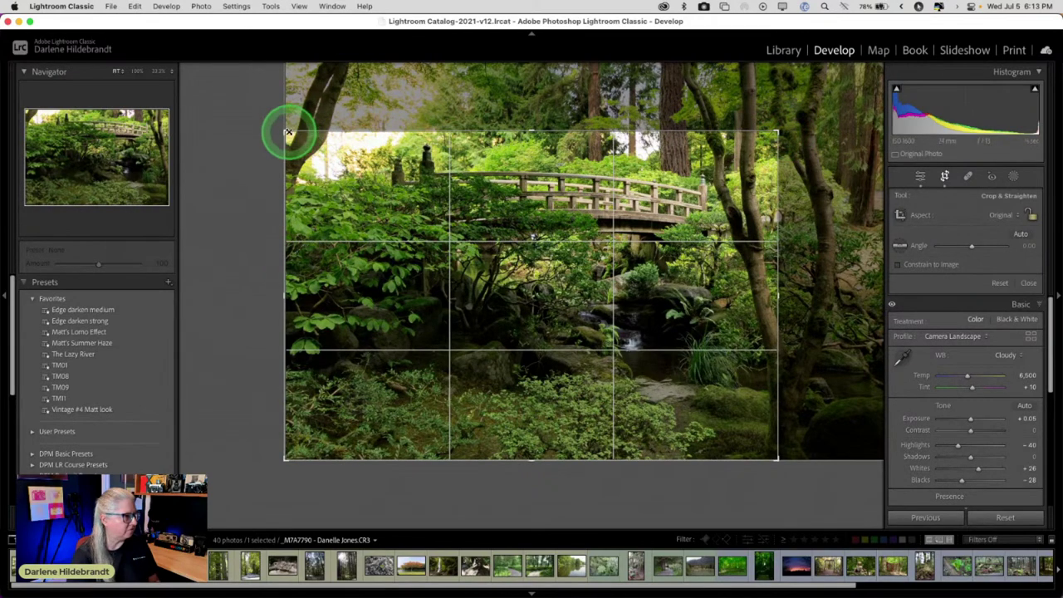
mouse_move(286, 134)
left_mouse_down()
mouse_move(279, 125)
mouse_move(292, 143)
mouse_move(288, 135)
left_mouse_up()
key("Return")
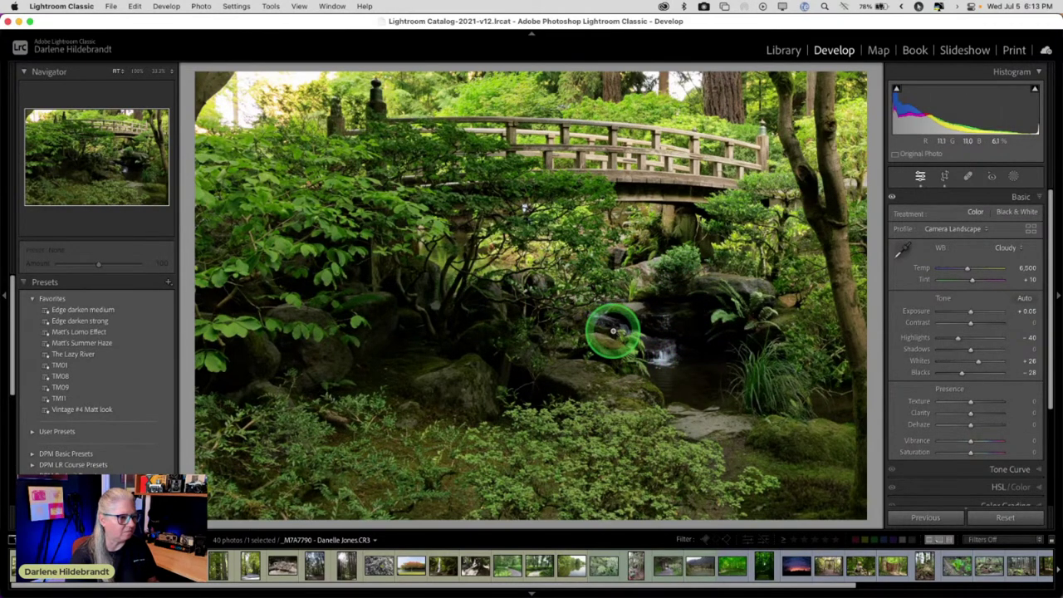
Build a mask from a top-left linear gradient plus a wide top radial gradient with feather 33
left_click(1013, 176)
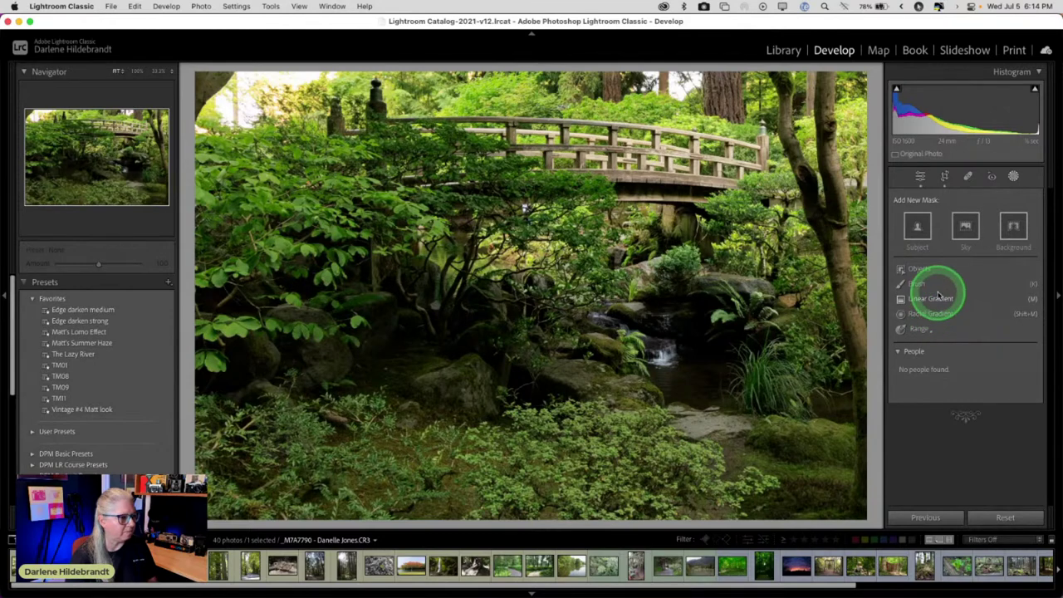
left_click(932, 298)
left_click_drag(290, 64, 299, 127)
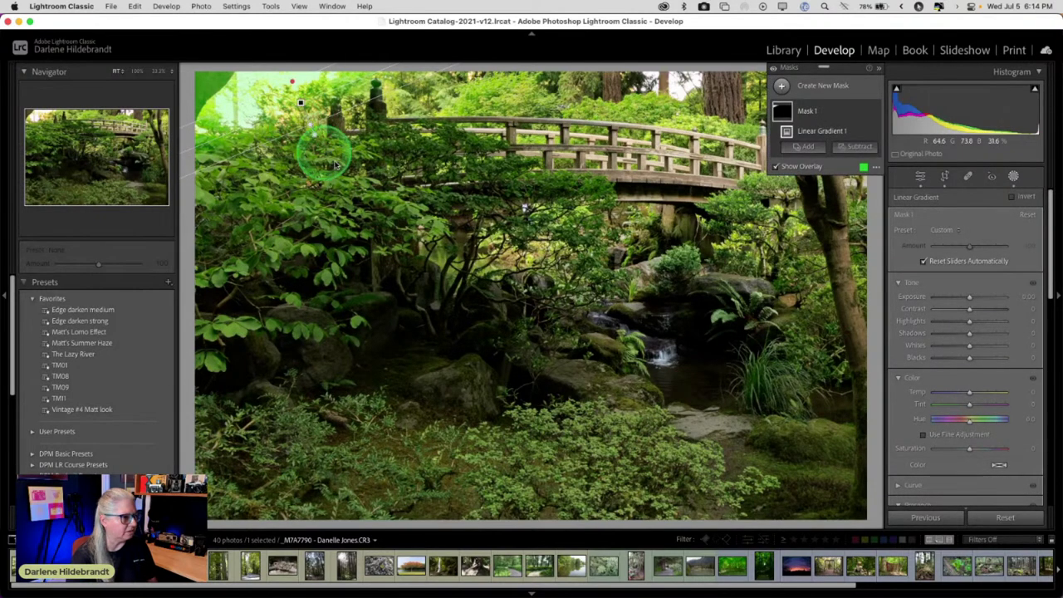
left_click(808, 146)
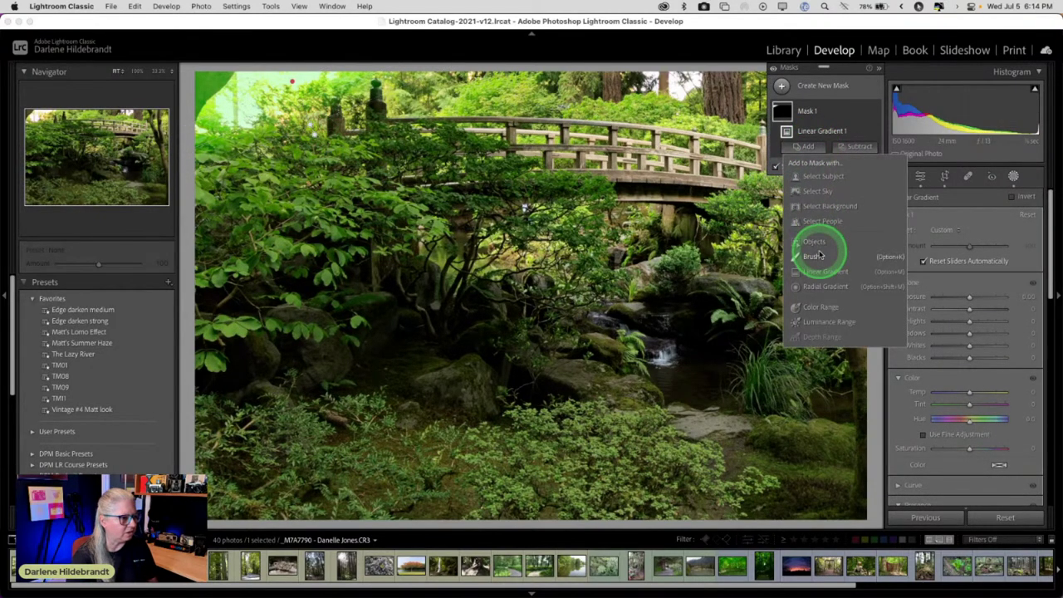
left_click(822, 286)
left_click_drag(673, 83, 710, 116)
left_click_drag(985, 214, 957, 214)
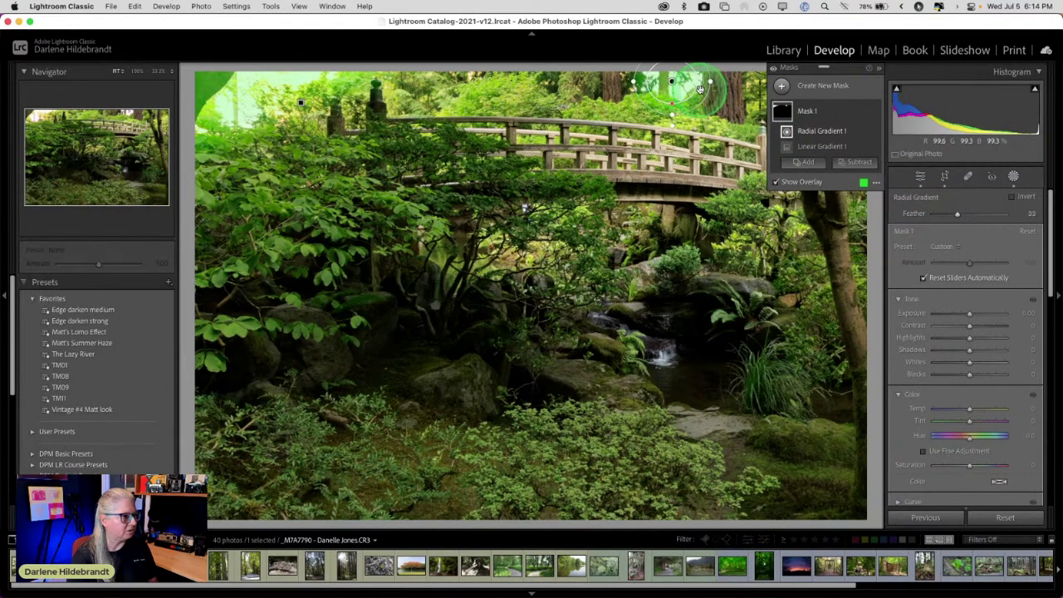
left_click_drag(711, 83, 758, 93)
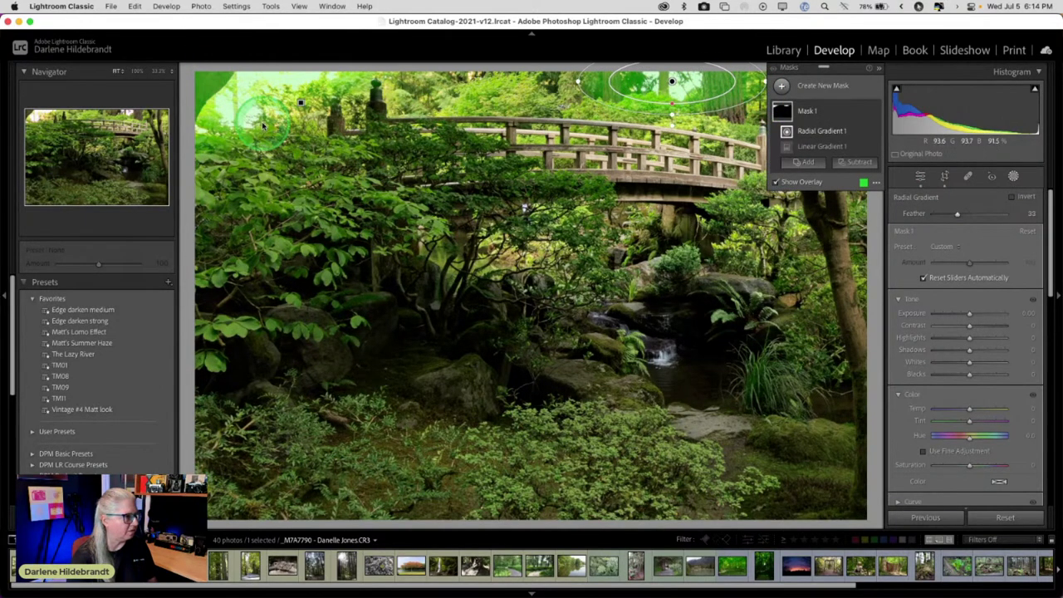
Reposition the linear gradient over the top-left corner and set the mask's Highlights to -100
left_click(300, 102)
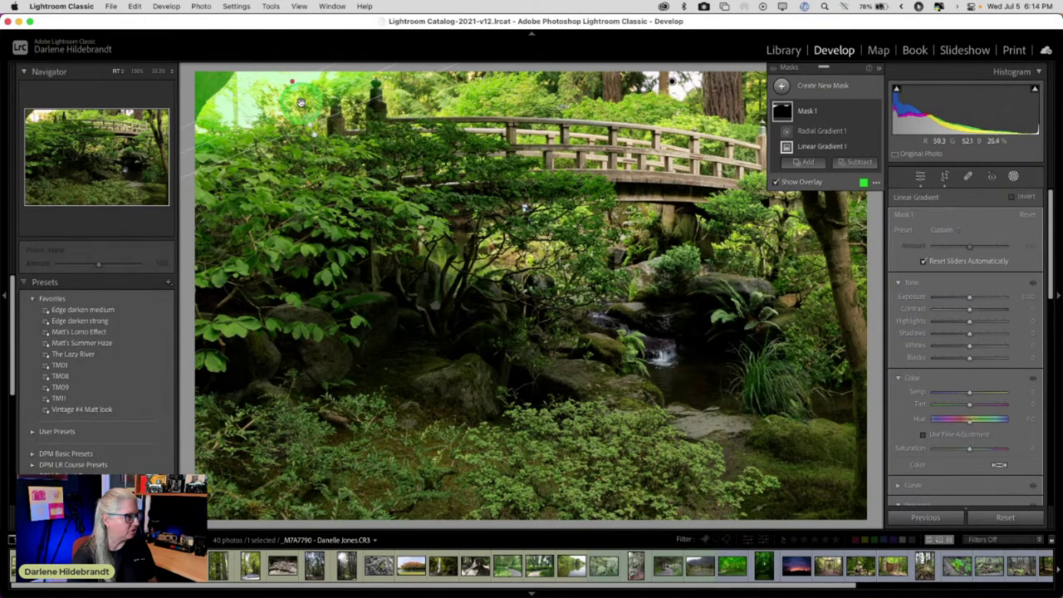
left_click_drag(301, 102, 424, 159)
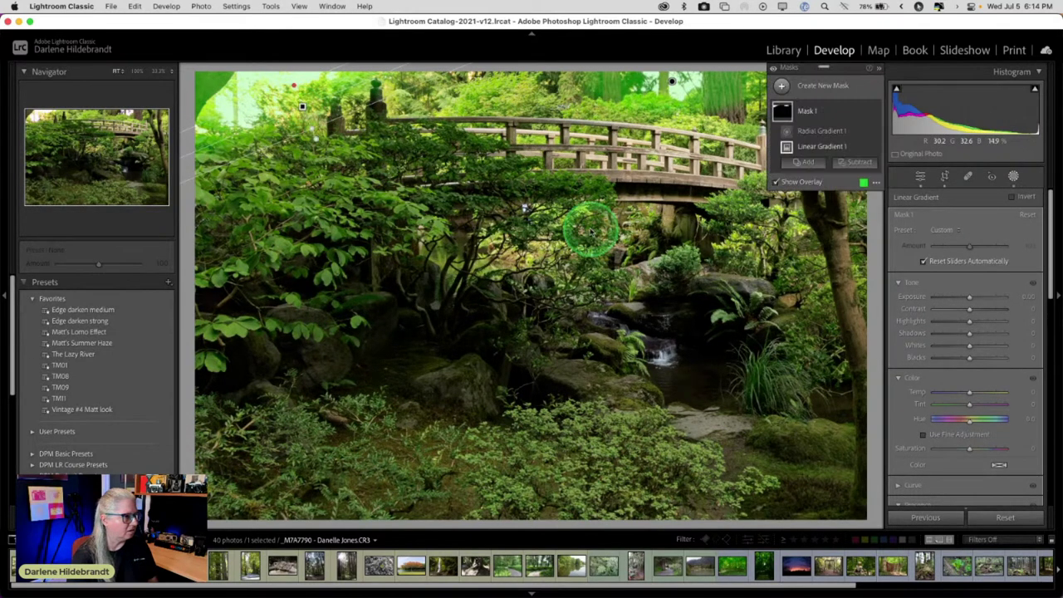
left_click_drag(965, 329, 887, 312)
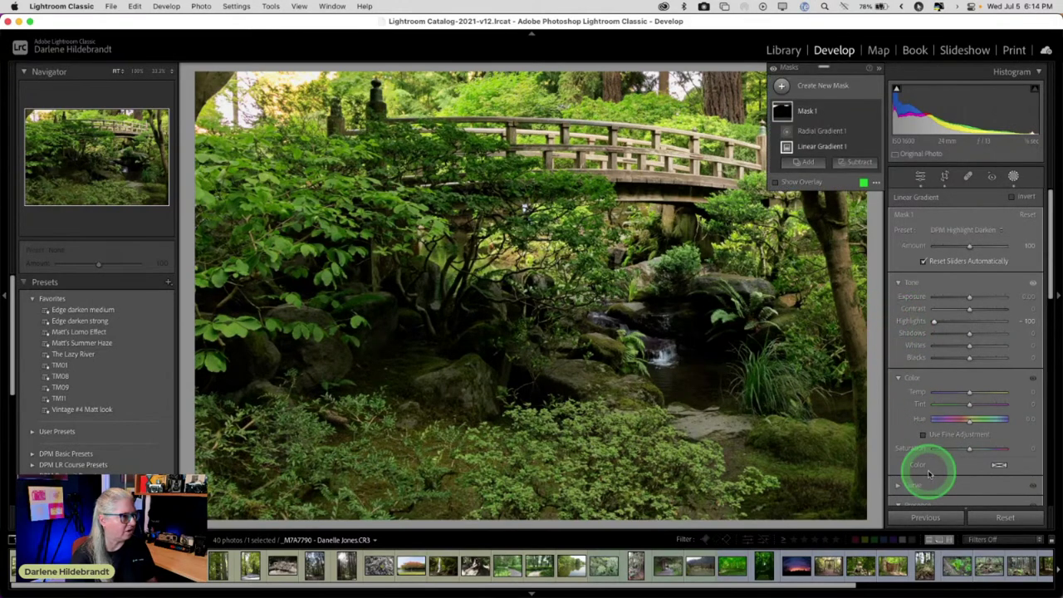
Set the top-edge mask to Exposure -0.38 and Shadows 42
left_click_drag(968, 296, 961, 296)
left_click_drag(970, 335, 985, 335)
left_click_drag(962, 296, 965, 296)
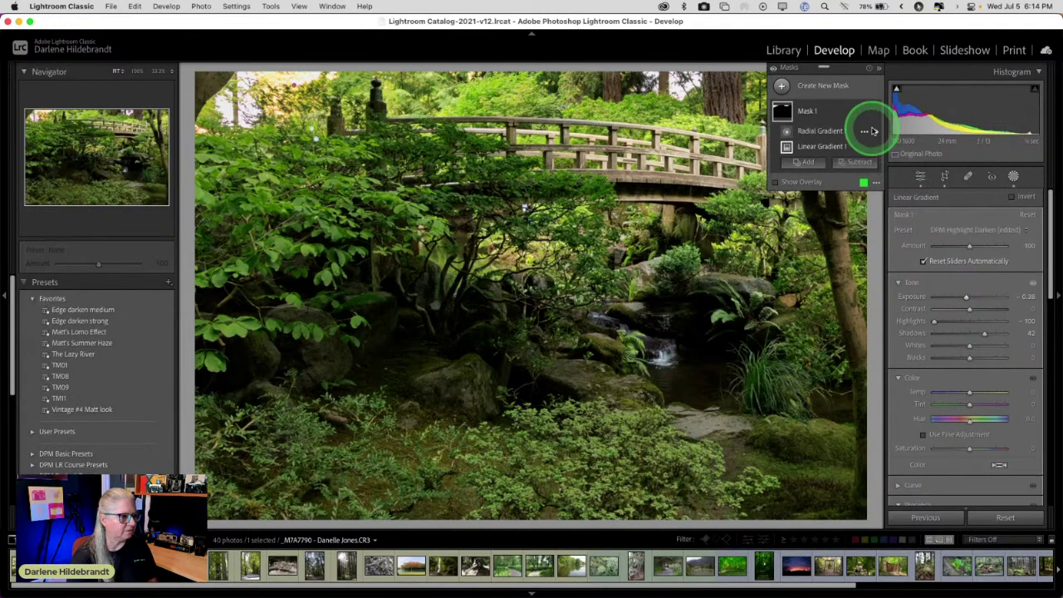
Compare the photo with the mask off and on, then close masking back to Basic
left_click(874, 114)
left_click(874, 114)
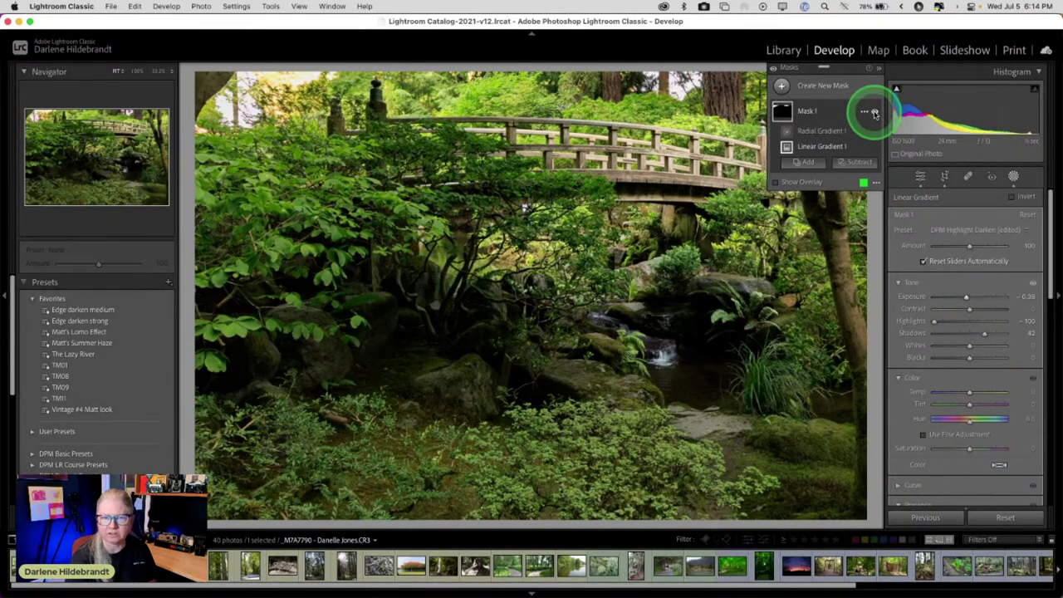
left_click(874, 114)
left_click(873, 114)
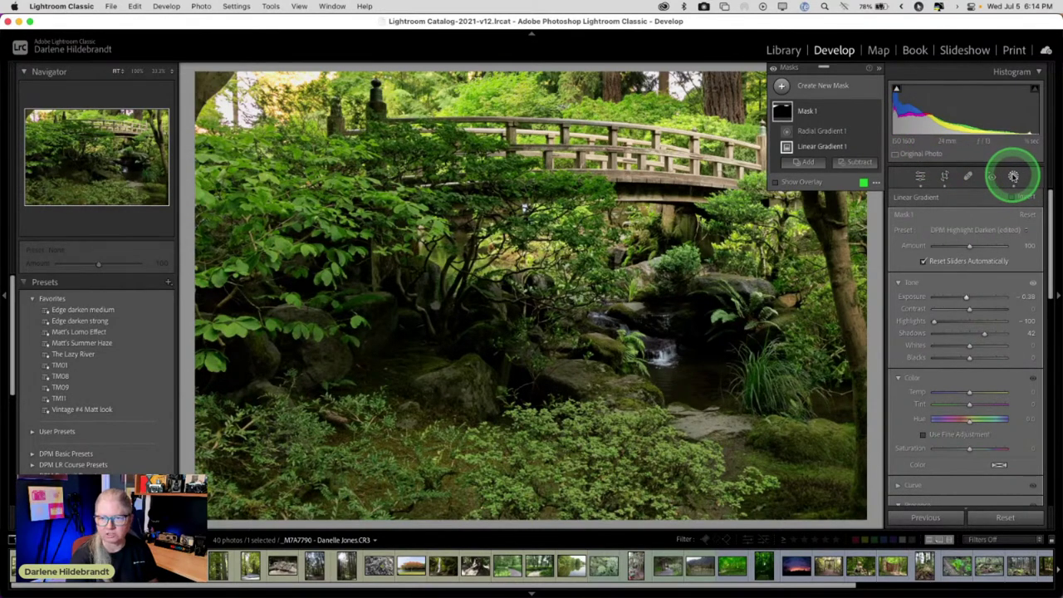
left_click(1014, 176)
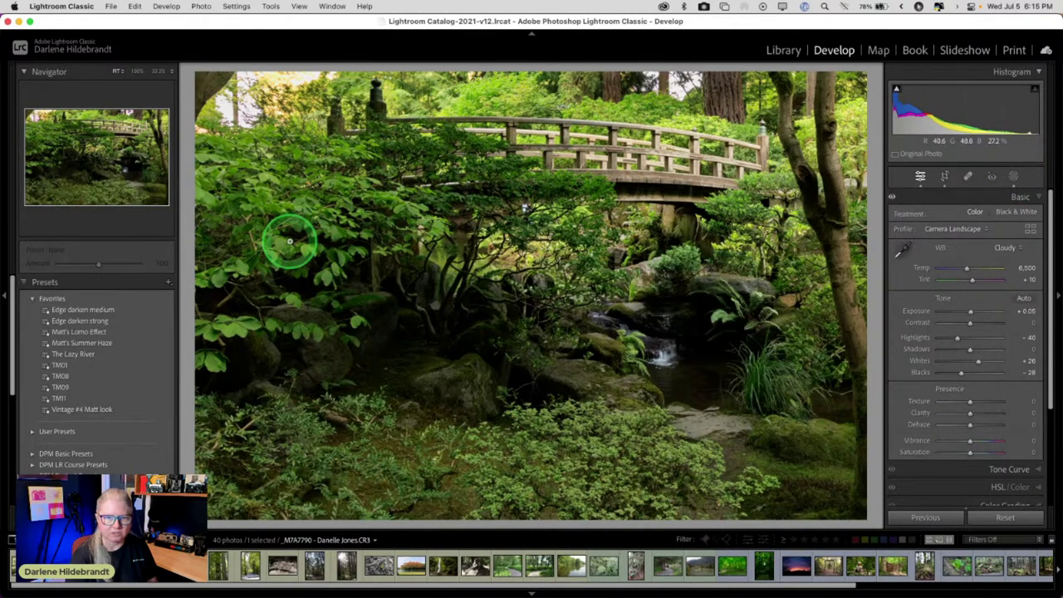
left_click(90, 310)
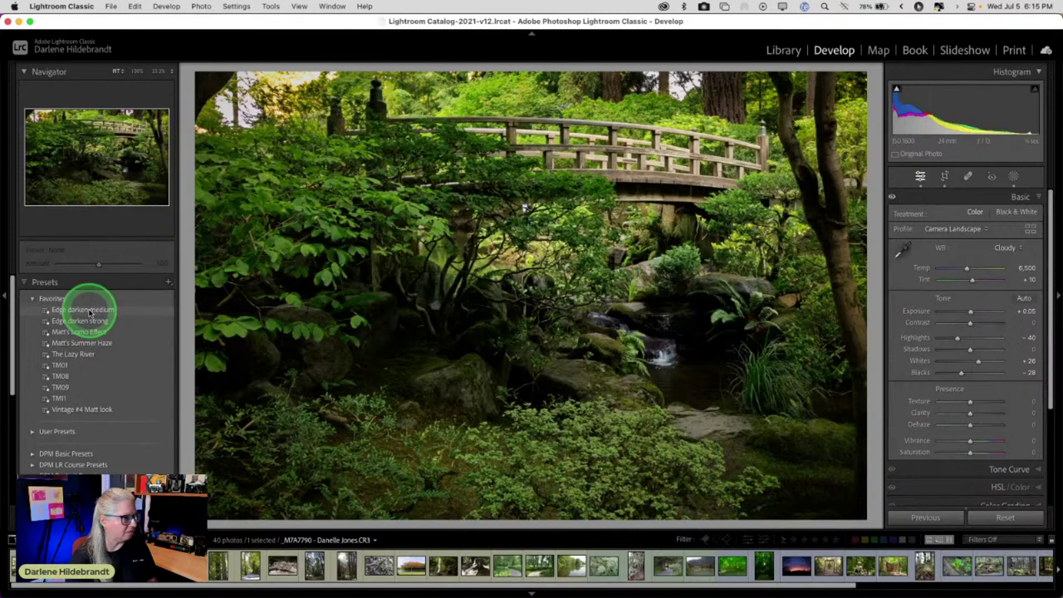
Apply the Edge darken medium preset and raise Exposure to +1.15
left_click(90, 310)
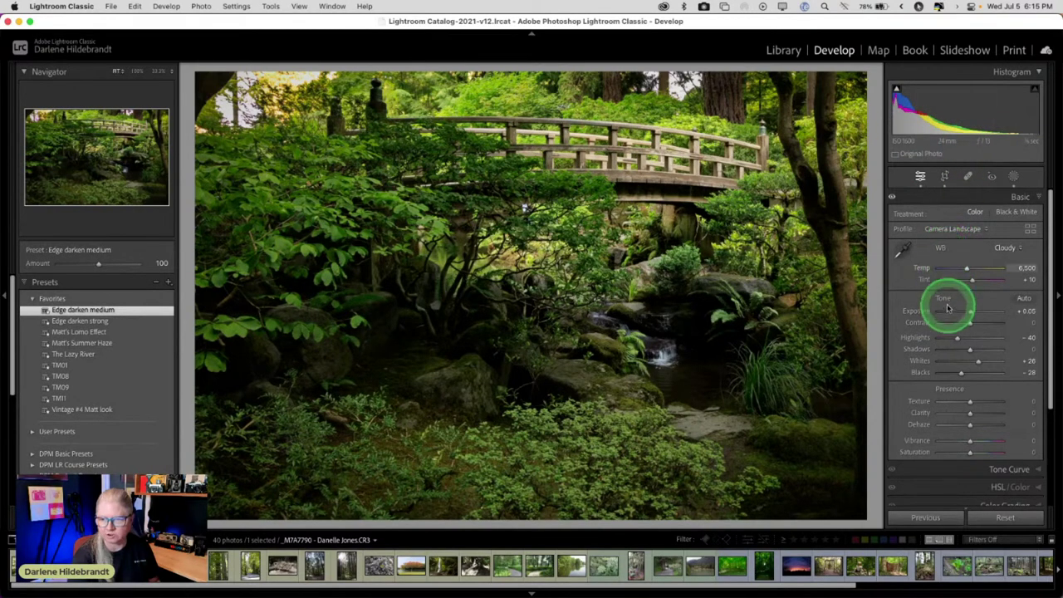
left_click_drag(973, 312, 978, 311)
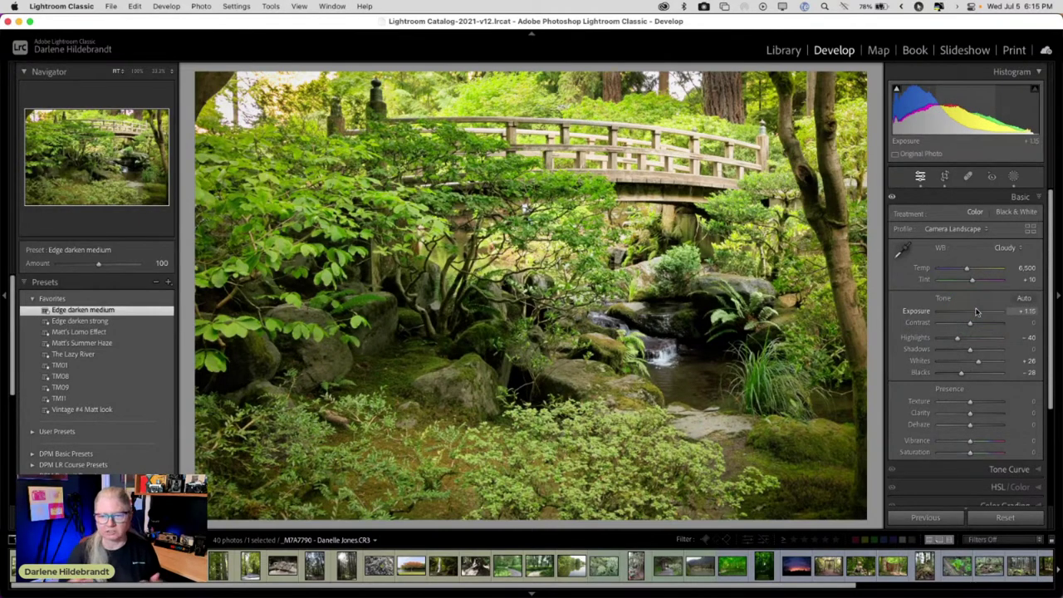
left_click(965, 308)
left_click(963, 341)
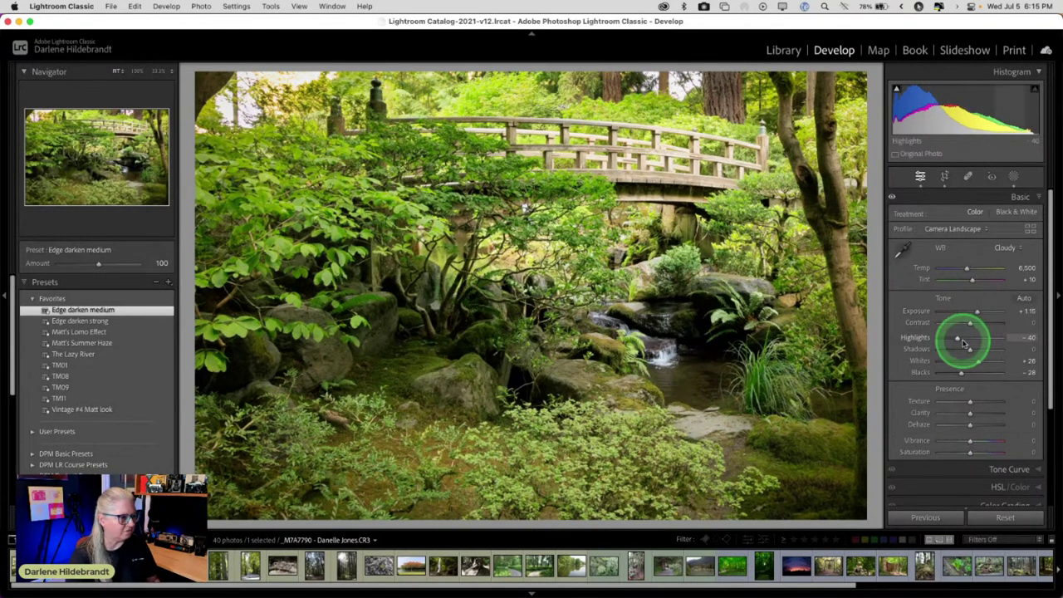
Set Whites +59, Blacks -43, Clarity +16, Tint +17 and Temp 6,585 while watching clipping
left_click(977, 361, "alt")
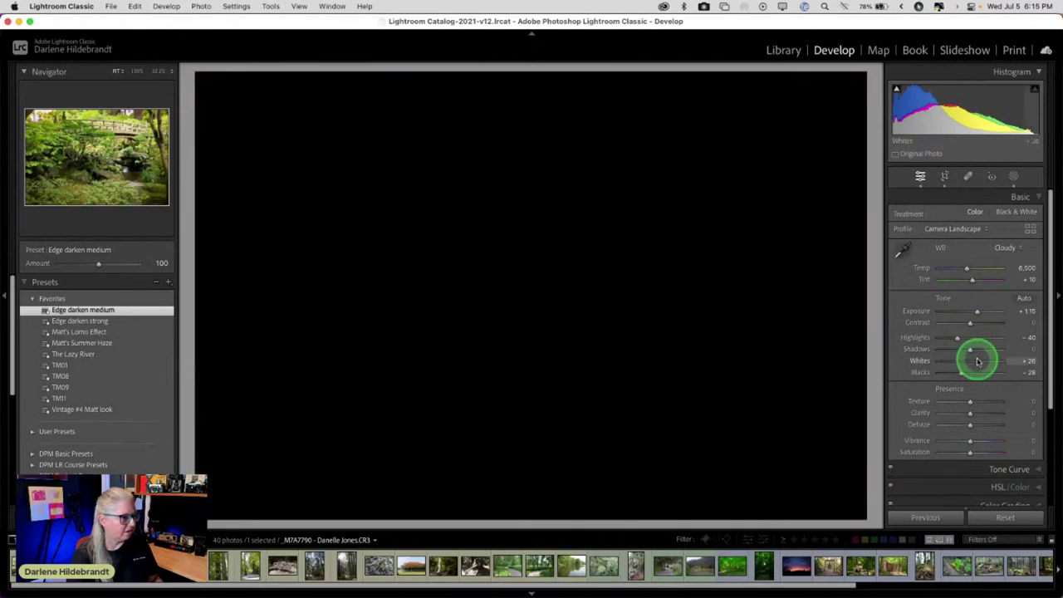
mouse_move(994, 362)
left_mouse_down()
mouse_move(1004, 358)
mouse_move(990, 358)
left_mouse_up()
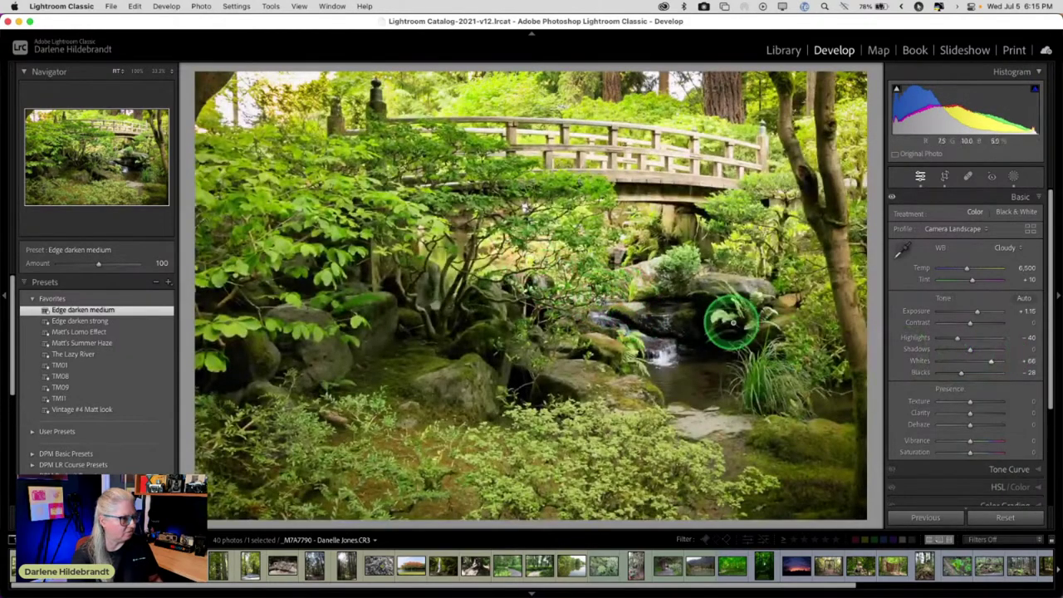
left_click_drag(919, 361, 920, 356)
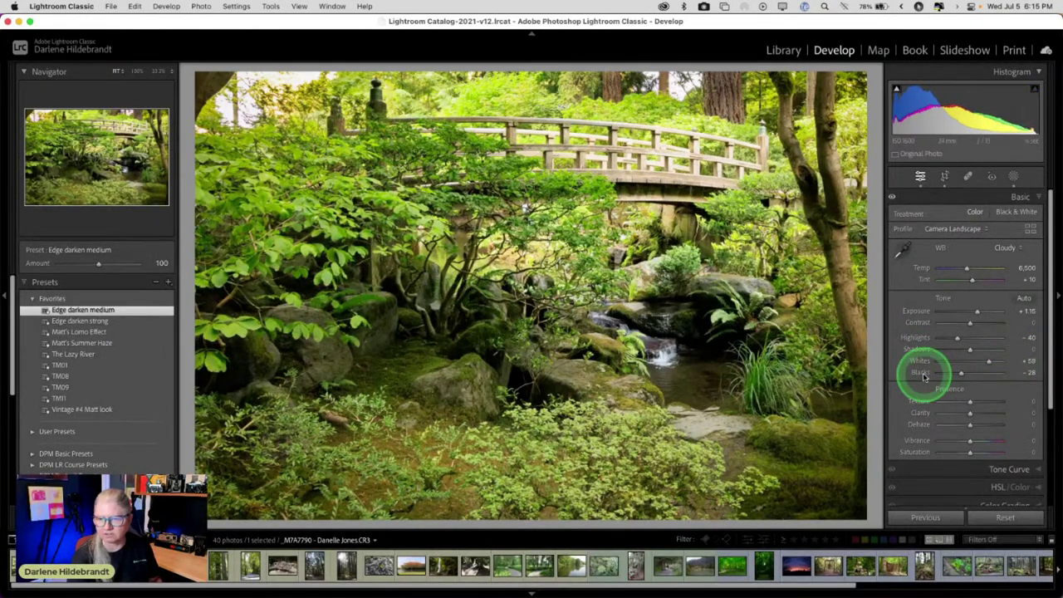
left_click_drag(922, 373, 958, 372)
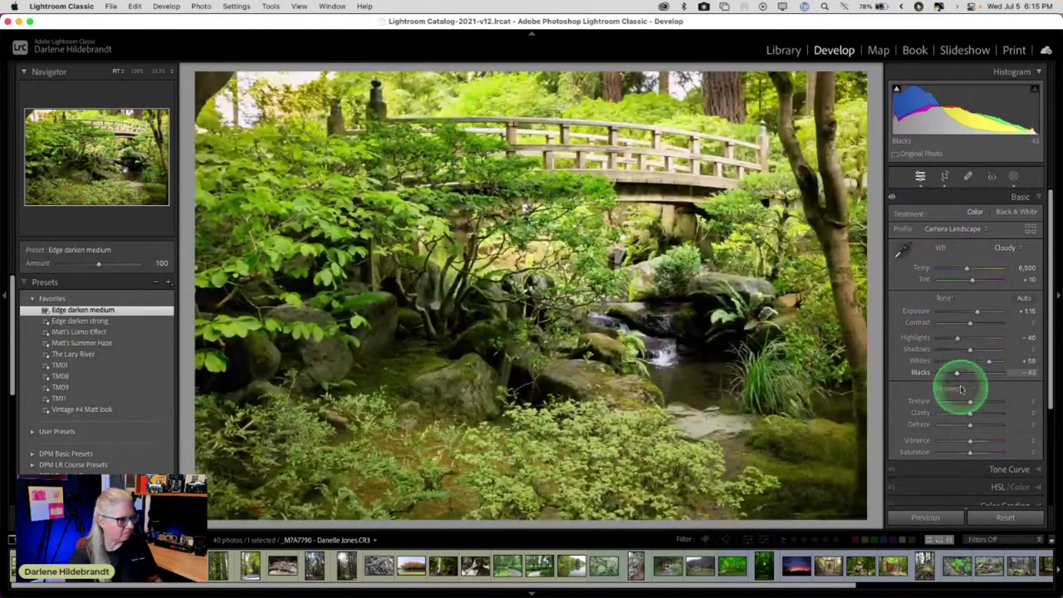
left_click_drag(968, 415, 975, 414)
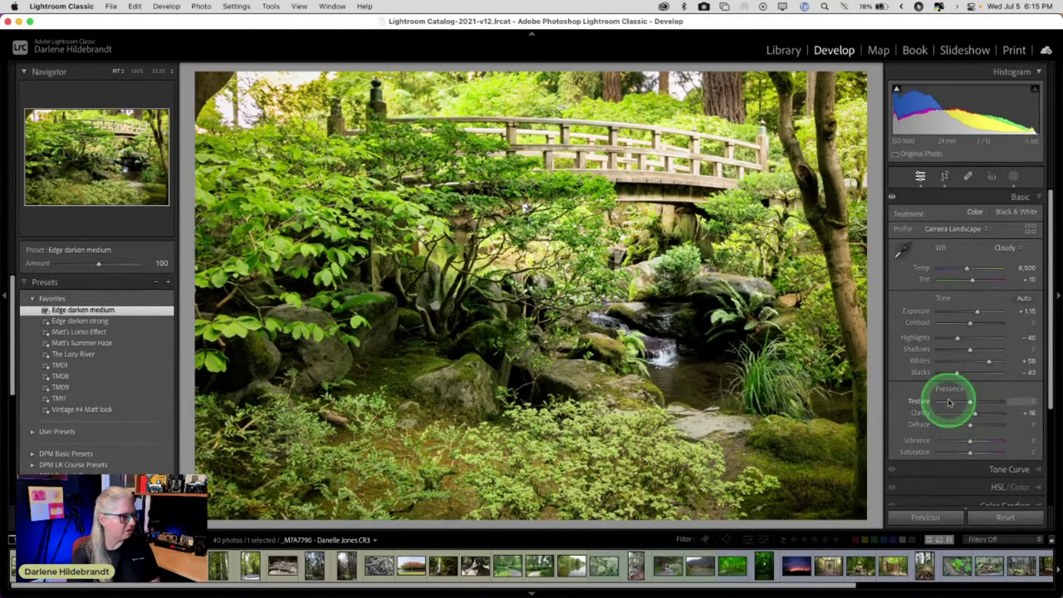
left_click_drag(1025, 278, 1027, 280)
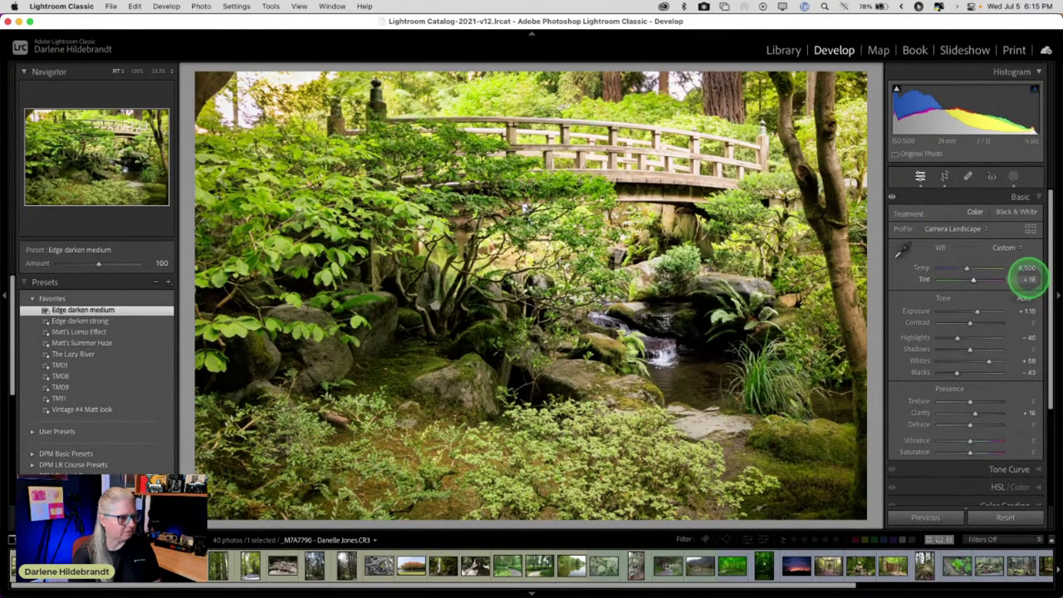
left_click_drag(1025, 267, 1023, 266)
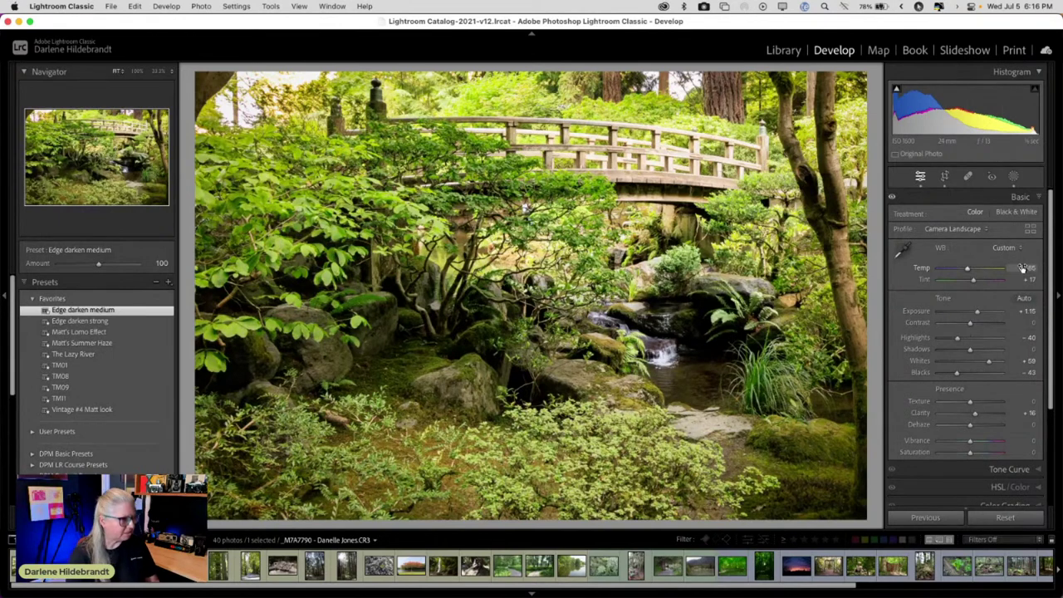
Reopen the crop, enlarge the box toward the top-right and reposition the photo inside it
key("r")
left_click_drag(763, 132, 812, 119)
left_click_drag(703, 171, 711, 186)
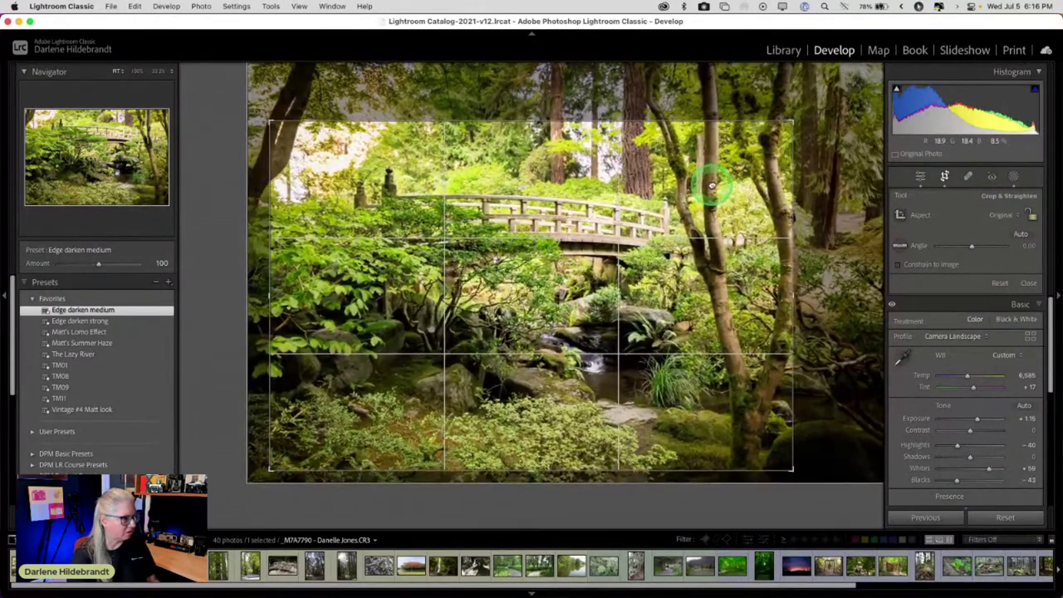
Commit the revised crop framing the bridge and the leaning tree trunk
key("Return")
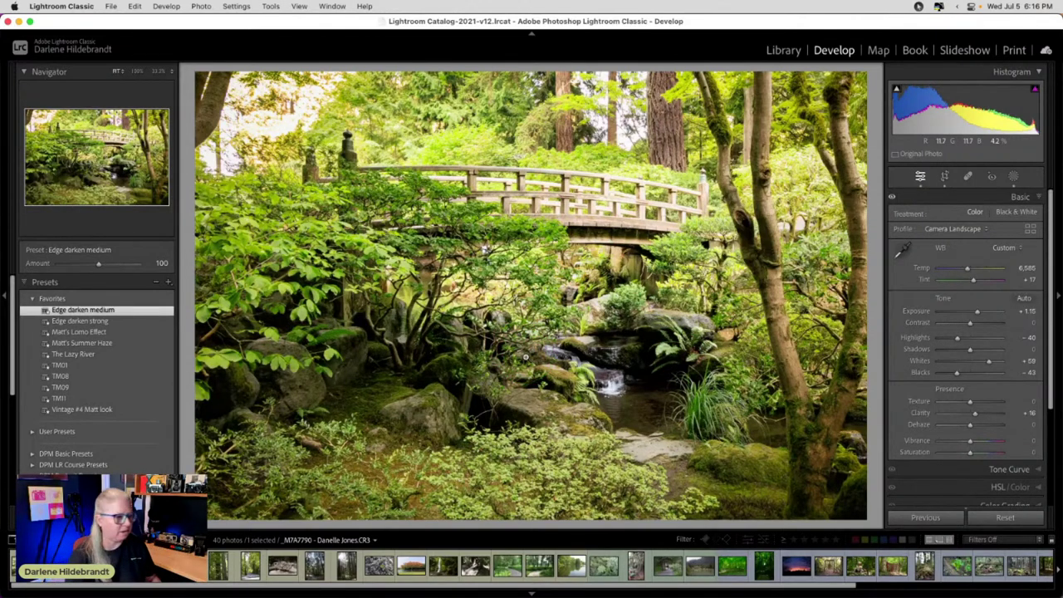
Create a new radial gradient mask as a large ellipse over the garden centre
left_click(1013, 177)
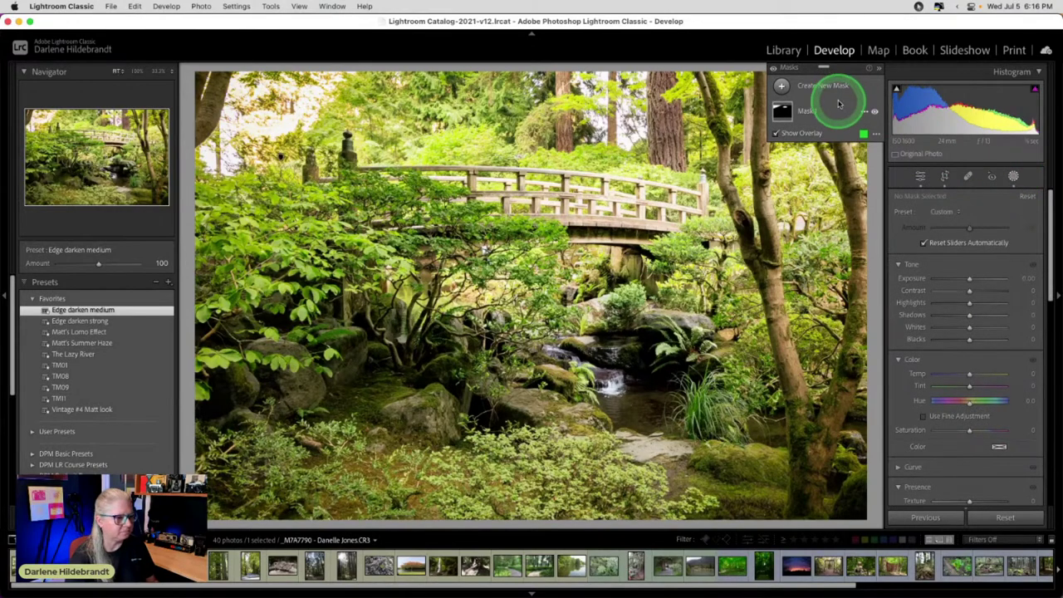
left_click(783, 87)
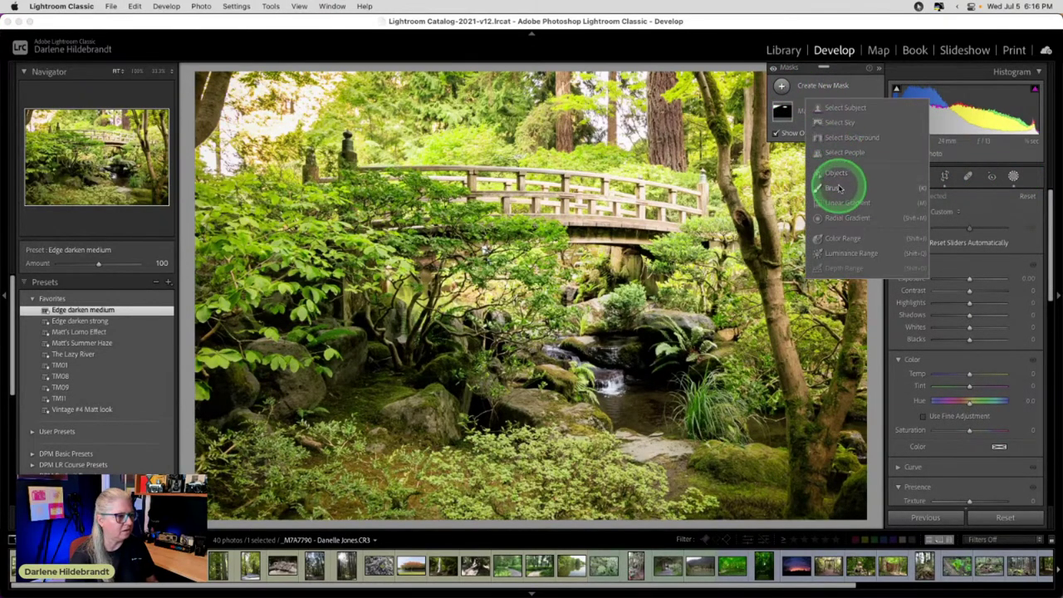
left_click(844, 217)
left_click_drag(525, 264, 781, 425)
left_click_drag(650, 324, 626, 334)
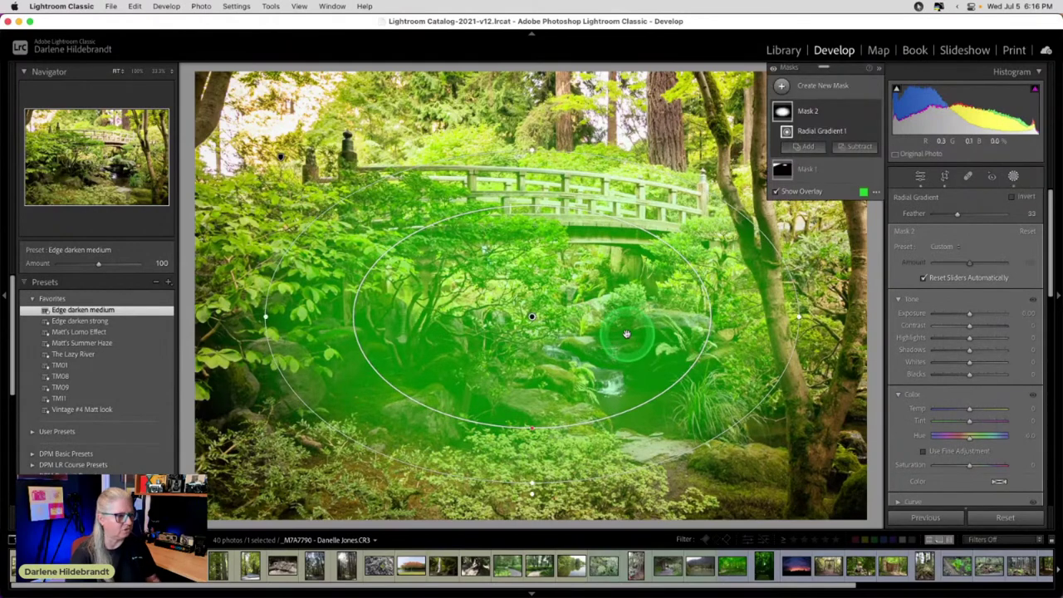
Change the mask overlay colour to red
left_click(864, 192)
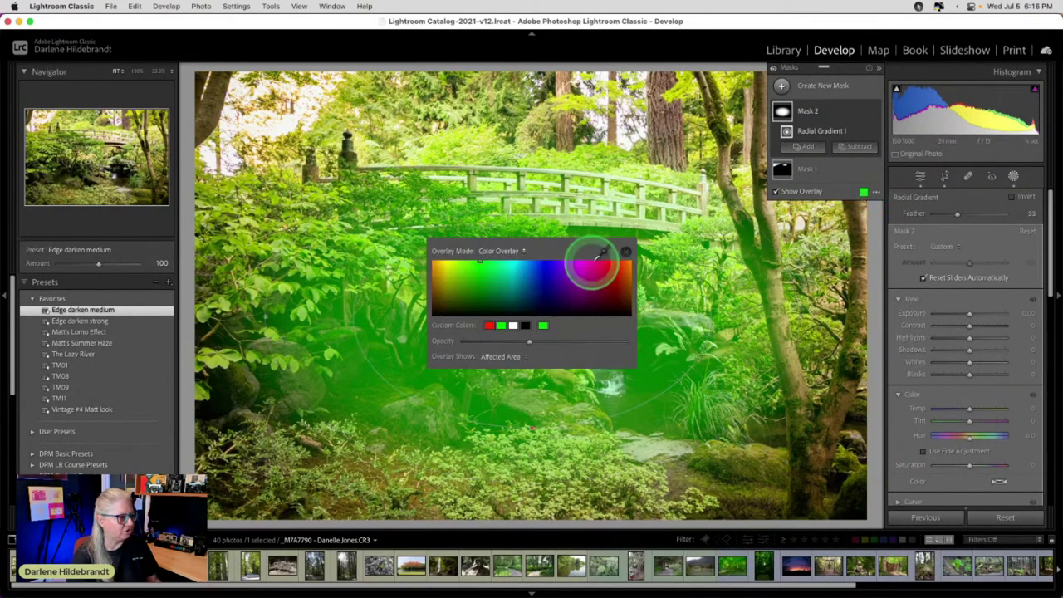
left_click(489, 325)
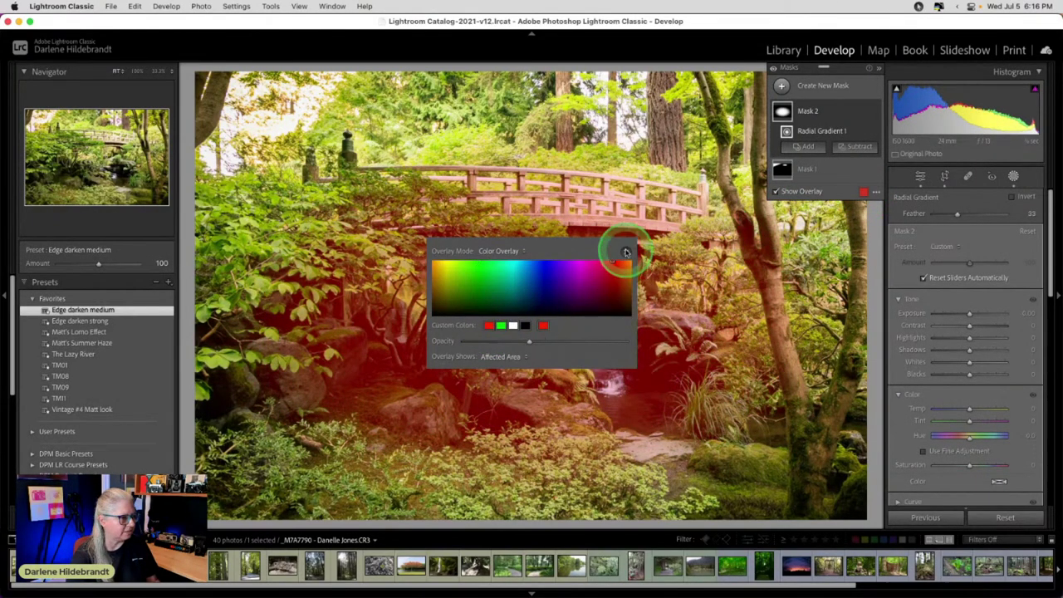
left_click(626, 253)
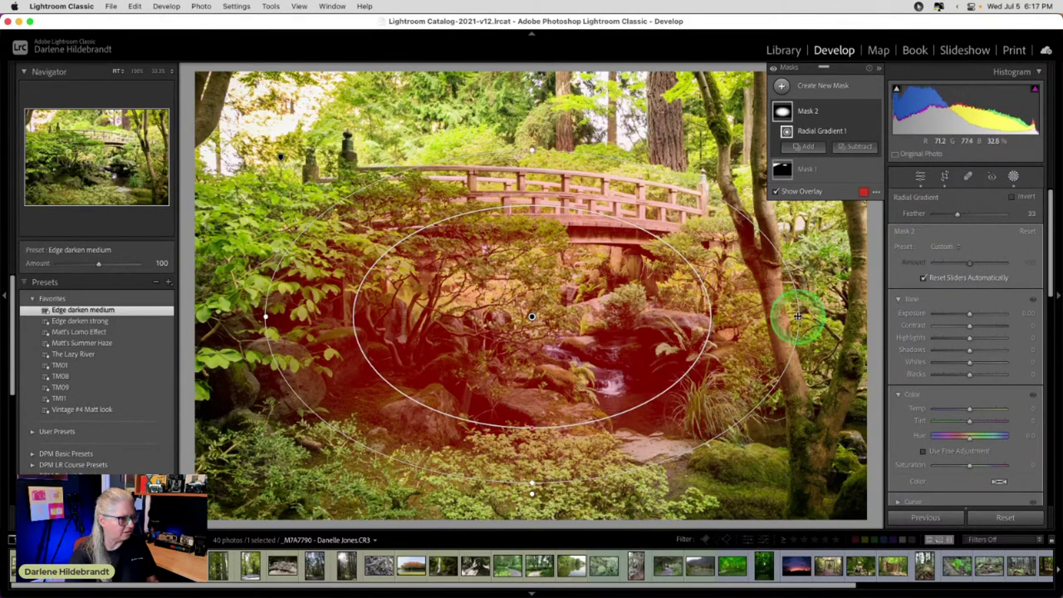
Give the central radial mask raised Whites, Highlights -18, Texture 24 and Exposure 0.36
left_click_drag(969, 312, 975, 314)
left_click_drag(968, 361, 967, 339)
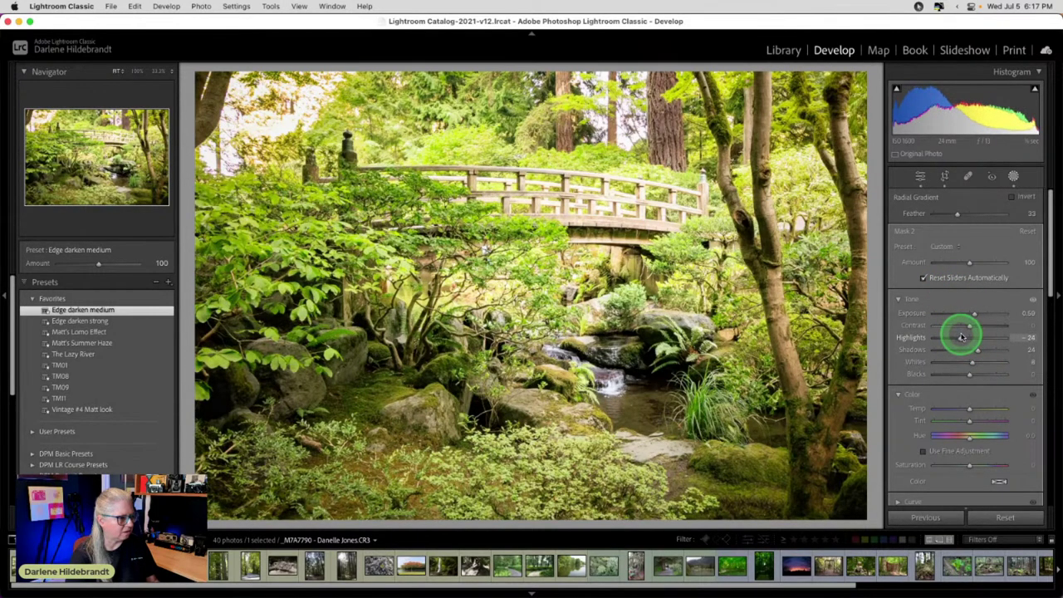
left_click_drag(964, 337, 965, 337)
scroll(968, 429, "down", 5)
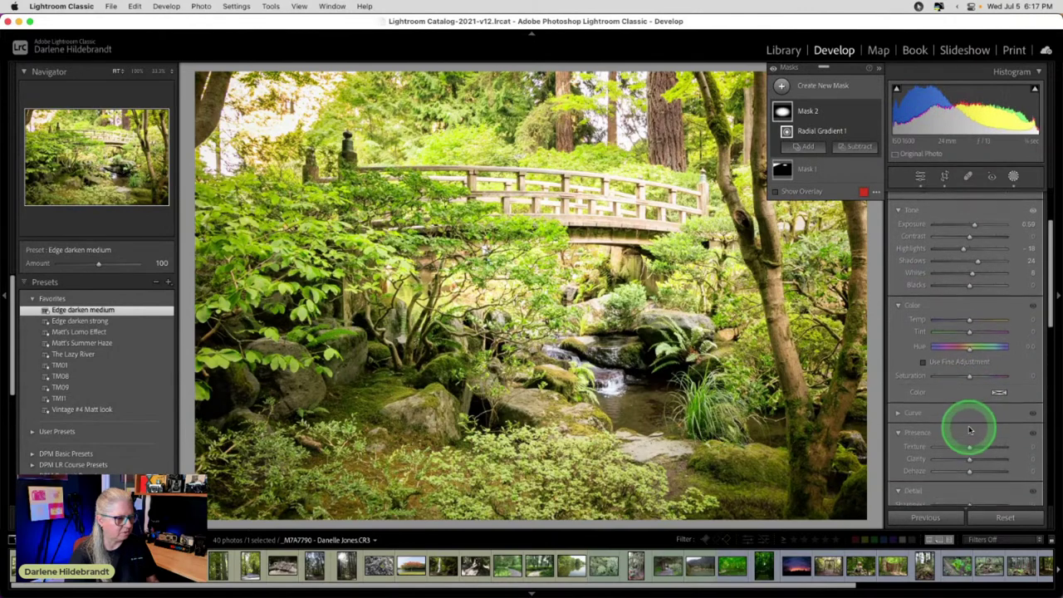
left_click_drag(969, 448, 976, 449)
left_click_drag(971, 456, 969, 459)
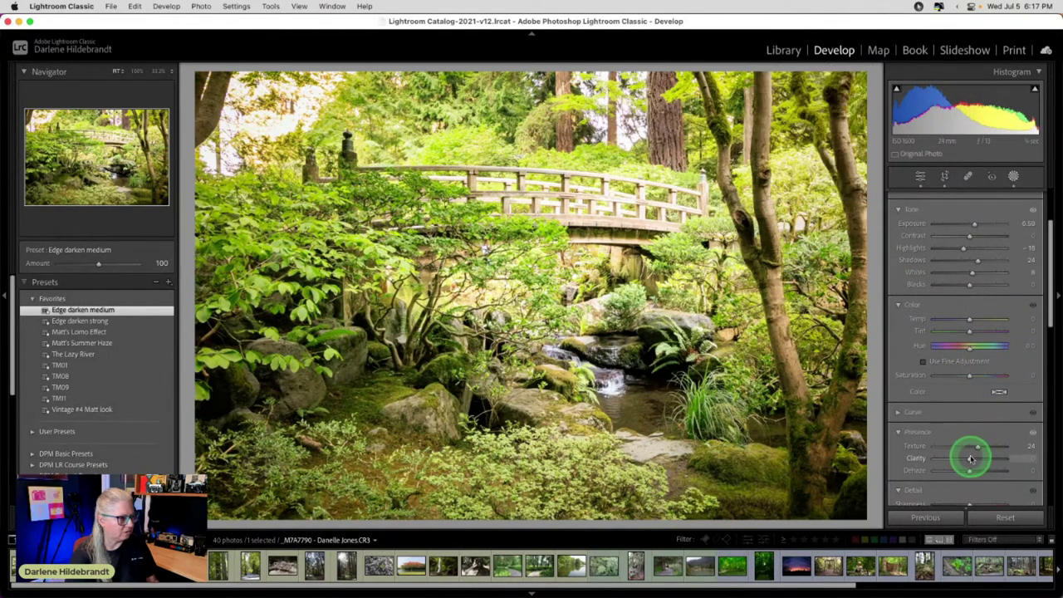
scroll(974, 332, "up", 3)
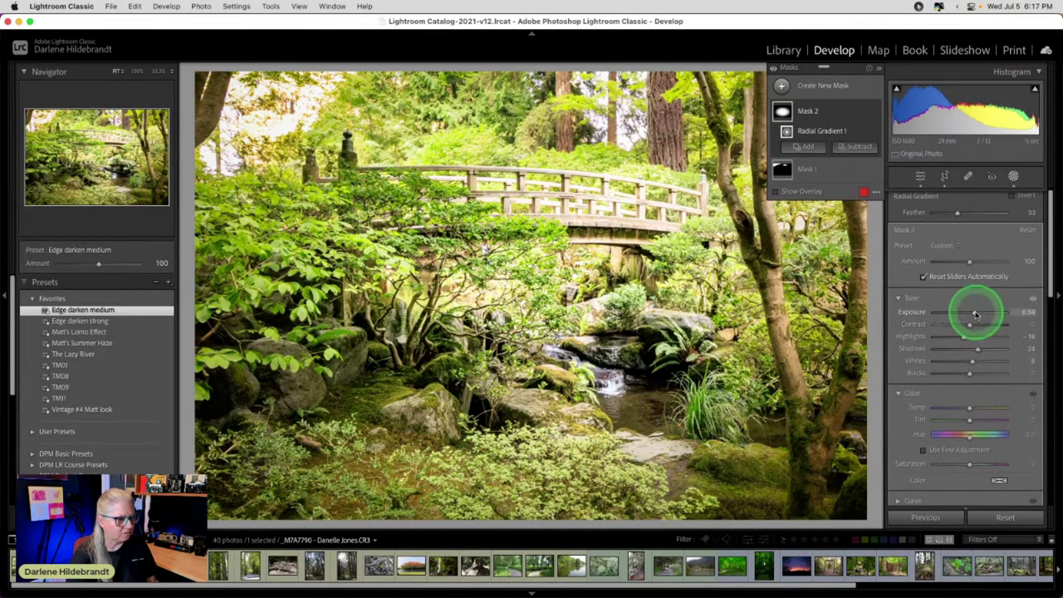
left_click_drag(977, 313, 973, 312)
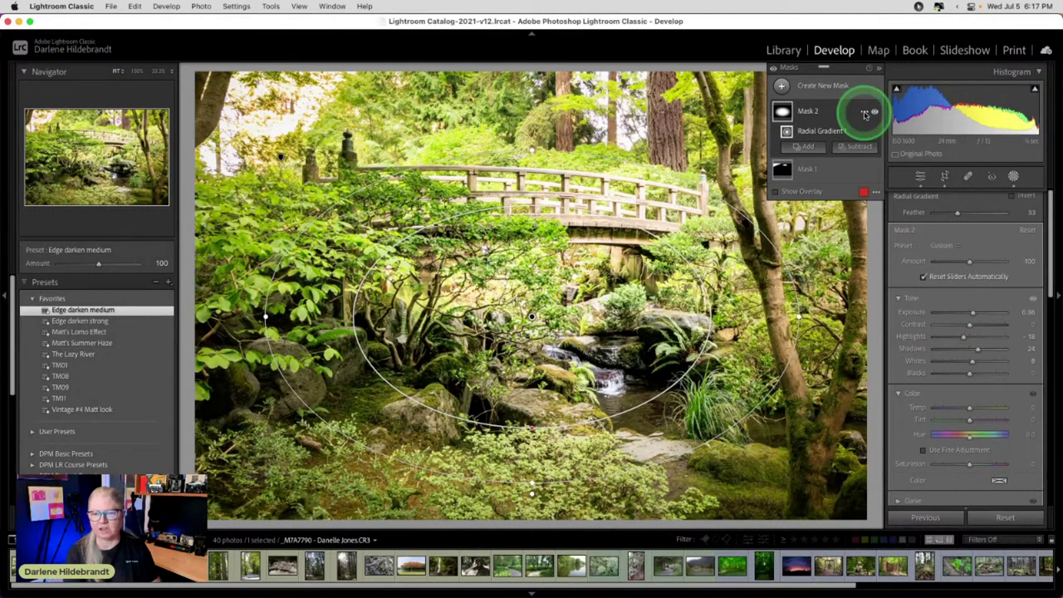
Duplicate and invert Mask 2, then set the inverted copy to Exposure -0.19 and Highlights -27
left_click(864, 112)
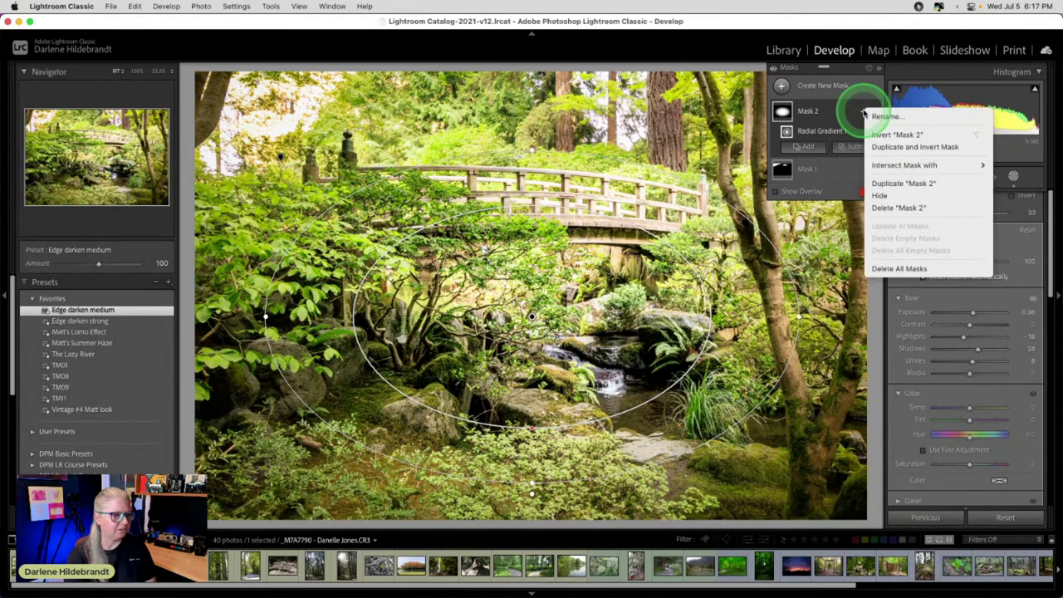
left_click(879, 147)
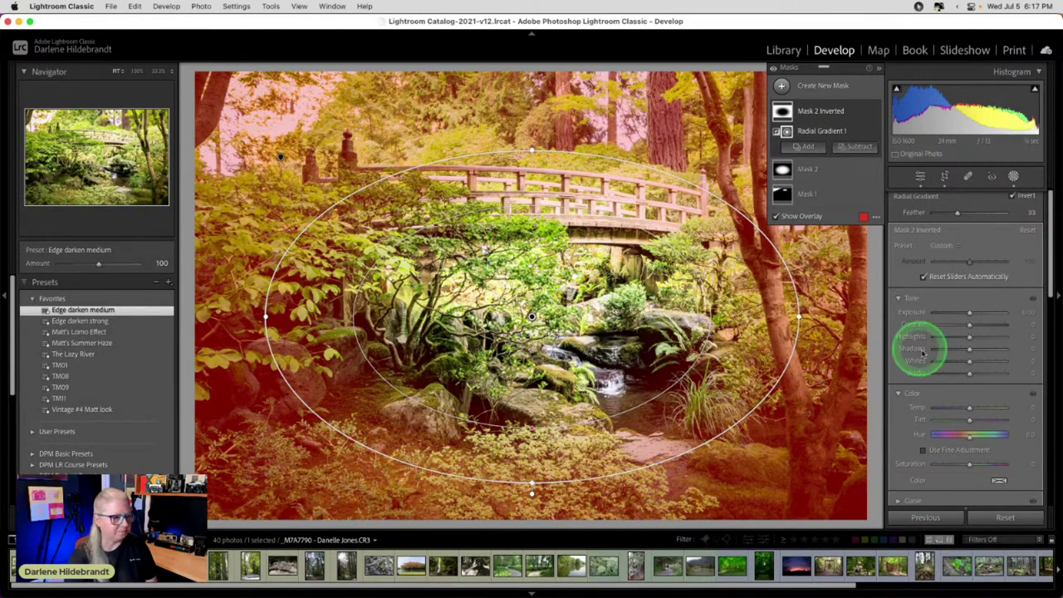
left_click_drag(955, 335, 963, 311)
left_click_drag(971, 370, 968, 372)
left_click_drag(949, 336, 962, 319)
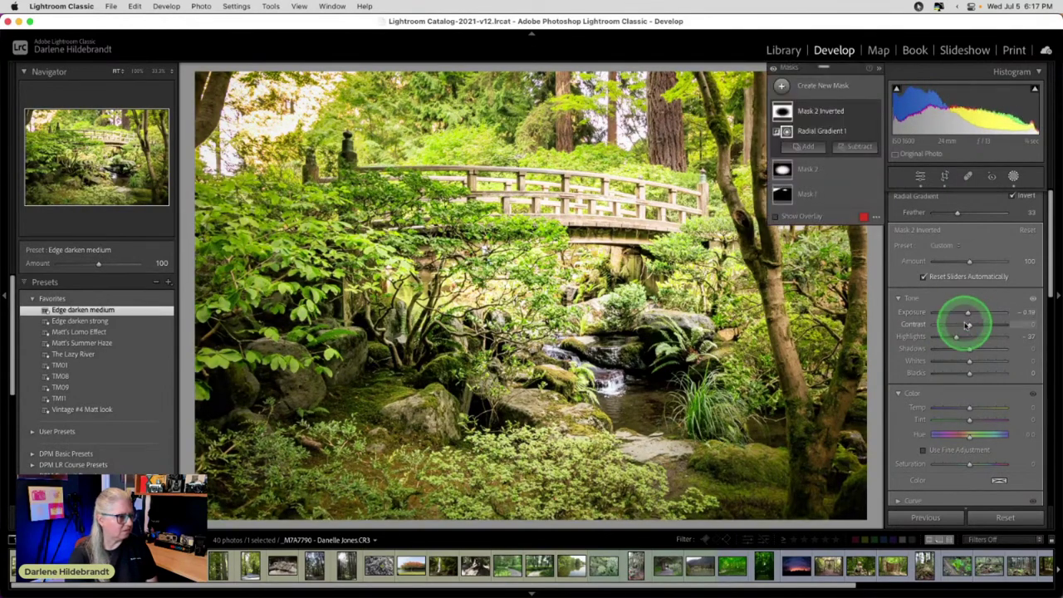
Lower Mask 2 Shadows to 17 and set Mask 2 Inverted to Exposure -0.71, Highlights -100
left_click(836, 172)
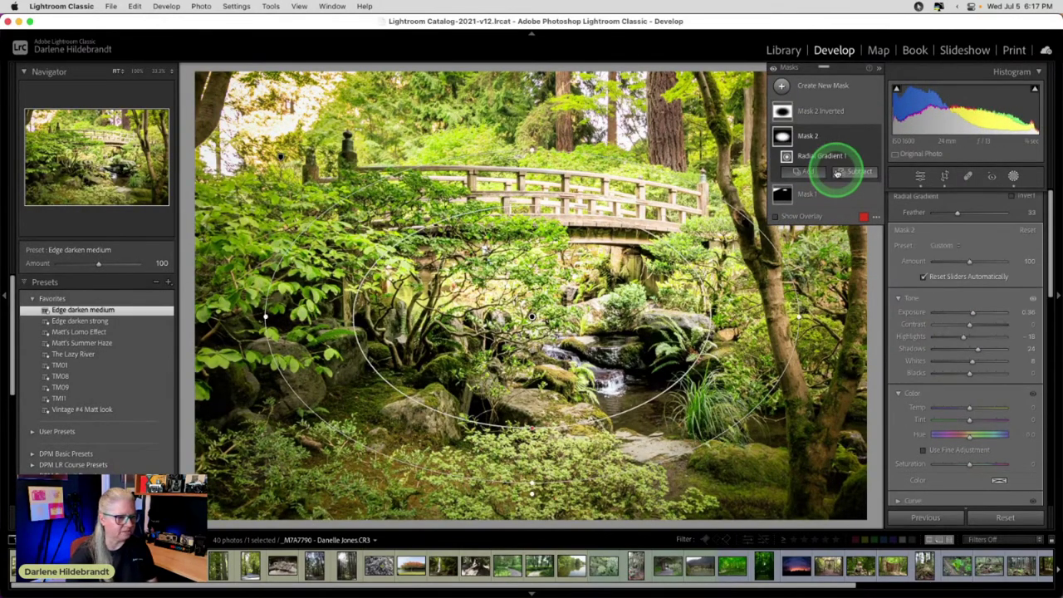
left_click(966, 347)
left_click_drag(979, 350, 969, 308)
left_click(979, 309)
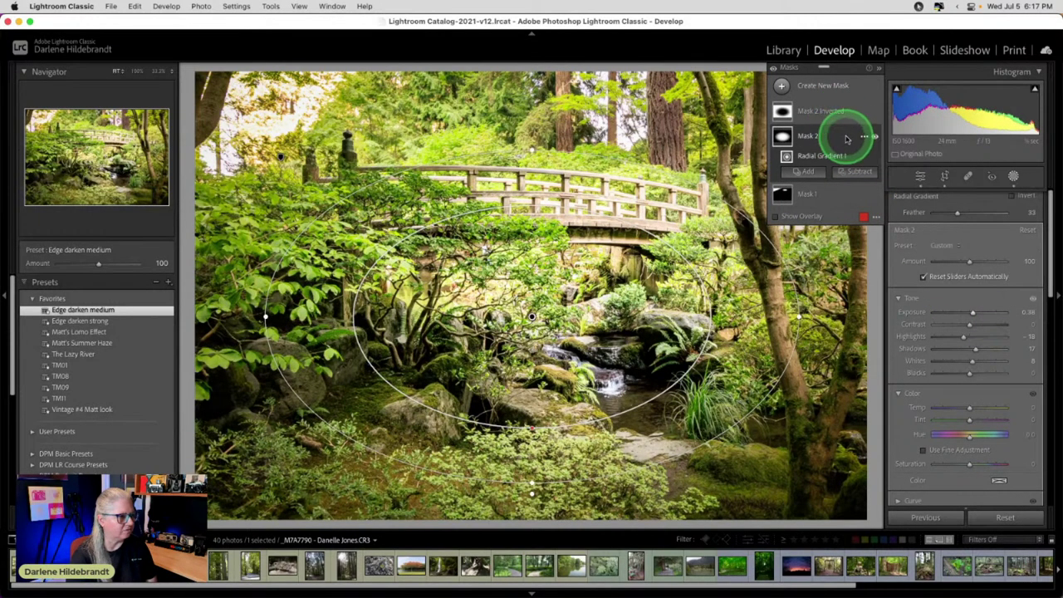
left_click(831, 110)
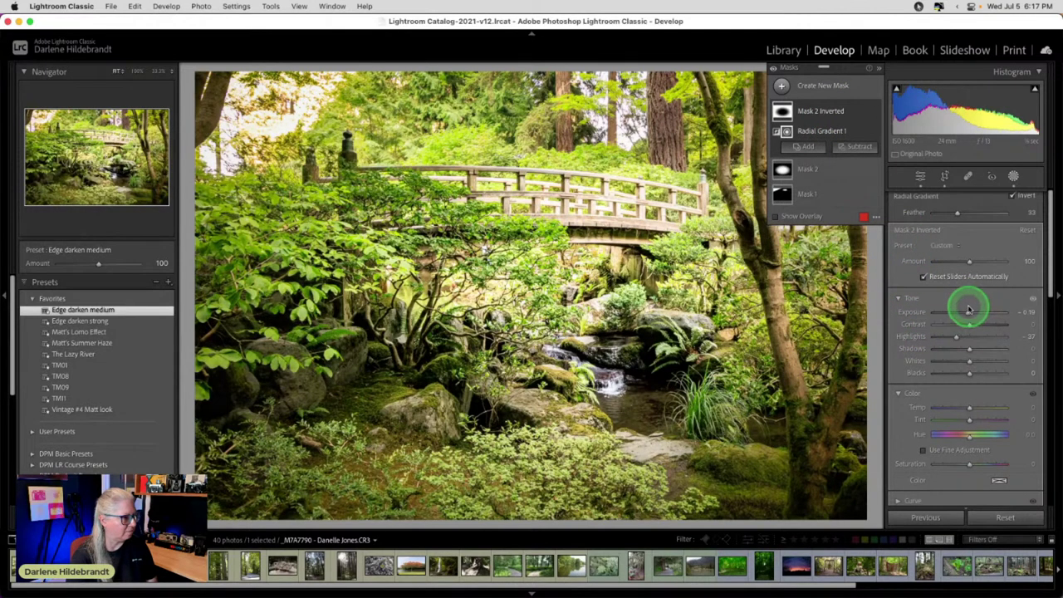
left_click_drag(969, 313, 909, 337)
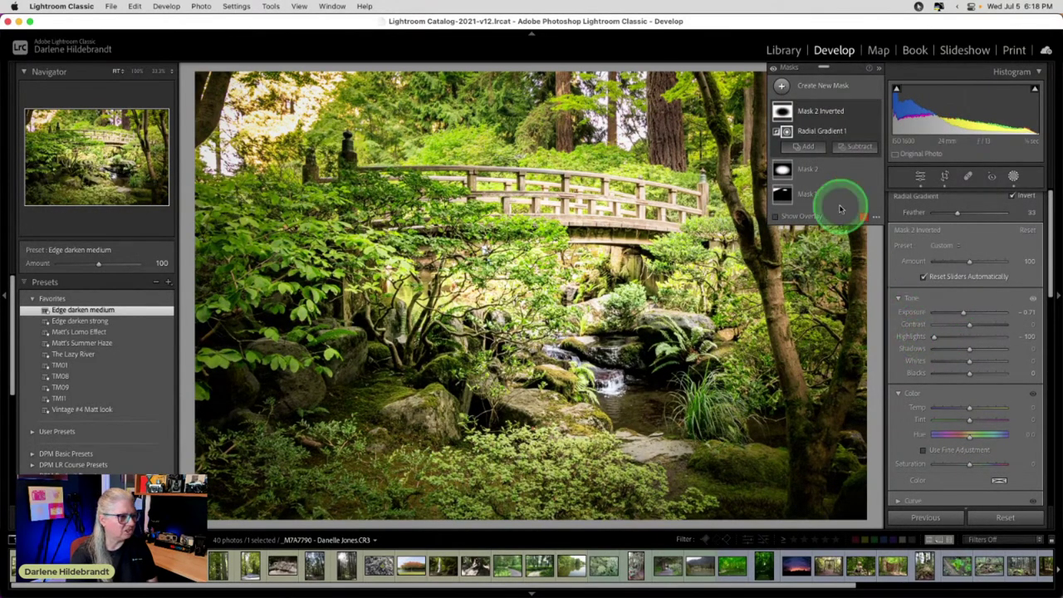
Move the ellipses of Mask 2 and Mask 2 Inverted down and left on the photo
left_click(828, 169)
left_click(828, 169)
left_click_drag(588, 318, 566, 383)
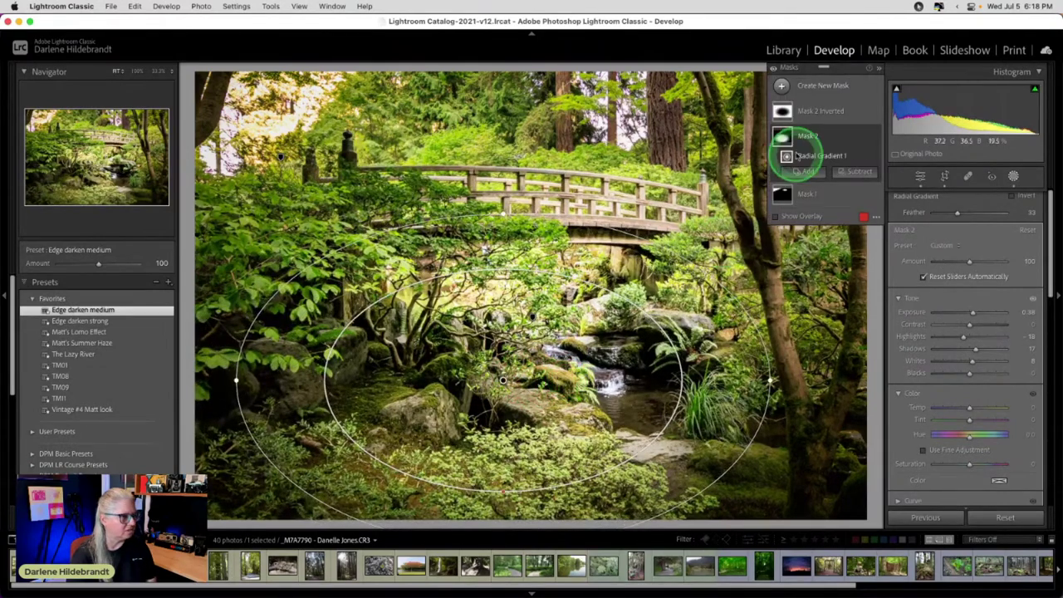
left_click(821, 112)
left_click(562, 317)
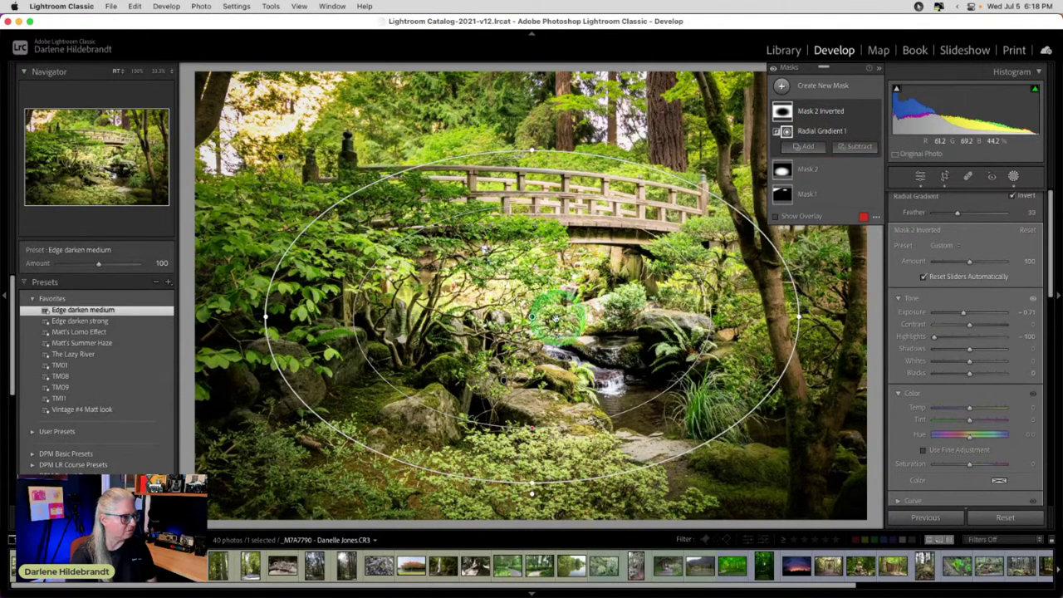
left_click_drag(549, 317, 501, 380)
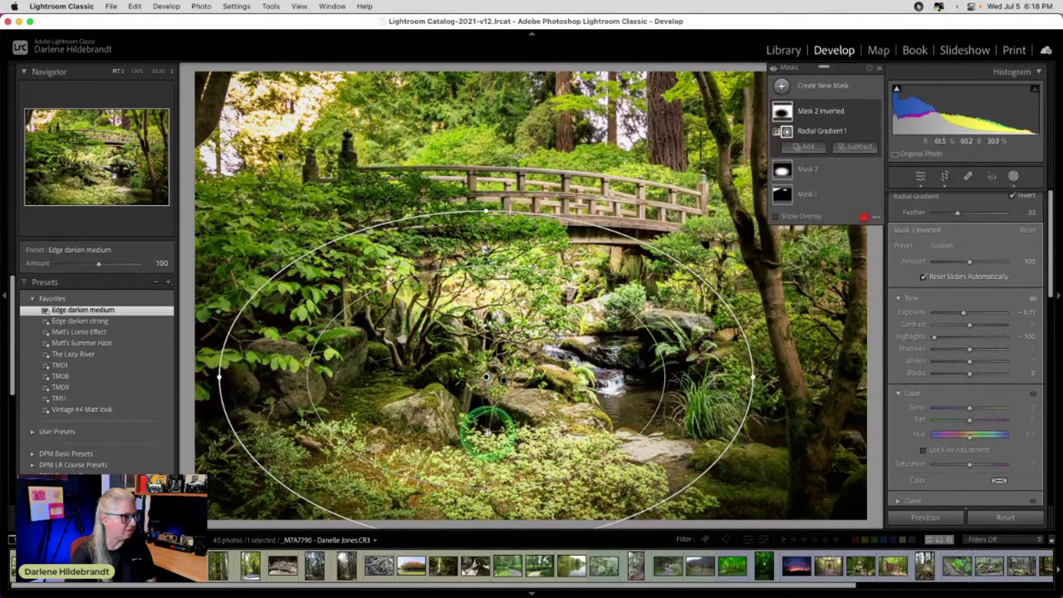
Rename Mask 2 to 'subject' and Mask 2 Inverted to 'background'
left_click(833, 170)
left_click(865, 138)
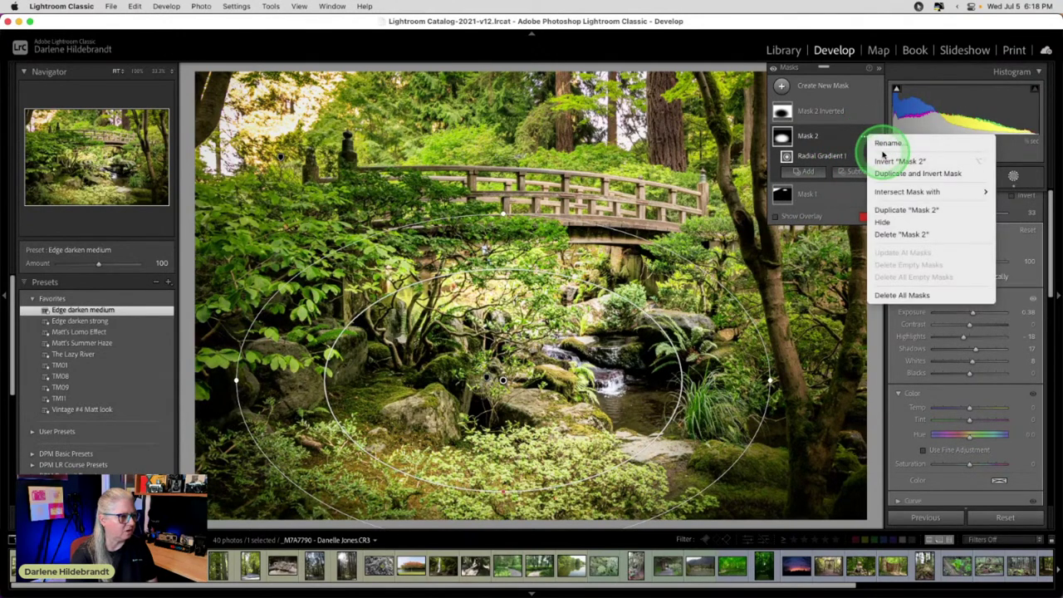
left_click(885, 145)
type("subject")
key("Return")
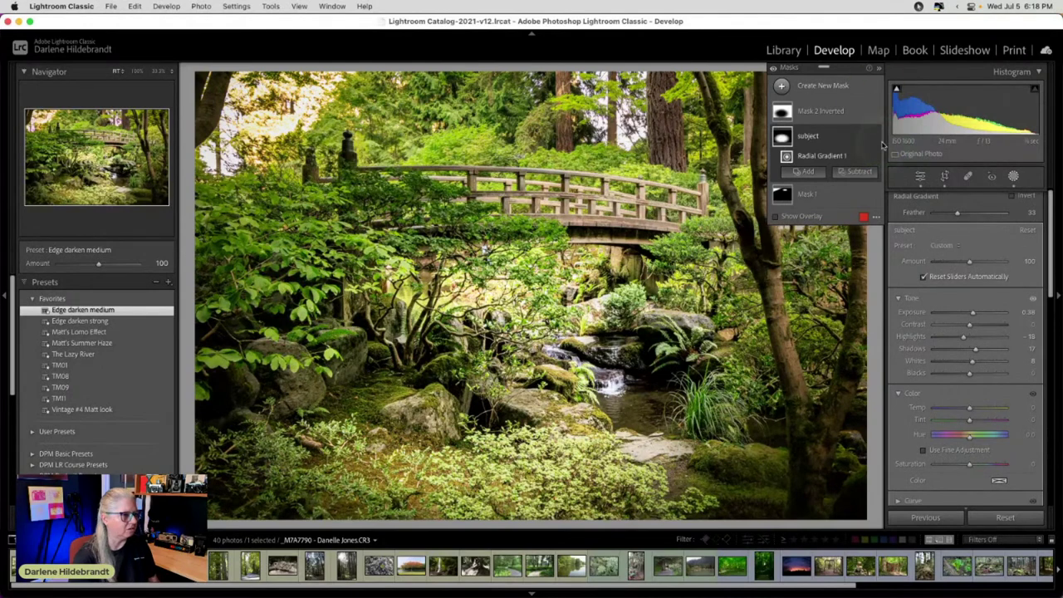
left_click(864, 111)
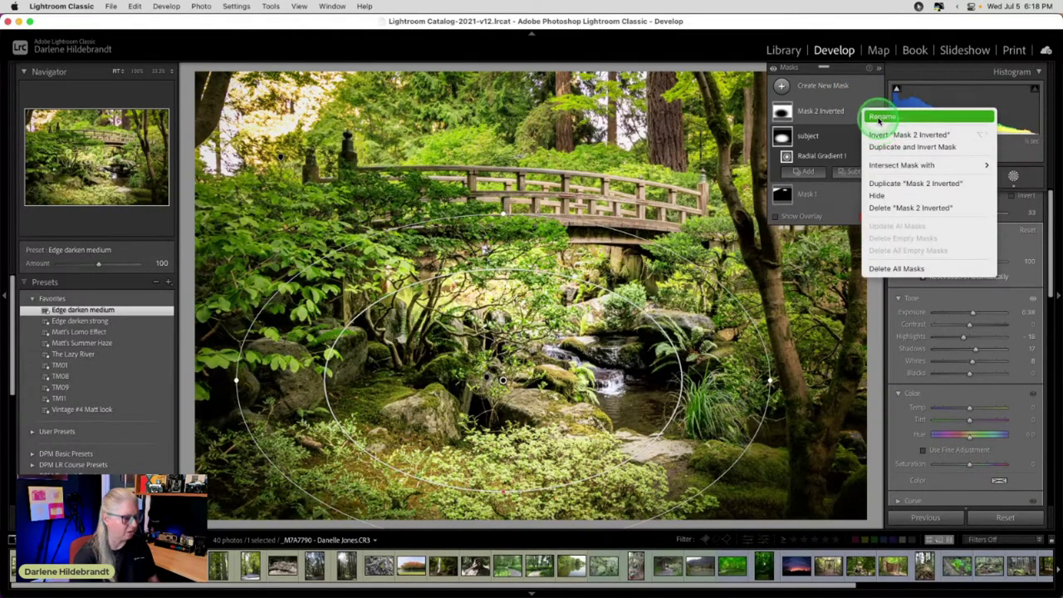
left_click(880, 117)
type("backgr")
key("Return")
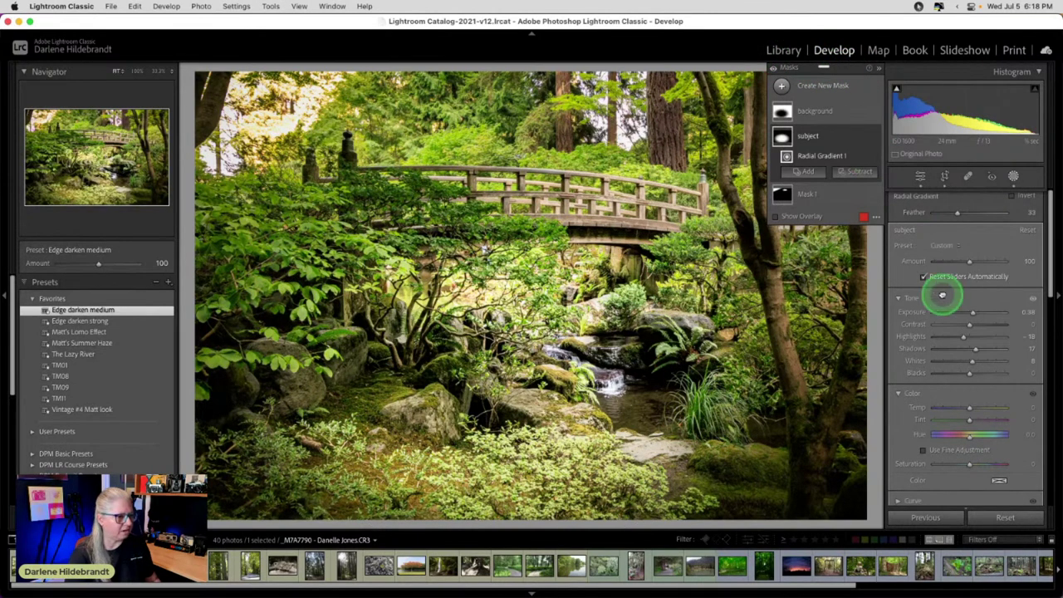
Toggle the mask effects off and on twice to compare, then close masking
left_click(848, 66)
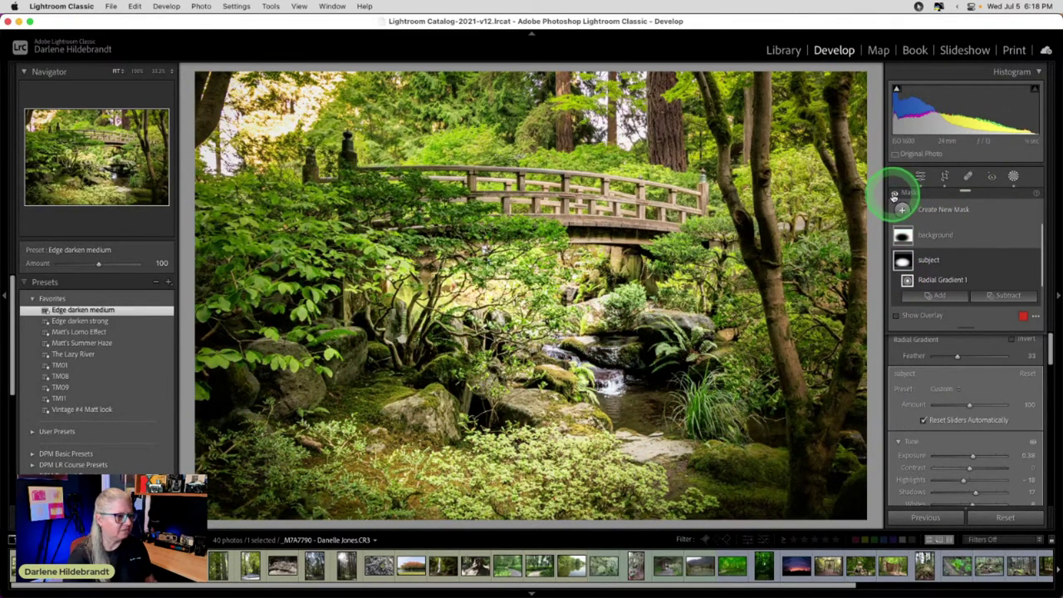
left_click(894, 196)
left_click(894, 196)
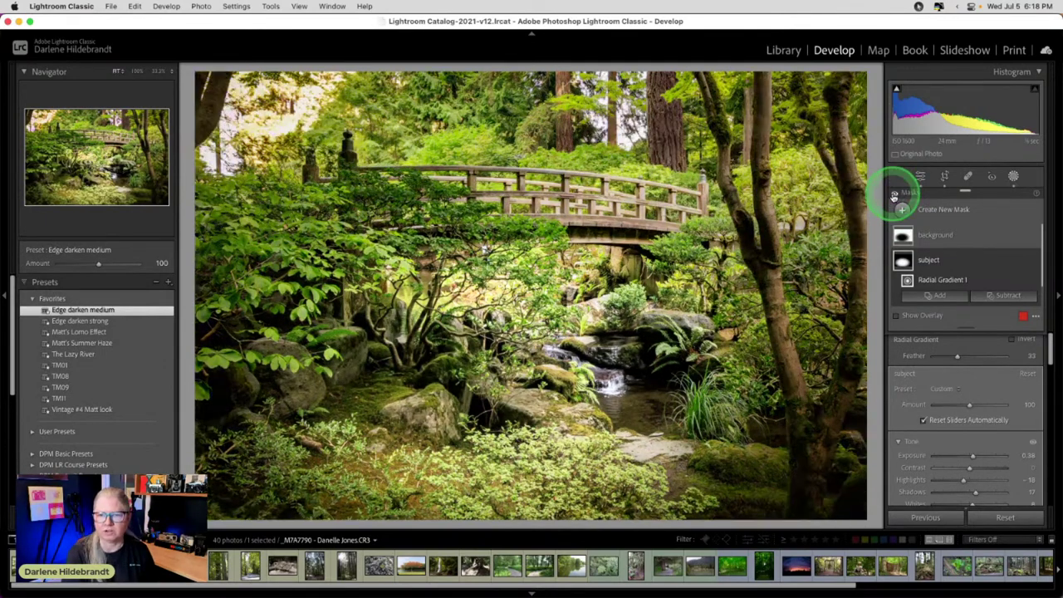
left_click(893, 196)
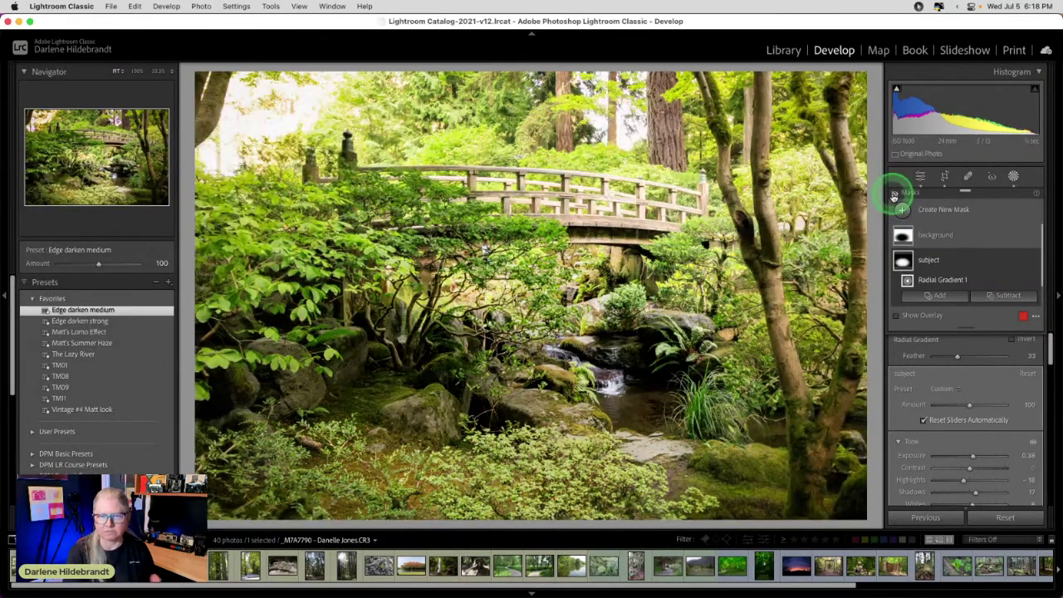
left_click(893, 196)
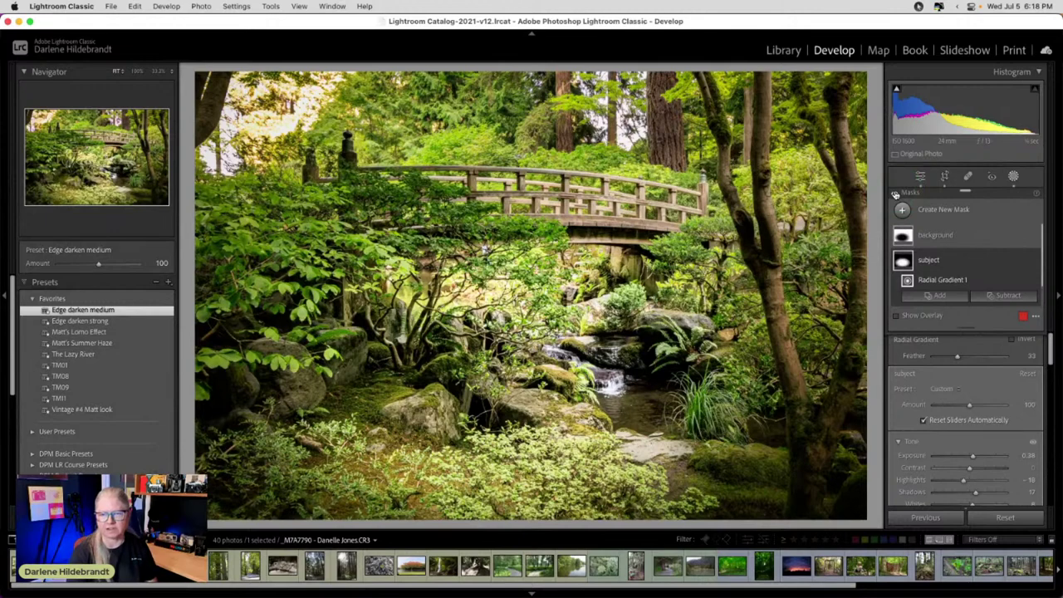
left_click(952, 254)
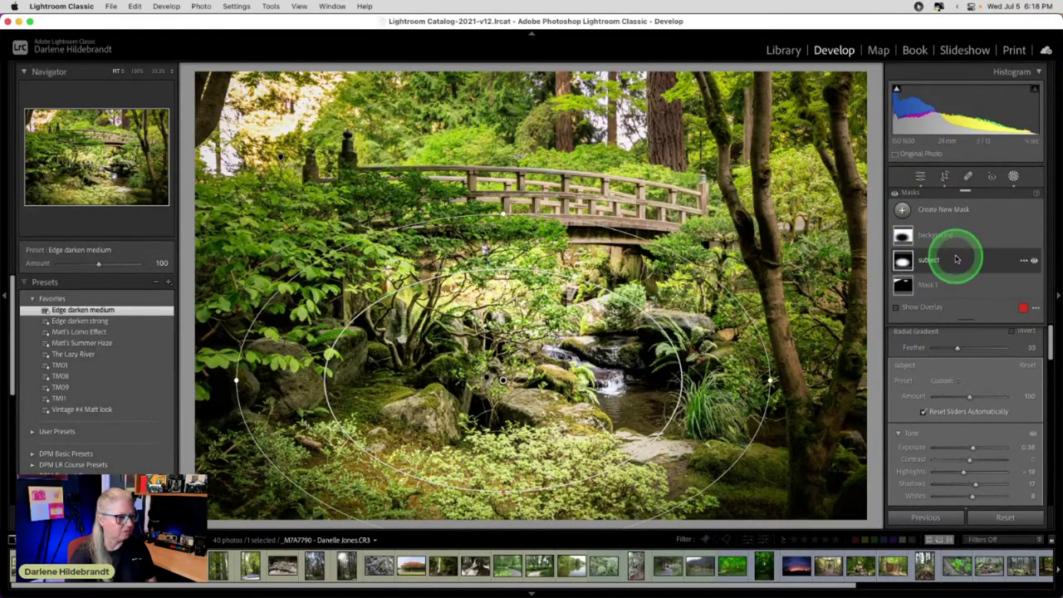
left_click_drag(999, 190, 824, 90)
left_click(967, 315)
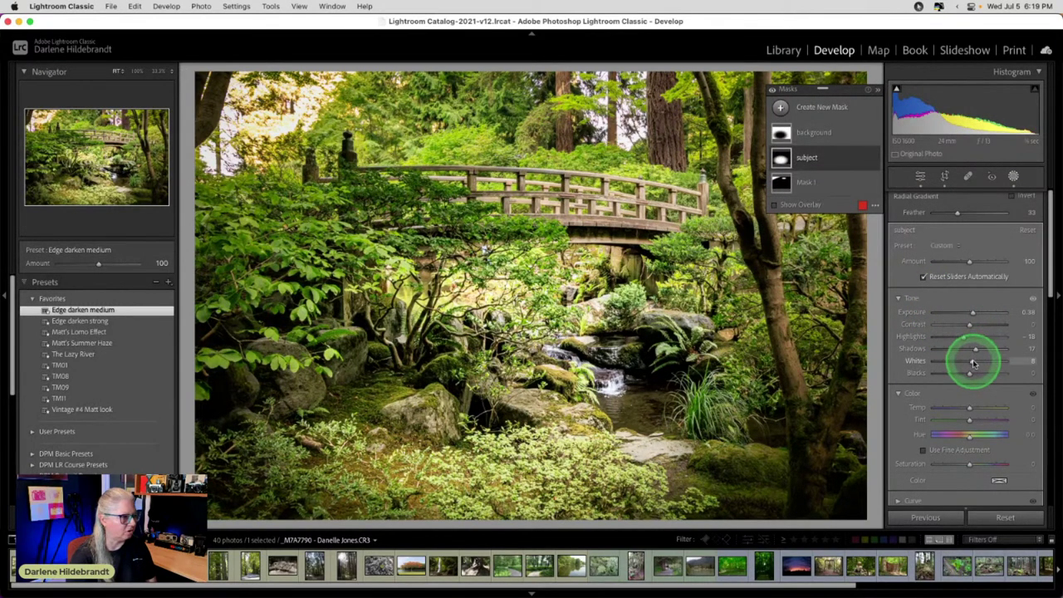
left_click(1013, 176)
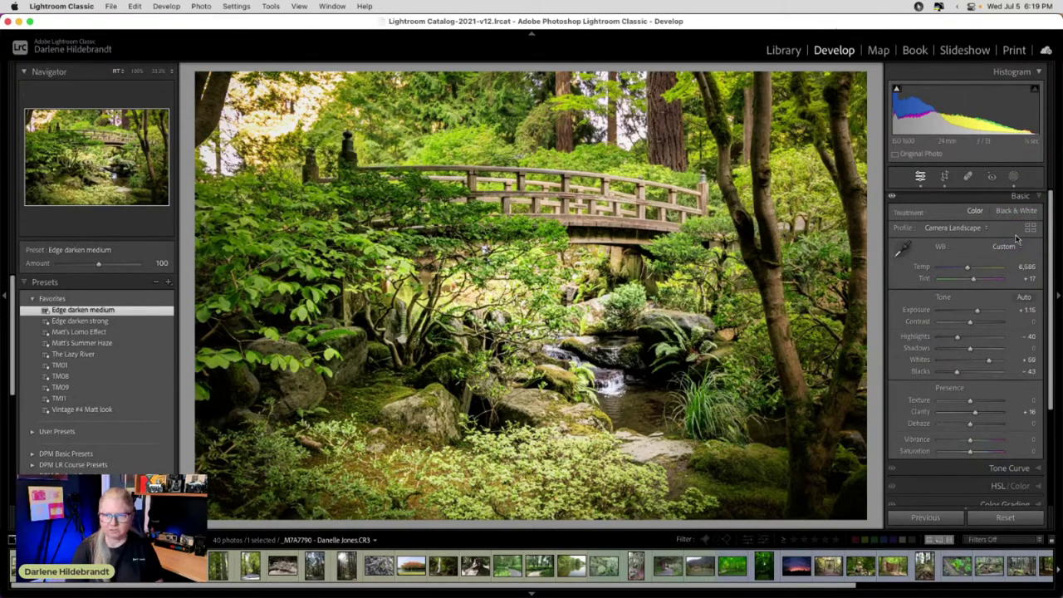
Check the Before/After view, then lower Exposure from +1.15 to +0.80
key("backslash")
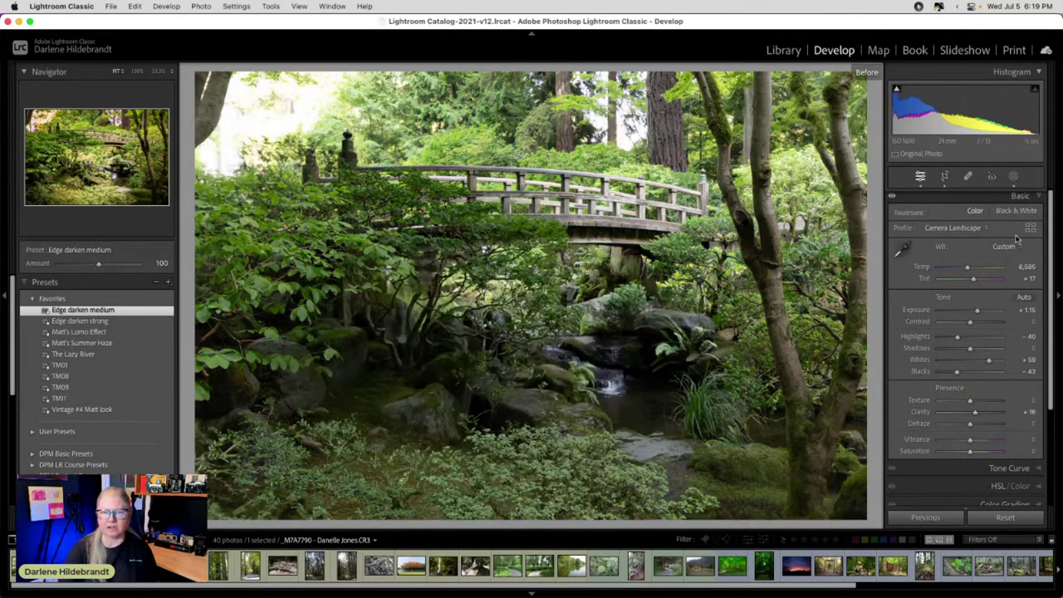
key("backslash")
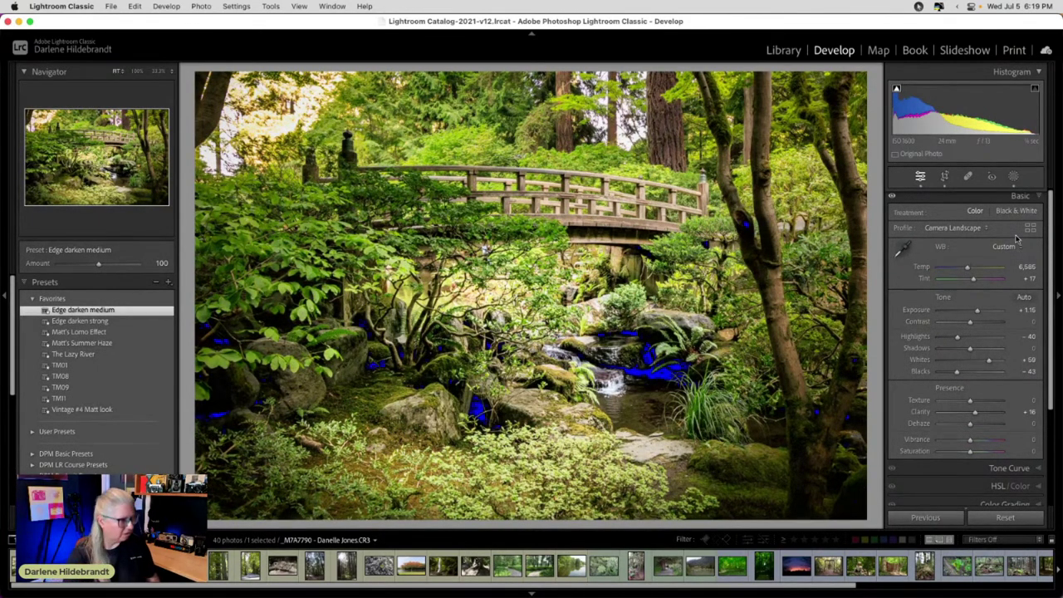
left_click(977, 311)
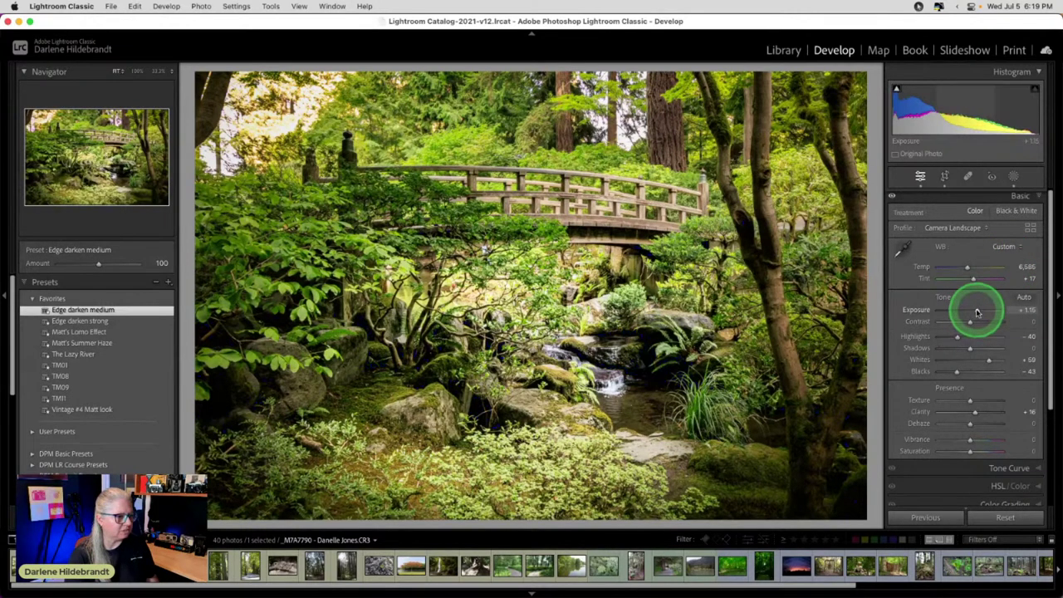
left_click_drag(977, 311, 976, 311)
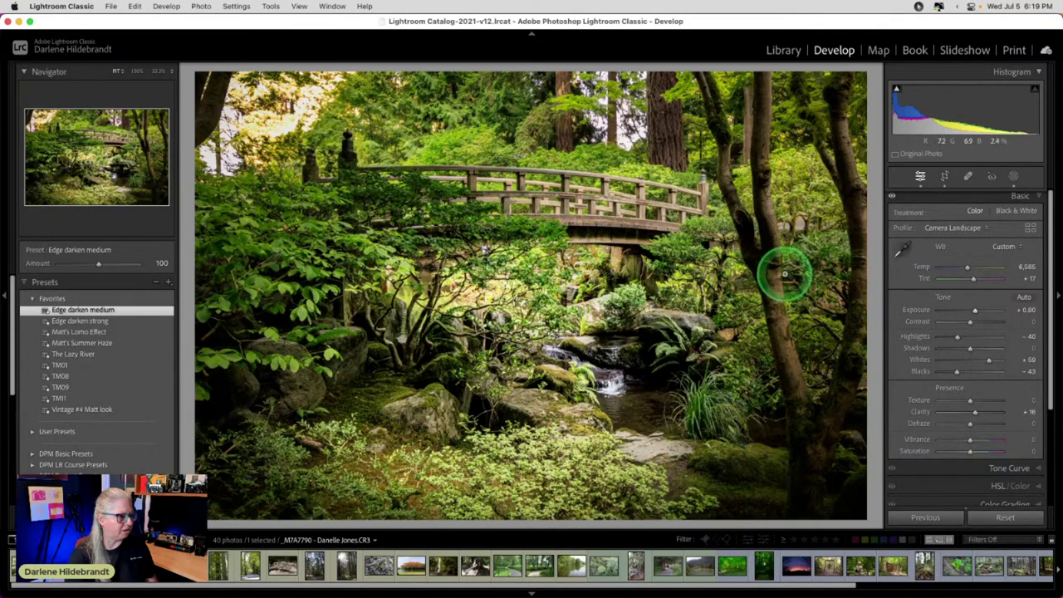
Reshape the subject mask's radial ellipse and move it left
left_click(1014, 176)
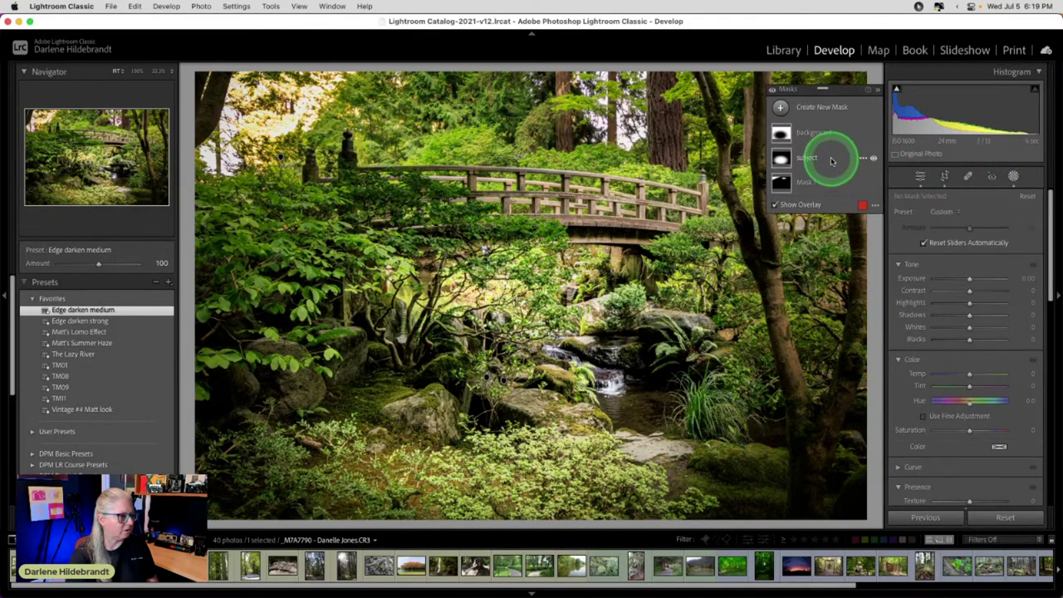
left_click(827, 157)
left_click_drag(768, 380, 755, 410)
left_click_drag(565, 415, 477, 331)
Enlarge the background mask's ellipse into a rounder circle shifted up-left, then exit masking
left_click(826, 133)
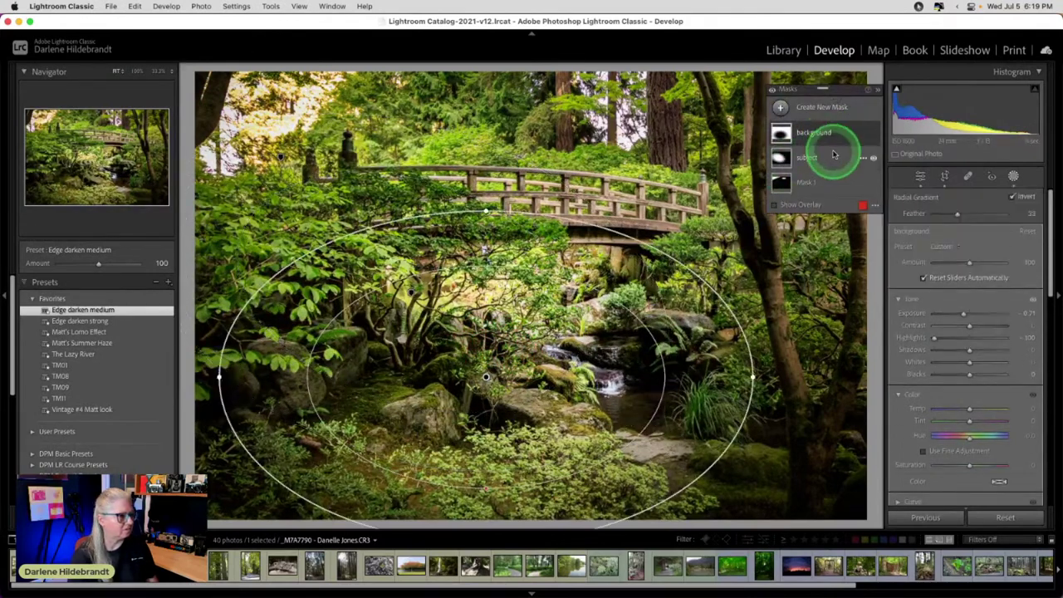
left_click_drag(748, 316, 751, 401)
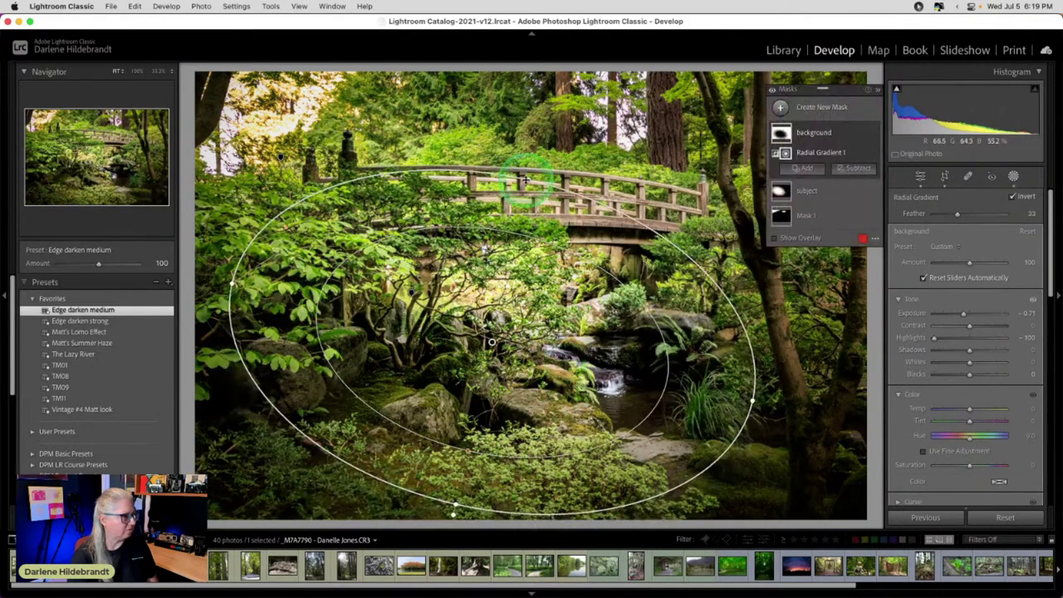
left_click_drag(524, 181, 574, 114)
left_click_drag(561, 347, 573, 324)
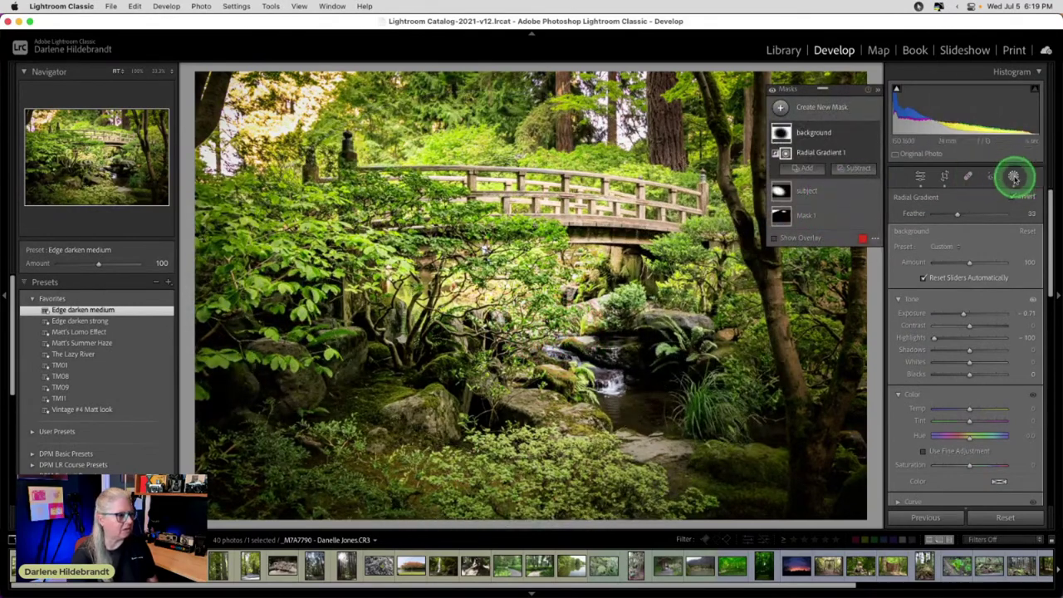
left_click(1014, 176)
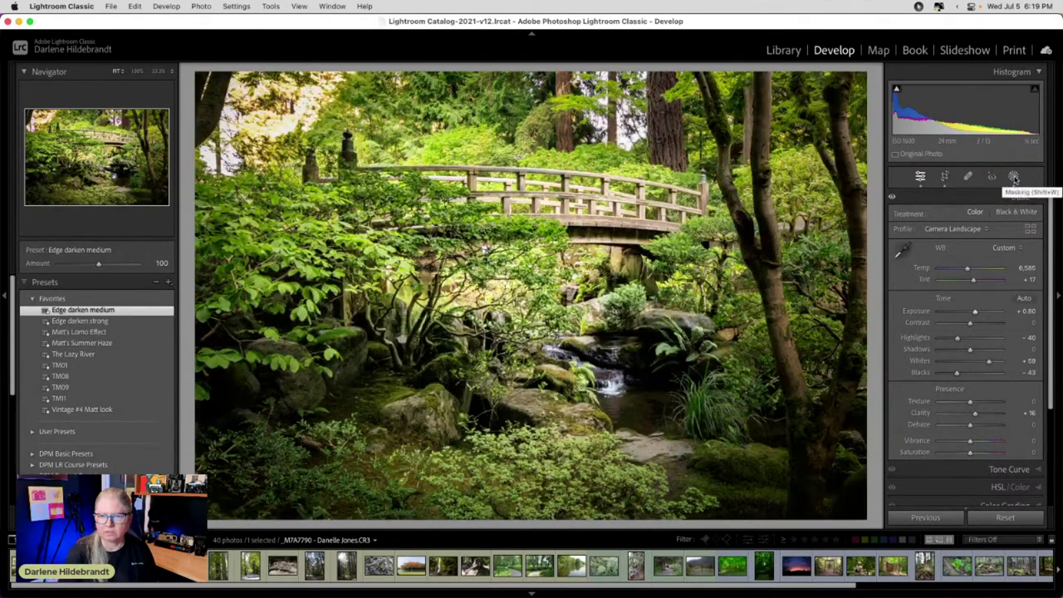
key("backslash")
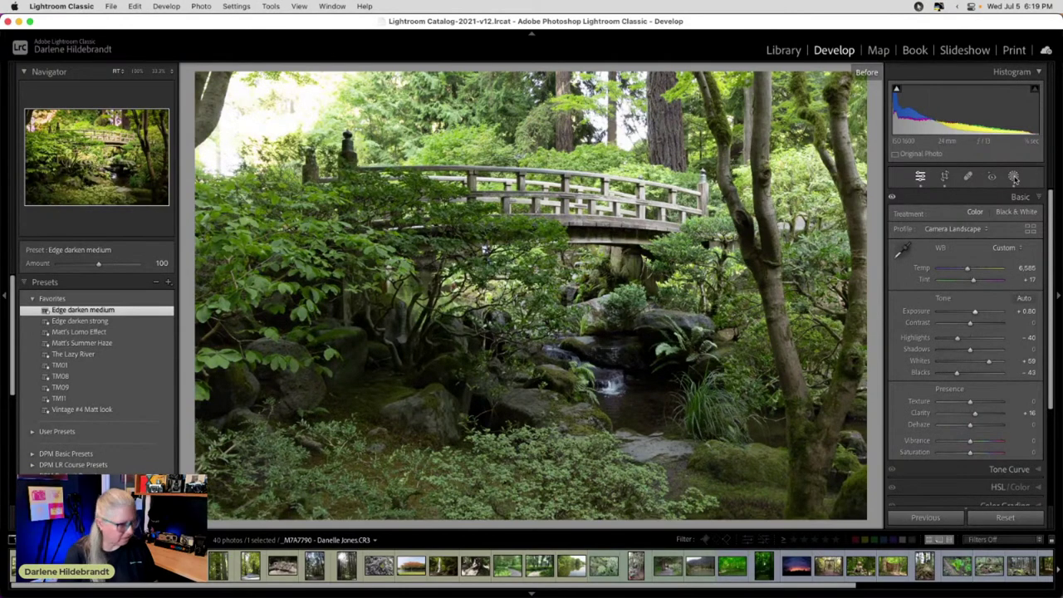
key("backslash")
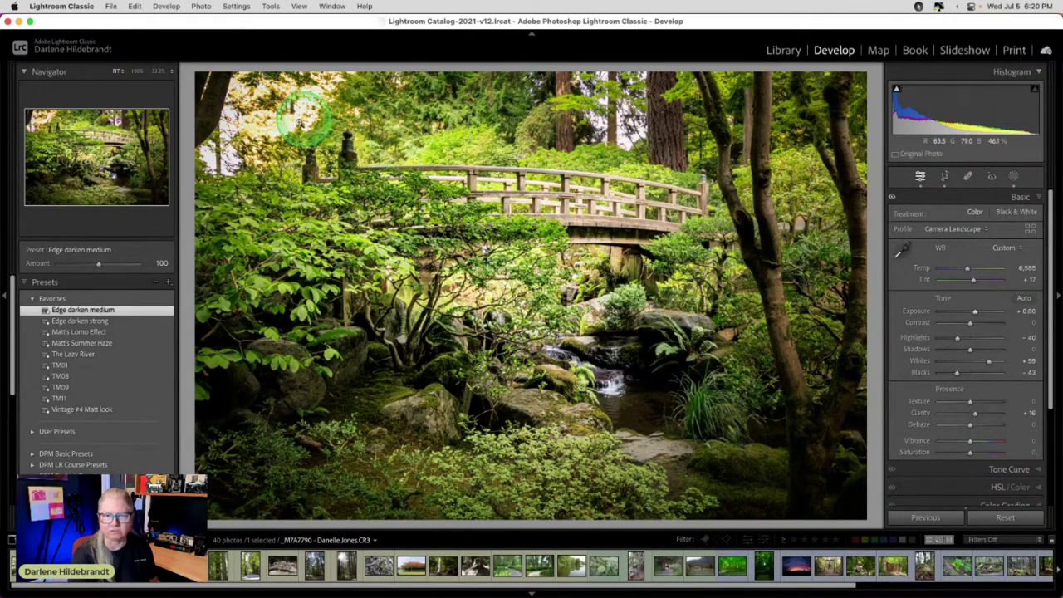
key("j")
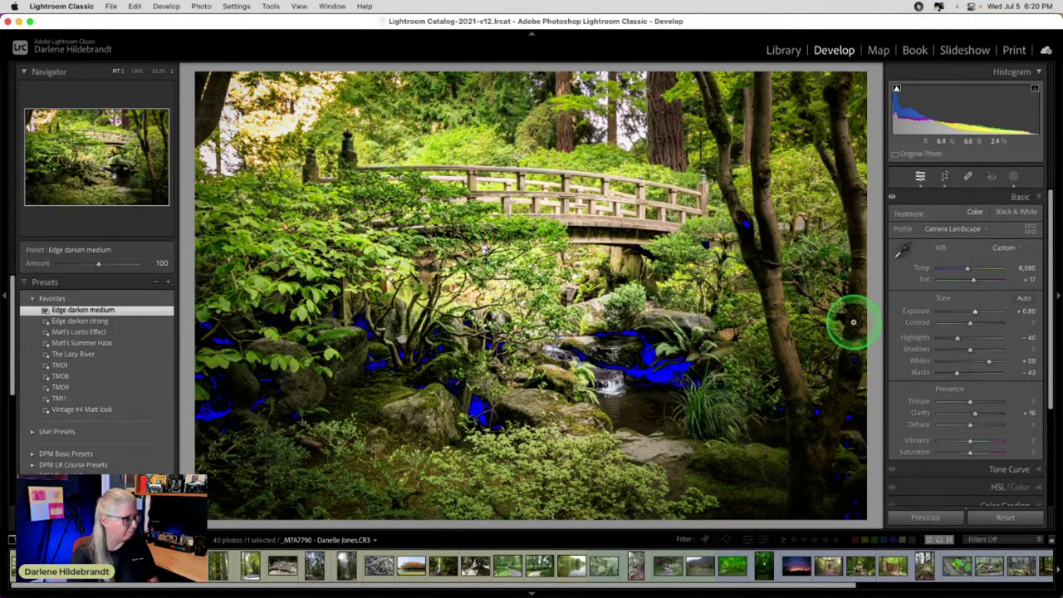
key("j")
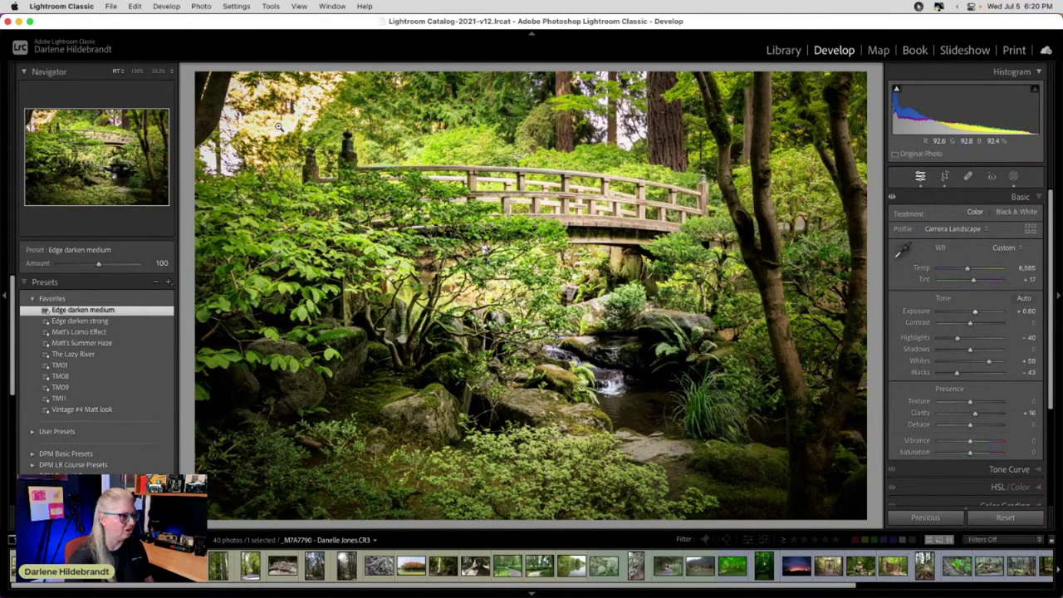
Select Mask 1, lower its Dehaze to -23 and set Exposure to -0.73
left_click(1013, 176)
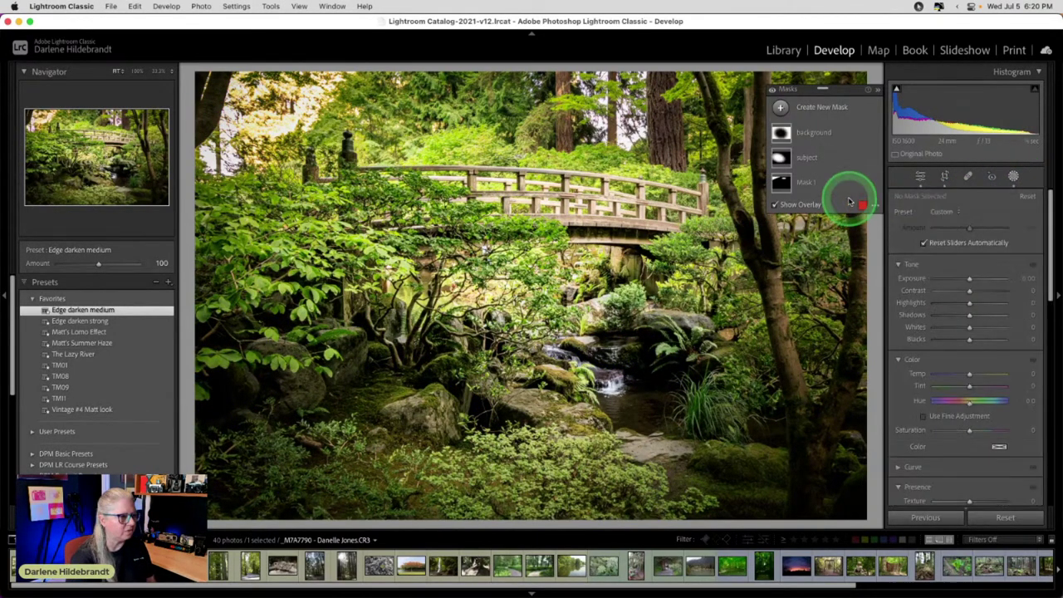
left_click(831, 183)
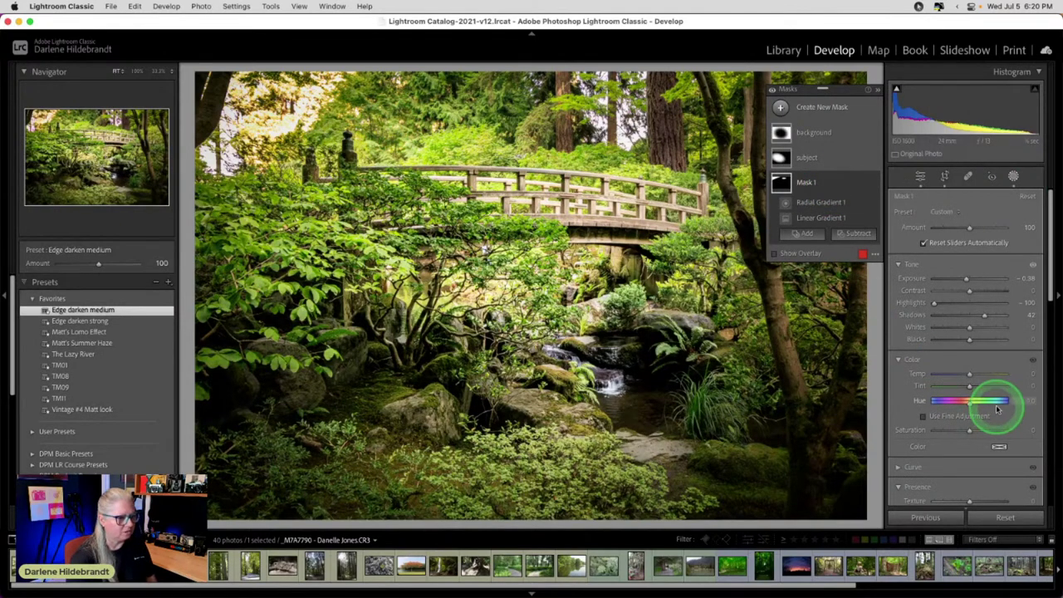
scroll(992, 407, "down", 4)
left_click_drag(970, 397, 958, 373)
scroll(959, 373, "up", 3)
left_click_drag(968, 251, 964, 251)
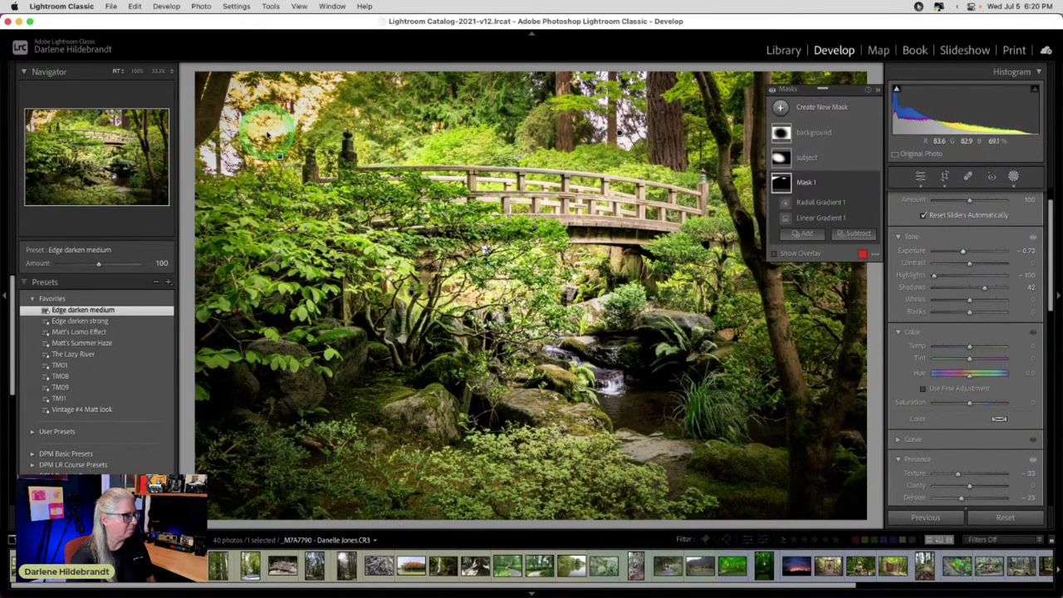
Move Linear Gradient 1 toward the top edge and set Clarity -20 and Texture -33
left_click(279, 156)
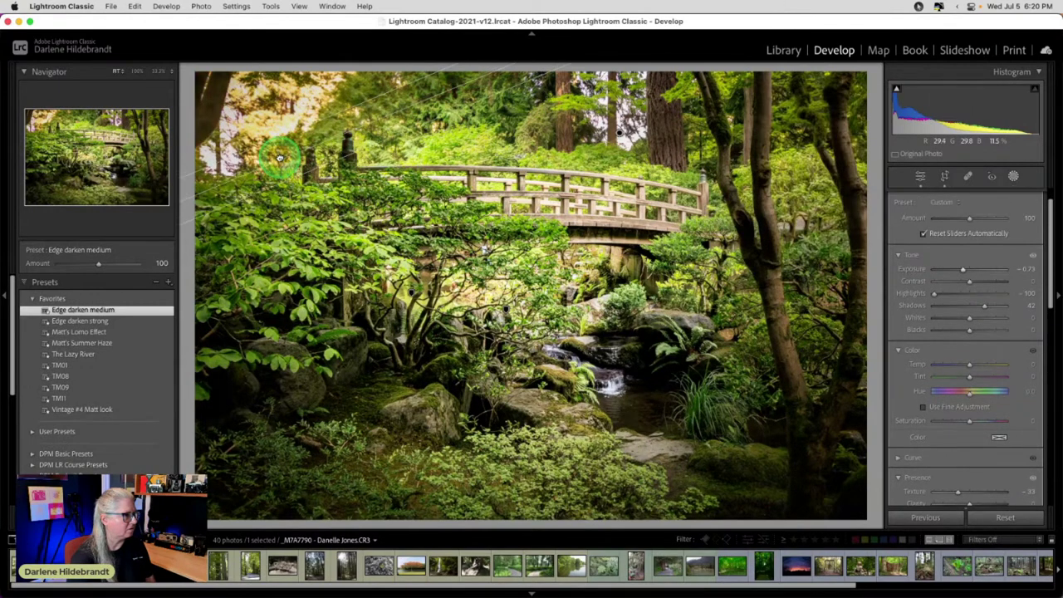
mouse_move(387, 106)
left_mouse_down()
mouse_move(390, 95)
mouse_move(375, 91)
left_mouse_up()
scroll(894, 425, "down", 1)
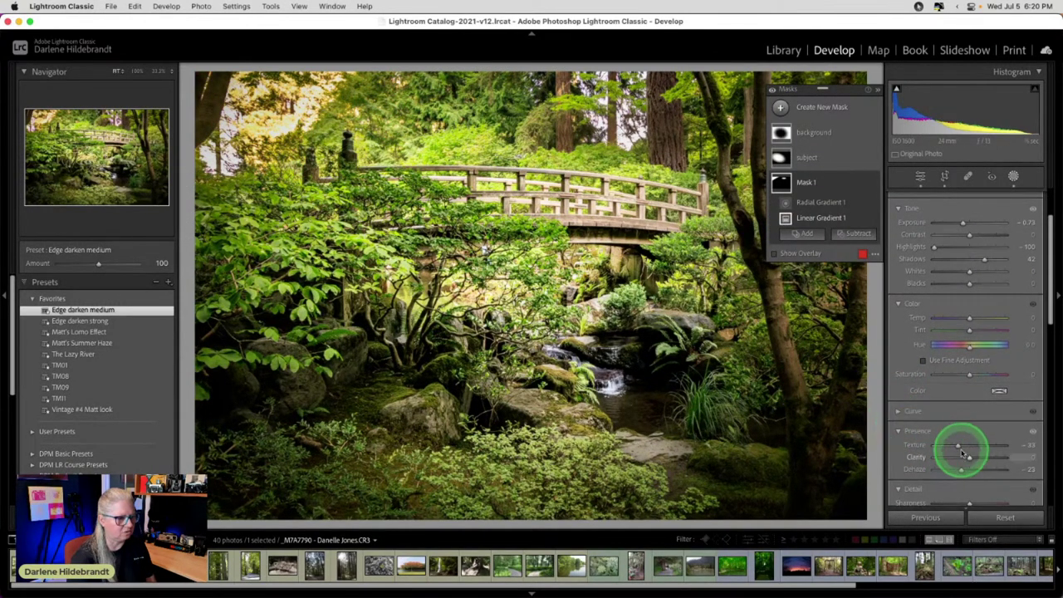
mouse_move(955, 443)
left_mouse_down()
mouse_move(944, 443)
mouse_move(991, 443)
mouse_move(875, 434)
mouse_move(1002, 439)
mouse_move(956, 441)
mouse_move(962, 459)
left_mouse_up()
left_click(912, 436)
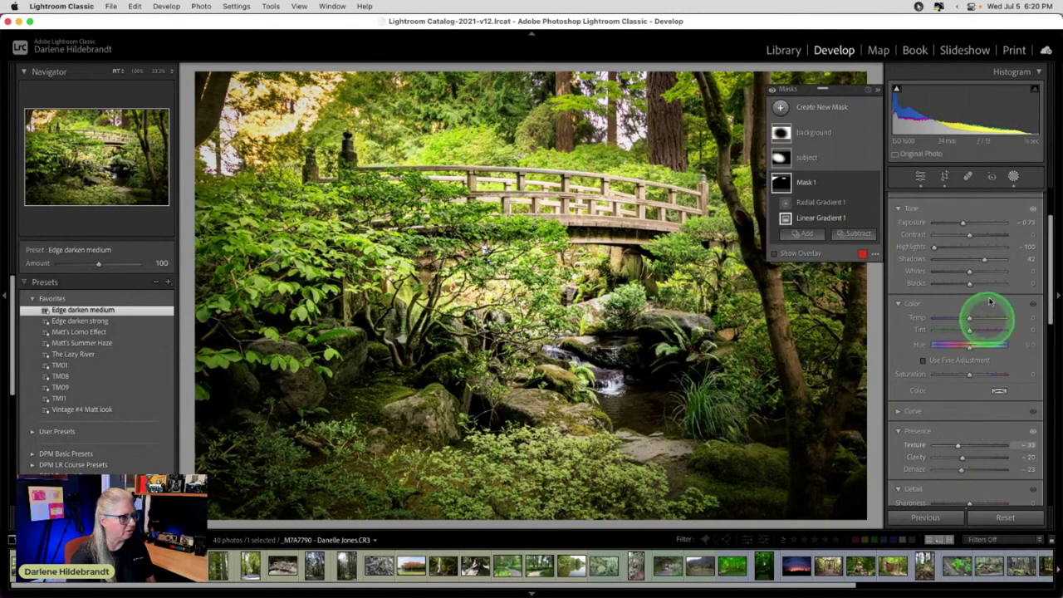
left_click(1013, 176)
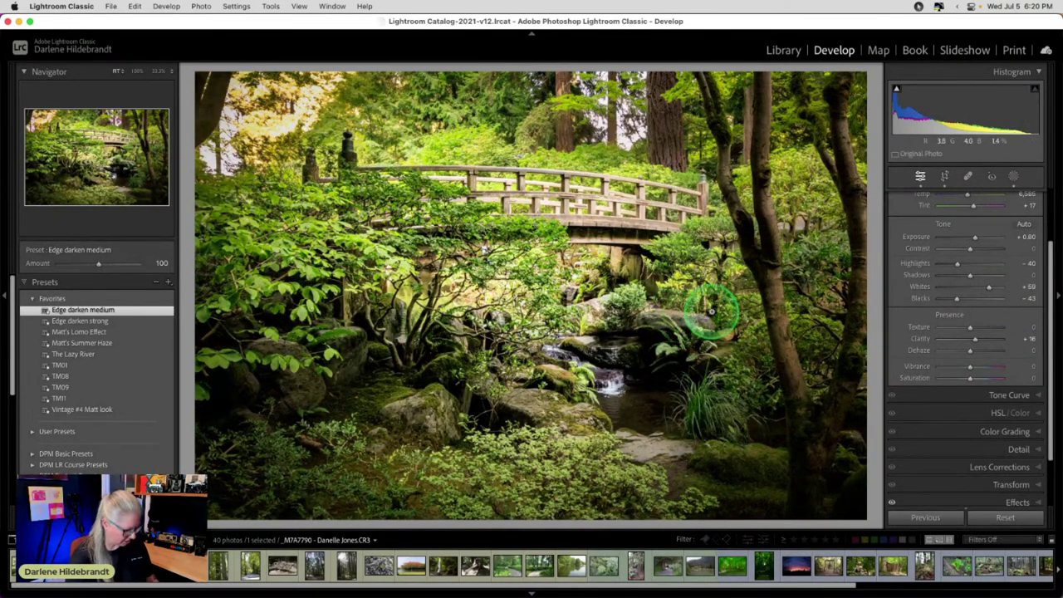
Send an sRGB JPEG edit copy of the photo to Luminar Neo
right_click(655, 267)
mouse_move(776, 337)
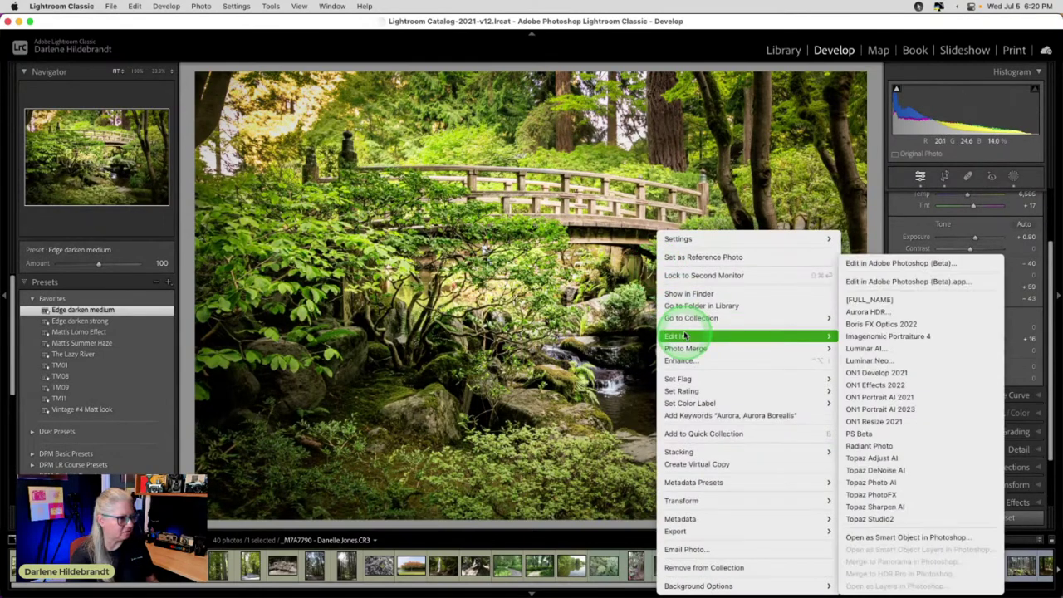
left_click(868, 361)
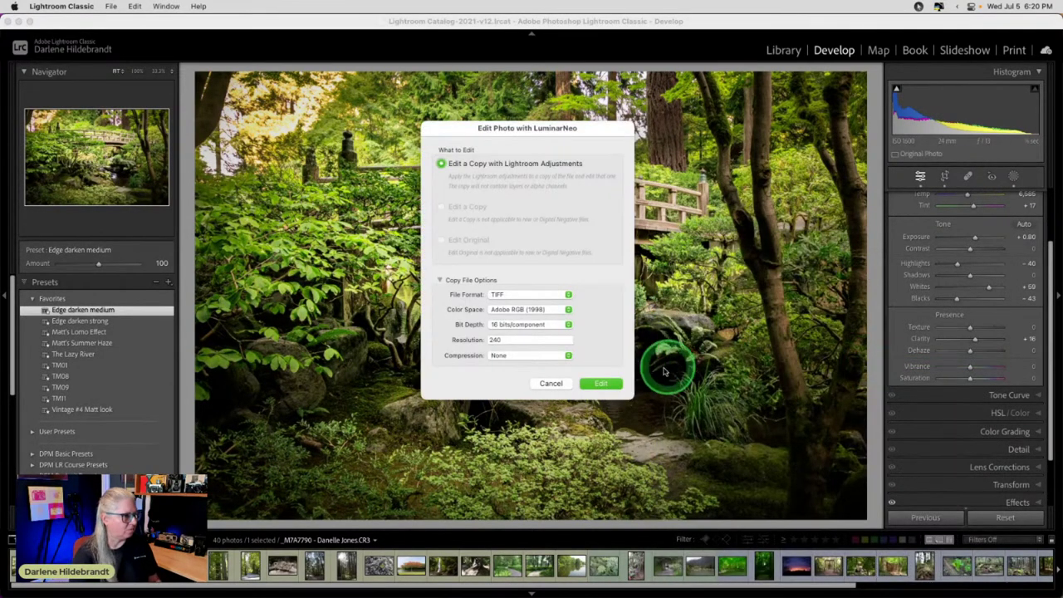
left_click(514, 295)
left_click(505, 317)
left_click(606, 382)
left_click(523, 308)
left_click(502, 332)
left_click(600, 383)
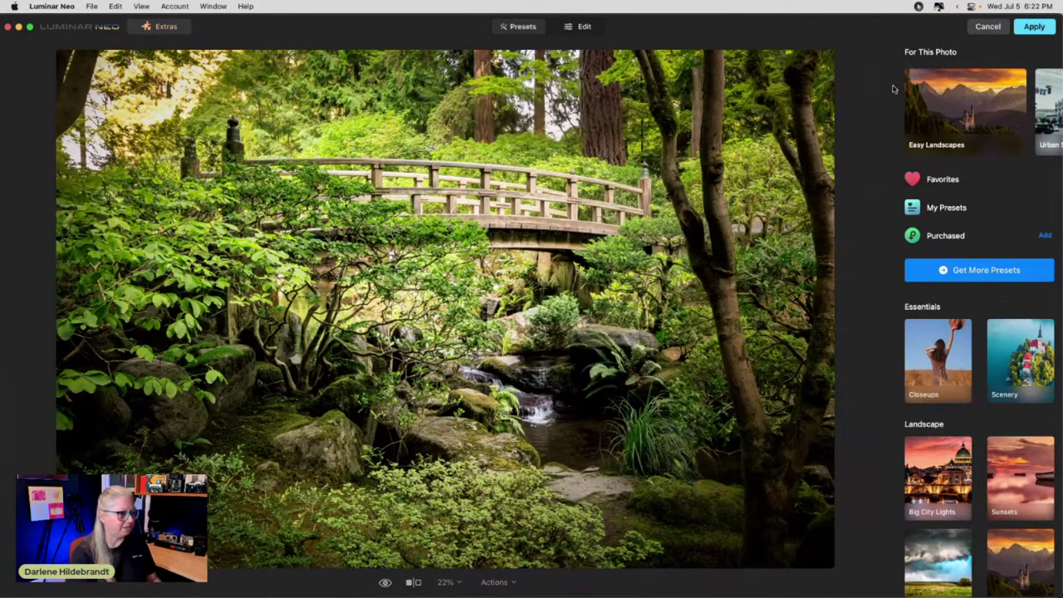
Add Color Contrast in Color Harmony and shift its hue to 118
left_click(586, 27)
left_click(949, 257)
left_click(937, 375)
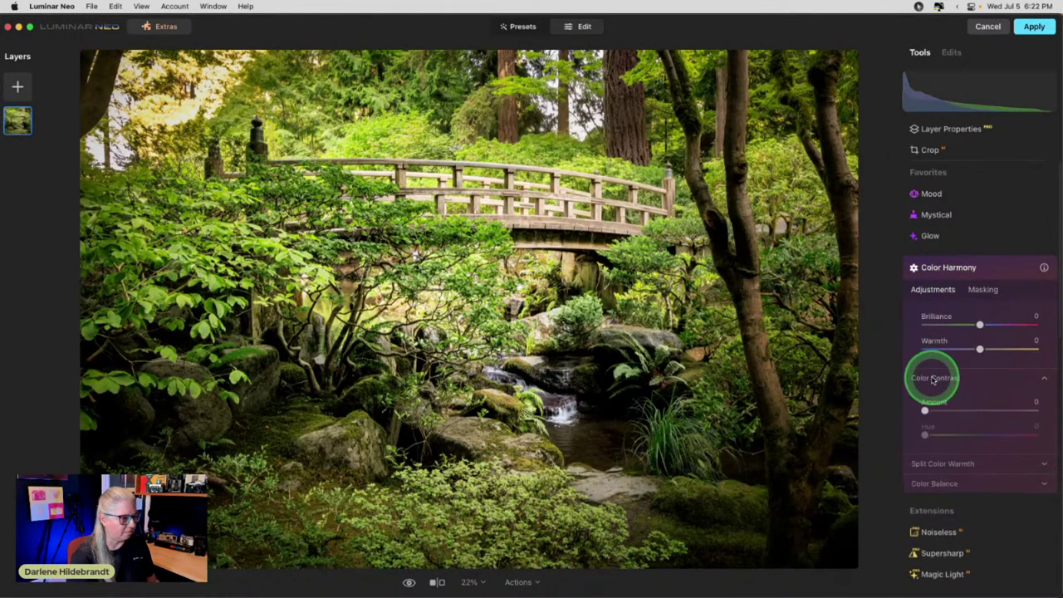
mouse_move(925, 411)
left_mouse_down()
mouse_move(953, 410)
mouse_move(955, 439)
mouse_move(945, 437)
mouse_move(977, 438)
mouse_move(964, 438)
mouse_move(951, 410)
mouse_move(1003, 408)
mouse_move(944, 410)
left_mouse_up()
Try warming the photo, reset it, and warm the highlights in Color Balance
left_click_drag(978, 349, 1002, 350)
double_click(1000, 348)
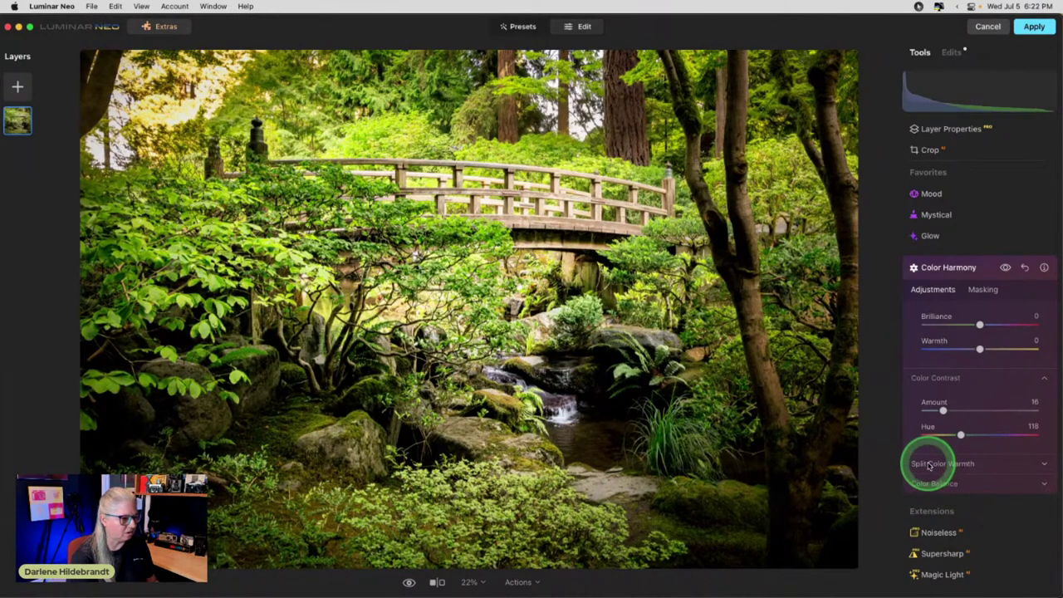
left_click(936, 485)
scroll(937, 430, "down", 3)
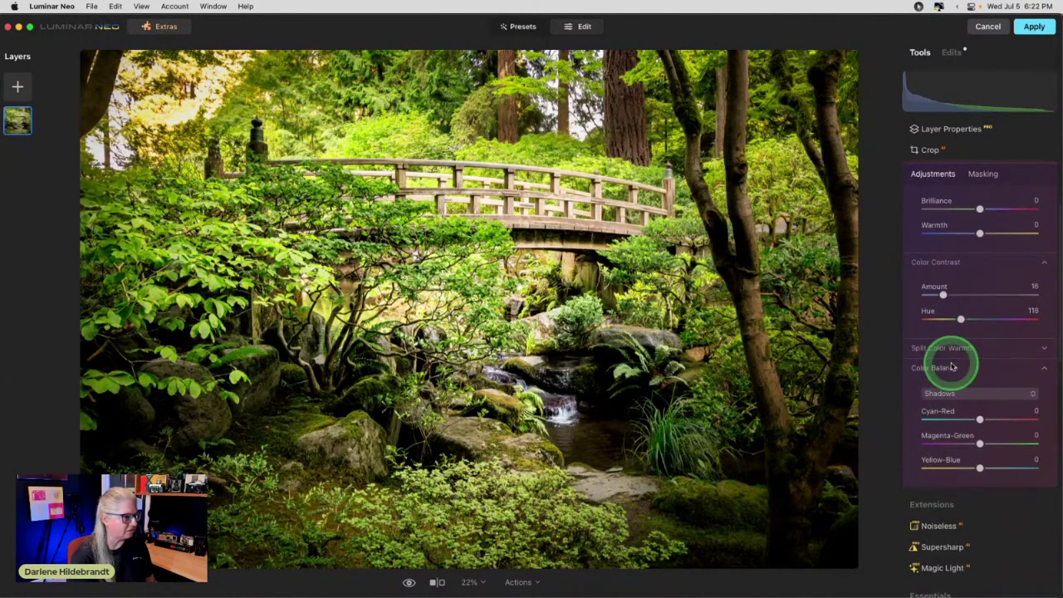
left_click(955, 390)
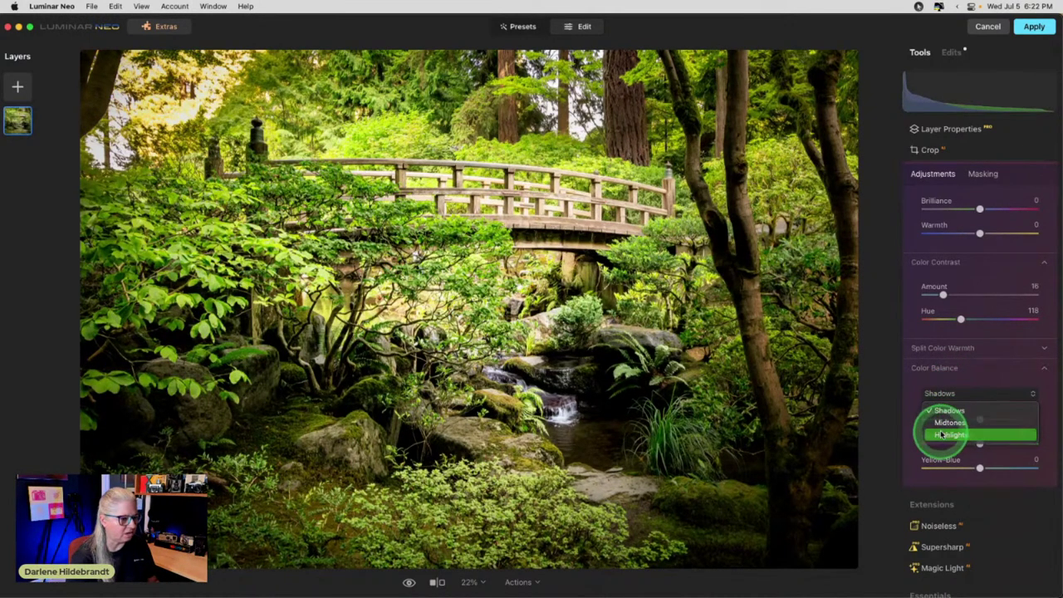
left_click(952, 434)
mouse_move(980, 468)
left_mouse_down()
mouse_move(992, 467)
mouse_move(958, 467)
mouse_move(985, 467)
left_mouse_up()
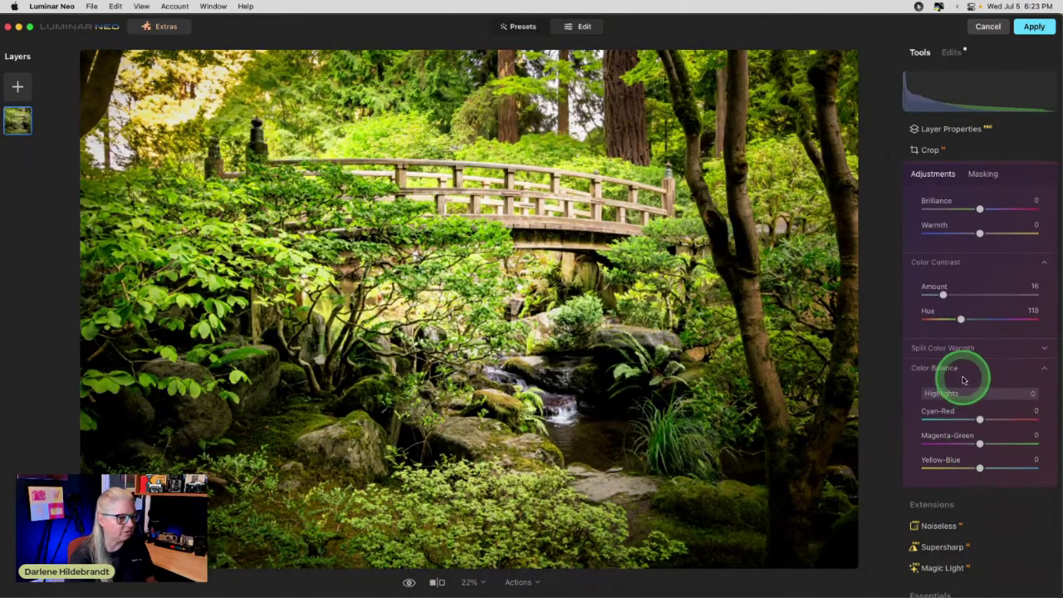
Reduce the Color Contrast Amount to 11 and collapse Color Harmony
mouse_move(942, 296)
left_mouse_down()
mouse_move(924, 293)
mouse_move(963, 293)
mouse_move(938, 293)
left_mouse_up()
scroll(940, 291, "up", 3)
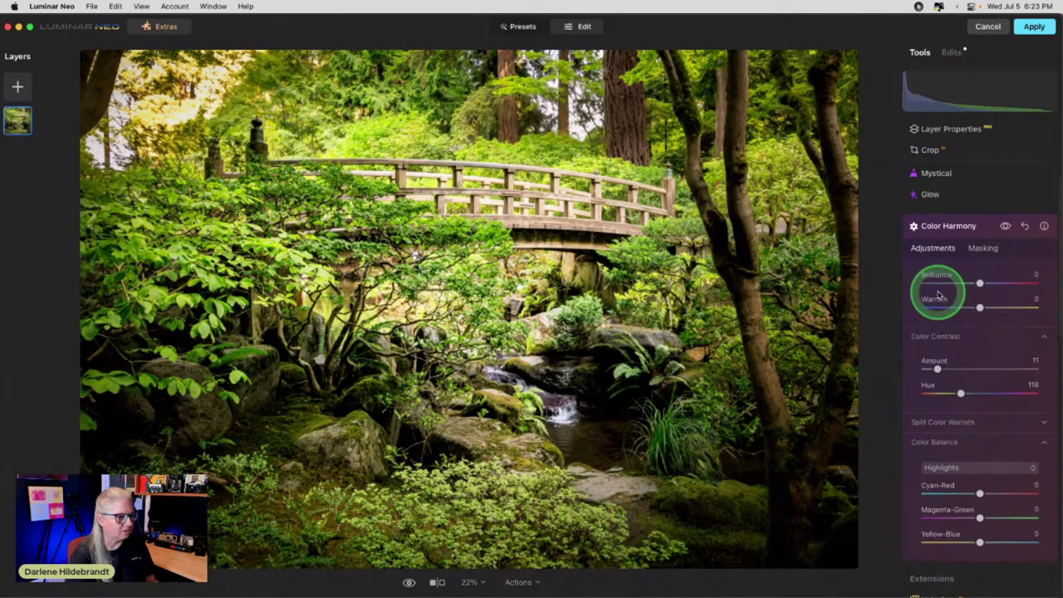
left_click(978, 259)
scroll(980, 267, "down", 8)
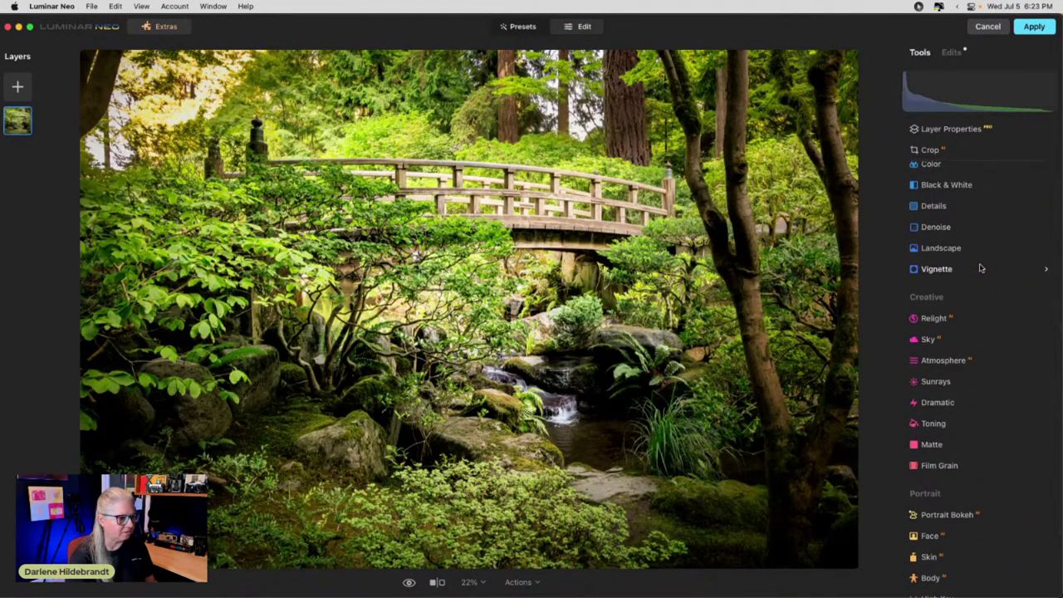
left_click(960, 248)
Set Landscape Golden Hour 7, Foliage Enhancer 11 and Foliage Hue -28
left_click(938, 392)
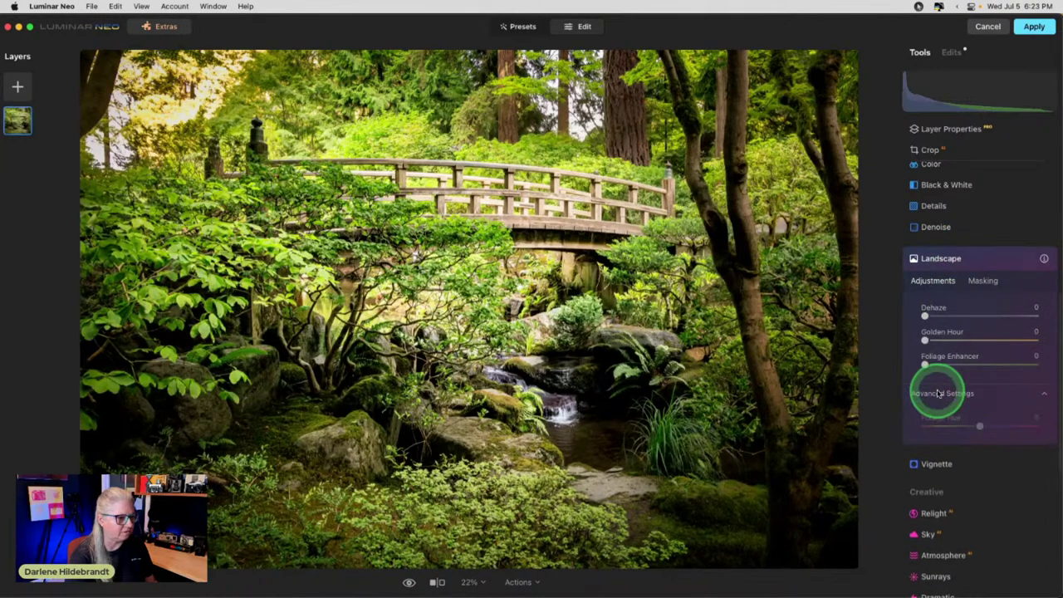
left_click_drag(925, 339, 971, 363)
left_click_drag(980, 417, 963, 425)
left_click_drag(970, 364, 938, 364)
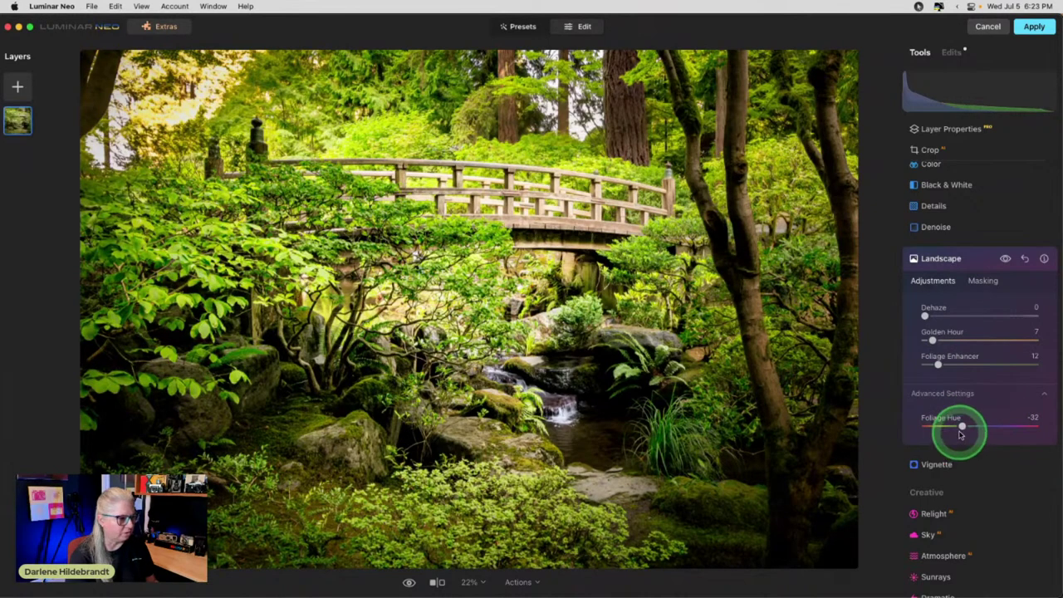
left_click_drag(938, 363, 991, 379)
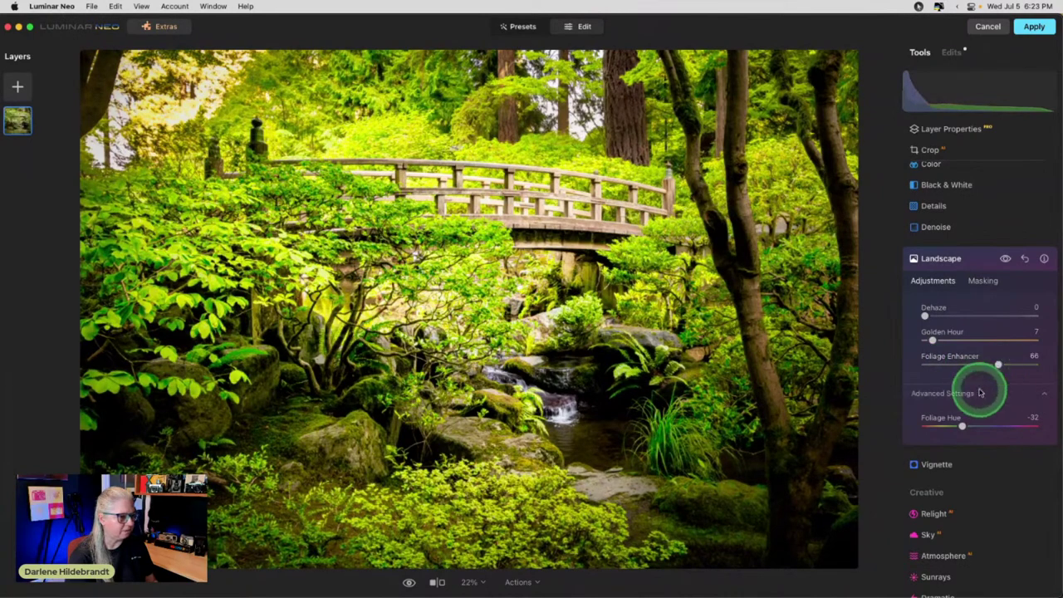
mouse_move(962, 426)
left_mouse_down()
mouse_move(981, 436)
mouse_move(962, 424)
left_mouse_up()
left_click_drag(942, 361, 947, 365)
left_click(1005, 259)
left_click_drag(944, 362, 935, 364)
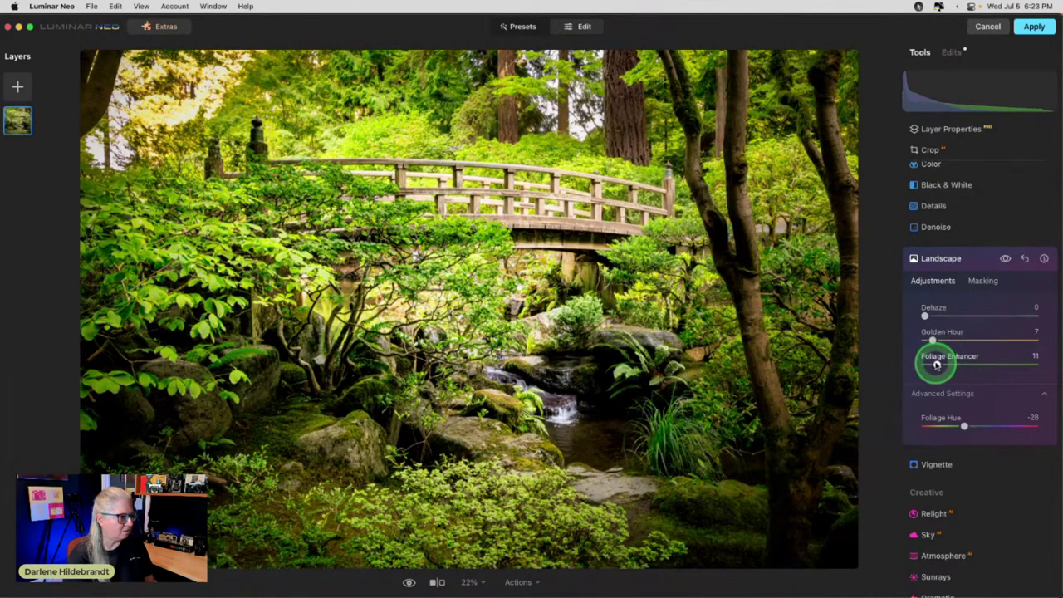
left_click(971, 261)
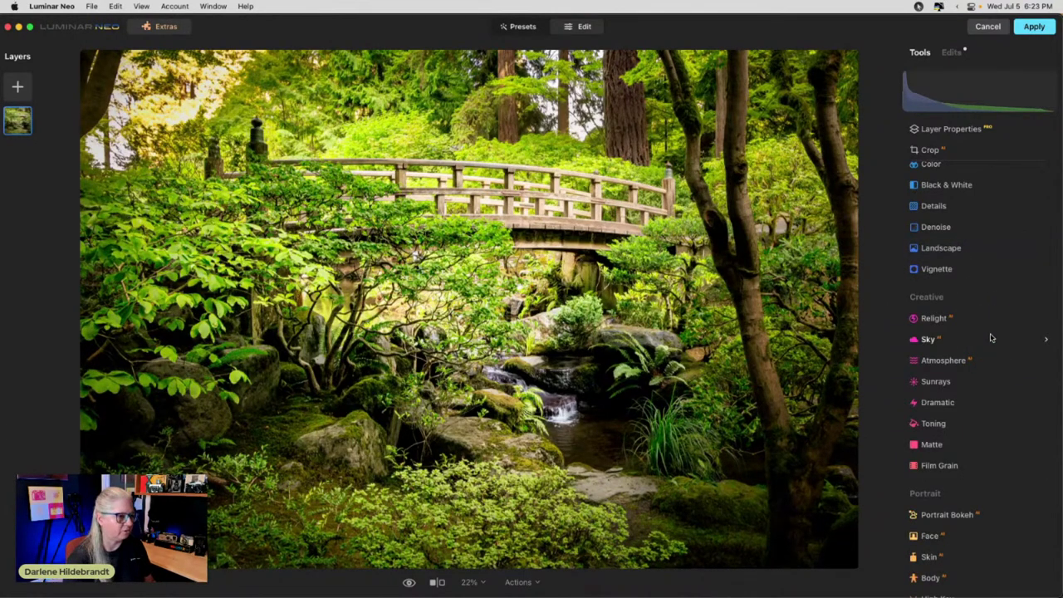
Add Sunrays and place the sun centre in the photo's upper-left corner
left_click(987, 336)
left_click(975, 382)
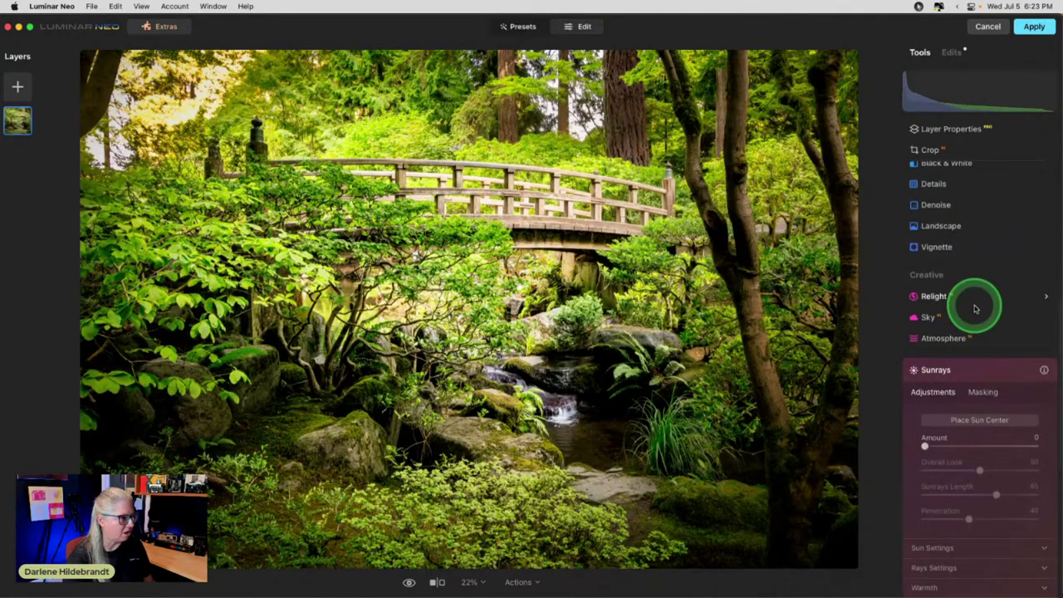
left_click_drag(924, 323, 994, 322)
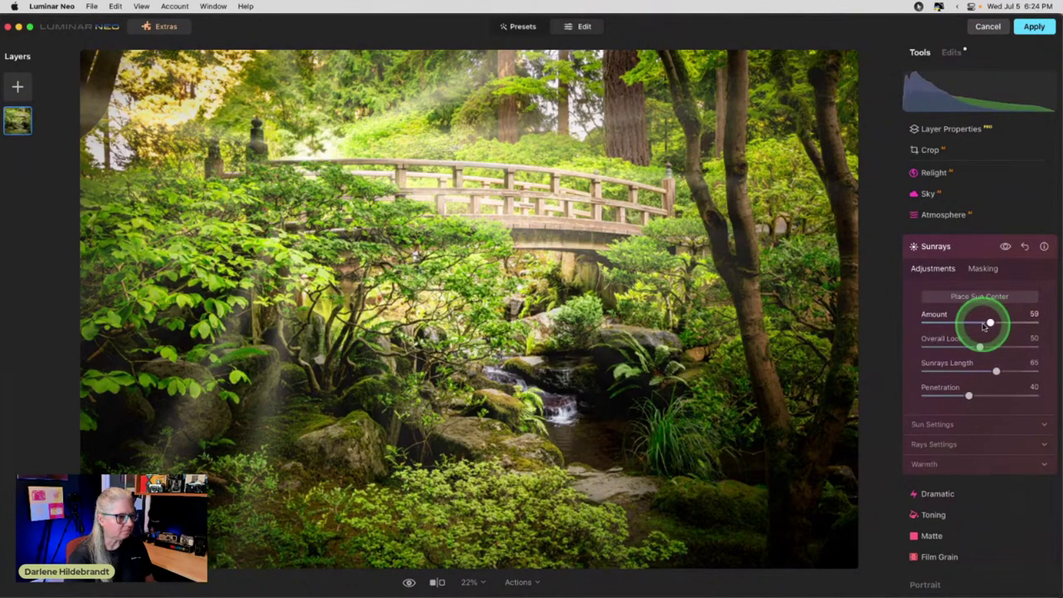
left_click(992, 295)
left_click(312, 153)
mouse_move(312, 153)
left_mouse_down()
mouse_move(114, 103)
mouse_move(127, 68)
mouse_move(119, 101)
mouse_move(142, 94)
mouse_move(174, 109)
mouse_move(153, 108)
mouse_move(114, 142)
mouse_move(130, 107)
mouse_move(180, 94)
left_mouse_up()
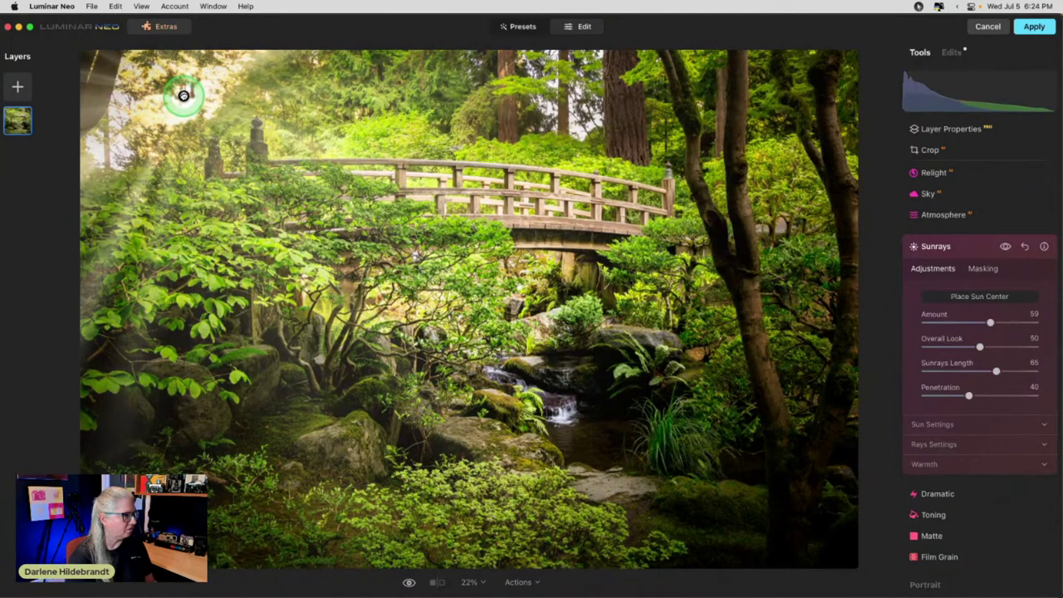
Hide the sun marker and set Sun Warmth 40 and Sunrays Warmth 55
left_click(992, 297)
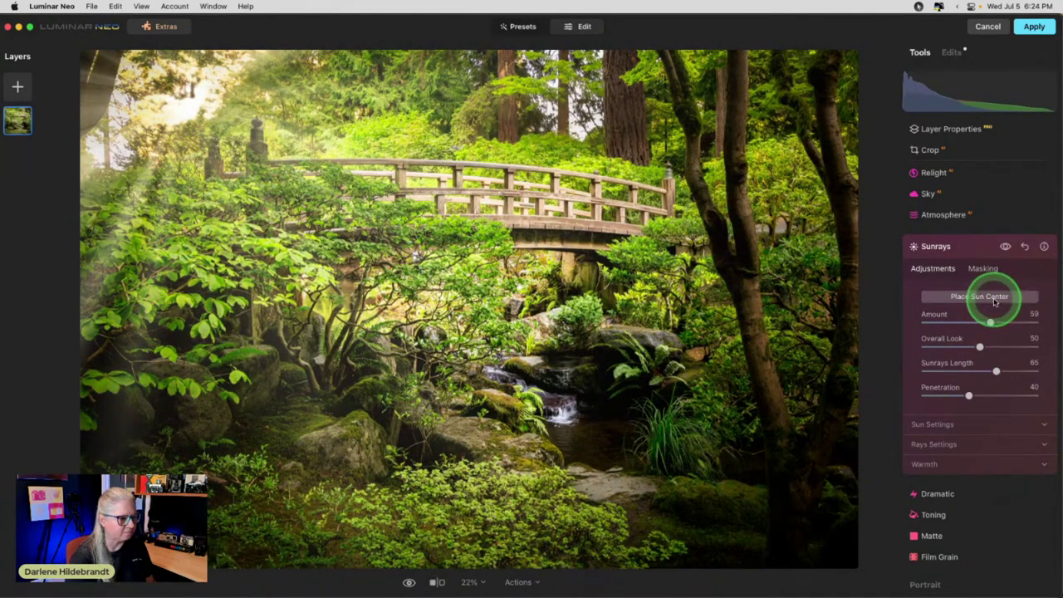
left_click(948, 461)
scroll(950, 452, "down", 1)
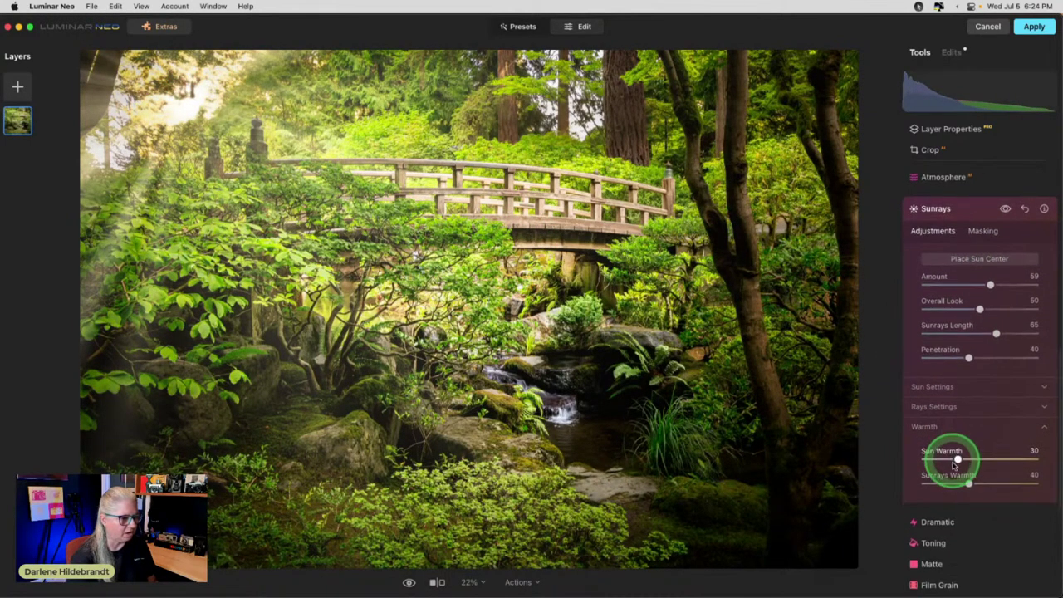
left_click_drag(967, 482, 960, 458)
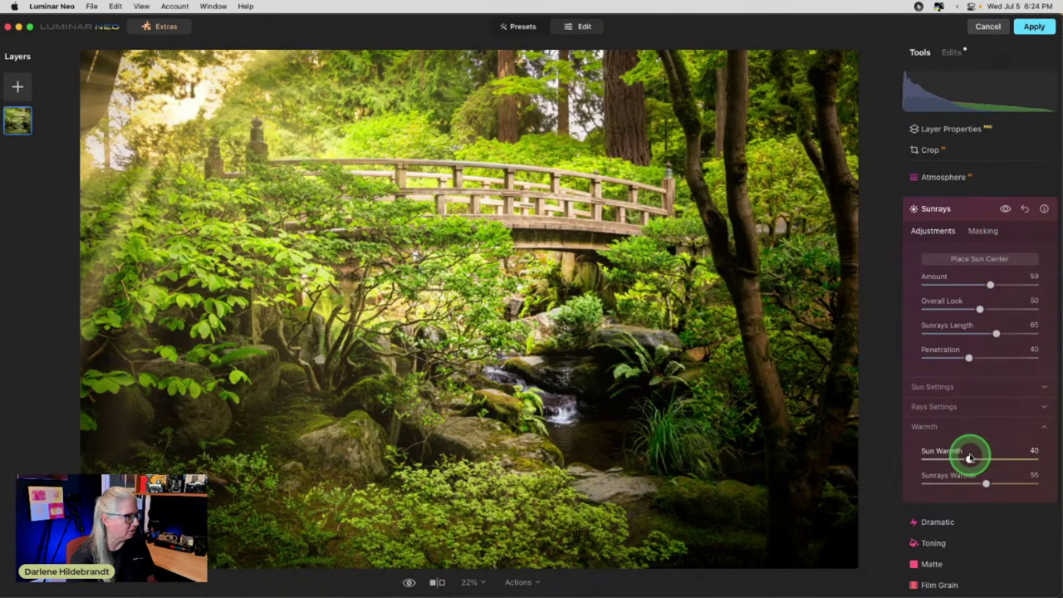
left_click(947, 407)
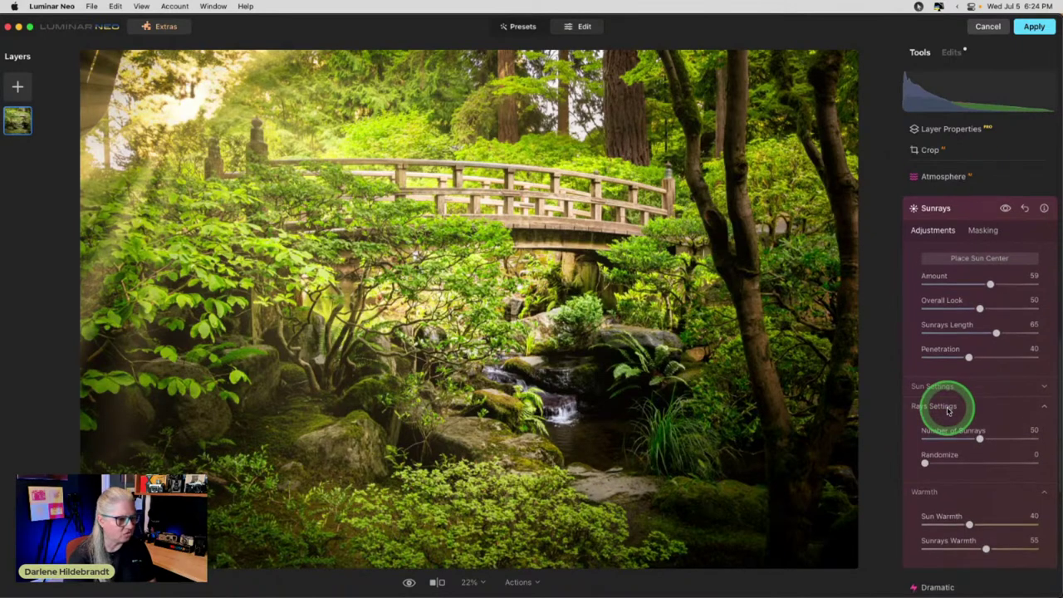
Set Randomize 29, Overall Look 38, Length 75, Penetration 39 and 27 sunrays
left_click_drag(931, 441, 932, 447)
mouse_move(972, 293)
left_mouse_down()
mouse_move(958, 290)
mouse_move(1008, 291)
mouse_move(963, 293)
left_mouse_up()
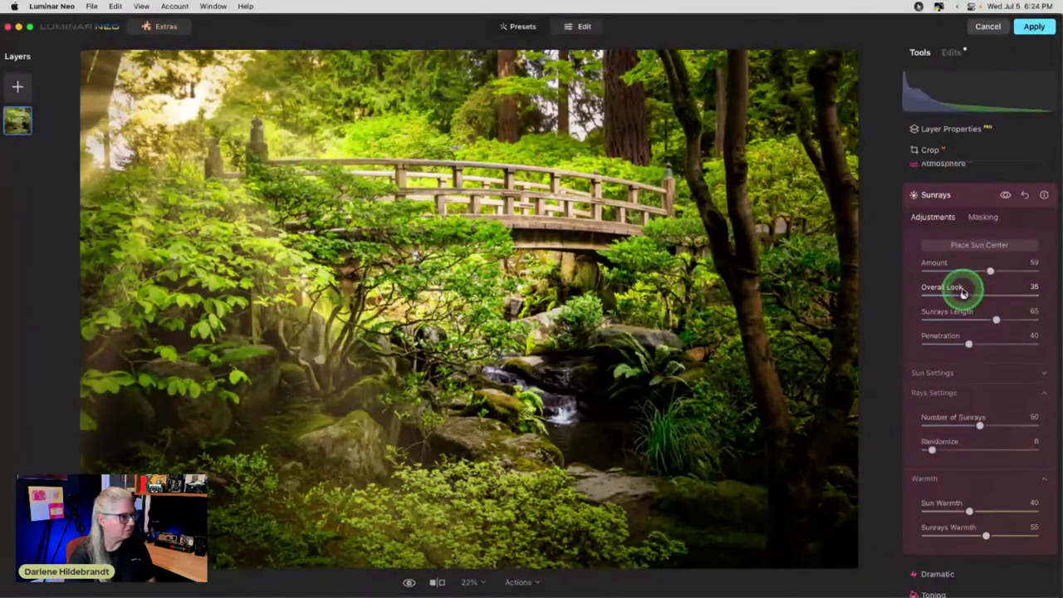
left_click_drag(931, 448, 940, 451)
mouse_move(996, 319)
left_mouse_down()
mouse_move(960, 317)
mouse_move(1008, 314)
left_mouse_up()
mouse_move(969, 343)
left_mouse_down()
mouse_move(992, 344)
mouse_move(982, 342)
left_mouse_up()
left_click_drag(979, 426, 957, 451)
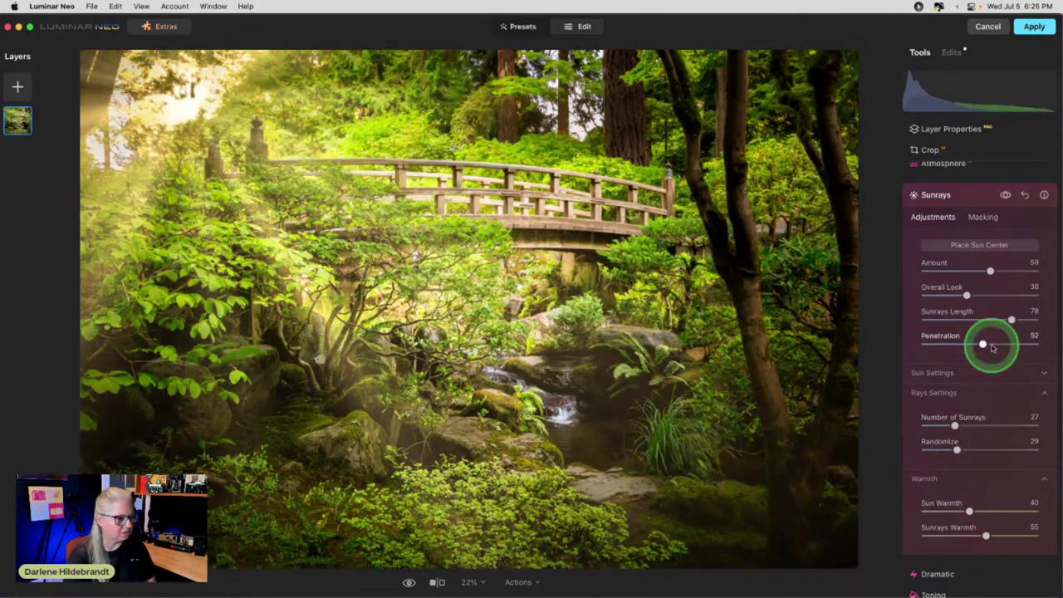
left_click_drag(984, 344, 1002, 320)
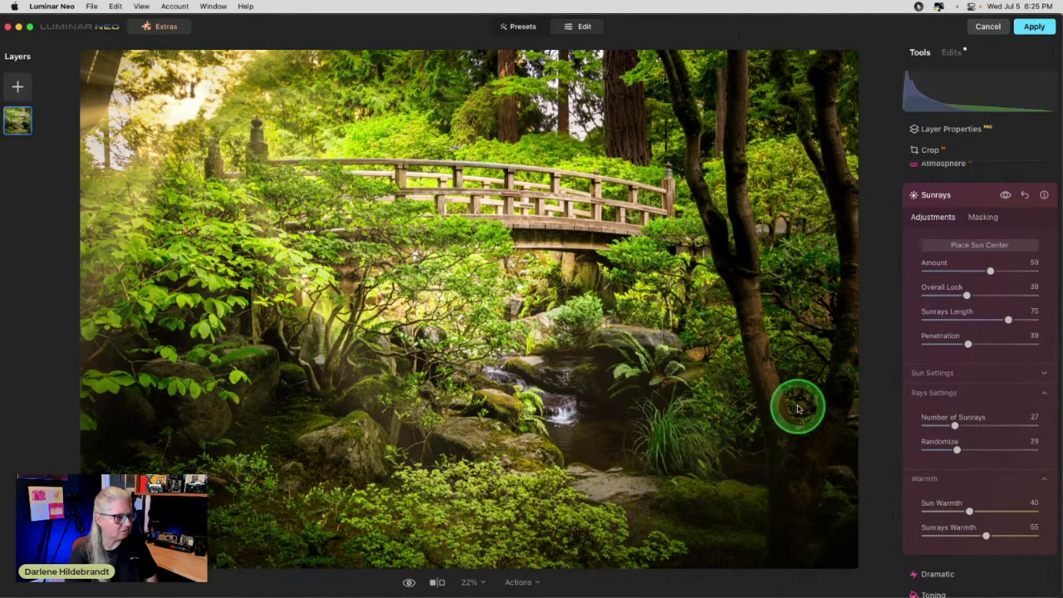
Move the sun source up toward the top-left corner and compare with sunrays off
left_click(976, 245)
mouse_move(183, 95)
left_mouse_down()
mouse_move(197, 102)
mouse_move(204, 87)
mouse_move(167, 65)
mouse_move(116, 94)
mouse_move(118, 103)
mouse_move(171, 100)
mouse_move(187, 129)
left_mouse_up()
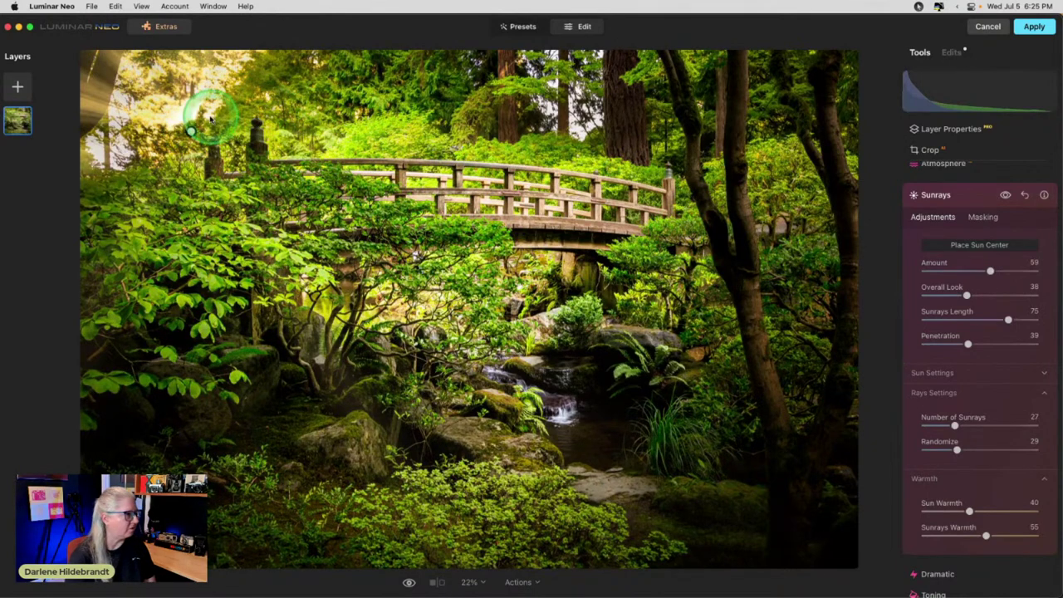
mouse_move(189, 126)
left_mouse_down()
mouse_move(166, 78)
mouse_move(191, 85)
left_mouse_up()
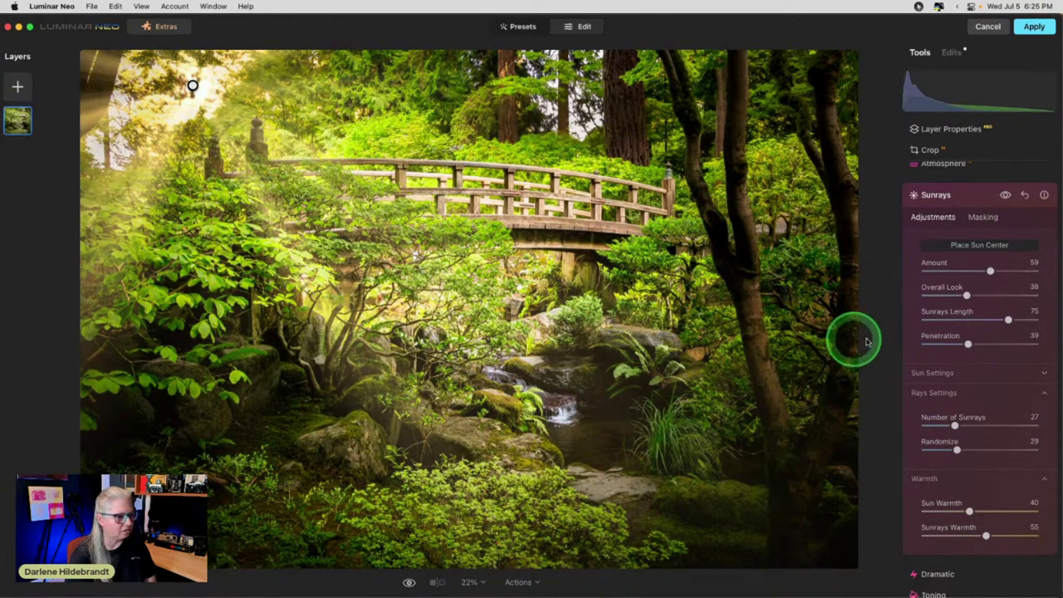
left_click(989, 244)
left_click(1005, 195)
left_click(1005, 195)
left_click(1005, 195)
left_click(1005, 195)
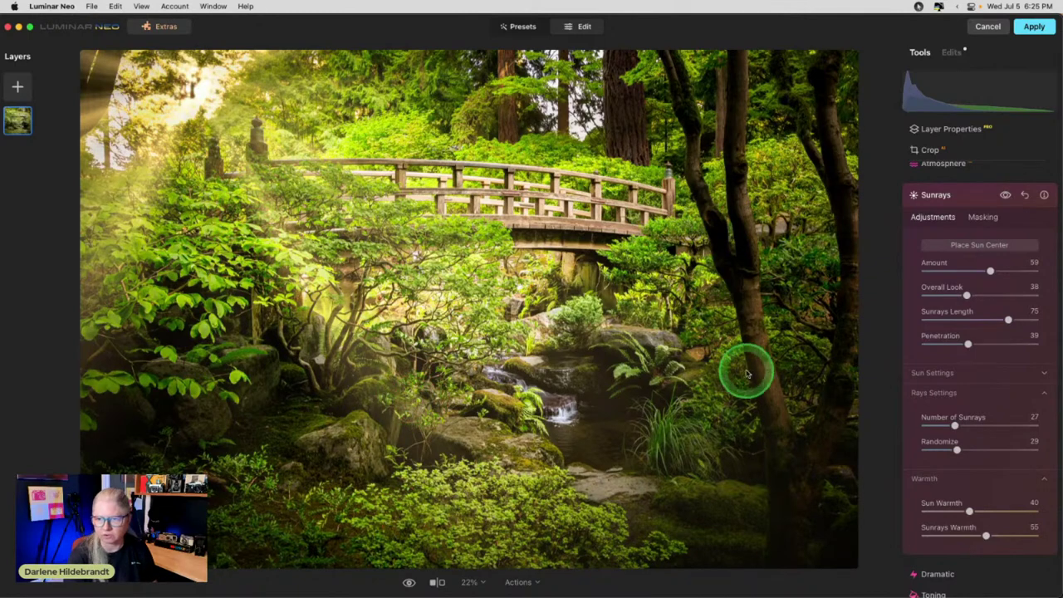
Lower the Sunrays Amount to 48, compare on and off, and collapse Sunrays
left_click_drag(990, 271, 967, 295)
left_click(1006, 195)
left_click(1005, 196)
left_click(1005, 196)
left_click(1005, 196)
left_click(1005, 196)
left_click(1005, 196)
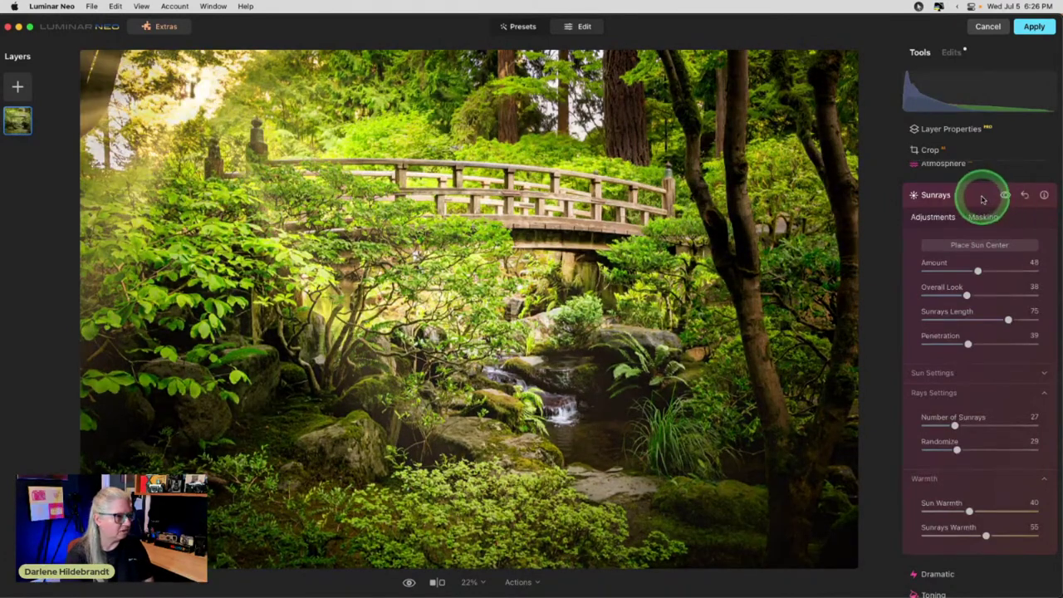
left_click(975, 196)
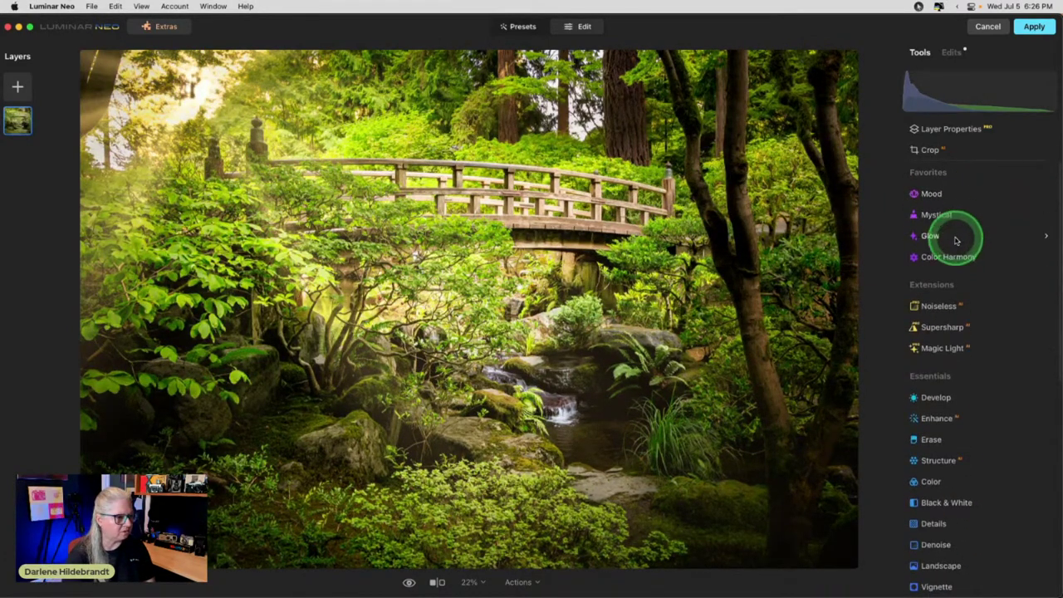
Apply Mystical at Amount 18 and lower its Colorize Saturation to -13
left_click(953, 216)
mouse_move(927, 282)
left_mouse_down()
mouse_move(955, 284)
mouse_move(944, 282)
left_mouse_up()
left_click(932, 362)
left_click(979, 391)
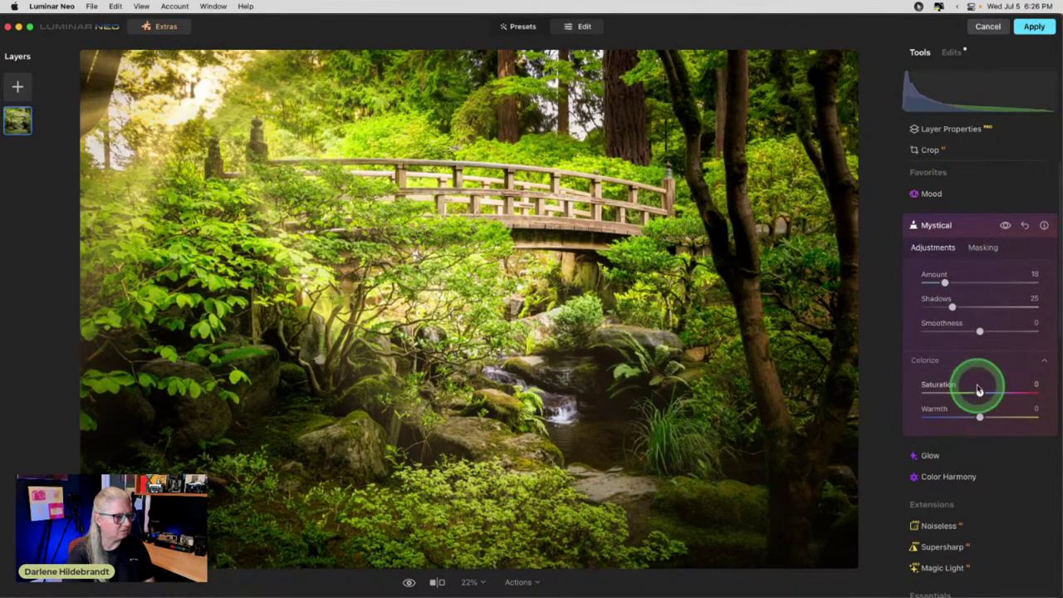
left_click_drag(980, 393, 973, 393)
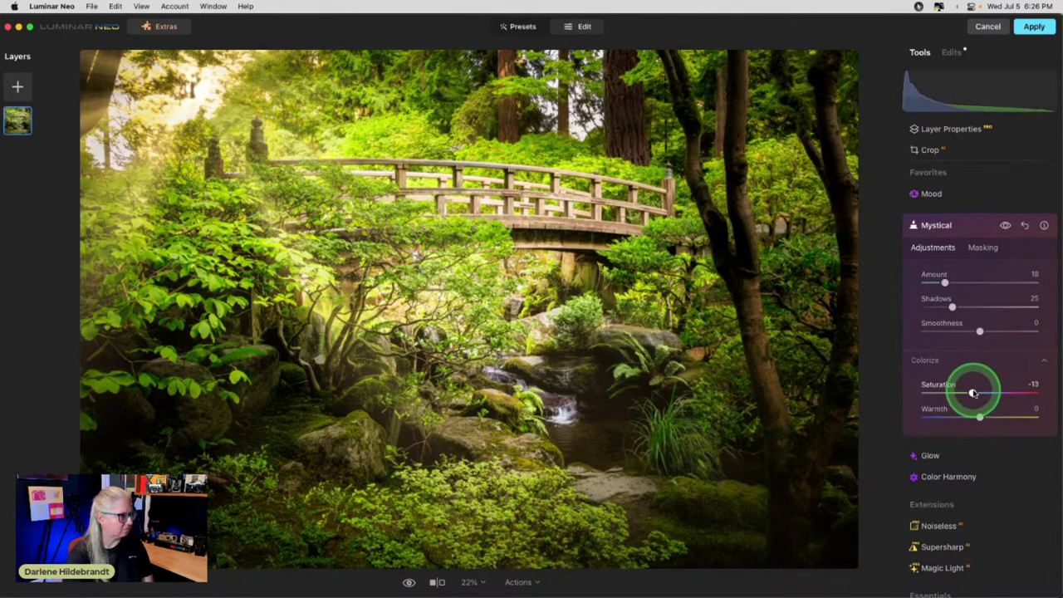
left_click(972, 226)
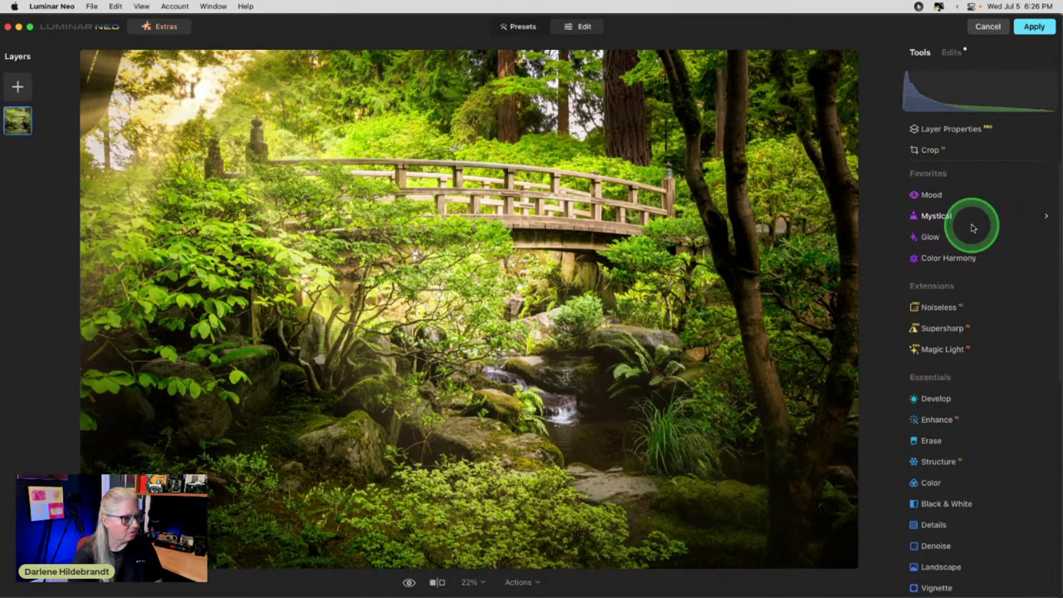
Load the Creative Sepia LUT in the Mood effect
left_click(951, 197)
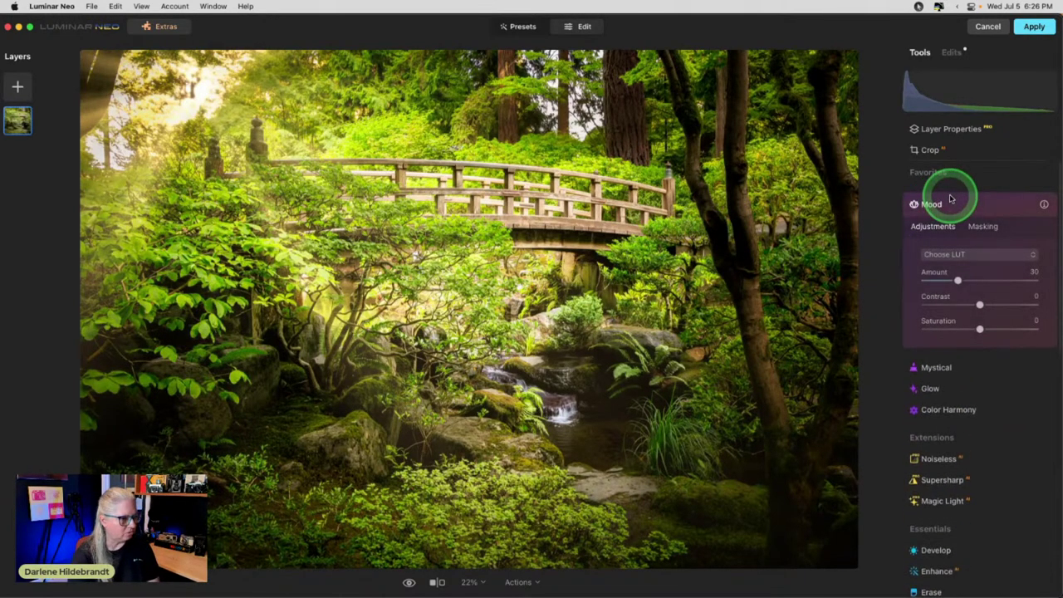
left_click(977, 259)
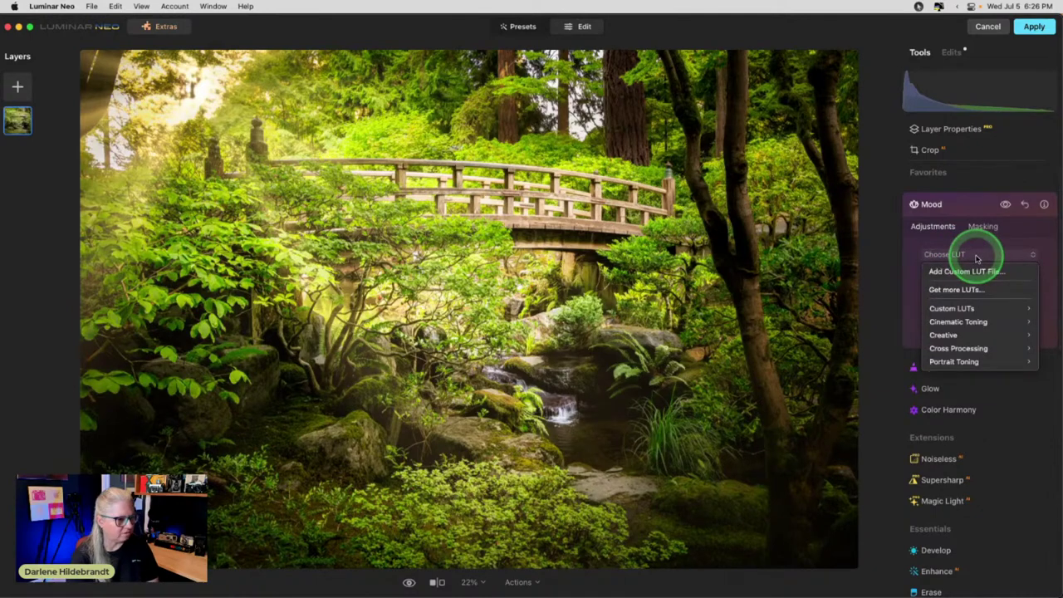
mouse_move(957, 322)
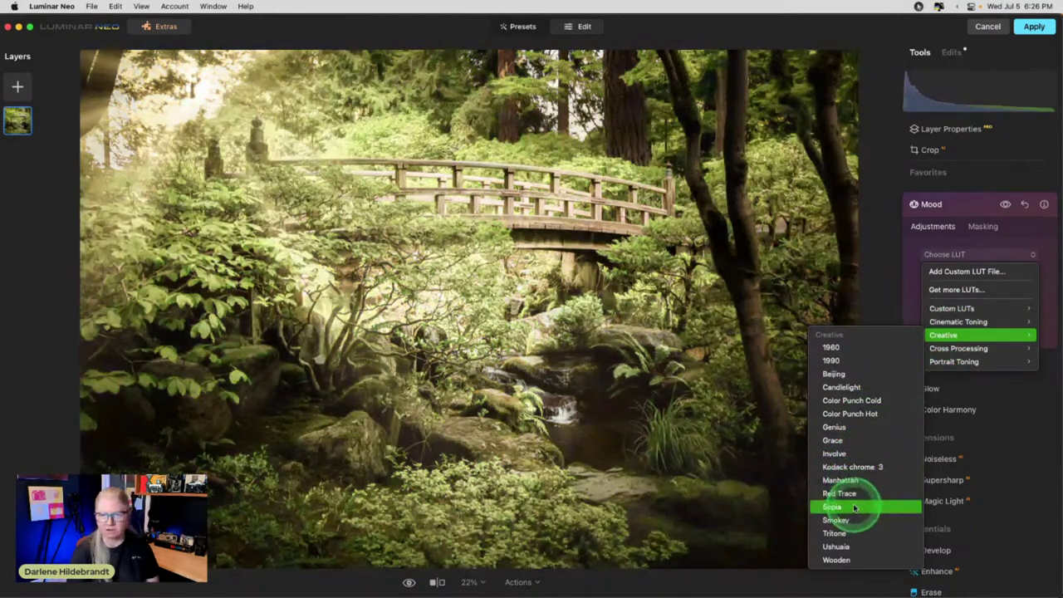
left_click(854, 507)
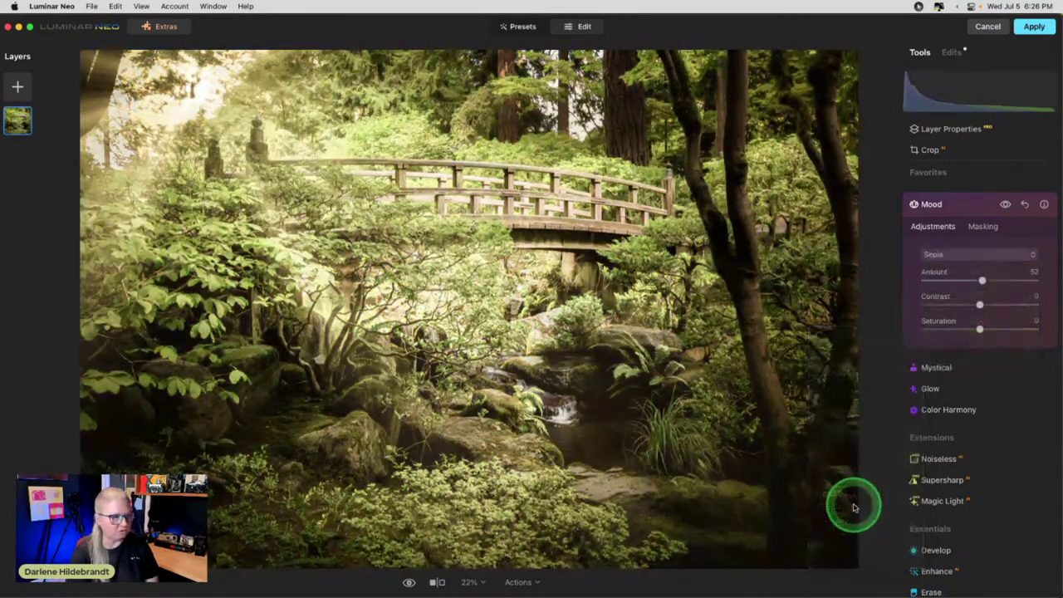
Set Mood Amount to 15, Contrast to 46 and Saturation to 44
left_click_drag(980, 280, 944, 280)
left_click_drag(980, 304, 1006, 304)
left_click_drag(944, 280, 941, 281)
left_click(1004, 205)
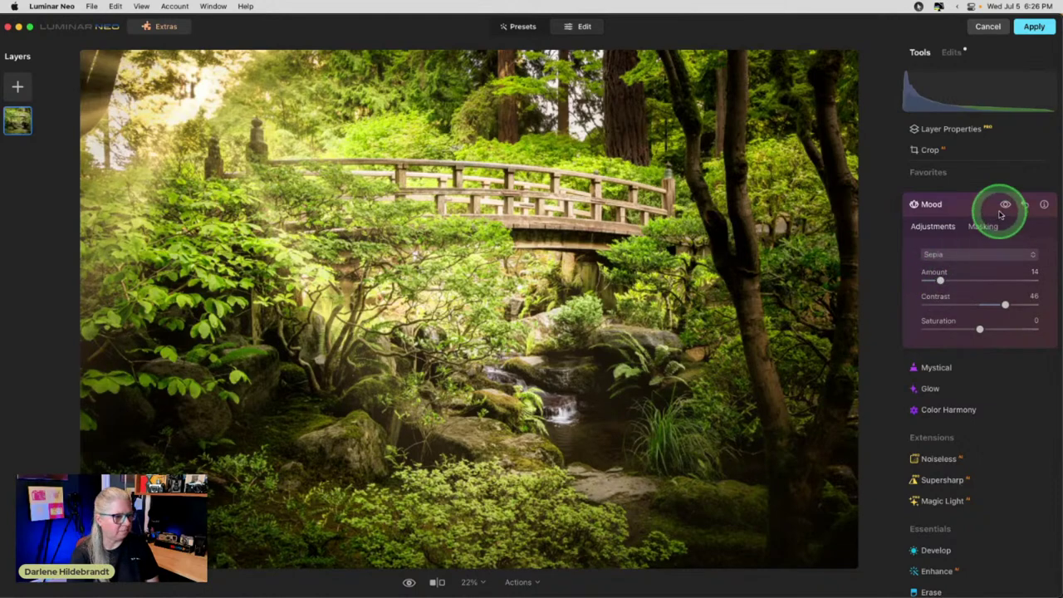
left_click(1005, 206)
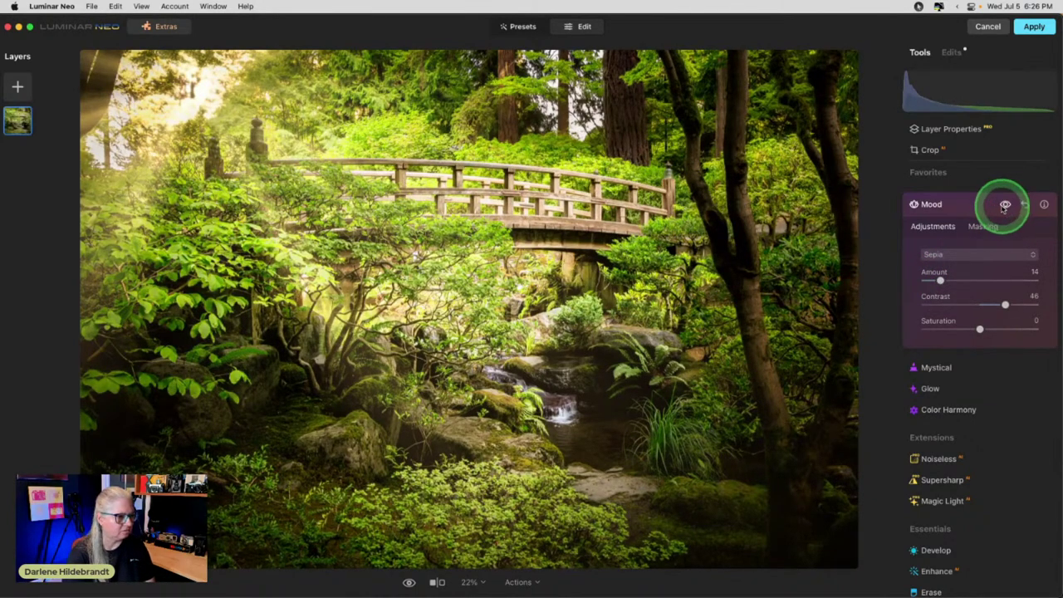
left_click_drag(939, 268, 941, 281)
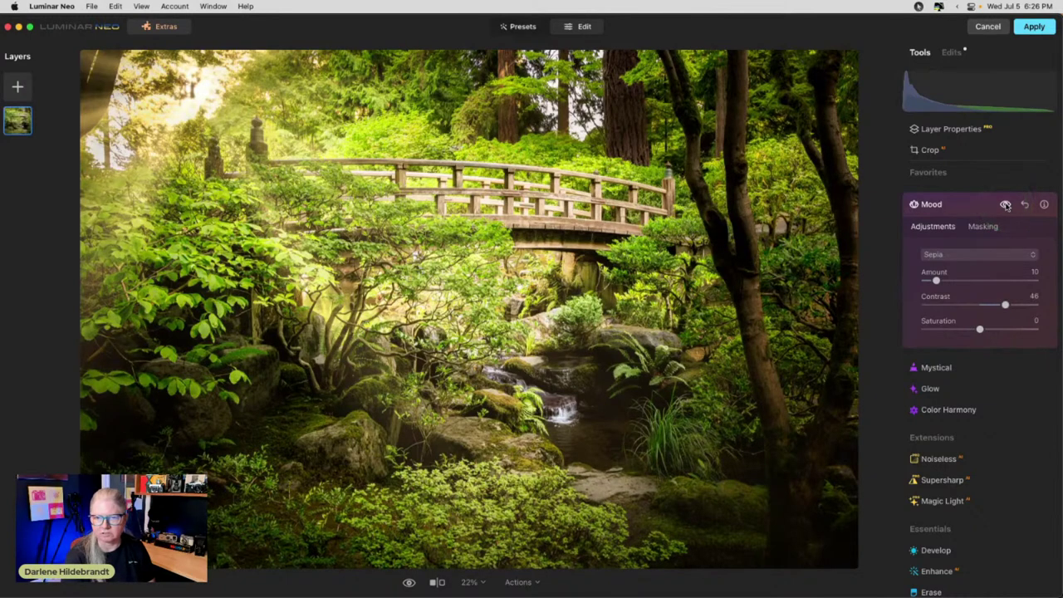
left_click_drag(981, 328, 1011, 329)
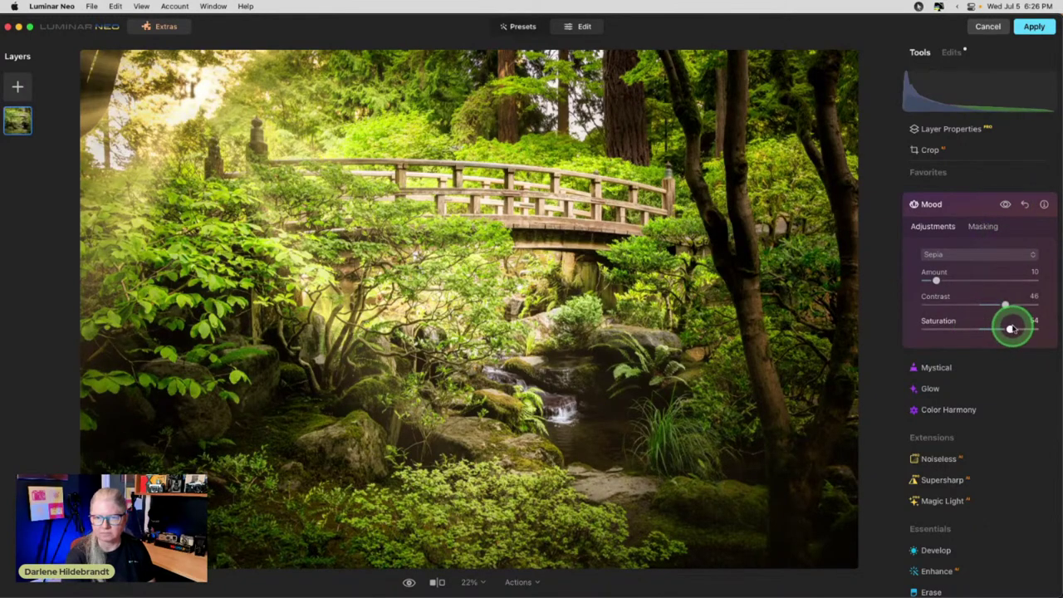
left_click(937, 282)
left_click_drag(936, 281, 942, 282)
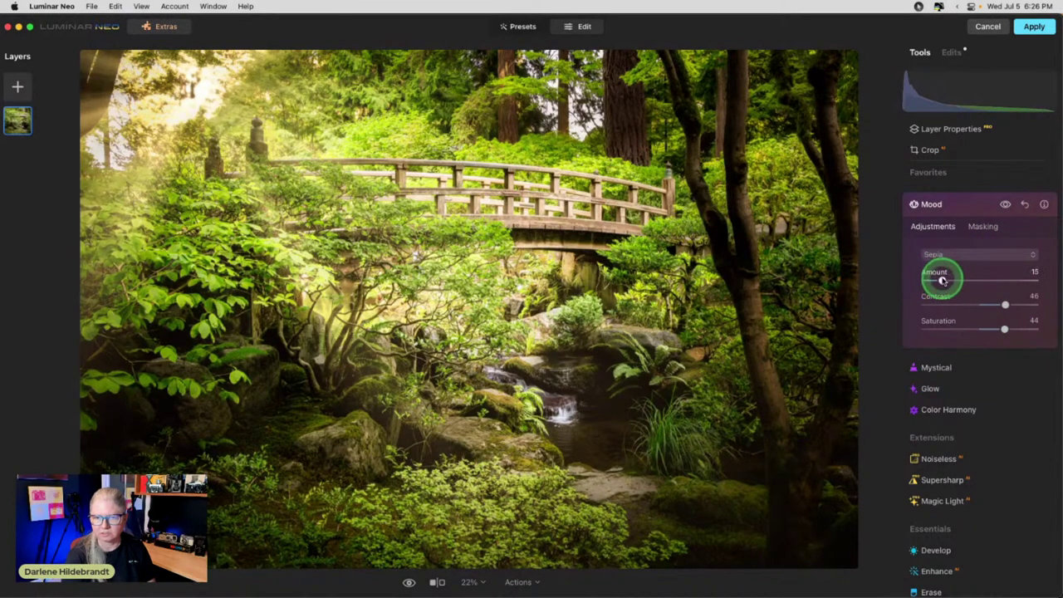
left_click(951, 204)
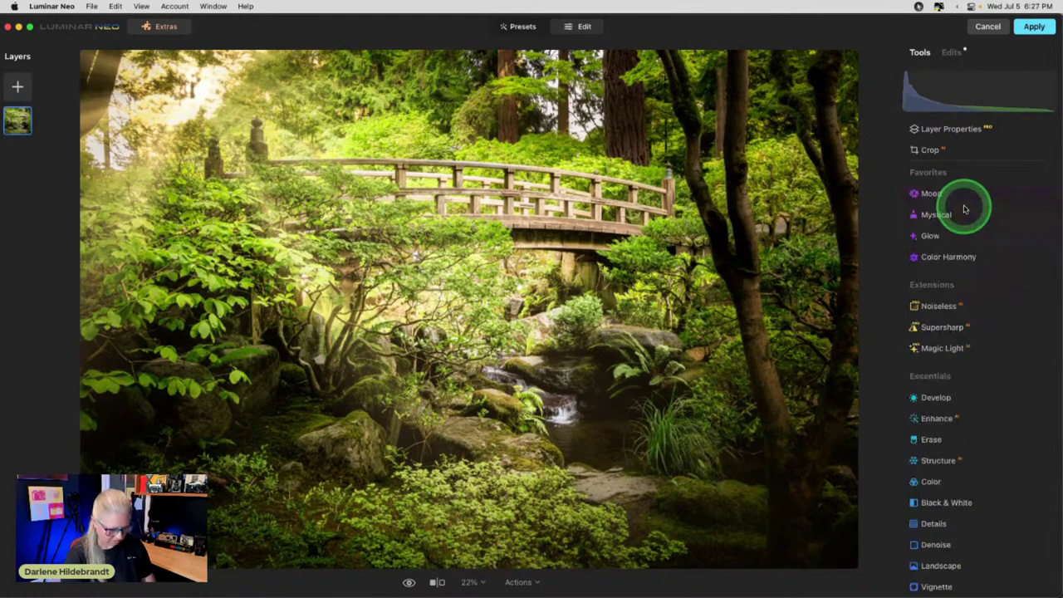
Compare the edit with the original, then apply all edits to the bridge photo
key("backslash")
key("backslash")
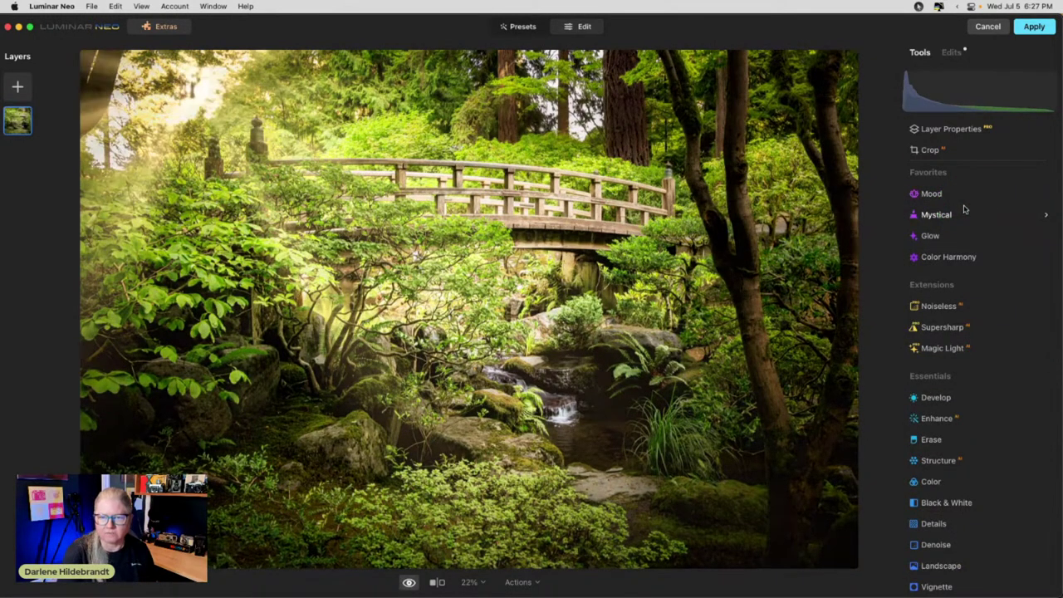
key("backslash")
key("backslash")
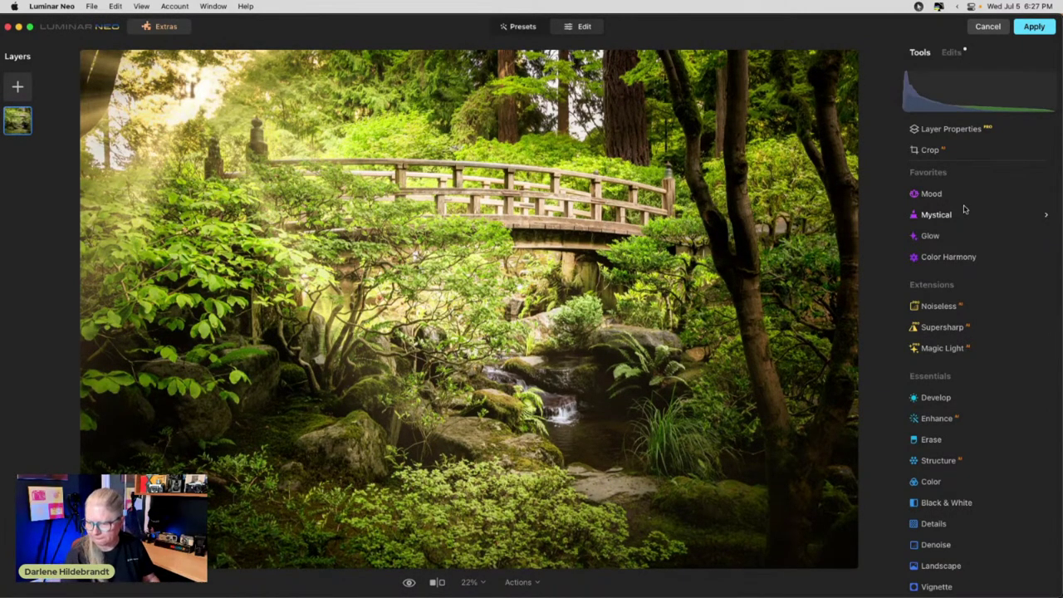
left_click(1034, 26)
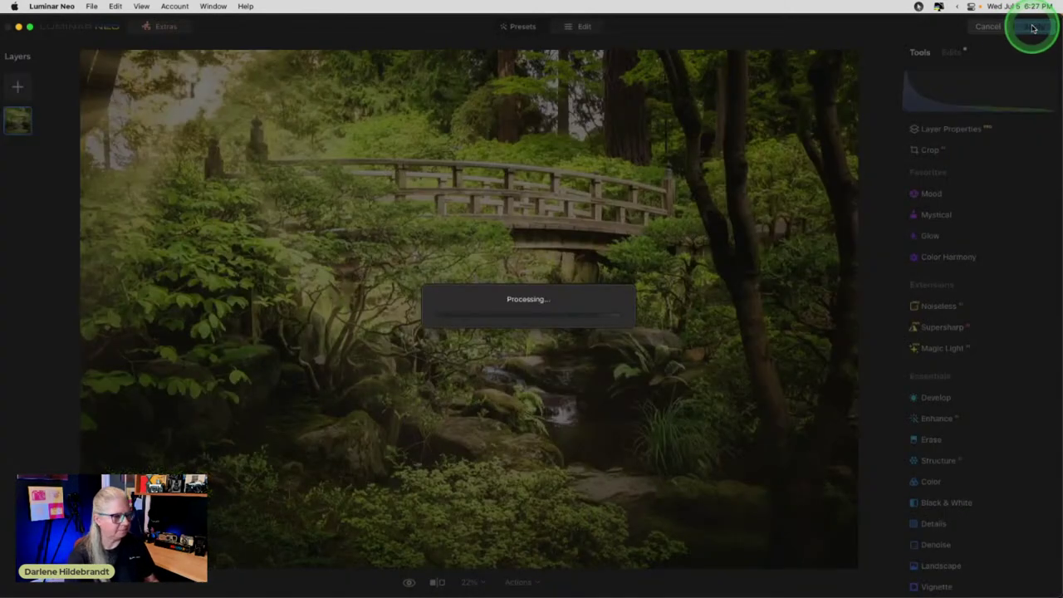
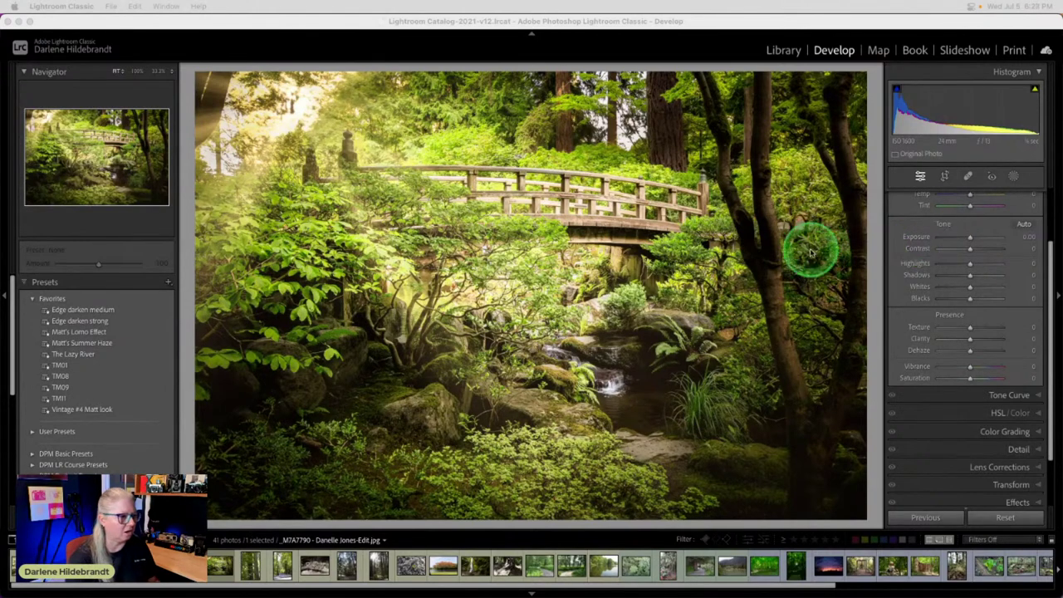
Show the forests collection in Library grid view and scroll down through its thumbnails
left_click(870, 243)
key("g")
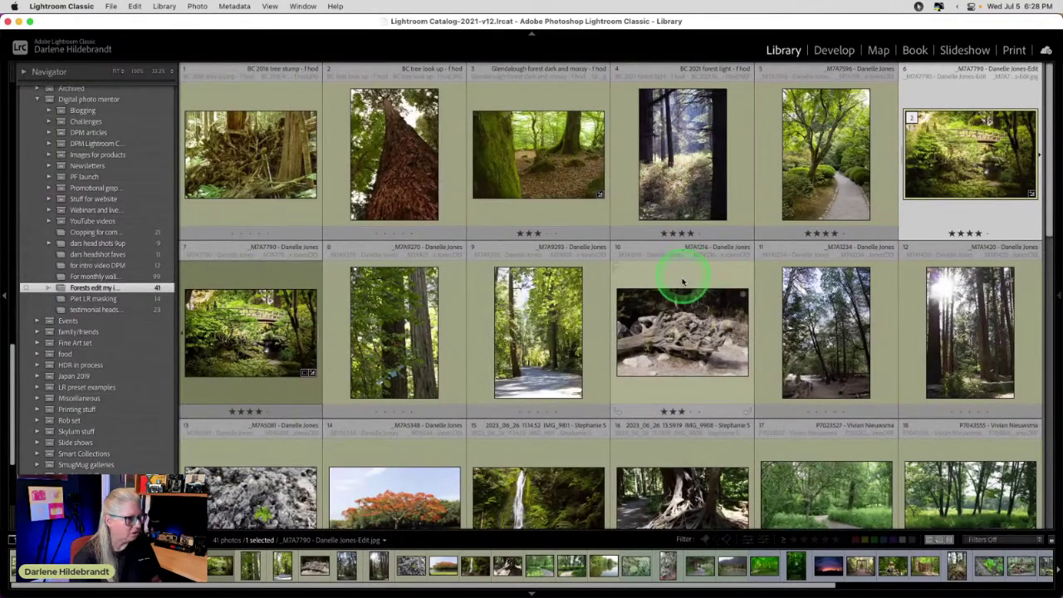
scroll(707, 239, "down", 2)
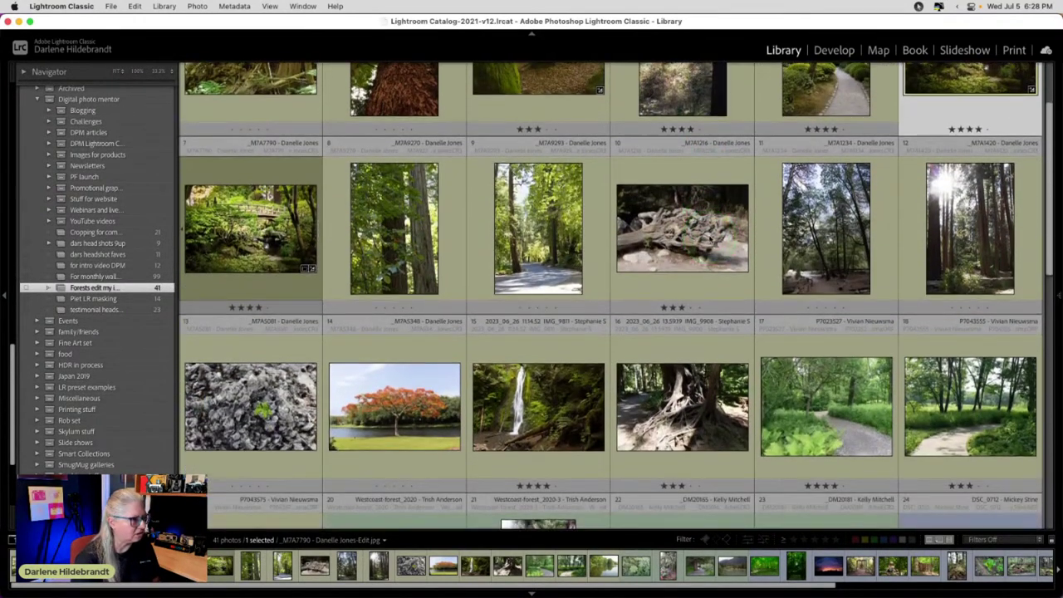
scroll(708, 236, "down", 3)
scroll(709, 240, "down", 1)
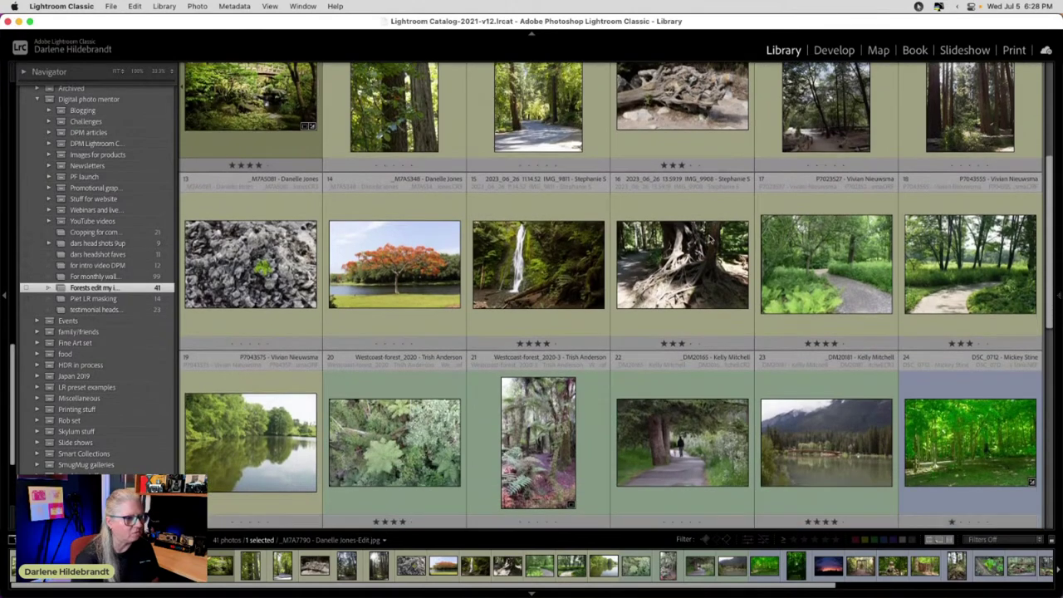
scroll(710, 240, "down", 1)
scroll(710, 239, "down", 3)
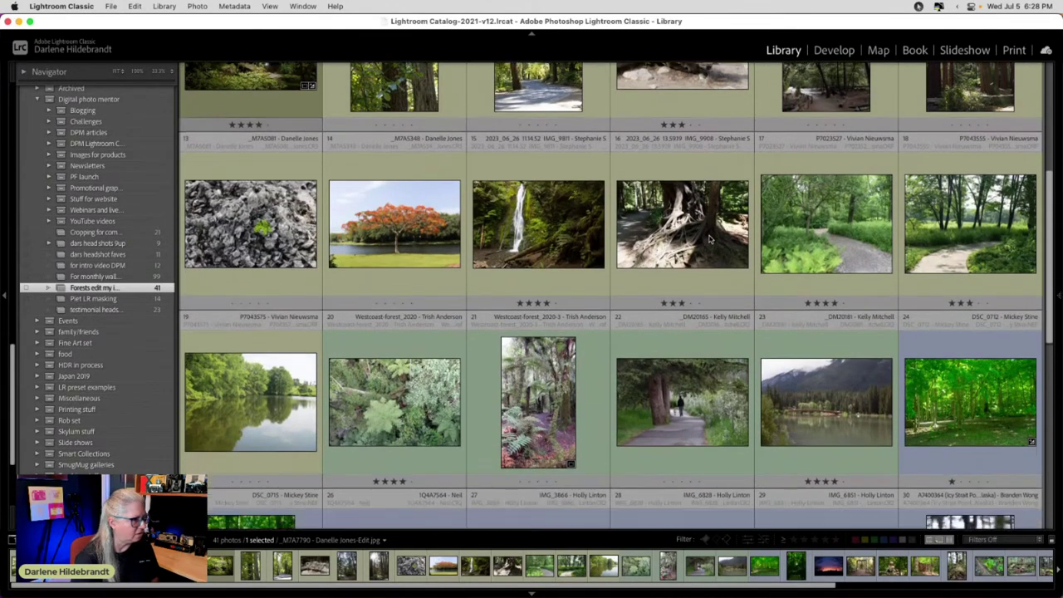
scroll(709, 240, "down", 3)
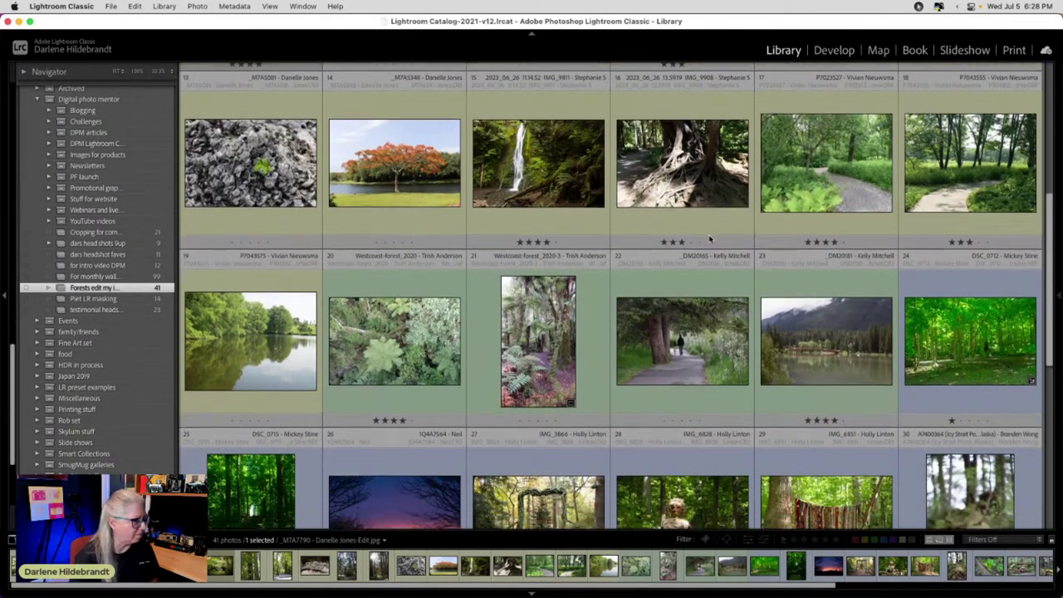
scroll(709, 239, "down", 2)
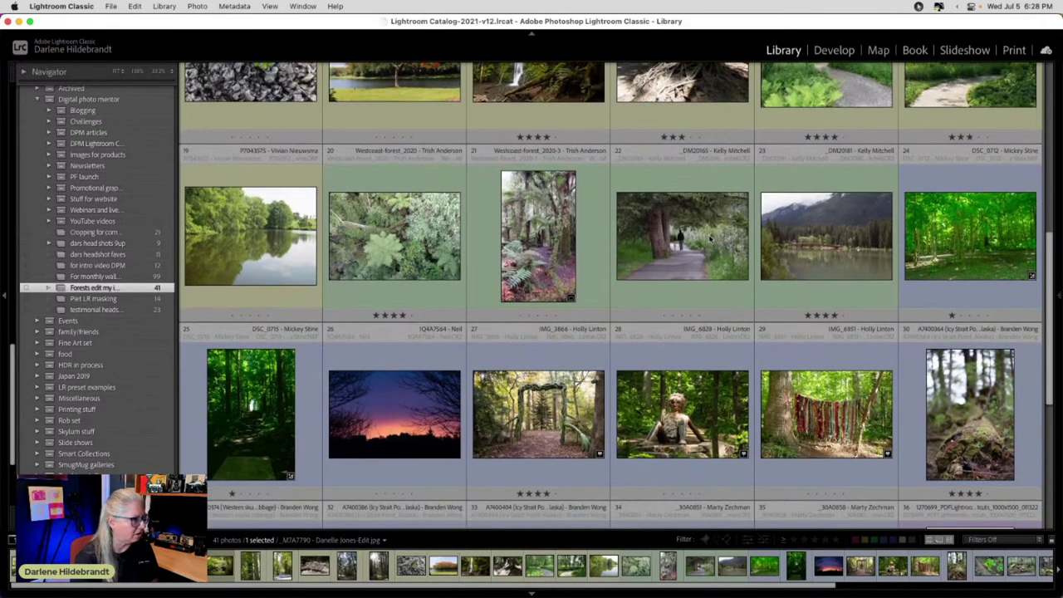
Open Westcoast-forest_2020 in loupe view, then switch it to the Develop module
double_click(355, 233)
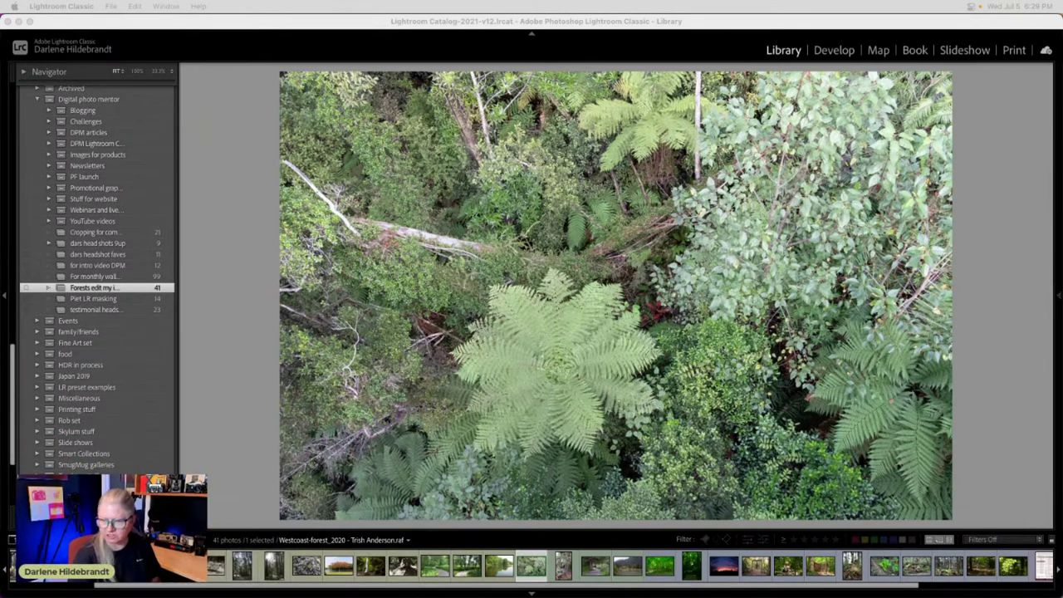
left_click(975, 180)
key("d")
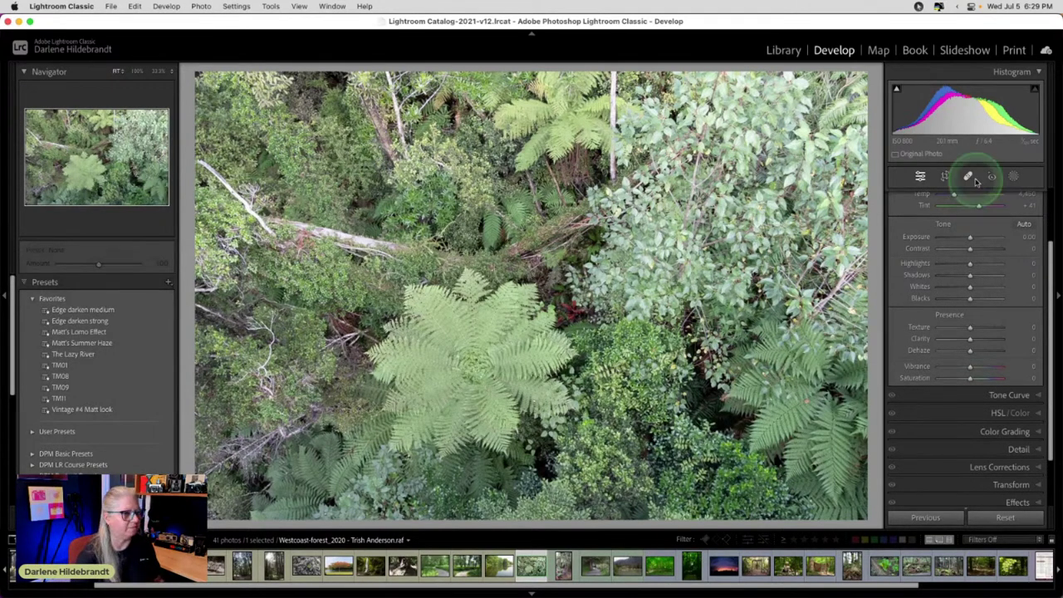
scroll(988, 282, "up", 3)
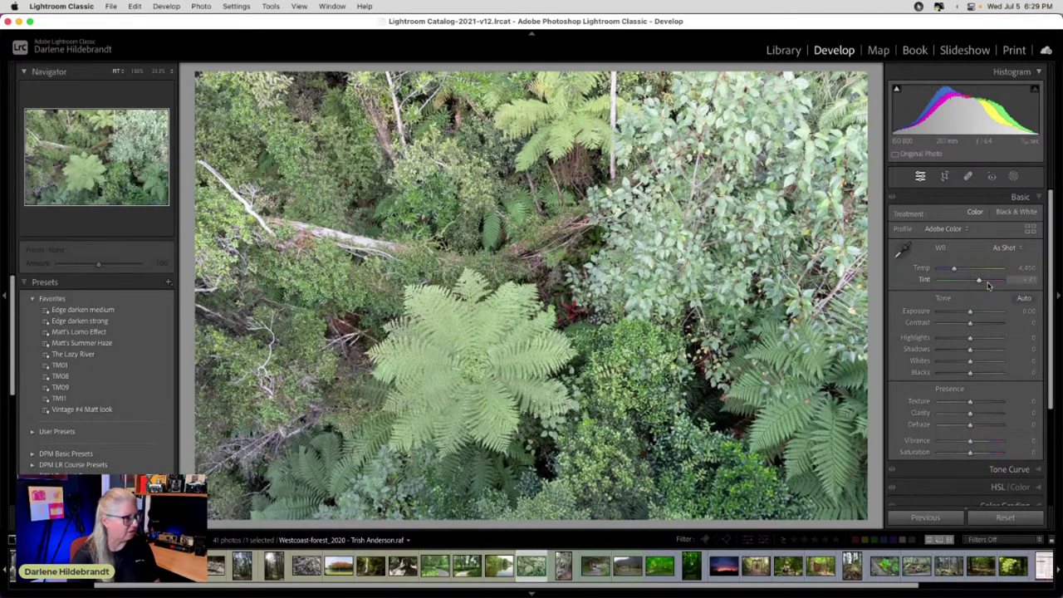
key("i")
key("i")
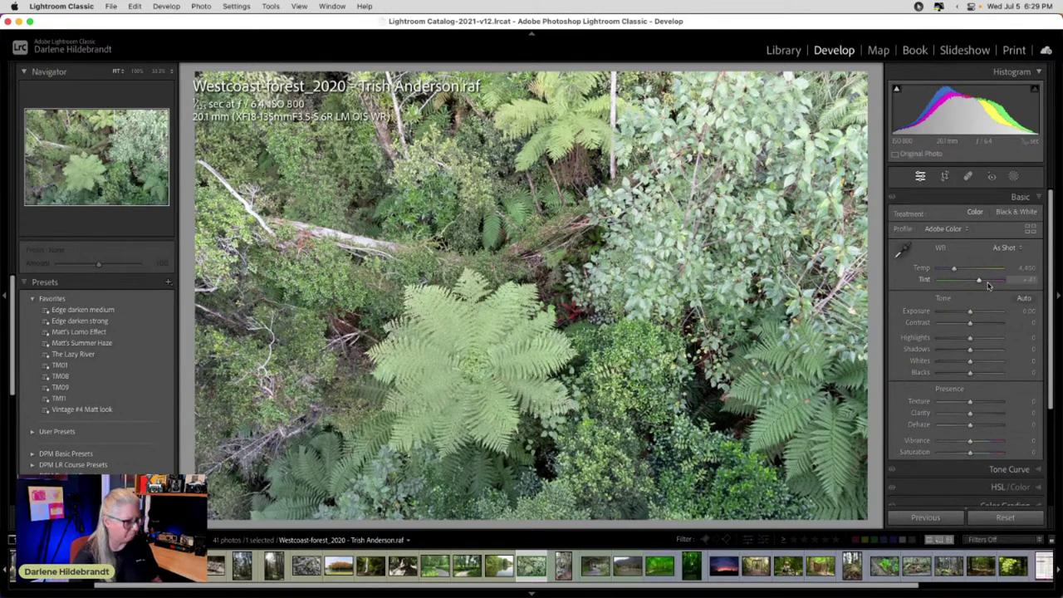
key("e")
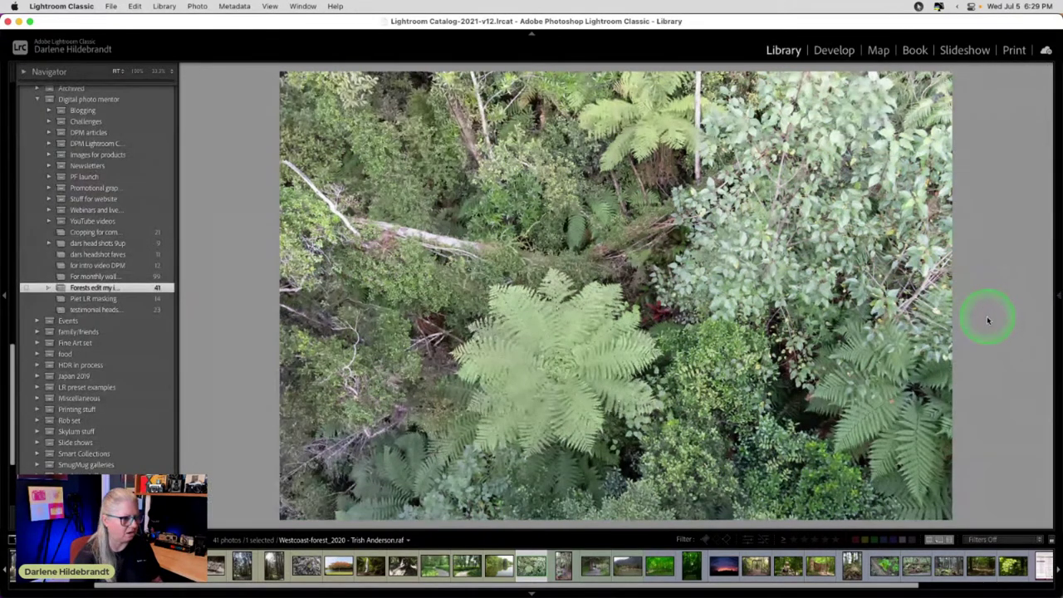
left_click(1057, 297)
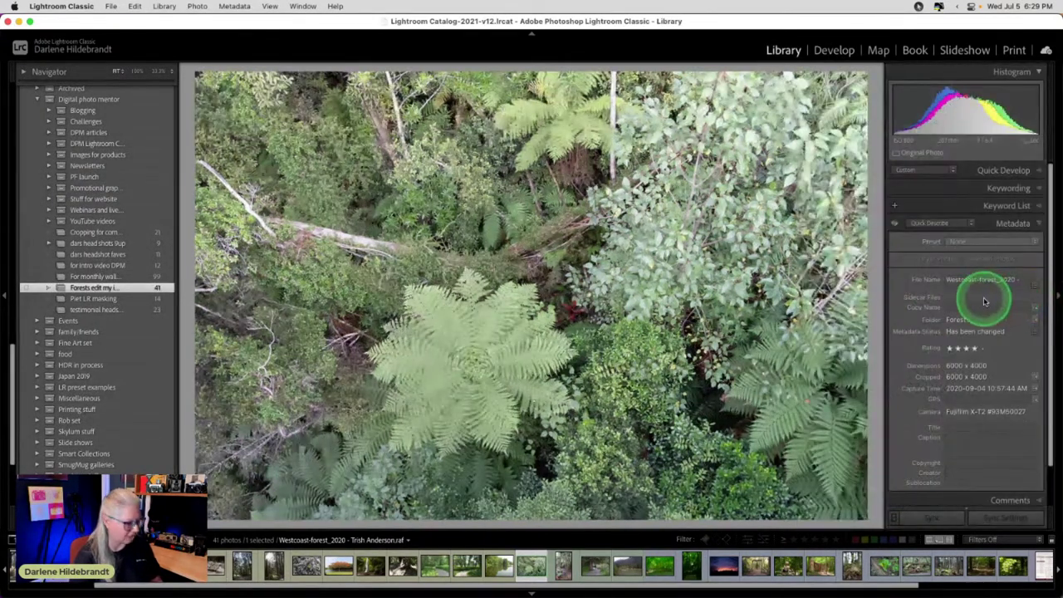
key("d")
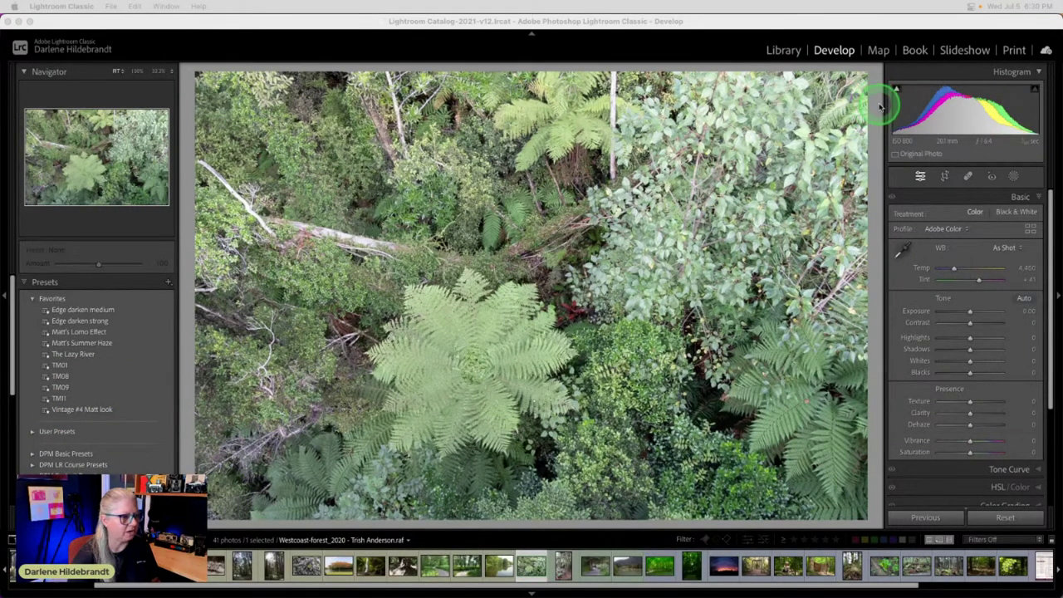
In the Profile Browser, try the ASTIA/Soft profile, then apply Camera PROVIA/Standard
left_click(976, 262)
left_click(1030, 228)
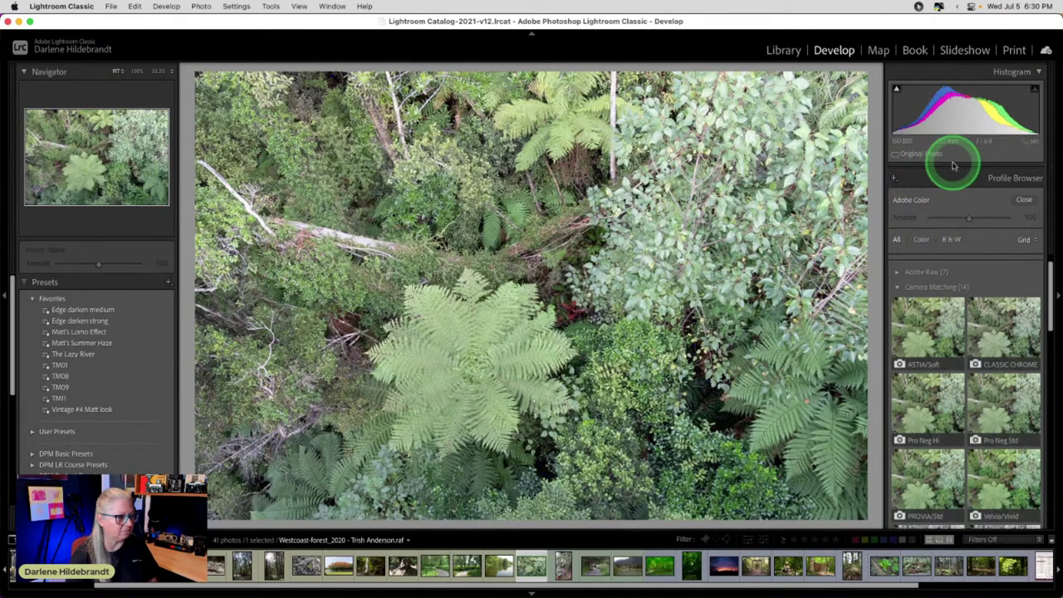
scroll(930, 311, "down", 1)
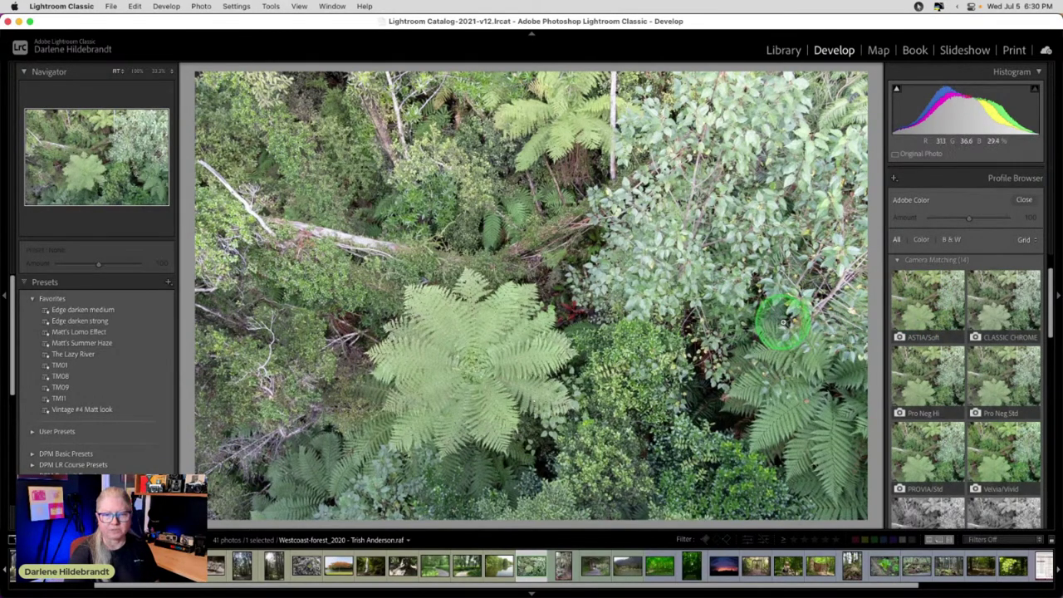
left_click(918, 305)
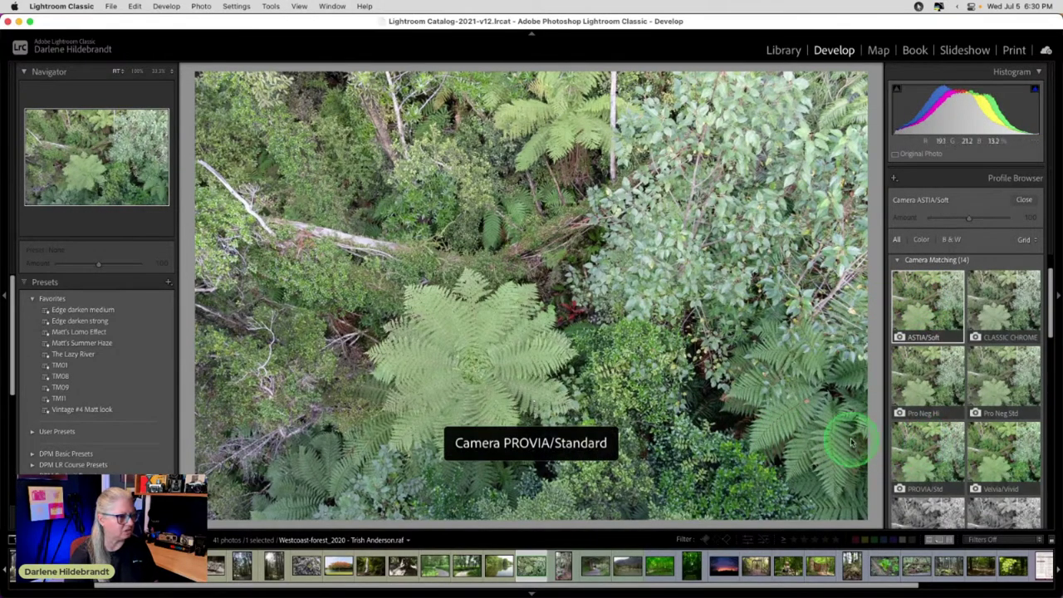
left_click(914, 446)
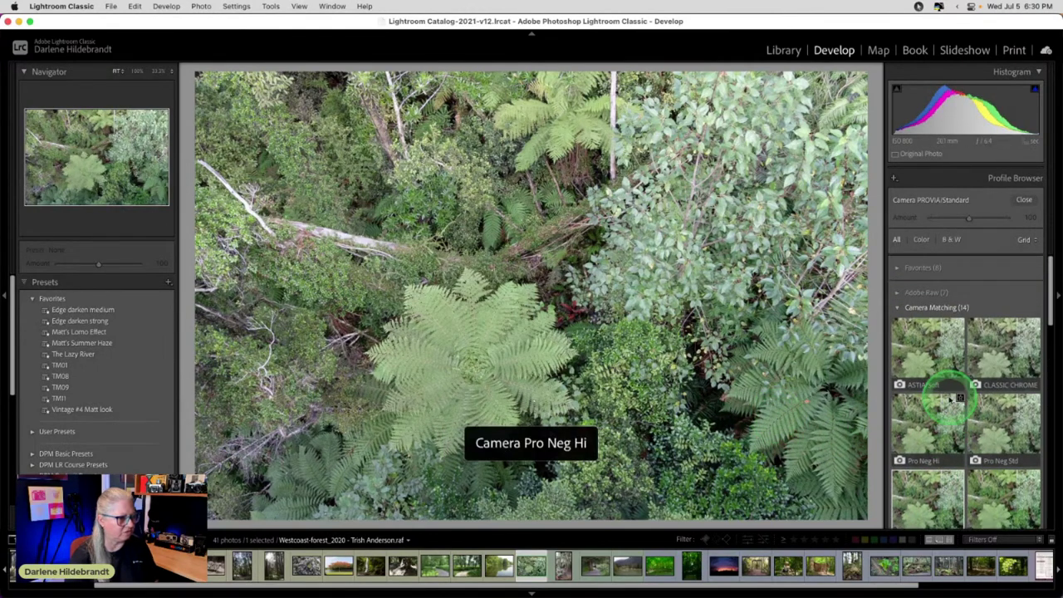
Switch from the Camera Matching group to the Modern group and try the Modern 07 profile
left_click(897, 308)
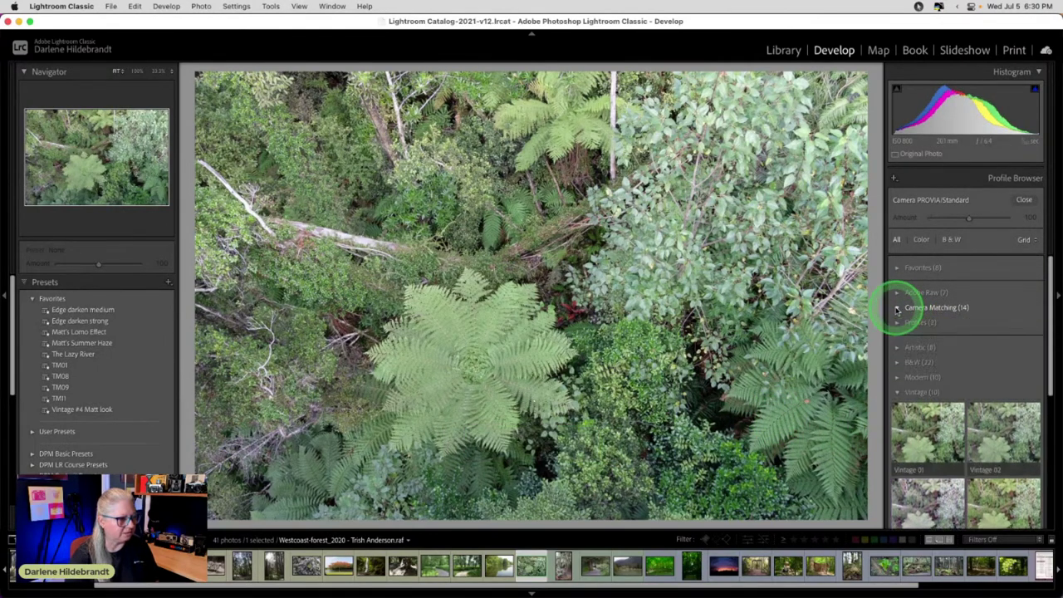
left_click(897, 379)
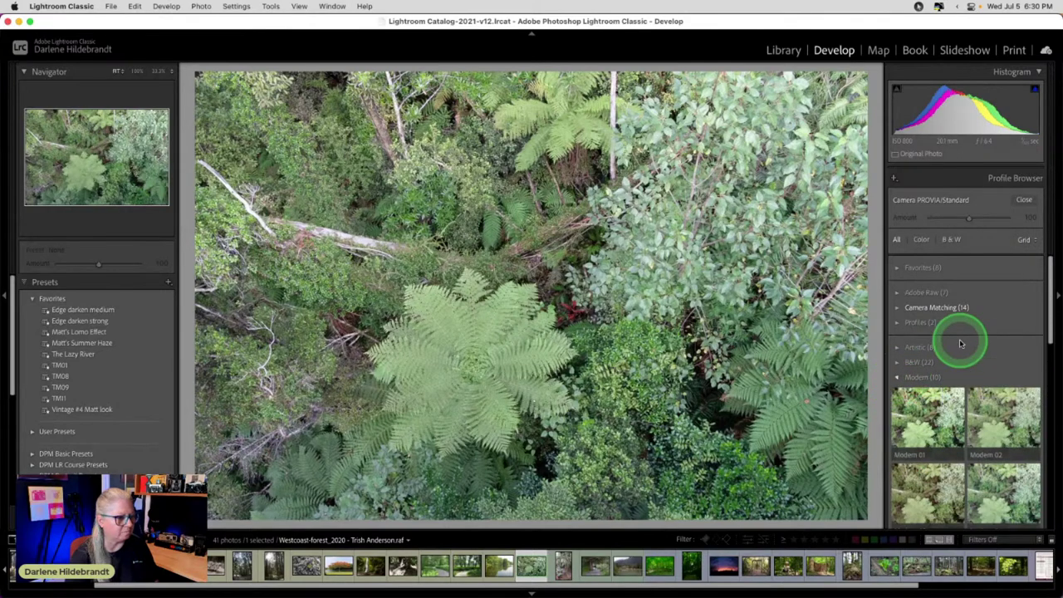
scroll(958, 336, "down", 2)
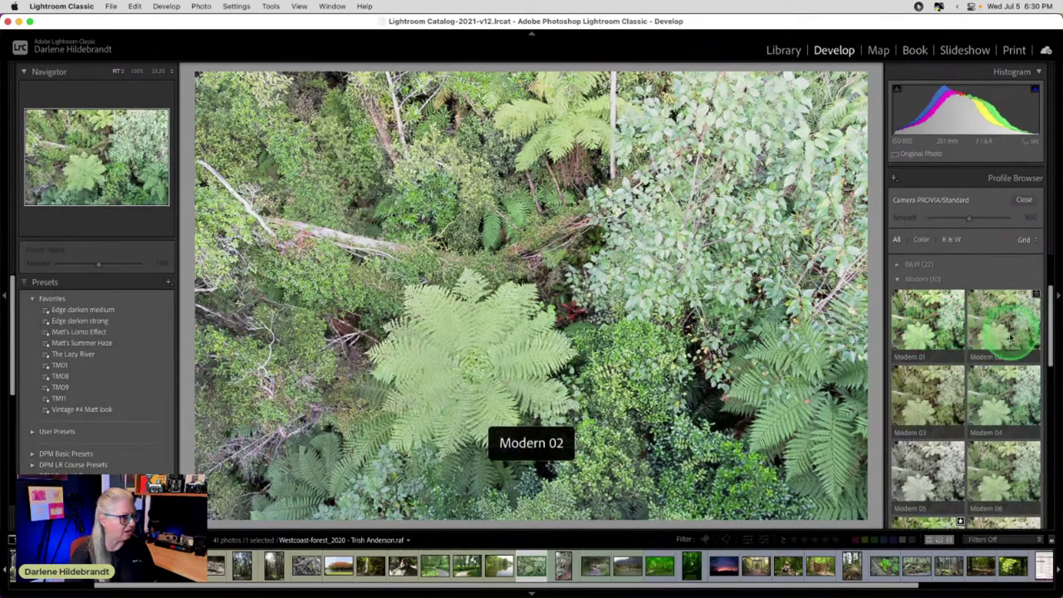
scroll(939, 394, "down", 2)
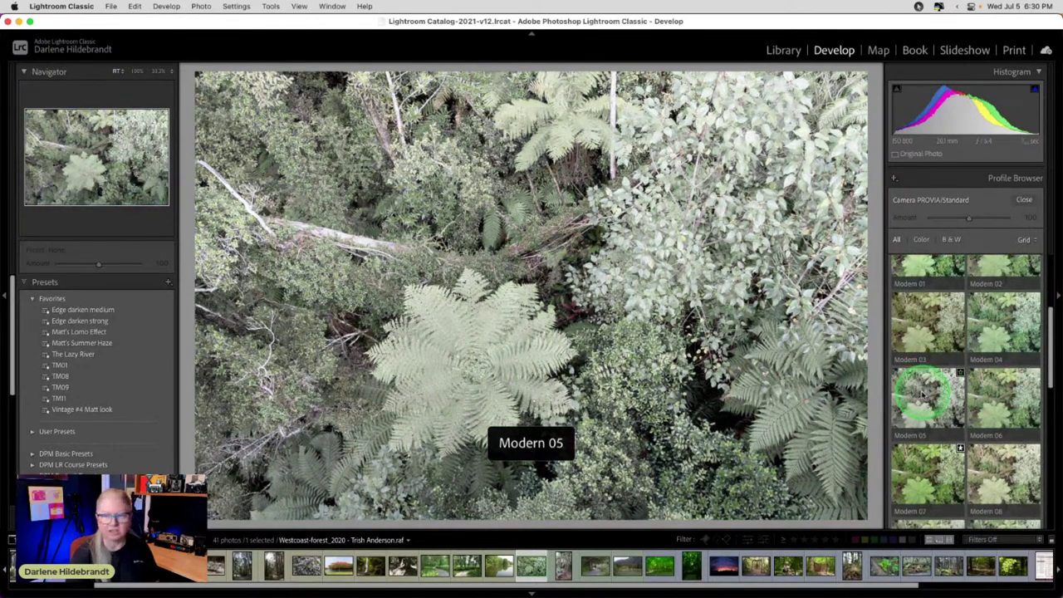
scroll(922, 395, "down", 2)
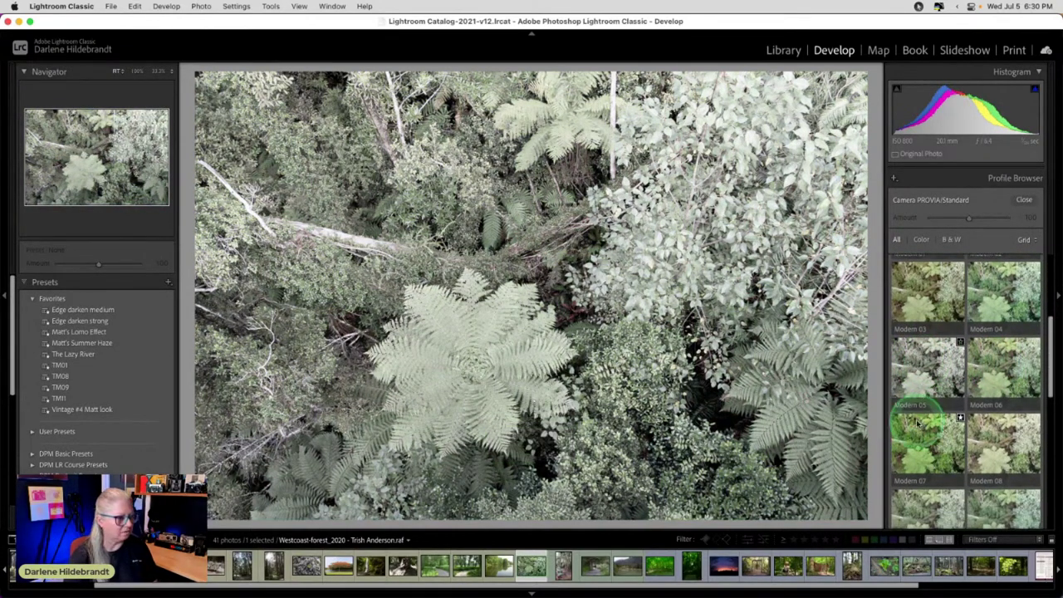
left_click(922, 436)
left_click(926, 432)
left_click(926, 428)
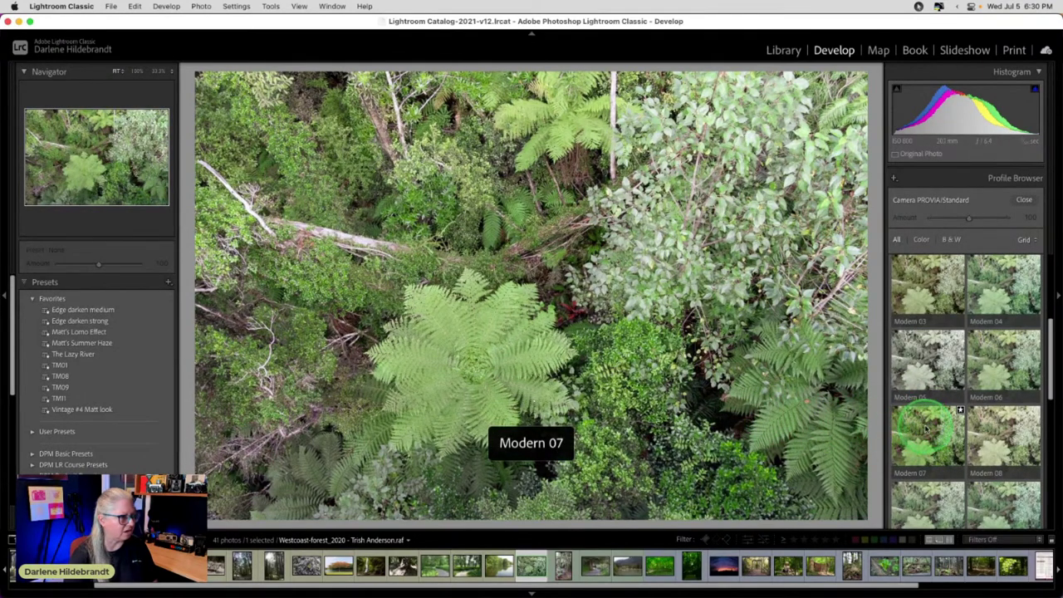
Preview the Modern 09, 10 and 08 profiles, then return to Modern 07
scroll(926, 428, "down", 1)
left_click(926, 432)
left_click(973, 432)
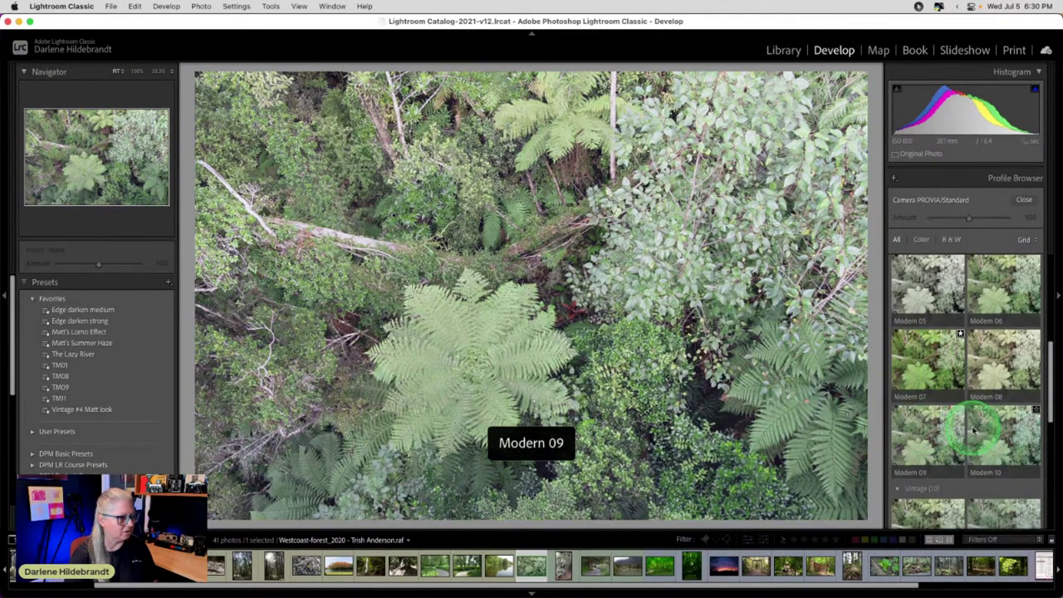
left_click(997, 366)
left_click(920, 359)
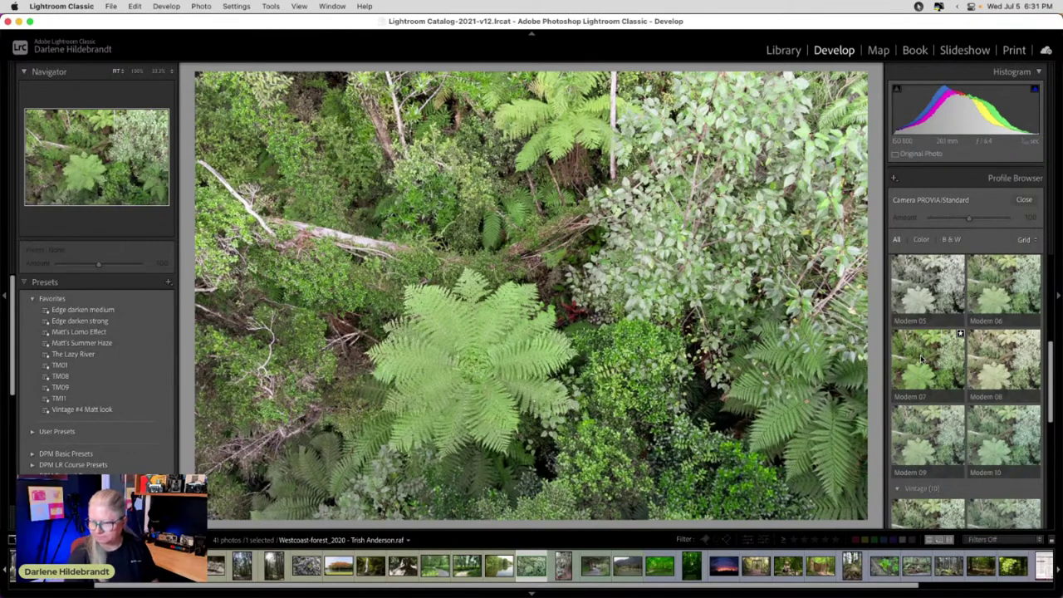
Apply the Modern 07 profile at Amount 115 and close the Profile Browser
left_click(920, 359)
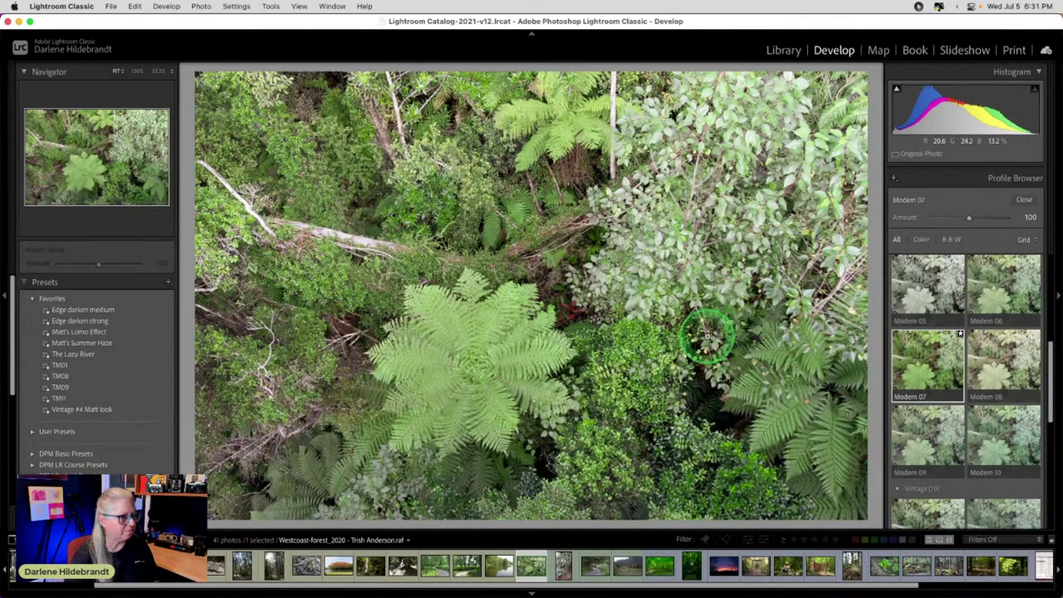
left_click(920, 198)
left_click(968, 218)
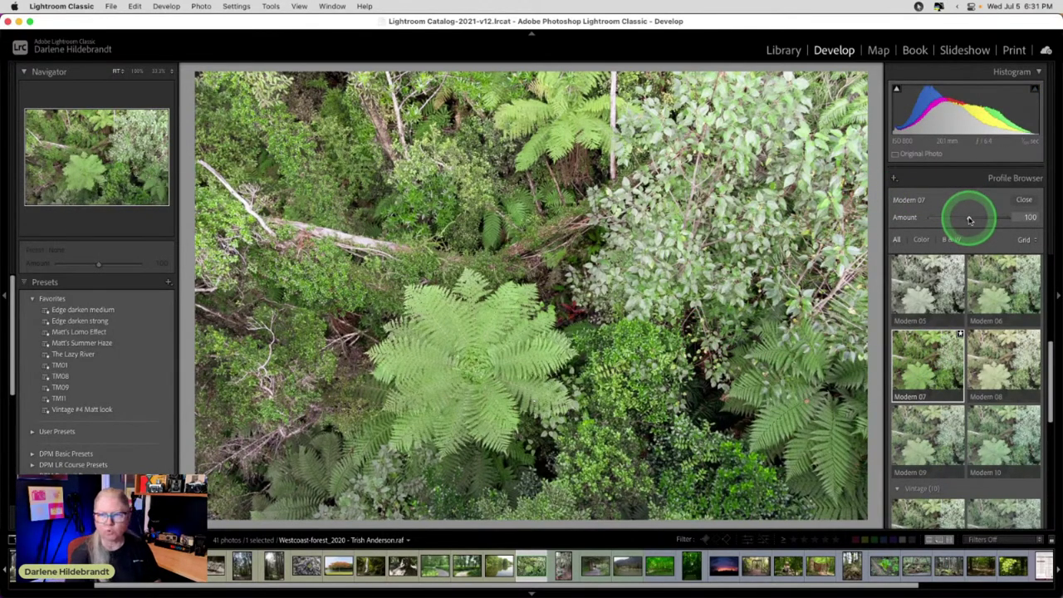
mouse_move(969, 218)
left_mouse_down()
mouse_move(994, 215)
mouse_move(871, 218)
mouse_move(1035, 216)
mouse_move(964, 216)
mouse_move(974, 217)
left_mouse_up()
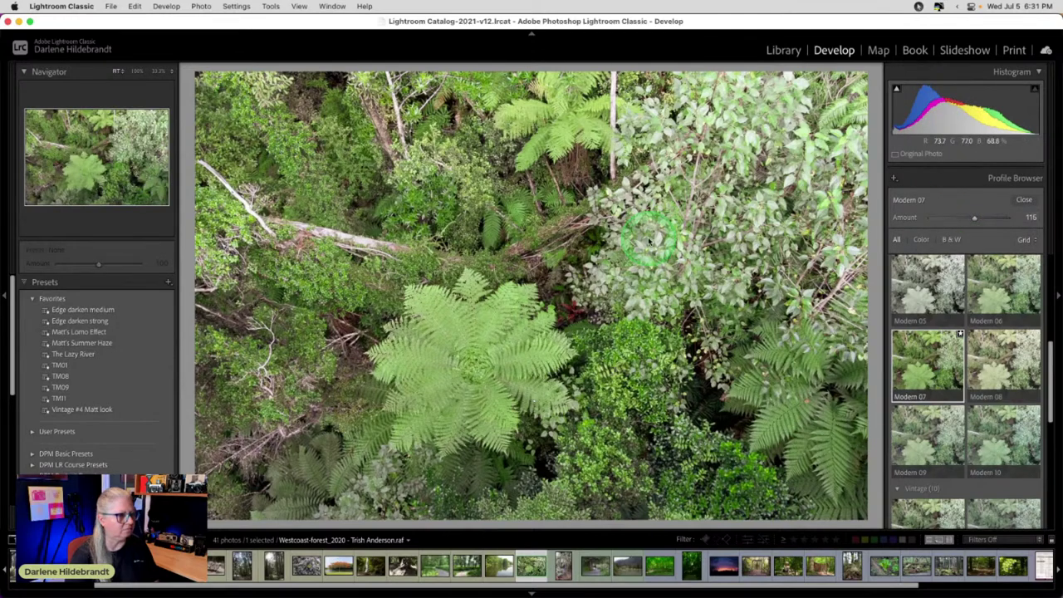
left_click(1021, 199)
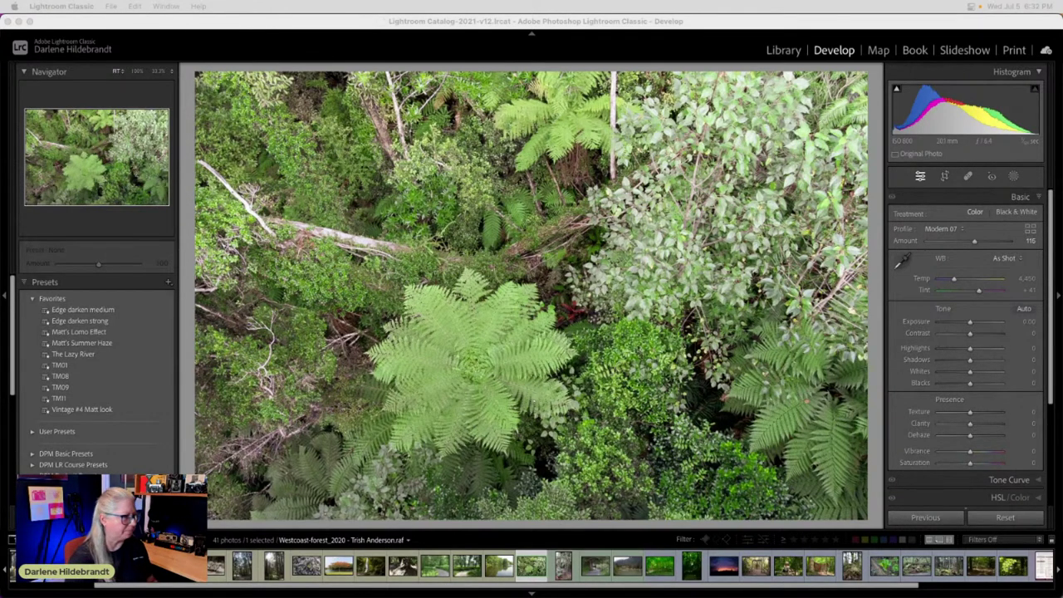
While previewing clipping, set Blacks -28, Whites +17, Clarity +15 and Highlights -14
left_click(902, 297)
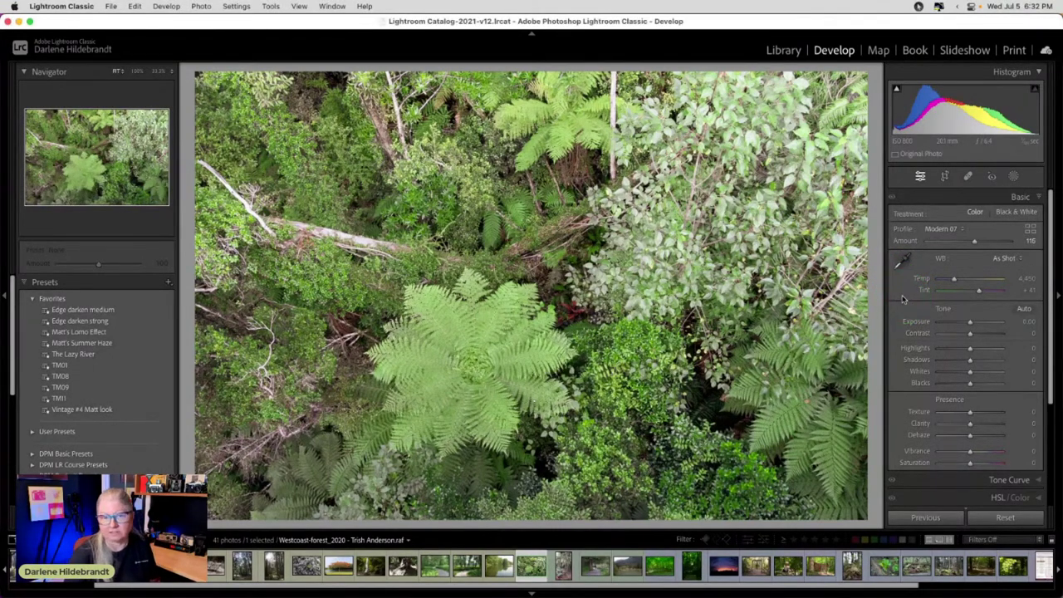
left_click(903, 298)
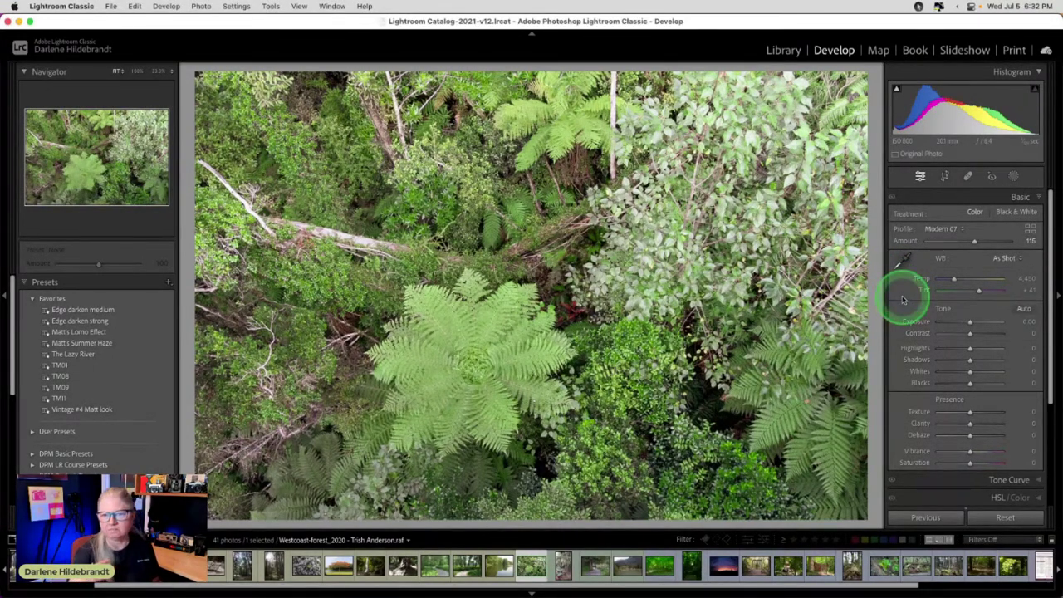
left_click(913, 297)
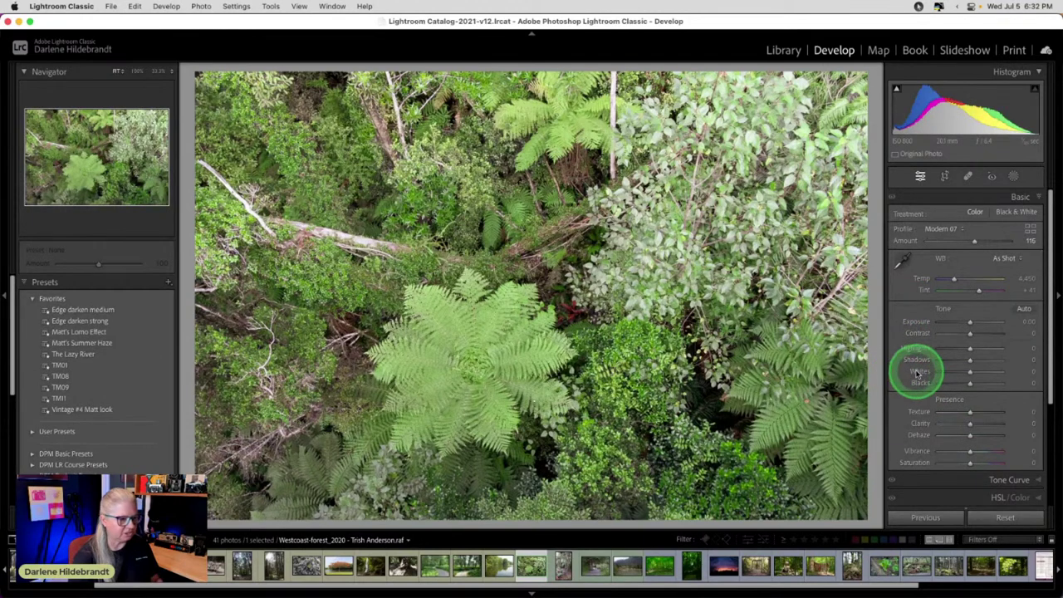
left_click_drag(917, 371, 925, 380)
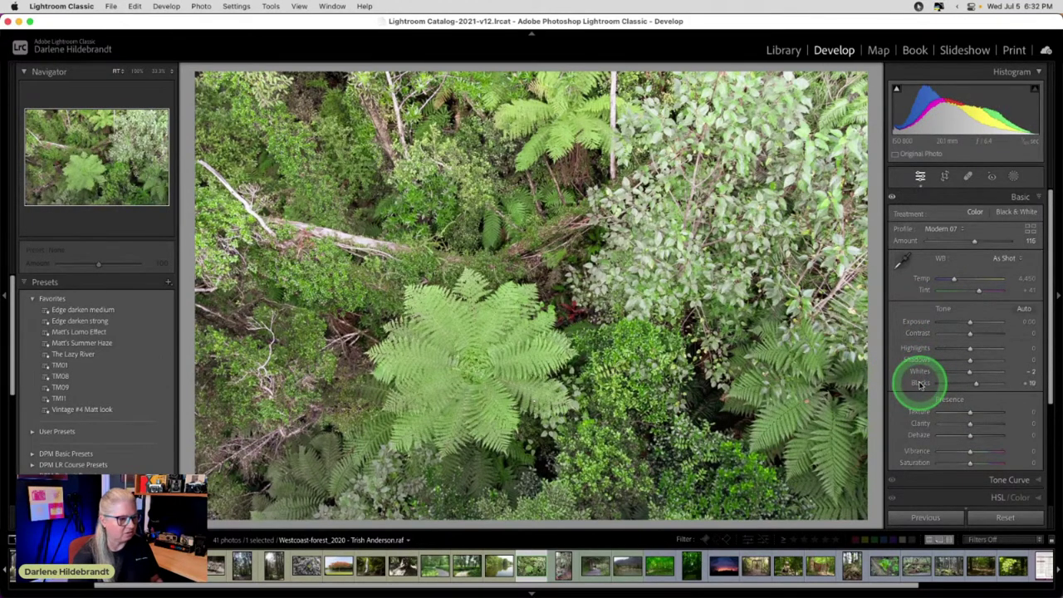
left_click(970, 372, "alt")
left_click_drag(971, 375, 962, 383)
left_click_drag(961, 426, 974, 425)
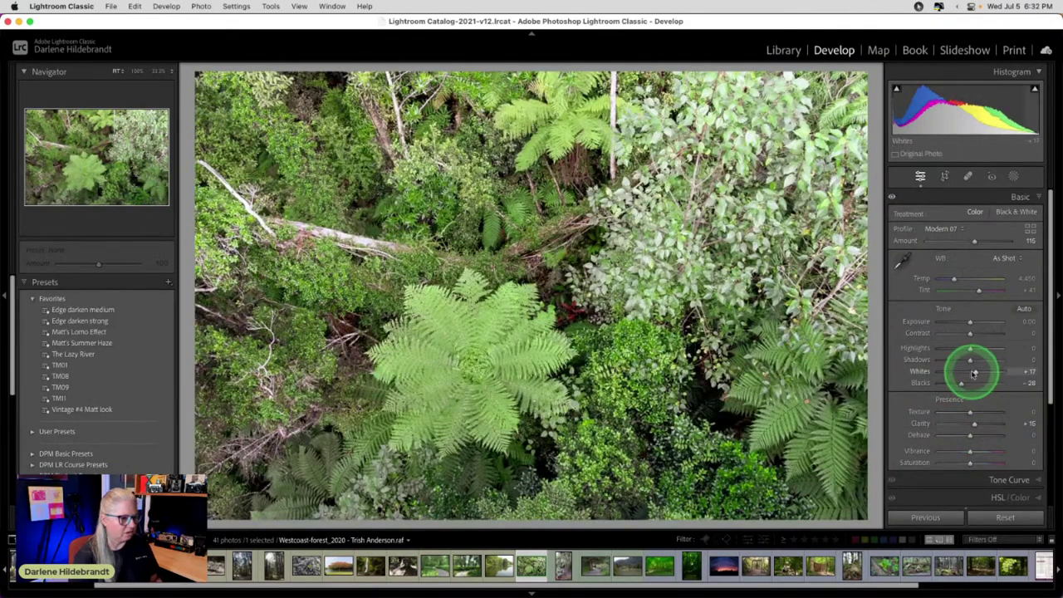
left_click_drag(977, 373, 977, 373)
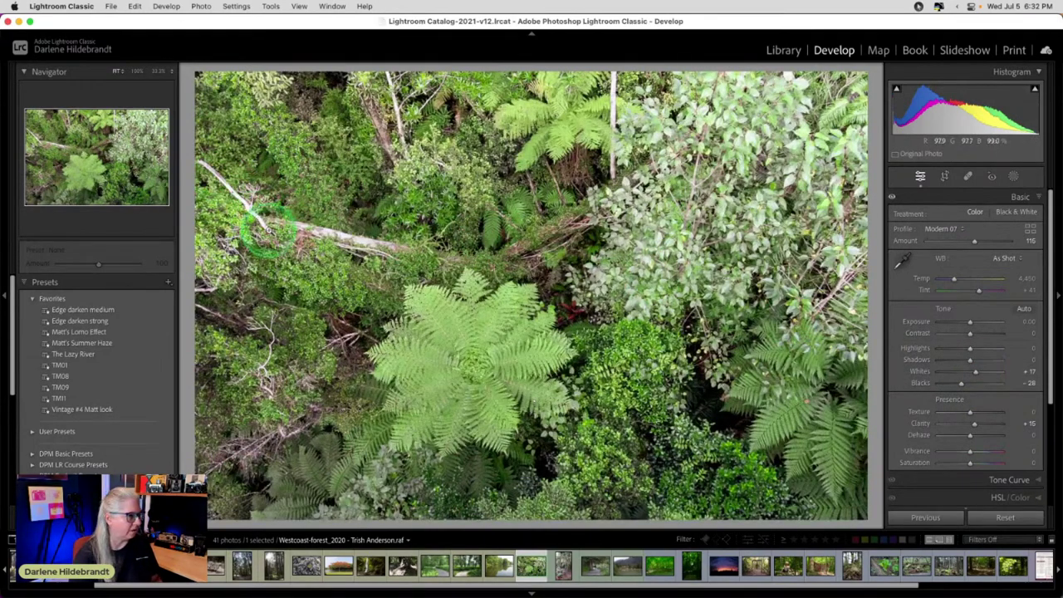
left_click_drag(956, 343, 967, 351)
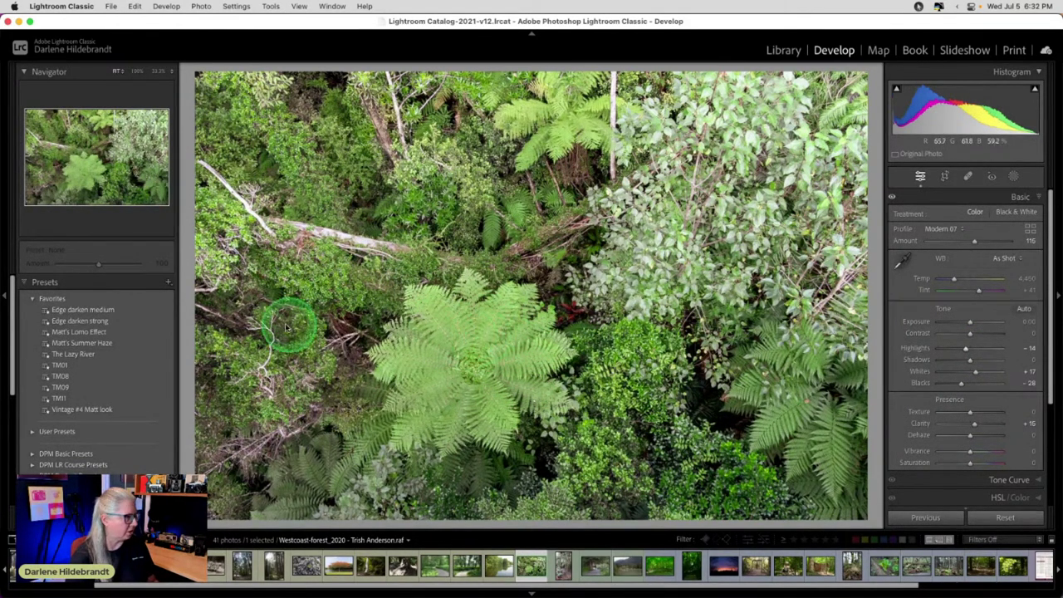
Apply the Edge darken medium preset and compare the photo with and without the vignette
left_click(90, 312)
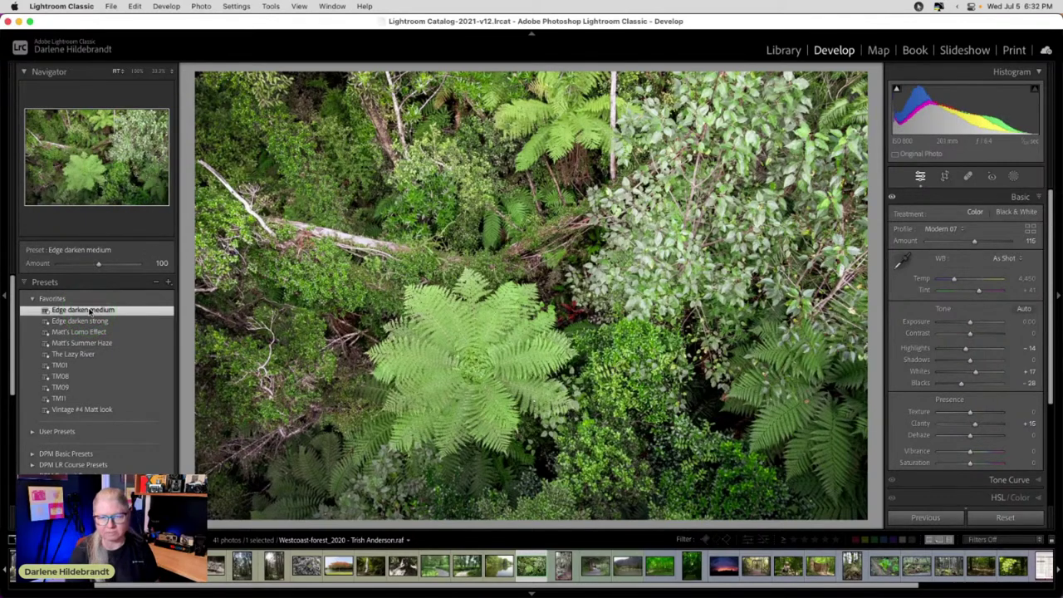
left_click(947, 355)
scroll(947, 359, "down", 5)
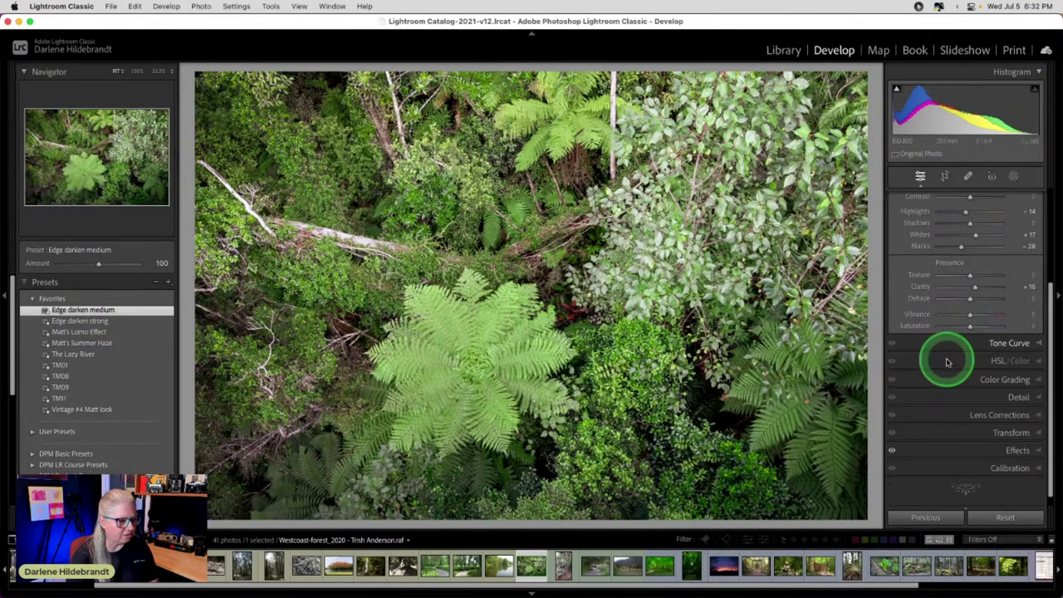
left_click(1003, 438)
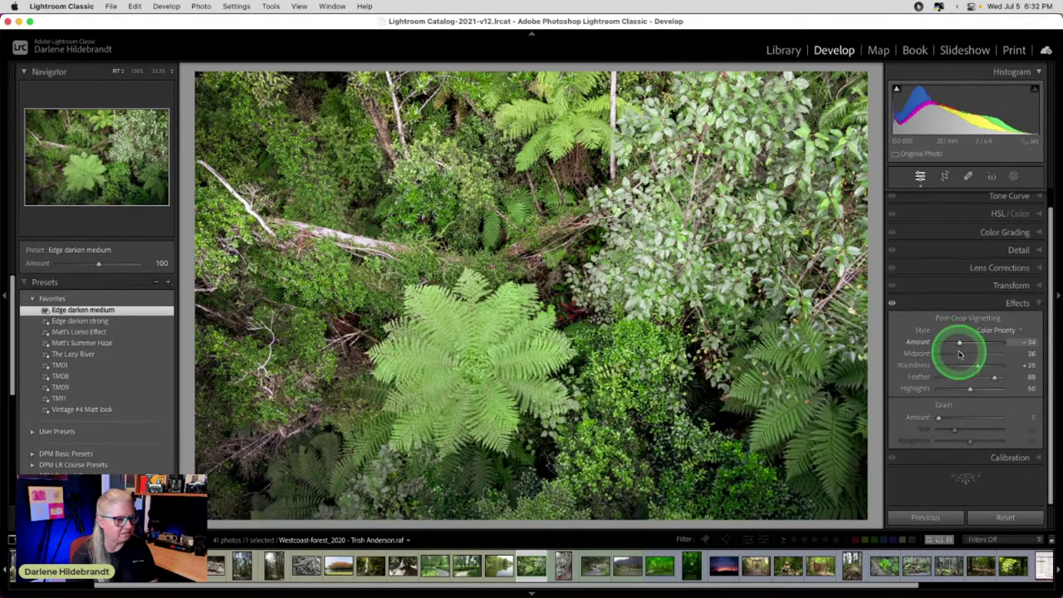
left_click(892, 302)
left_click(892, 302)
left_click(892, 303)
left_click(892, 302)
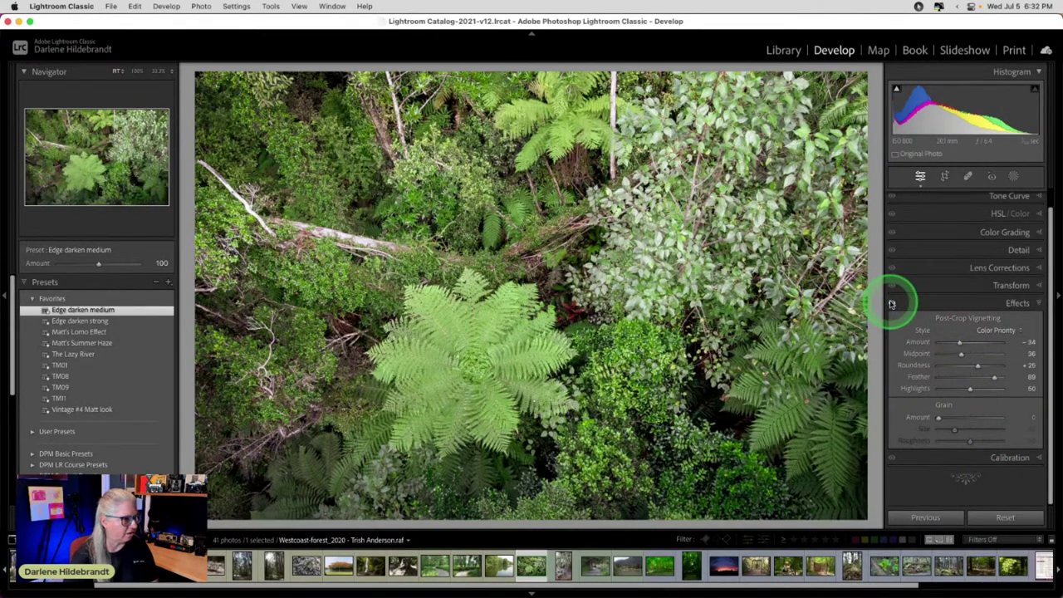
Tune the vignette to Amount -26, Midpoint 27, Roundness +37, Feather 91, Highlights 16
left_click_drag(917, 375, 886, 374)
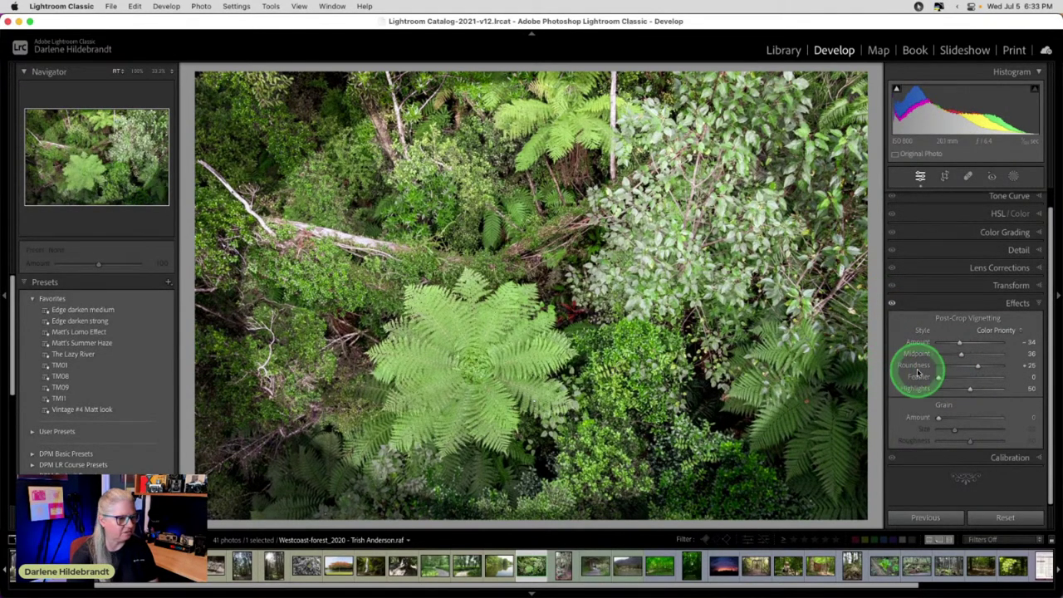
left_click_drag(975, 367, 981, 366)
left_click_drag(961, 354, 996, 376)
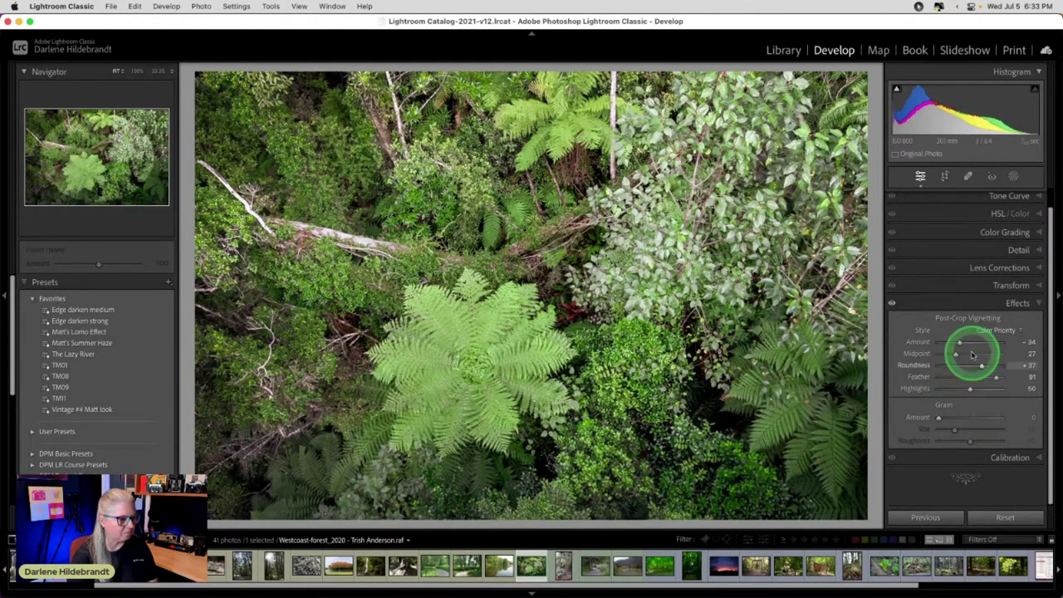
left_click_drag(960, 344, 962, 343)
left_click_drag(954, 388, 947, 386)
left_click(892, 304)
left_click(892, 304)
left_click(892, 304)
left_click(892, 304)
key("j")
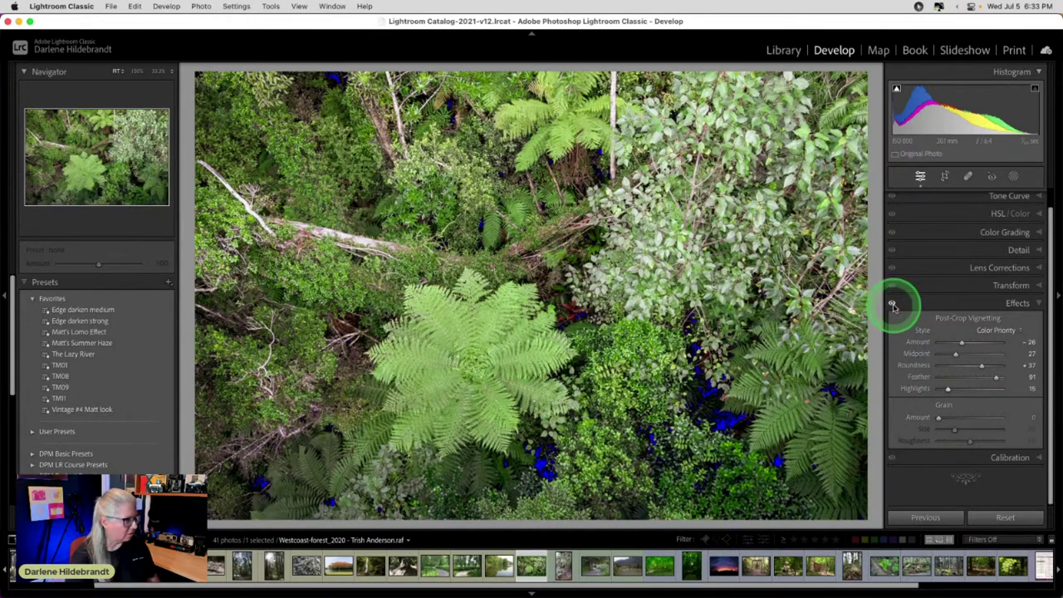
key("j")
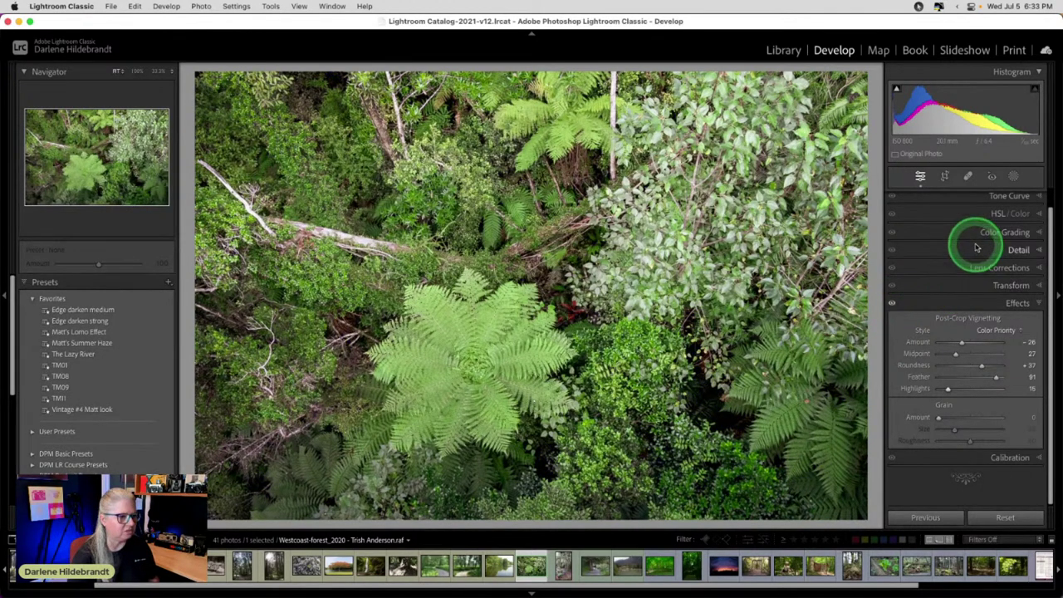
scroll(977, 247, "up", 3)
Raise Whites to +39 while previewing whites and highlight clipping
left_click(1014, 202)
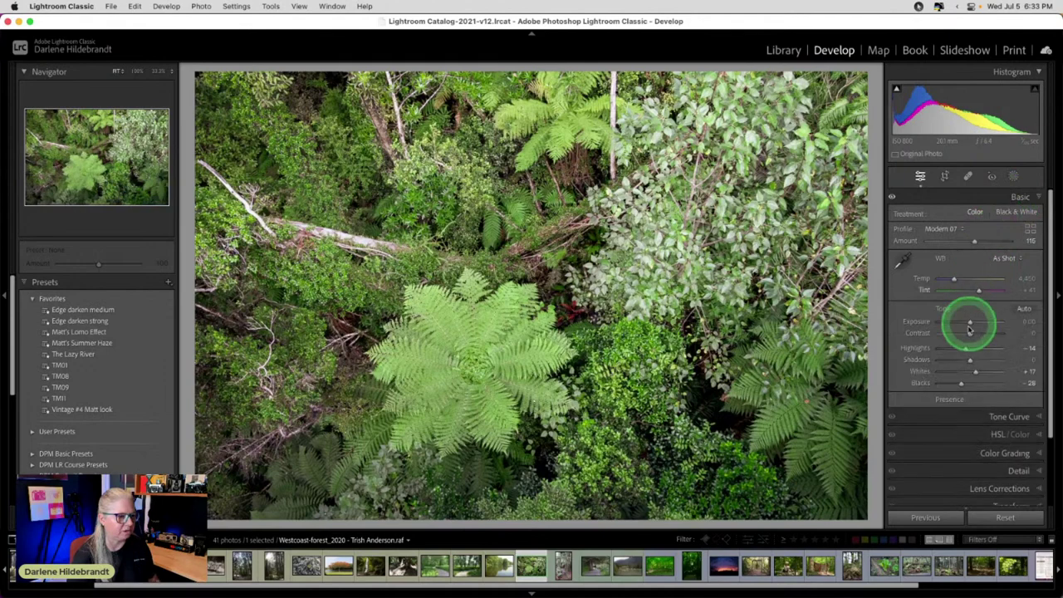
left_click(977, 373, "alt")
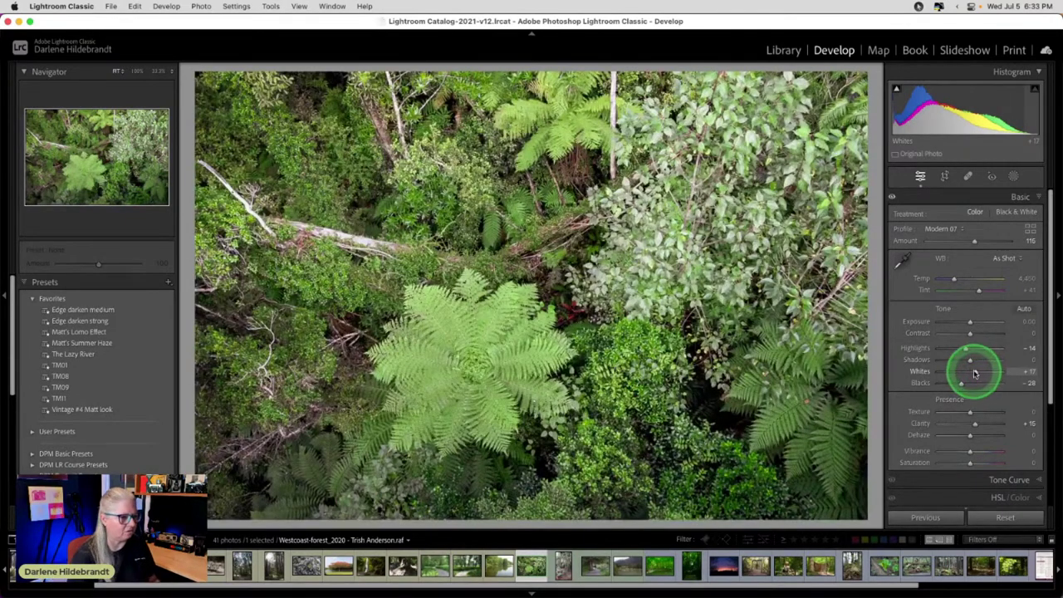
left_click(975, 372, "alt")
left_click_drag(976, 373, 972, 349)
left_click(966, 349, "alt")
left_click(972, 349, "alt")
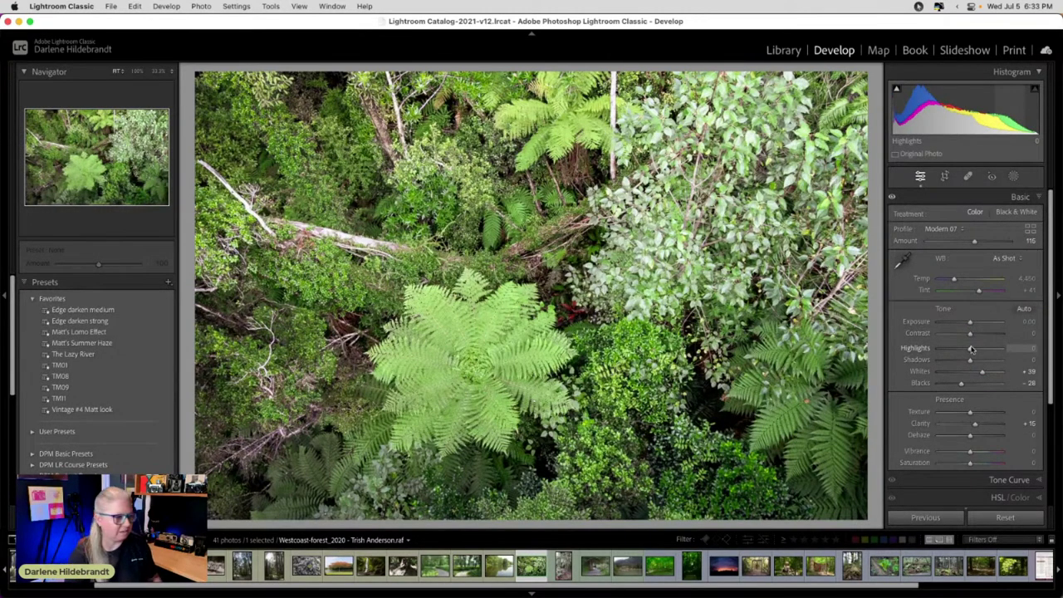
Set Highlights to 0, then try lowering Contrast and reset it to 0
left_click(931, 384)
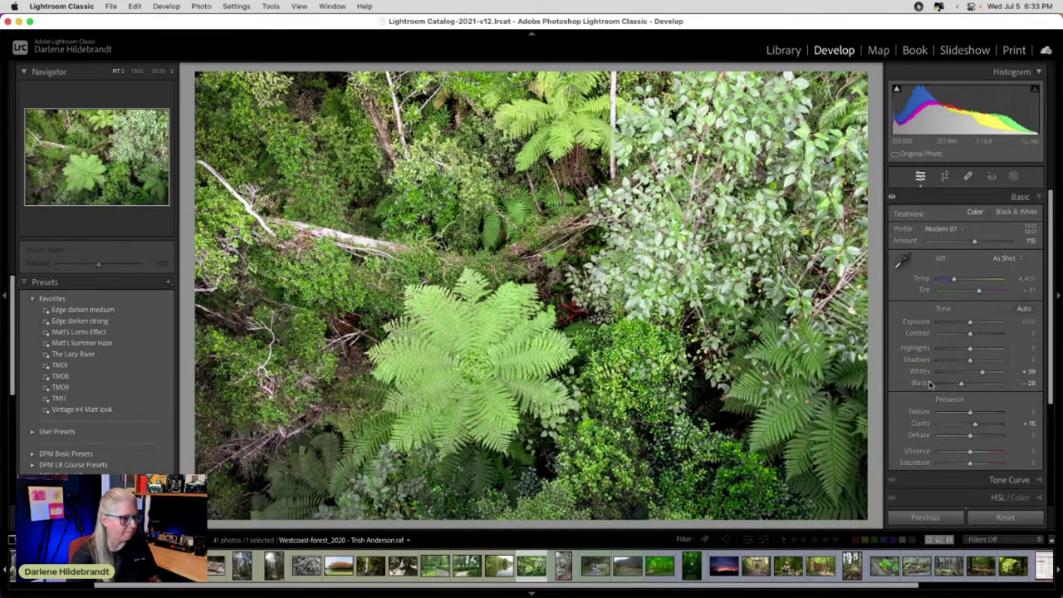
left_click(935, 327)
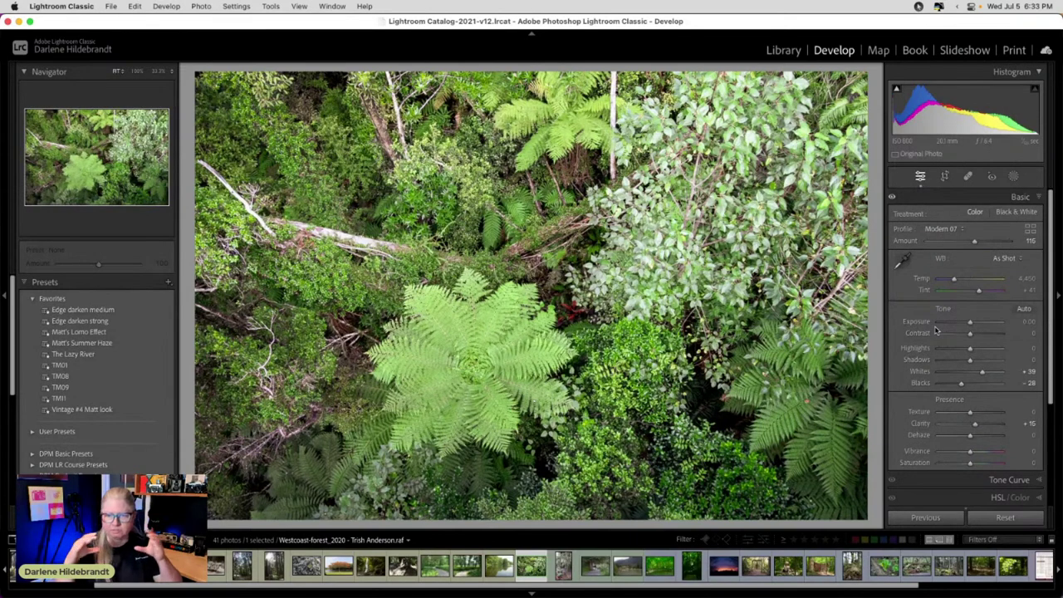
left_click_drag(937, 332, 970, 335)
mouse_move(996, 333)
left_mouse_down()
mouse_move(942, 333)
mouse_move(1014, 323)
mouse_move(976, 325)
mouse_move(978, 338)
left_mouse_up()
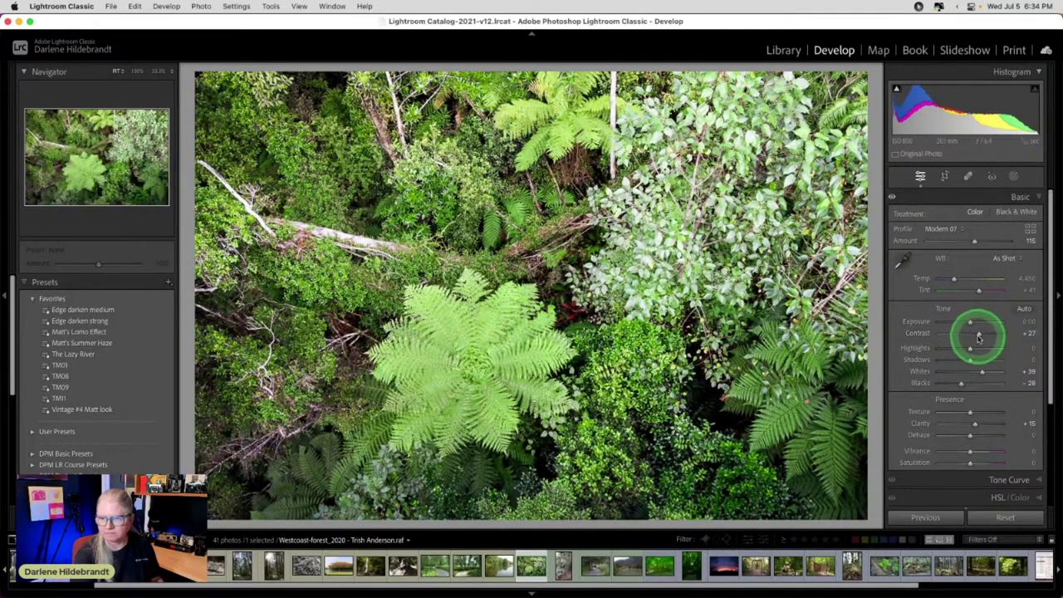
double_click(979, 336)
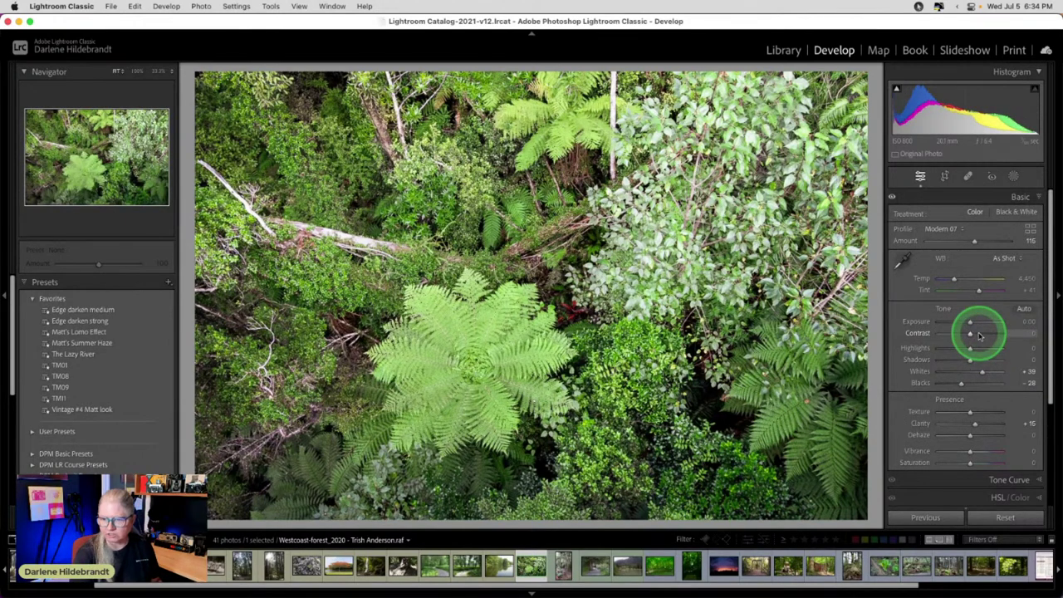
scroll(977, 332, "down", 3)
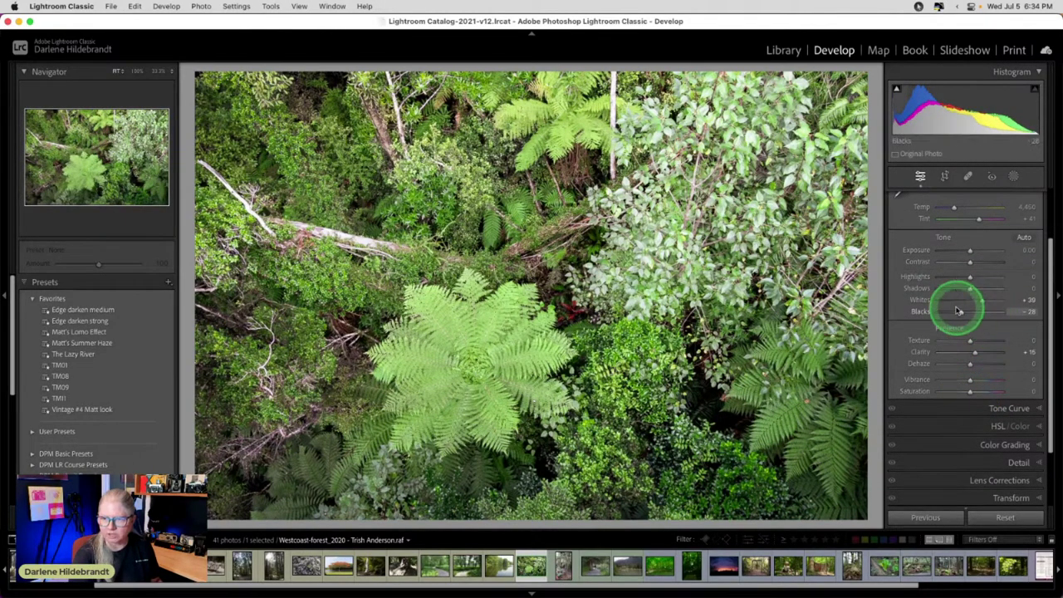
left_click(962, 314, "alt")
left_click_drag(962, 313, 961, 312)
scroll(983, 407, "down", 3)
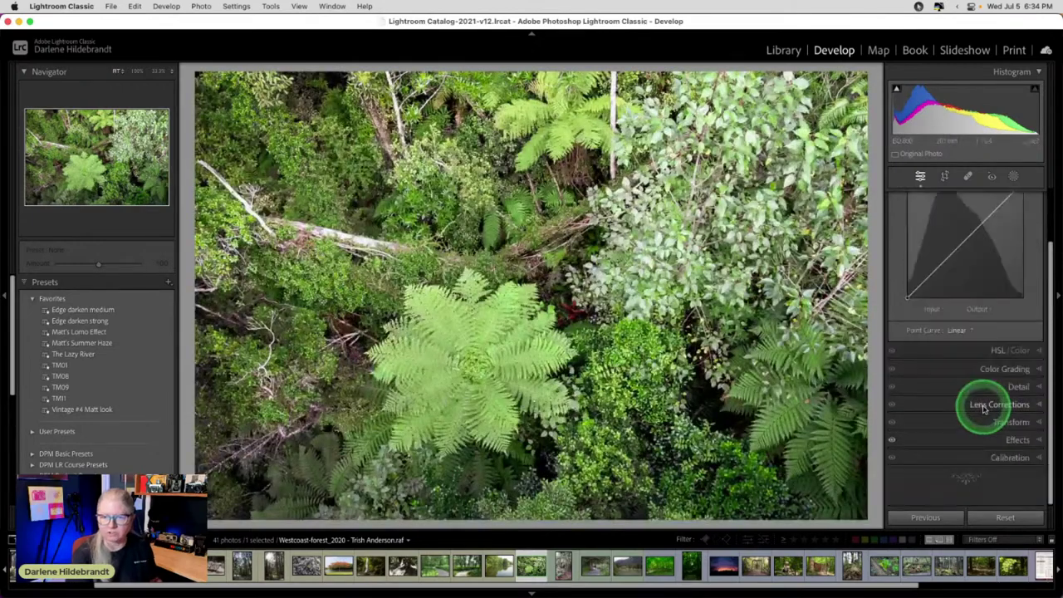
scroll(984, 407, "up", 2)
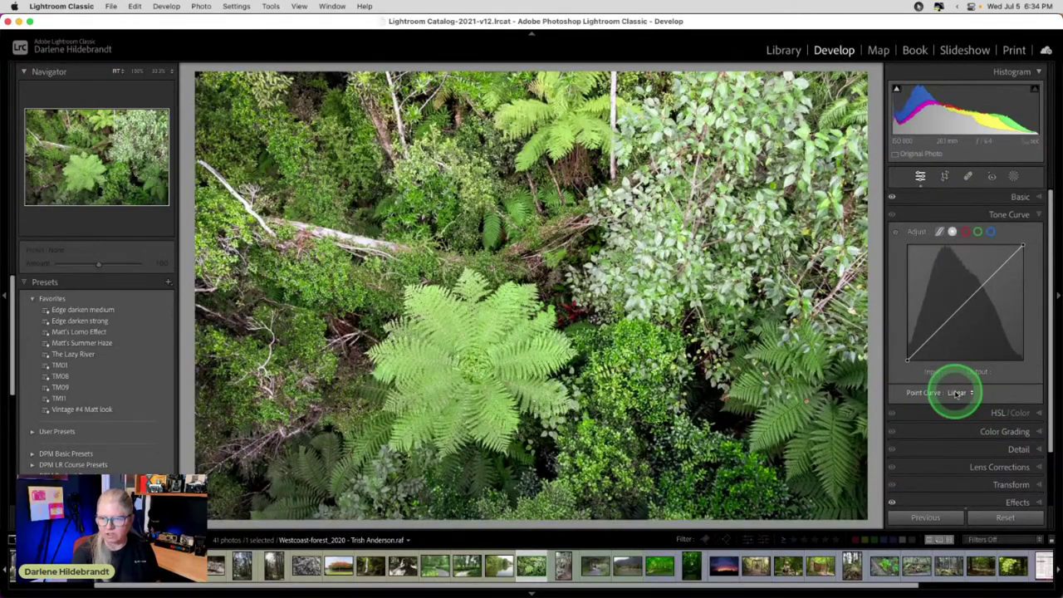
left_click(957, 393)
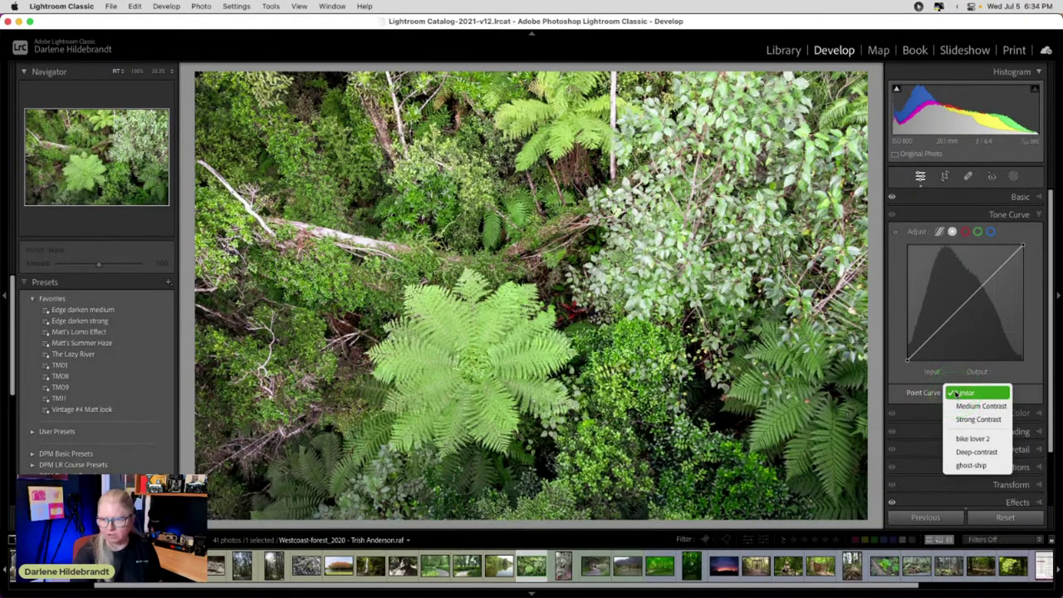
left_click(966, 406)
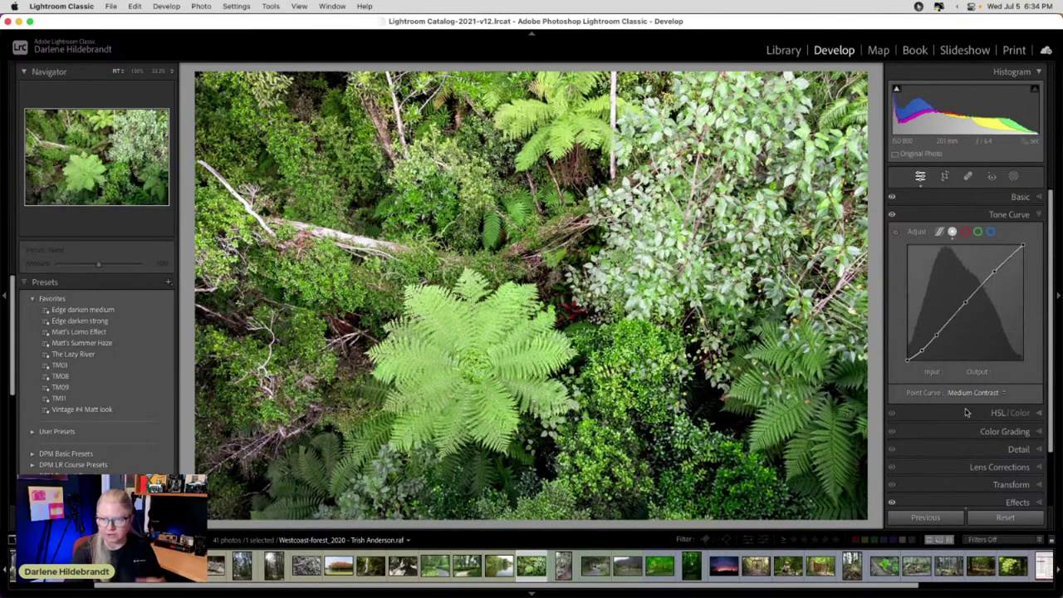
mouse_move(974, 306)
left_mouse_down()
mouse_move(928, 346)
mouse_move(981, 320)
left_mouse_up()
key("super+z")
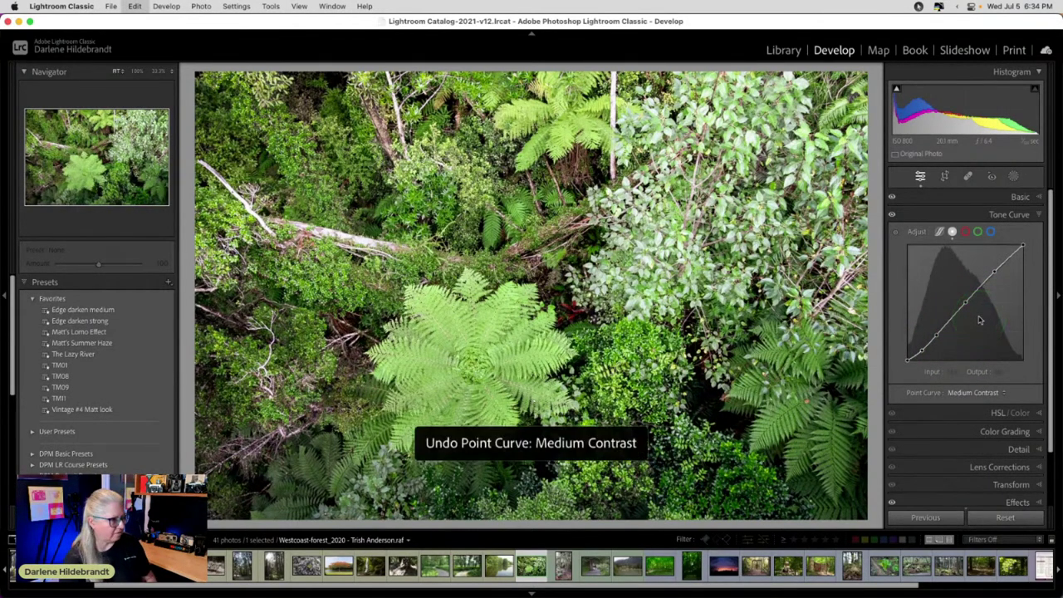
mouse_move(980, 320)
left_mouse_down()
mouse_move(944, 256)
mouse_move(939, 231)
mouse_move(952, 233)
left_mouse_up()
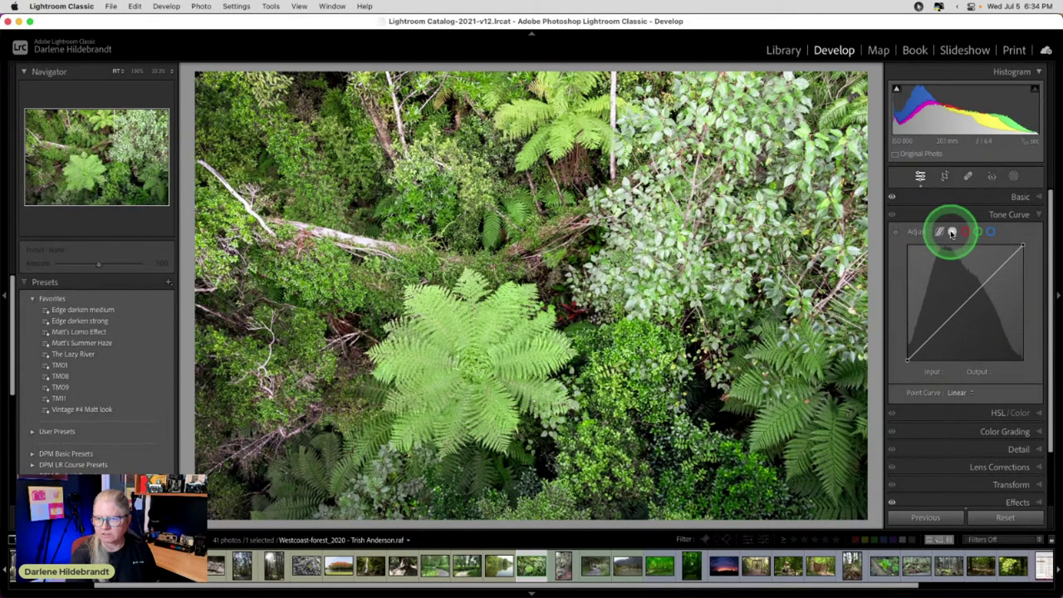
left_click(938, 231)
mouse_move(963, 290)
left_mouse_down()
mouse_move(975, 273)
mouse_move(992, 308)
mouse_move(972, 274)
mouse_move(980, 292)
left_mouse_up()
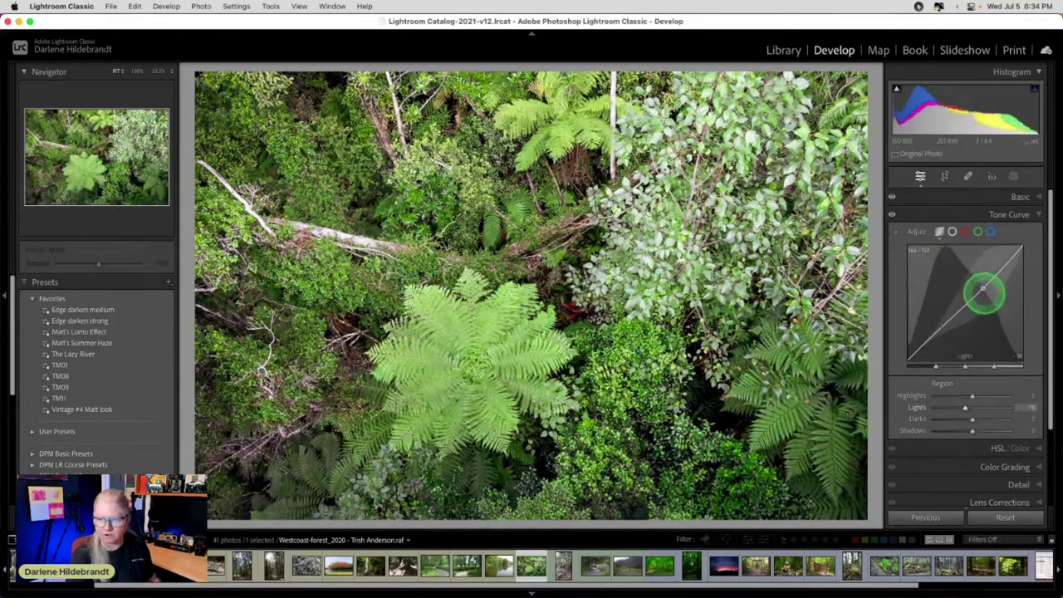
key("super+z")
left_click(952, 232)
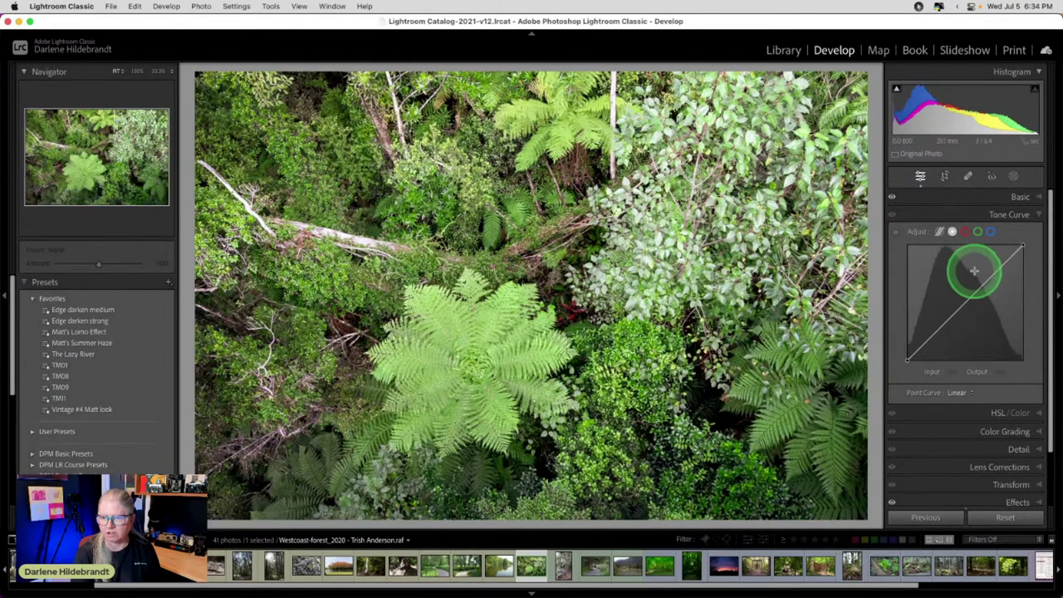
Build an S-shaped point curve with a shadow point at input 86, output 72 and lifted highlights
left_click_drag(987, 285, 988, 277)
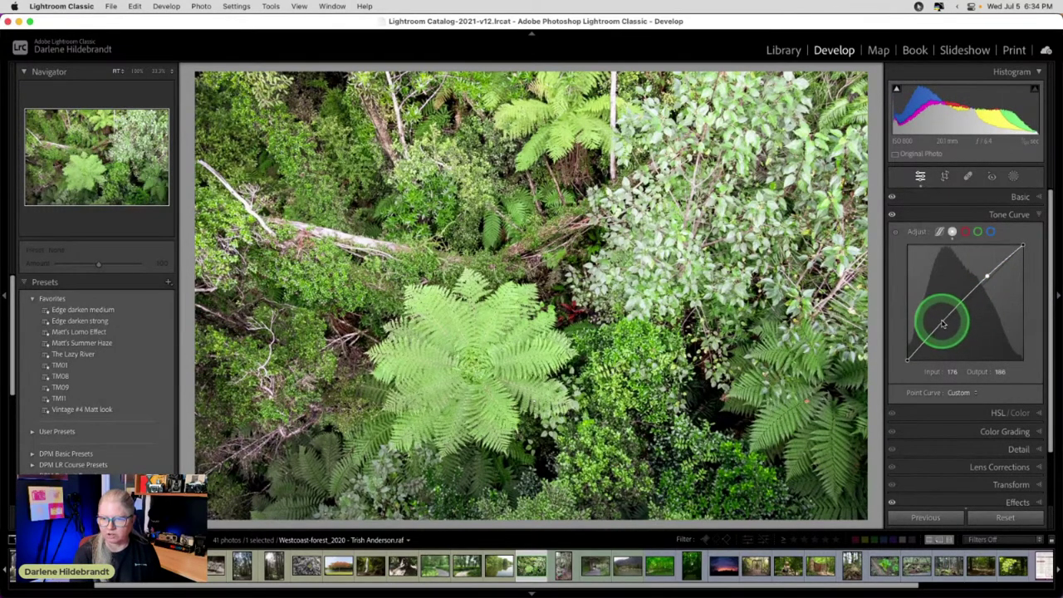
left_click_drag(942, 323, 949, 330)
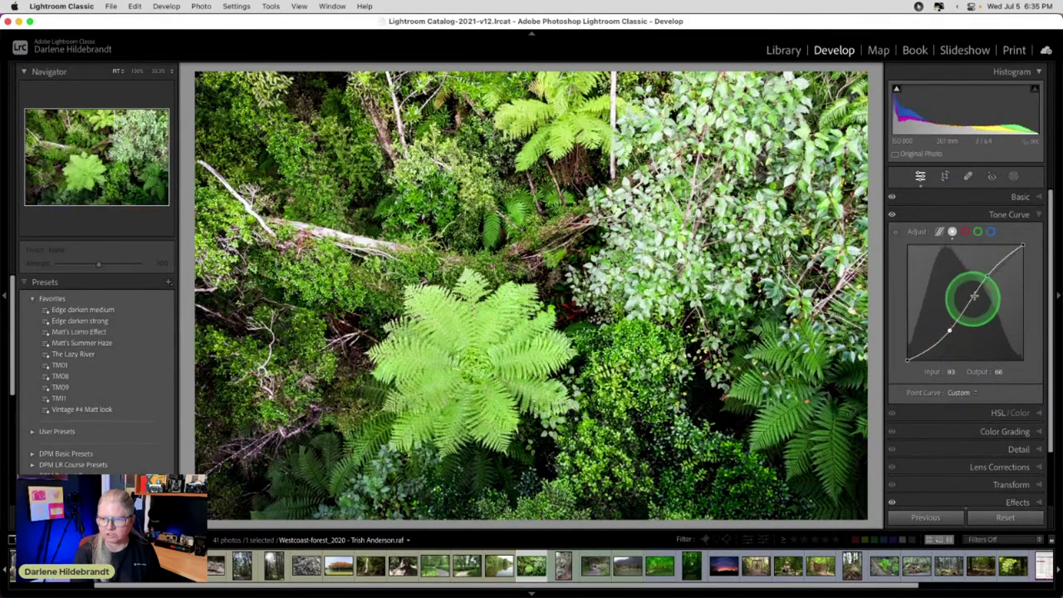
left_click_drag(987, 276, 983, 272)
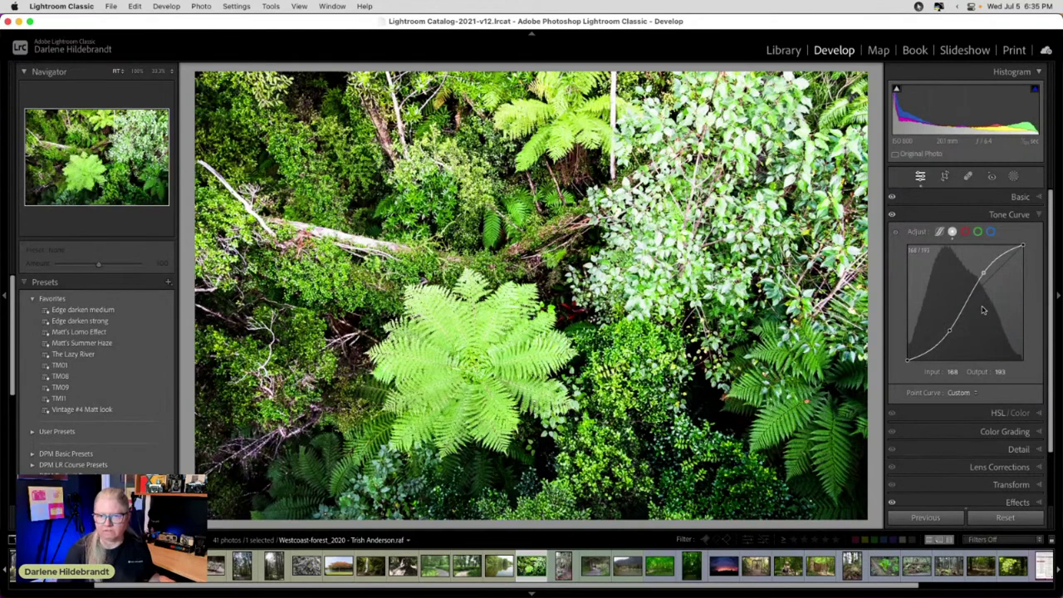
left_click(983, 276)
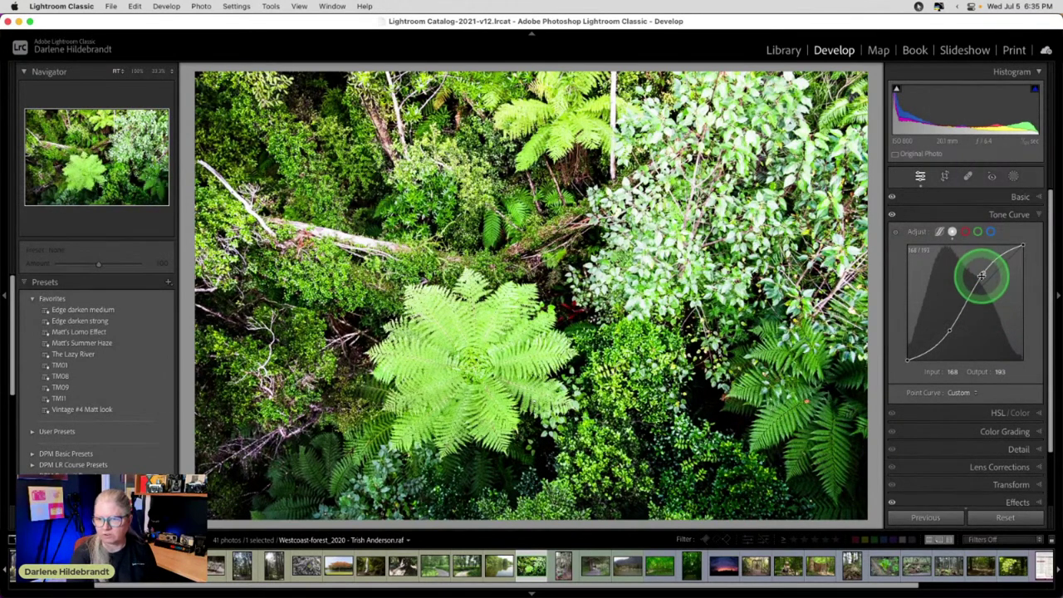
key("j")
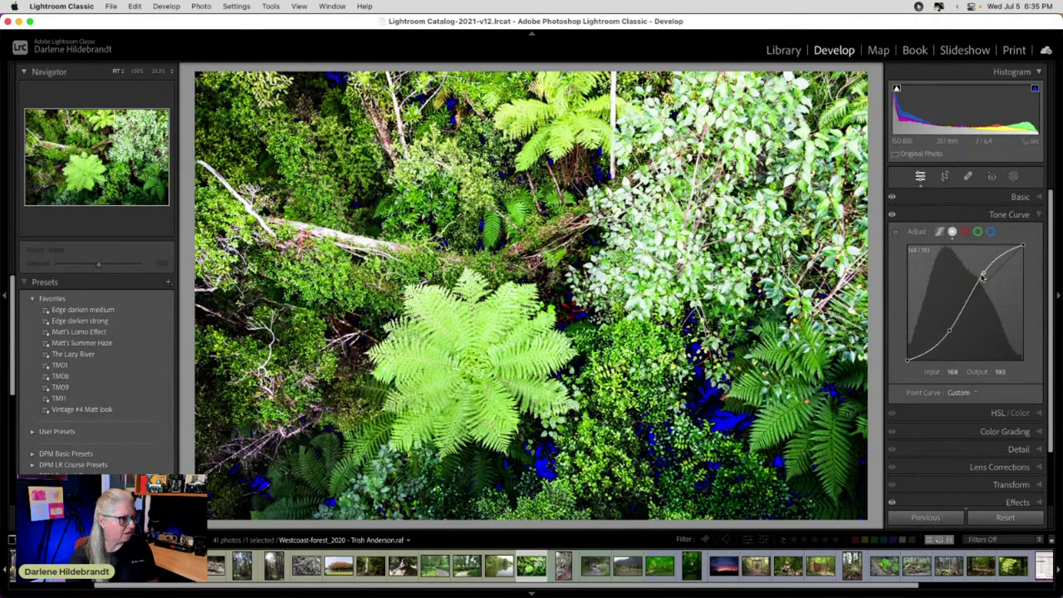
key("j")
left_click(983, 276)
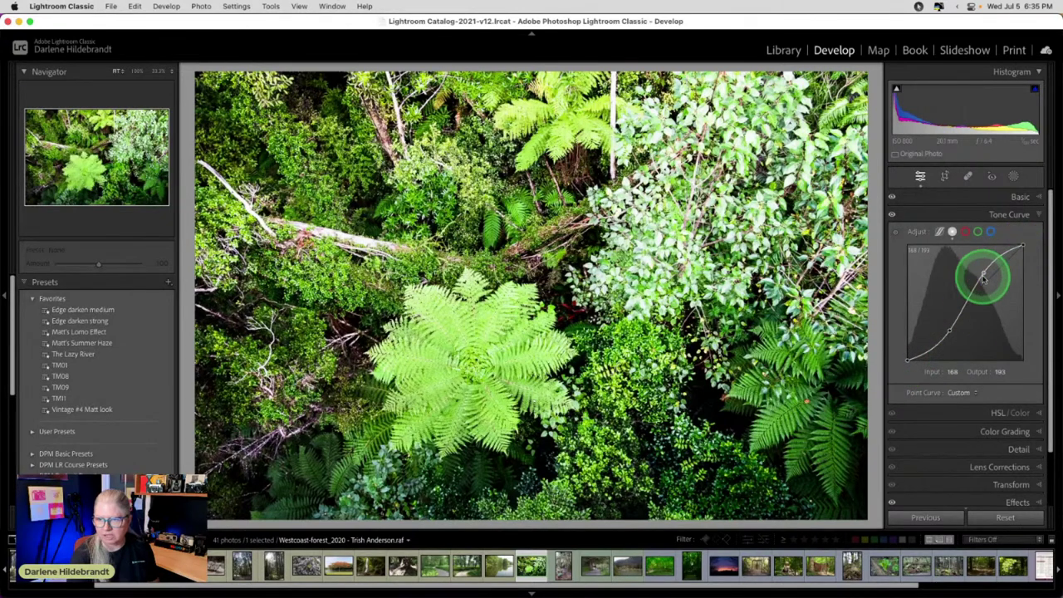
left_click_drag(984, 274, 987, 280)
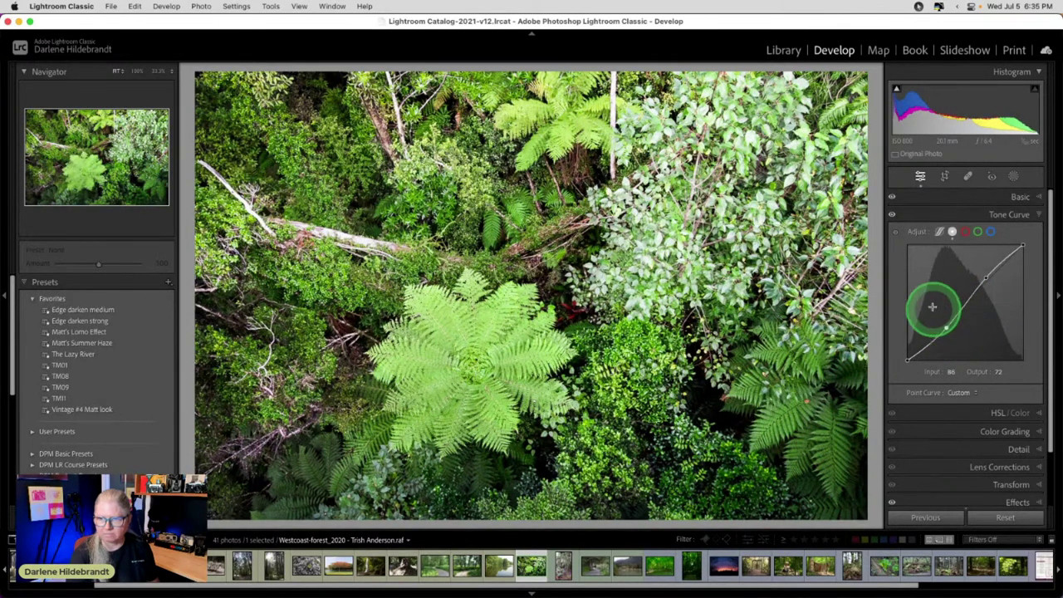
Toggle the tone curve off and on to compare before and after
left_click(891, 215)
left_click(891, 215)
left_click(891, 215)
left_click(892, 215)
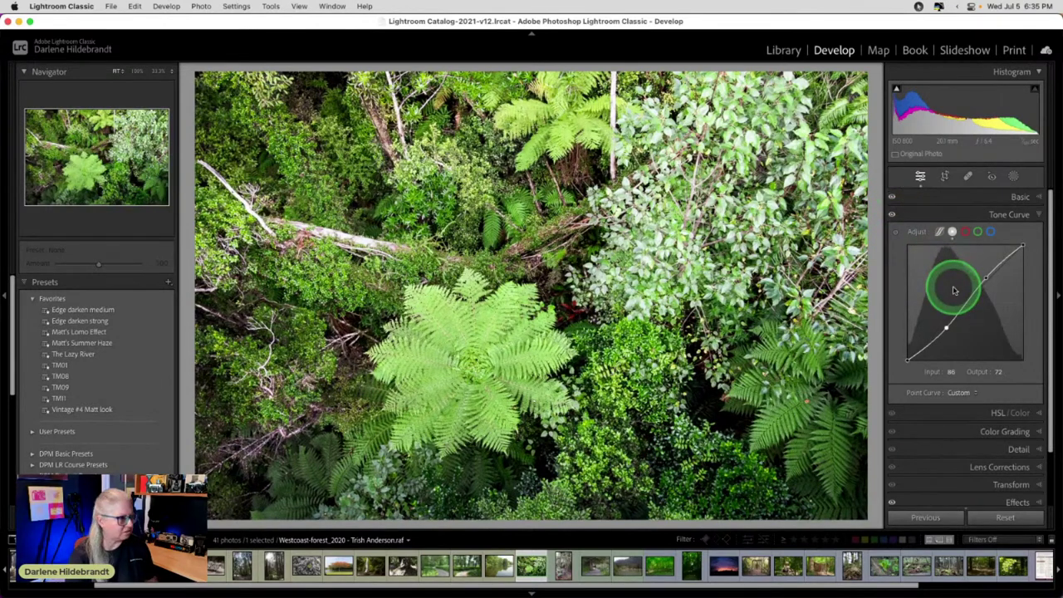
left_click(1020, 197)
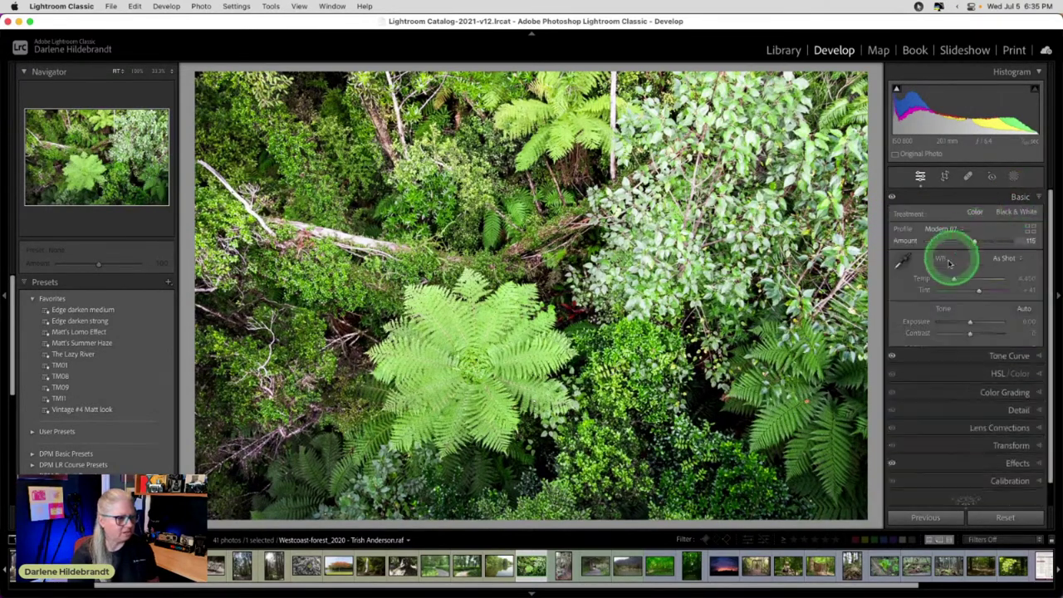
Try the Temp slider, reset white balance to As Shot, then enter Temp 5500
left_click_drag(955, 281, 956, 280)
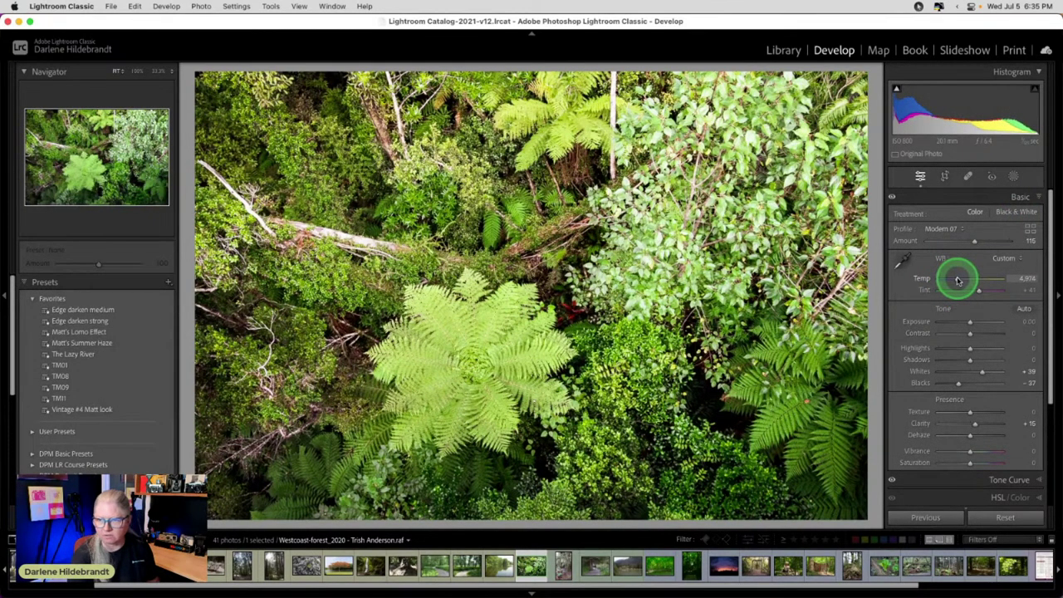
left_click_drag(958, 281, 953, 279)
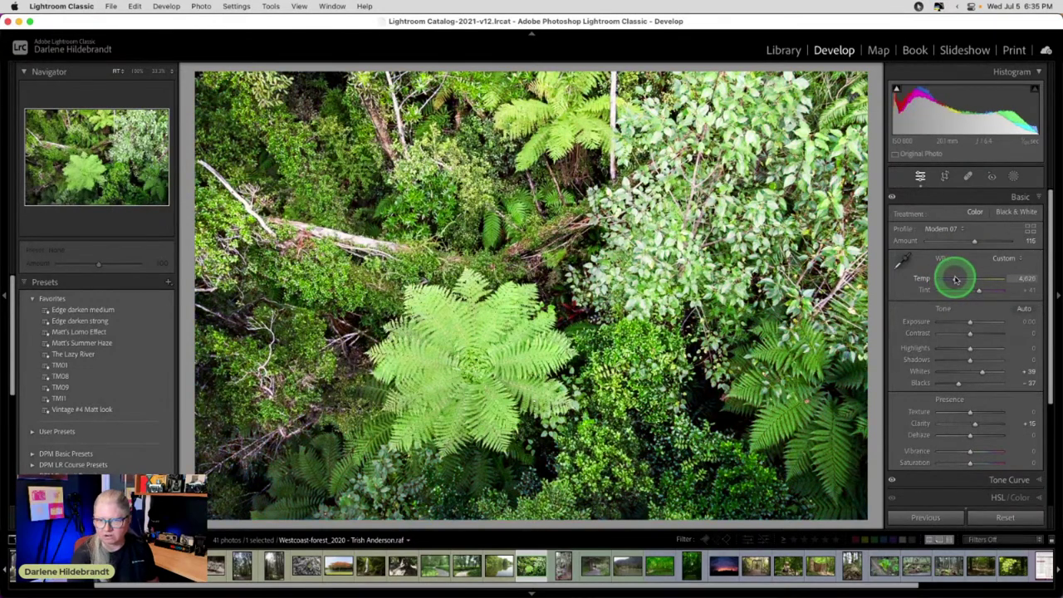
left_click(1003, 258)
left_click(1003, 152)
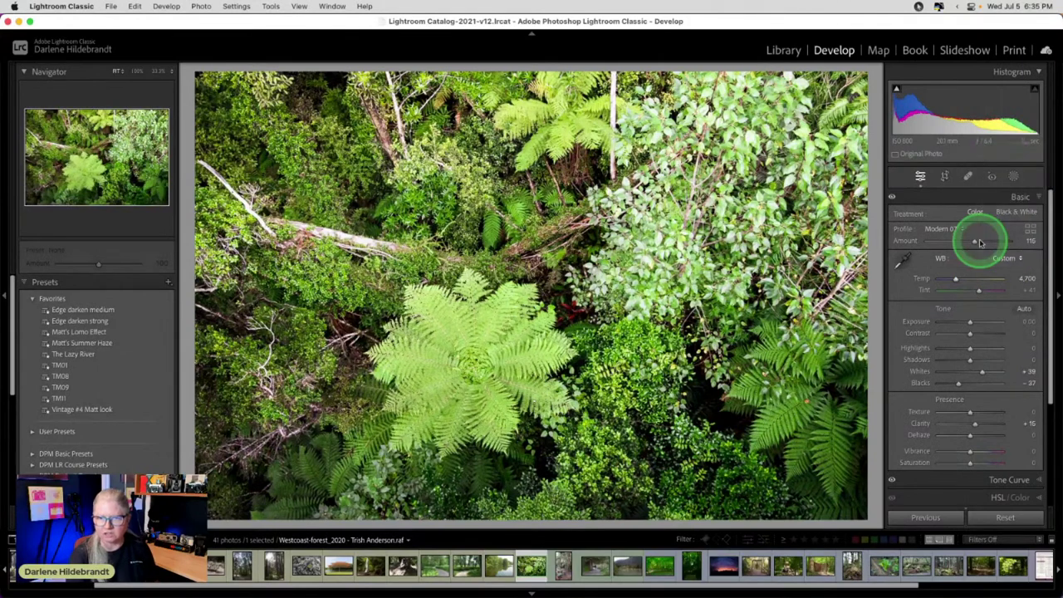
left_click(1018, 280)
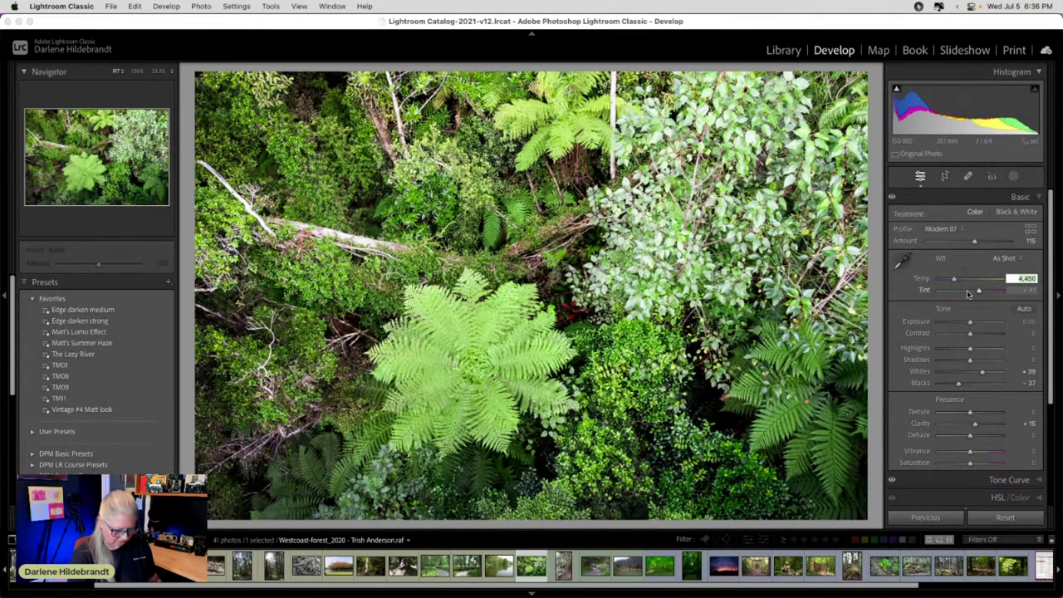
key("Return")
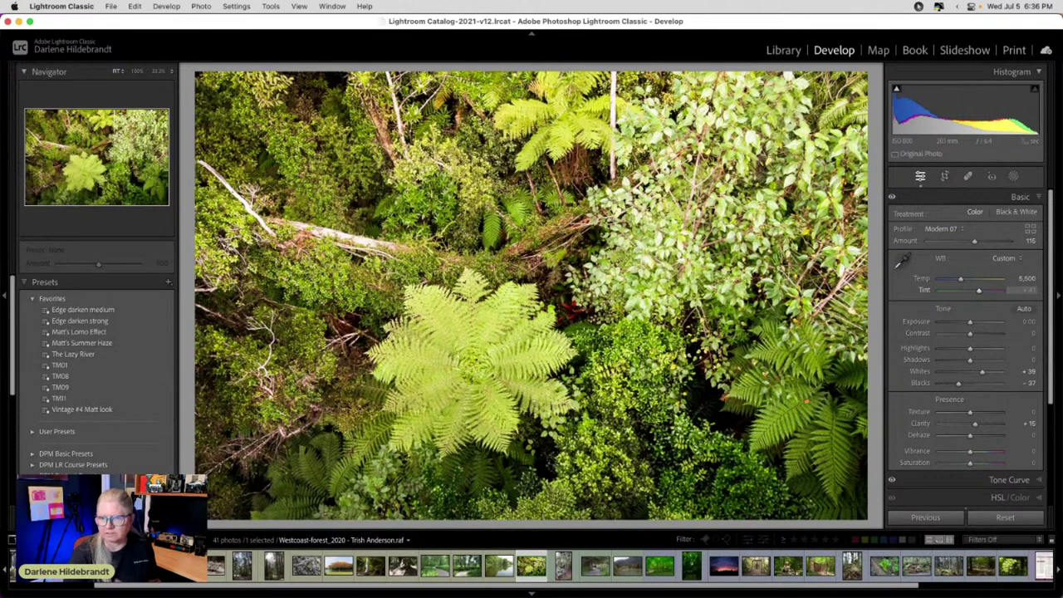
Apply the Daylight white balance preset and lower Tint to +5
left_click(1007, 258)
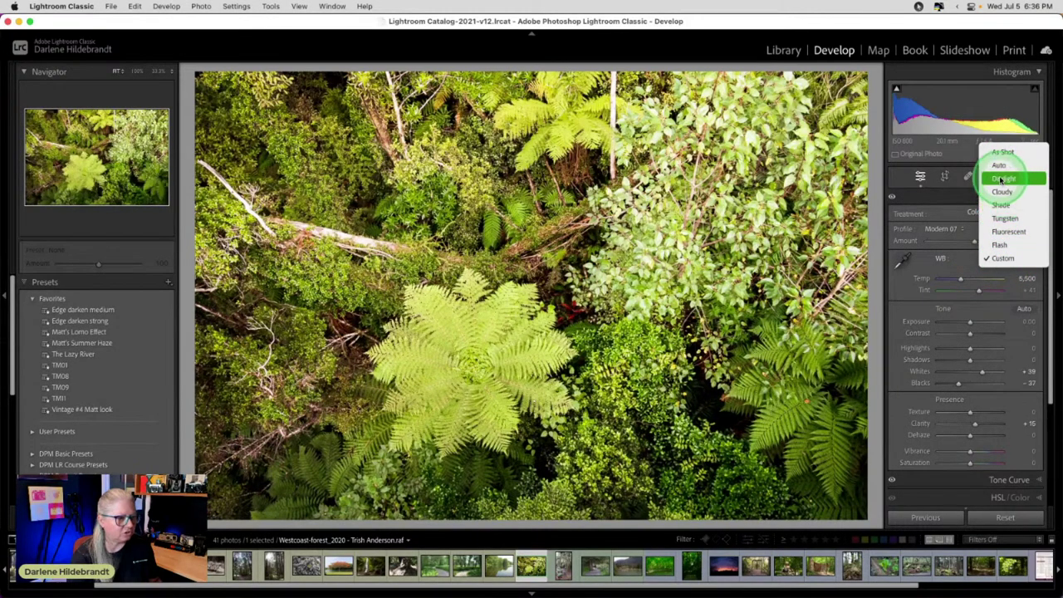
left_click(1000, 180)
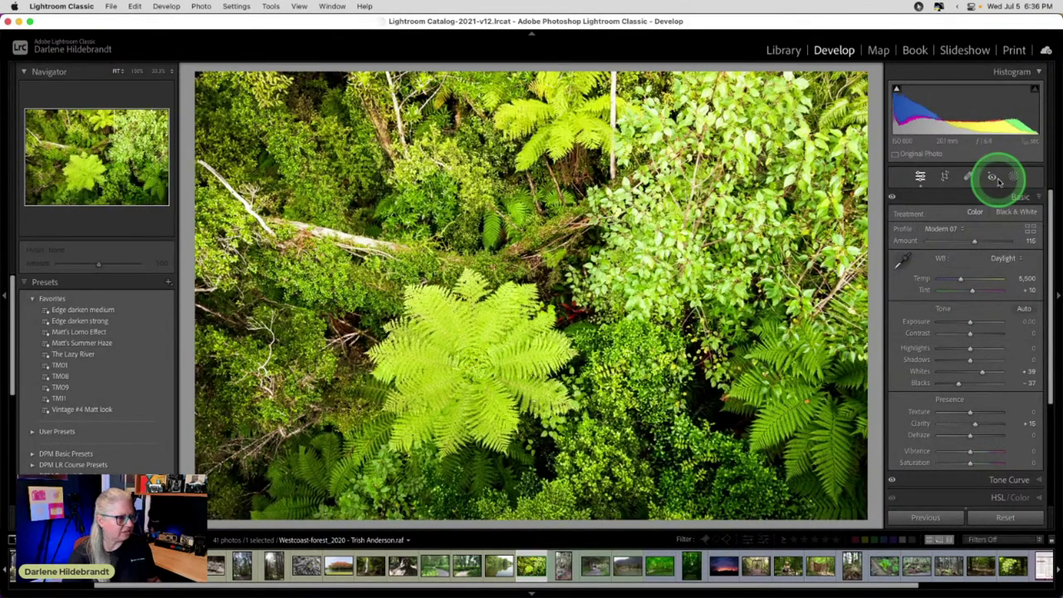
left_click(1020, 284)
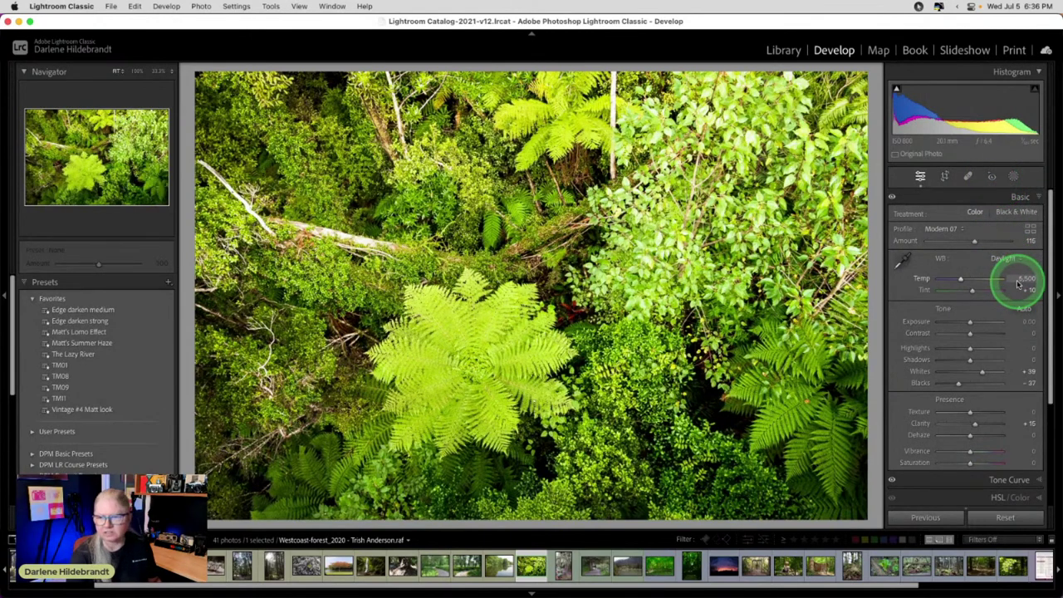
left_click(1020, 286)
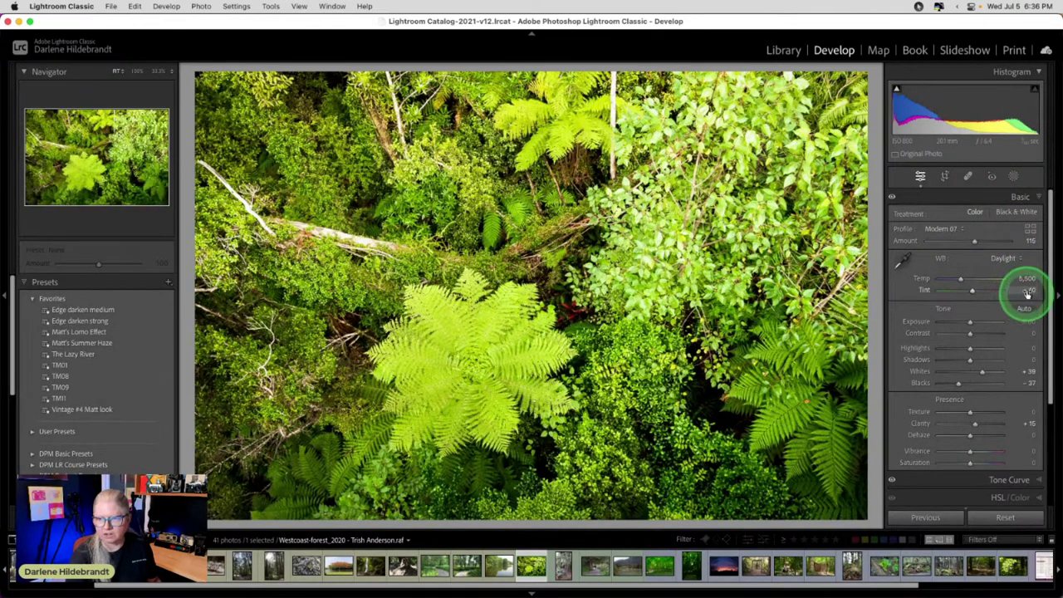
left_click(1009, 302)
left_click(1033, 296)
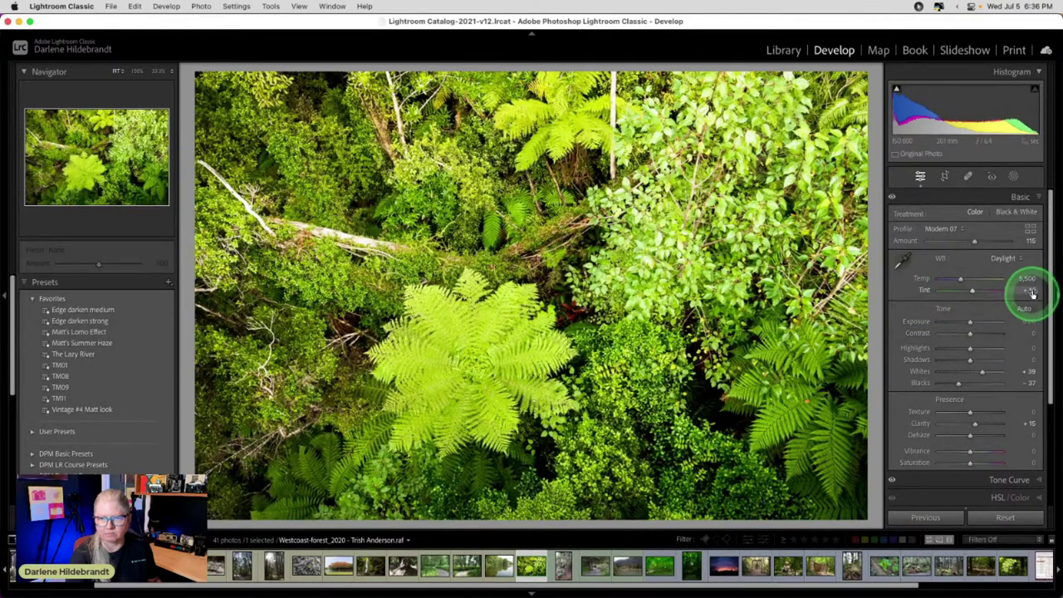
left_click_drag(1032, 296, 1030, 290)
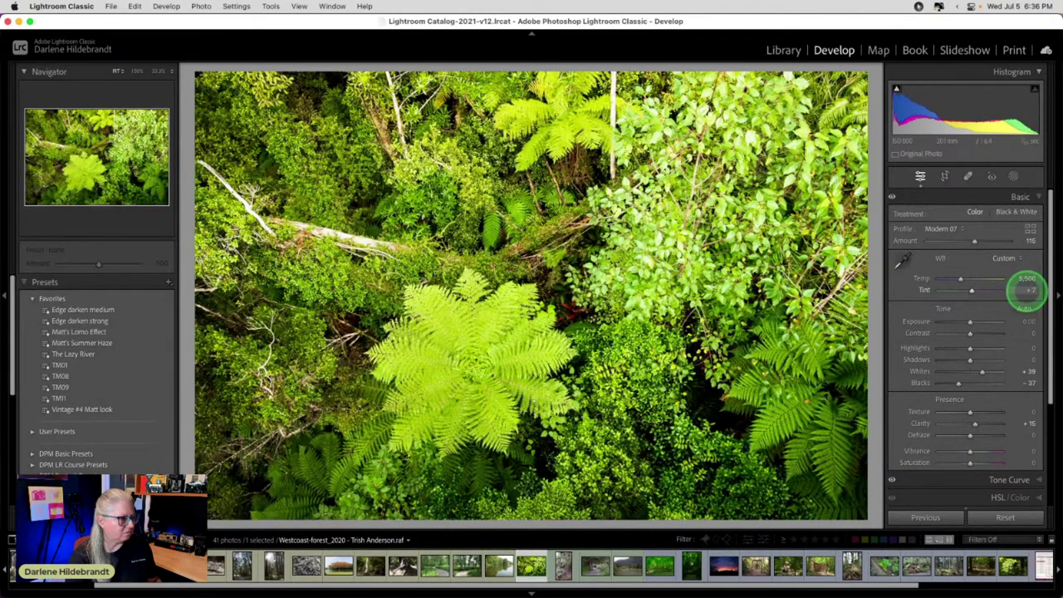
left_click_drag(1027, 290, 1022, 291)
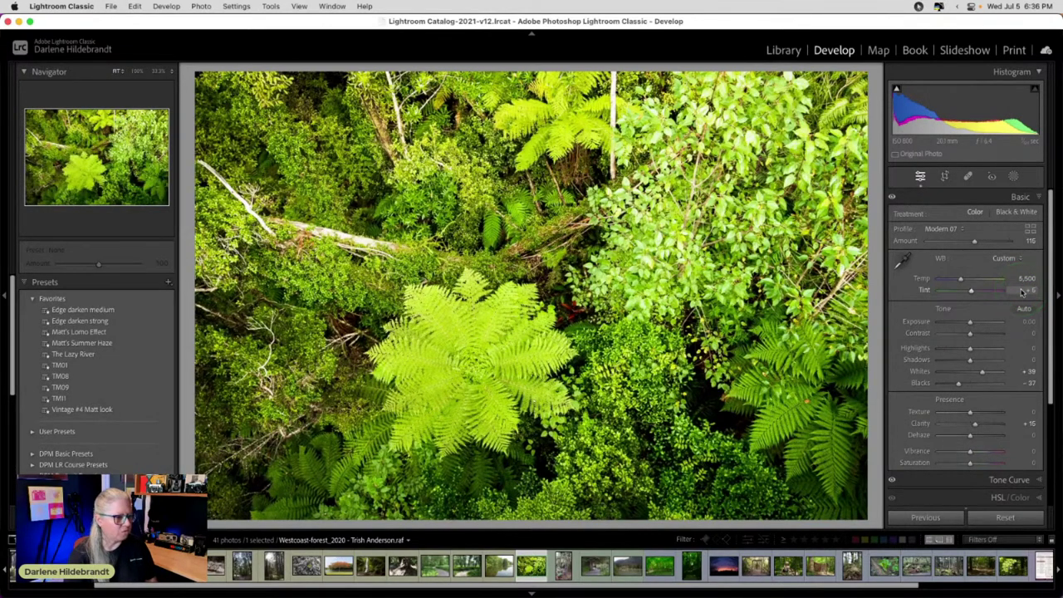
Lower Saturation to -11 and raise Blacks to -21 while previewing clipping
left_click_drag(934, 407, 934, 407)
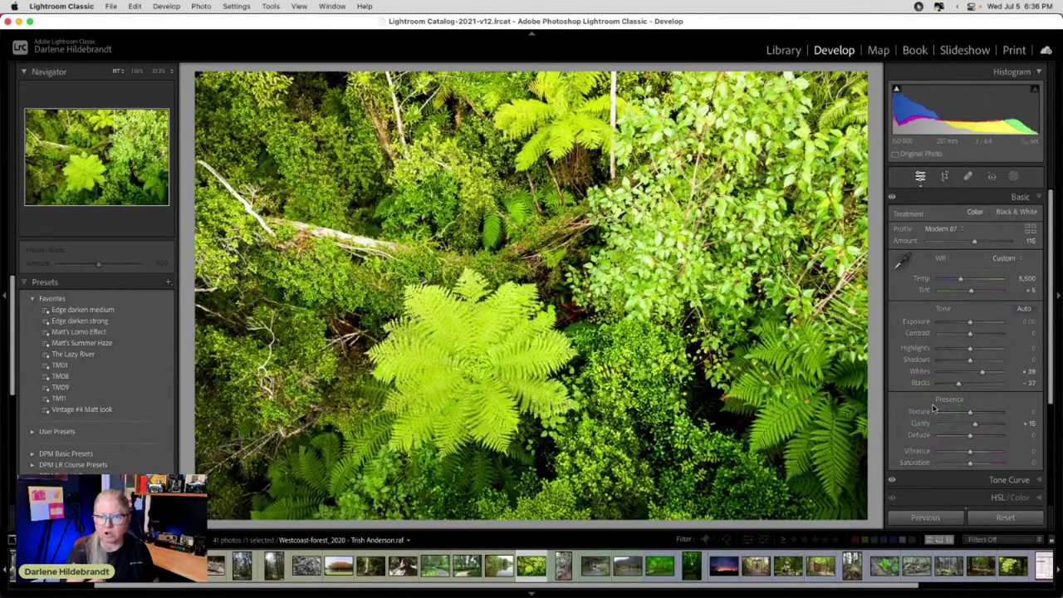
left_click_drag(956, 459, 967, 465)
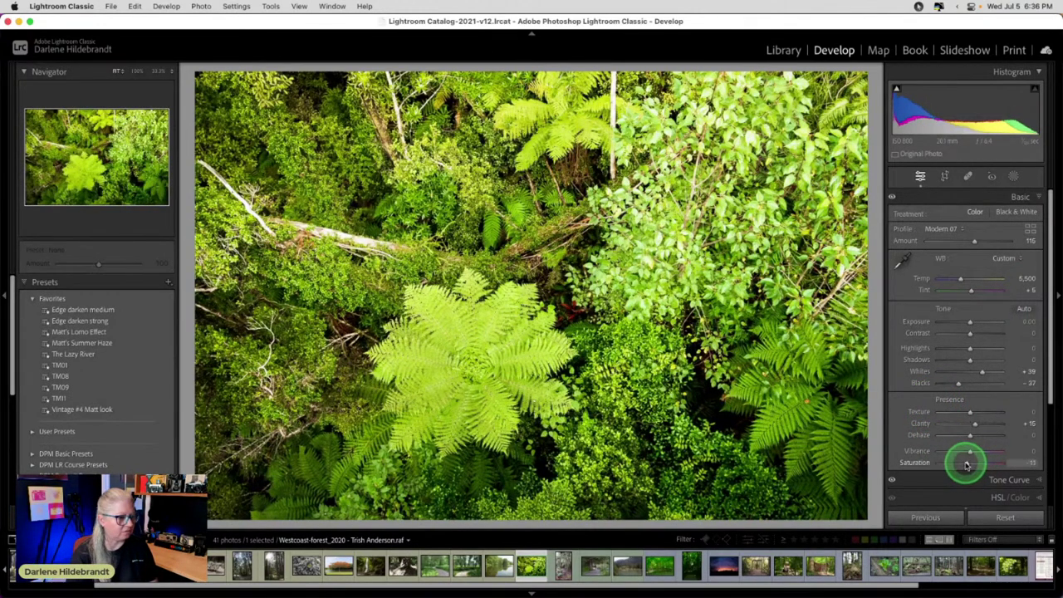
left_click_drag(959, 391, 961, 385)
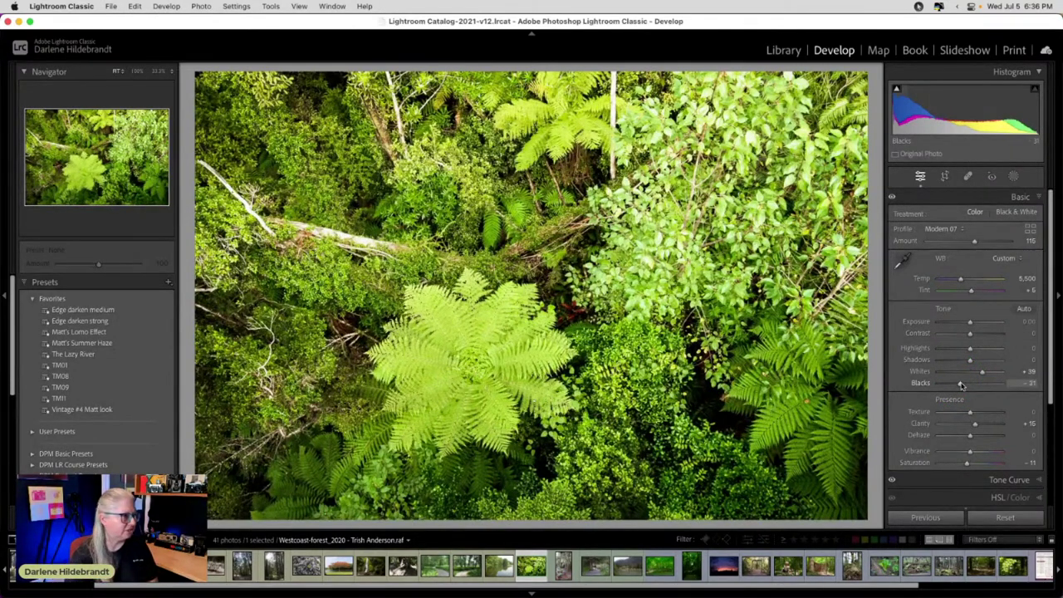
left_click(417, 382)
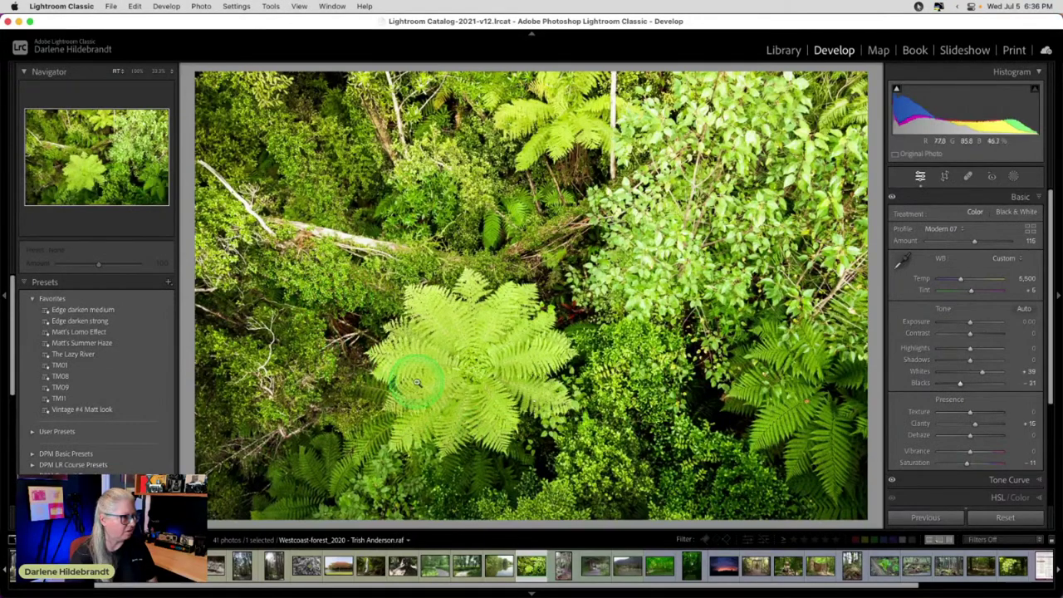
Try a Select Subject mask, dismiss the 'No subject detected' warning, and add a Radial Gradient mask
left_click(1012, 176)
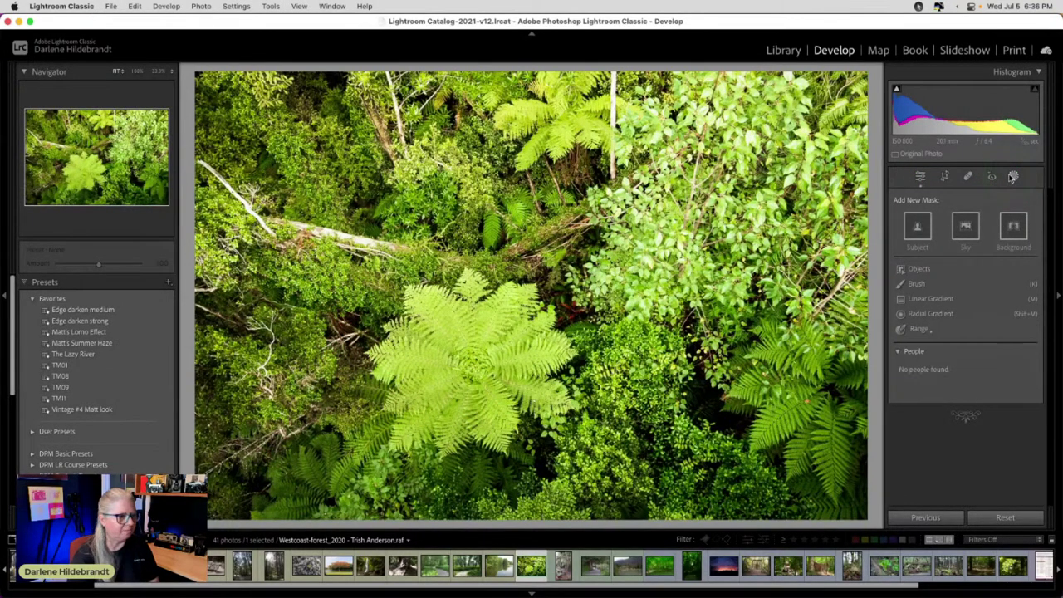
left_click(918, 226)
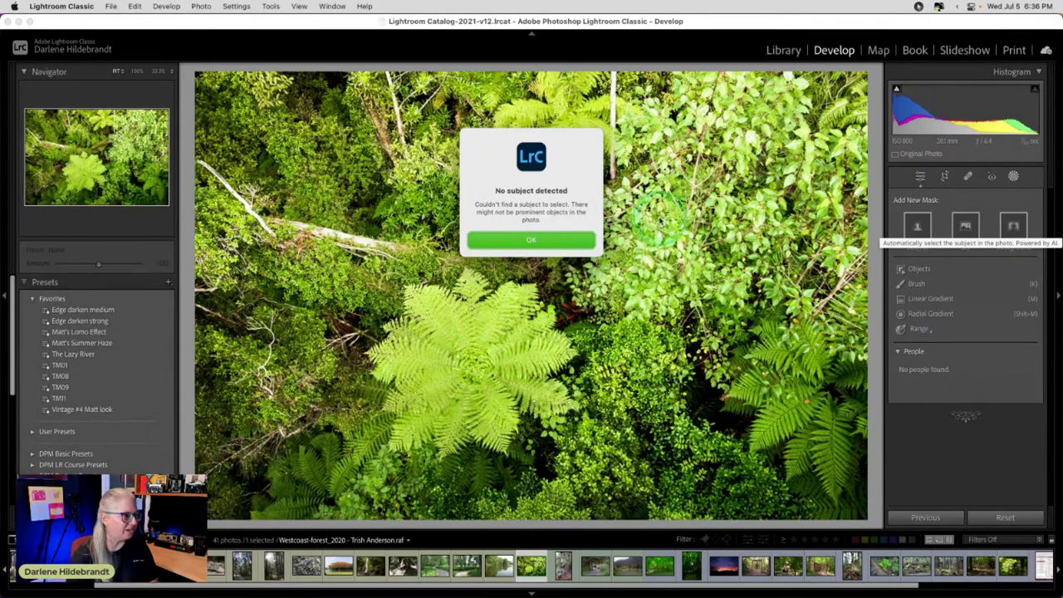
left_click(544, 241)
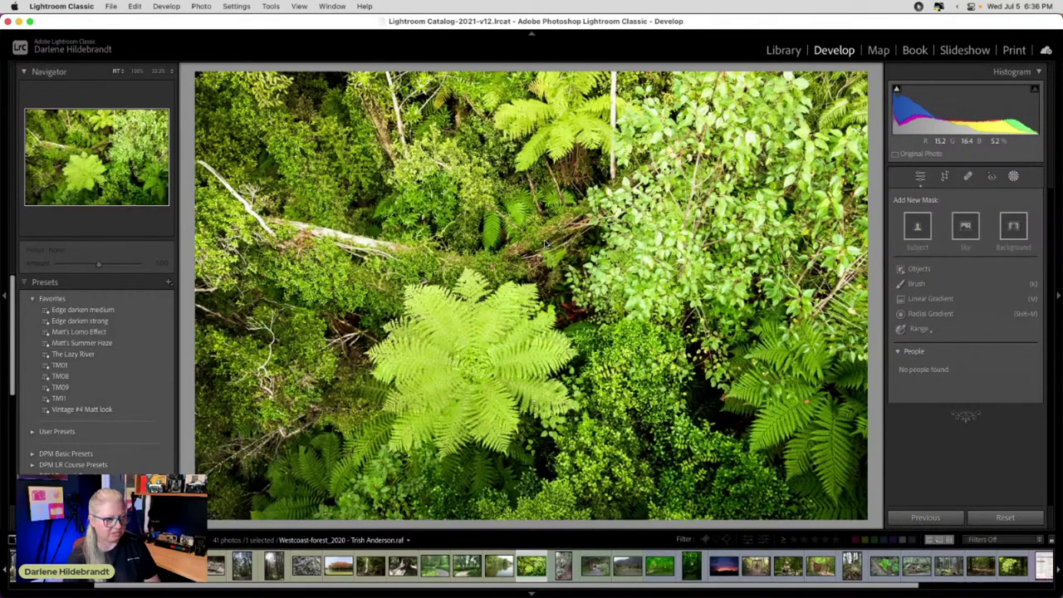
left_click(934, 328)
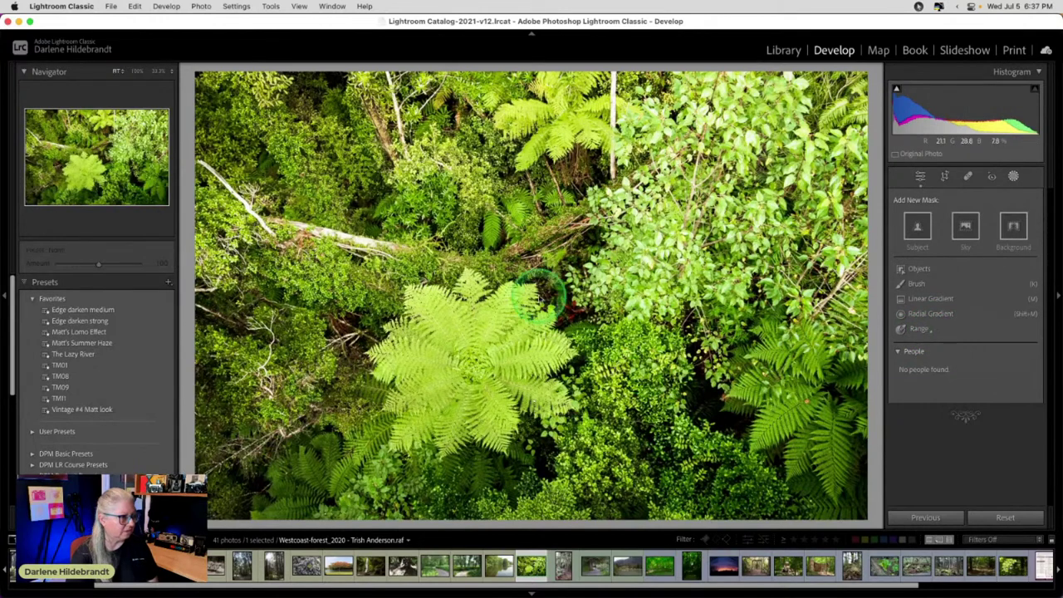
left_click(930, 313)
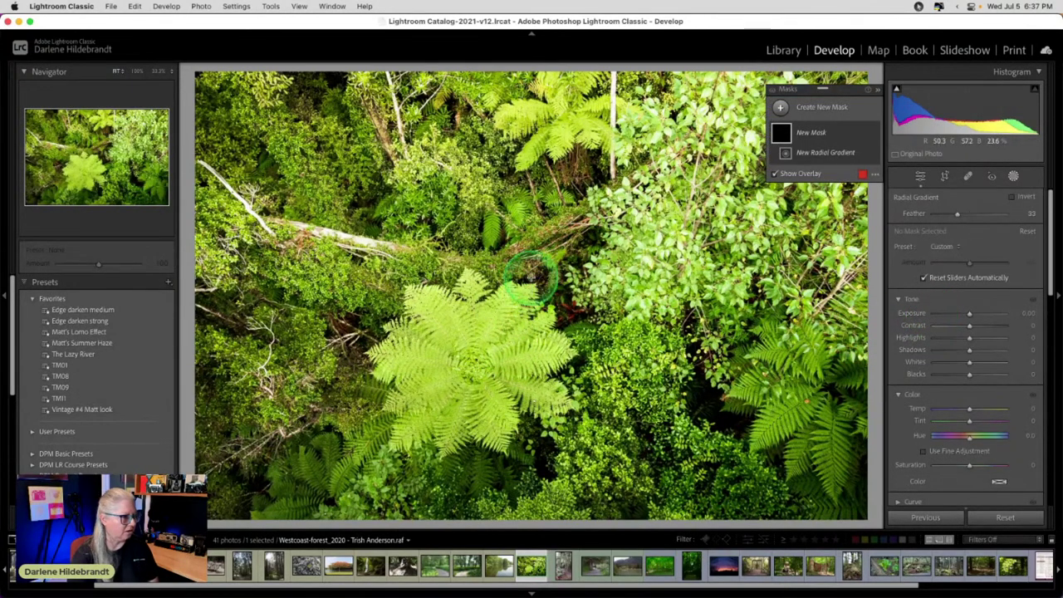
Fit a rotated elliptical radial gradient around the central tree fern and invert it
left_click_drag(569, 264, 713, 378)
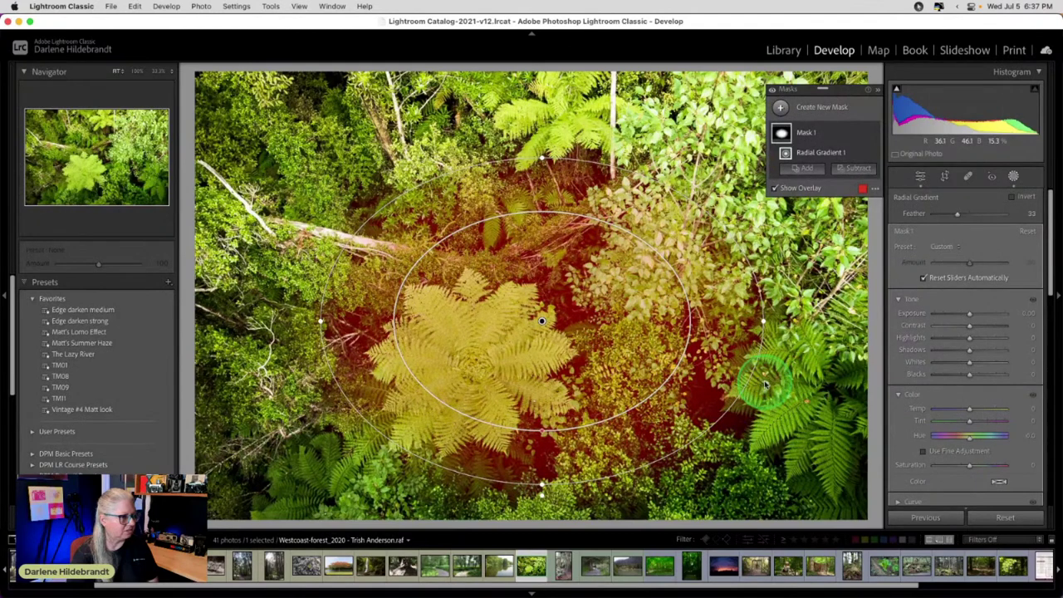
left_click_drag(763, 382, 773, 312)
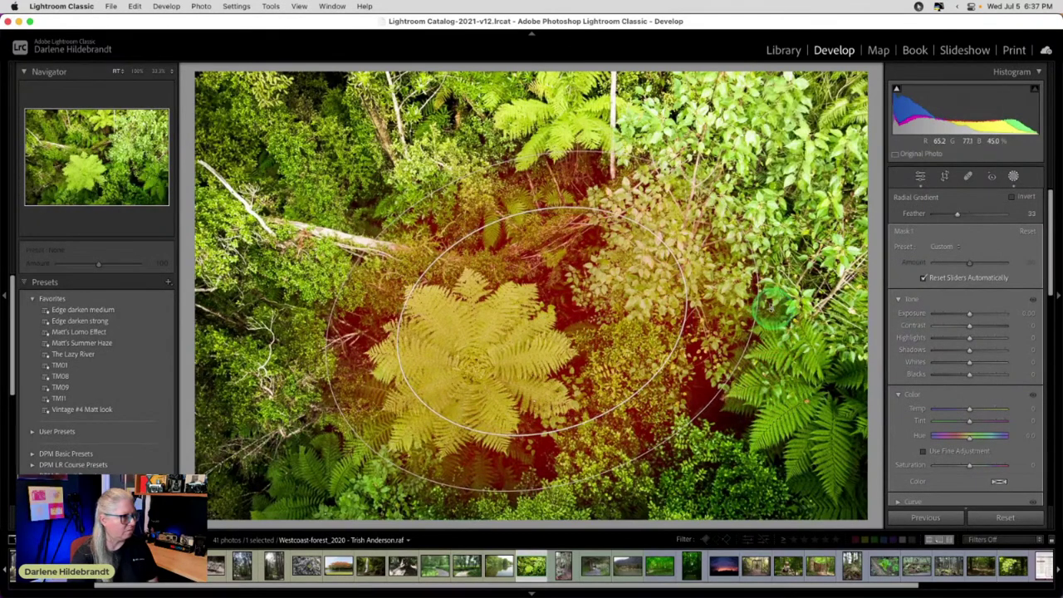
left_click_drag(552, 301, 539, 312)
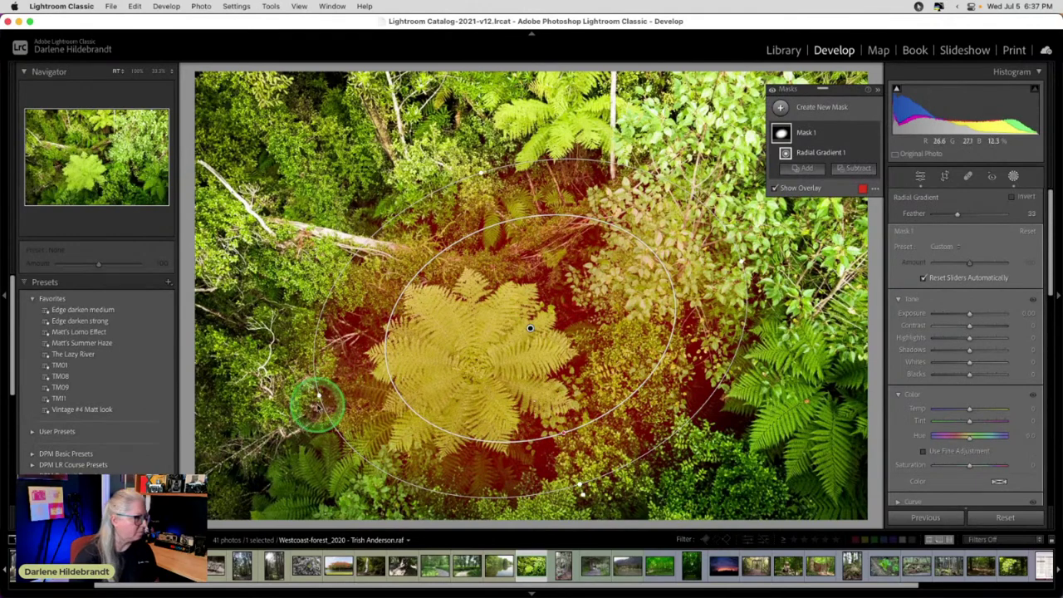
left_click_drag(318, 397, 261, 408)
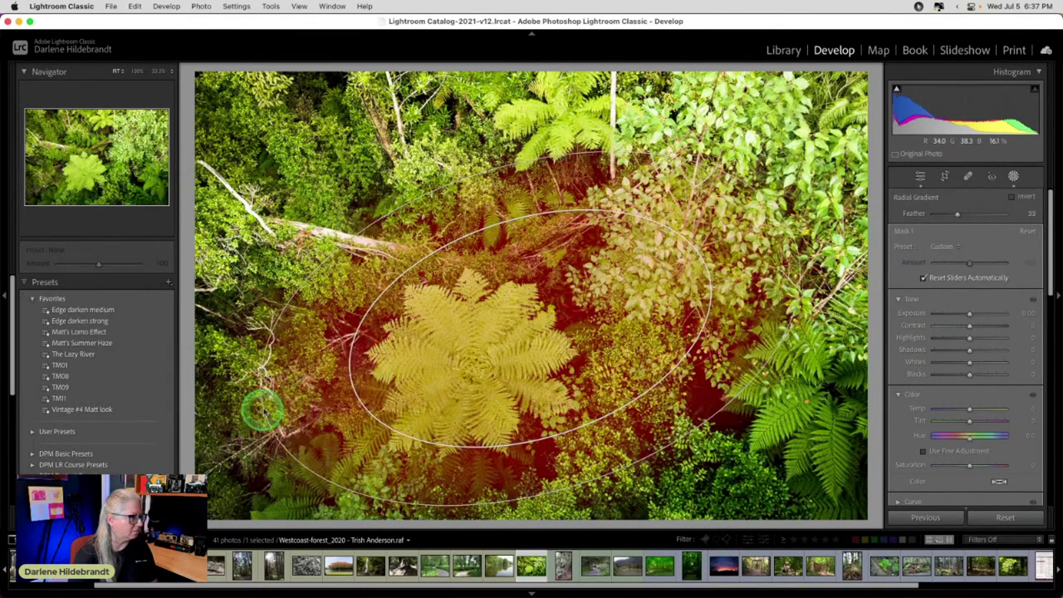
left_click_drag(480, 173, 508, 166)
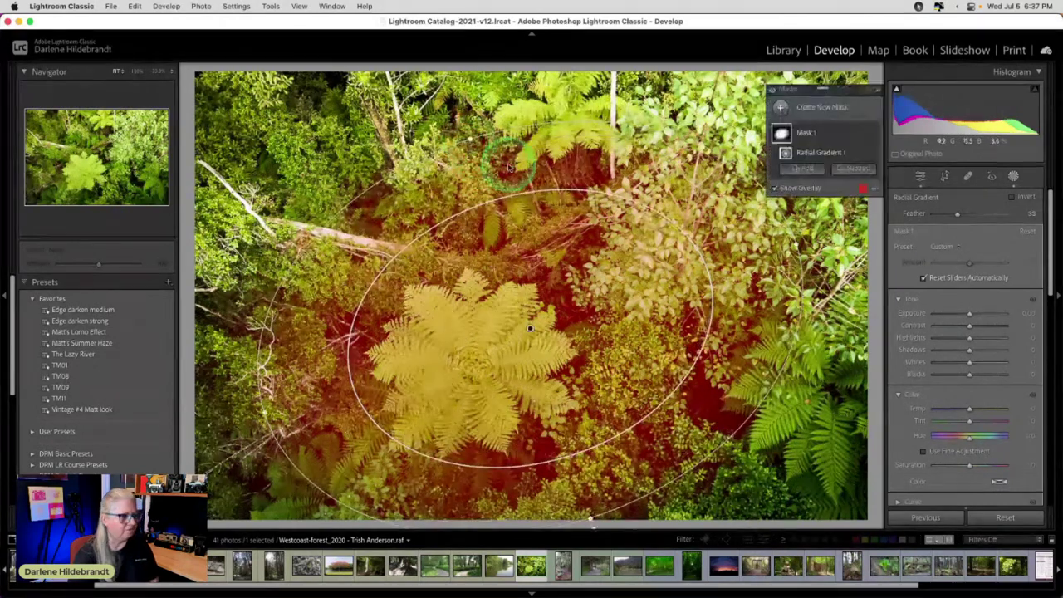
left_click(1012, 198)
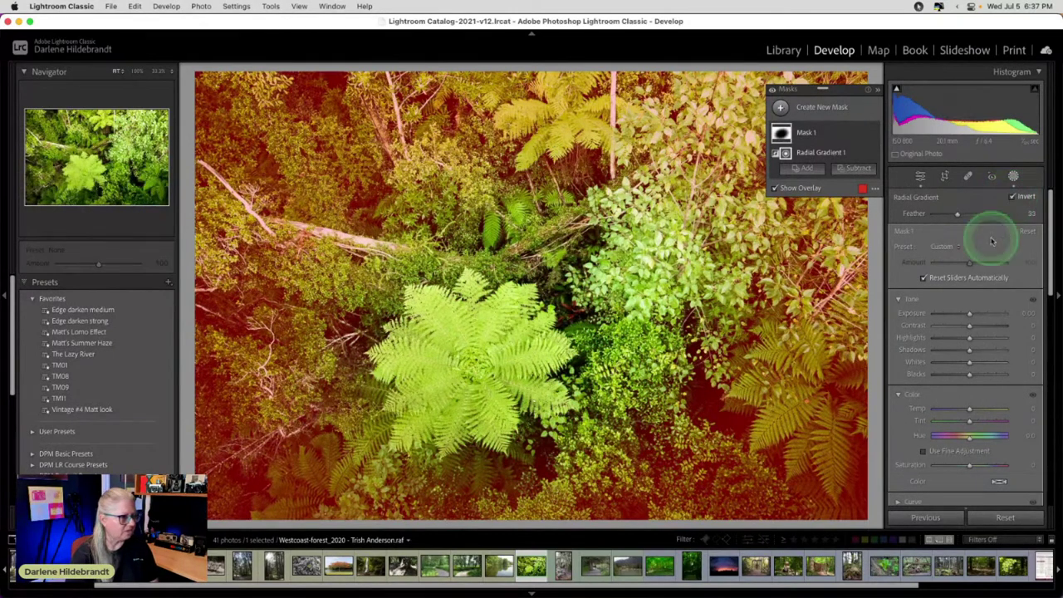
Lower the mask's Highlights and reduce its Texture, Clarity and Dehaze
left_click_drag(969, 339, 957, 337)
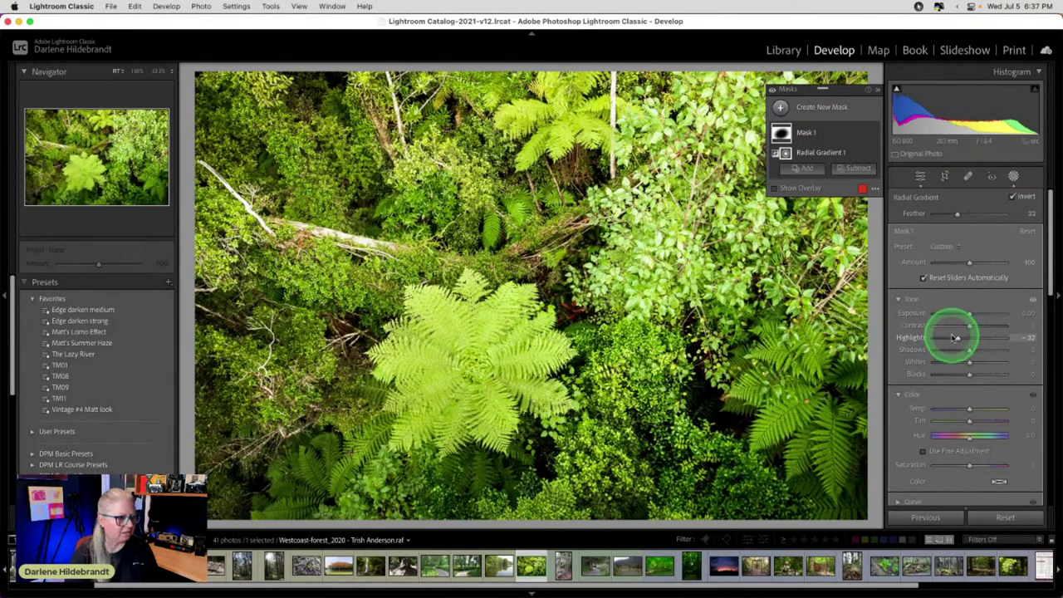
left_click_drag(956, 339, 955, 336)
scroll(956, 349, "down", 4)
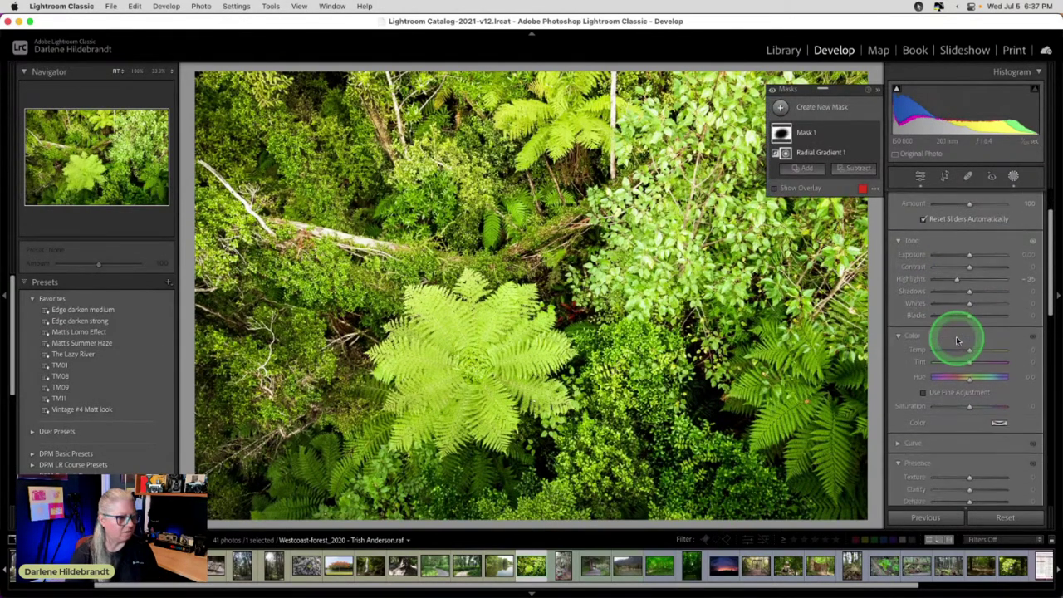
left_click_drag(969, 466, 968, 430)
scroll(957, 453, "down", 2)
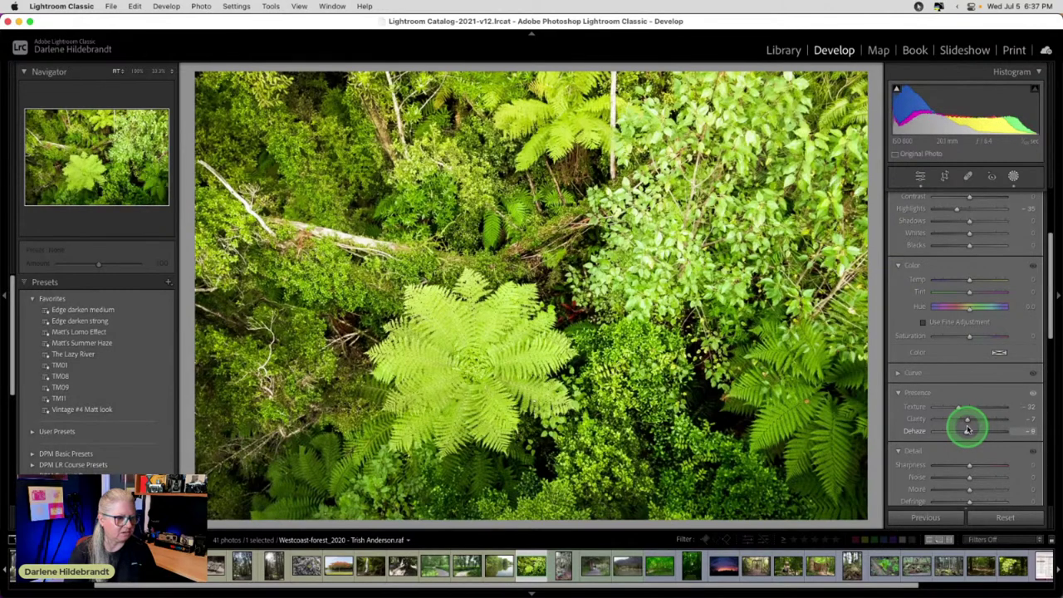
left_click_drag(968, 429, 968, 429)
scroll(977, 351, "up", 5)
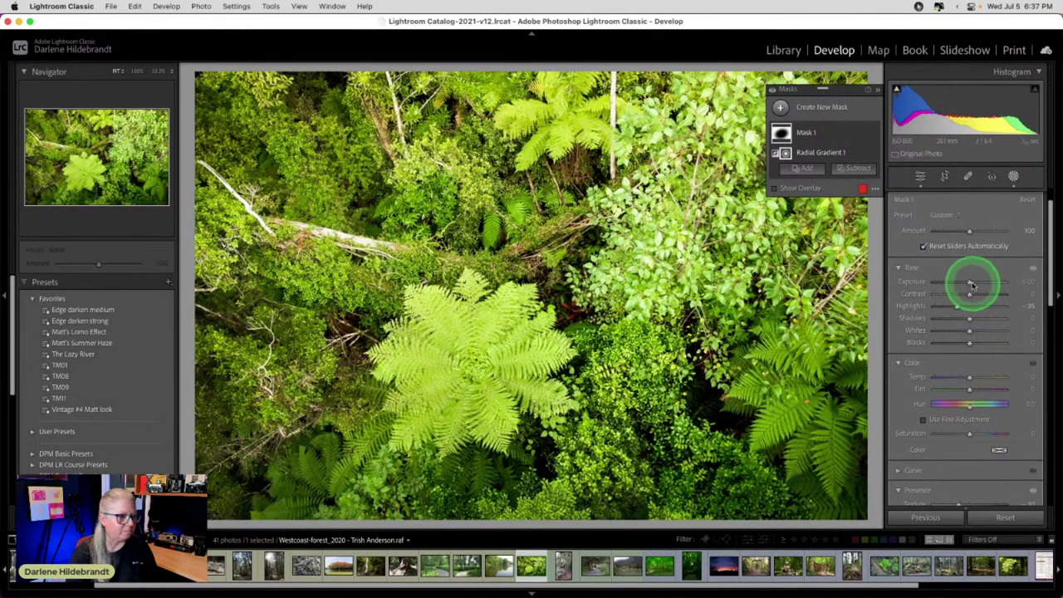
Set the mask's Exposure to -0.38, Blacks to -10 and Highlights to -42
left_click_drag(971, 285, 967, 285)
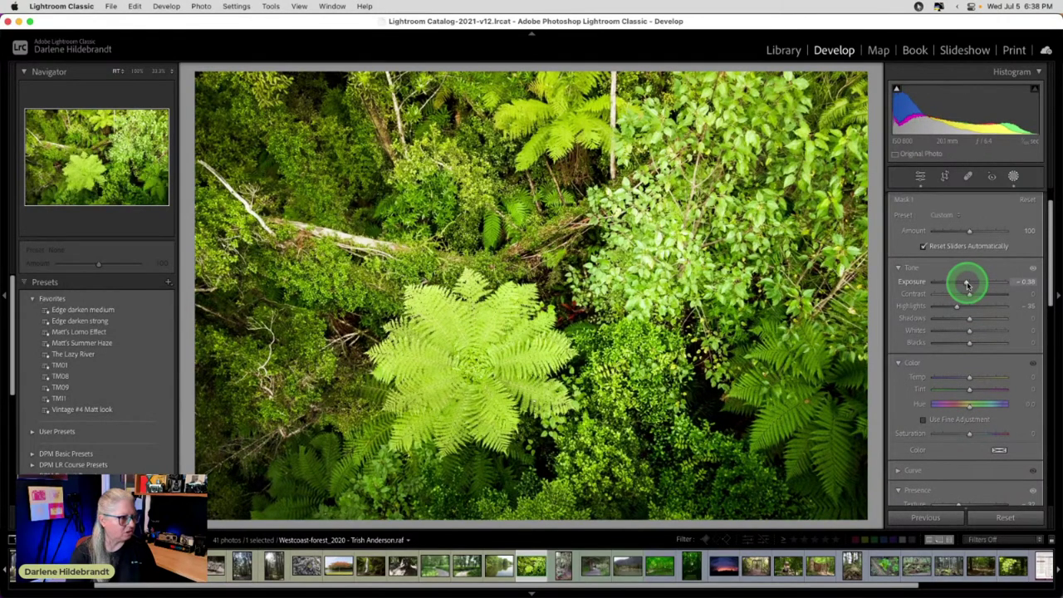
left_click_drag(968, 285, 967, 287)
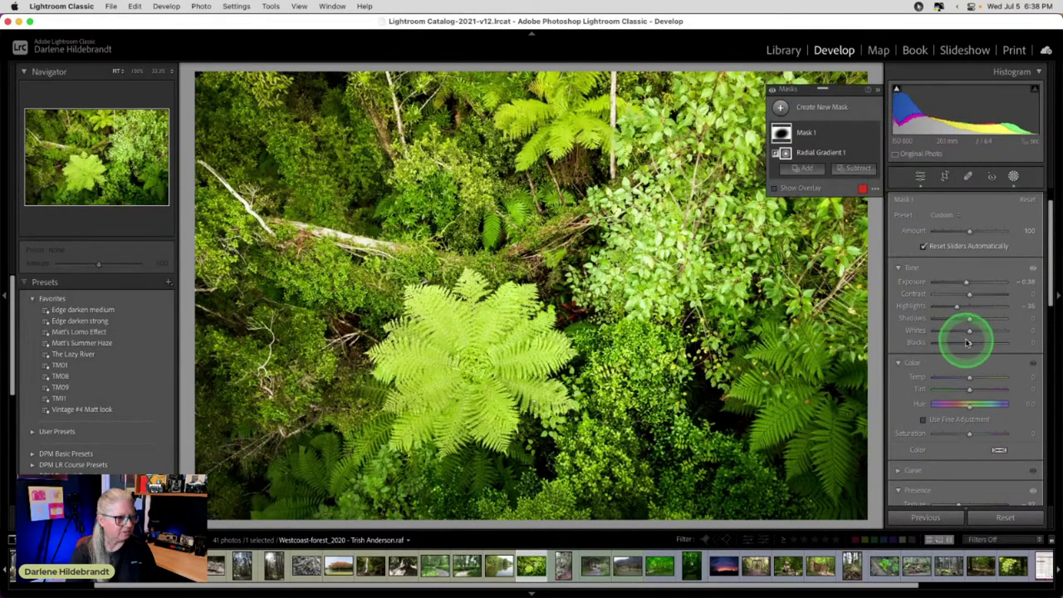
left_click_drag(966, 341, 965, 342)
left_click_drag(957, 307, 955, 307)
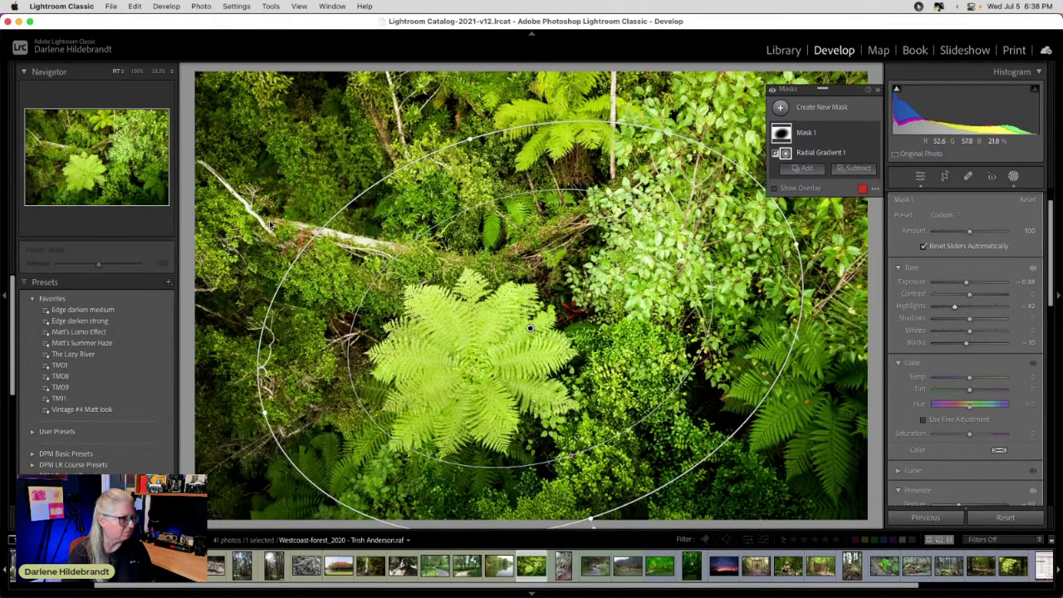
Nudge the radial gradient slightly down and move the mask list up a little
key("shift+w")
left_click_drag(568, 307, 560, 330)
key("shift+w")
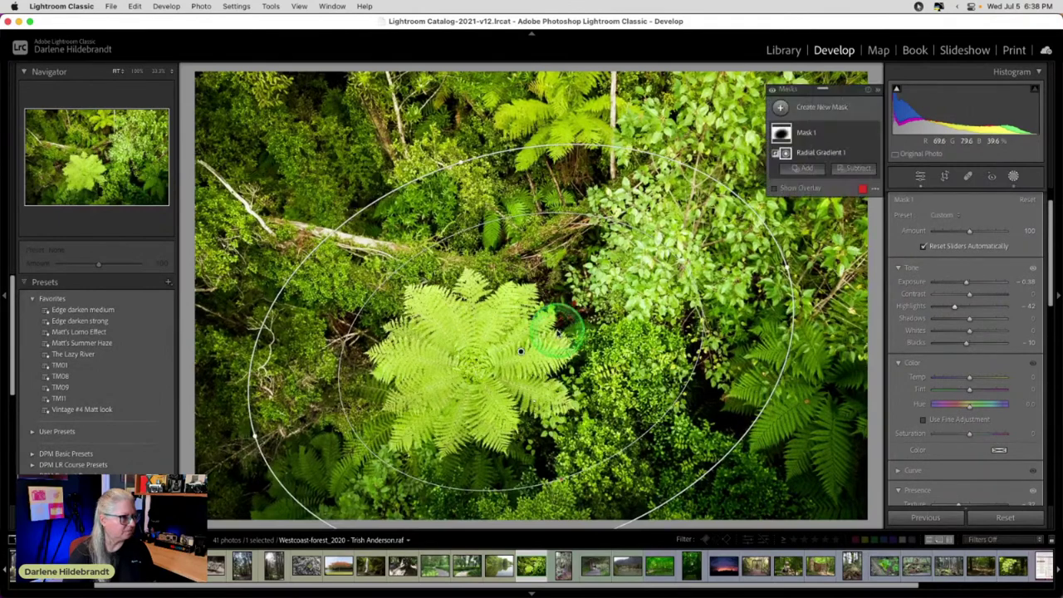
left_click_drag(853, 89, 850, 67)
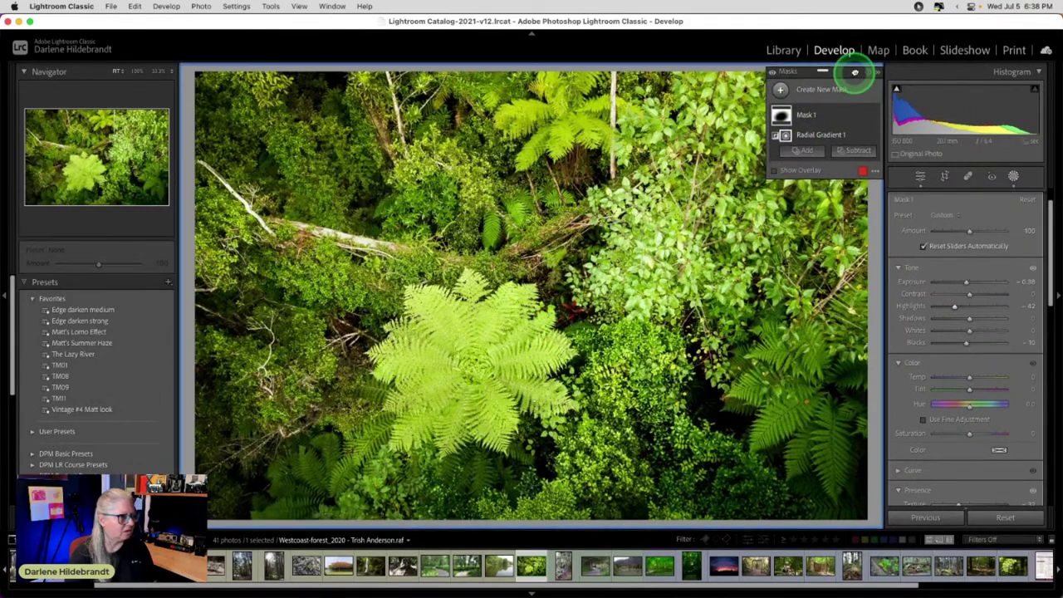
Compare the photo with and without the radial mask, then exit Masking
left_click(774, 69)
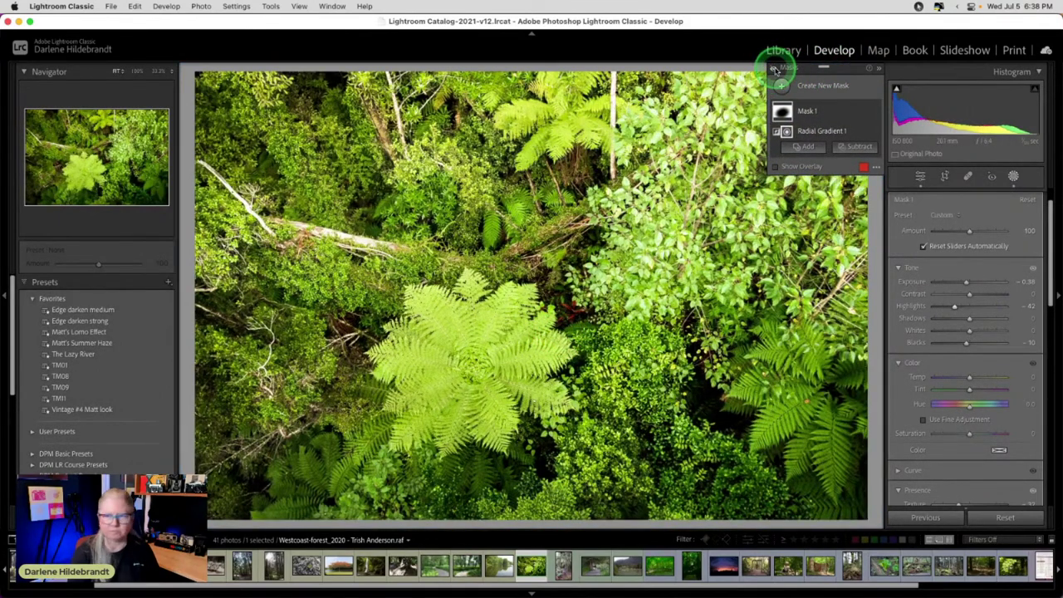
left_click(775, 69)
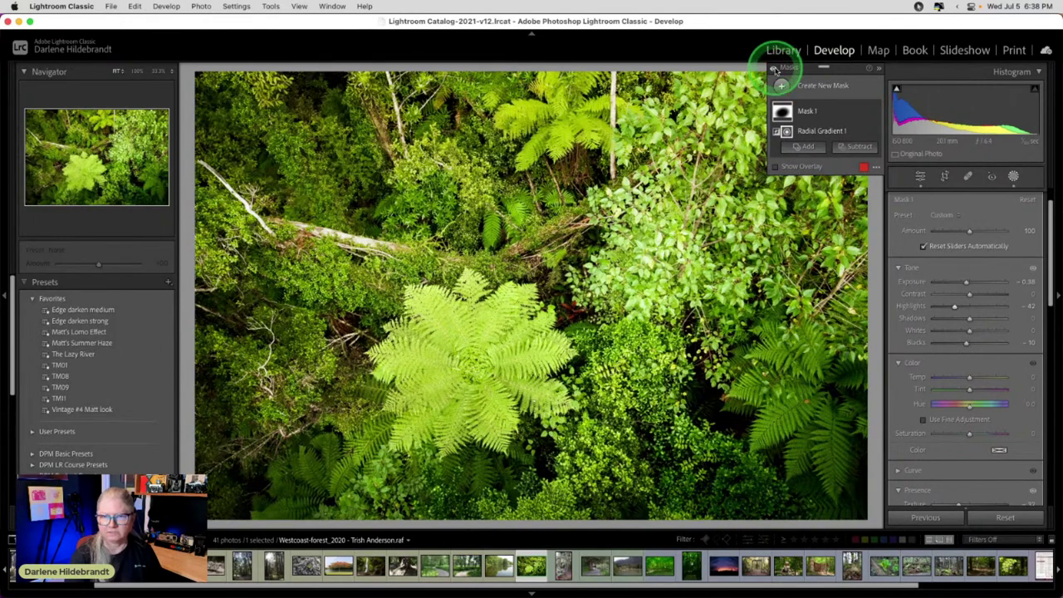
left_click(774, 69)
left_click(774, 69)
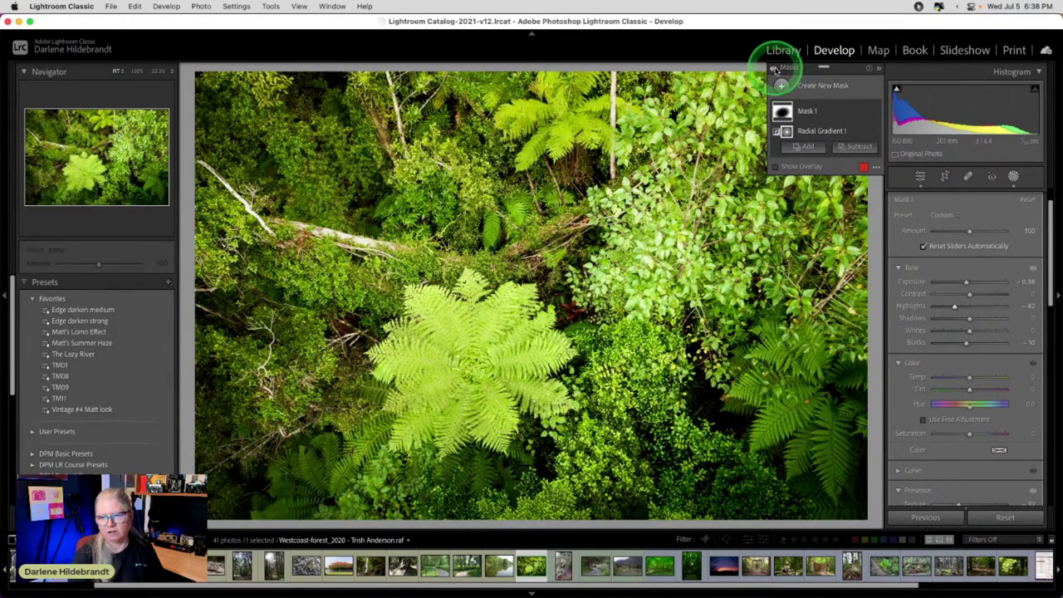
left_click(774, 69)
left_click(774, 69)
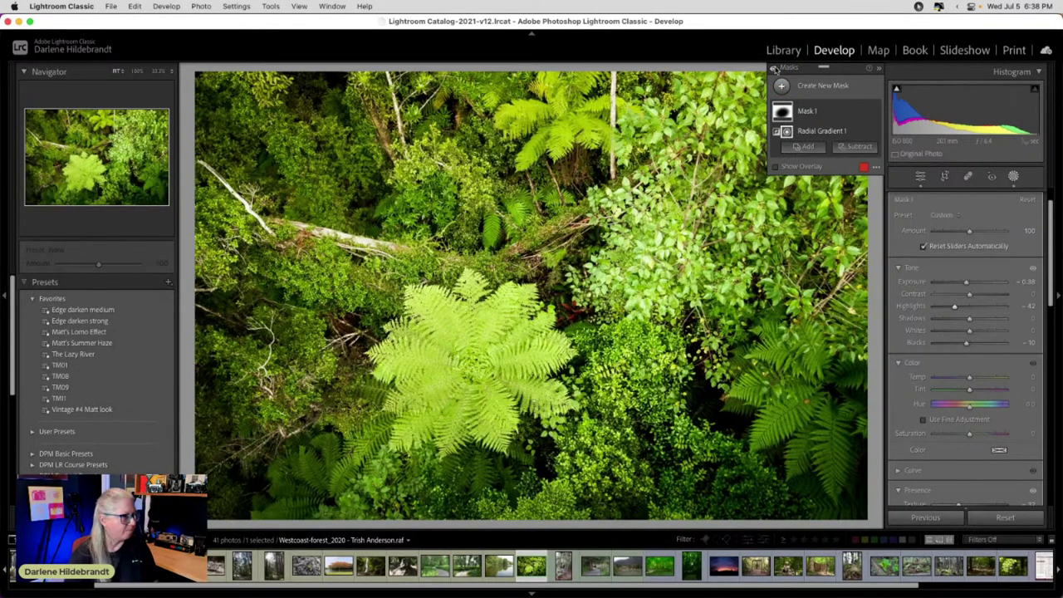
left_click(1013, 176)
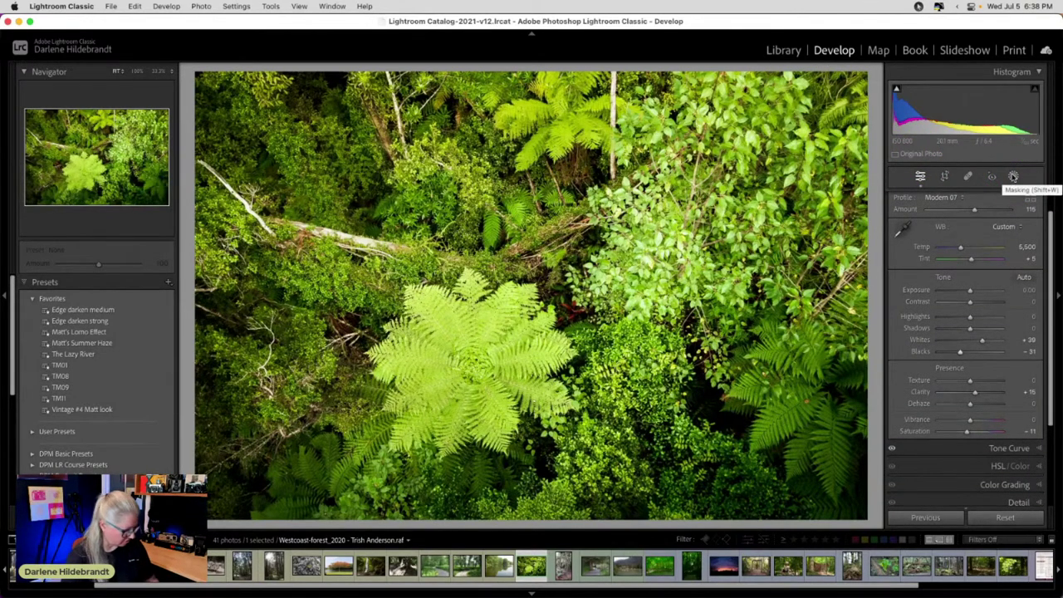
Heal the pale top-left stick, trying new sources and lowering Opacity to about 68
left_click(968, 176)
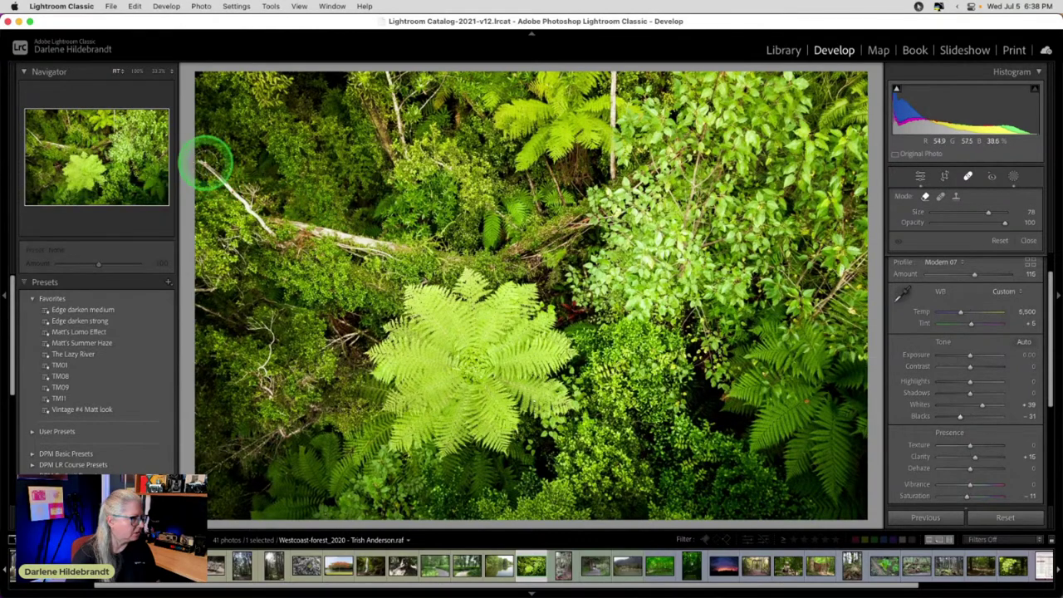
left_click(272, 231)
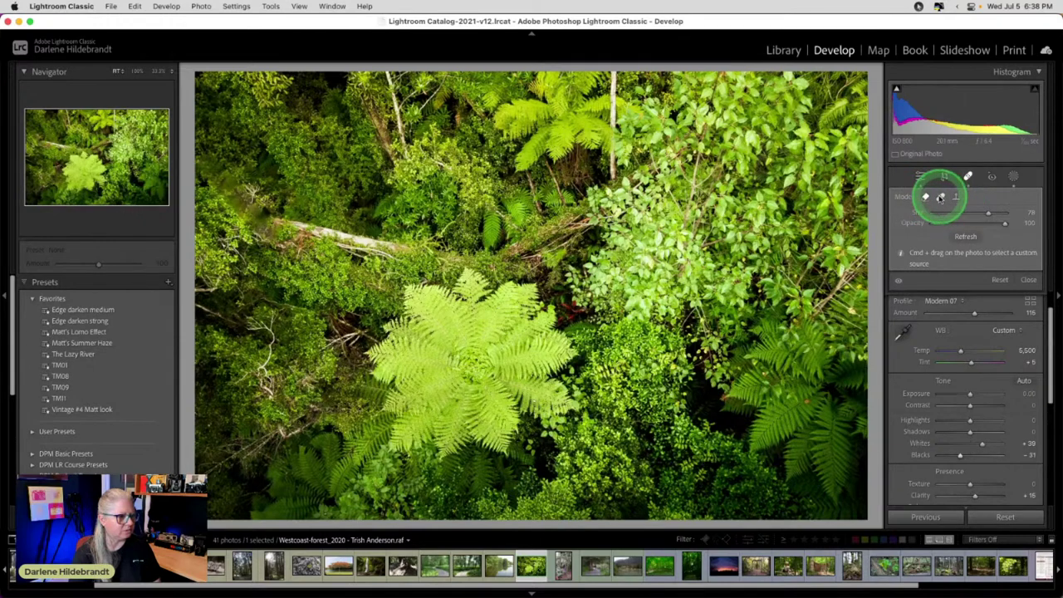
left_click(941, 197)
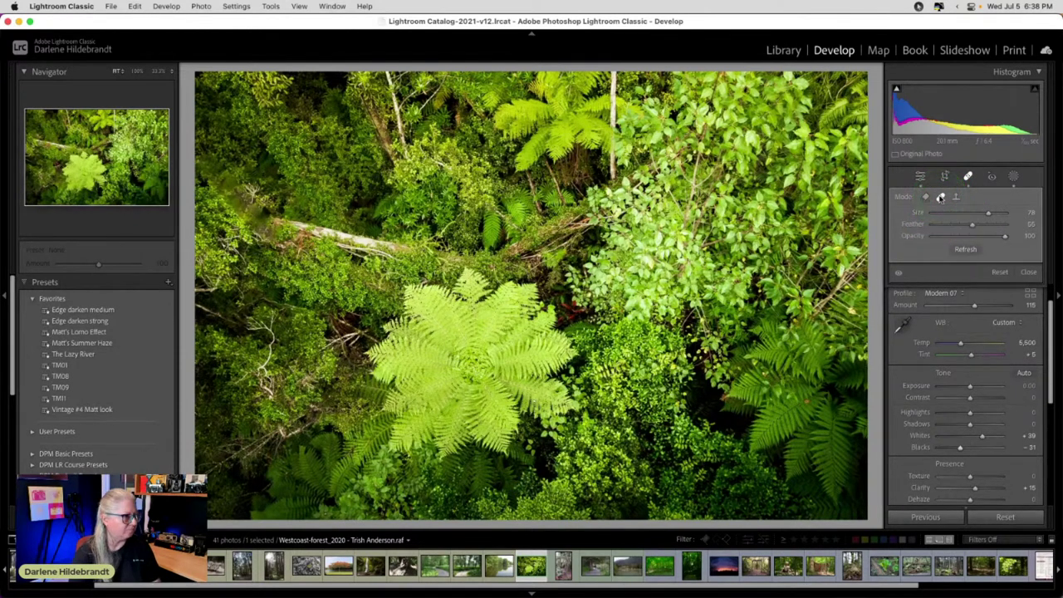
left_click_drag(241, 205, 308, 225)
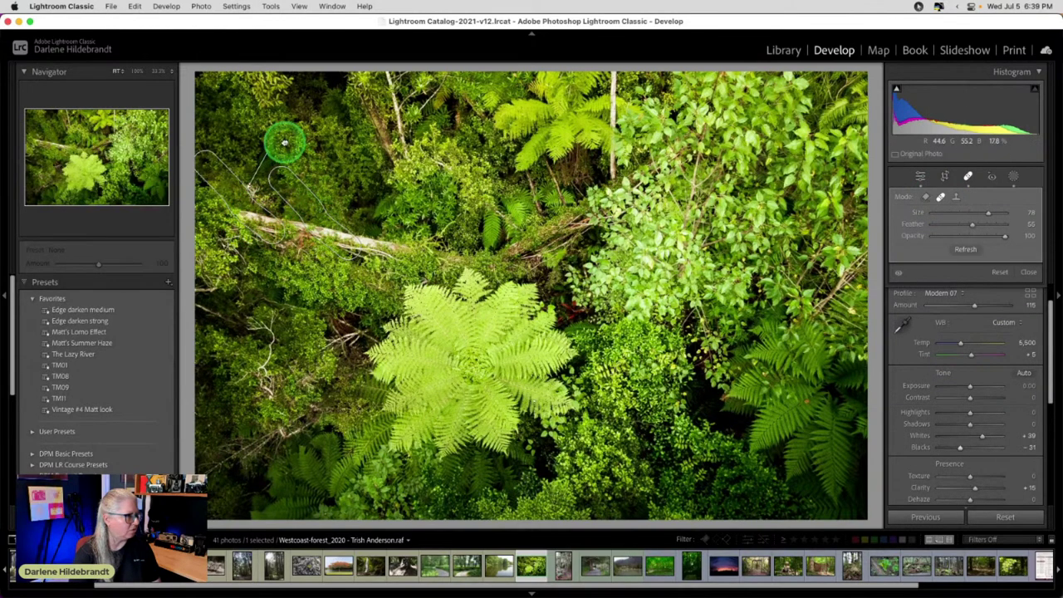
key("slash")
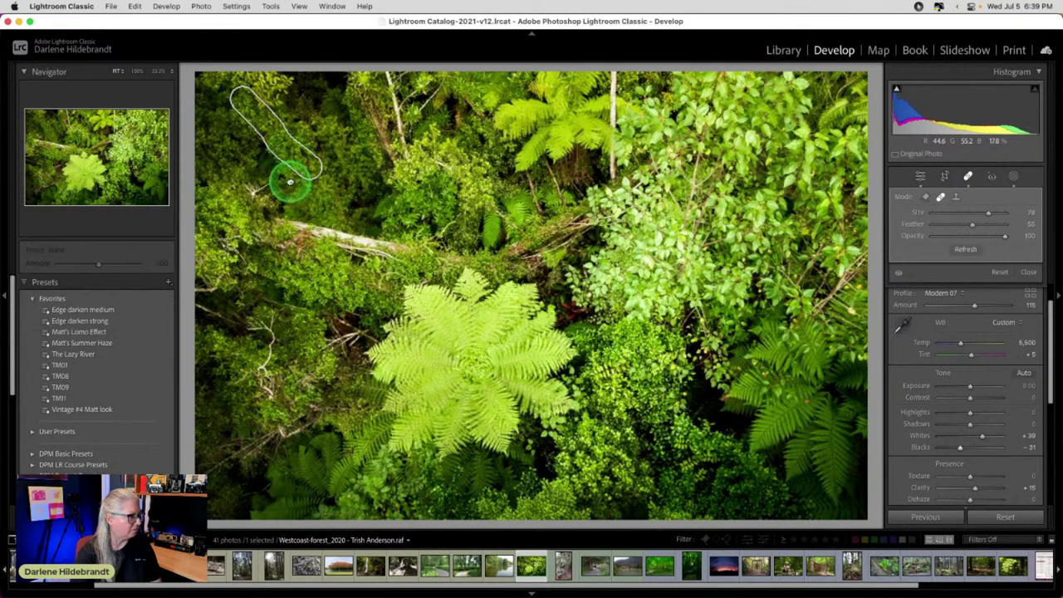
key("slash")
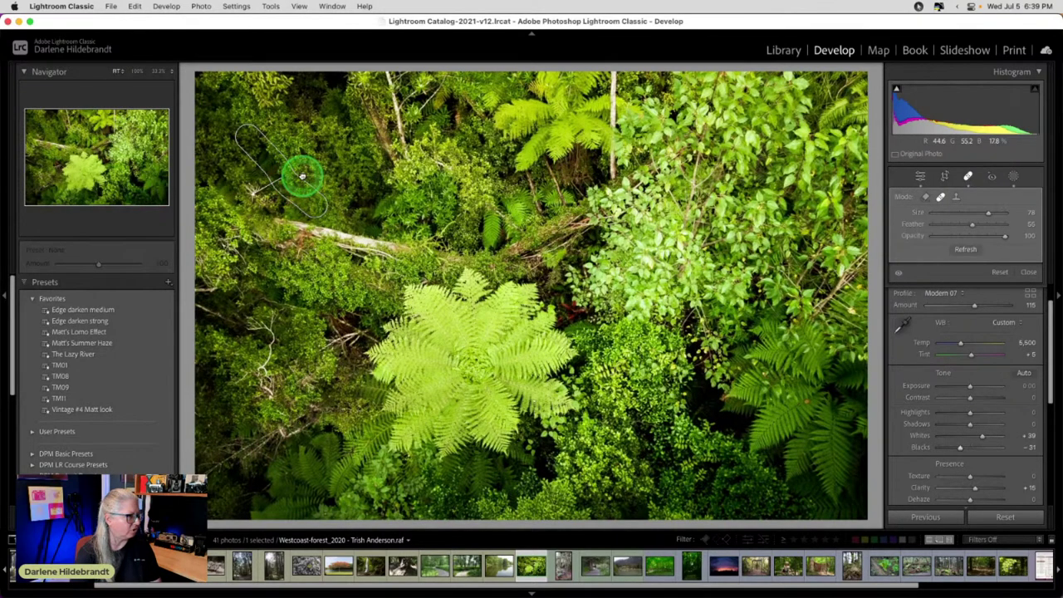
left_click_drag(303, 175, 308, 172)
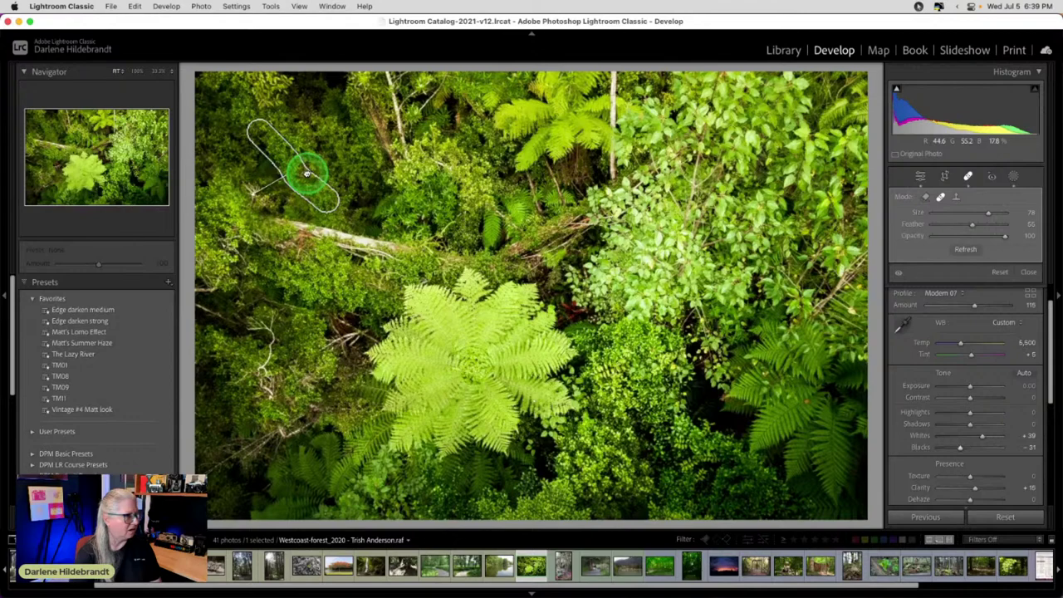
mouse_move(992, 239)
left_mouse_down()
mouse_move(887, 234)
mouse_move(1034, 248)
mouse_move(945, 240)
mouse_move(1013, 235)
mouse_move(976, 233)
left_mouse_up()
left_click(982, 238)
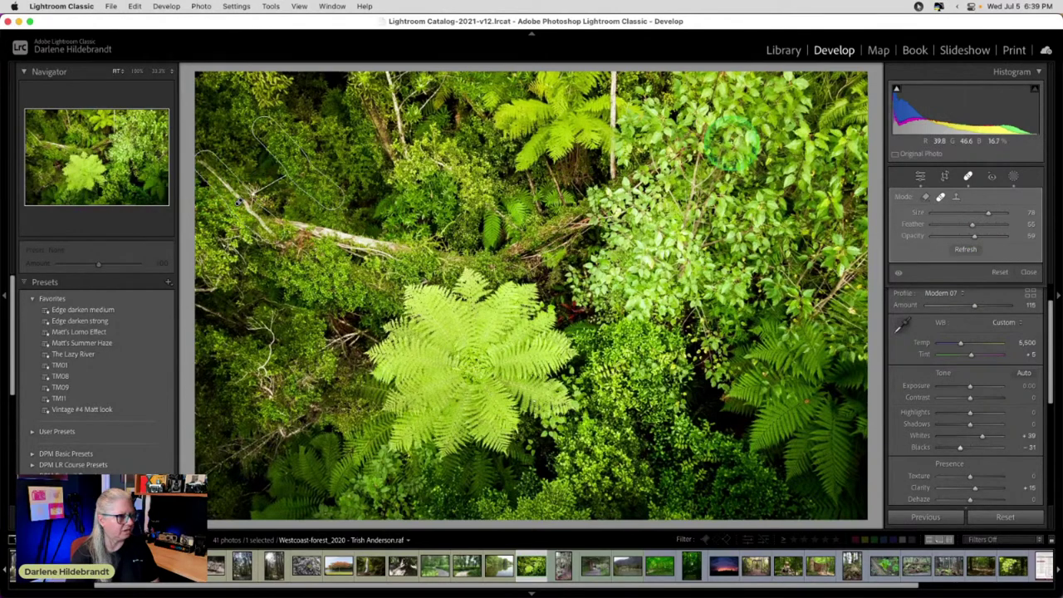
Compare the existing heal on and off and lower its Opacity to 19
left_click(898, 274)
left_click(899, 274)
left_click(898, 274)
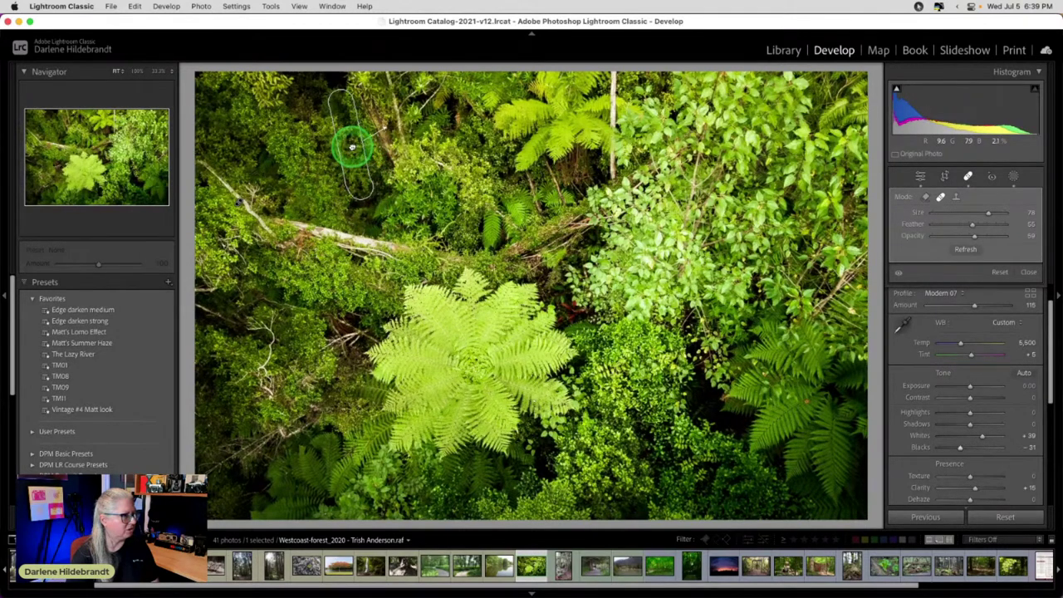
left_click_drag(970, 237, 952, 237)
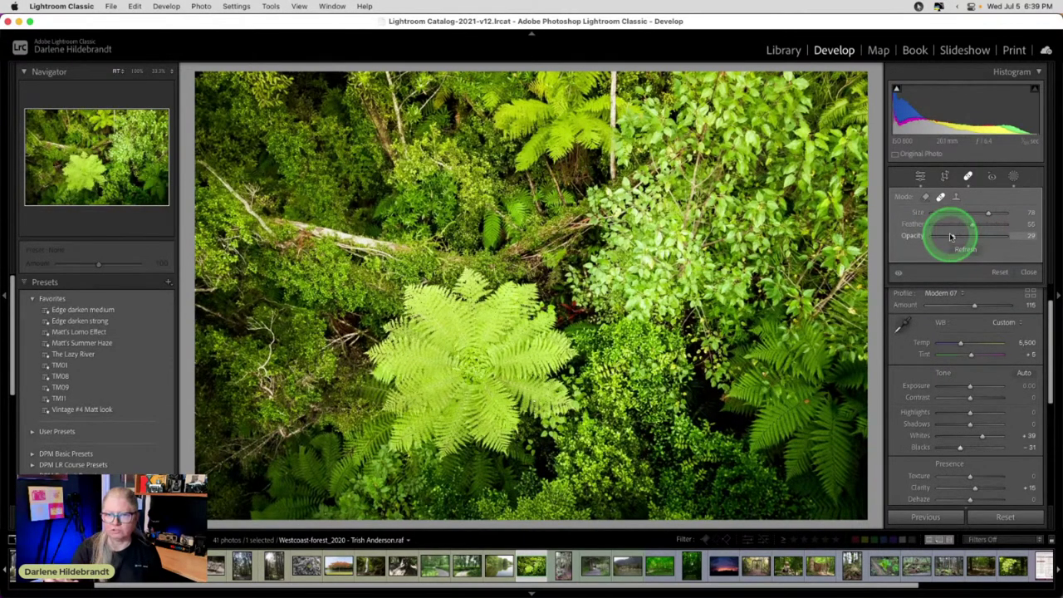
left_click(941, 198)
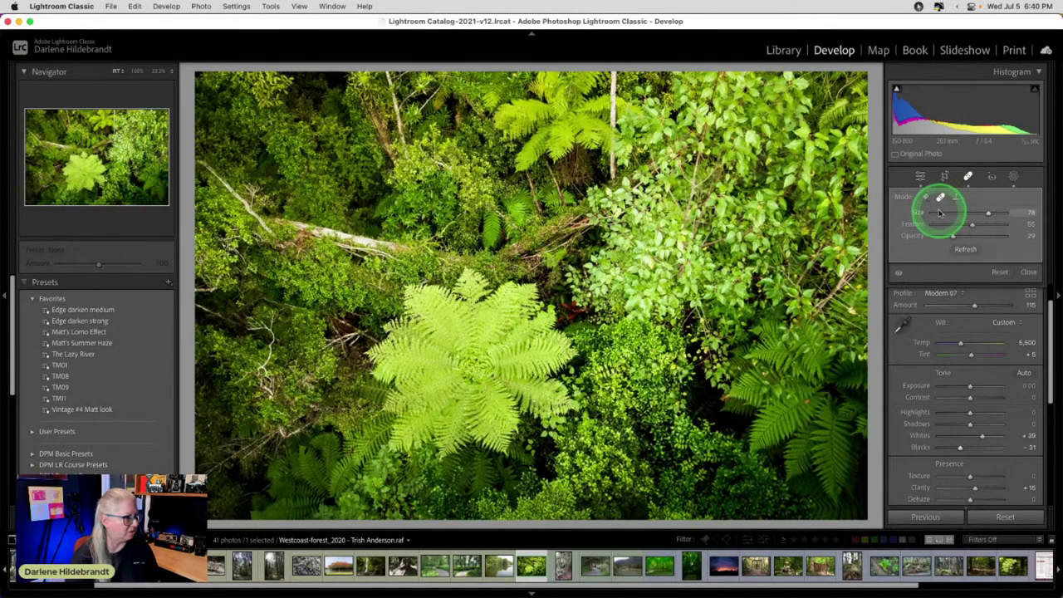
left_click(939, 213)
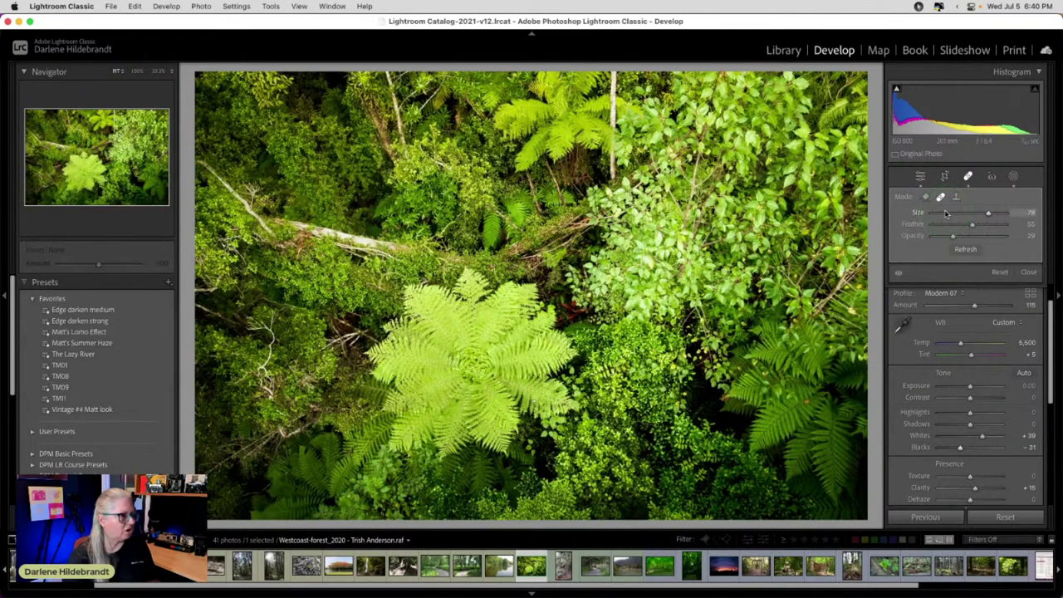
Remove the top-centre vertical trunk using Content-Aware Remove at Opacity 100, refreshed
left_click(614, 77)
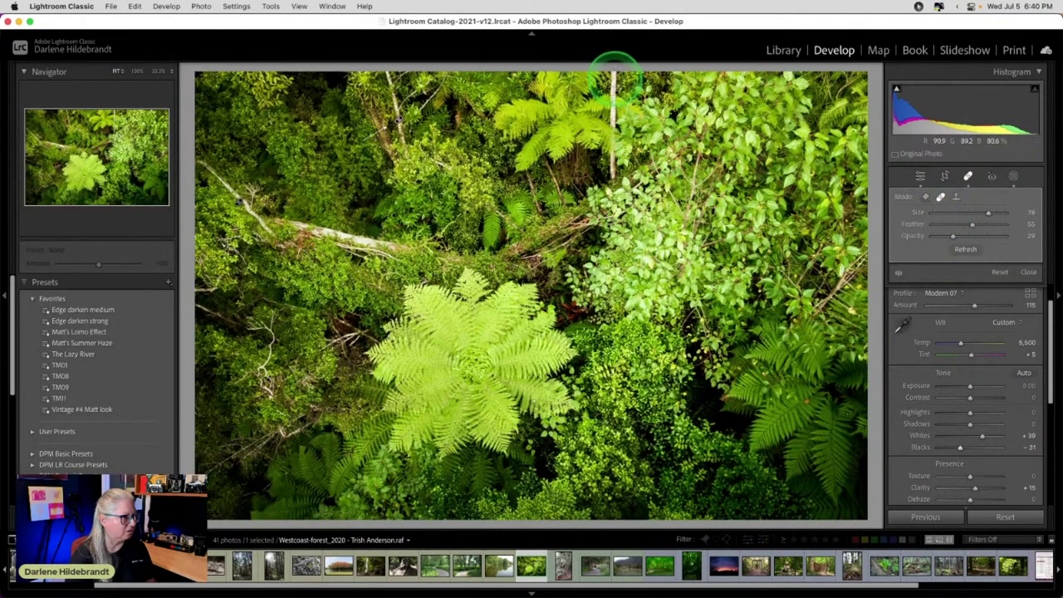
left_click_drag(614, 77, 612, 173)
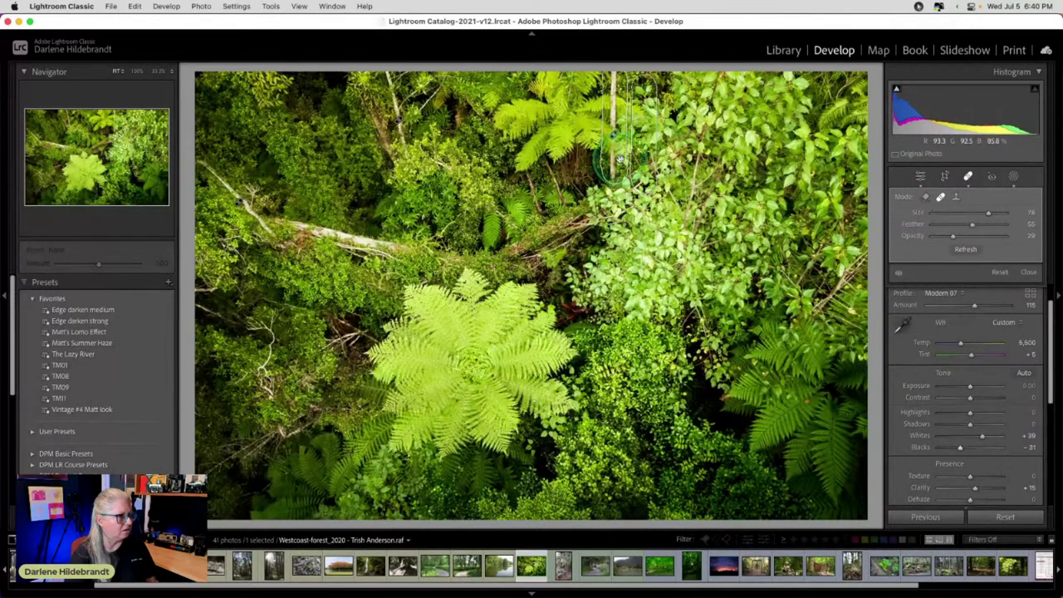
left_click_drag(953, 236, 979, 237)
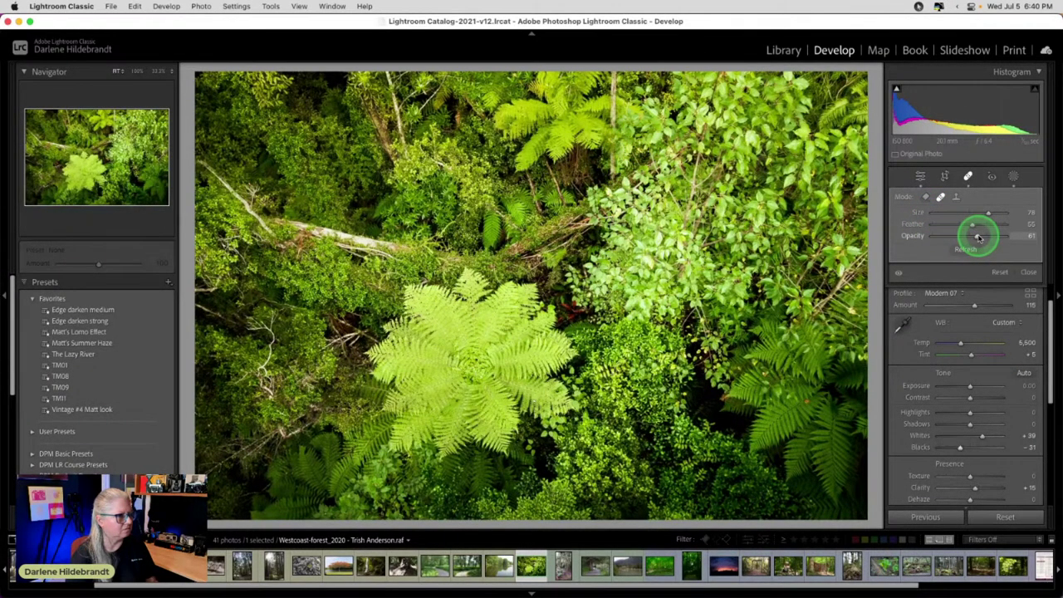
left_click(927, 197)
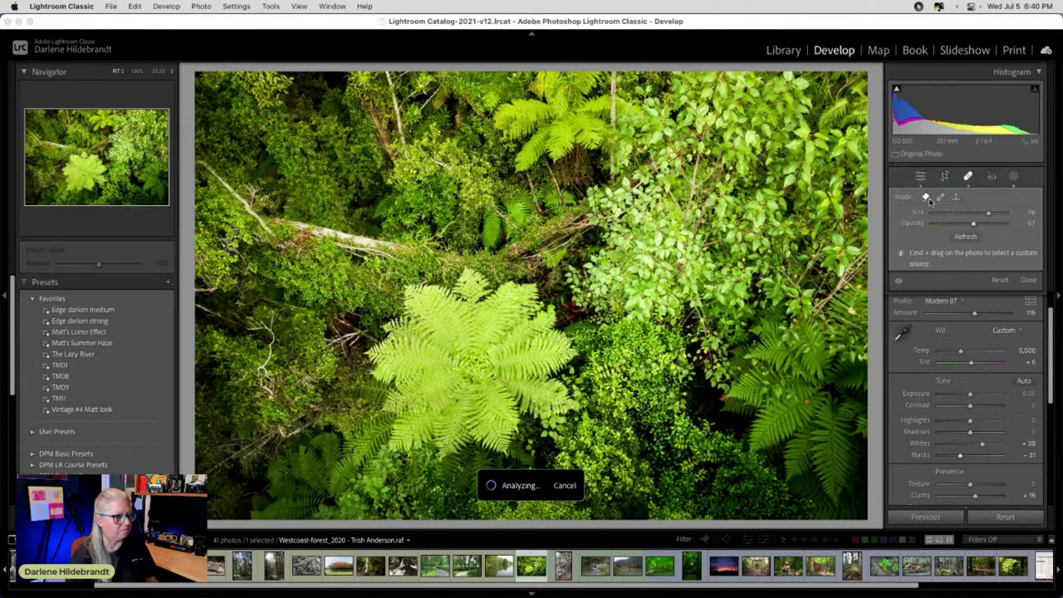
left_click(972, 223)
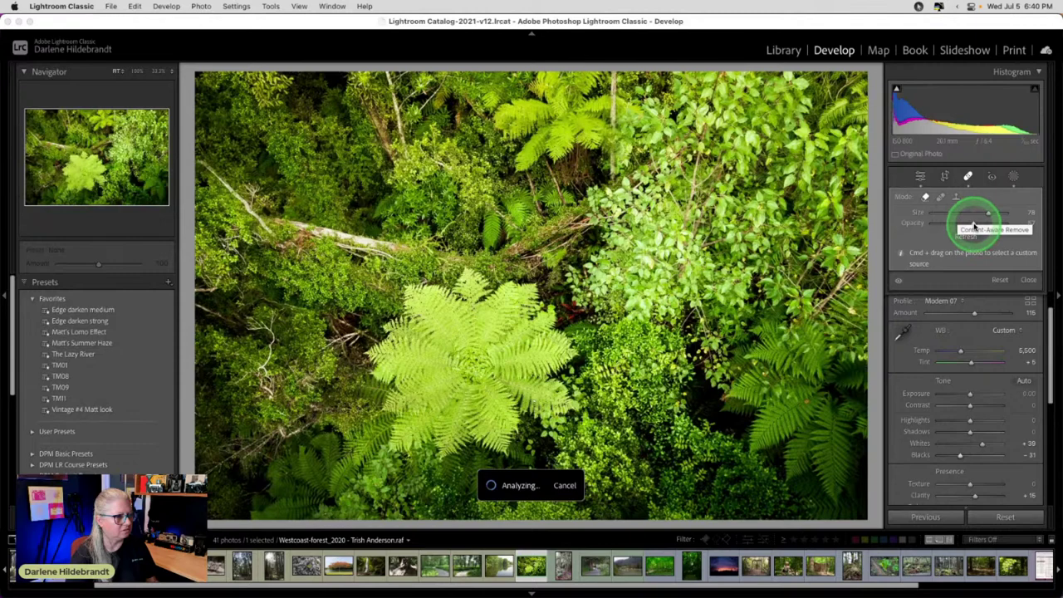
left_click_drag(972, 223, 999, 231)
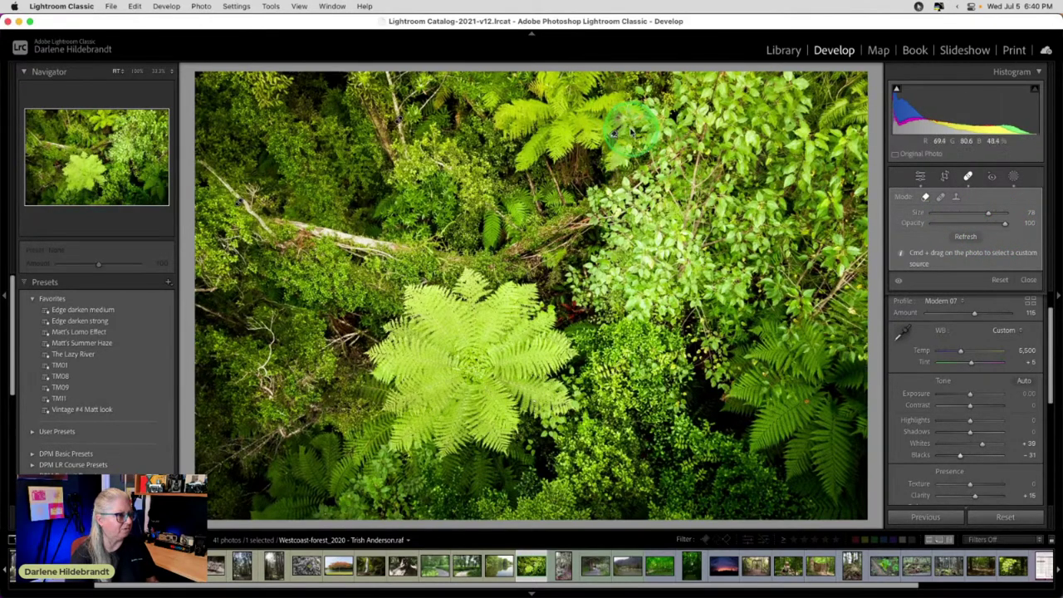
left_click(965, 237)
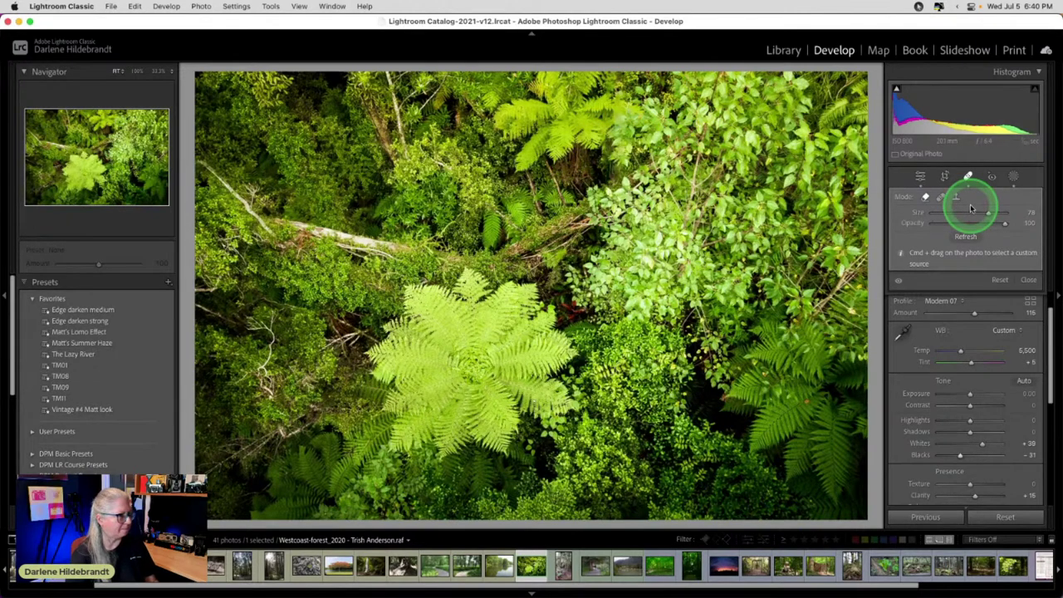
Compare the trunk removal on and off, then paint over a pale twig near the left edge
left_click(899, 281)
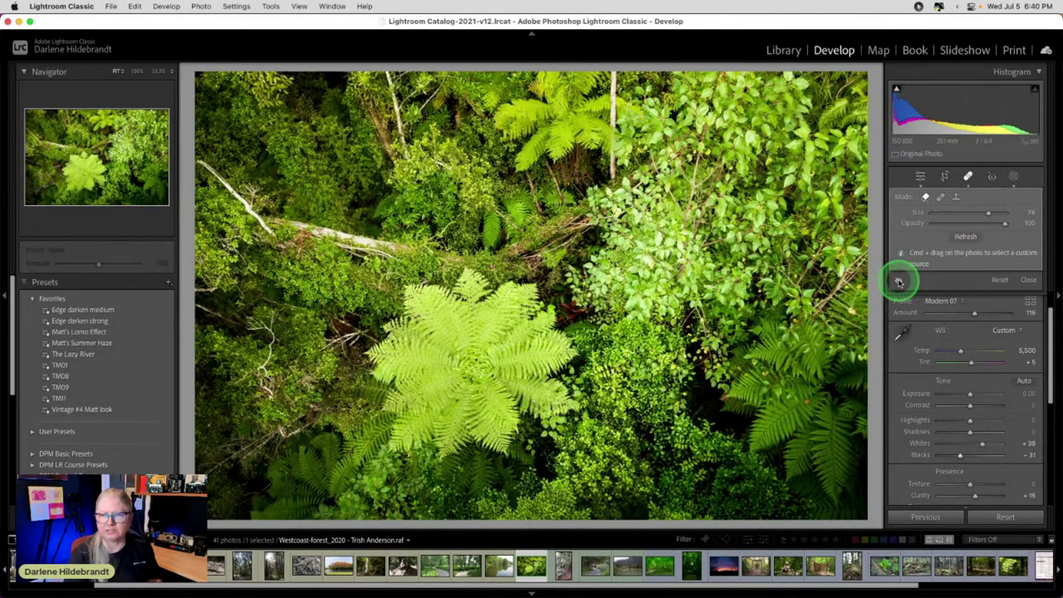
left_click(898, 281)
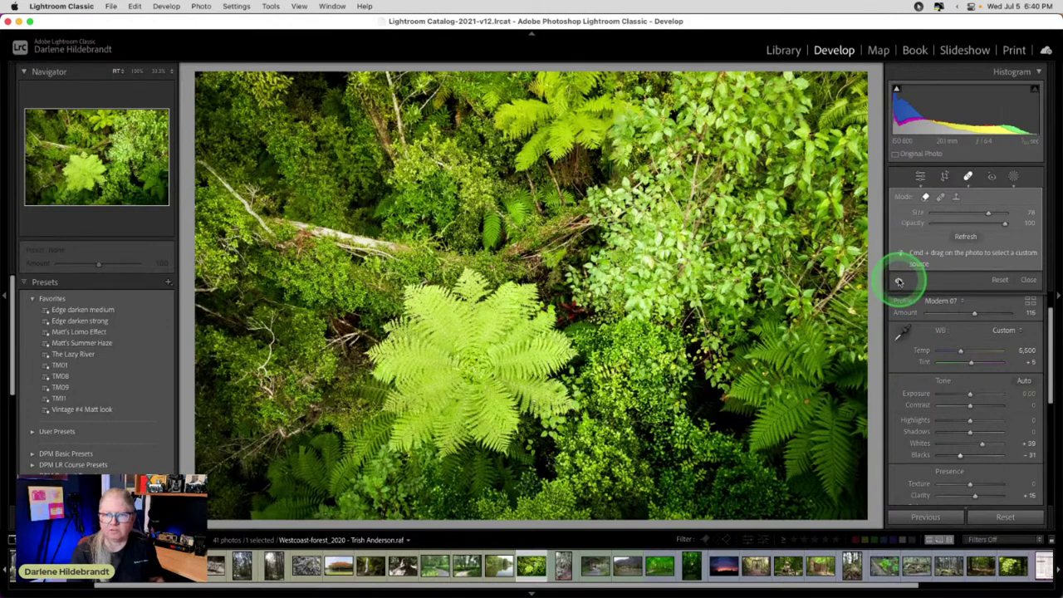
left_click(899, 281)
left_click(898, 281)
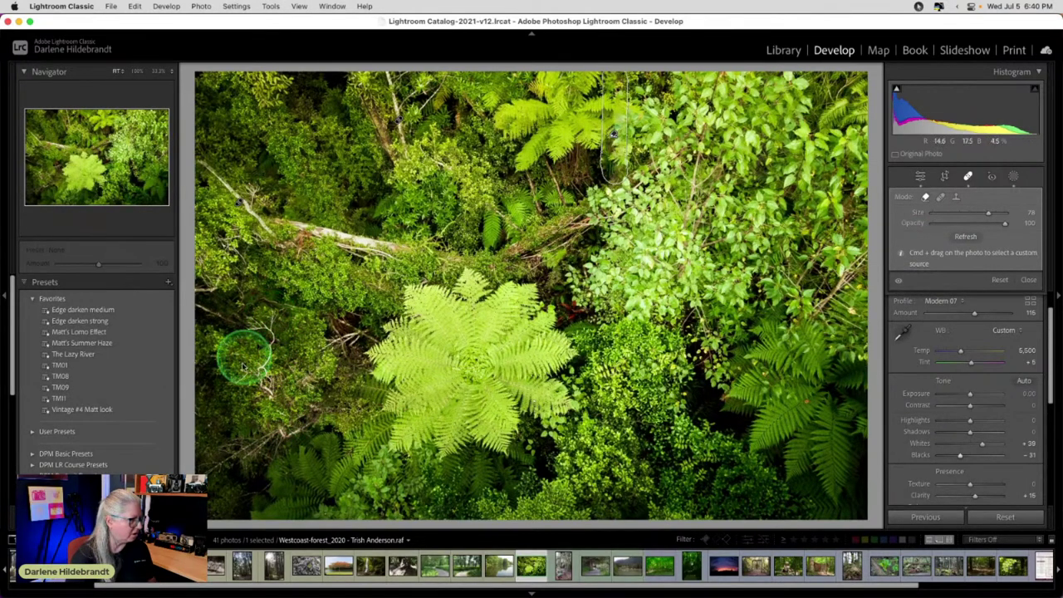
left_click_drag(268, 321, 271, 404)
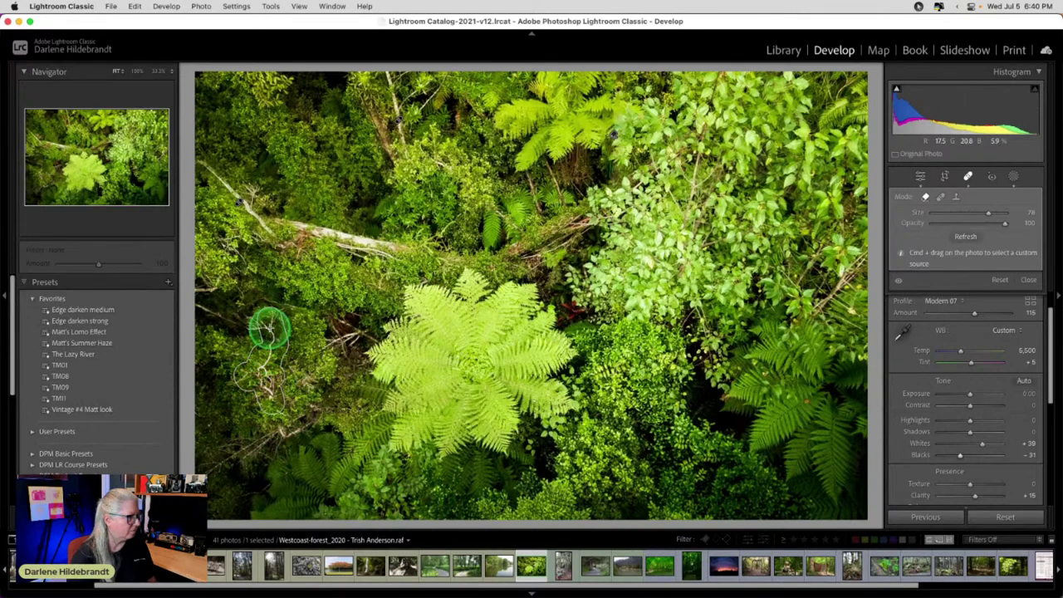
left_click(255, 327)
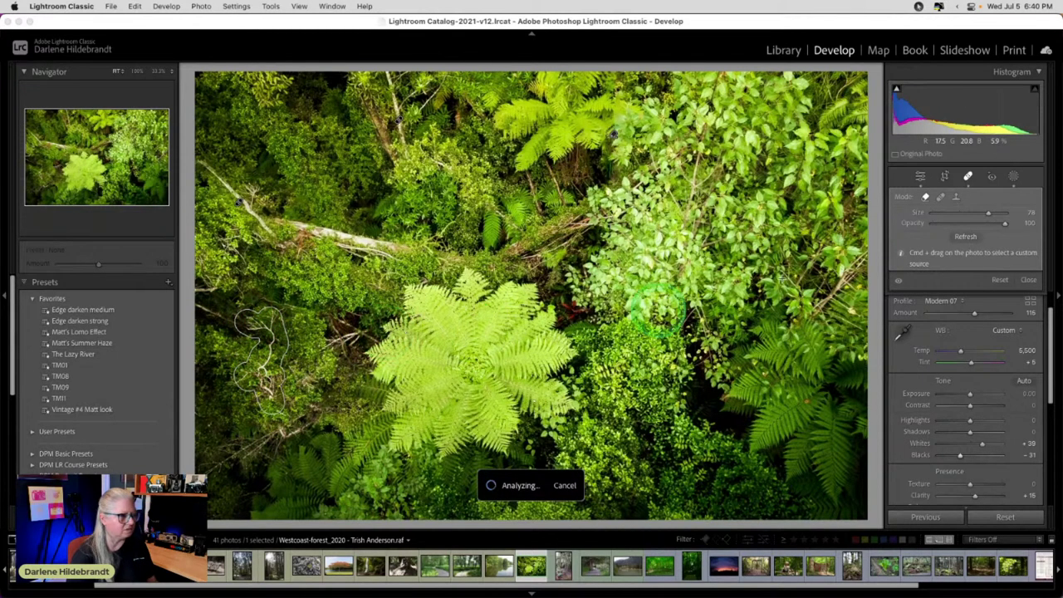
Switch the left-edge spot to Heal from a higher source area at Opacity 20, then close Spot Removal
left_click(941, 197)
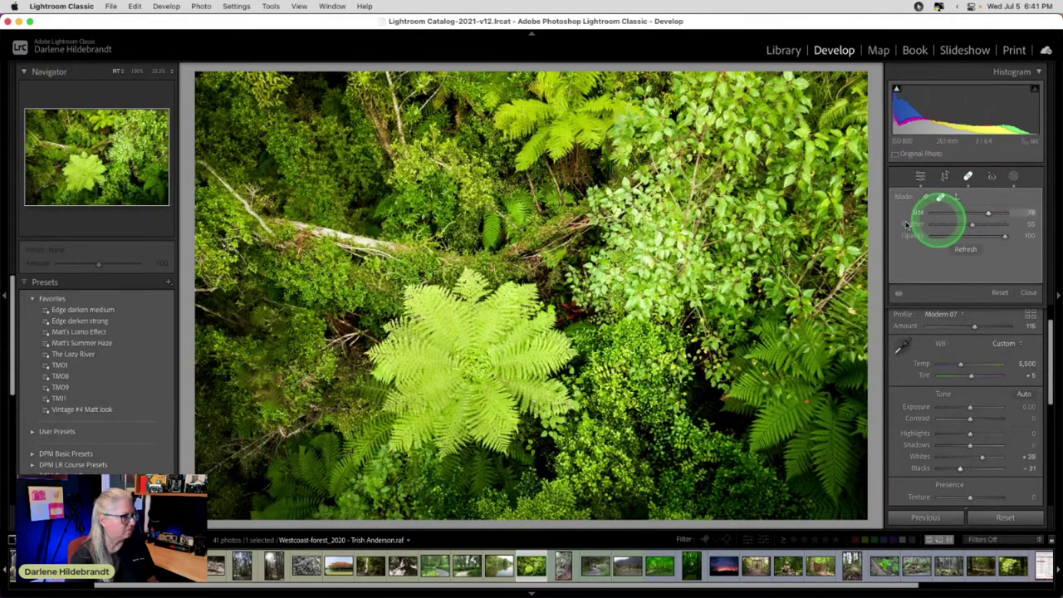
left_click(973, 235)
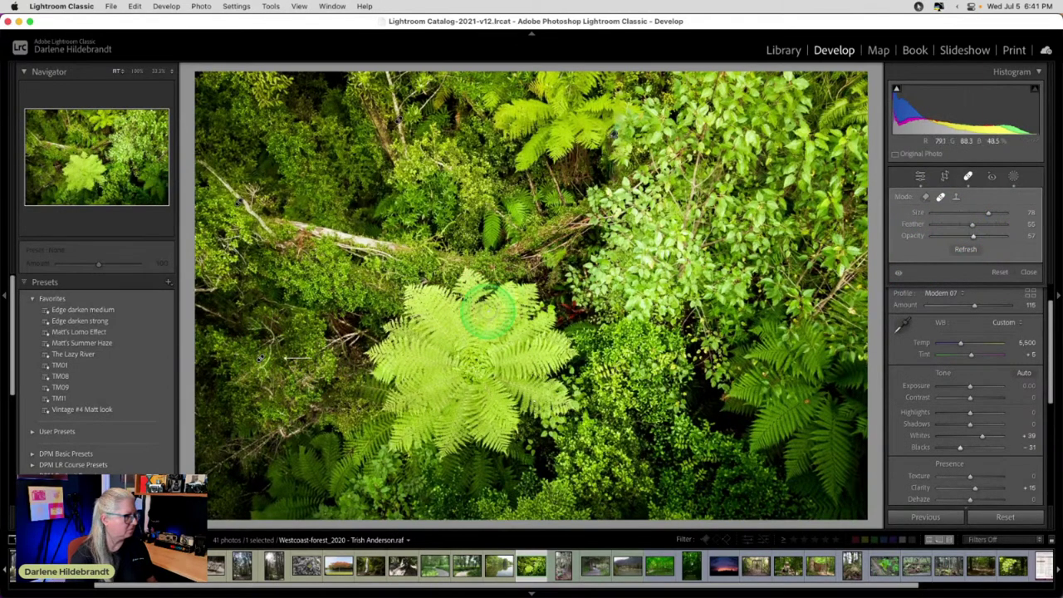
mouse_move(330, 363)
left_mouse_down()
mouse_move(310, 162)
mouse_move(321, 155)
mouse_move(319, 119)
mouse_move(332, 143)
left_mouse_up()
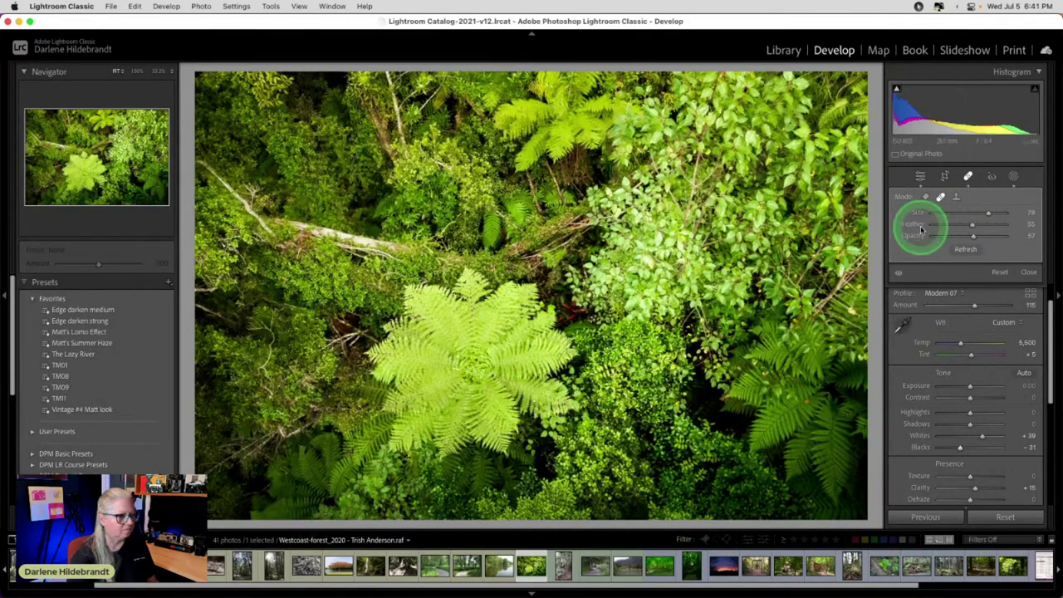
mouse_move(973, 236)
left_mouse_down()
mouse_move(945, 237)
mouse_move(1004, 239)
mouse_move(957, 239)
mouse_move(990, 239)
left_mouse_up()
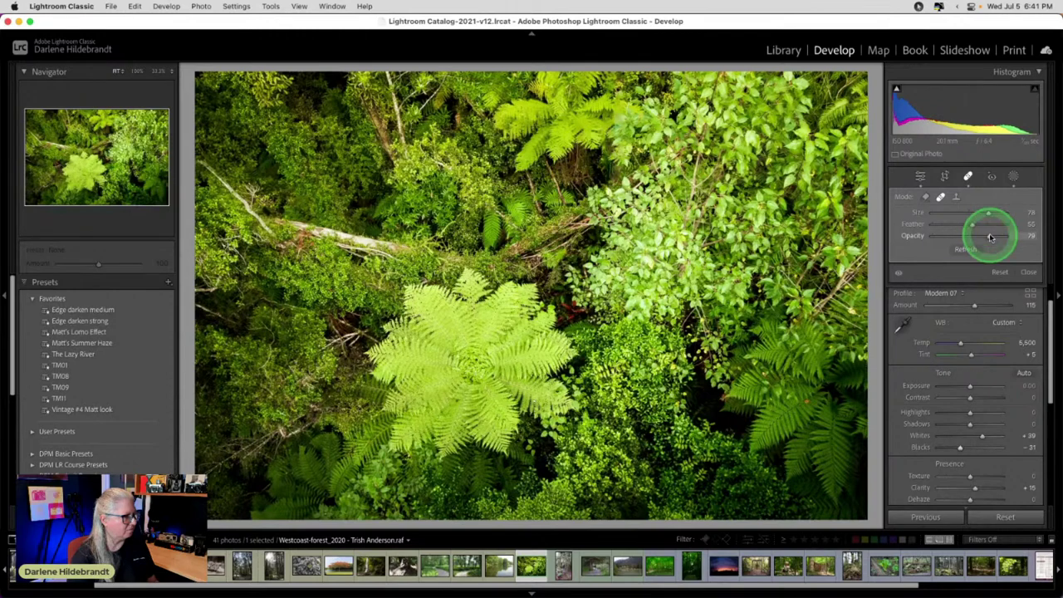
key("q")
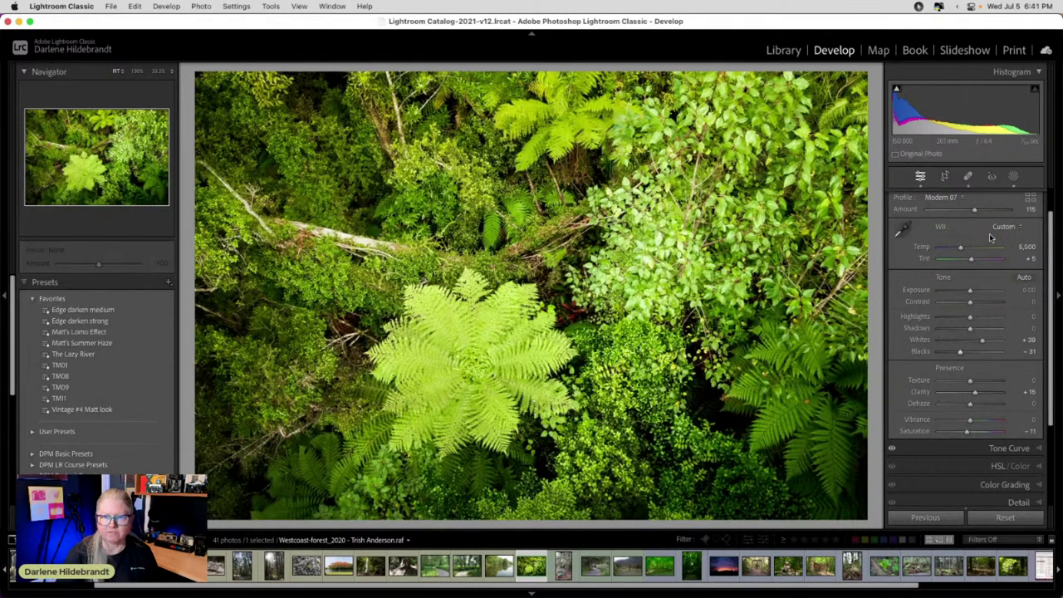
Compare before and after views and rotate the photo upside-down with Cmd+]
key("backslash")
key("backslash")
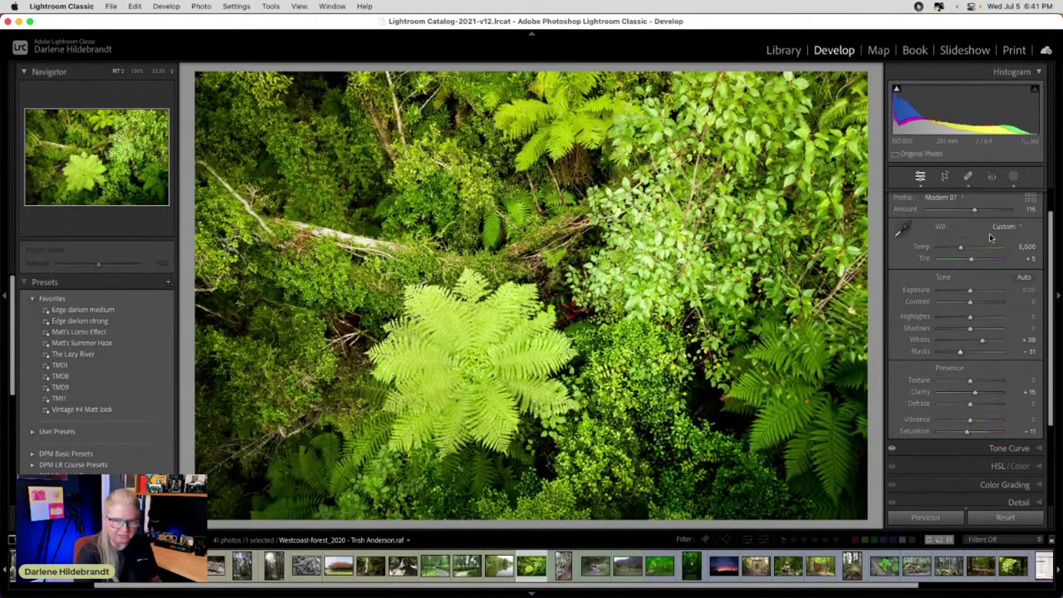
key("super+bracketright")
key("super+bracketright")
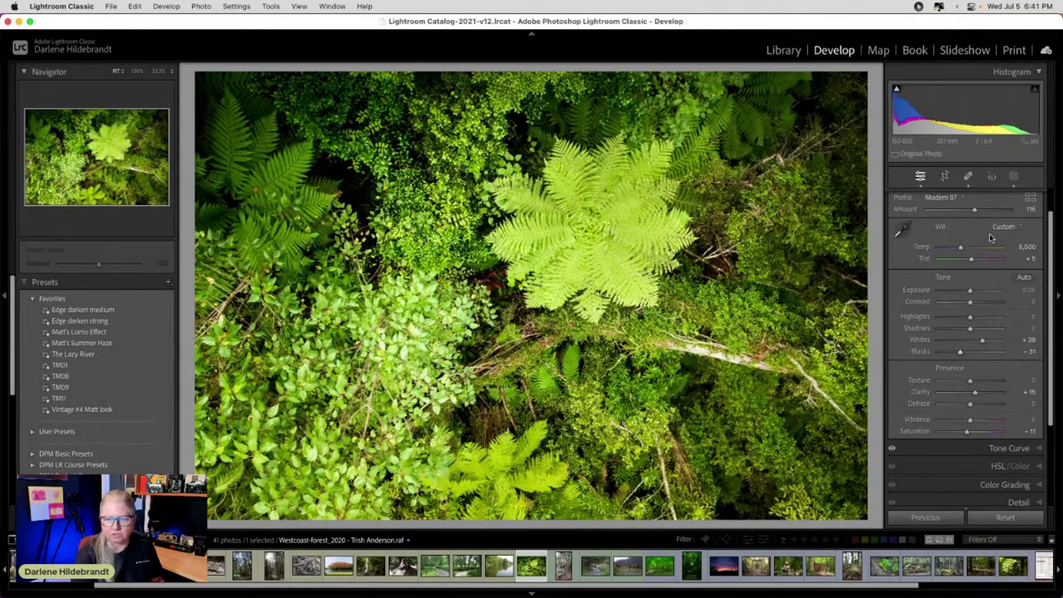
key("backslash")
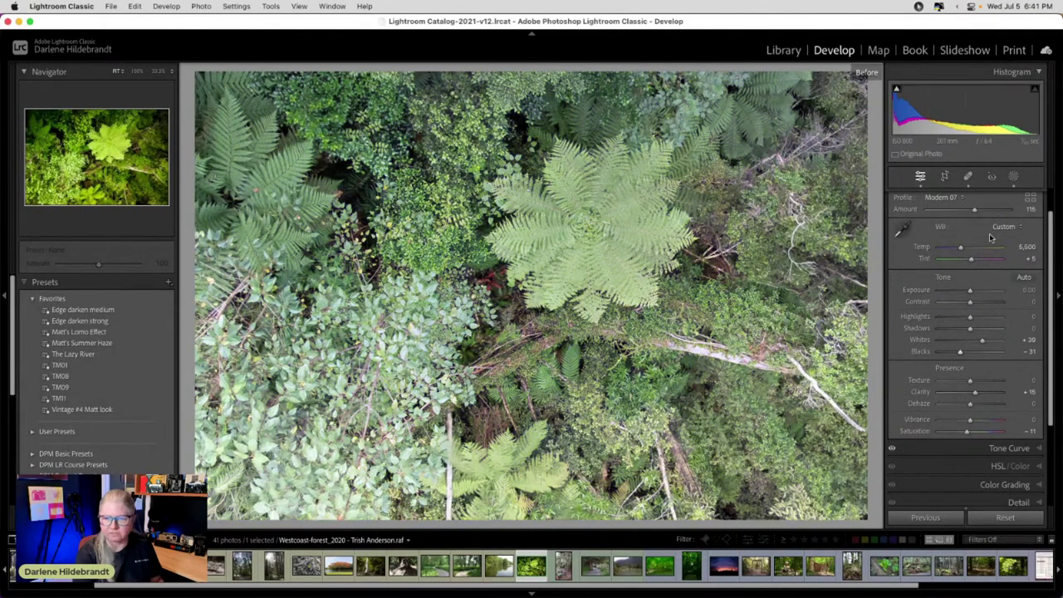
key("backslash")
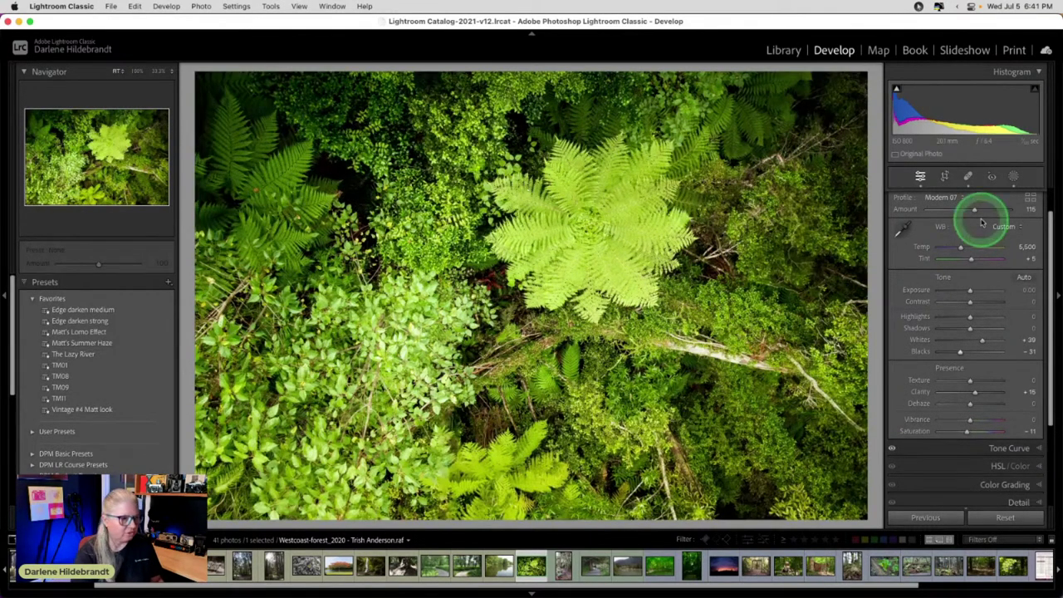
Toggle the Healing tool's spot removals on and off to check the removed white sticks
left_click(1013, 176)
left_click(863, 124)
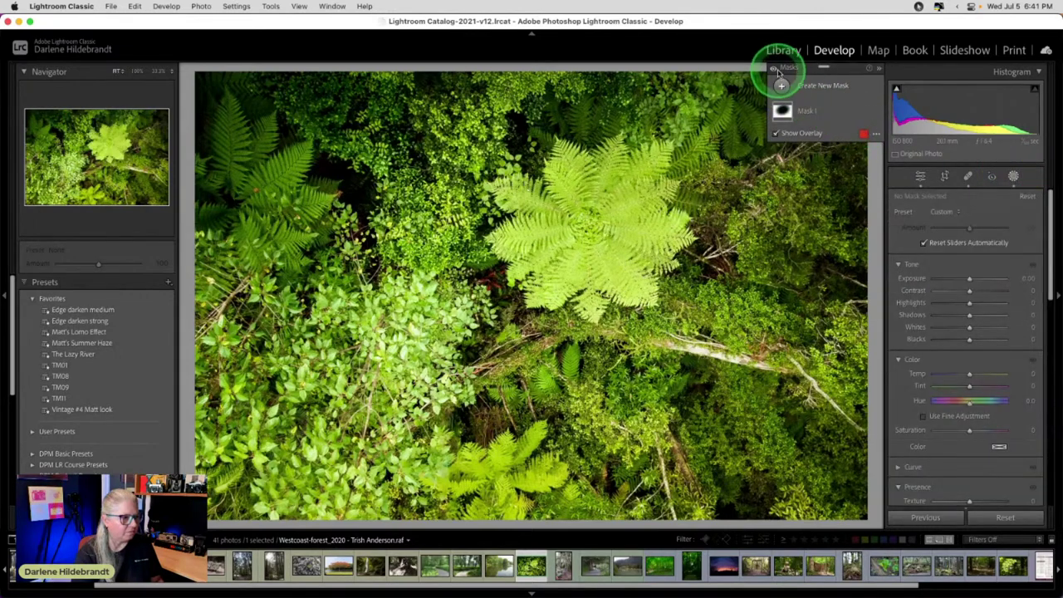
left_click(1015, 177)
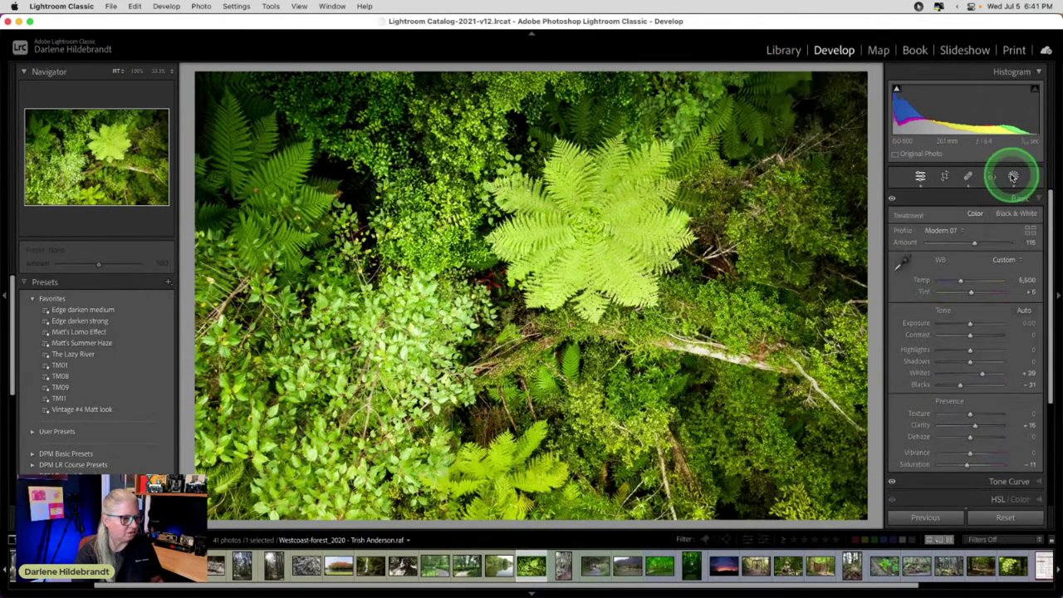
left_click(969, 177)
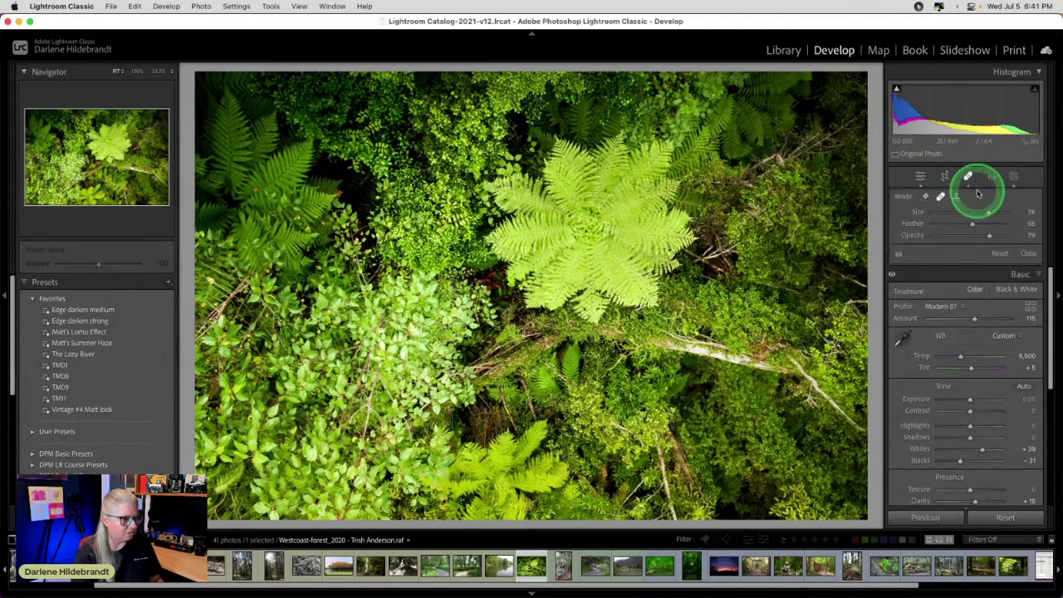
left_click(898, 256)
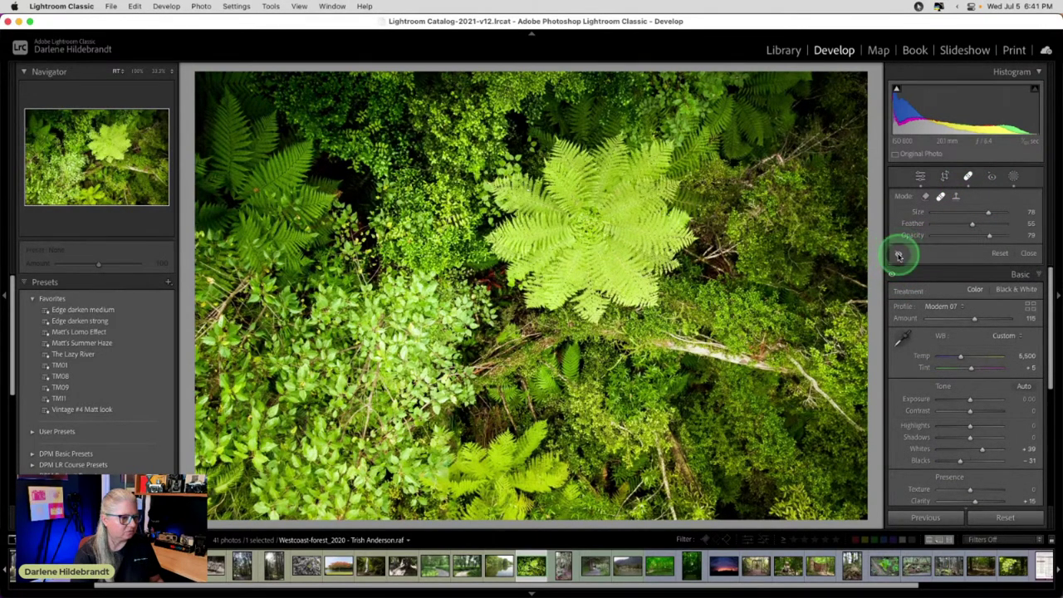
left_click(899, 255)
left_click(899, 256)
left_click(898, 256)
left_click(899, 256)
left_click(899, 255)
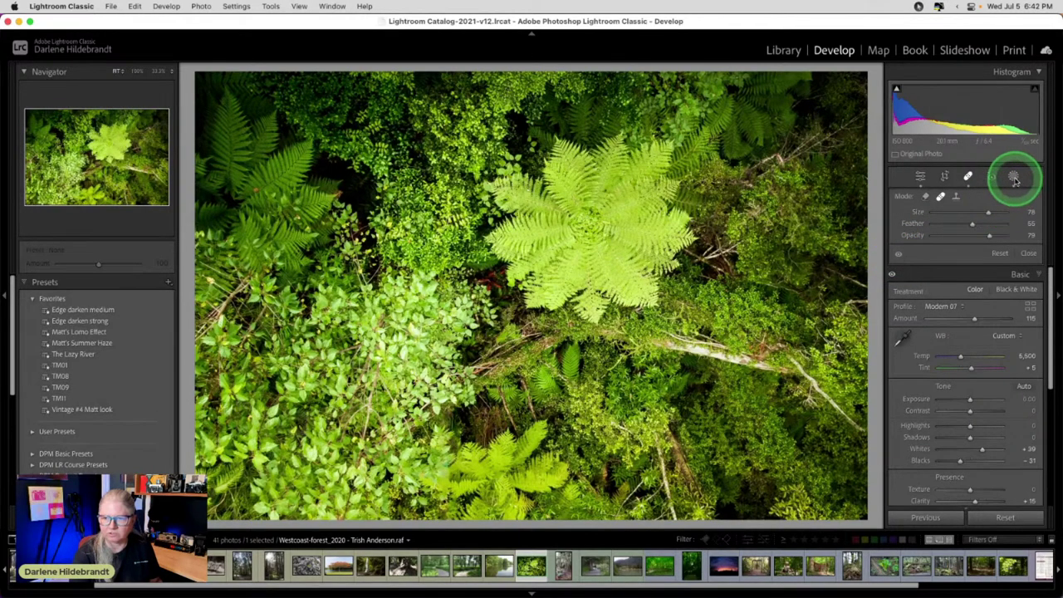
left_click(968, 177)
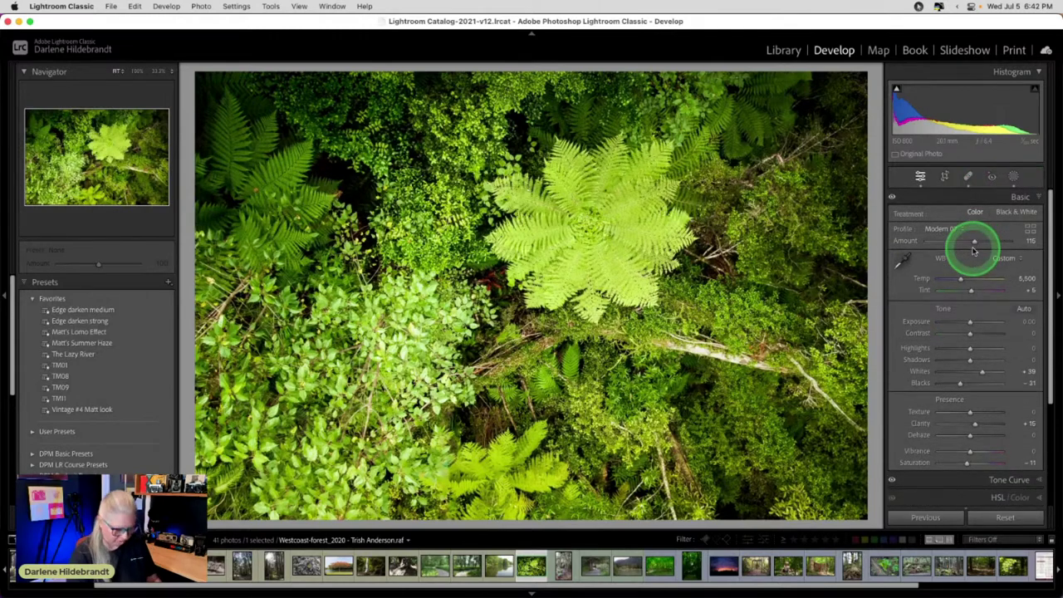
Rotate the photo two more quarter turns clockwise with Cmd+]
key("super+bracketright")
key("super+bracketright")
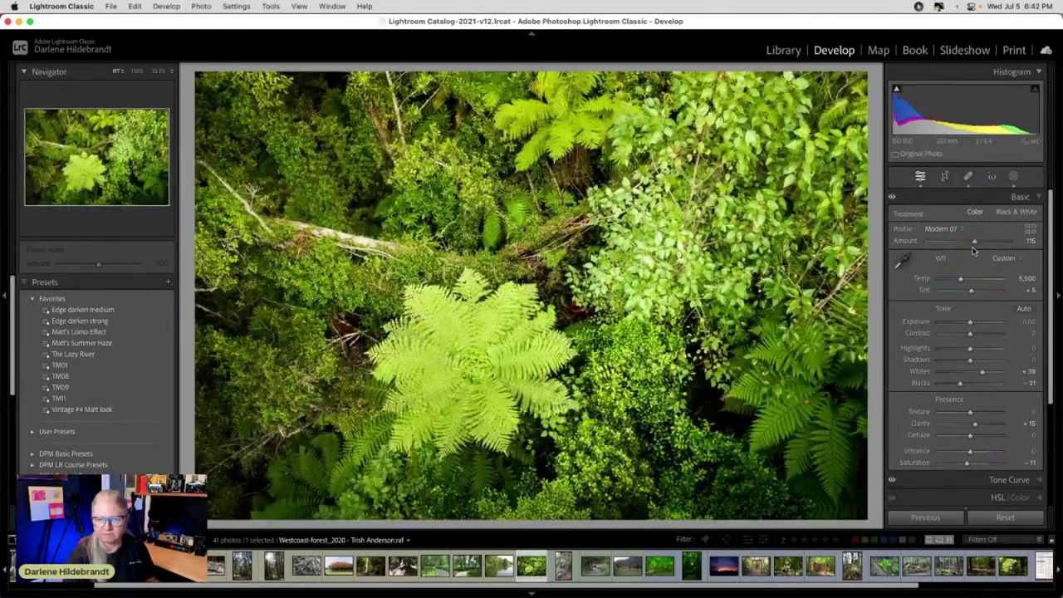
left_click(974, 251)
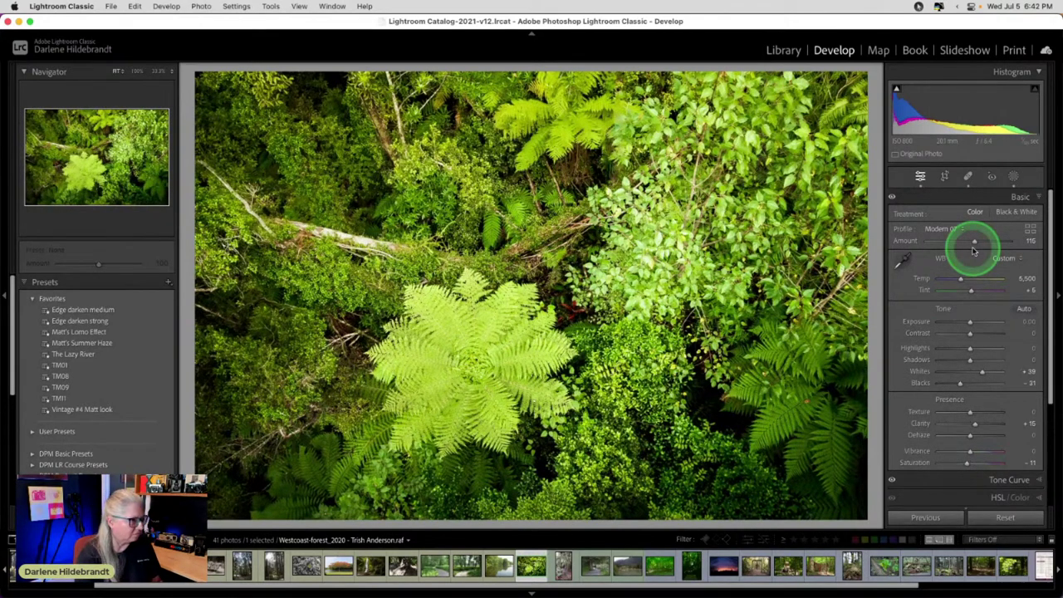
key("super+bracketright")
left_click(974, 251)
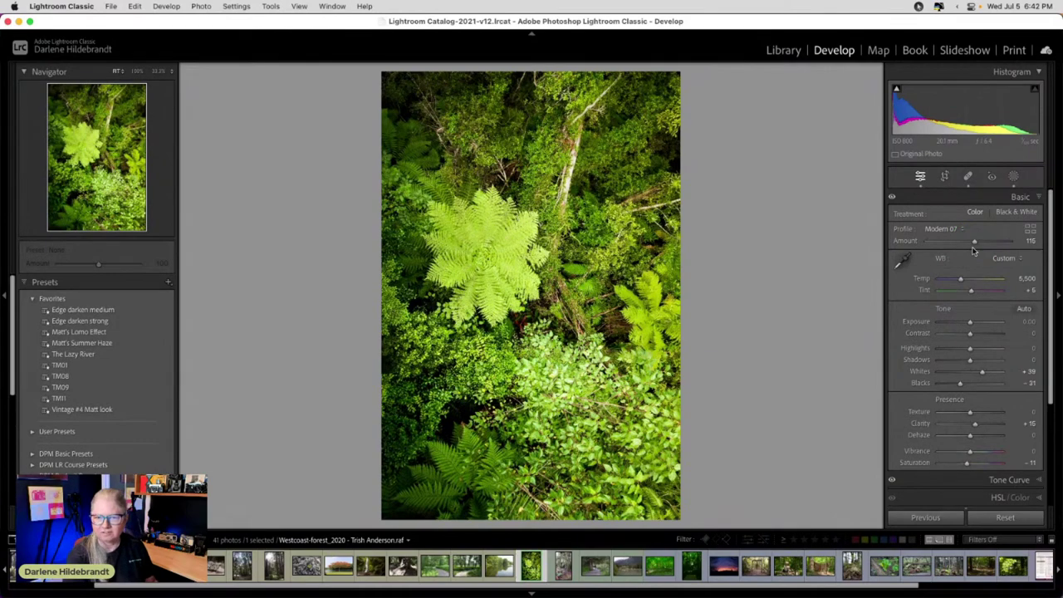
left_click(974, 250)
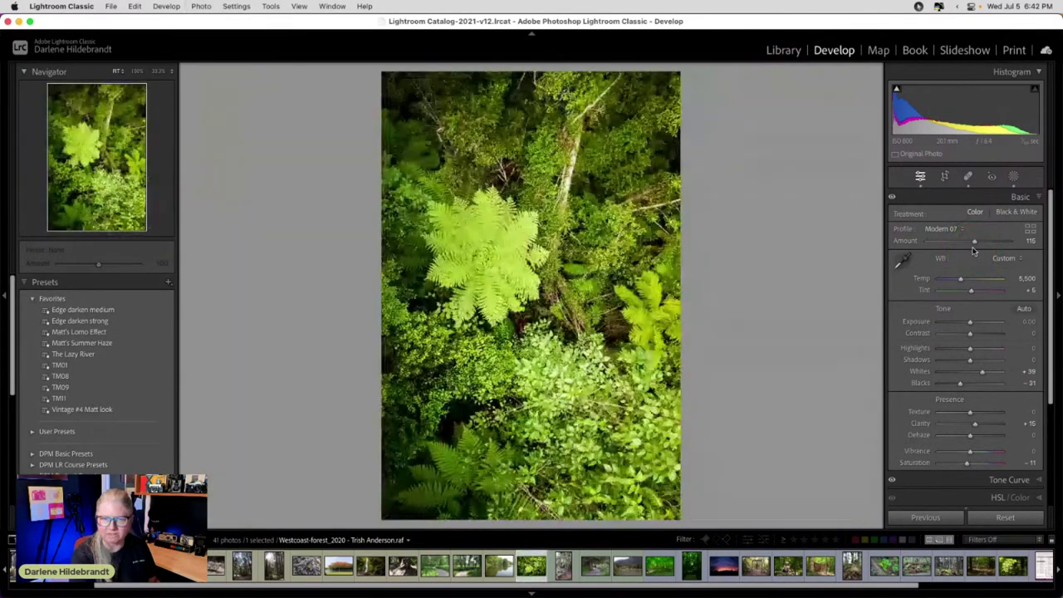
left_click(974, 251)
Show the HSL/Color panel's Luminance adjustments
left_click(974, 251)
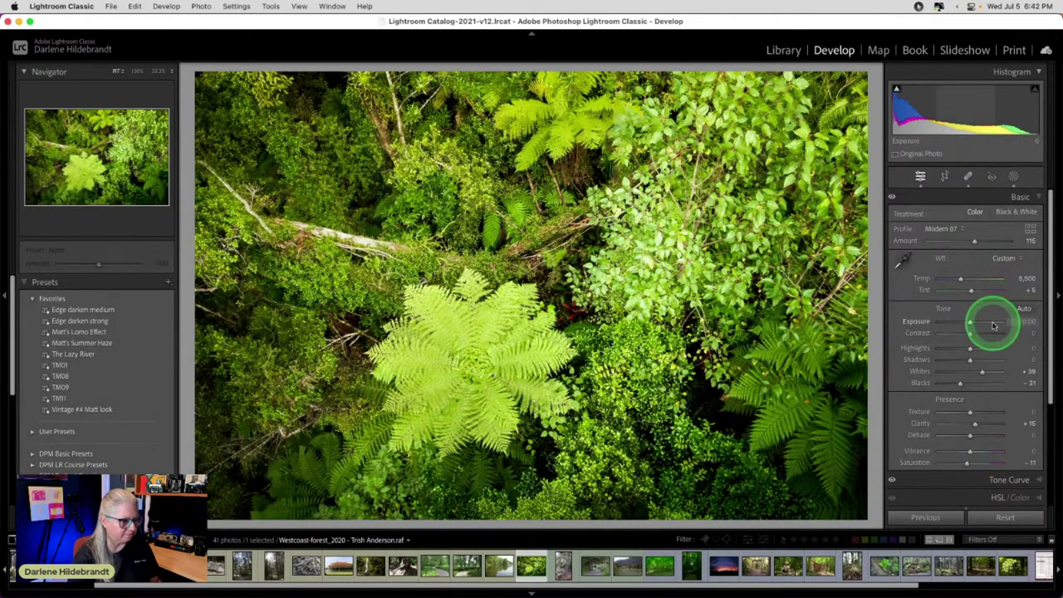
scroll(993, 328, "down", 6)
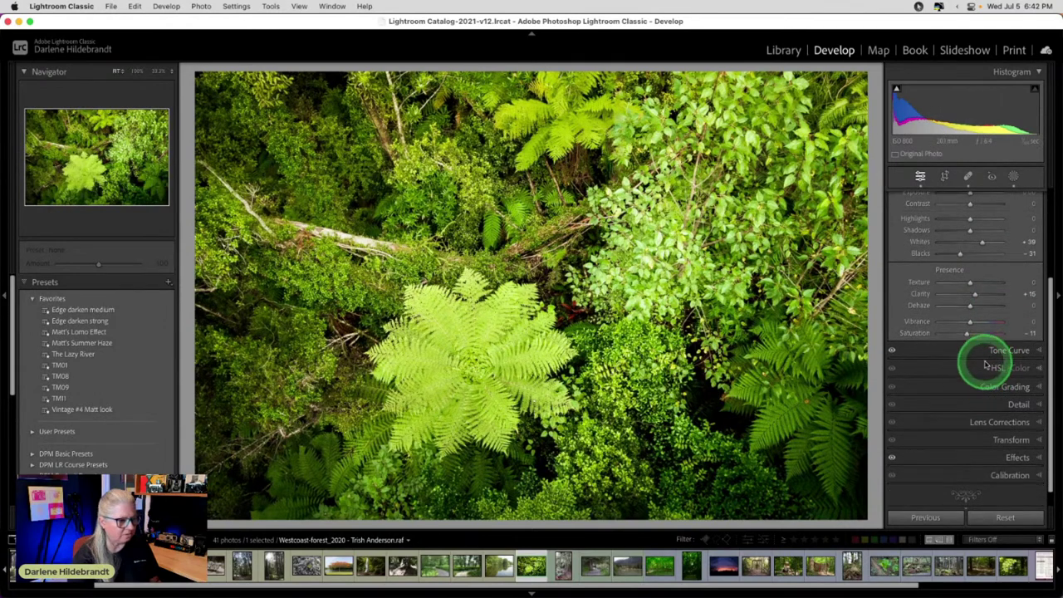
left_click(970, 368)
scroll(970, 308, "up", 3)
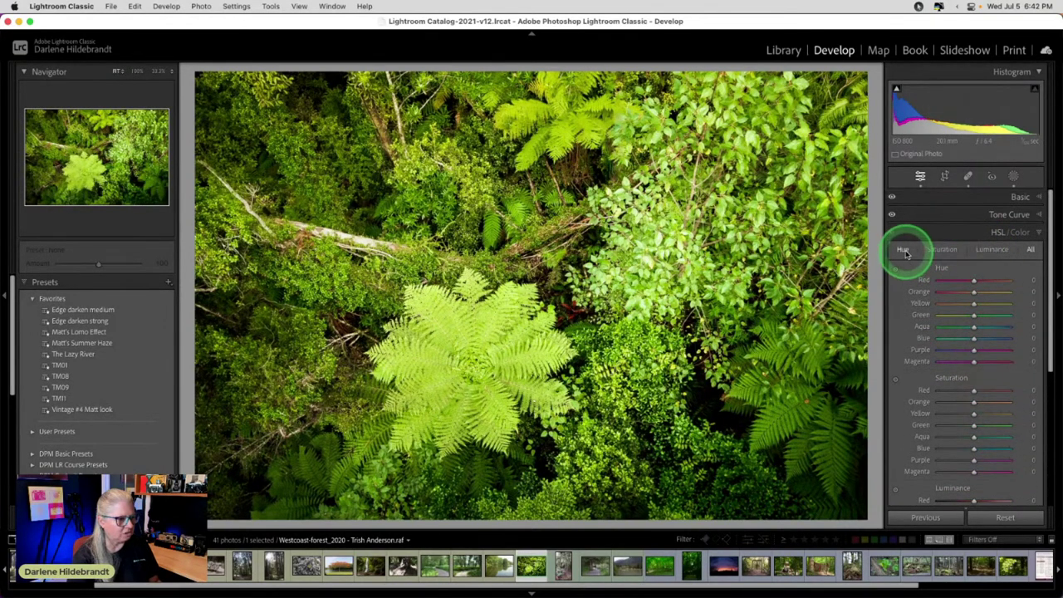
left_click(982, 251)
mouse_move(972, 290)
left_mouse_down()
mouse_move(976, 308)
mouse_move(990, 306)
mouse_move(973, 324)
mouse_move(959, 315)
mouse_move(985, 316)
mouse_move(956, 299)
mouse_move(995, 299)
mouse_move(959, 311)
mouse_move(1021, 311)
mouse_move(850, 304)
mouse_move(1016, 308)
mouse_move(951, 314)
mouse_move(991, 308)
mouse_move(963, 302)
mouse_move(1001, 304)
mouse_move(962, 304)
left_mouse_up()
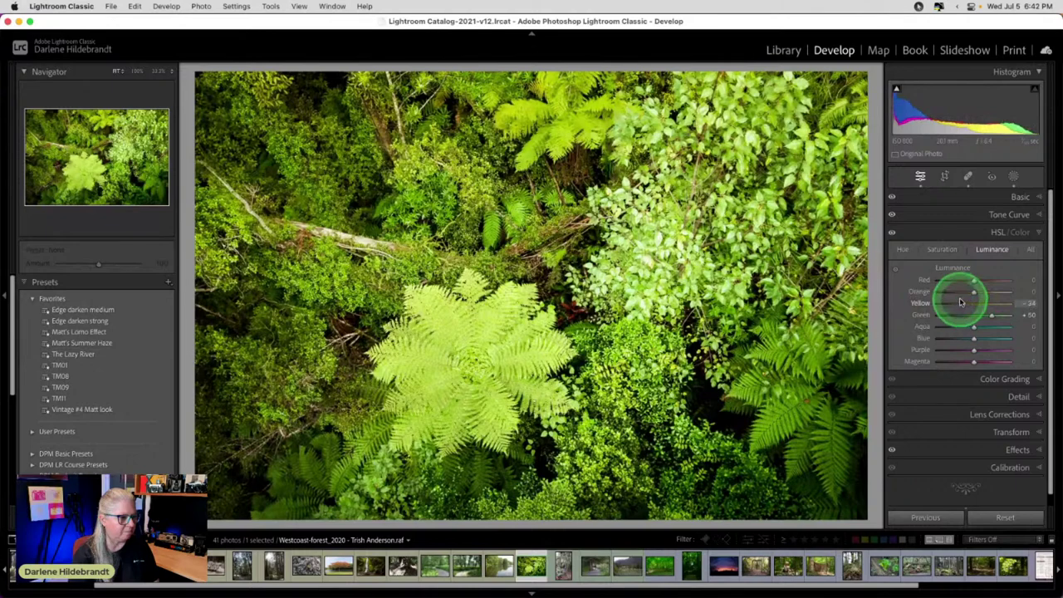
Compare with and without the colour adjustments, then reset all Luminance values to 0
left_click(892, 232)
left_click(892, 232)
left_click(892, 233)
left_click(892, 233)
left_click(892, 233)
left_click(892, 233)
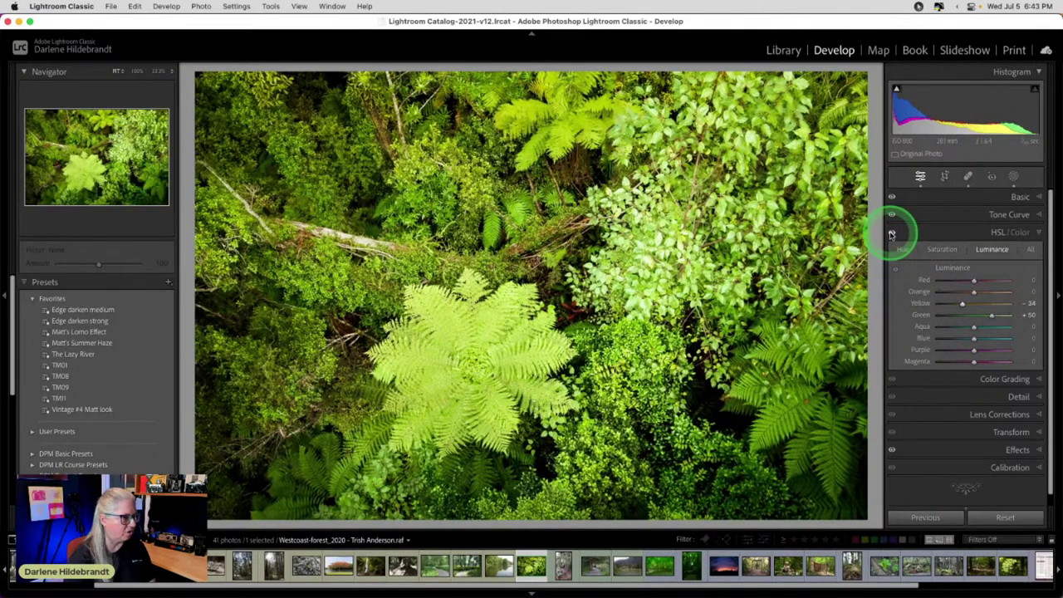
double_click(943, 268)
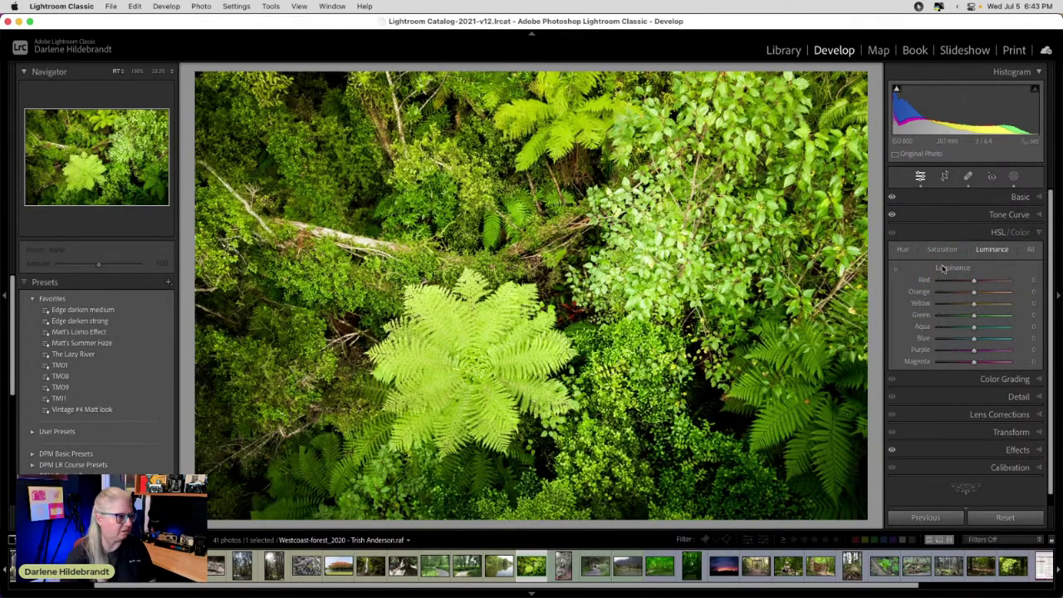
Set Adobe Photoshop 2023 as the external editor in Lightroom Classic's Settings
left_click(571, 203)
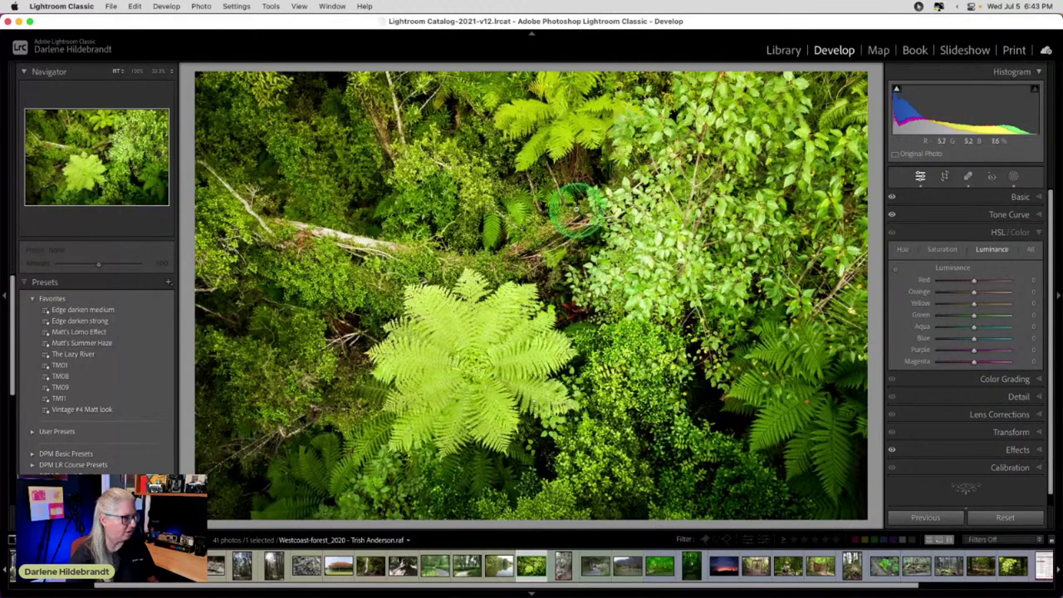
right_click(532, 195)
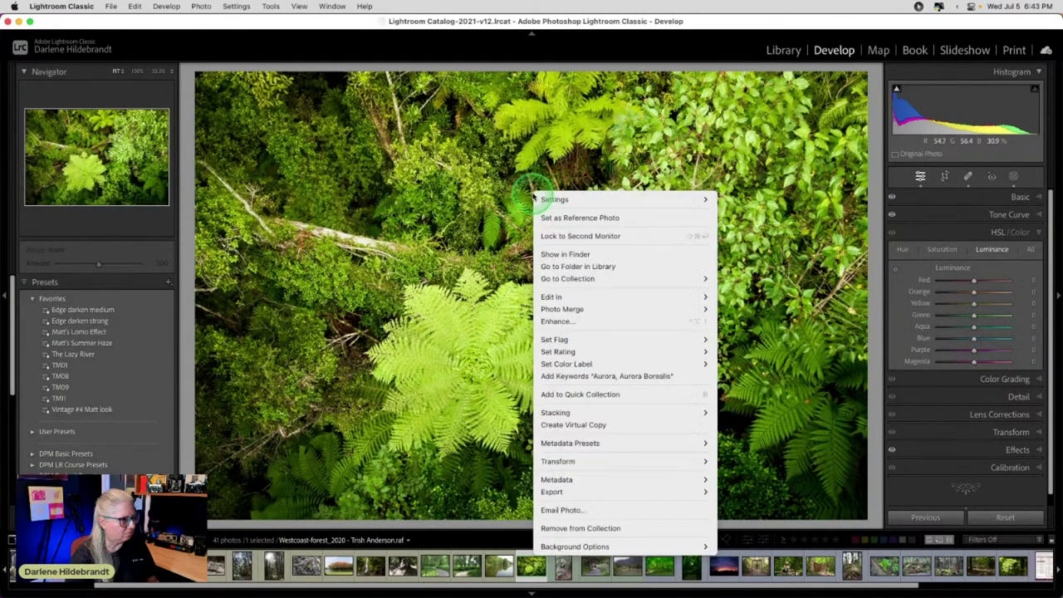
mouse_move(545, 299)
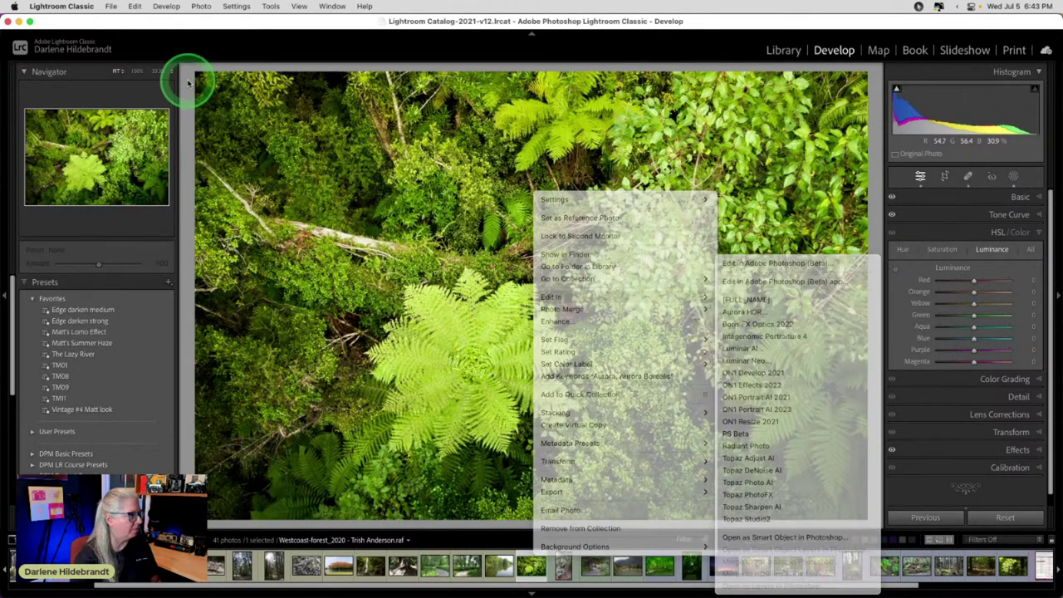
left_click(87, 5)
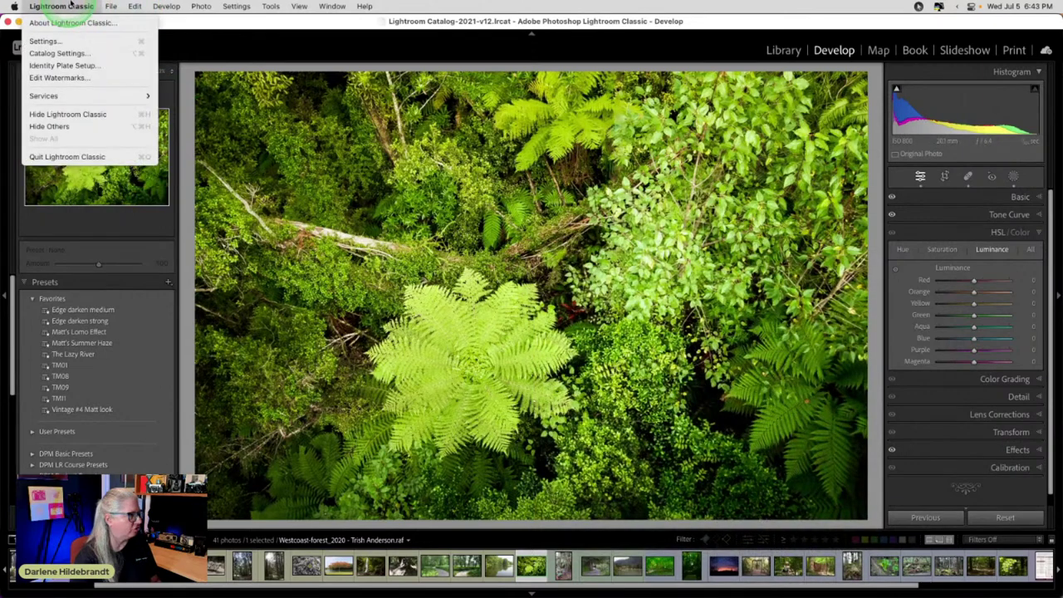
left_click(48, 39)
left_click(324, 147)
left_click(321, 157)
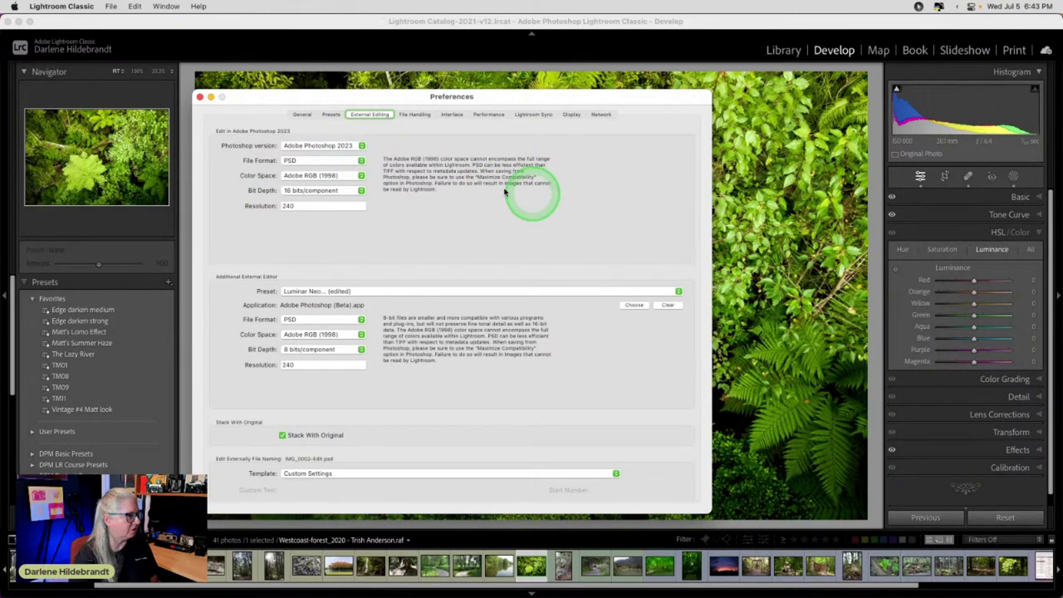
left_click(199, 97)
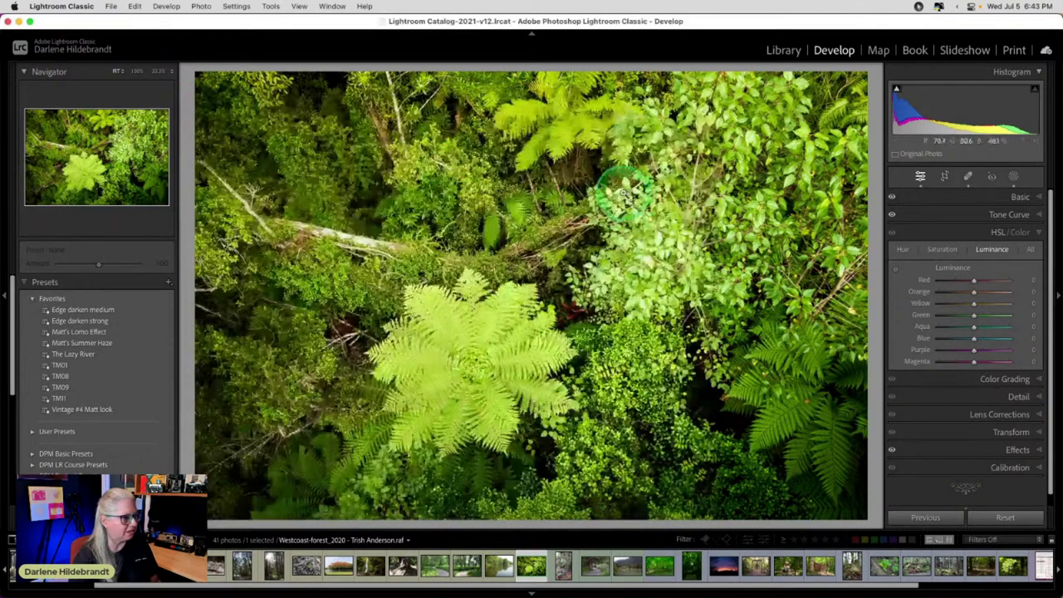
Open the tree-fern photo in Photoshop as a Smart Object
right_click(623, 196)
mouse_move(664, 295)
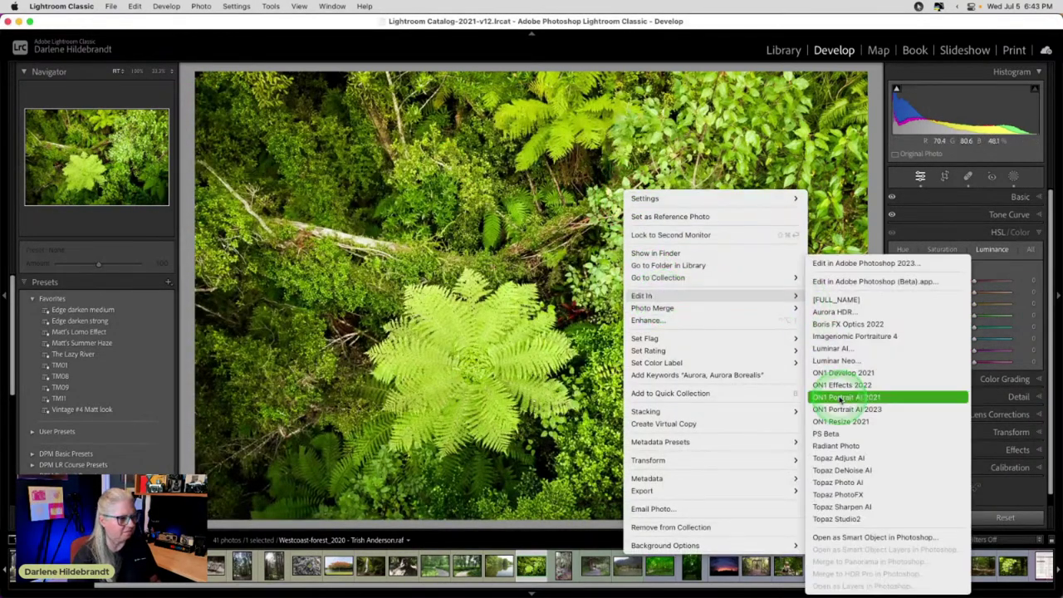
left_click(863, 538)
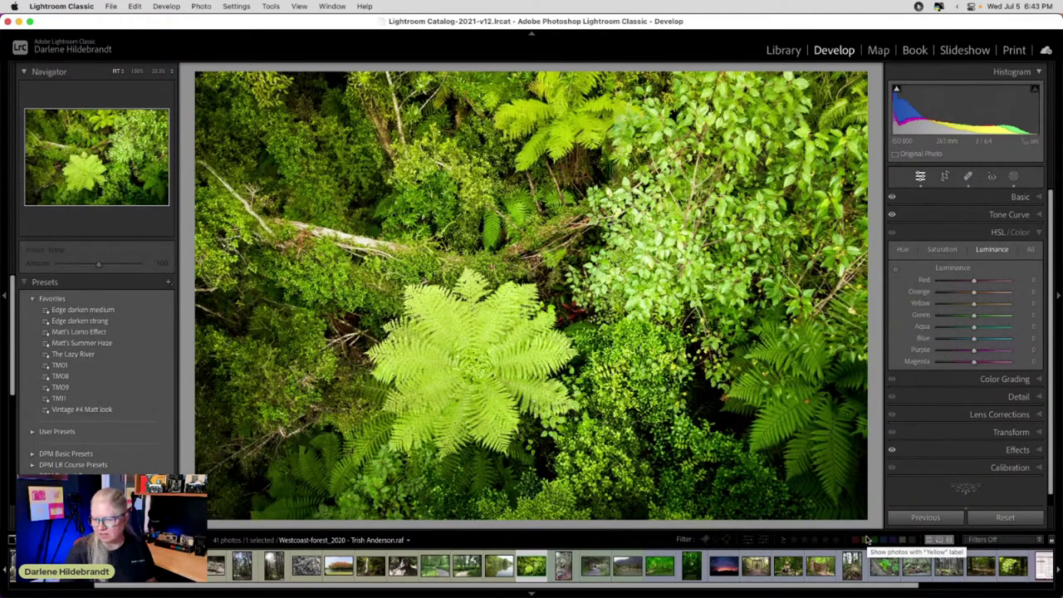
left_click(864, 536)
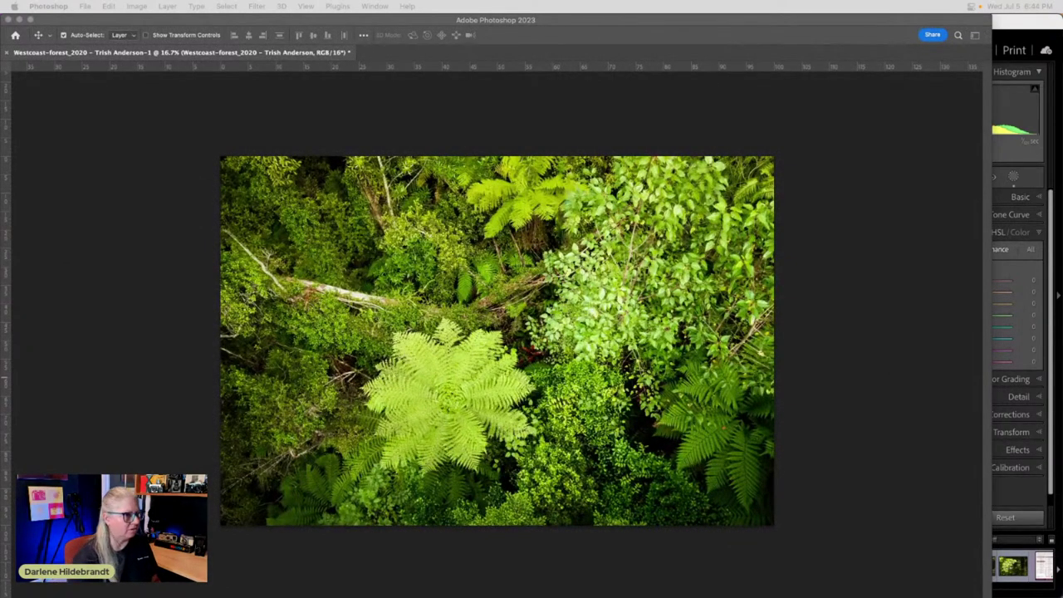
Put Photoshop in full-screen view, show the Layers panel and select the forest smart-object layer
left_click(831, 171)
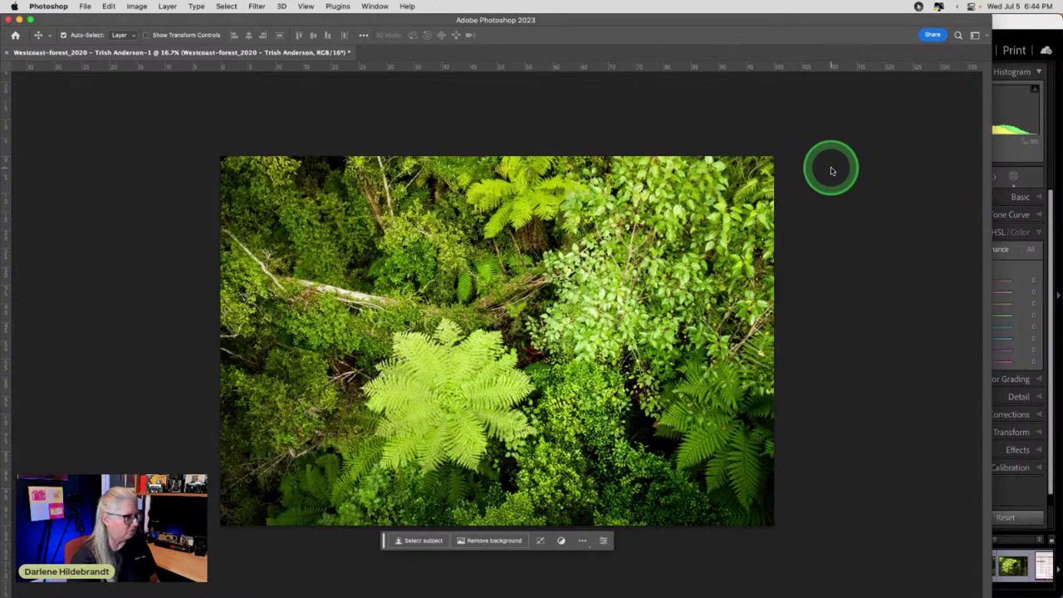
key("f")
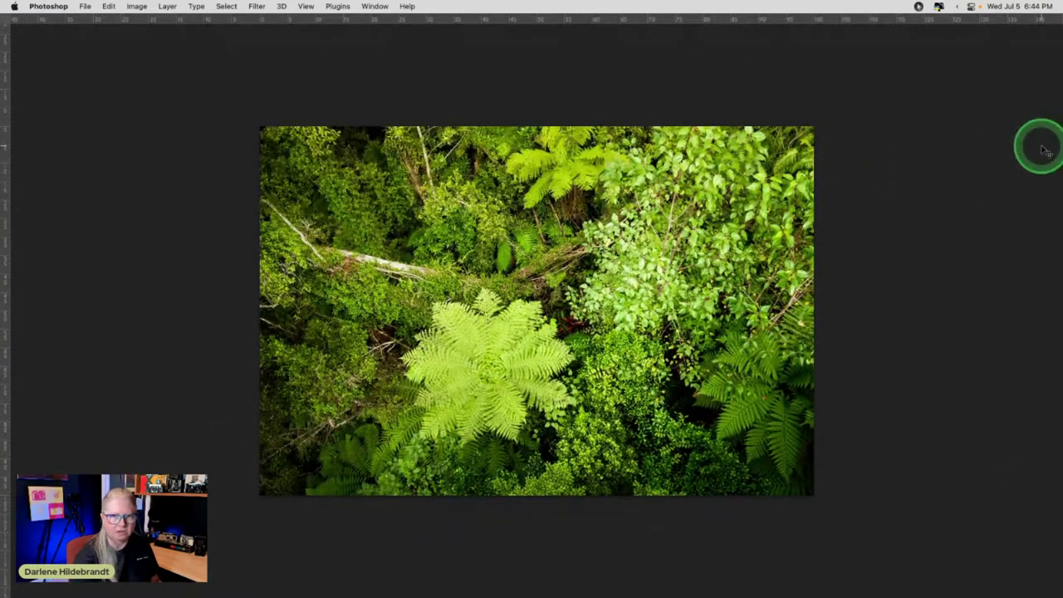
mouse_move(1037, 144)
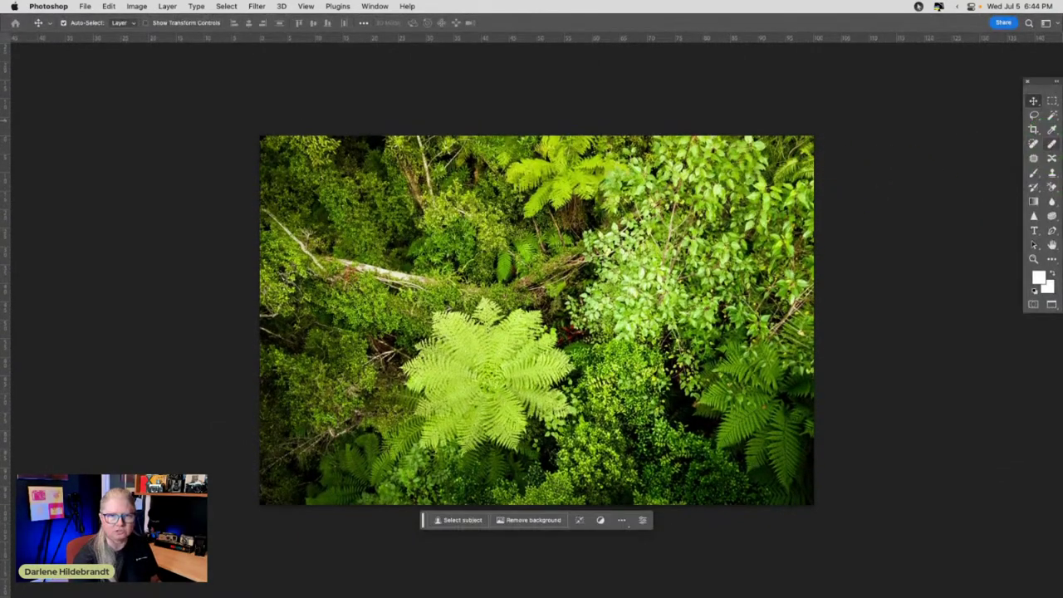
key("F7")
left_click_drag(873, 95, 834, 87)
left_click_drag(560, 146, 457, 126)
left_click(788, 184)
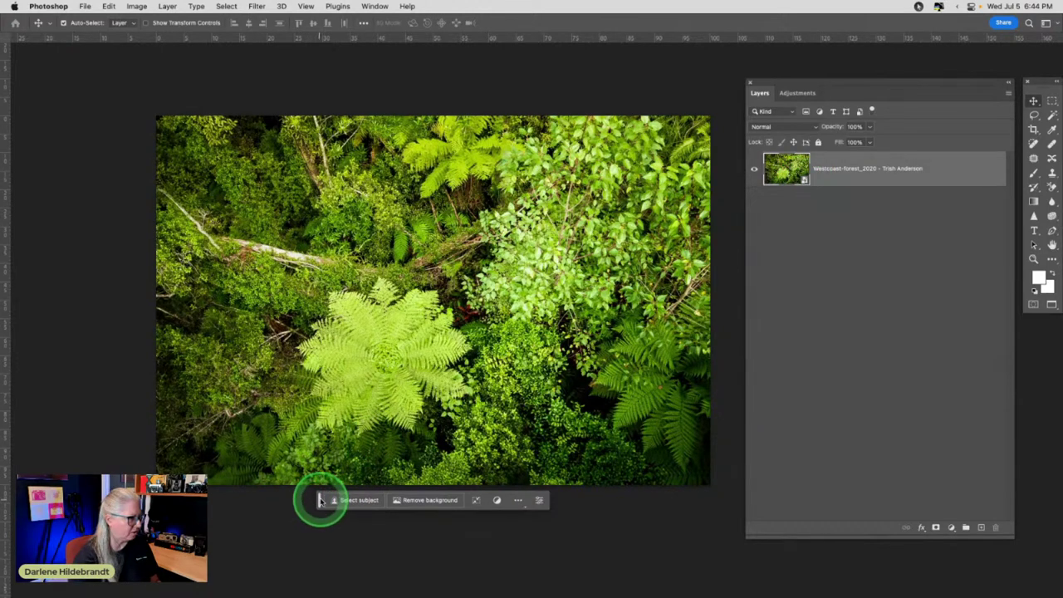
Move the floating contextual task bar aside and hide it via its ••• menu
left_click_drag(320, 500, 60, 551)
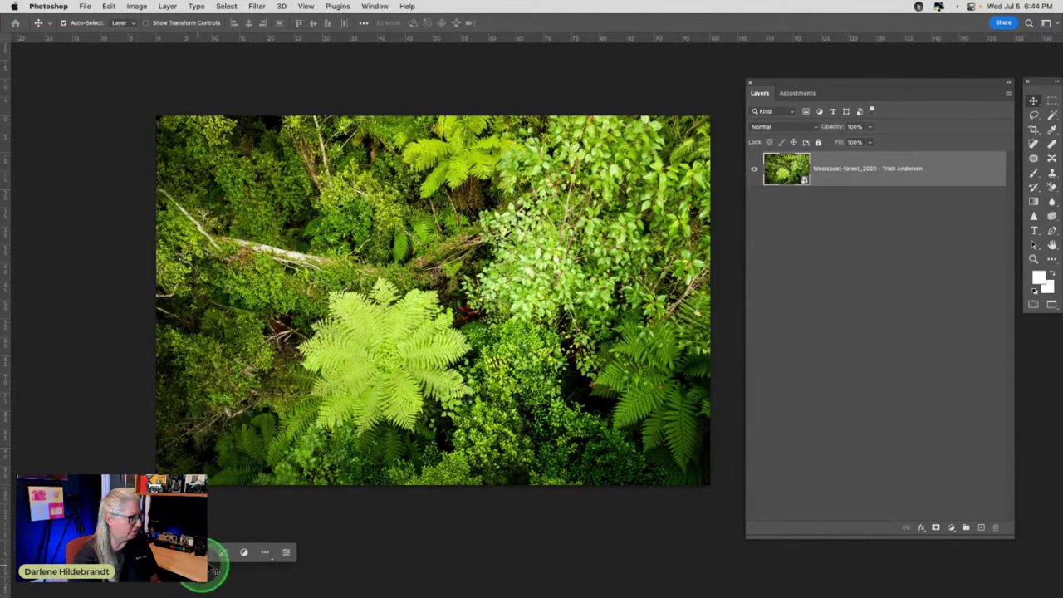
left_click(265, 552)
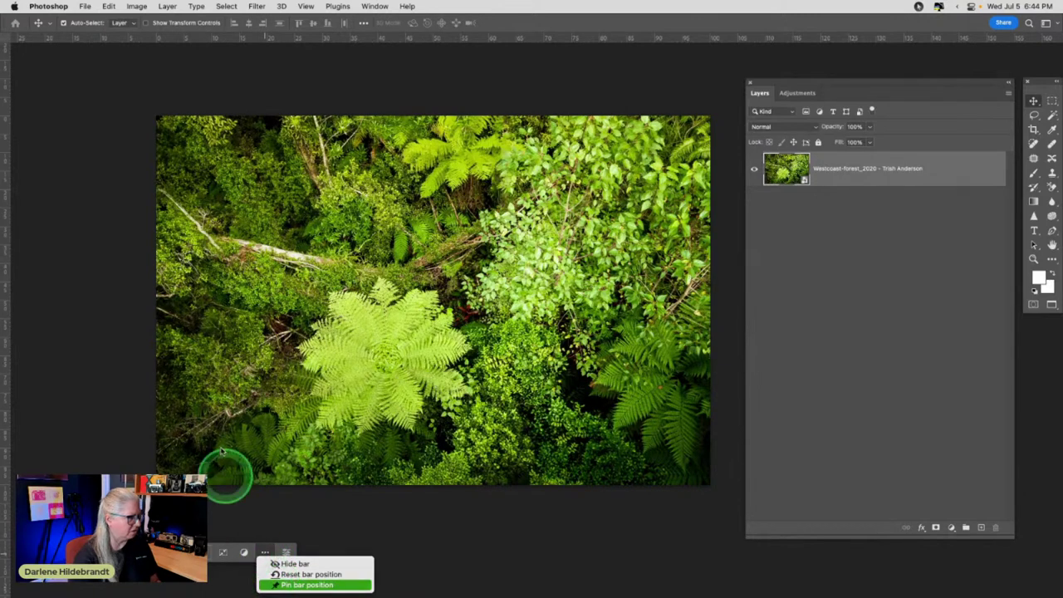
left_click(235, 517)
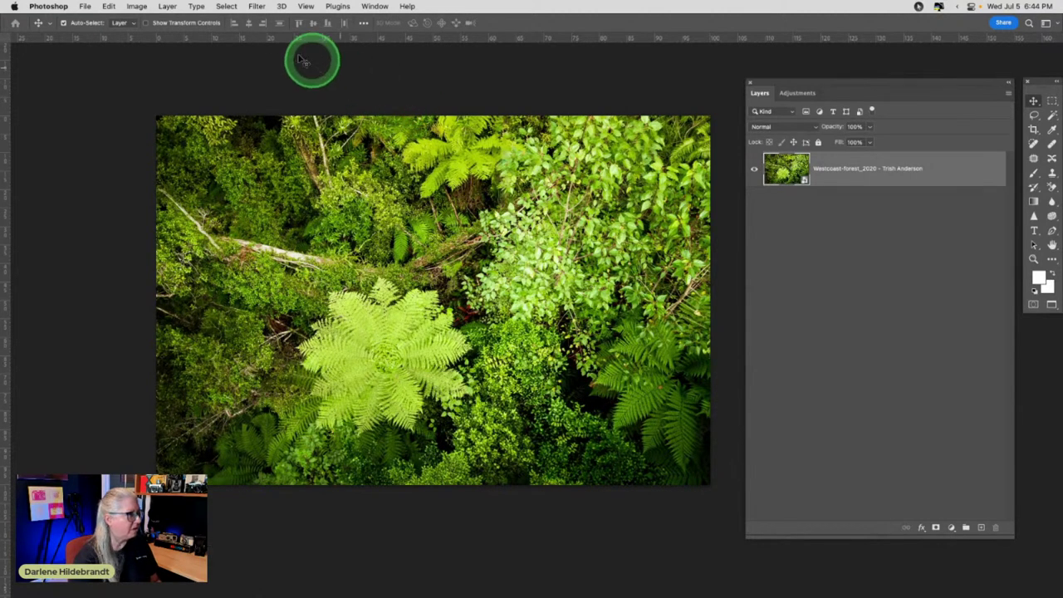
Reselect the forest photo layer and run Filter > Skylum Software > Luminar Neo on it
left_click(335, 70)
left_click(256, 6)
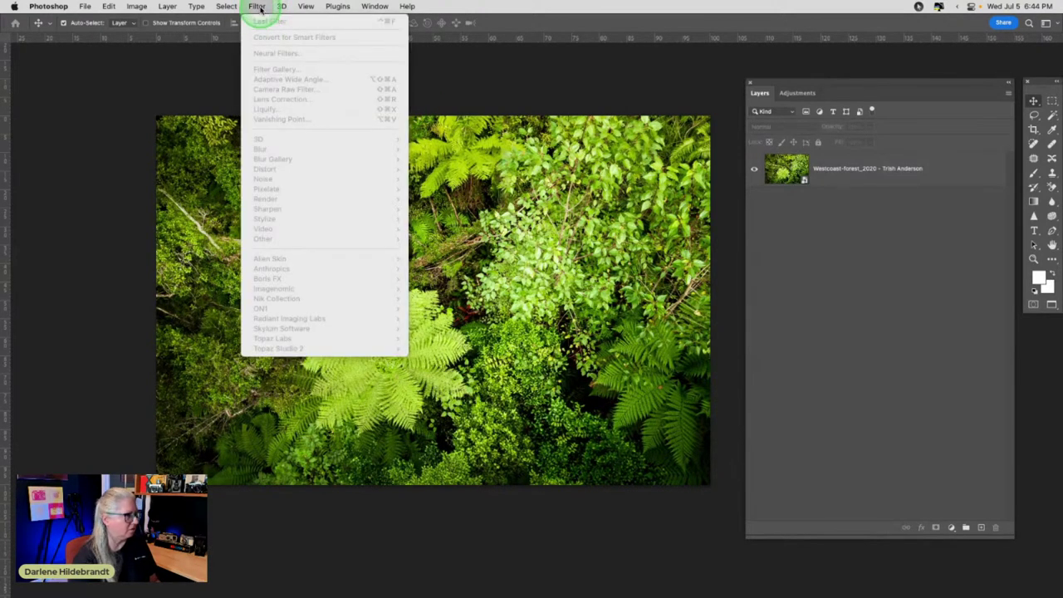
left_click(672, 124)
left_click(809, 162)
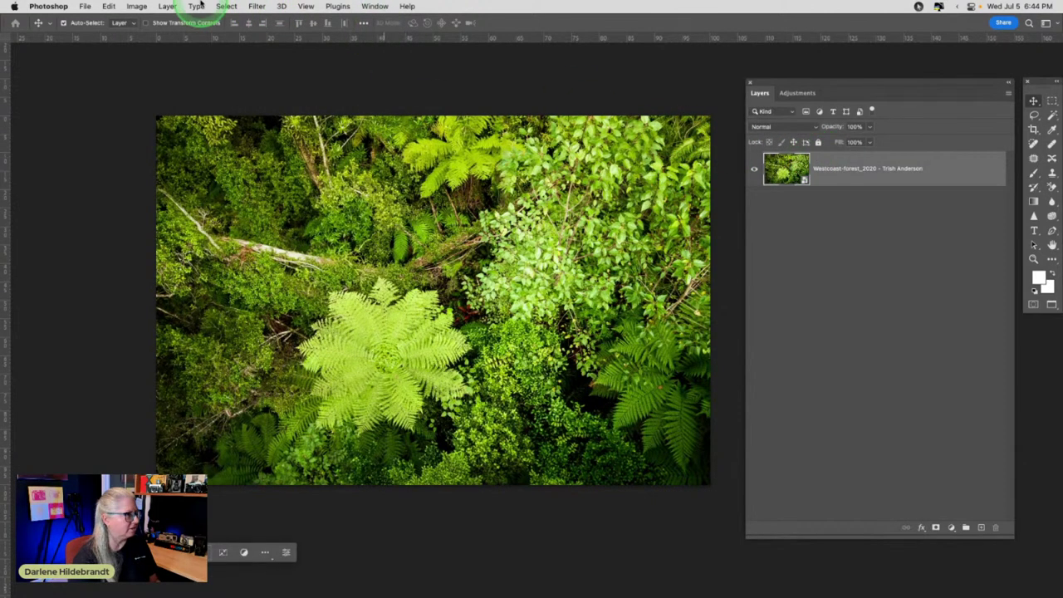
left_click(257, 6)
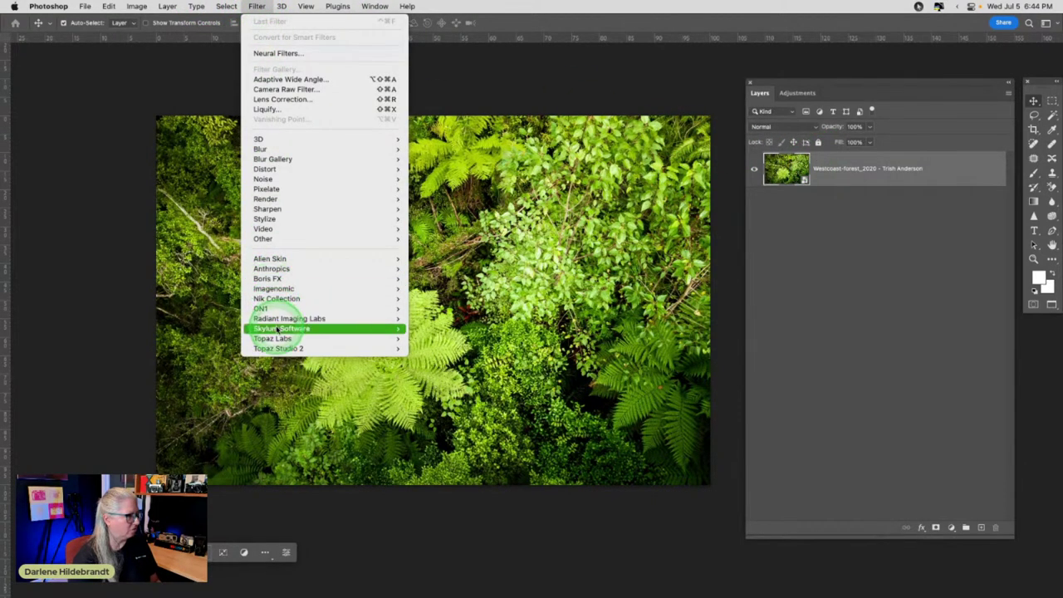
mouse_move(365, 328)
left_click(445, 358)
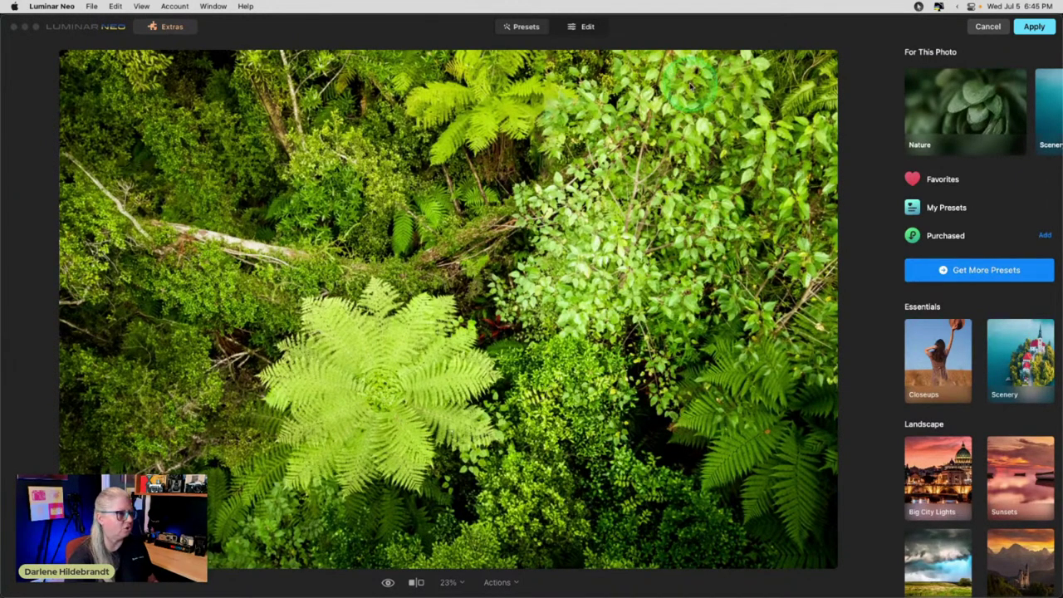
Switch Luminar Neo to the Edit tools and open Color Harmony
left_click(603, 33)
left_click(579, 29)
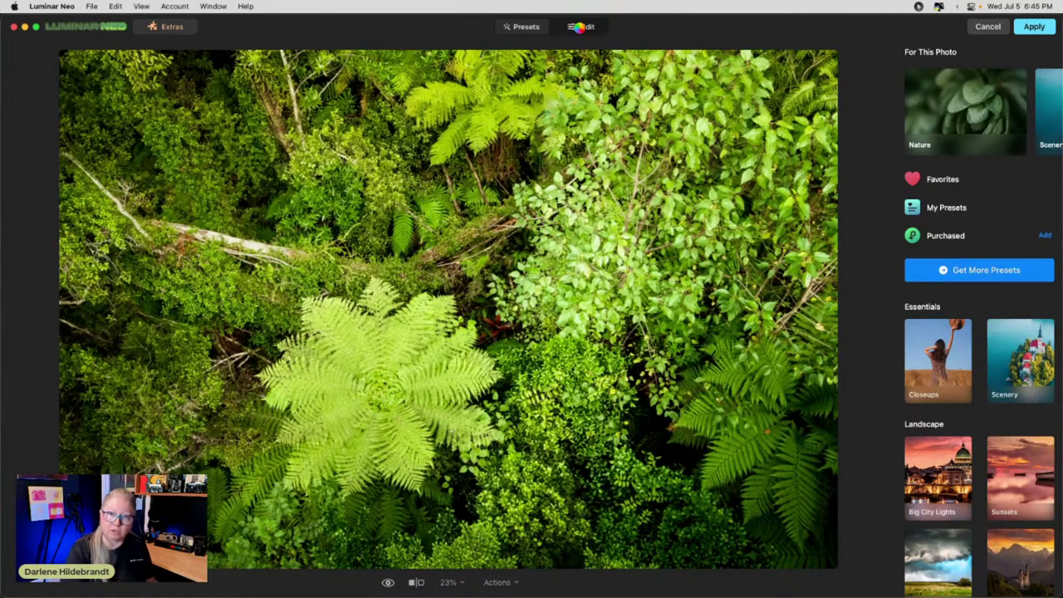
left_click(580, 29)
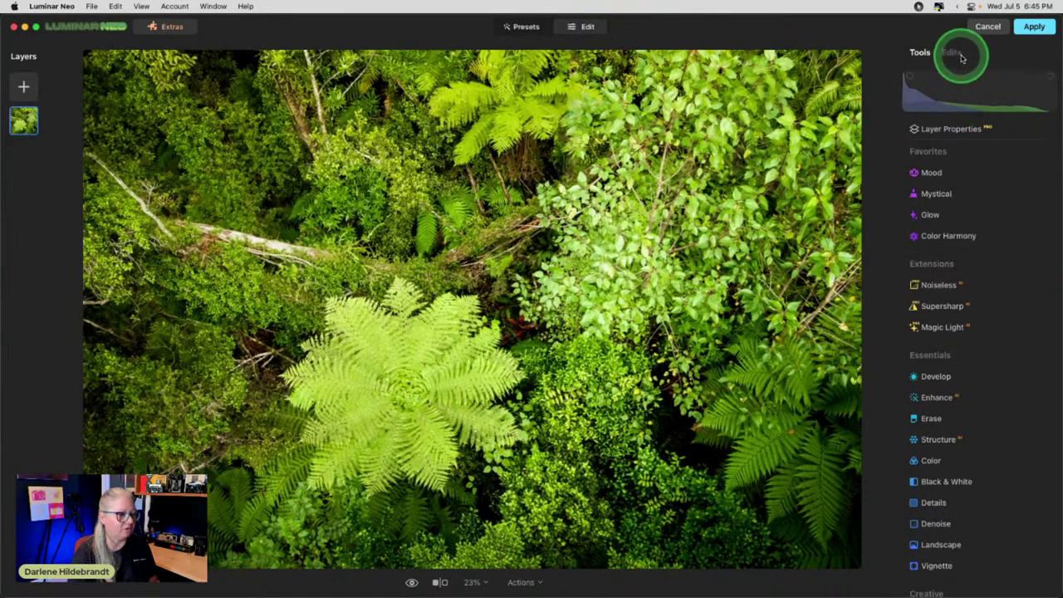
left_click(950, 280)
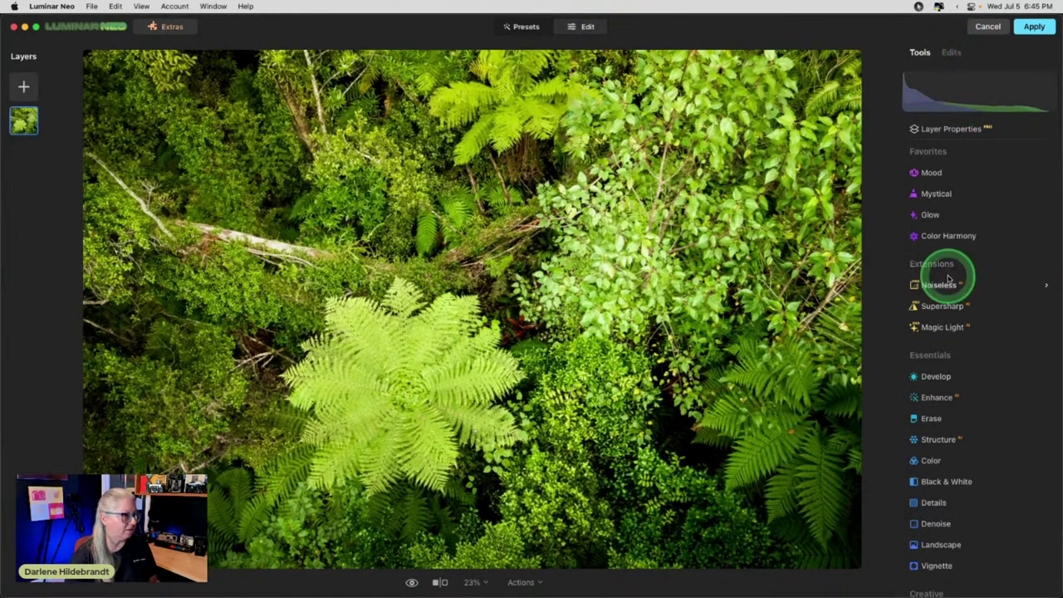
left_click(963, 236)
Set Color Harmony Brilliance to -31 and Color Contrast Amount 32 with Hue 130
left_click(940, 357)
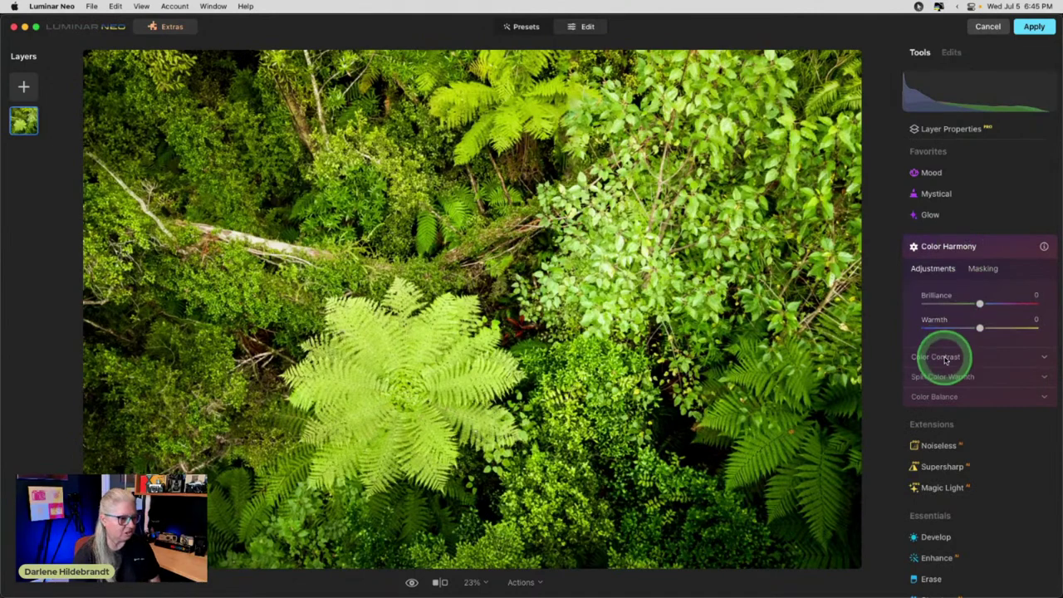
left_click(928, 389)
mouse_move(935, 390)
left_mouse_down()
mouse_move(957, 390)
mouse_move(944, 413)
mouse_move(961, 413)
mouse_move(953, 389)
left_mouse_up()
left_click_drag(980, 304, 975, 304)
left_click(949, 401)
mouse_move(955, 390)
left_mouse_down()
mouse_move(928, 389)
mouse_move(1001, 381)
mouse_move(916, 386)
mouse_move(966, 414)
mouse_move(928, 387)
mouse_move(960, 387)
left_mouse_up()
left_click(954, 413)
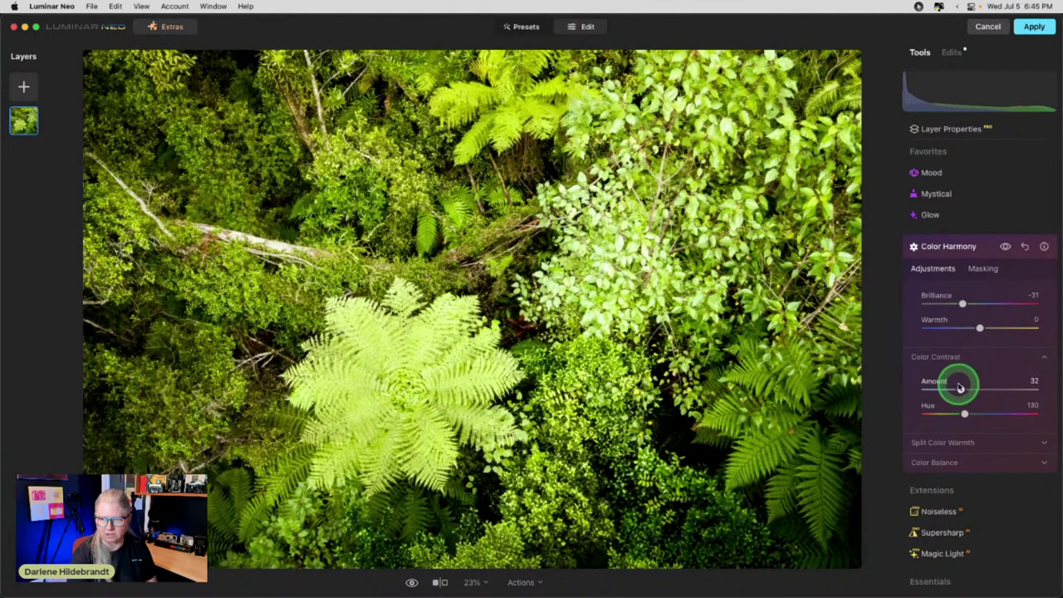
left_click(981, 268)
Add an inverted radial gradient mask shaped around the central tree fern
left_click(952, 325)
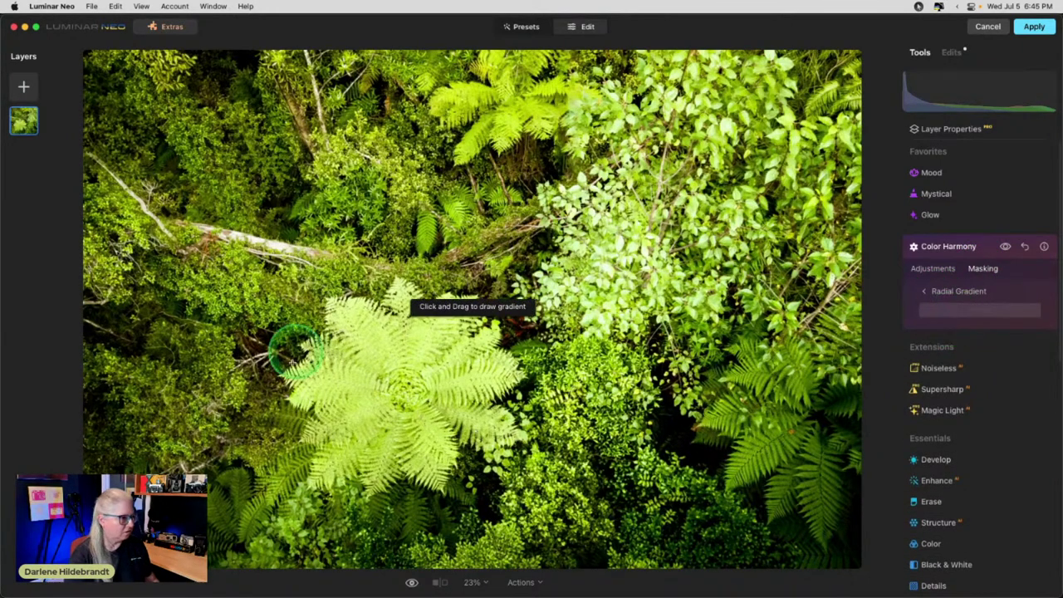
left_click(437, 343)
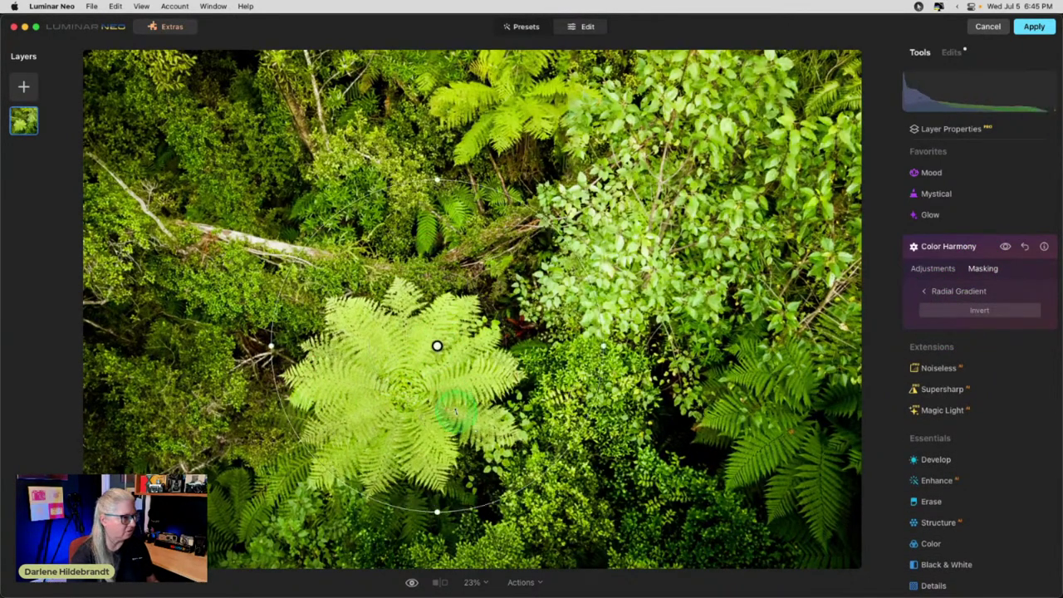
left_click_drag(654, 345, 756, 345)
left_click_drag(755, 413, 759, 315)
left_click_drag(503, 375, 518, 393)
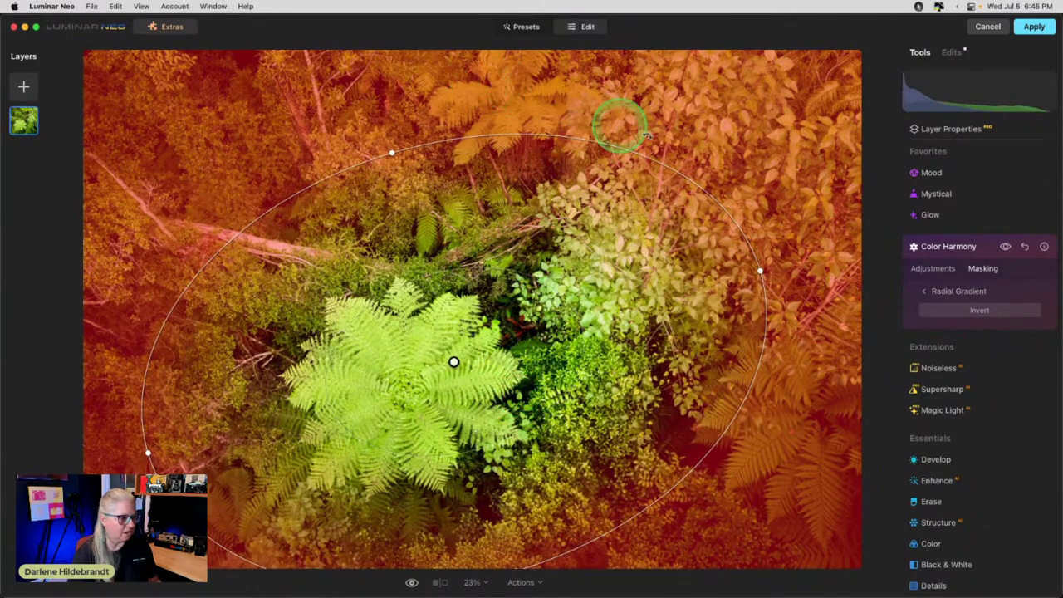
left_click(956, 310)
left_click(929, 291)
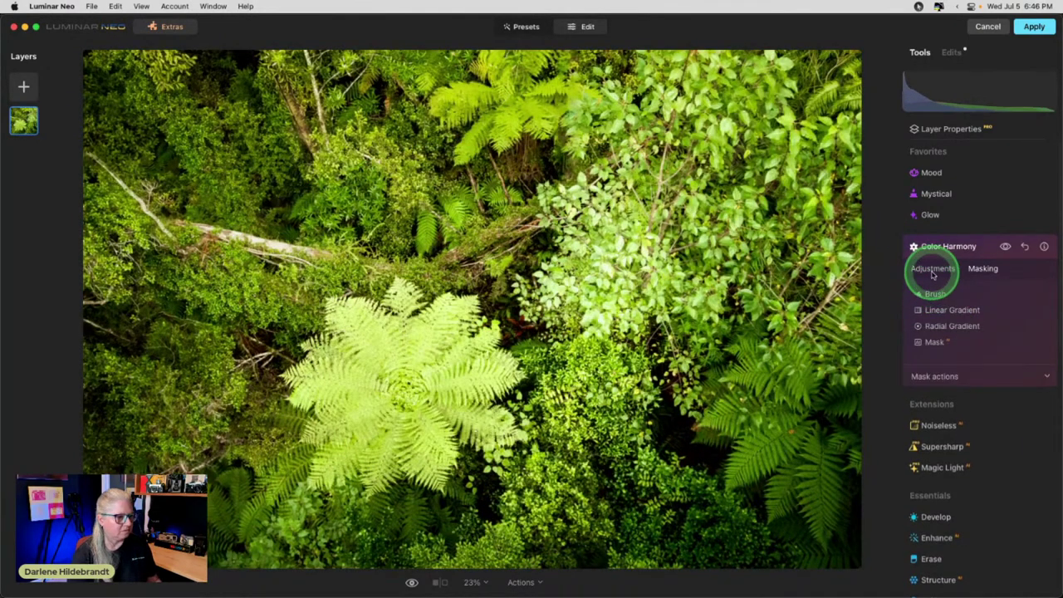
left_click(932, 268)
Toggle Color Harmony on and off to compare with the original photo
left_click(1005, 247)
left_click(1005, 247)
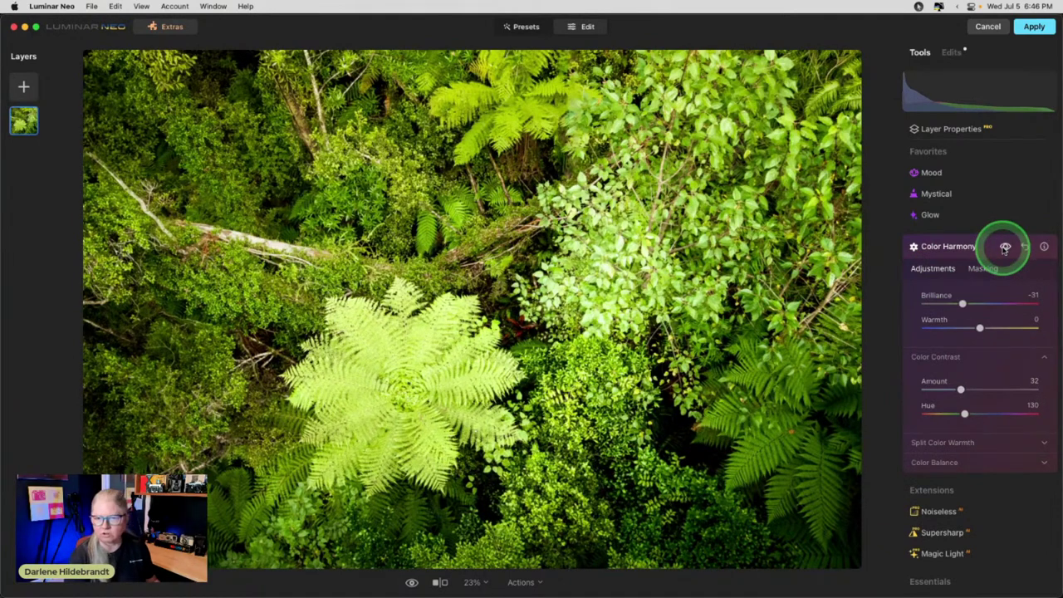
left_click(1005, 247)
left_click(1005, 247)
left_click(1005, 246)
left_click(1005, 246)
left_click(1005, 247)
left_click(1005, 247)
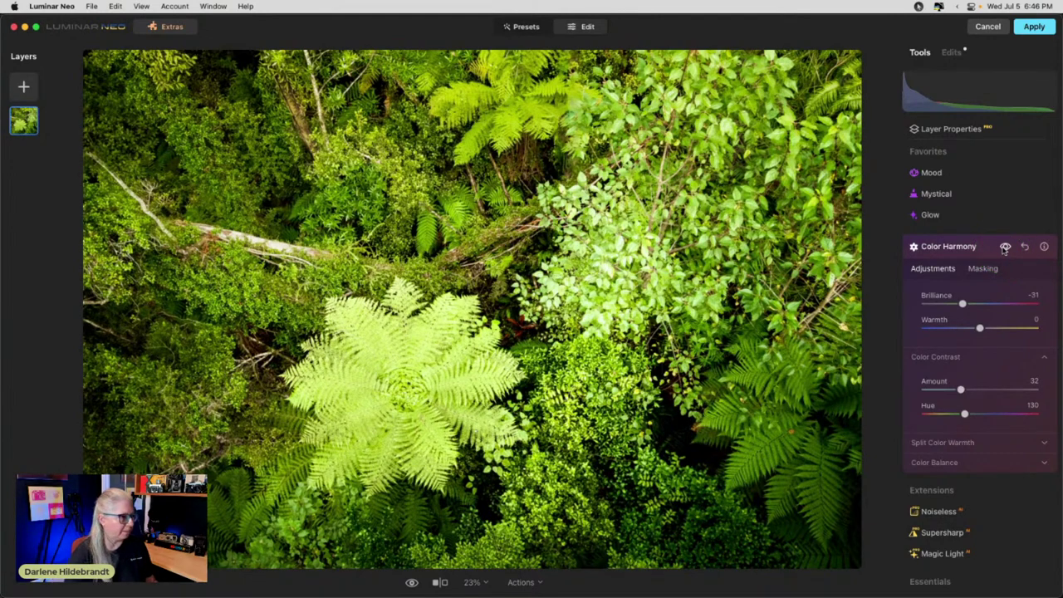
left_click(974, 251)
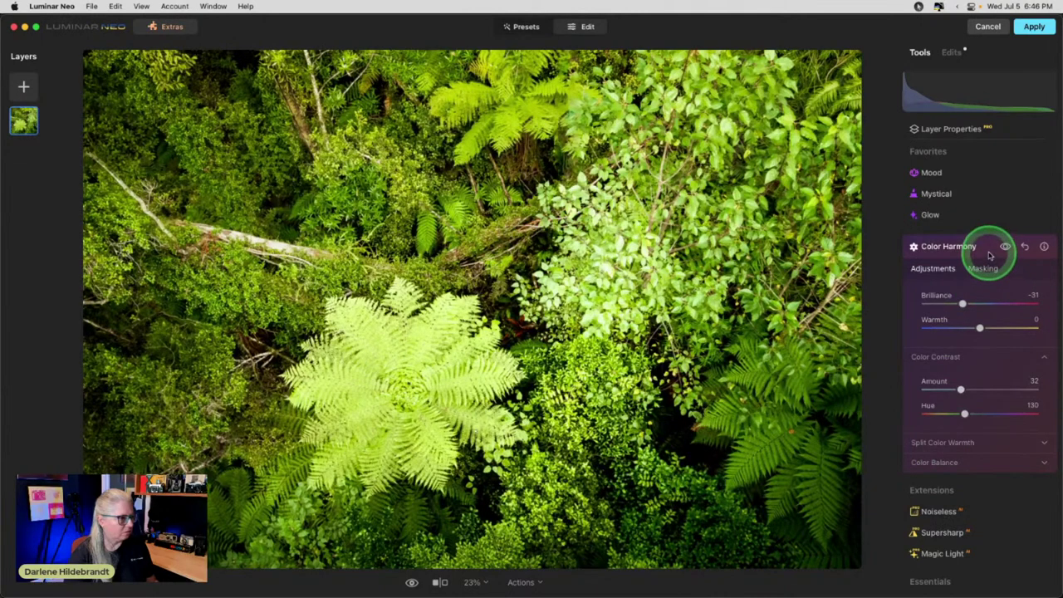
Collapse Color Harmony, open Dramatic and set its Amount, comparing against the original
left_click(989, 253)
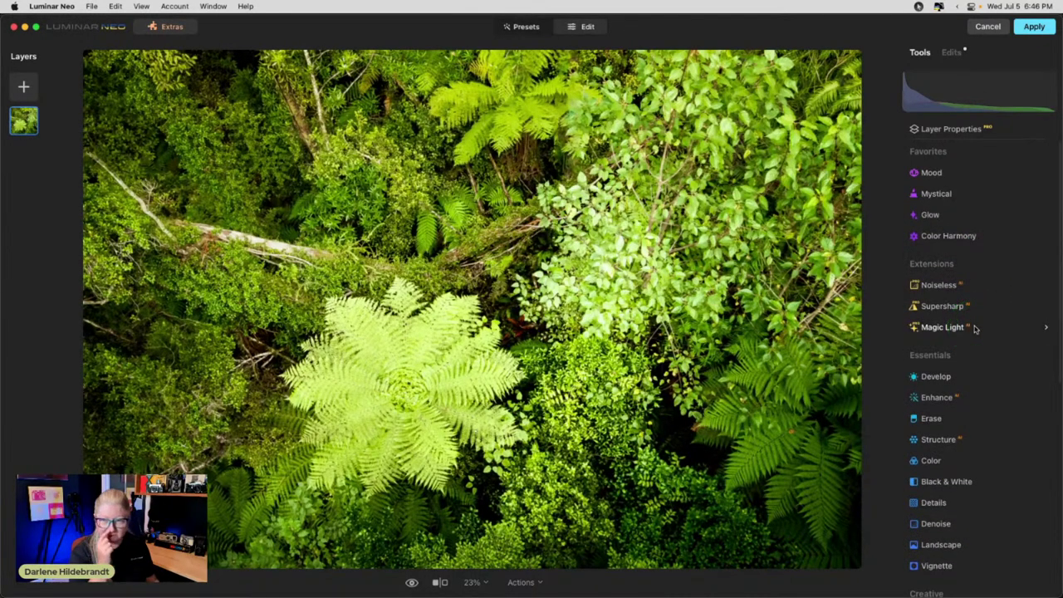
scroll(976, 329, "down", 10)
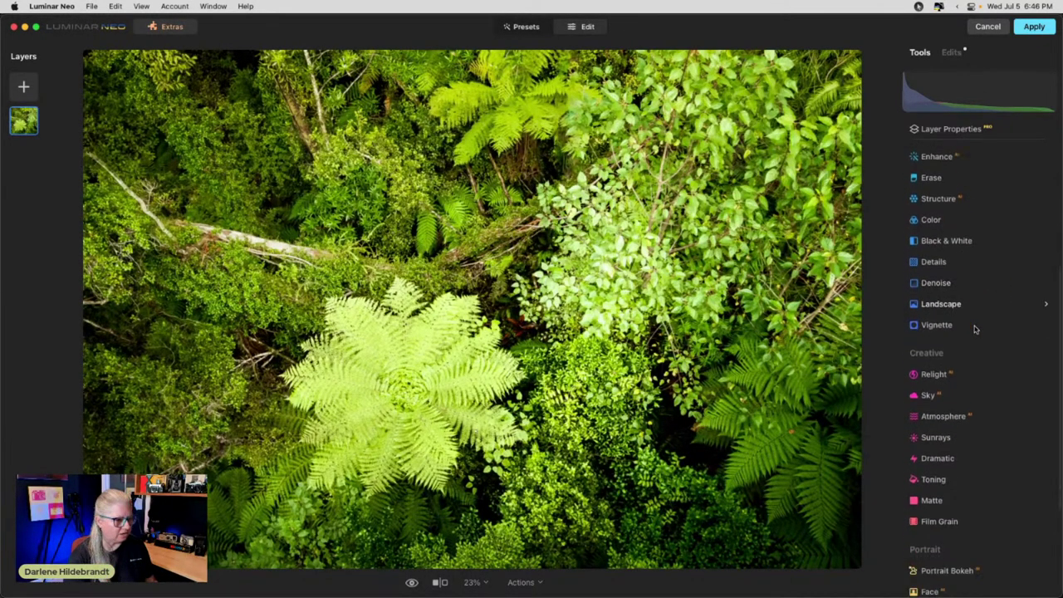
scroll(976, 329, "up", 1)
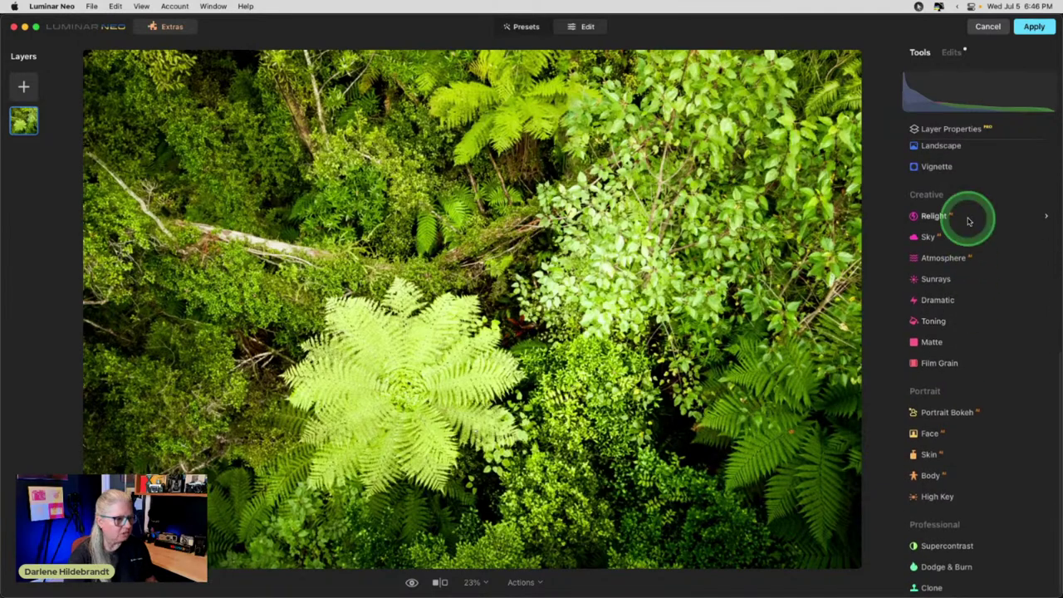
left_click(956, 302)
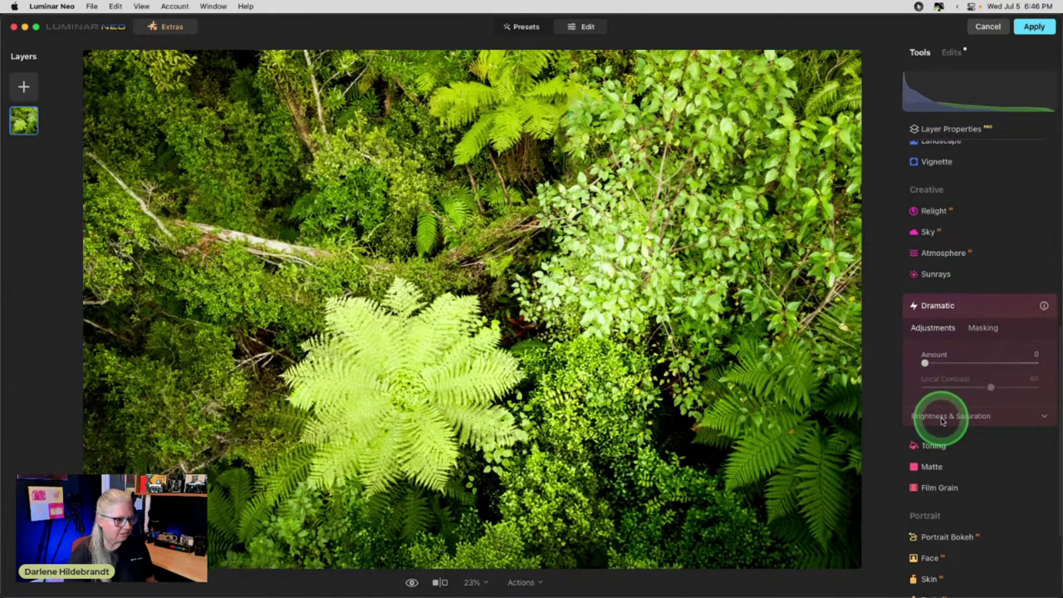
left_click(942, 417)
left_click_drag(925, 363, 956, 358)
left_click(991, 387)
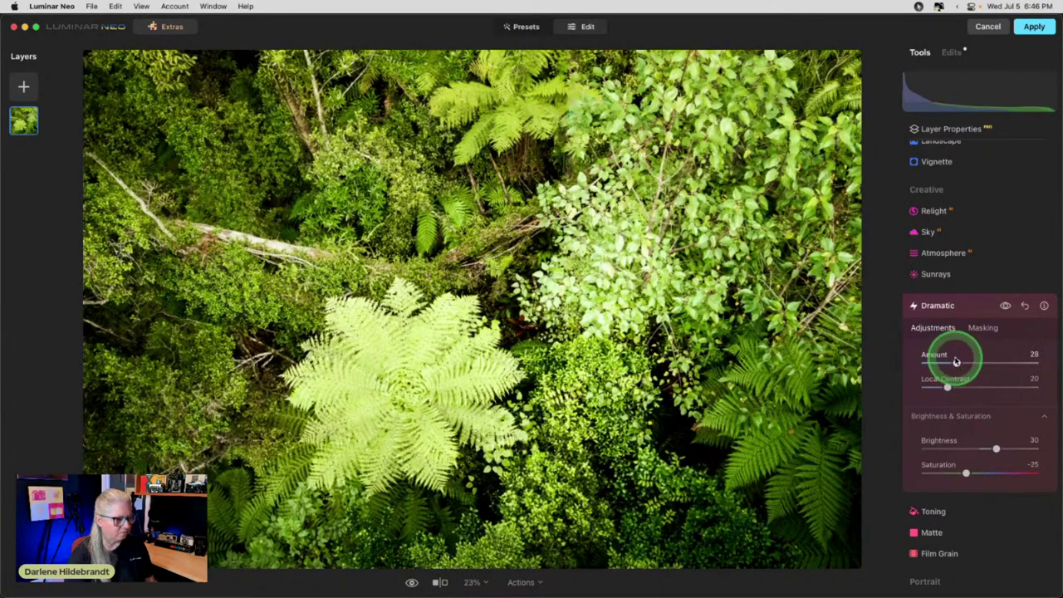
left_click(1005, 307)
left_click(1005, 306)
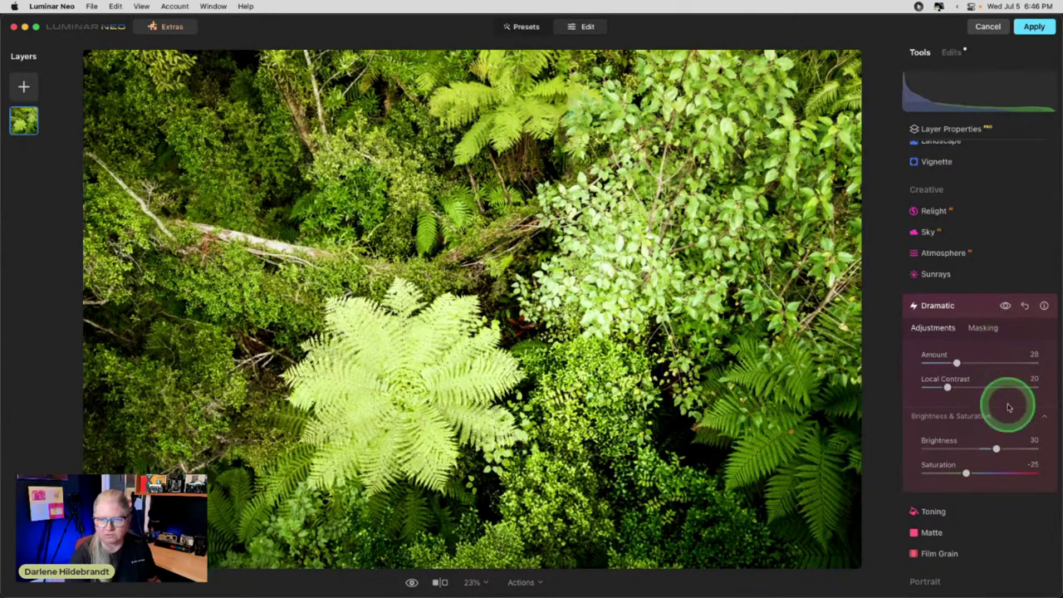
Set Dramatic Brightness 6, Saturation -14 and Amount 39, then choose a radial gradient mask
mouse_move(997, 448)
left_mouse_down()
mouse_move(966, 449)
mouse_move(988, 450)
left_mouse_up()
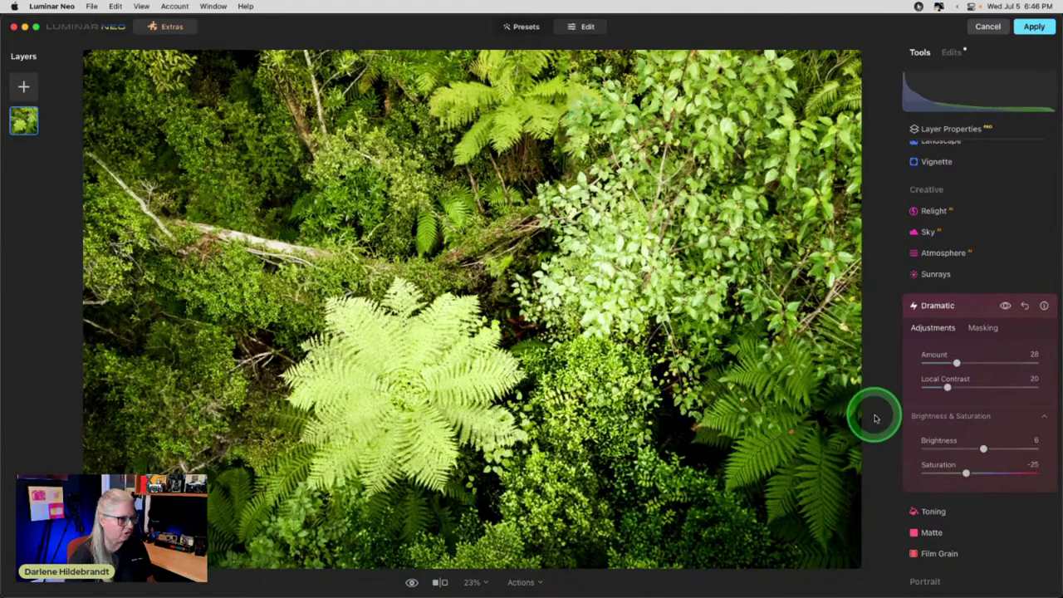
left_click_drag(966, 474, 1059, 473)
mouse_move(953, 473)
left_mouse_down()
mouse_move(989, 471)
mouse_move(971, 473)
left_mouse_up()
left_click_drag(956, 363, 970, 363)
left_click(1006, 306)
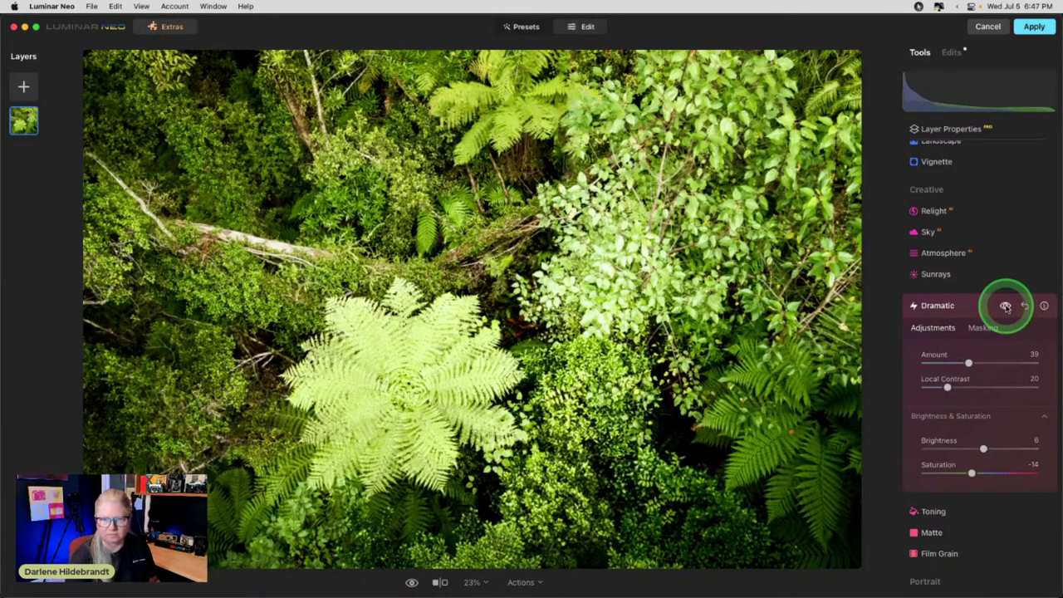
left_click(1006, 305)
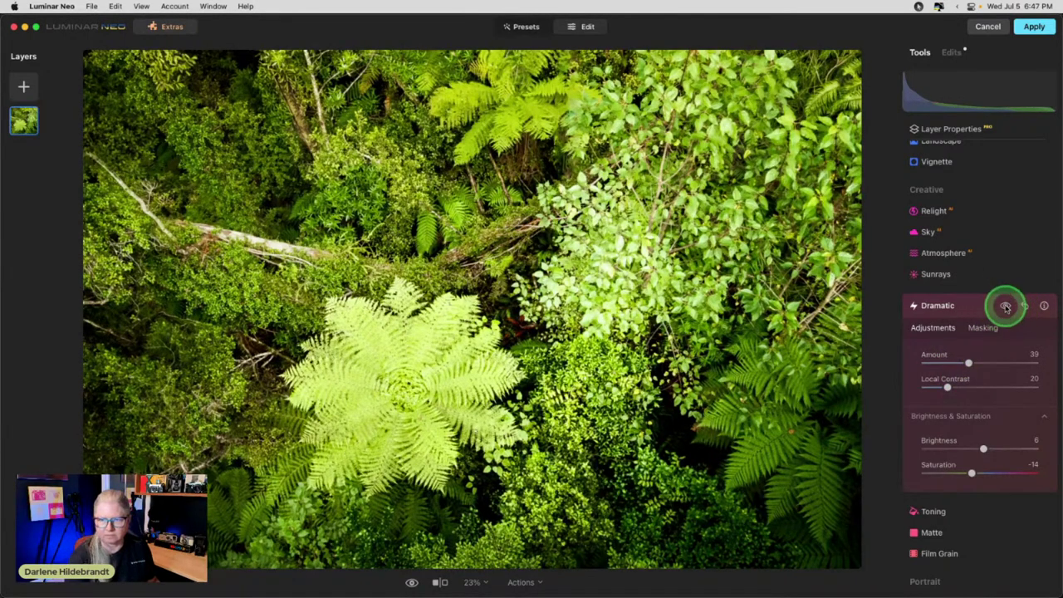
left_click(980, 327)
left_click(952, 385)
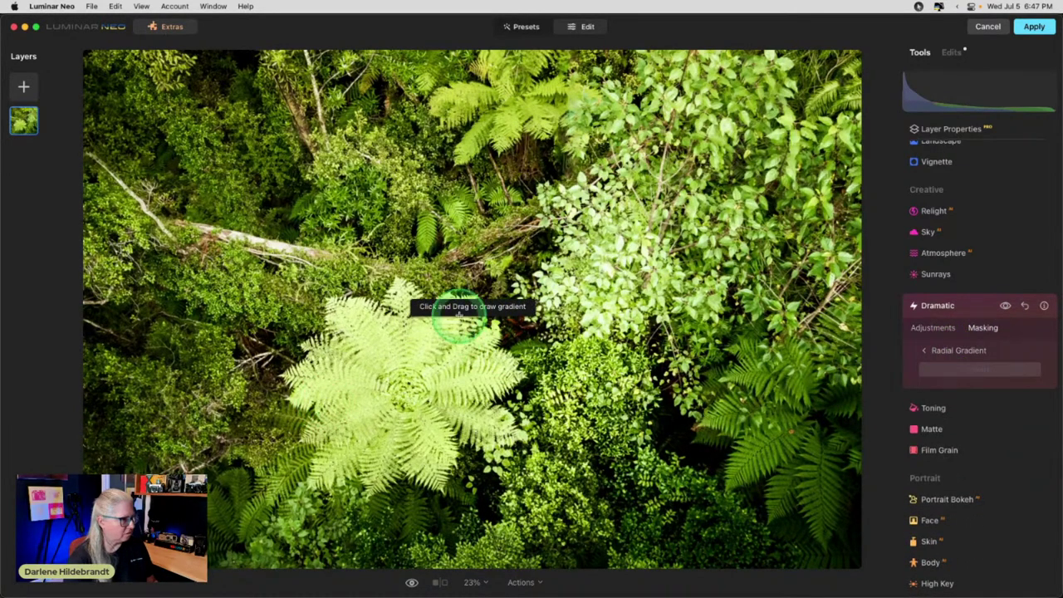
Draw and widen a radial gradient over the tree fern for the Dramatic mask
left_click_drag(462, 305, 543, 379)
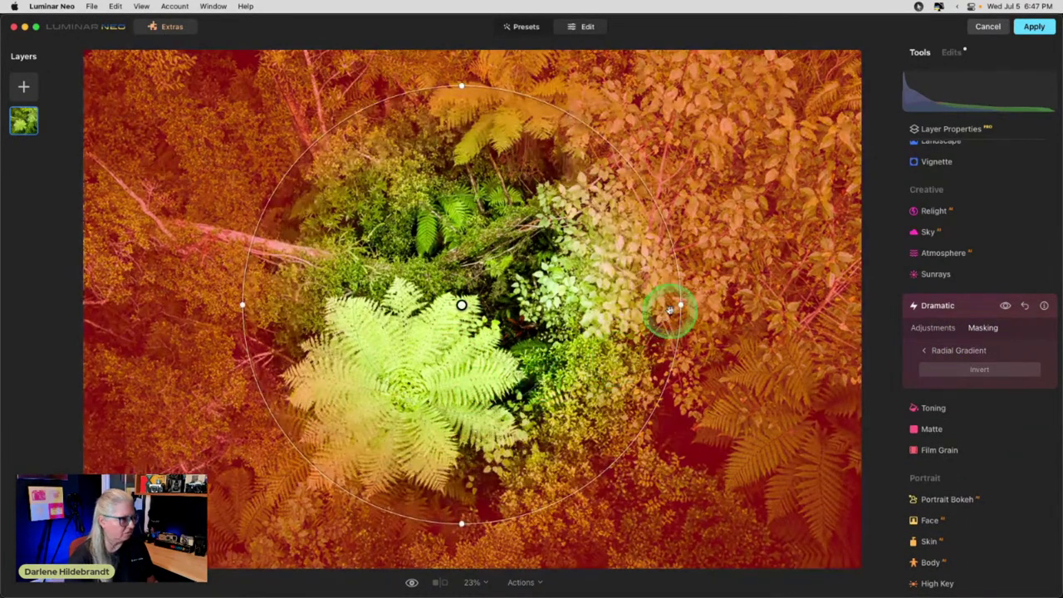
left_click_drag(679, 305, 747, 264)
left_click_drag(628, 295, 563, 378)
left_click(966, 345)
left_click(933, 327)
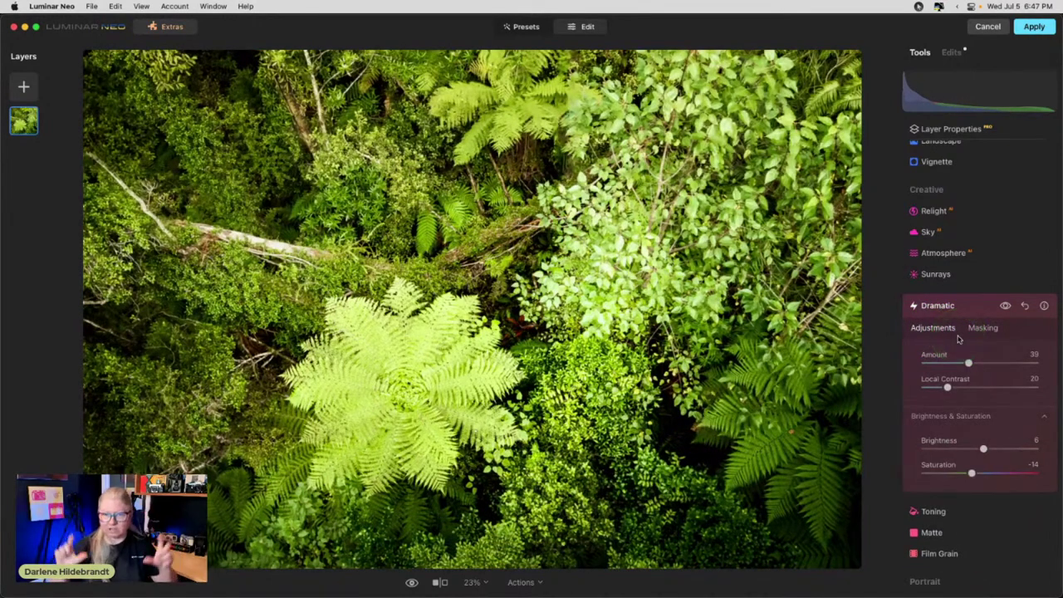
Toggle the Dramatic effect on and off to compare before and after
left_click(1005, 306)
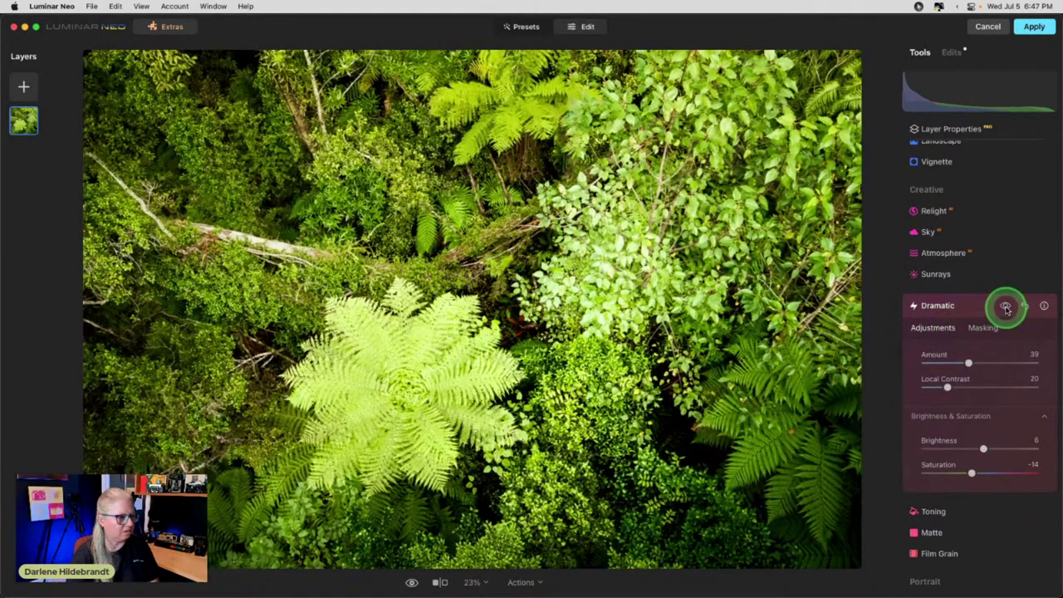
left_click(1005, 307)
left_click(1005, 308)
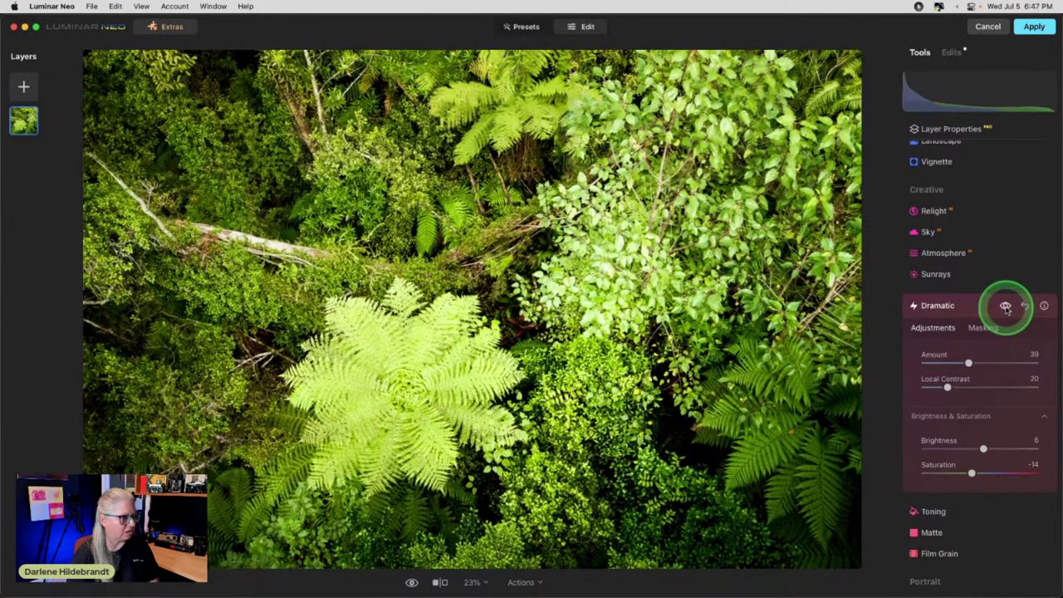
left_click(1005, 308)
left_click(1005, 308)
left_click(1005, 307)
left_click(1005, 307)
Invert the Dramatic mask from Mask actions, recheck it, and collapse the Dramatic panel
left_click(985, 327)
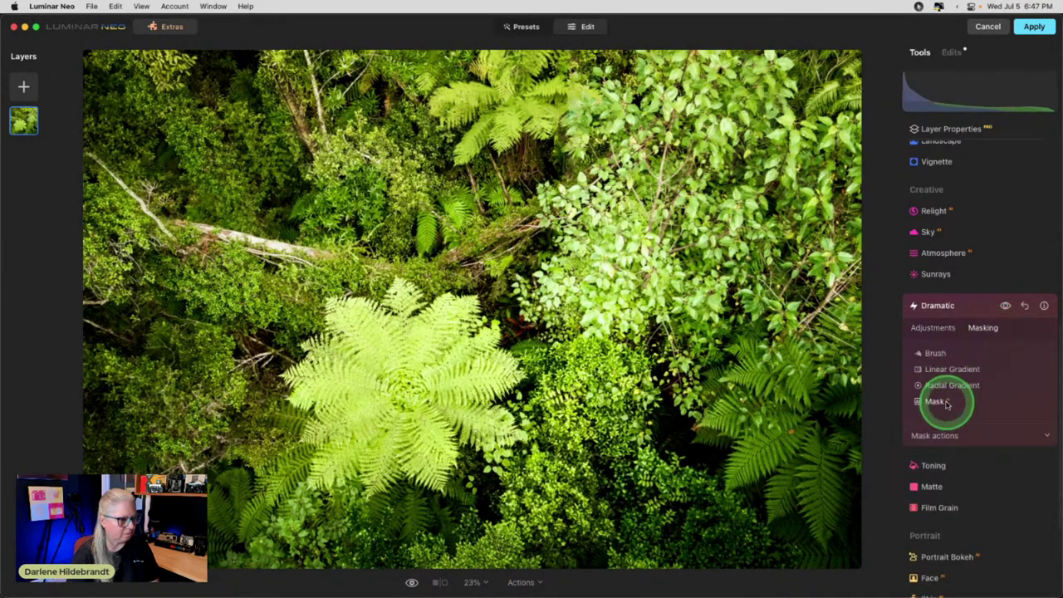
left_click(951, 434)
left_click(1009, 457)
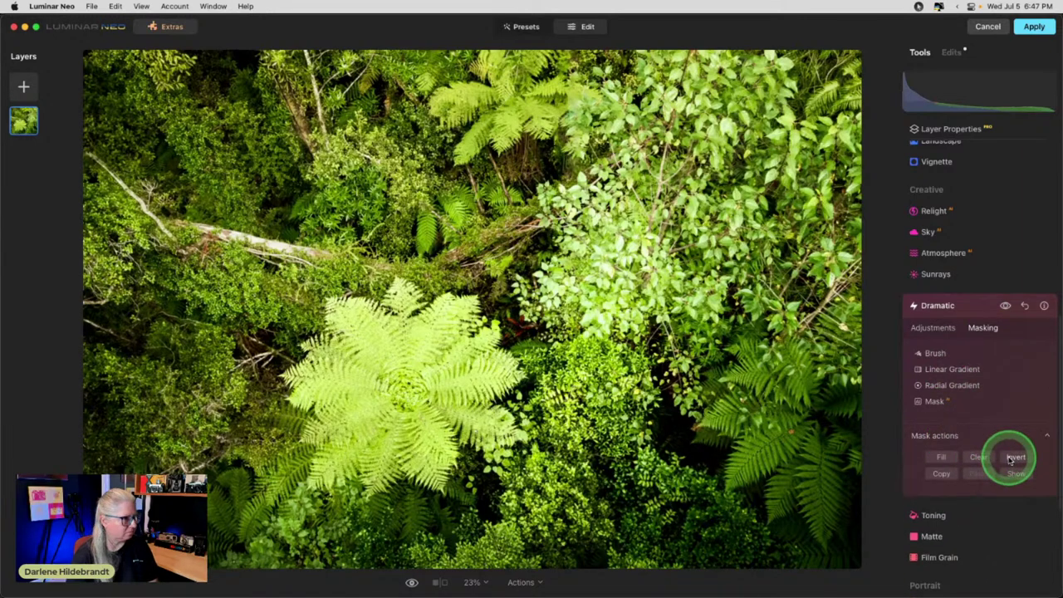
left_click(1005, 306)
left_click(1005, 307)
left_click(1005, 306)
left_click(1005, 307)
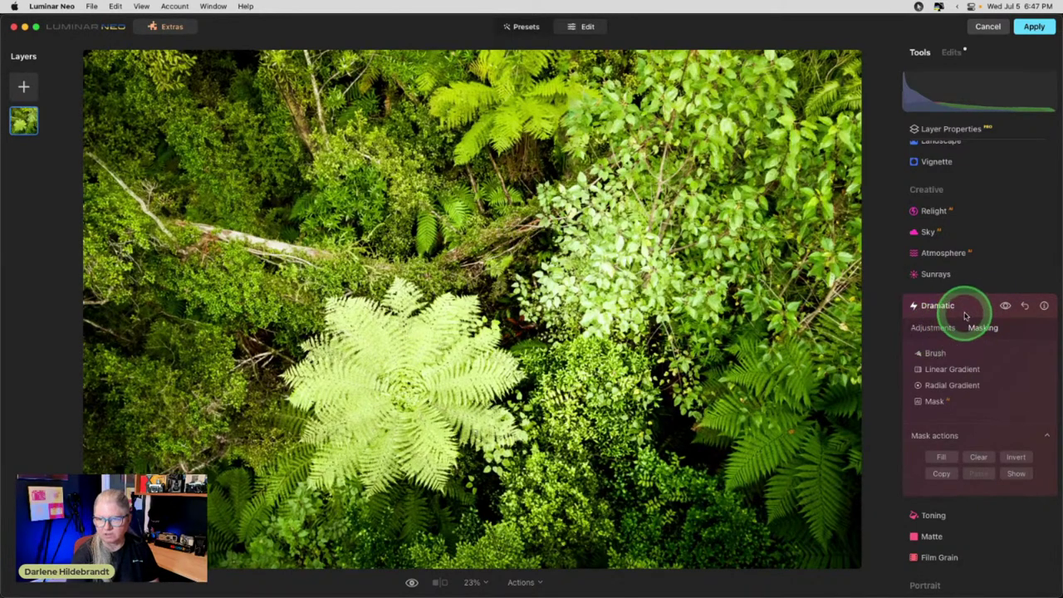
left_click(972, 309)
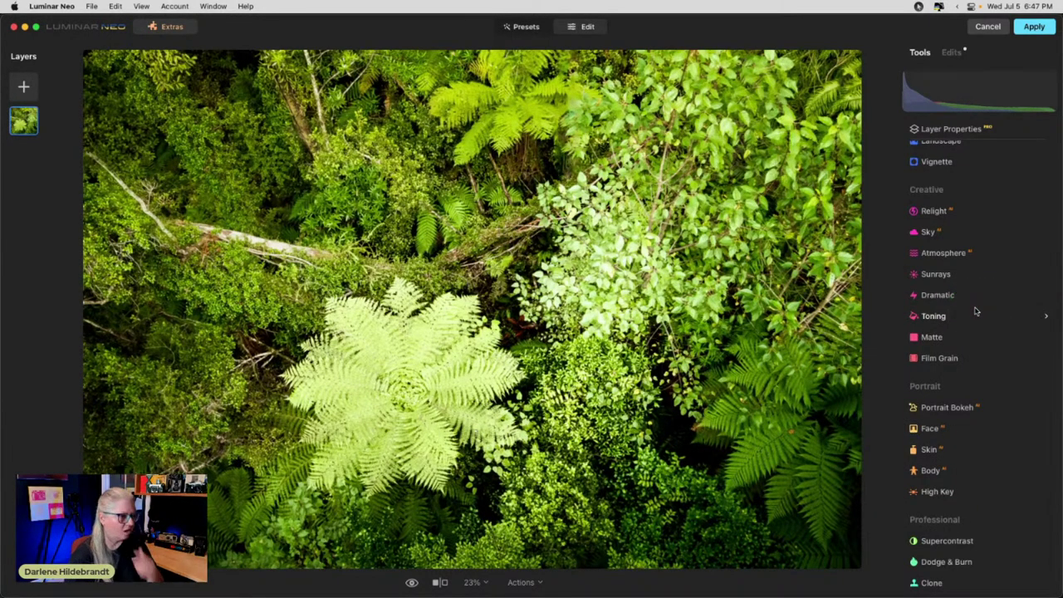
scroll(972, 307, "up", 10)
left_click(965, 293)
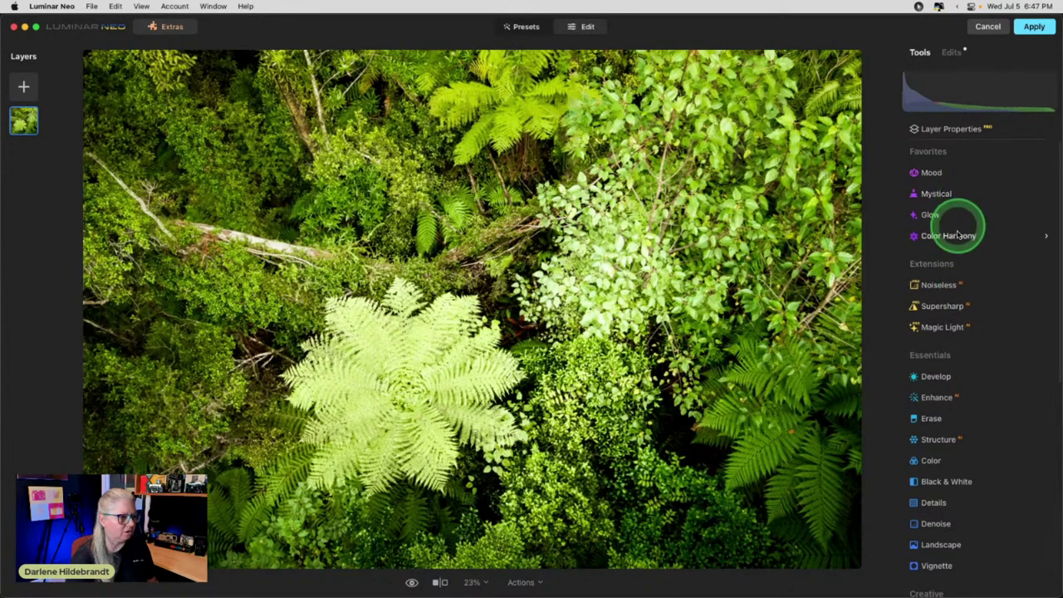
Open Mood and apply the Creative Sepia LUT at strength 40
left_click(952, 178)
left_click(960, 233)
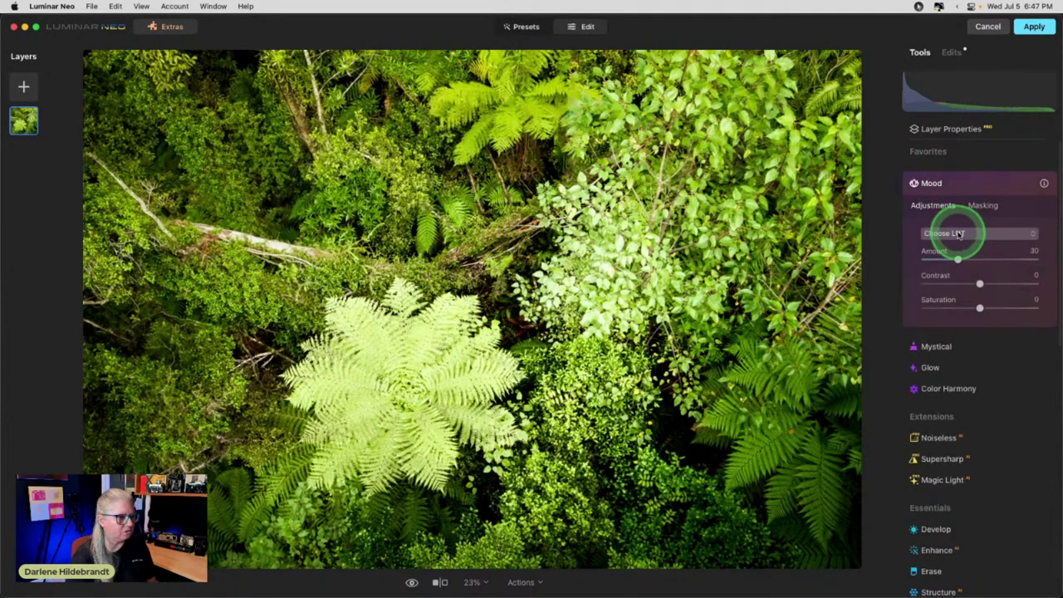
left_click(962, 302)
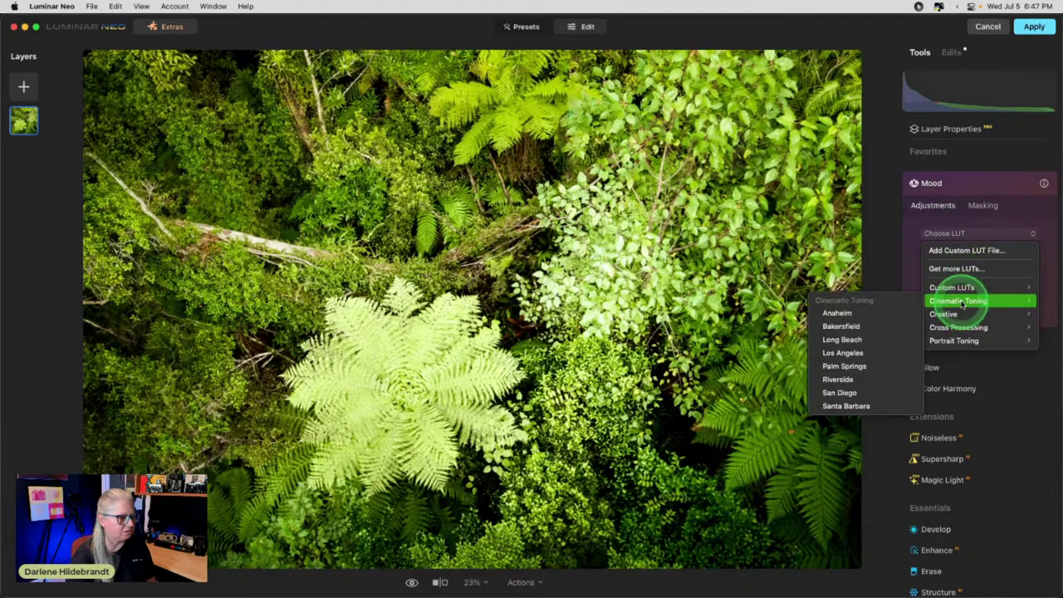
left_click(961, 313)
left_click(837, 487)
mouse_move(938, 261)
left_mouse_down()
mouse_move(955, 254)
mouse_move(934, 260)
left_mouse_up()
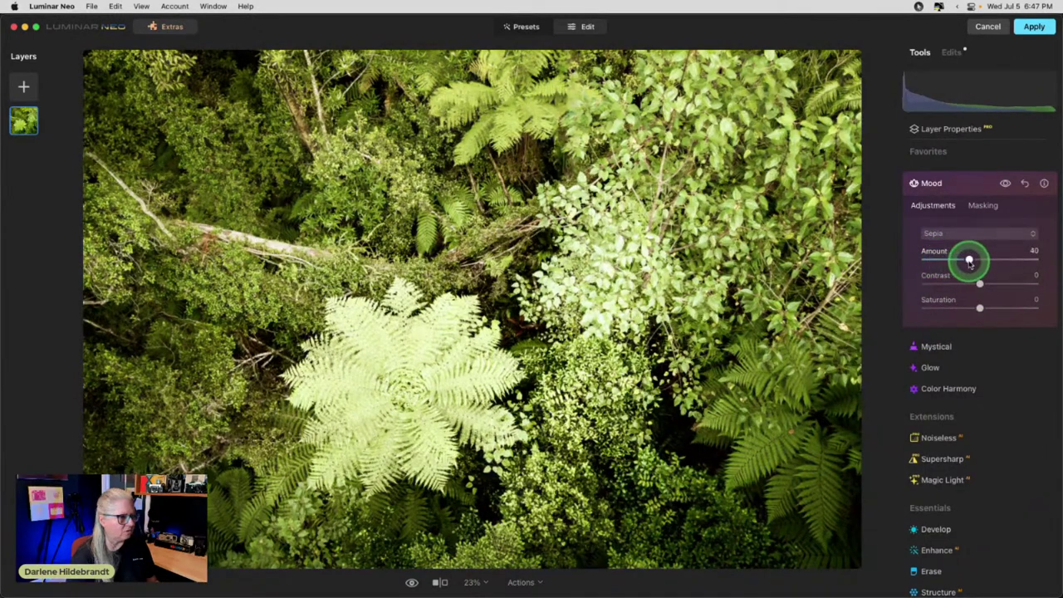
After previewing Smokey, switch the Mood LUT to Creative Ushuaia at Amount 100
left_click(969, 233)
left_click(962, 314)
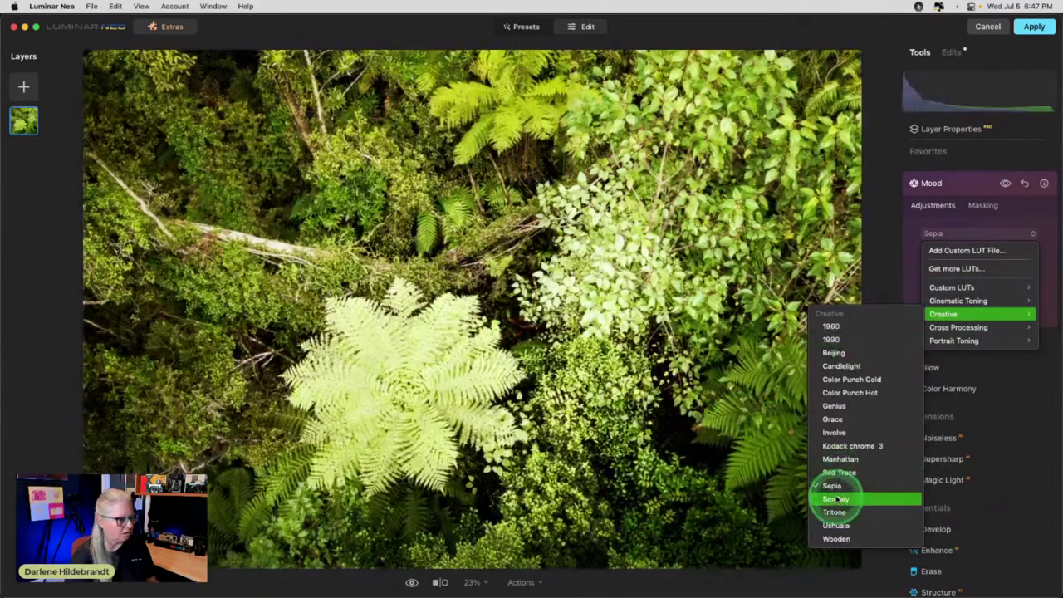
left_click(838, 498)
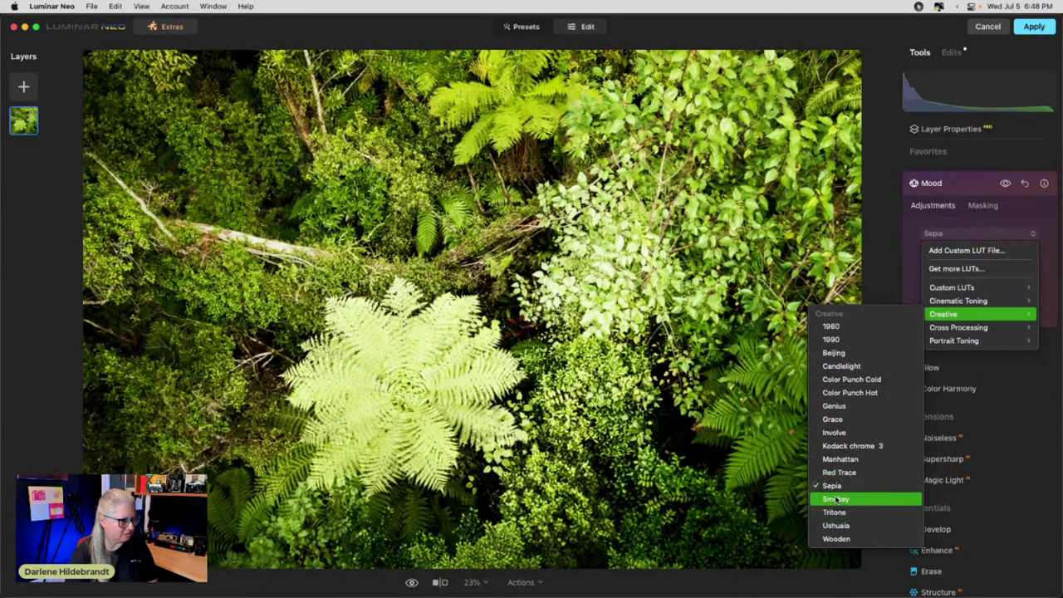
left_click(838, 524)
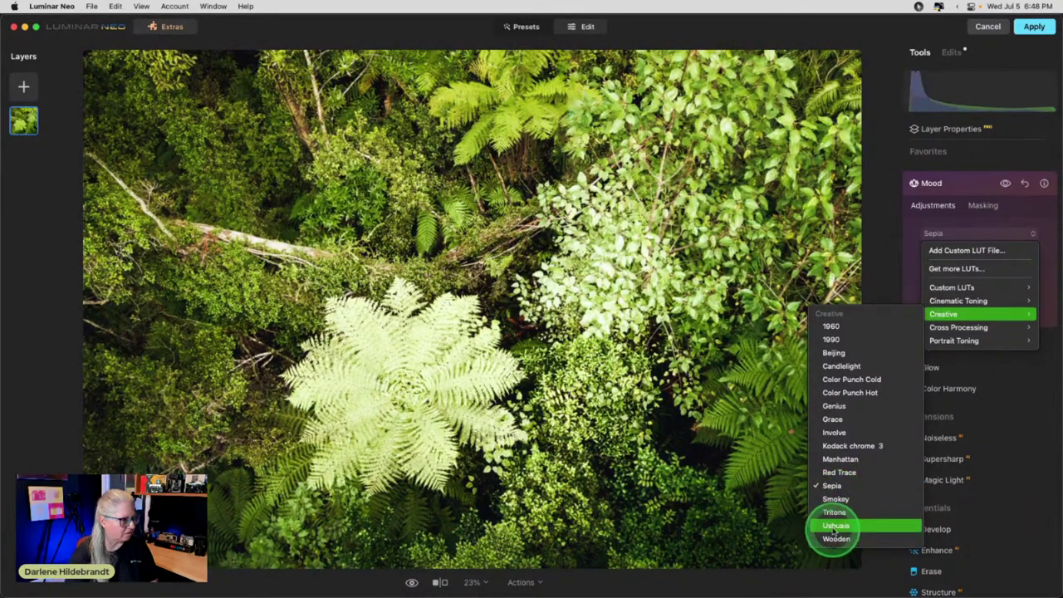
left_click(835, 525)
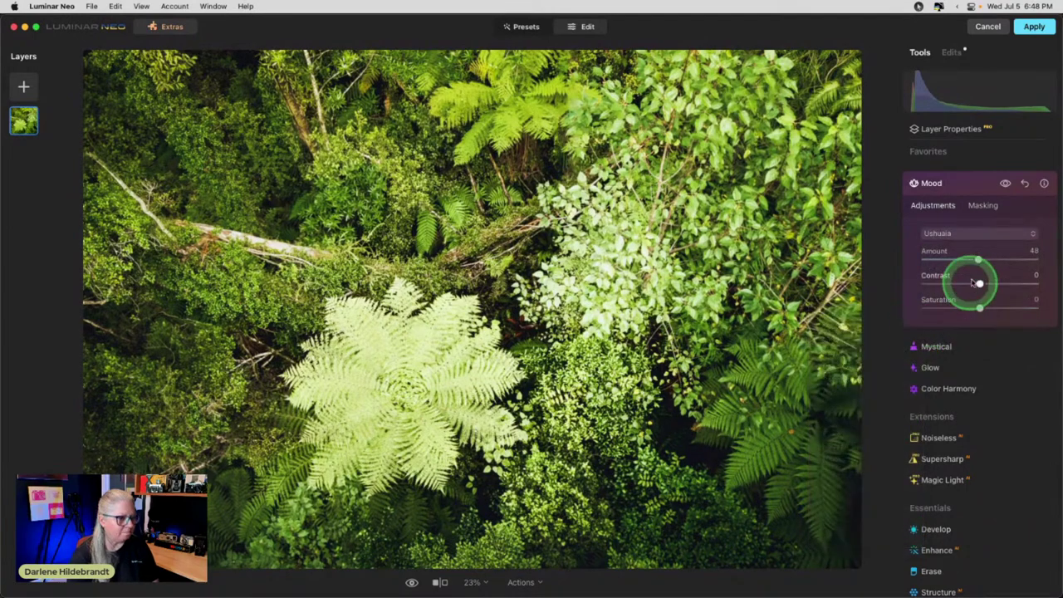
left_click_drag(979, 260, 1035, 259)
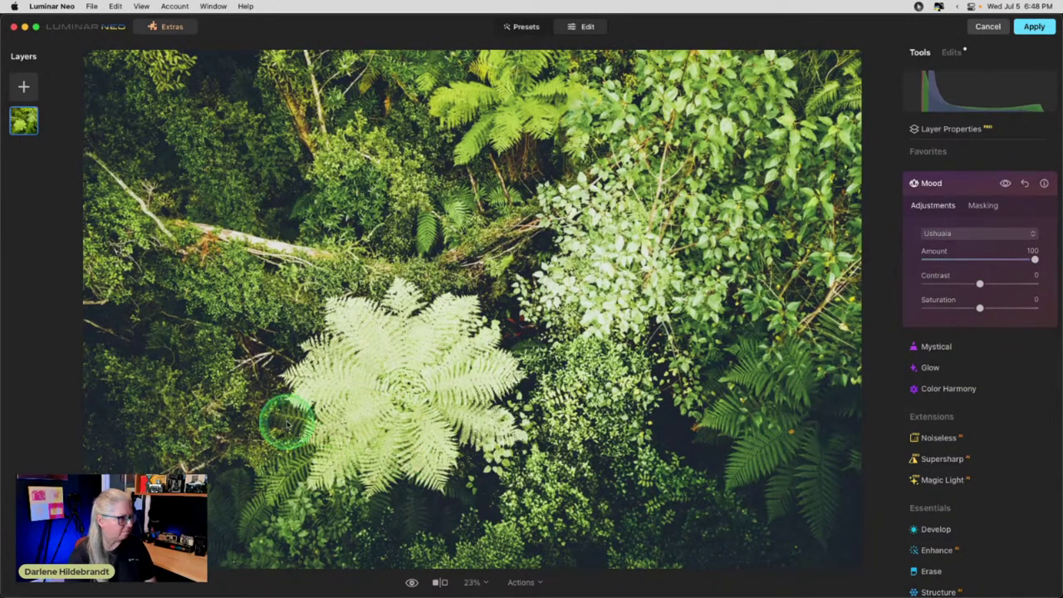
left_click(951, 235)
Preview Smokey and Ushuaia, then apply the Wooden LUT at Mood Amount 42
mouse_move(950, 313)
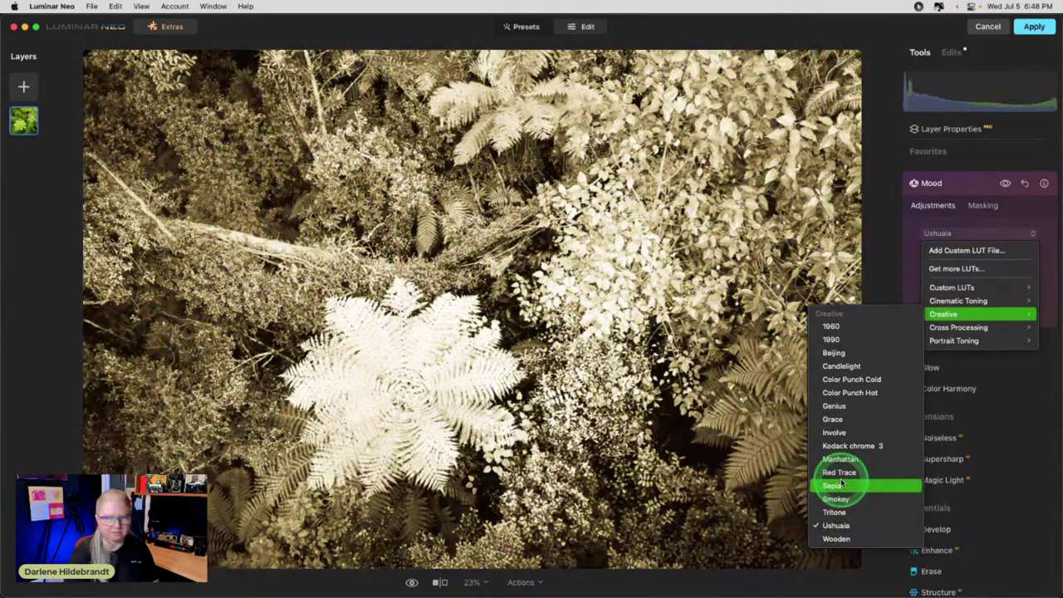
left_click(841, 496)
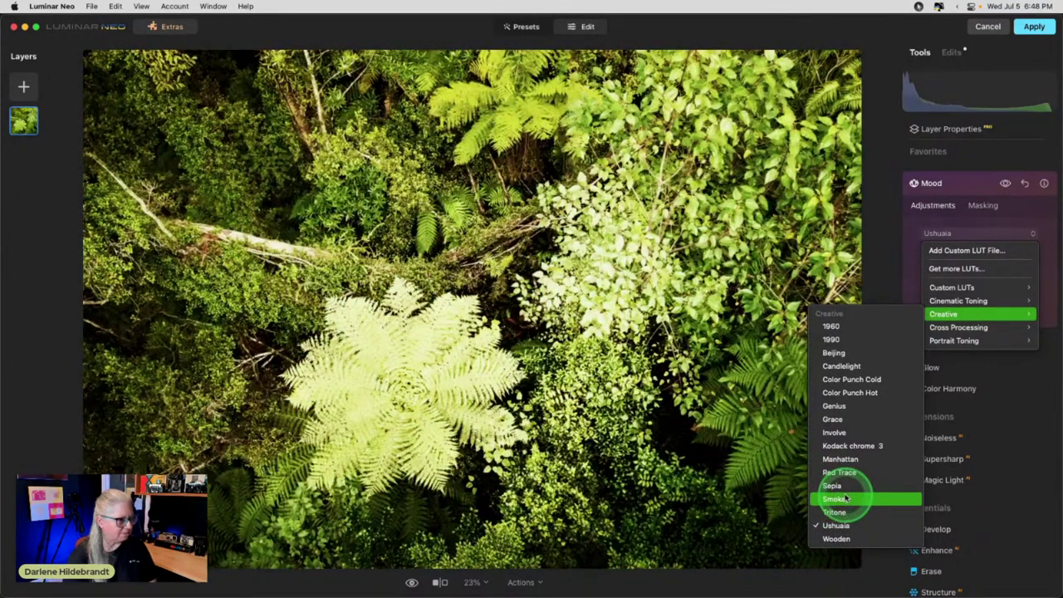
left_click(841, 526)
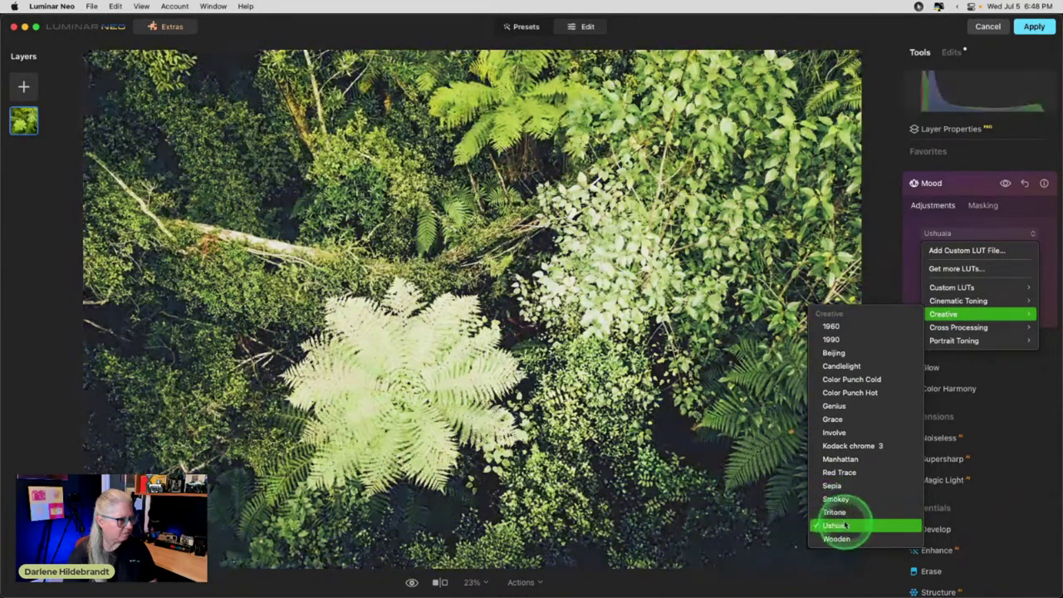
left_click(842, 539)
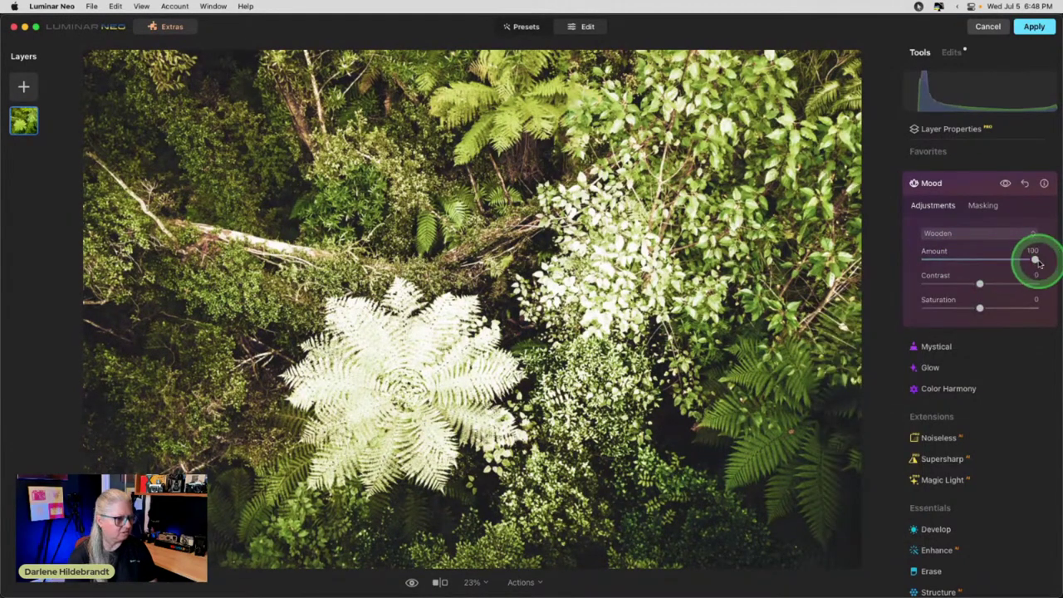
left_click_drag(1027, 256, 972, 258)
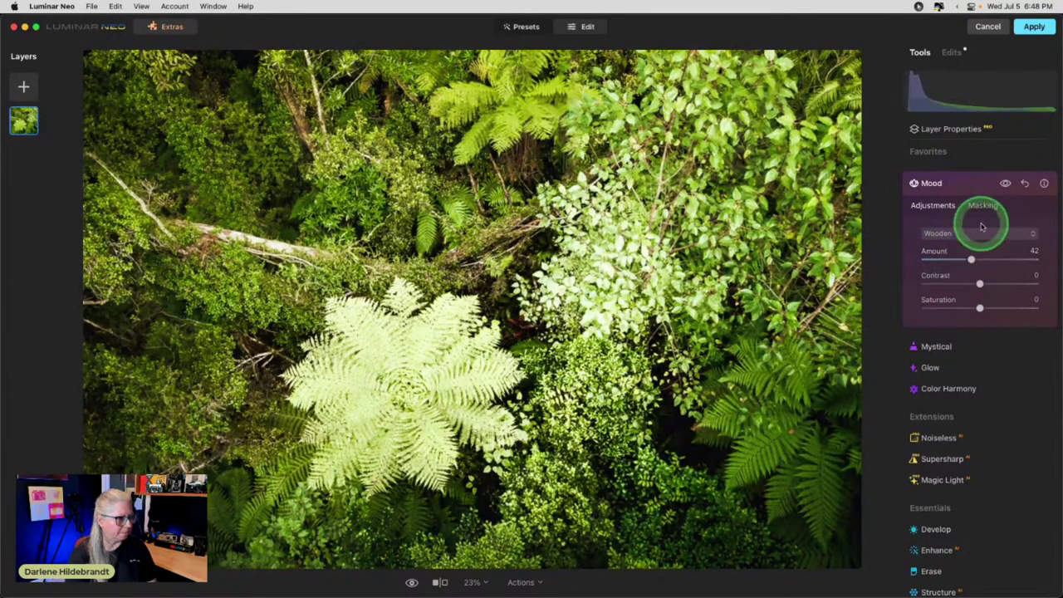
Toggle Mood on and off to compare, then collapse the Mood panel
left_click(1005, 183)
left_click(1005, 184)
left_click(1005, 184)
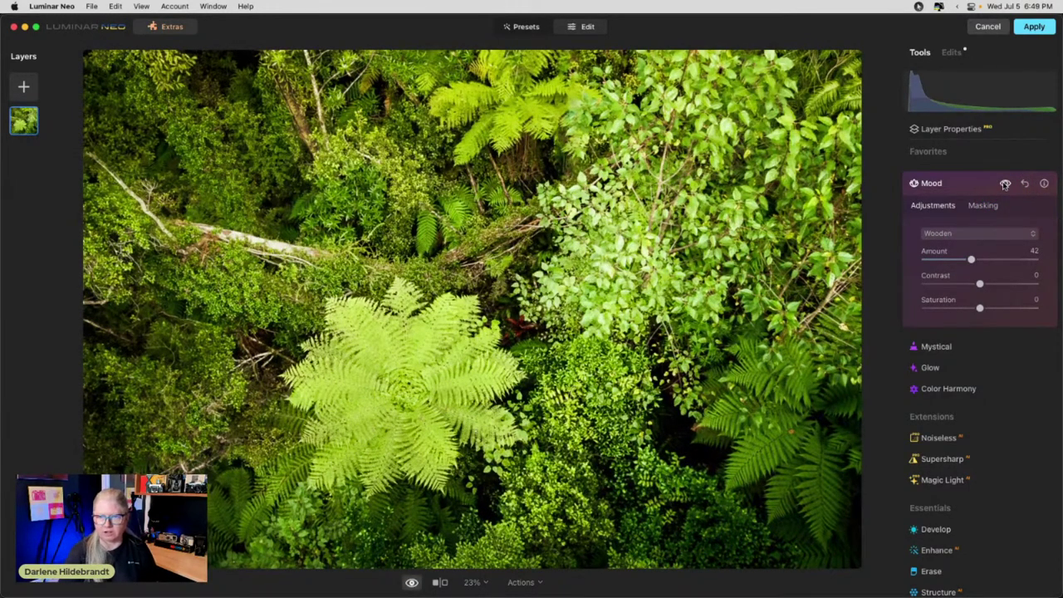
left_click(1005, 183)
left_click(1005, 184)
left_click(1005, 184)
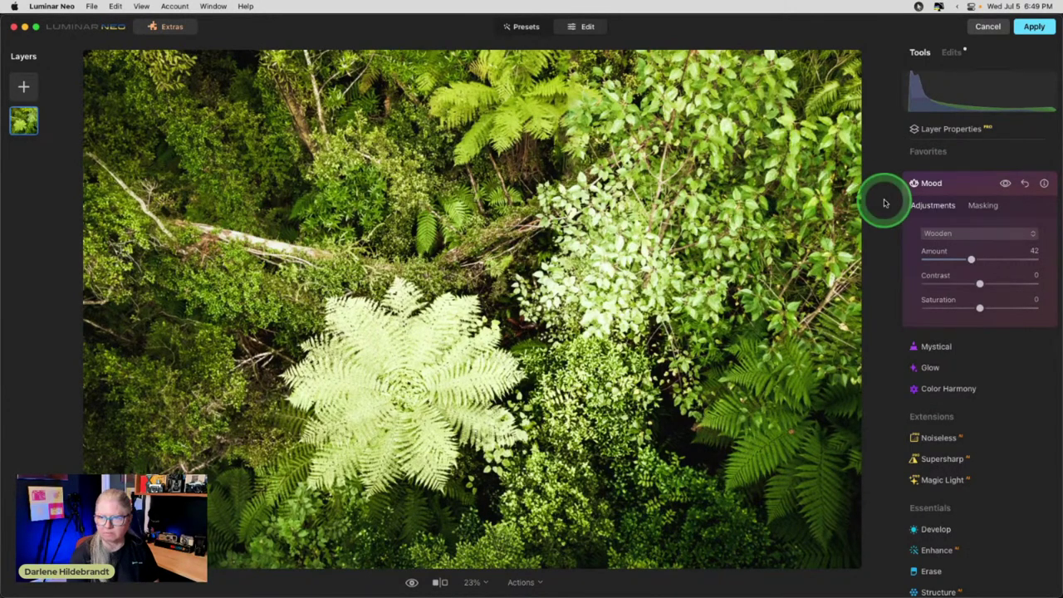
left_click(956, 183)
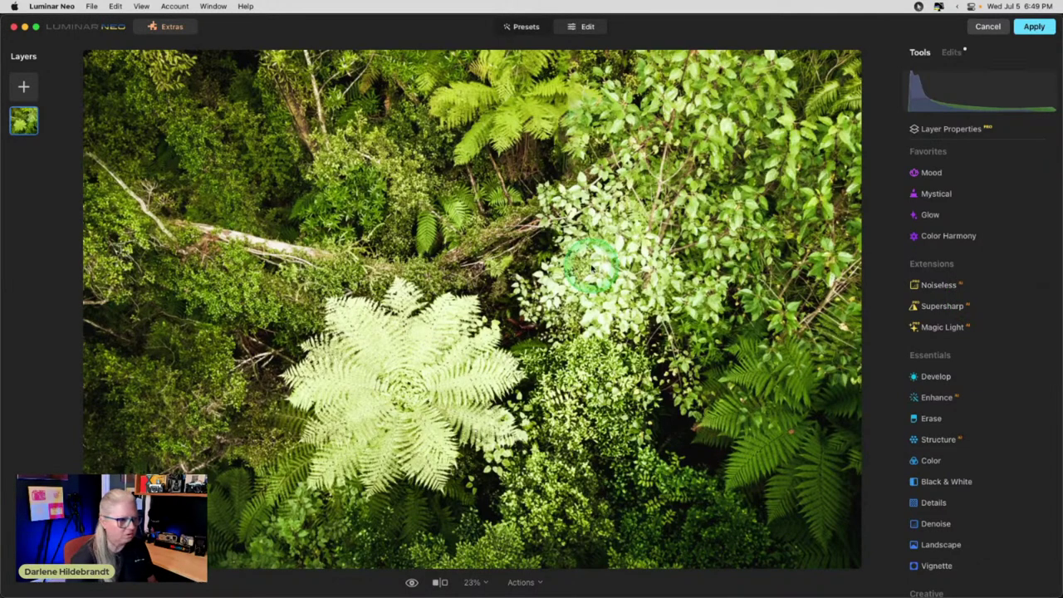
Open Erase, mark the fallen branch at left, and compare with the original
left_click(932, 420)
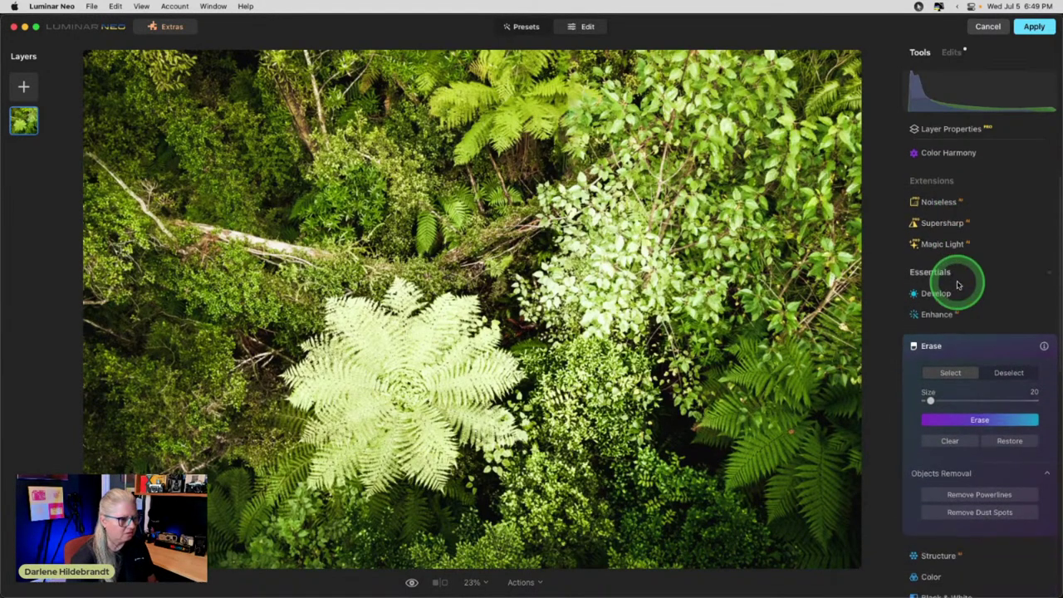
left_click_drag(171, 237, 90, 156)
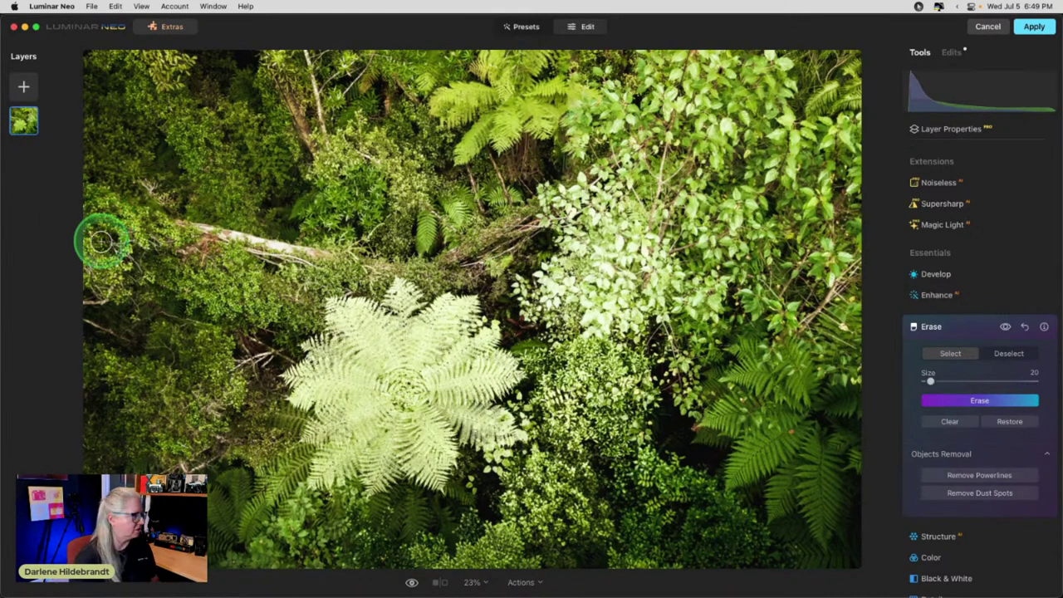
scroll(103, 246, "up", 5)
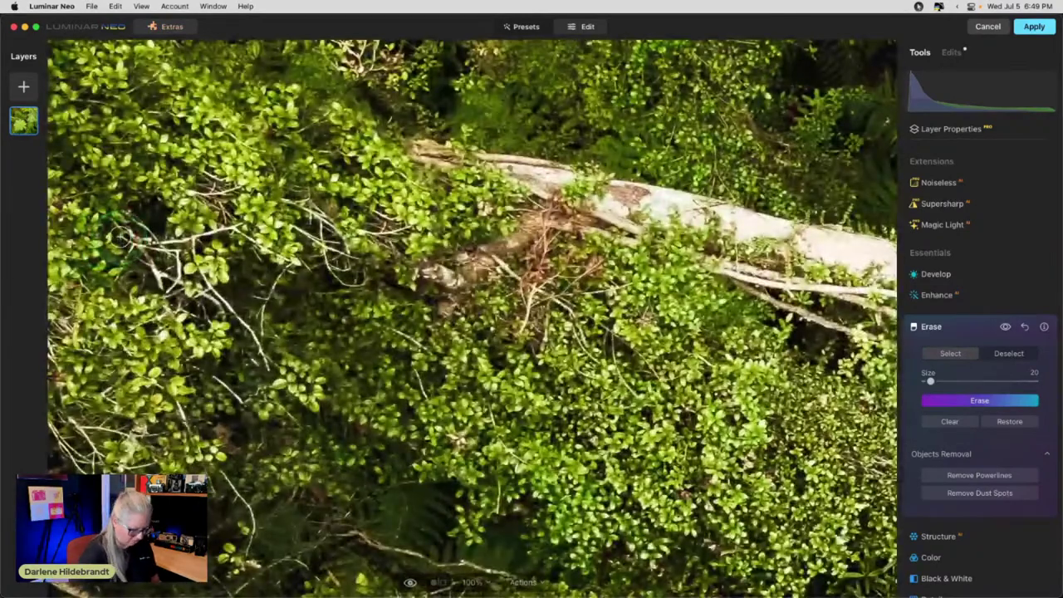
scroll(117, 238, "down", 2)
scroll(123, 241, "down", 2)
scroll(126, 242, "down", 2)
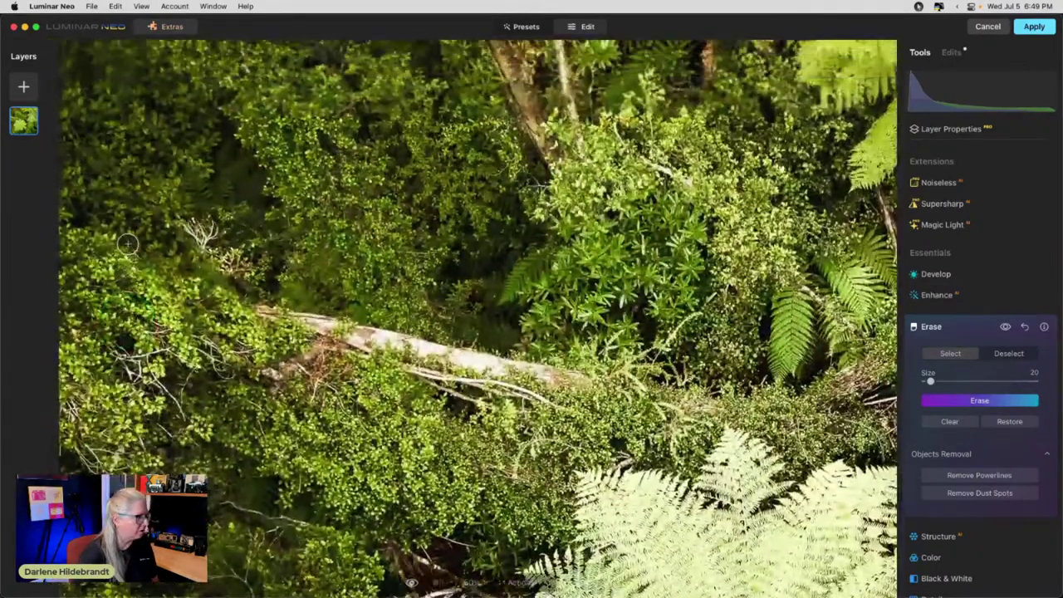
left_click(1005, 327)
left_click(1005, 327)
left_click(1005, 327)
left_click(1005, 328)
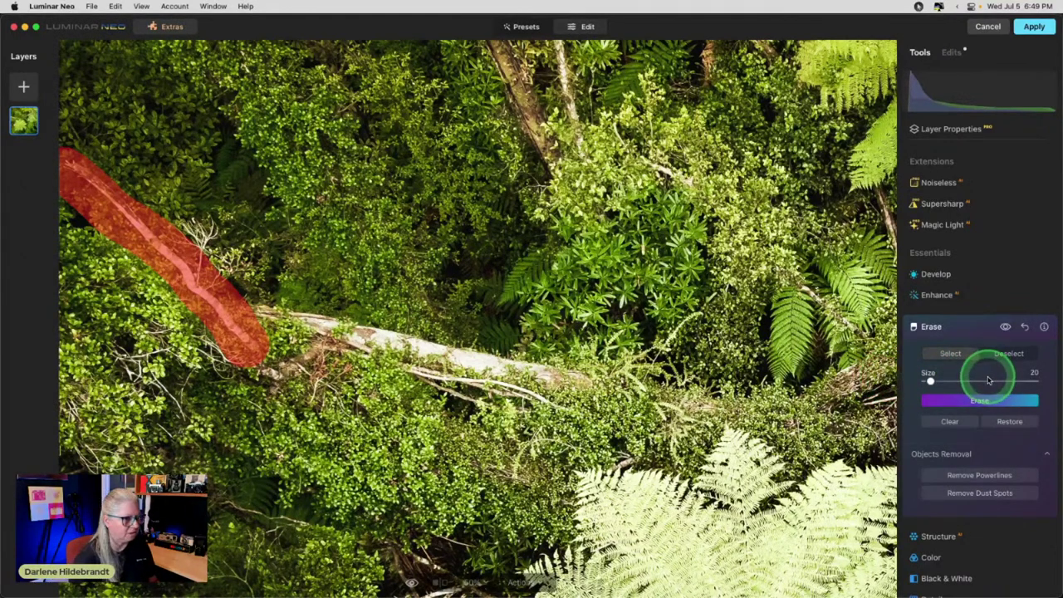
Clear the old mask and erase the thin dead branch section by section
left_click(951, 422)
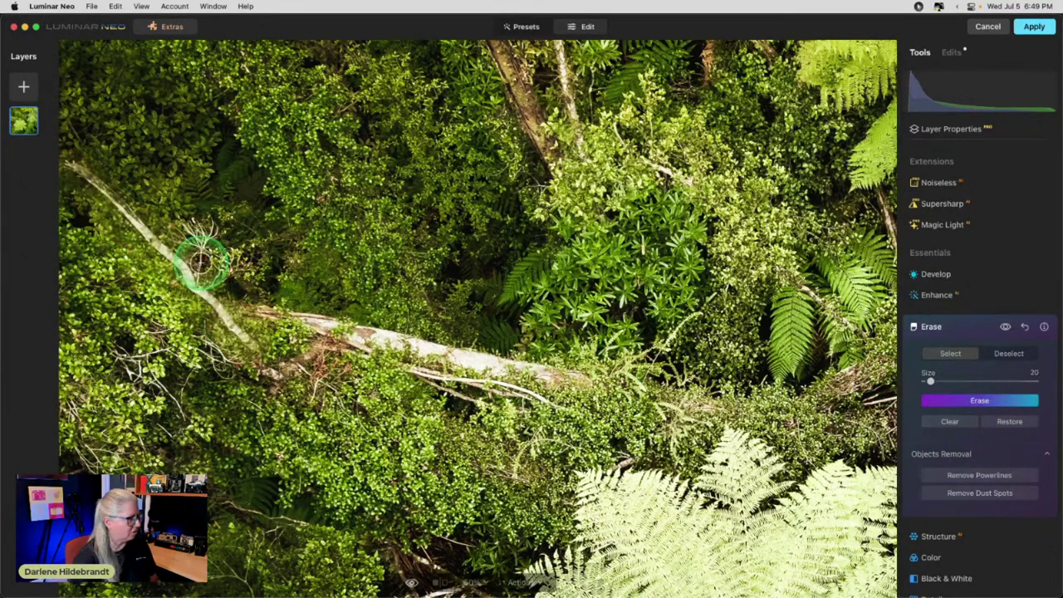
left_click_drag(70, 165, 112, 196)
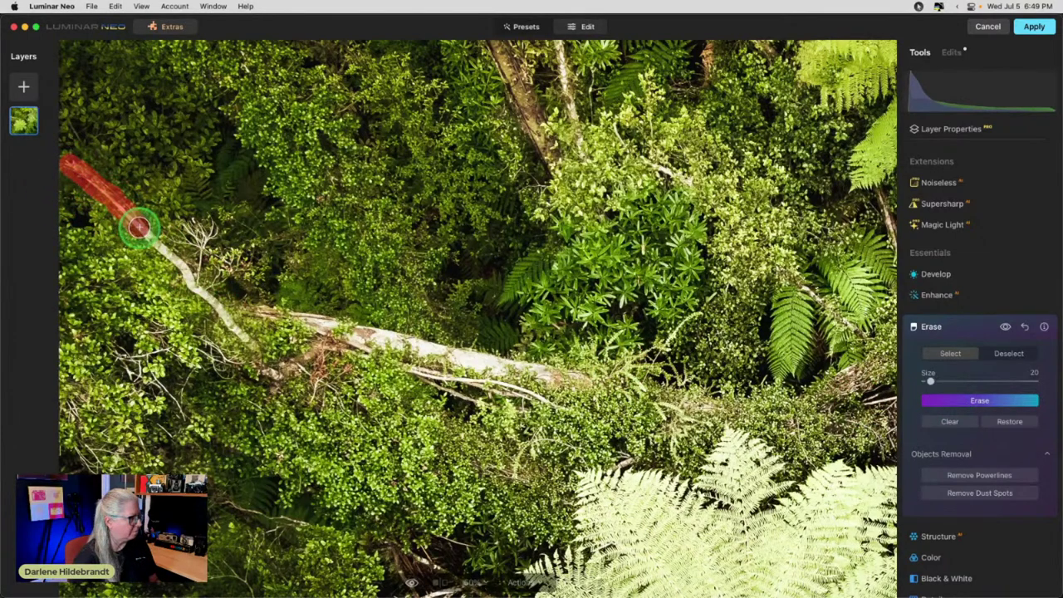
left_click(996, 402)
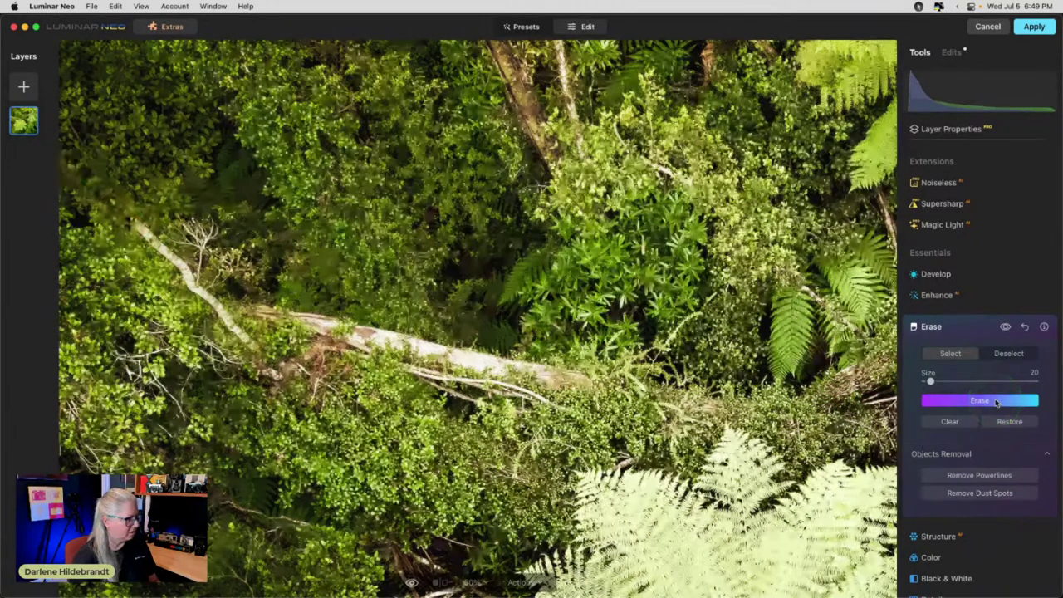
left_click_drag(176, 255, 133, 221)
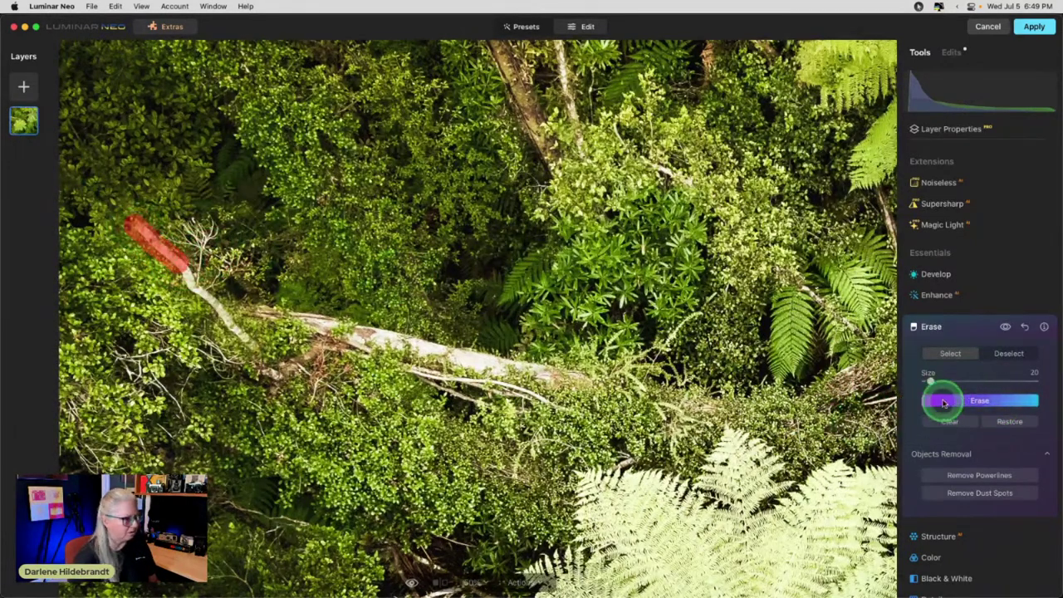
left_click(942, 401)
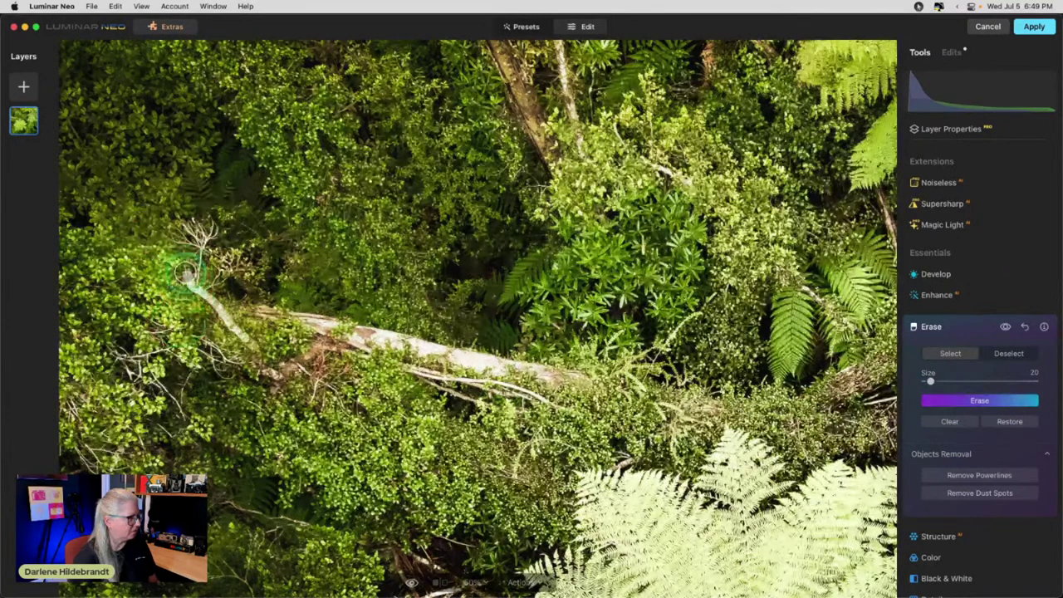
left_click_drag(199, 291, 217, 304)
left_click(959, 403)
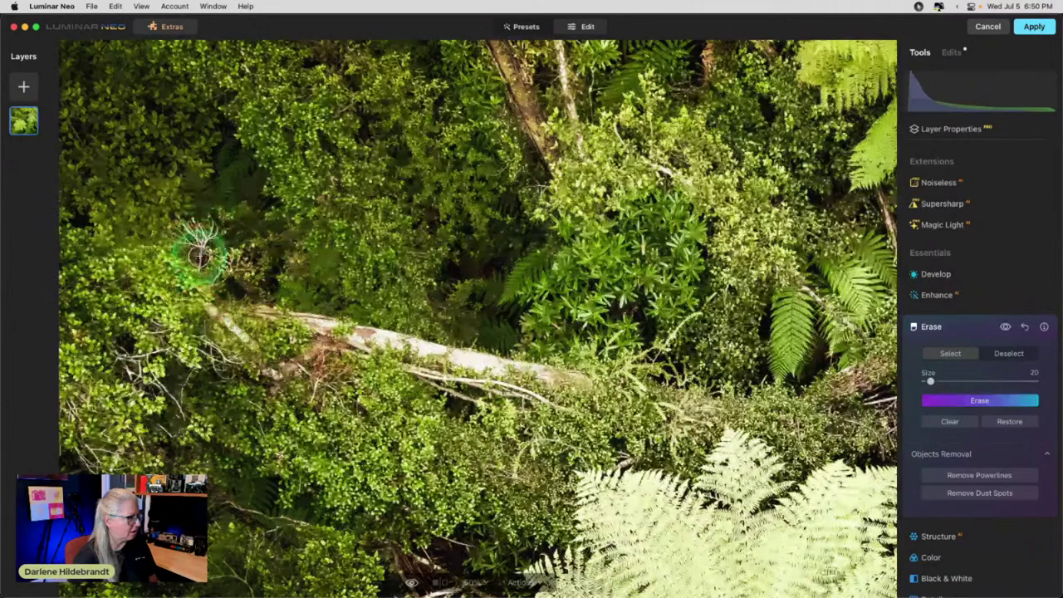
Erase the small dead tree and mark the left end of the fallen trunk
mouse_move(201, 259)
left_mouse_down()
mouse_move(209, 230)
mouse_move(195, 245)
left_mouse_up()
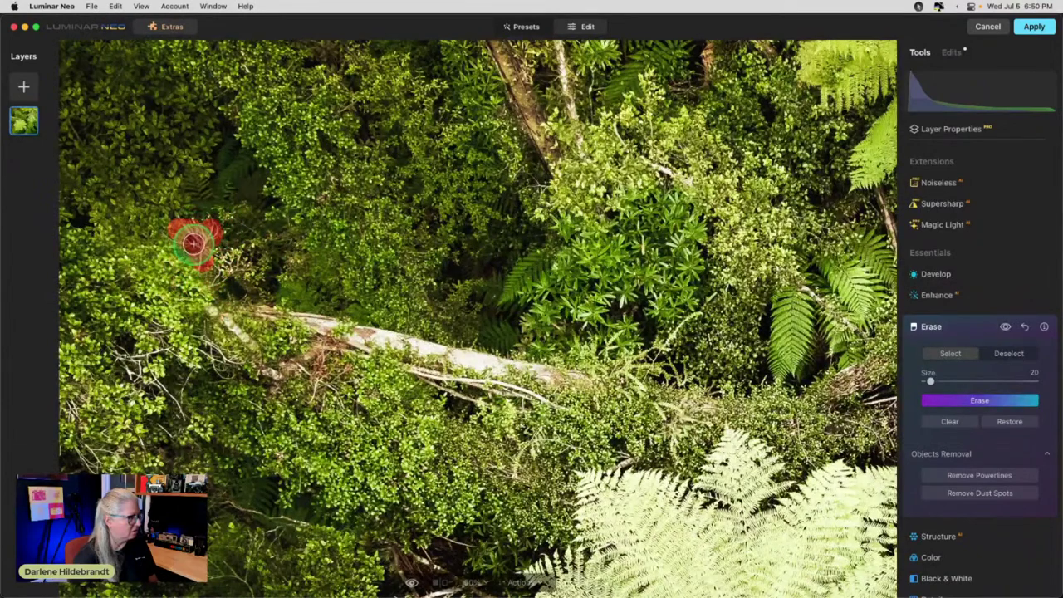
left_click(938, 400)
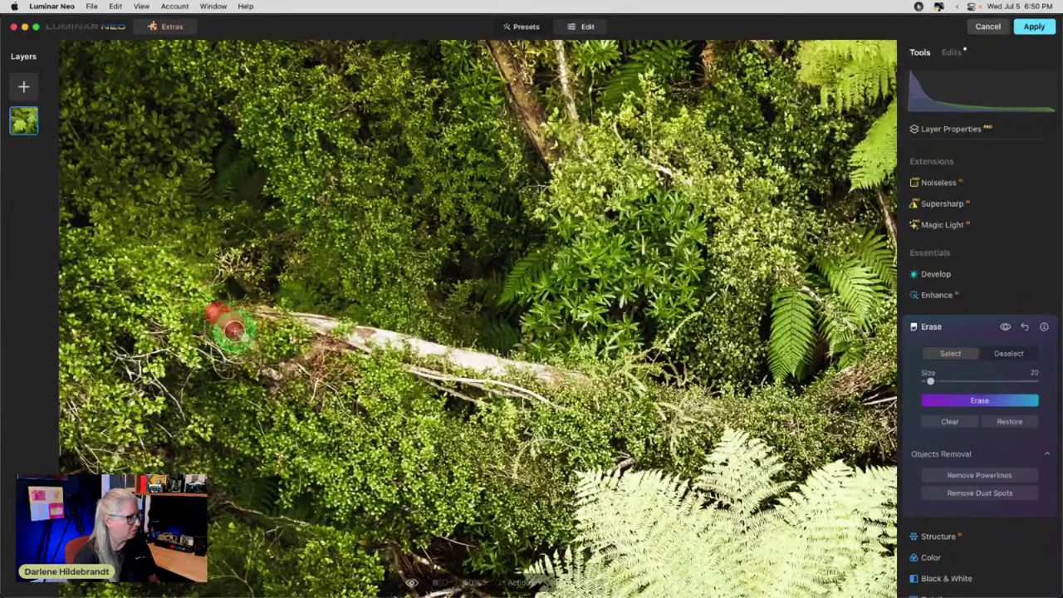
left_click(989, 400)
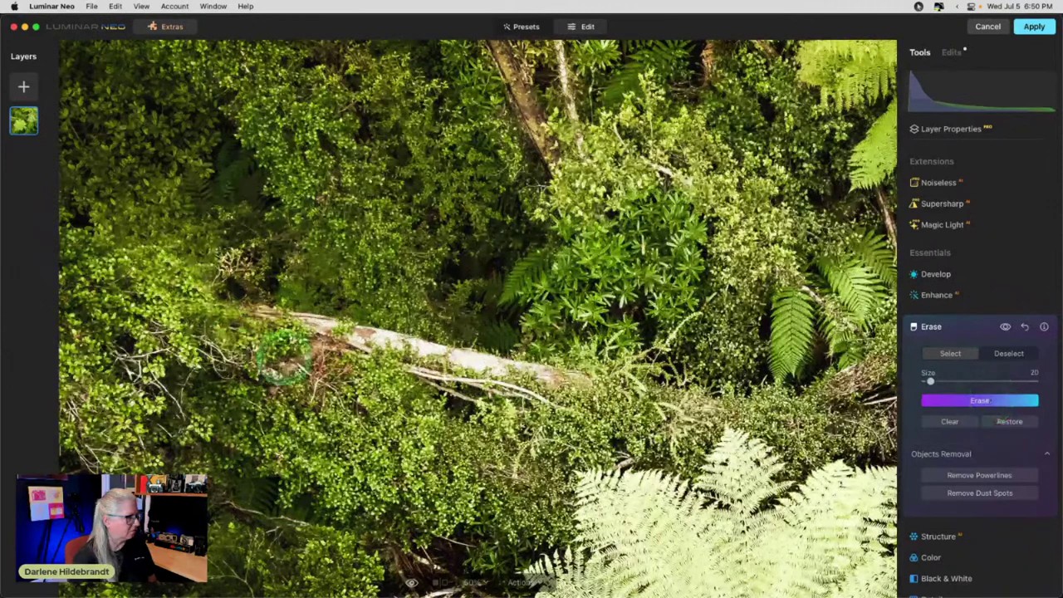
left_click_drag(289, 322, 182, 314)
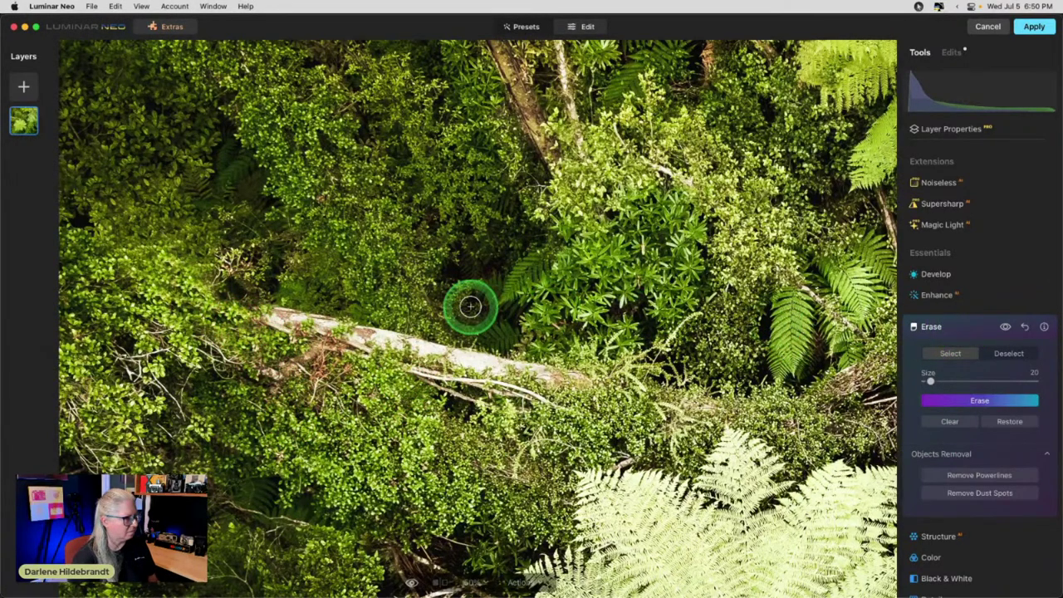
scroll(470, 307, "down", 3)
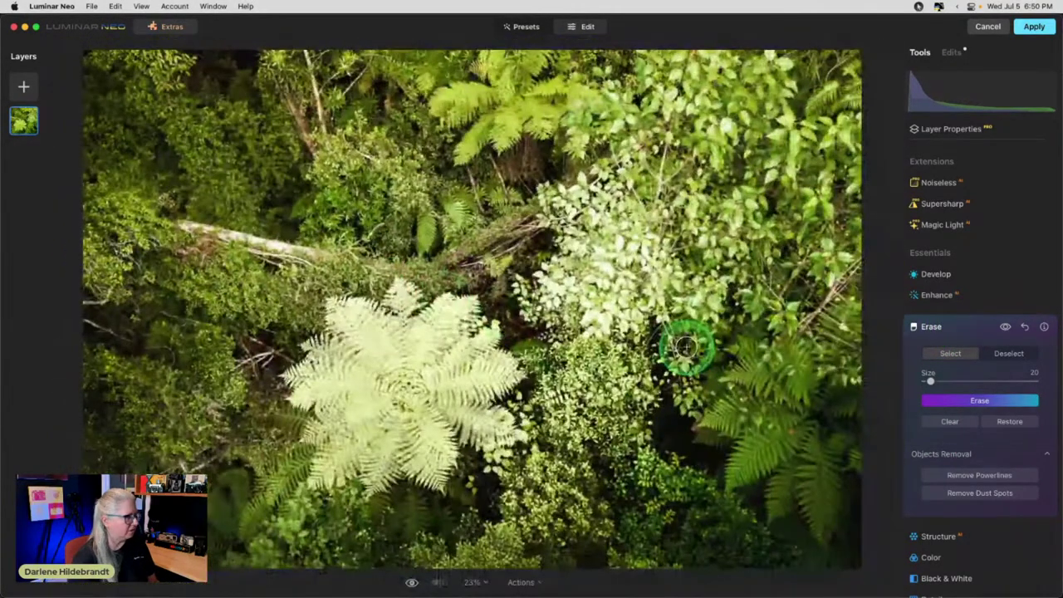
Zoom in to inspect the fallen log, then collapse the Erase panel and scroll the Tools list
scroll(162, 225, "up", 3)
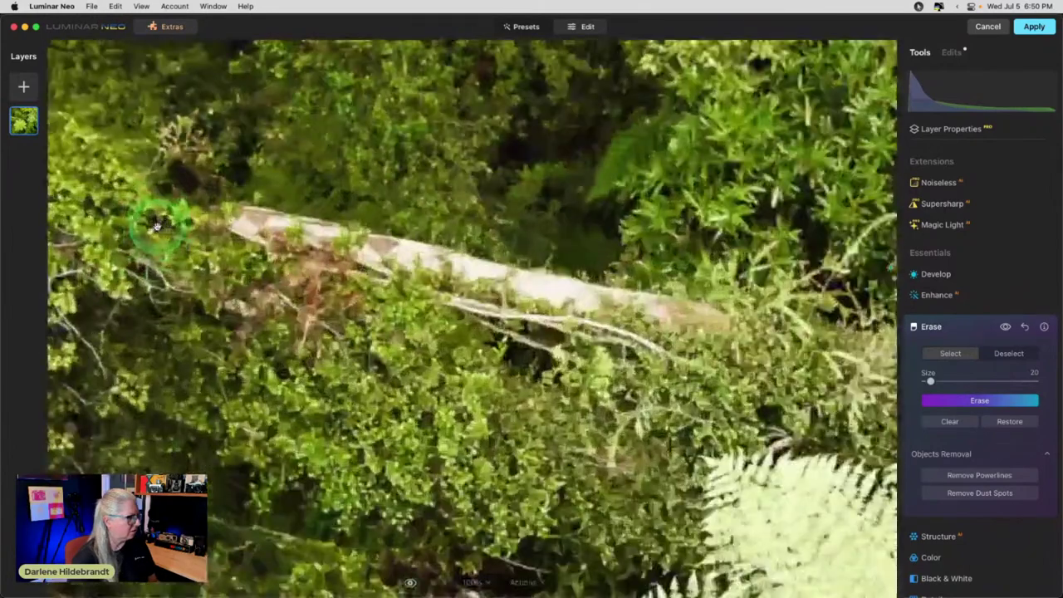
scroll(278, 312, "up", 2)
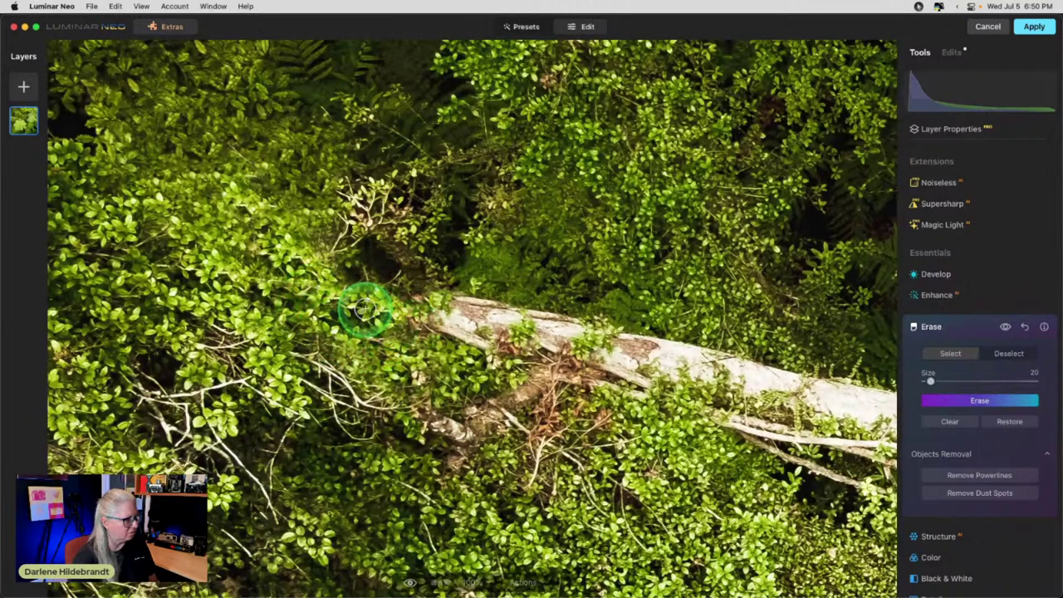
left_click(963, 326)
scroll(966, 328, "down", 5)
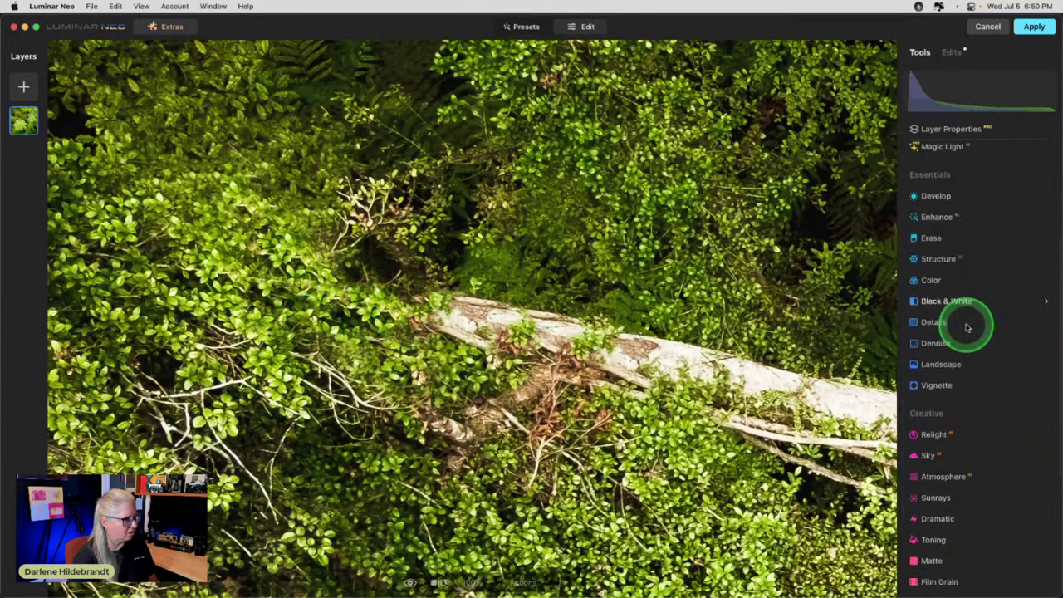
scroll(966, 328, "down", 3)
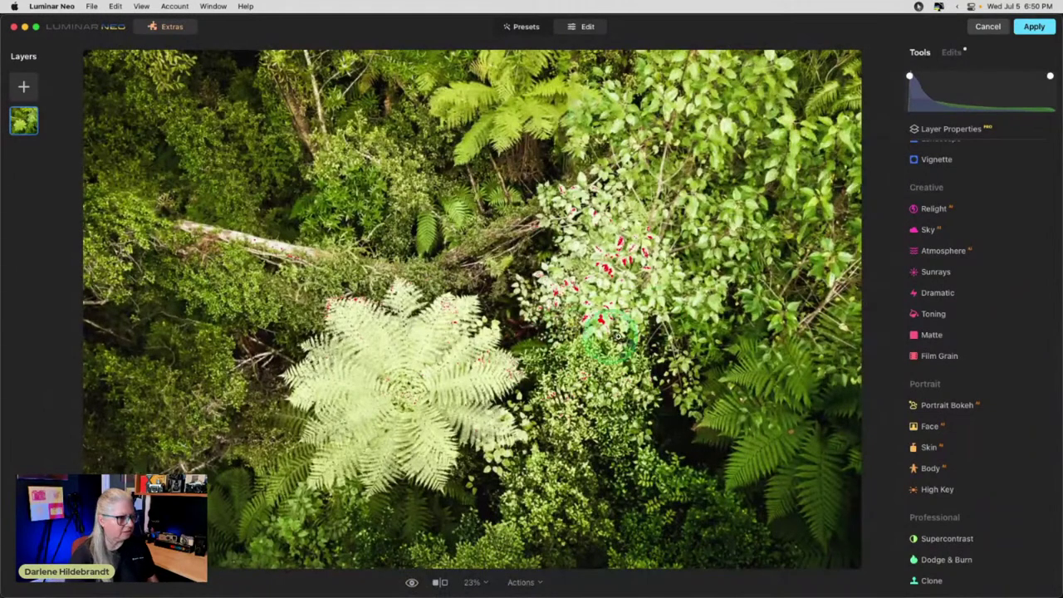
scroll(966, 380, "up", 5)
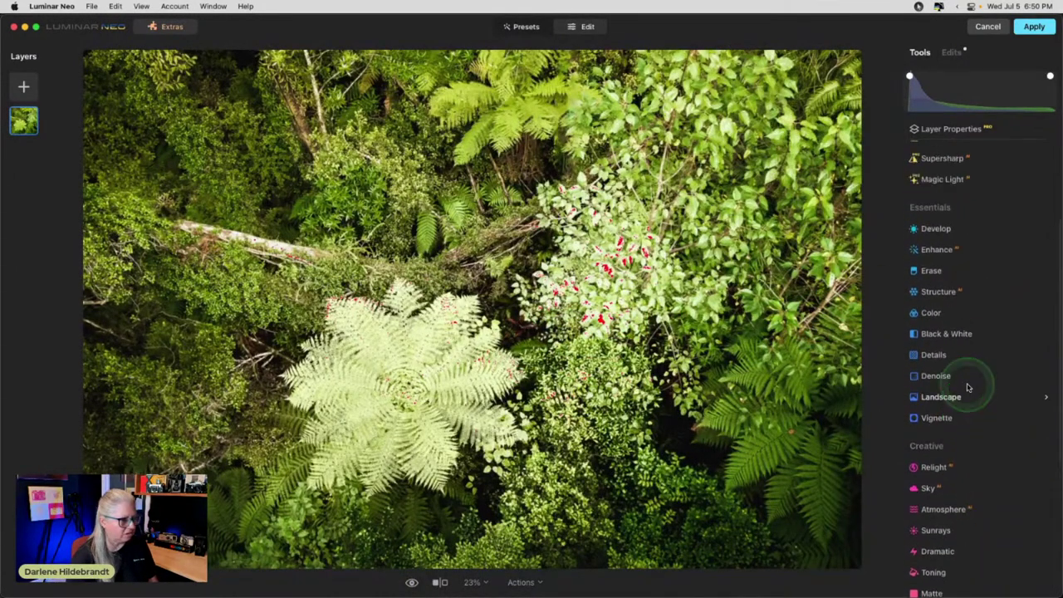
scroll(959, 353, "up", 3)
In Develop, pull Highlights down to about -20 and check the white point on the Curves
left_click(947, 289)
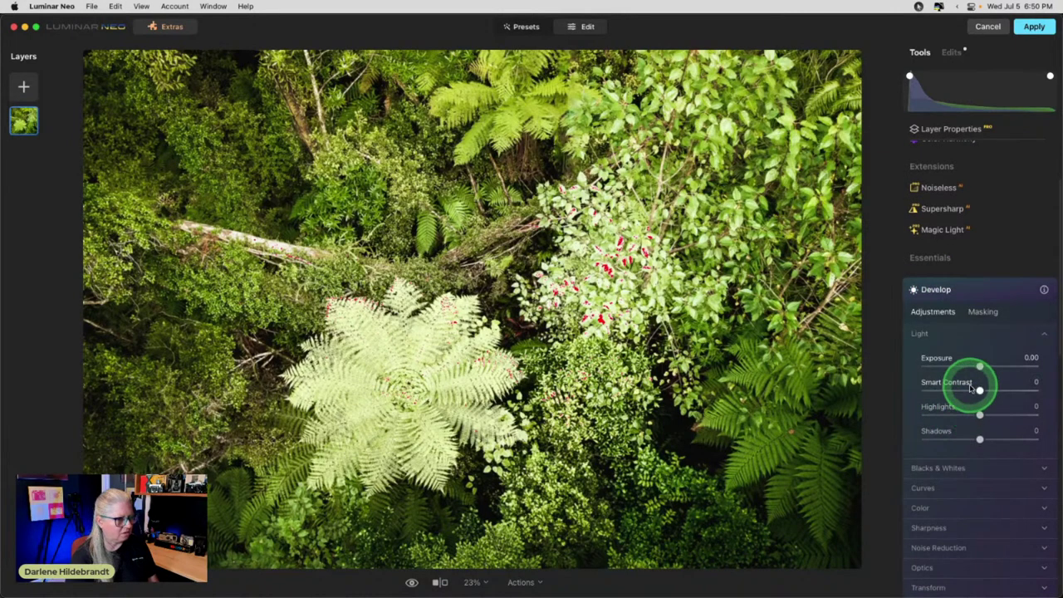
left_click_drag(980, 417, 958, 415)
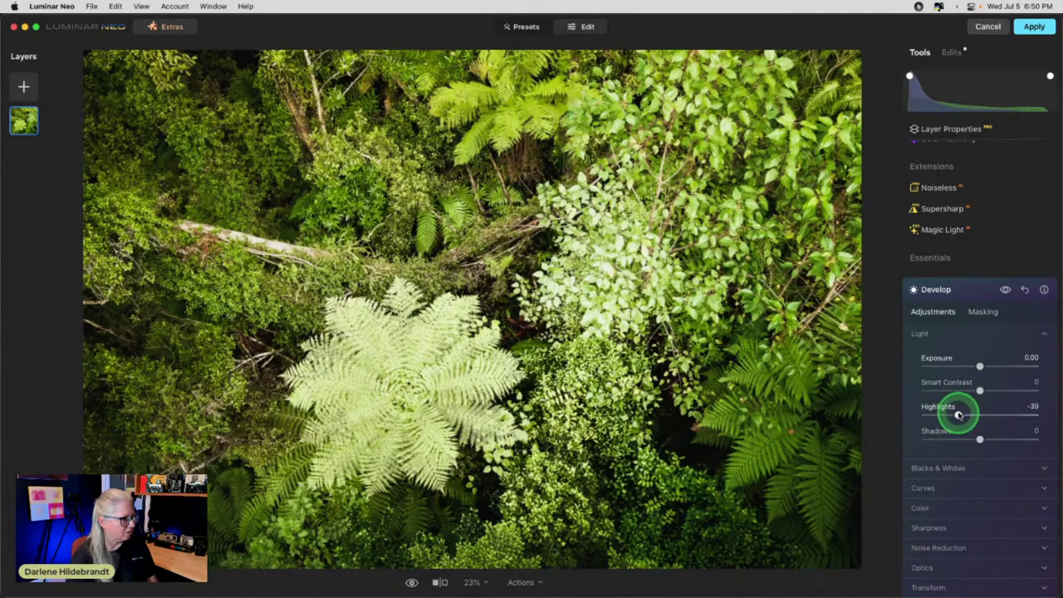
left_click_drag(968, 416, 968, 416)
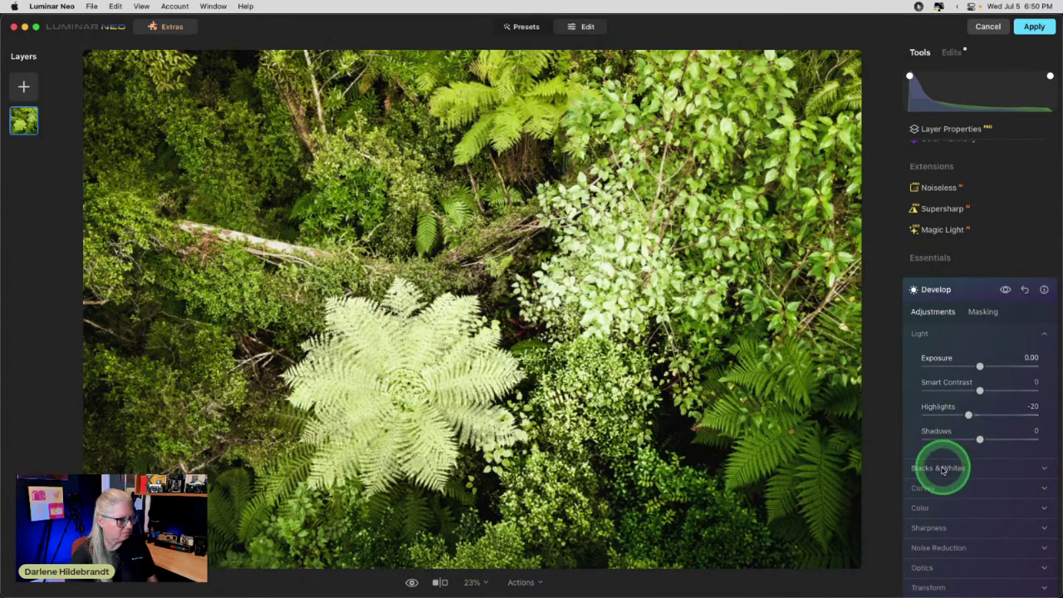
left_click(926, 487)
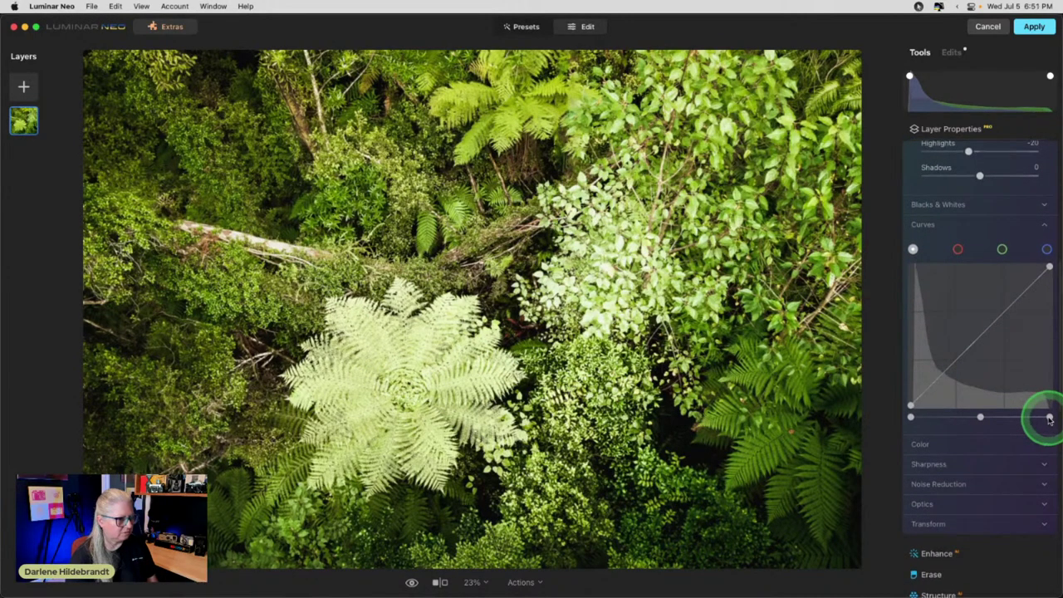
mouse_move(1048, 419)
left_mouse_down()
mouse_move(1039, 415)
mouse_move(1052, 415)
left_mouse_up()
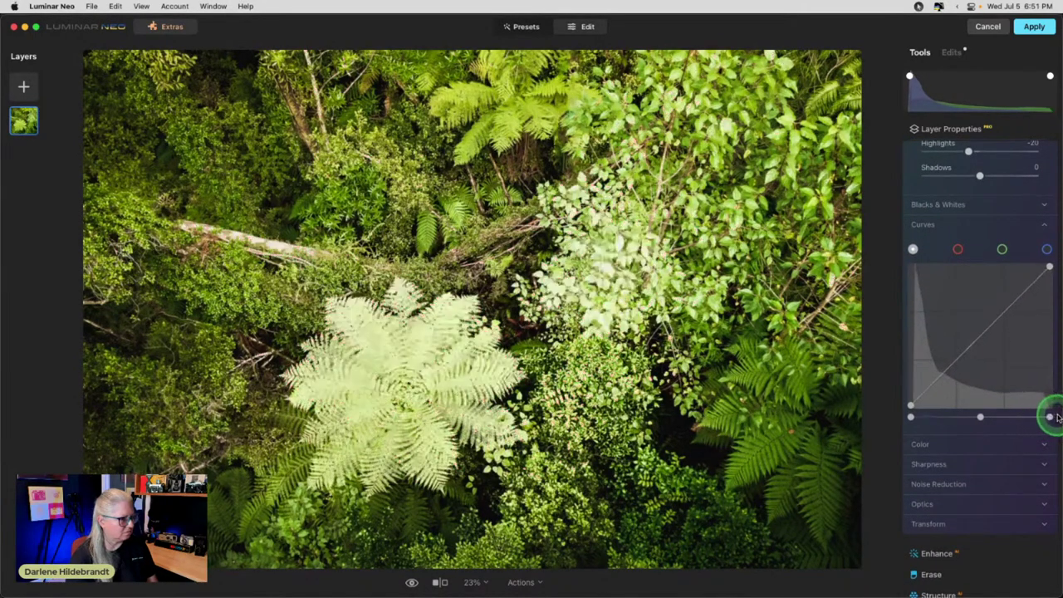
Collapse Develop, review it among the applied edits, then return to the tool list
scroll(1020, 332, "up", 5)
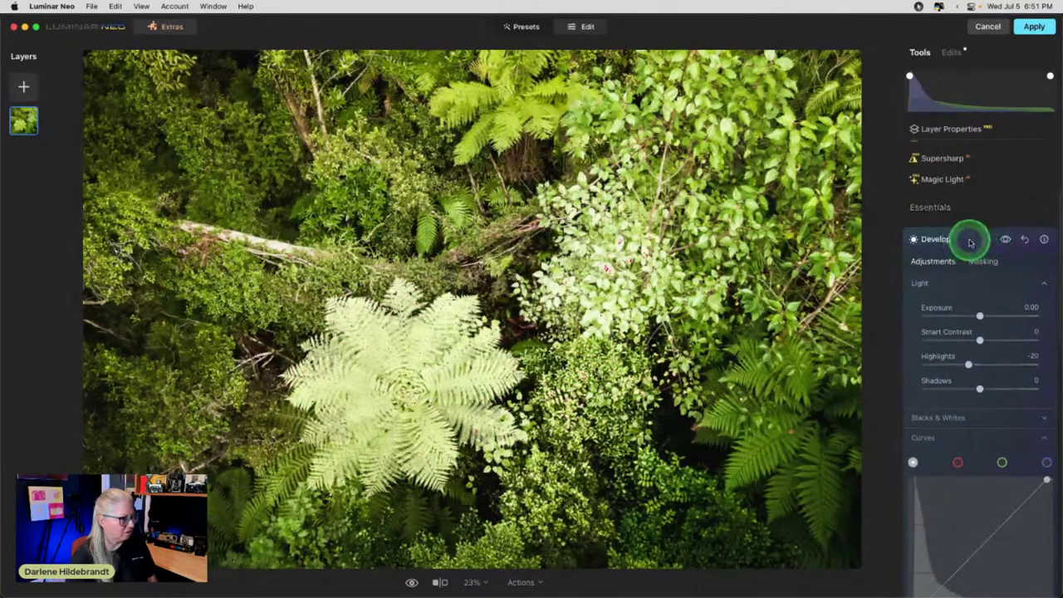
left_click(970, 237)
scroll(969, 243, "up", 2)
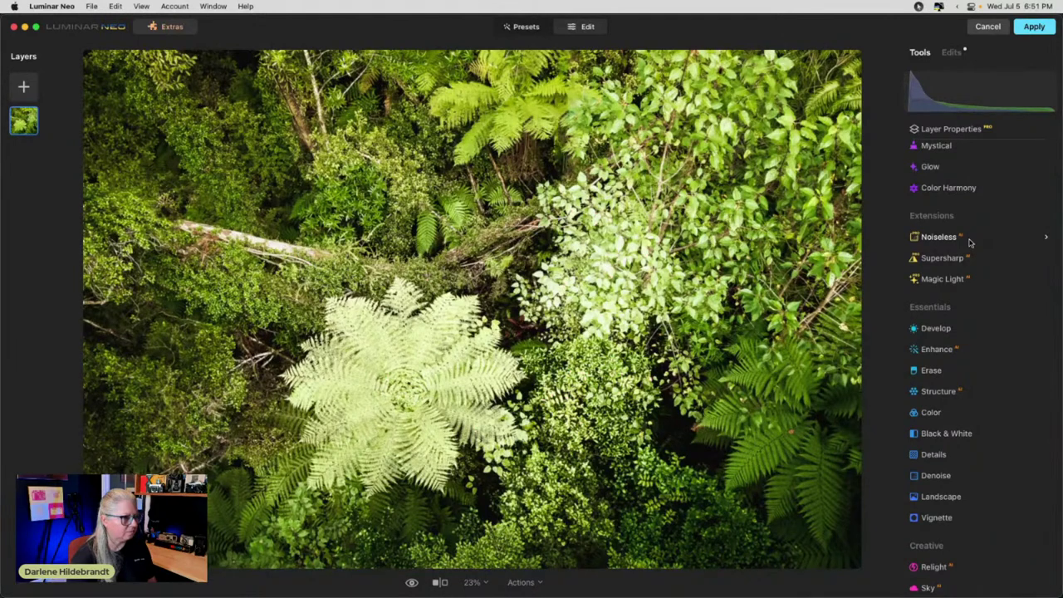
left_click(951, 51)
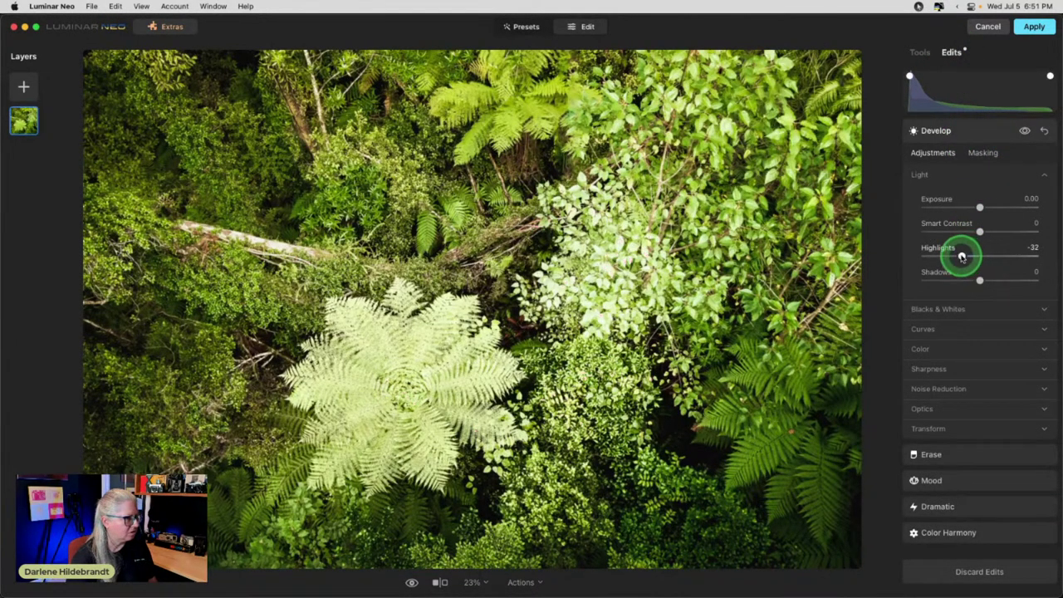
left_click(988, 134)
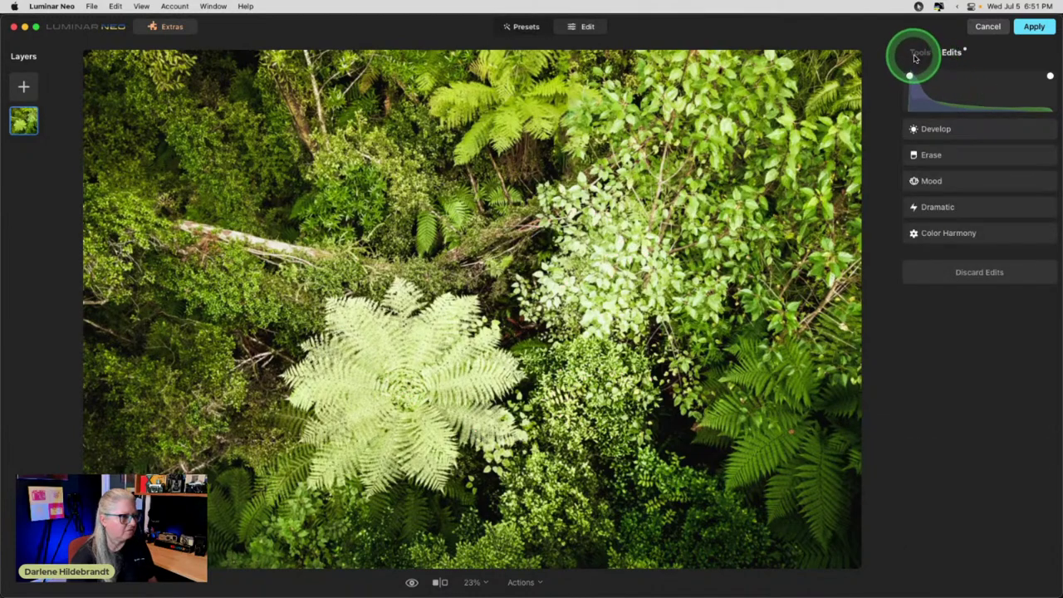
left_click(917, 53)
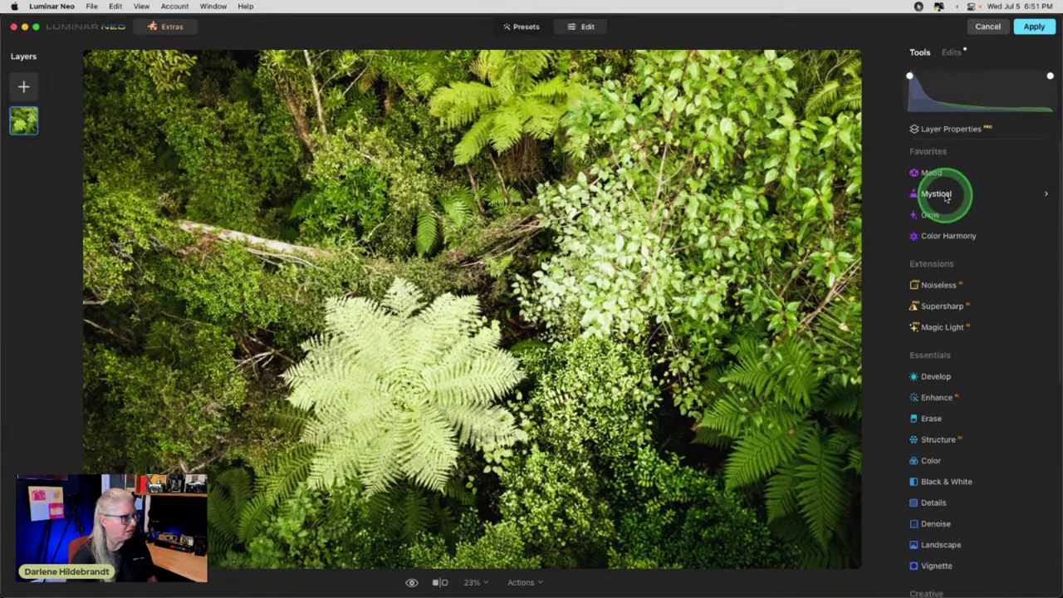
Preview the Mystical effect at Amounts around 29 and 76, leaving Amount at 0
left_click(945, 194)
left_click_drag(924, 262, 958, 263)
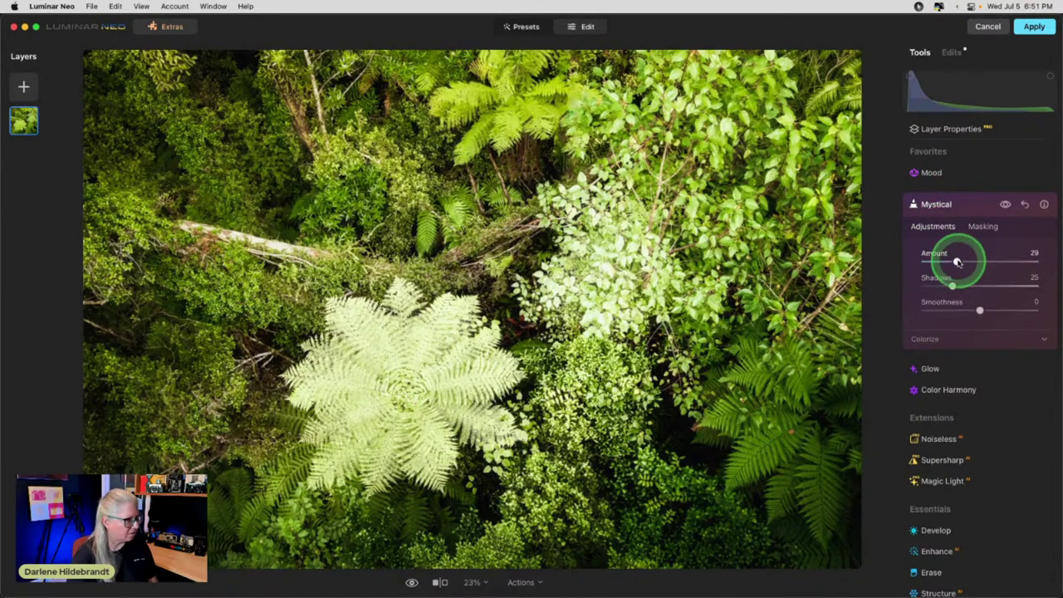
left_click_drag(968, 262, 883, 258)
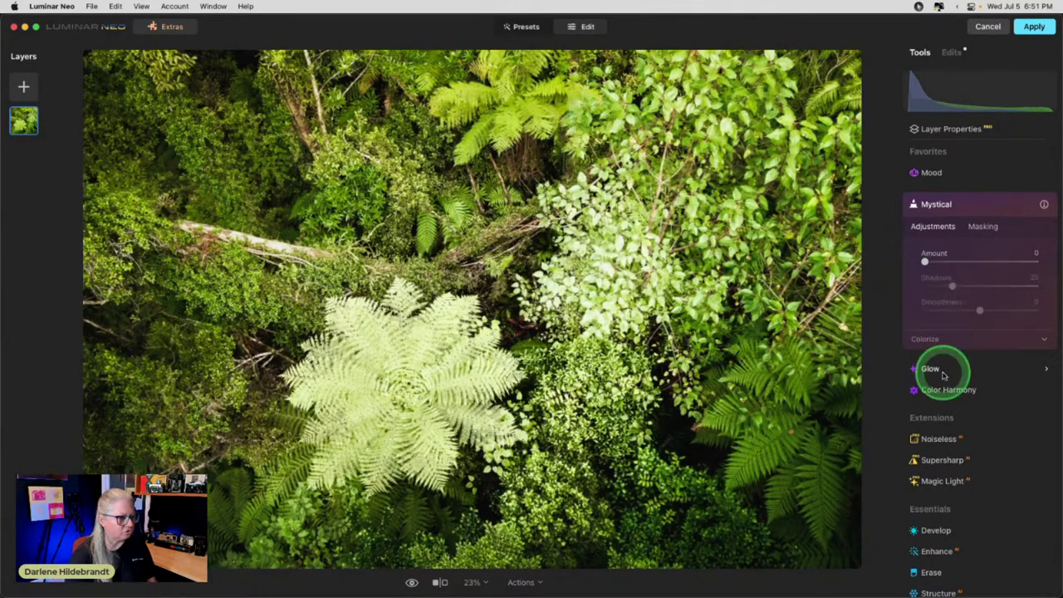
Switch Glow to the Orton Effect type, darken its Brightness, and compare with it hidden
left_click(949, 371)
left_click(963, 275)
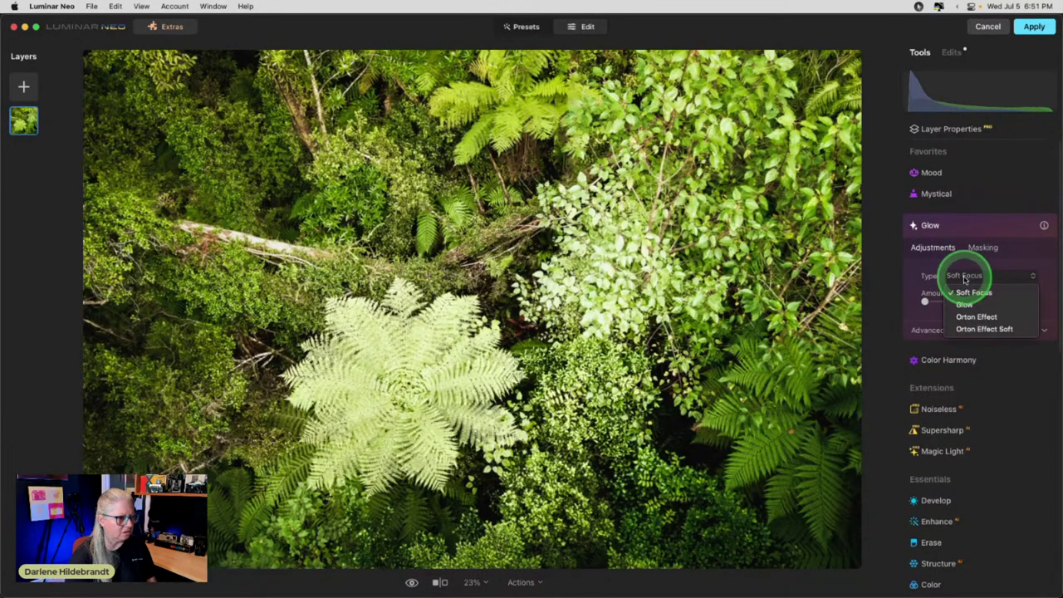
mouse_move(972, 294)
left_mouse_down()
mouse_move(970, 319)
mouse_move(945, 300)
mouse_move(980, 301)
left_mouse_up()
left_click(965, 332)
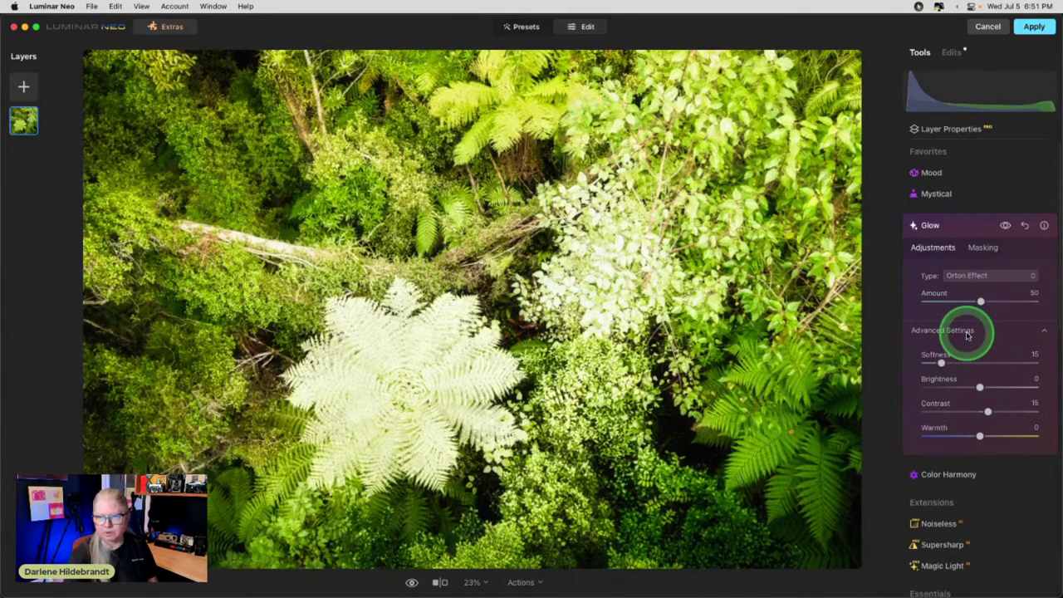
left_click_drag(980, 387, 957, 393)
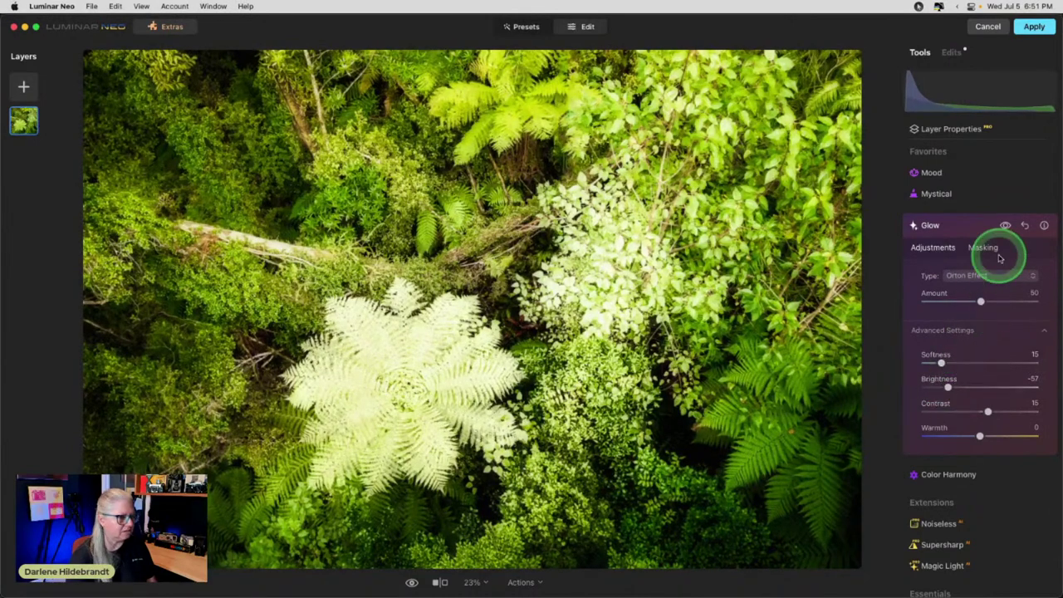
left_click(1005, 226)
left_click(1005, 226)
left_click(980, 300)
Reduce the glow Amount and darken Brightness further, toggling visibility to compare
left_click_drag(981, 302, 945, 302)
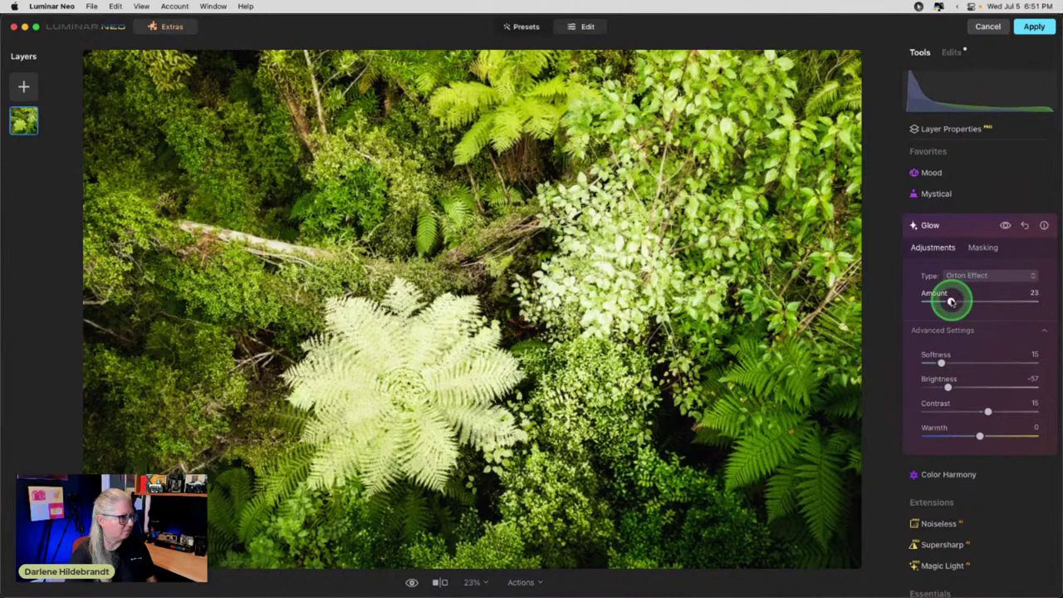
left_click(1005, 226)
left_click(1005, 225)
left_click(1005, 226)
left_click(1005, 226)
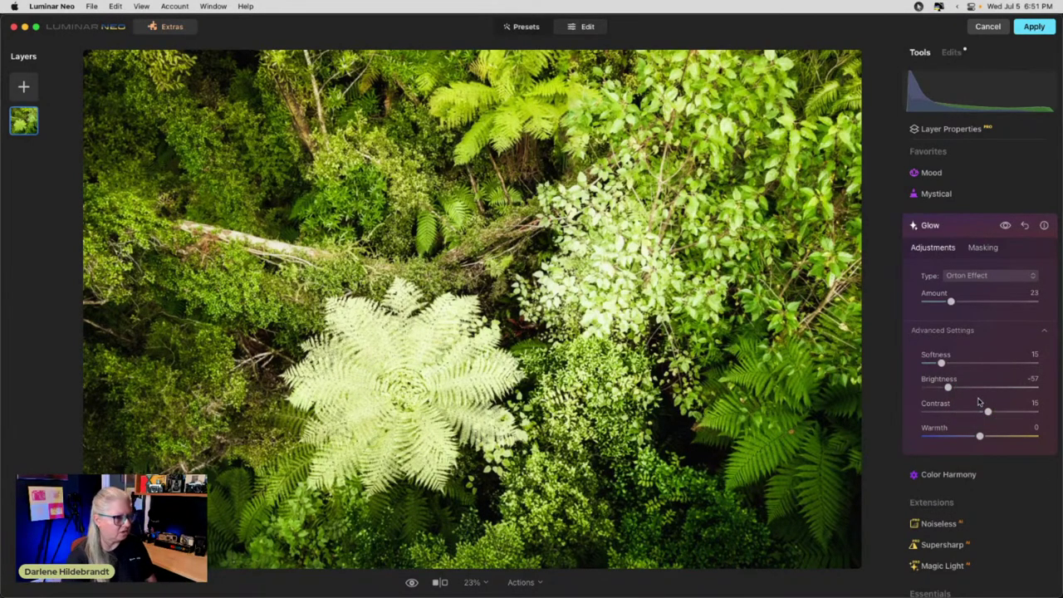
left_click_drag(948, 387, 940, 387)
Try the Glow type at Amount about 65 and Brightness about -38
left_click(965, 275)
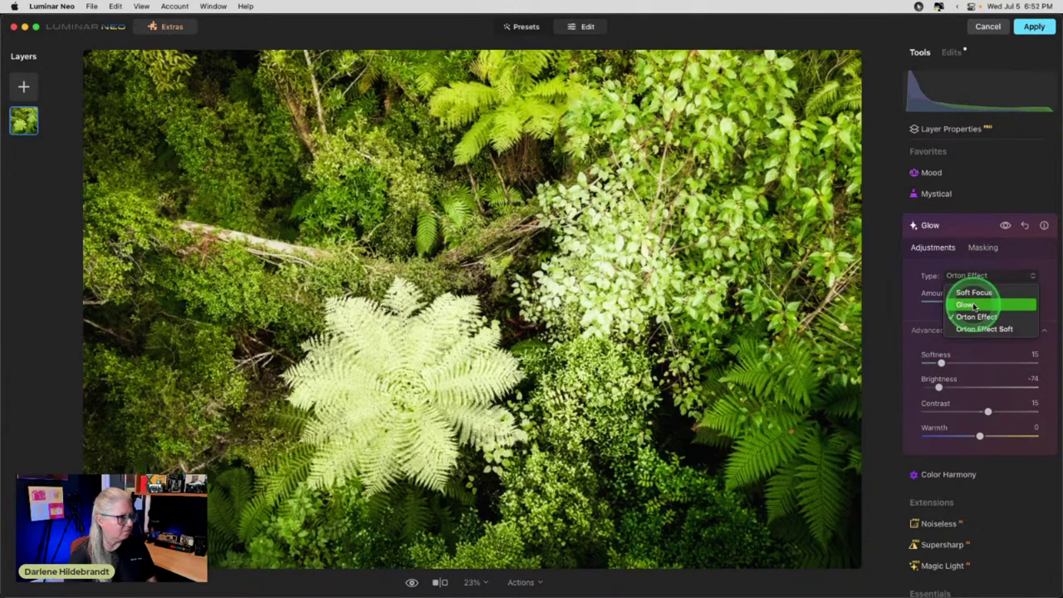
left_click(973, 305)
left_click_drag(950, 301, 995, 303)
left_click_drag(939, 387, 958, 374)
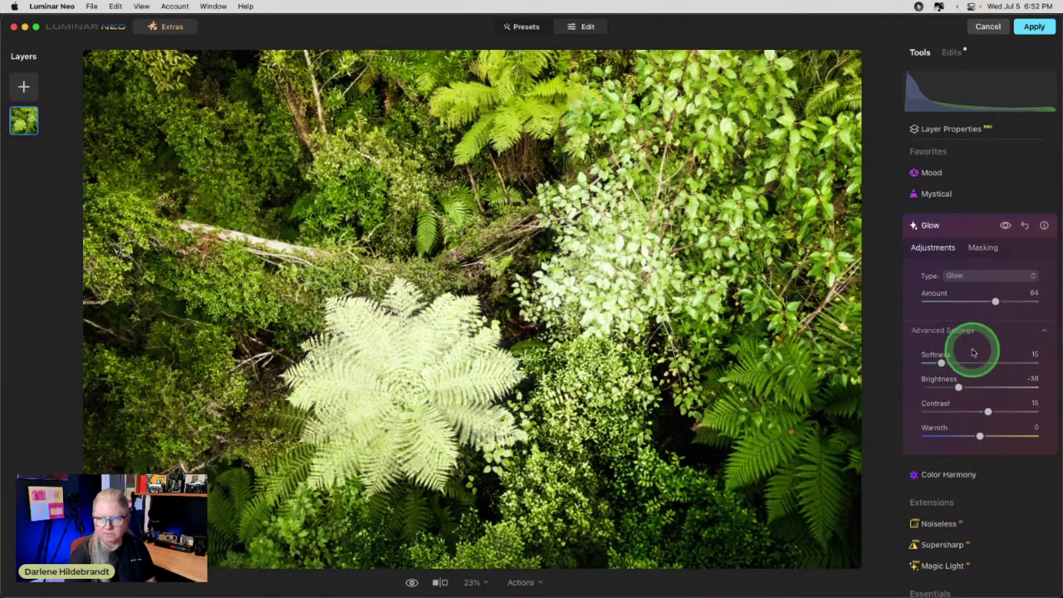
Return to Orton Effect with Brightness -100 and Amount settled at 24
left_click(979, 280)
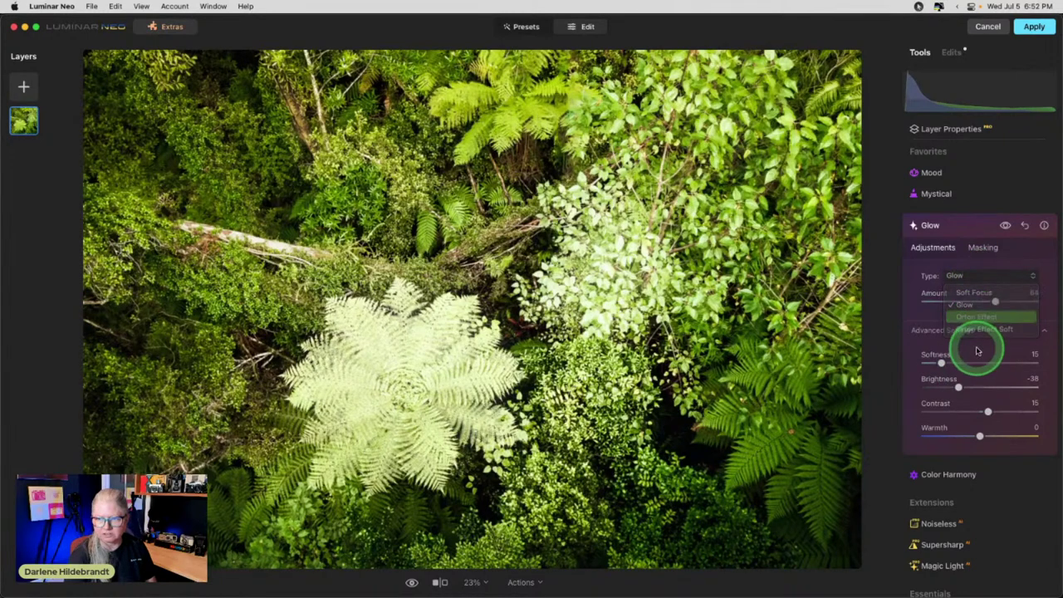
left_click(978, 319)
left_click_drag(959, 388, 922, 384)
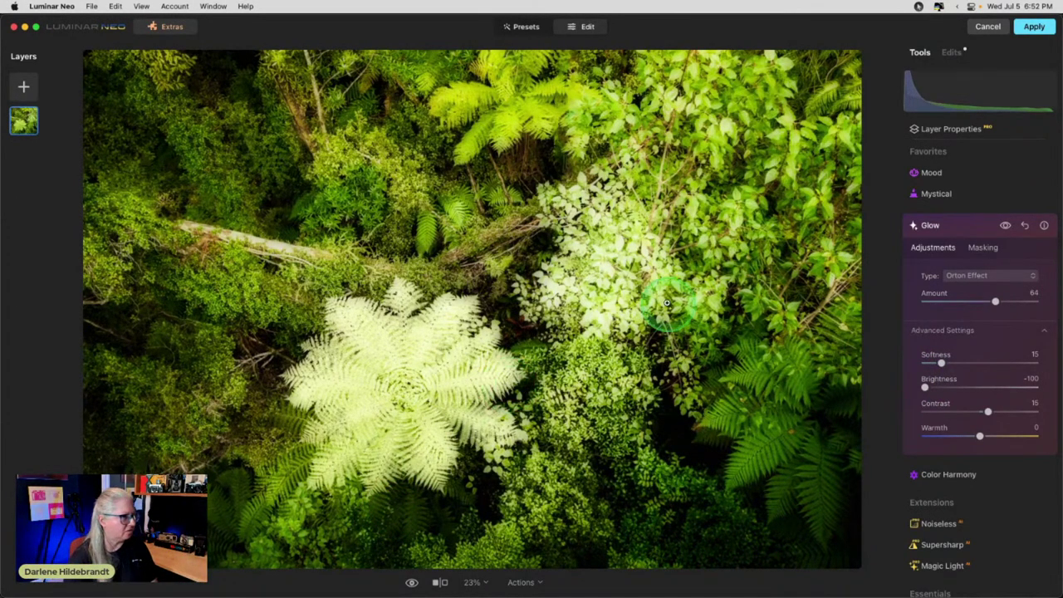
left_click_drag(994, 300, 952, 301)
left_click(1005, 225)
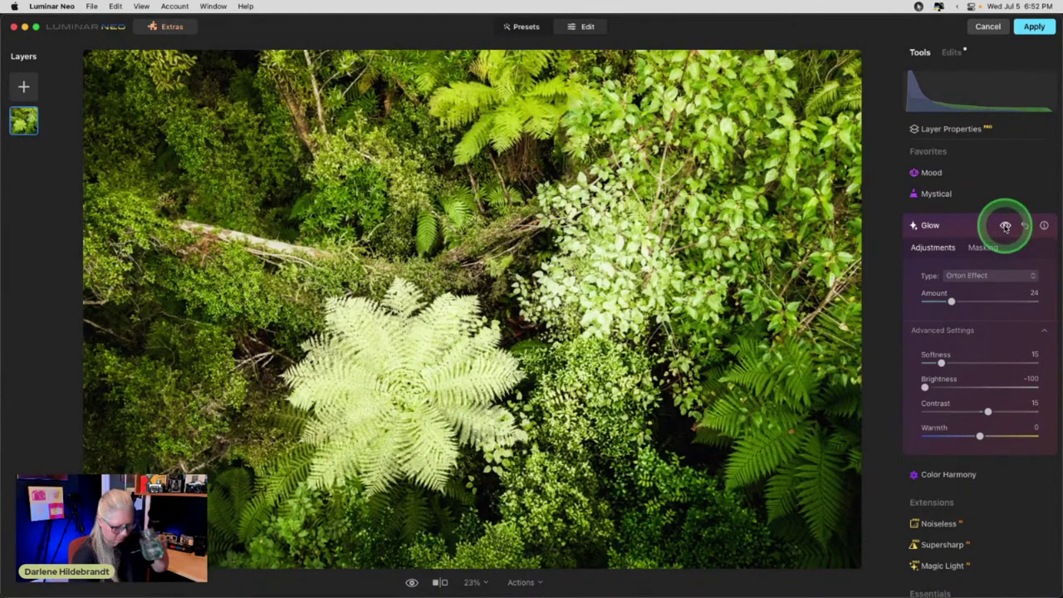
Collapse Glow and toggle the before/after view to compare against the original photo
left_click(968, 226)
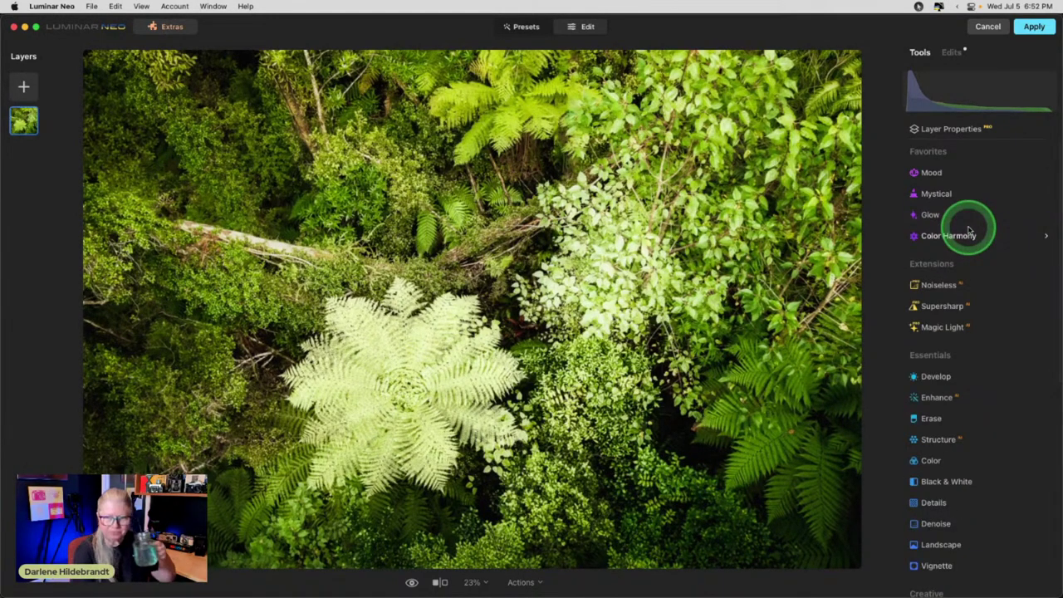
key("backslash")
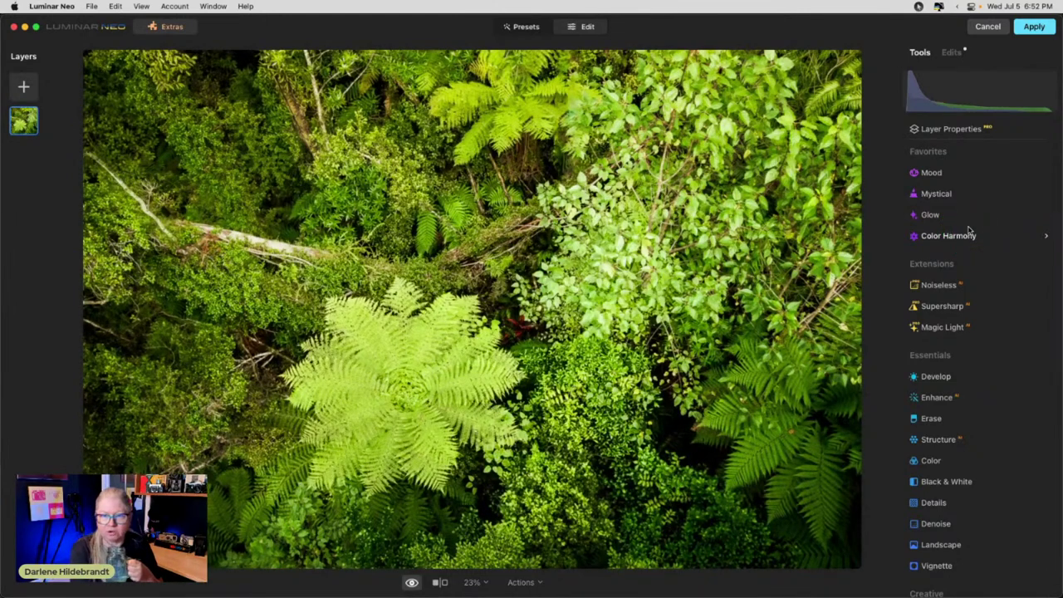
key("backslash")
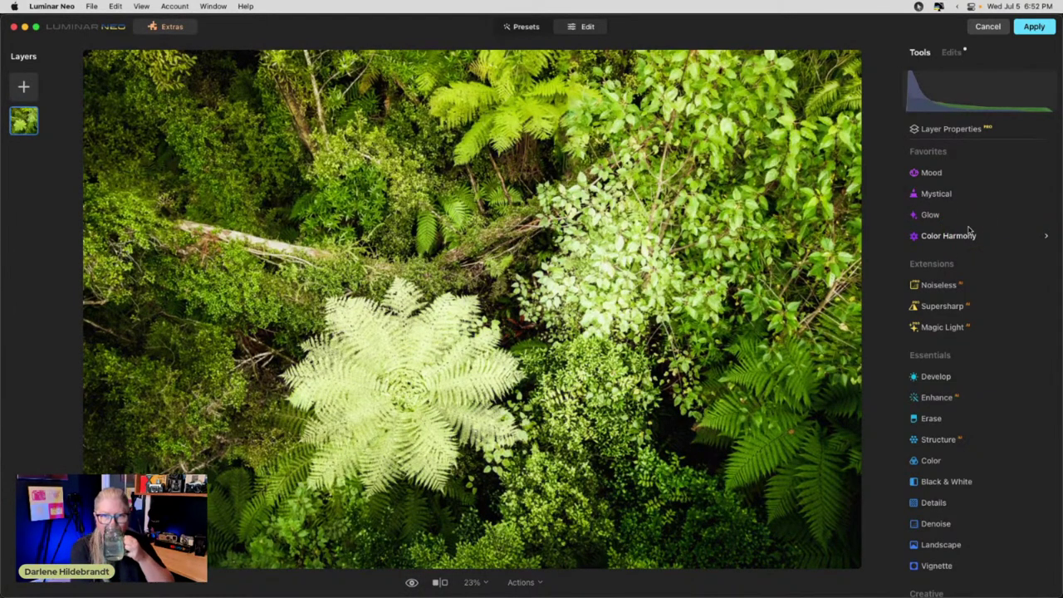
key("backslash")
key("backslash")
key("backslash")
key("backslash")
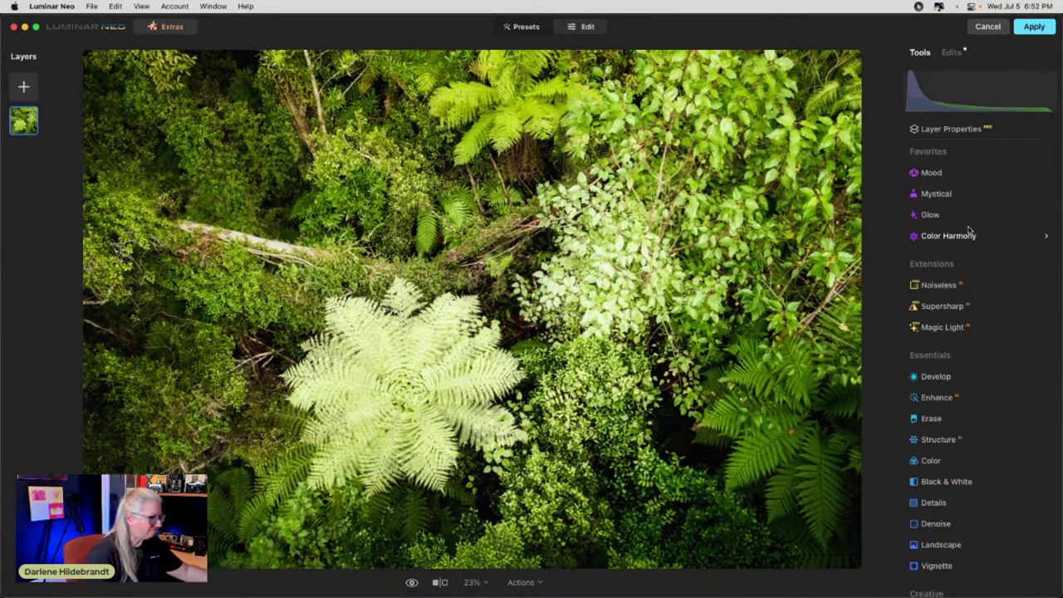
scroll(944, 328, "down", 3)
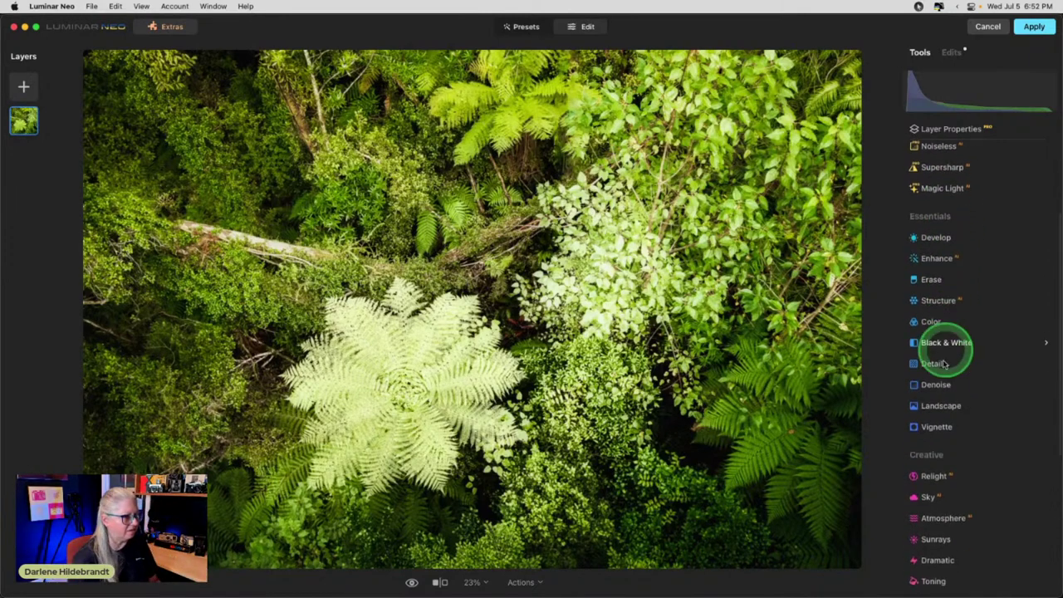
Add a rough Vignette: Amount -64, rounder, hard-edged, smaller, centred on the tree fern
left_click(937, 431)
scroll(951, 349, "down", 3)
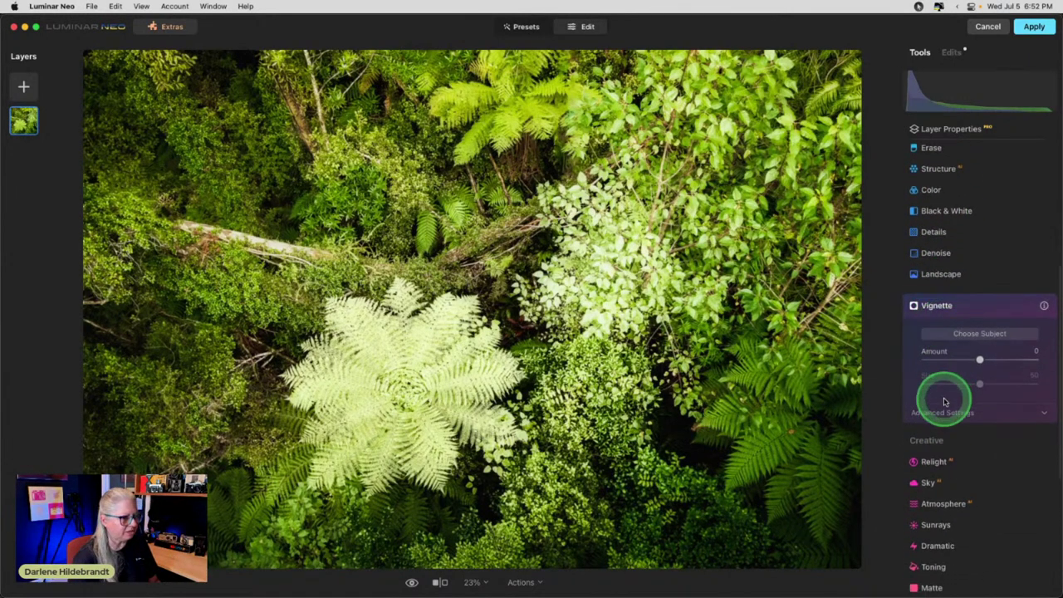
left_click_drag(980, 359, 947, 358)
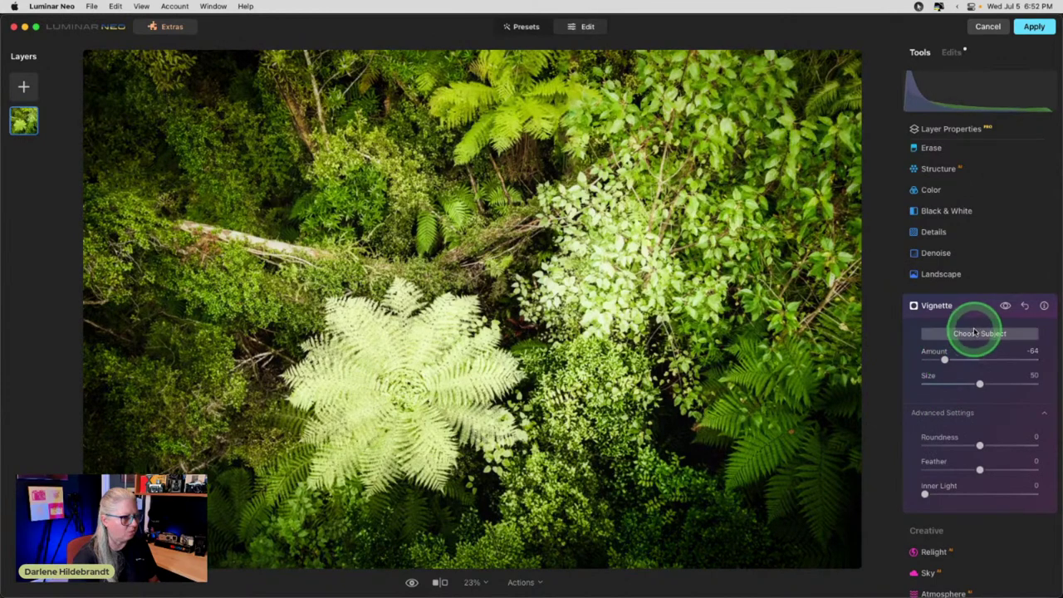
left_click_drag(980, 467, 876, 458)
left_click_drag(978, 446, 1027, 446)
left_click_drag(980, 384, 942, 383)
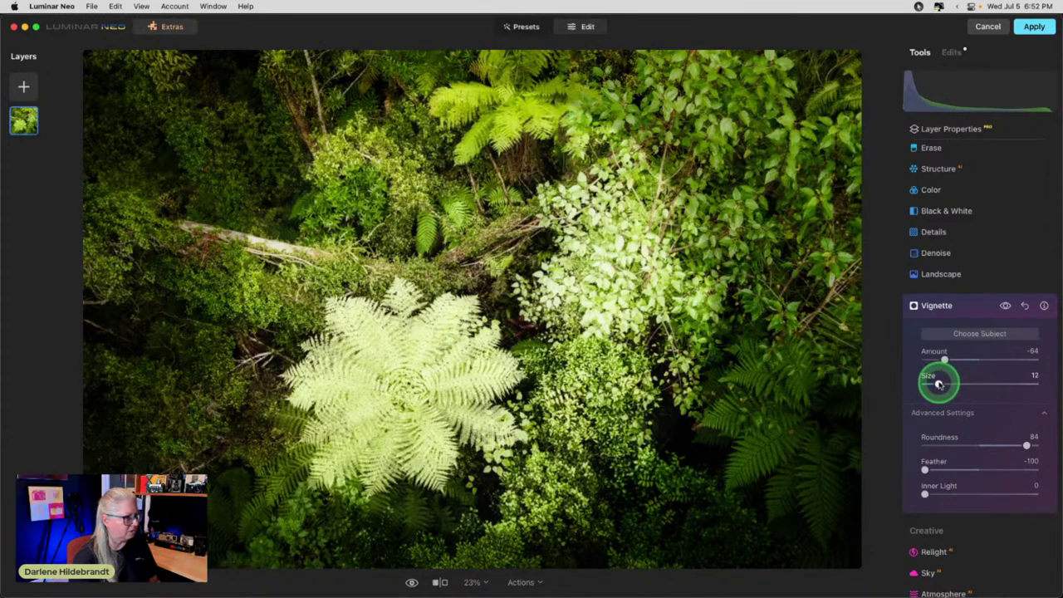
left_click(469, 376)
left_click_drag(465, 374, 422, 385)
Fine-tune the vignette's Size, Feather and Amount, trying a small size around 8
left_click(940, 386)
left_click_drag(942, 385, 934, 383)
left_click(925, 470)
left_click_drag(924, 470, 1017, 469)
left_click(945, 359)
mouse_move(944, 359)
left_mouse_down()
mouse_move(973, 360)
mouse_move(952, 357)
left_mouse_up()
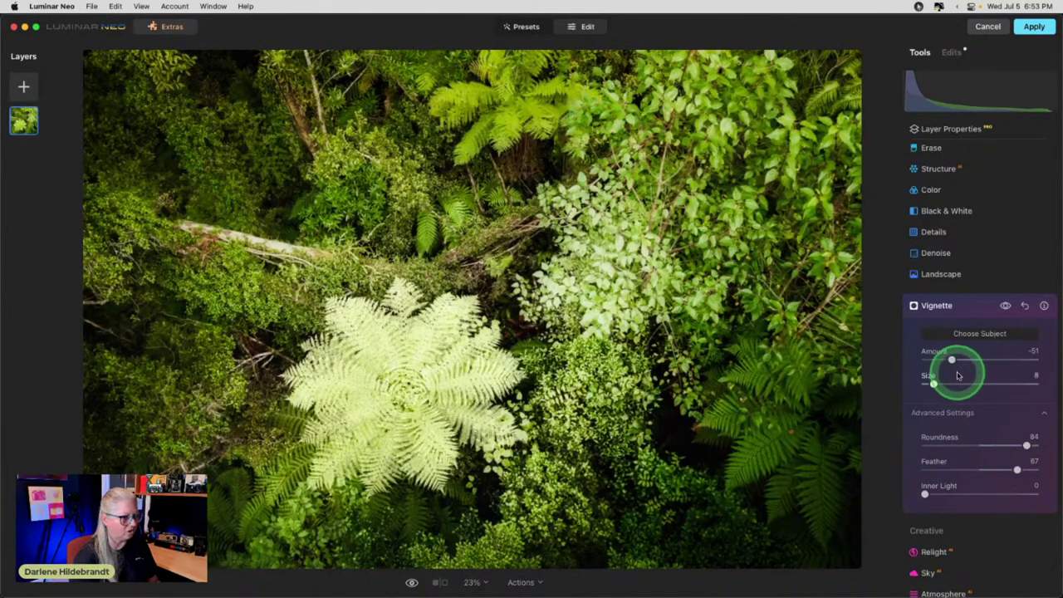
left_click_drag(944, 359, 958, 359)
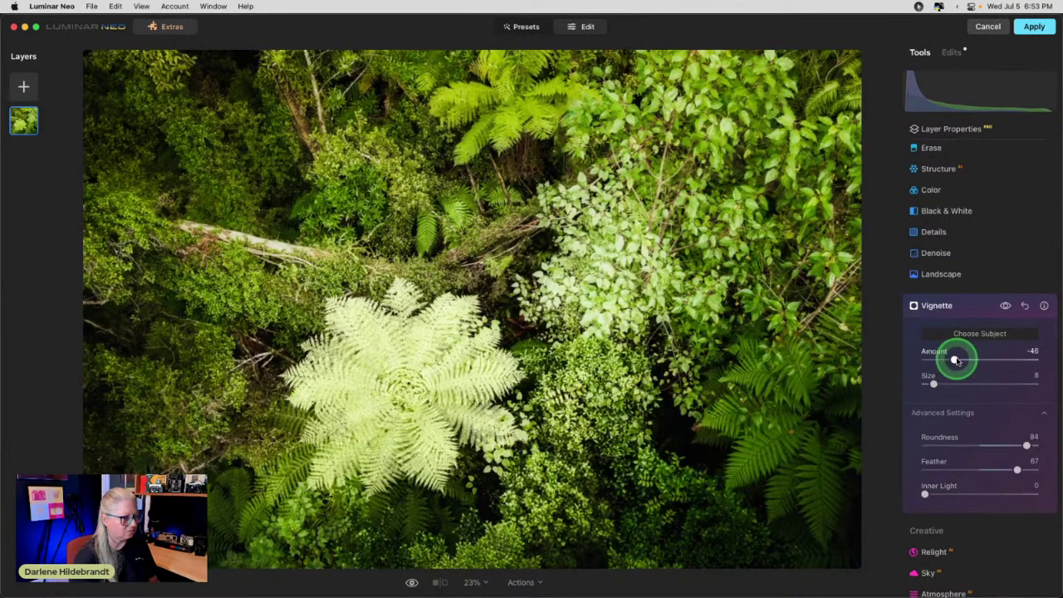
left_click_drag(951, 468, 885, 467)
left_click_drag(953, 359, 965, 383)
Centre the vignette just left of the fern, finishing at Feather 59 and Amount -51
left_click(933, 333)
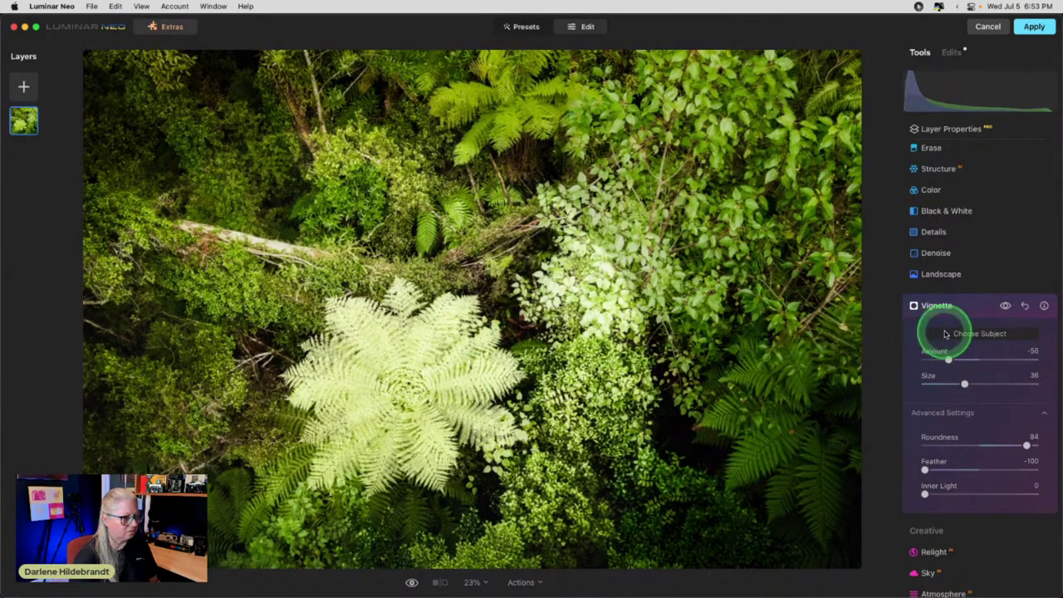
left_click(268, 373)
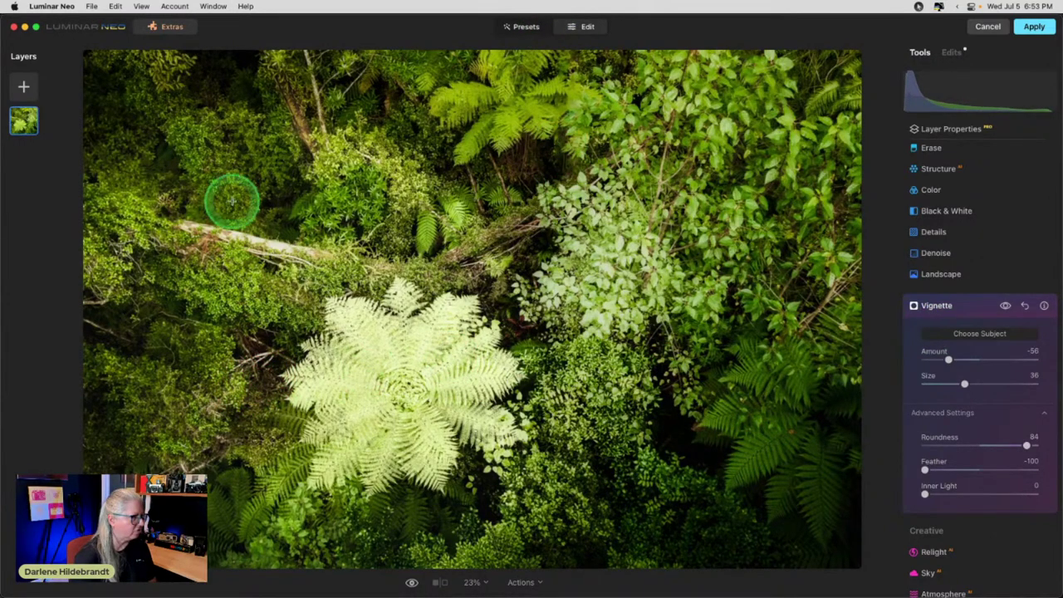
left_click(238, 230)
left_click(216, 303)
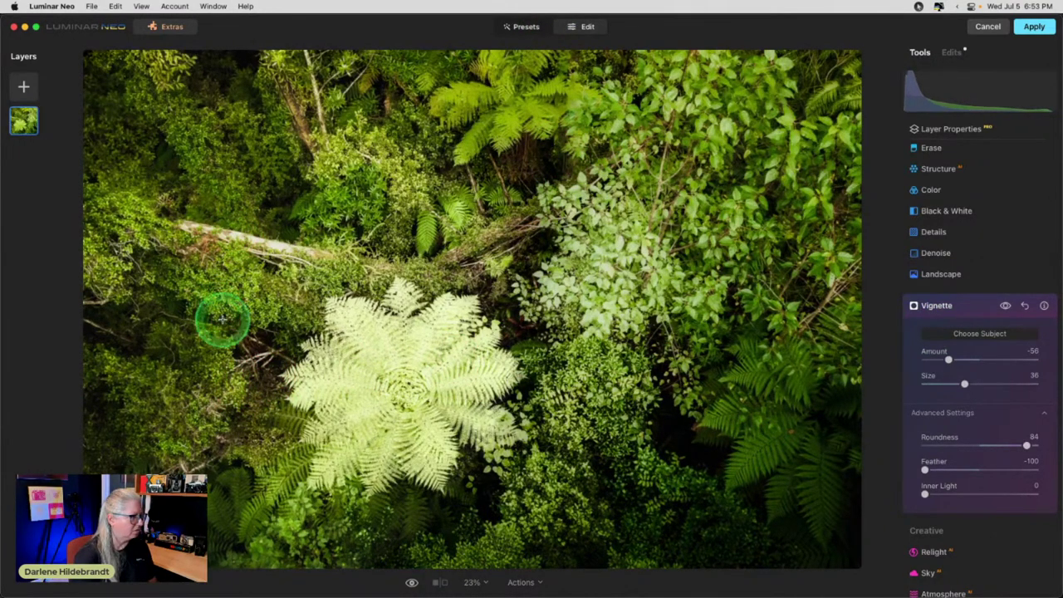
left_click(212, 361)
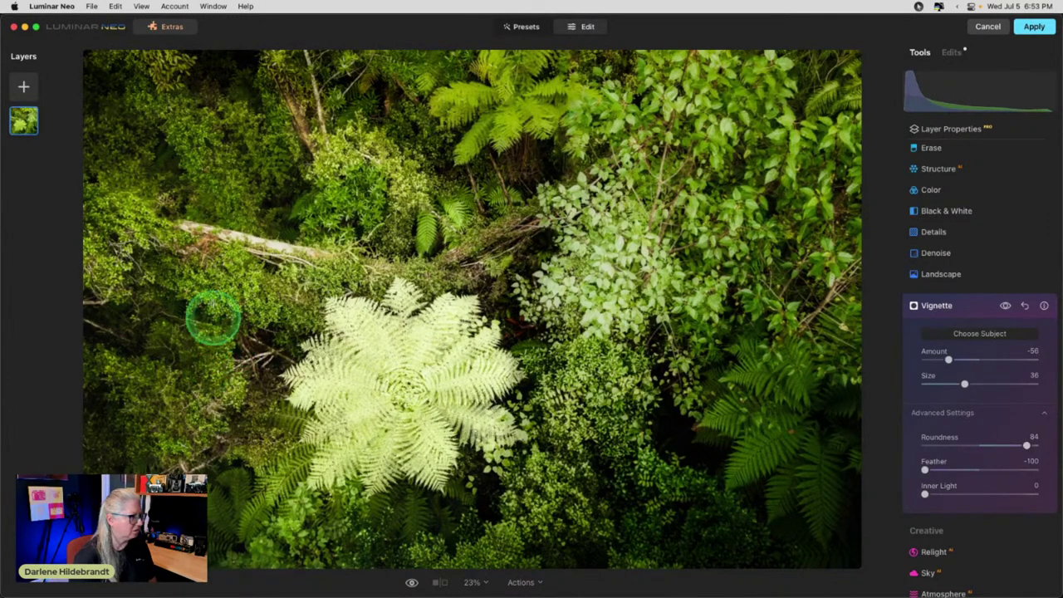
left_click_drag(1006, 471, 1011, 470)
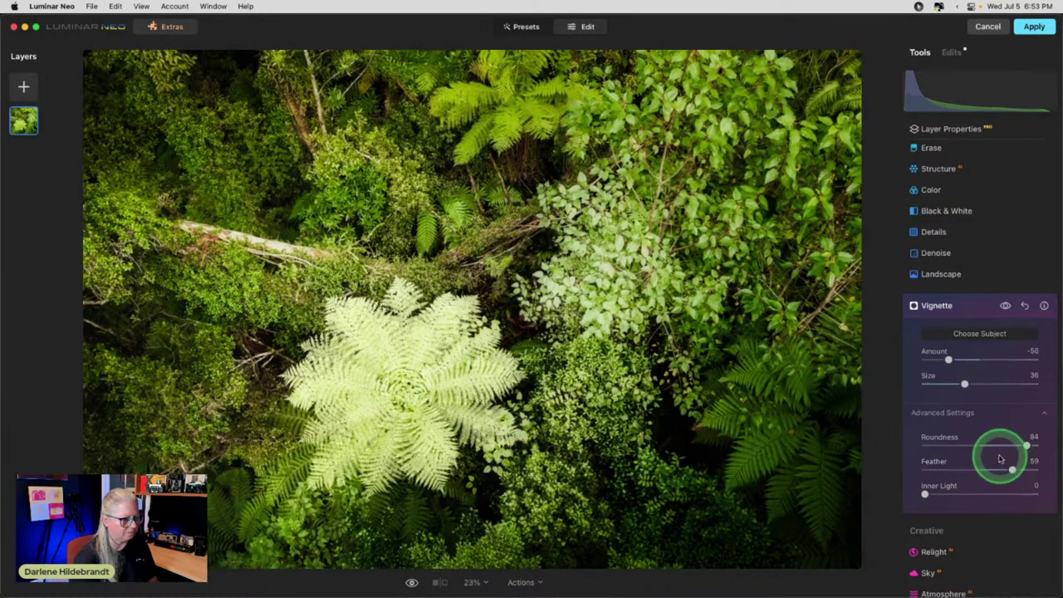
mouse_move(949, 359)
left_mouse_down()
mouse_move(979, 360)
mouse_move(949, 359)
left_mouse_up()
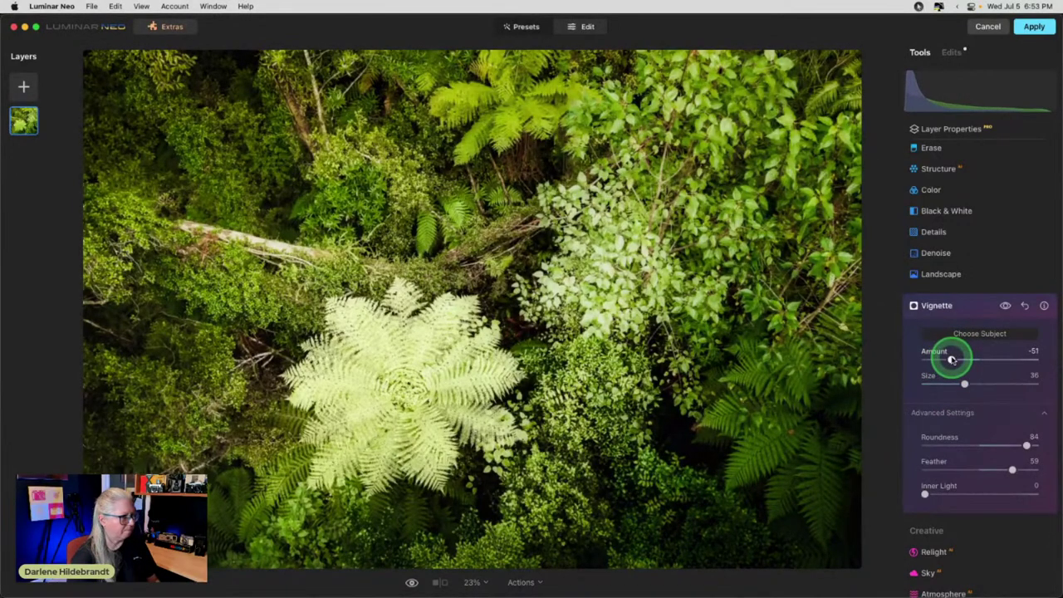
left_click(972, 299)
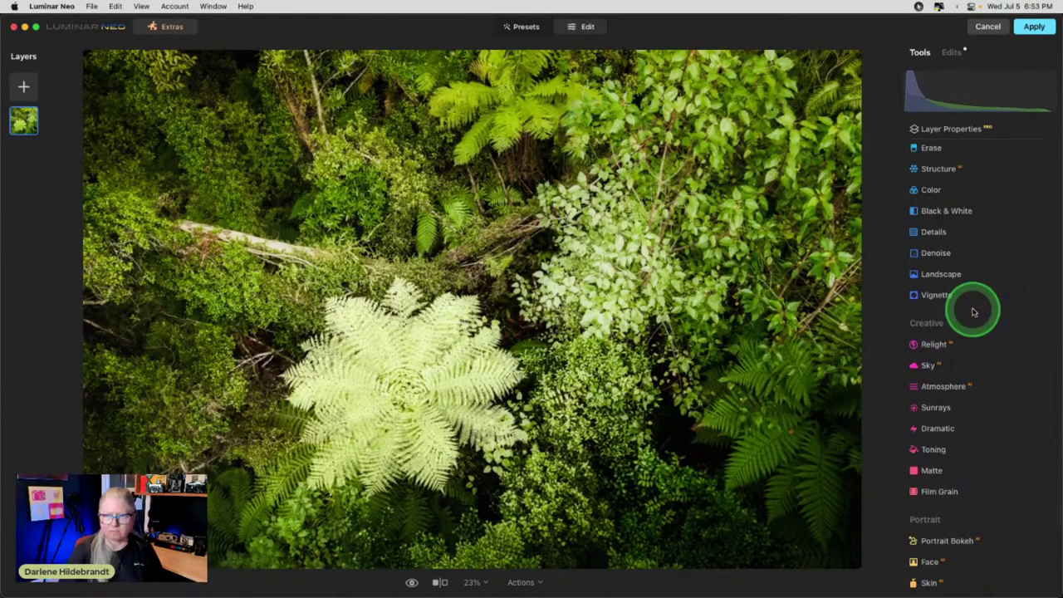
Compare before and after, then apply the full edit stack to the forest photo
key("backslash")
key("backslash")
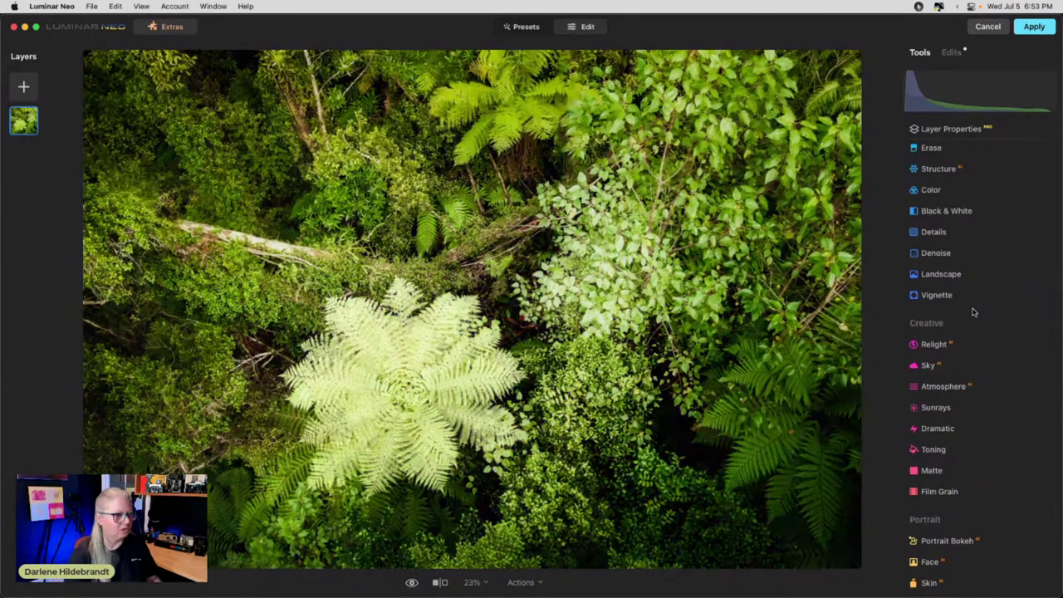
left_click(1032, 27)
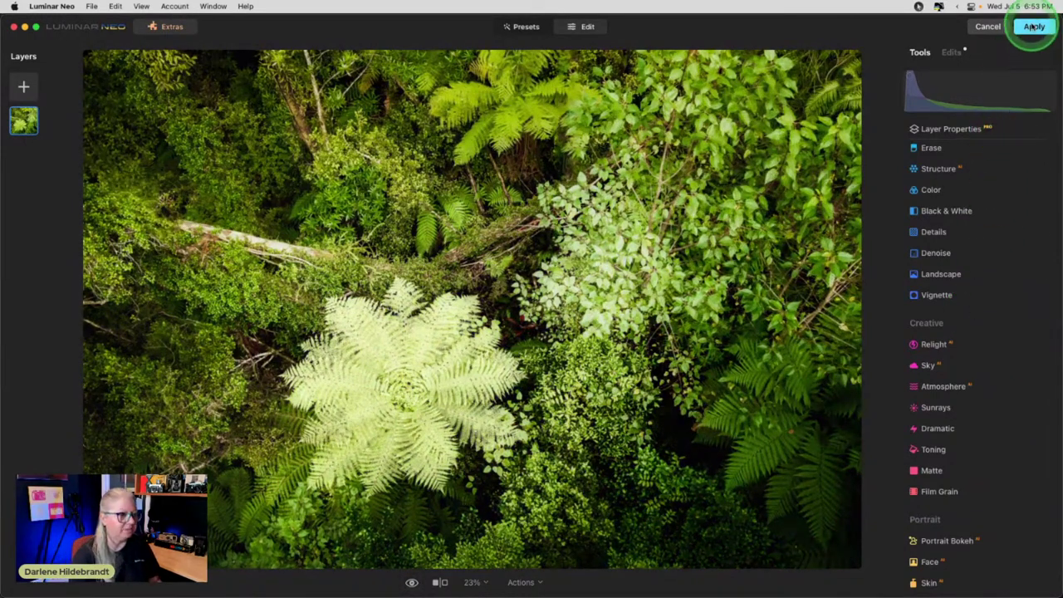
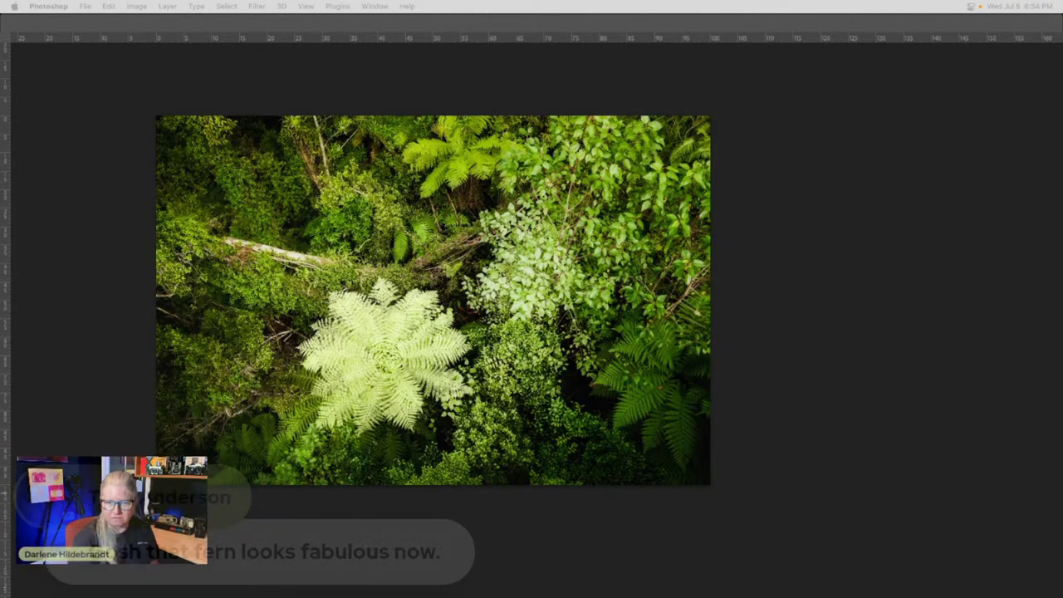
Bring Photoshop forward so the forest photo's smart-object layer and Luminar Neo filter show
left_click(789, 153)
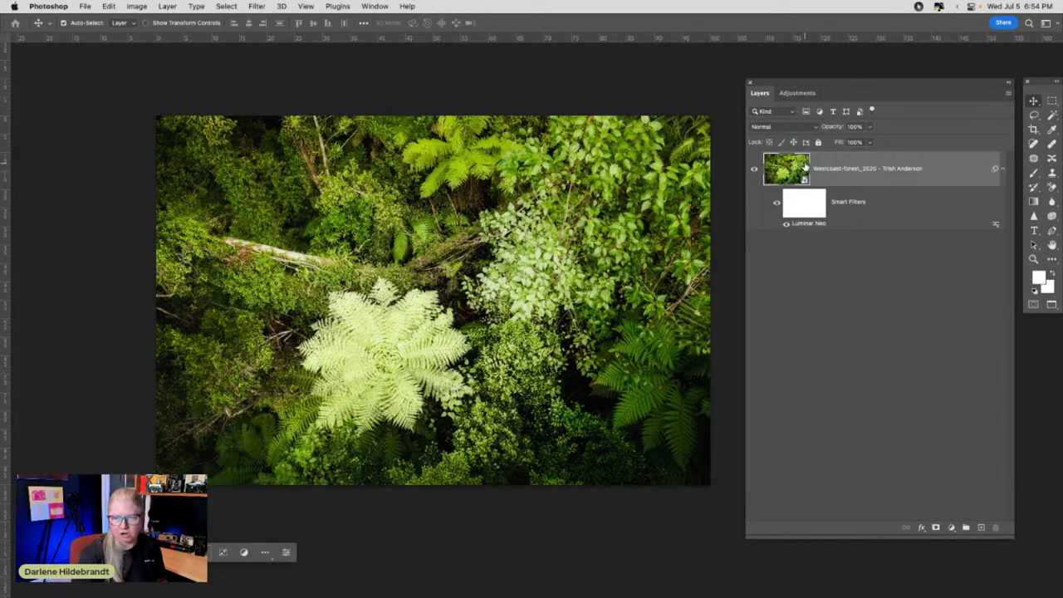
left_click_drag(799, 204, 825, 225)
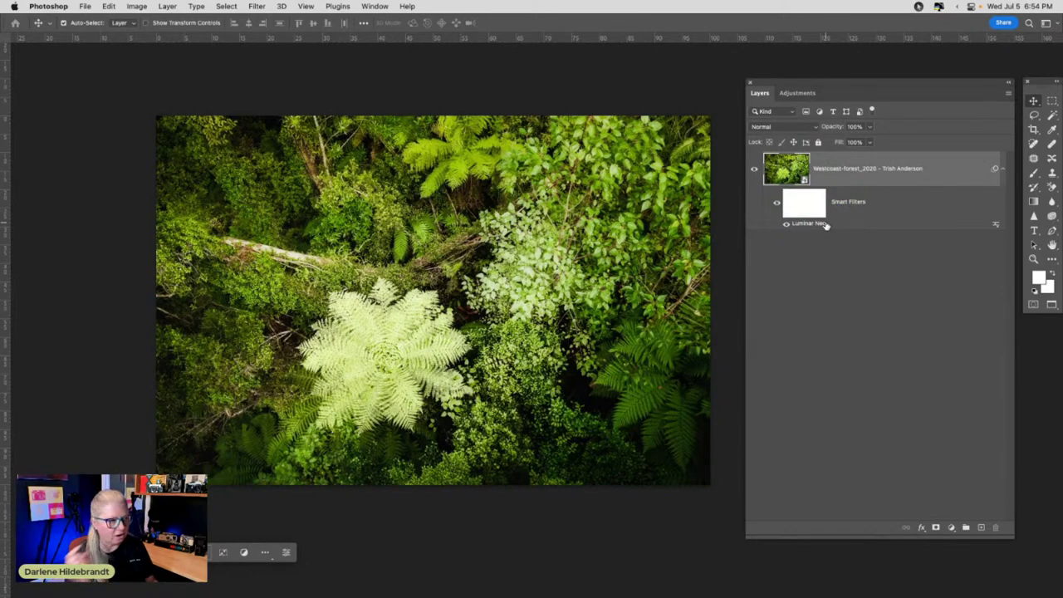
left_click_drag(842, 178, 908, 191)
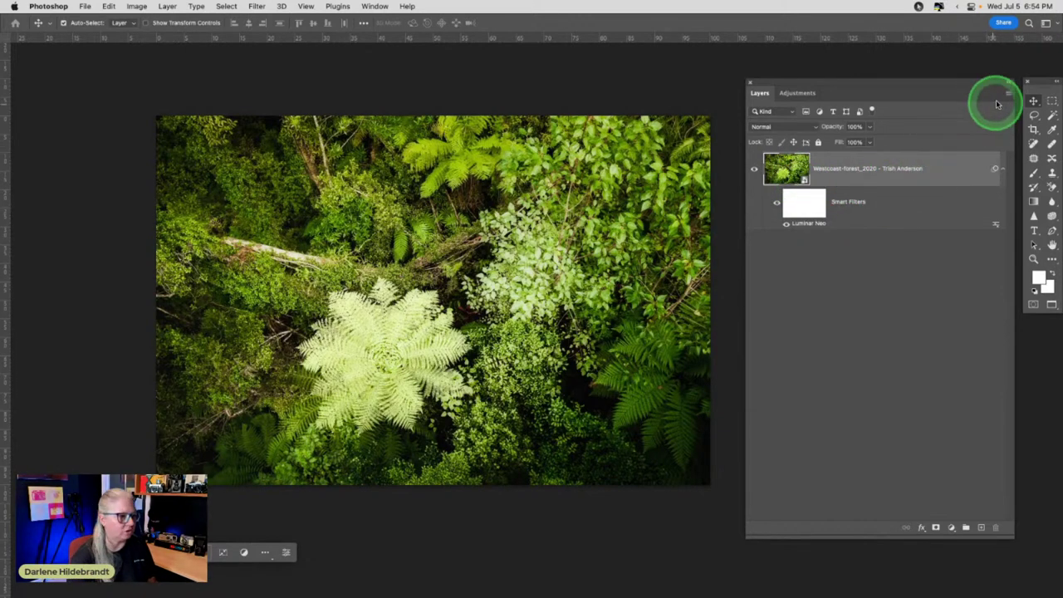
Create a new empty layer called 'retouching' from the Layers panel menu
left_click(1008, 92)
left_click(968, 101)
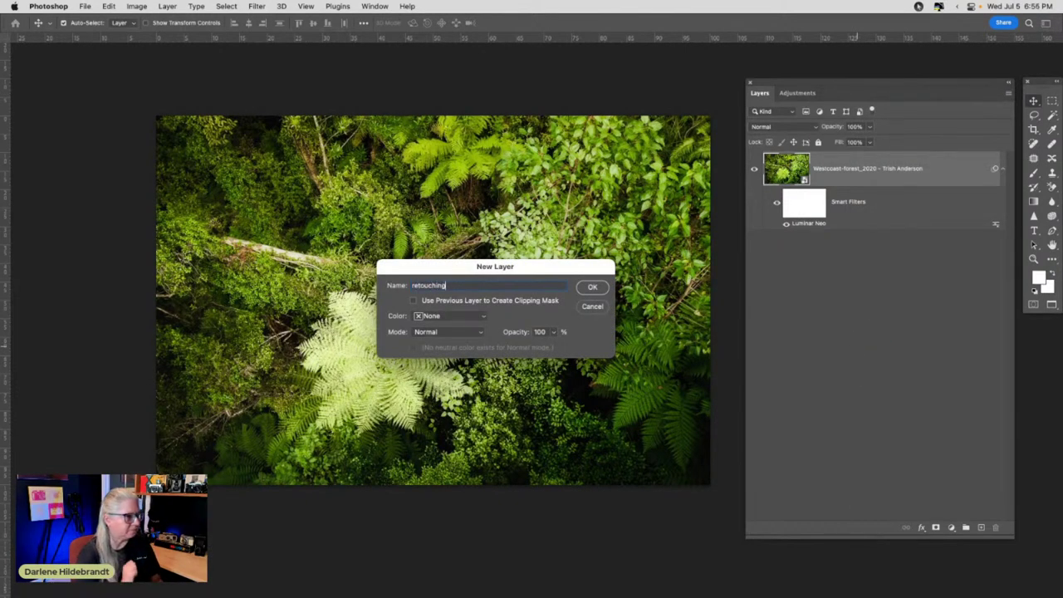
key("Return")
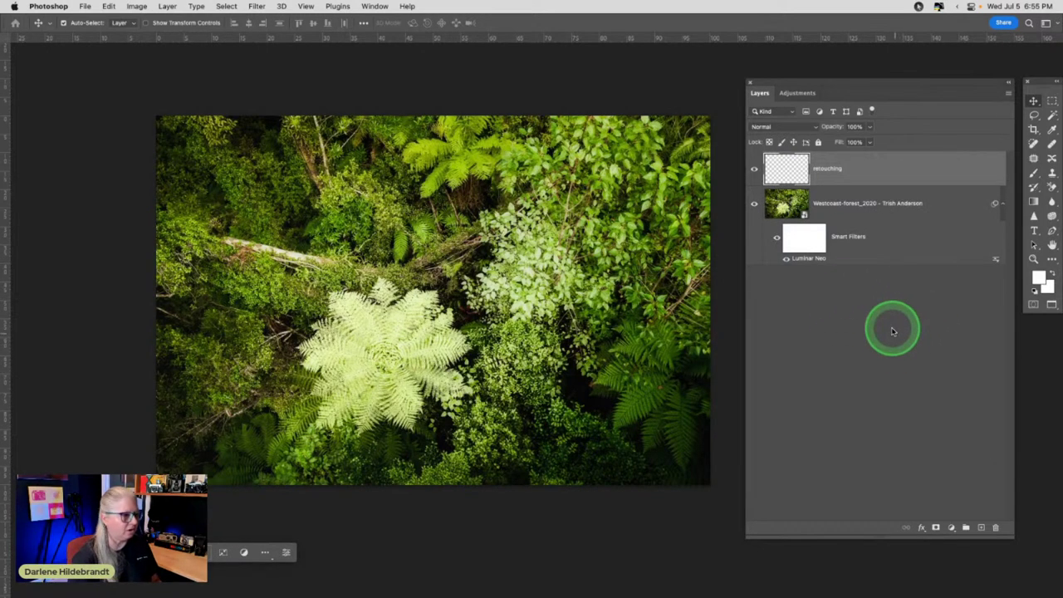
scroll(184, 289, "up", 5)
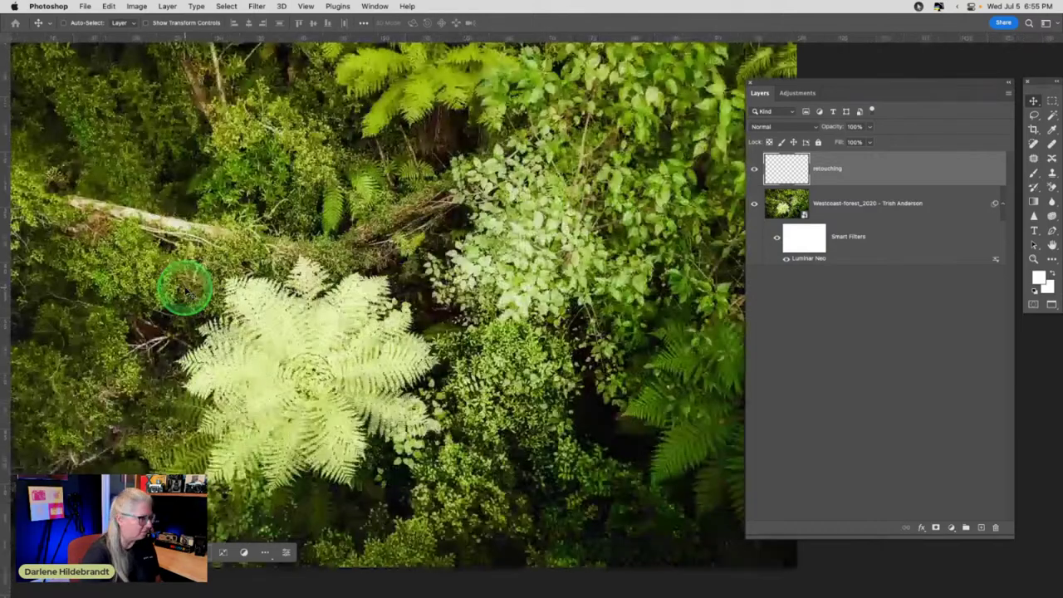
Zoom into the log and switch from the healing brush to the Clone Stamp tool
scroll(184, 288, "up", 2)
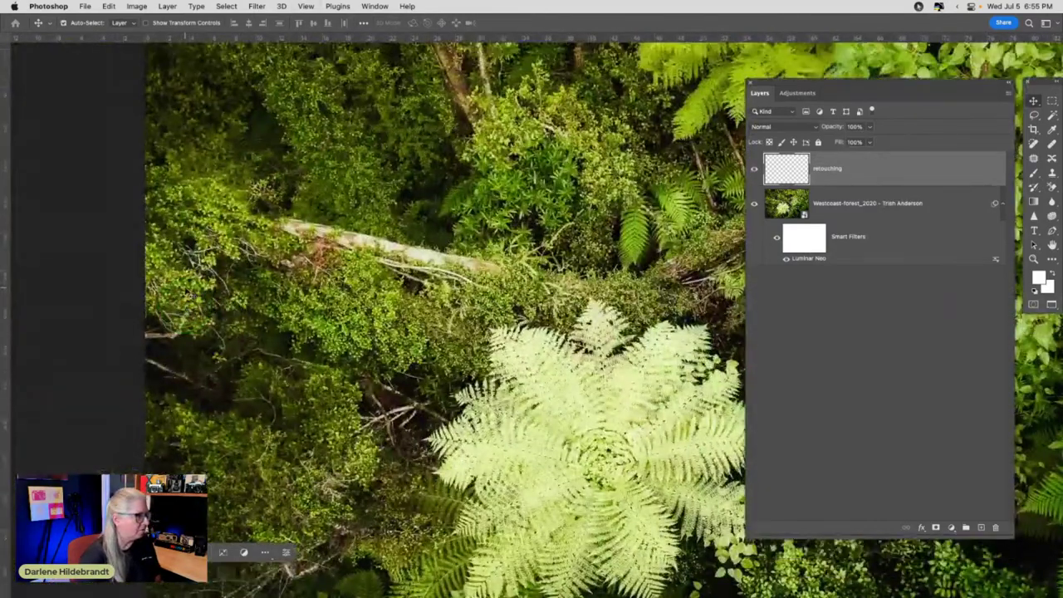
scroll(184, 288, "right", 2)
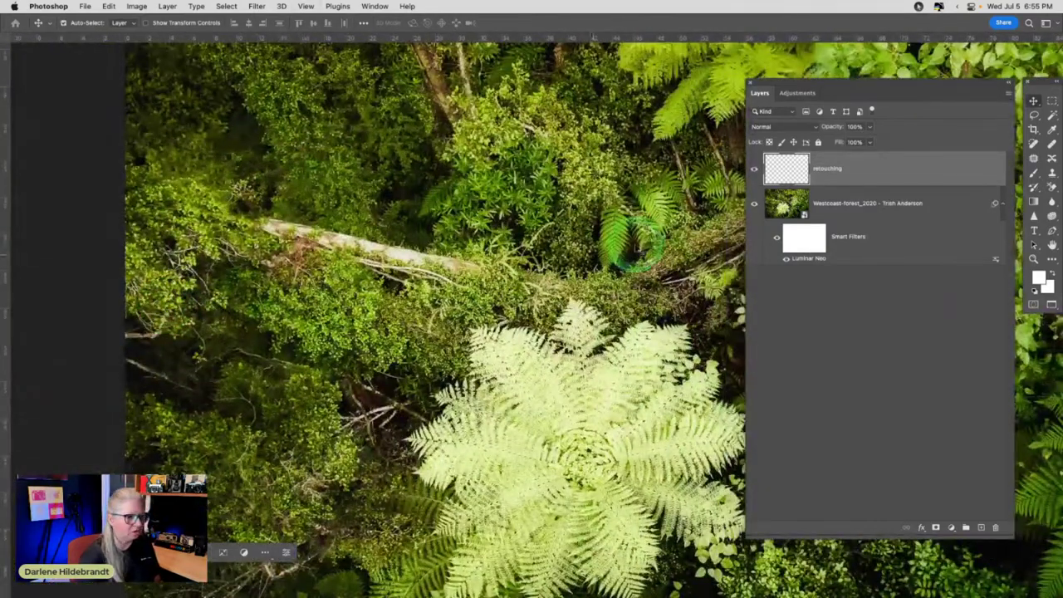
left_click(763, 214)
left_click(919, 220)
left_click(1044, 144)
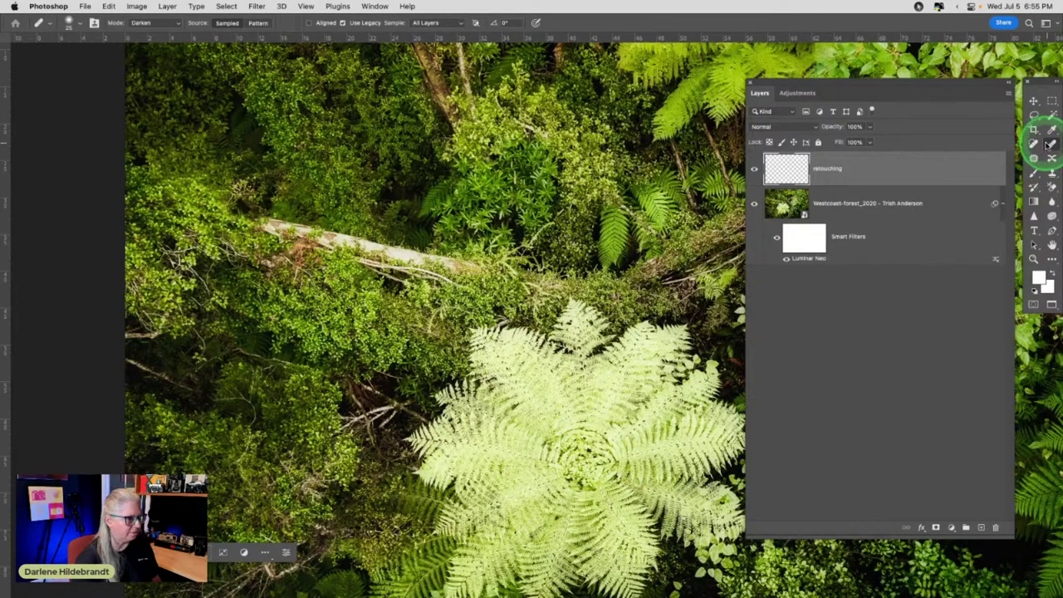
left_click(1050, 143)
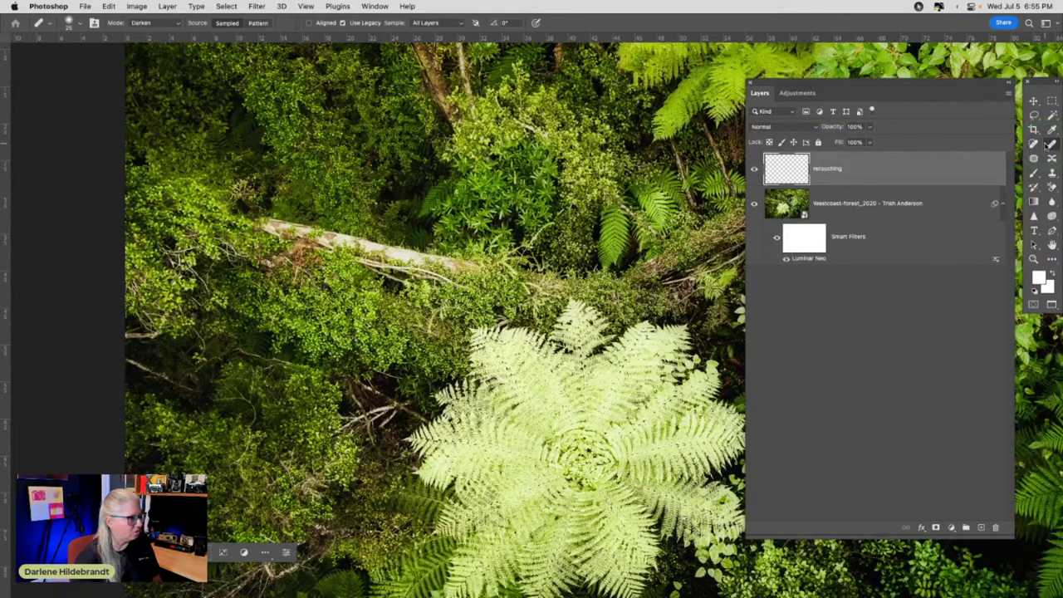
left_click(1051, 172)
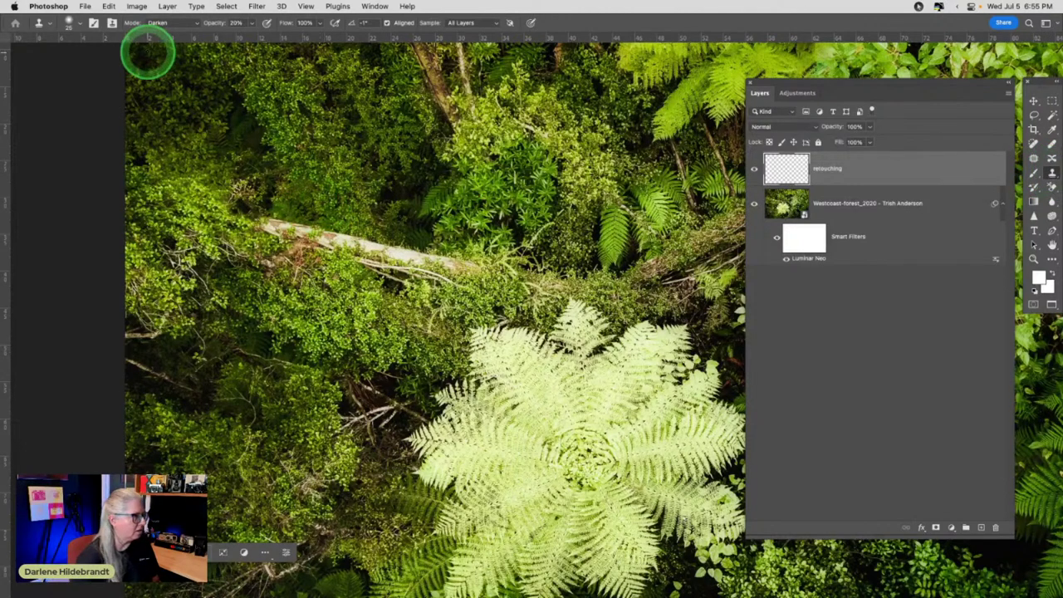
Clone foliage over the log end at 75% opacity, then undo it
left_click_drag(254, 25, 280, 37)
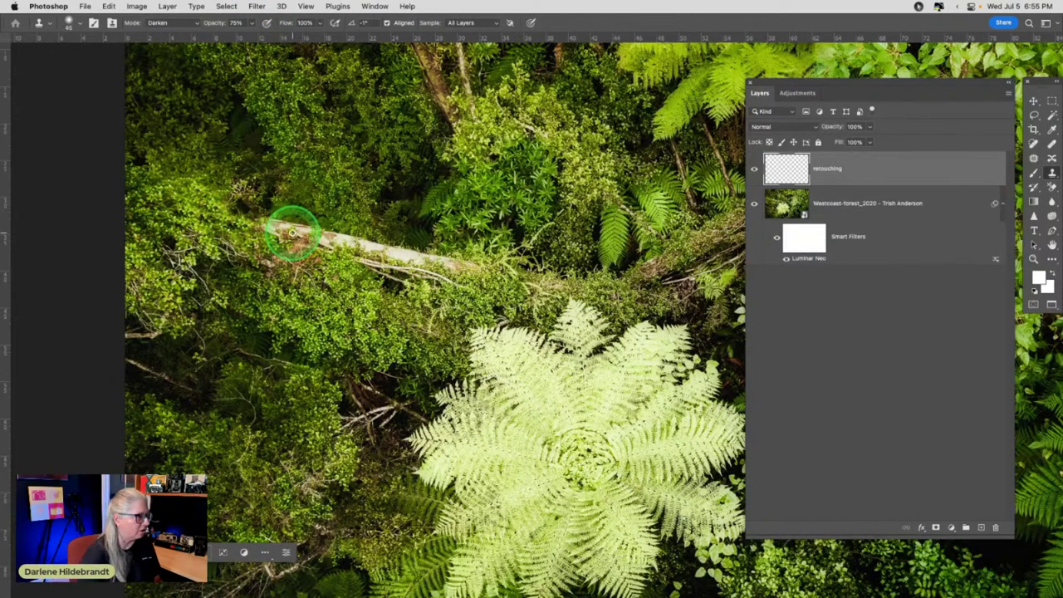
mouse_move(293, 233)
left_mouse_down()
mouse_move(236, 219)
mouse_move(279, 228)
left_mouse_up()
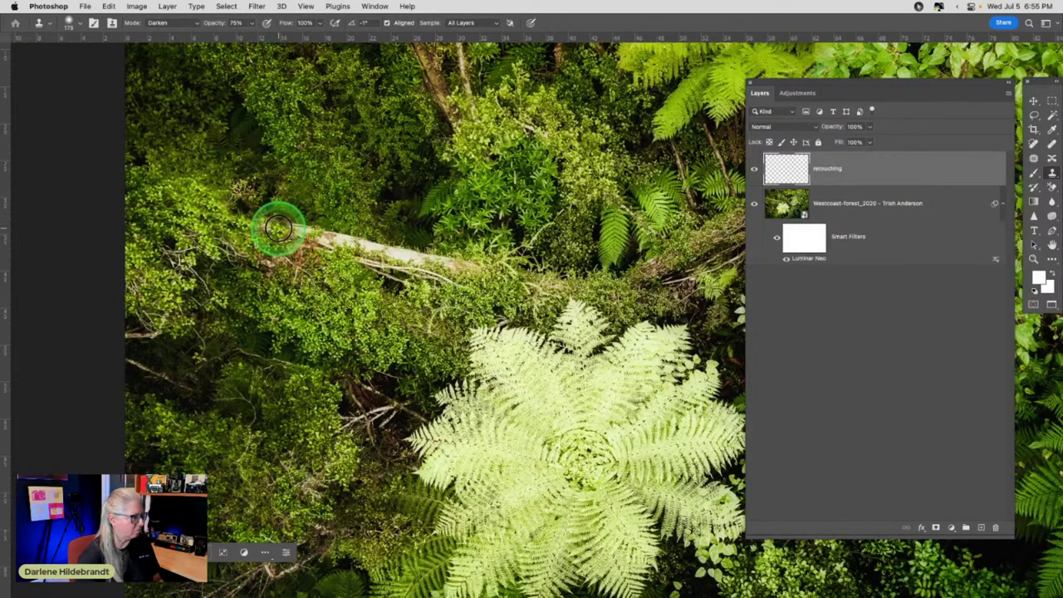
key("BackSpace")
Clone directly onto the smart object, accept rasterizing, then undo and redo it
left_click(283, 229)
left_click_drag(284, 228, 257, 223)
left_click(249, 225)
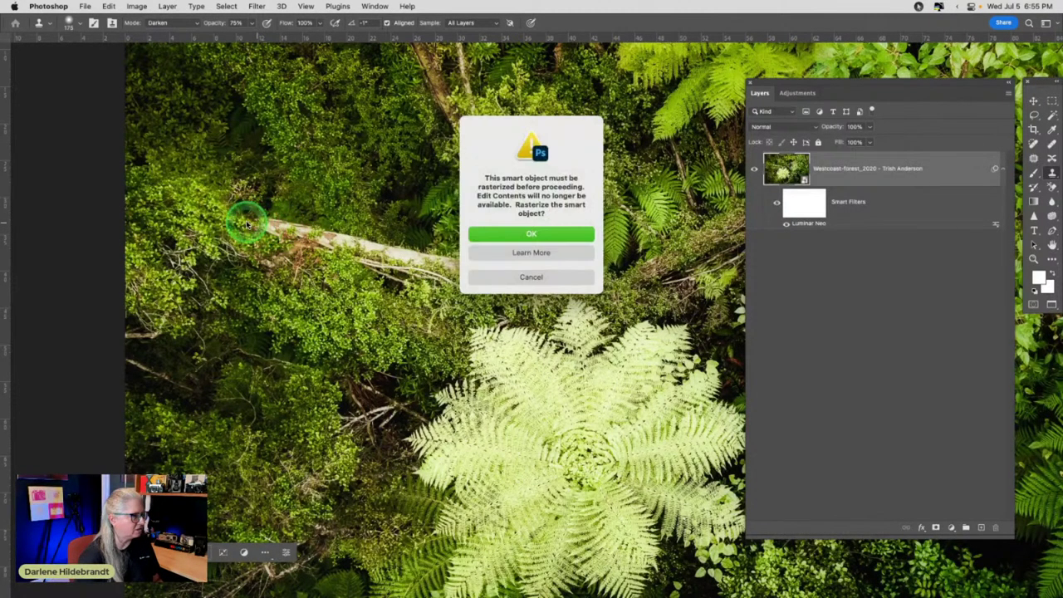
key("Return")
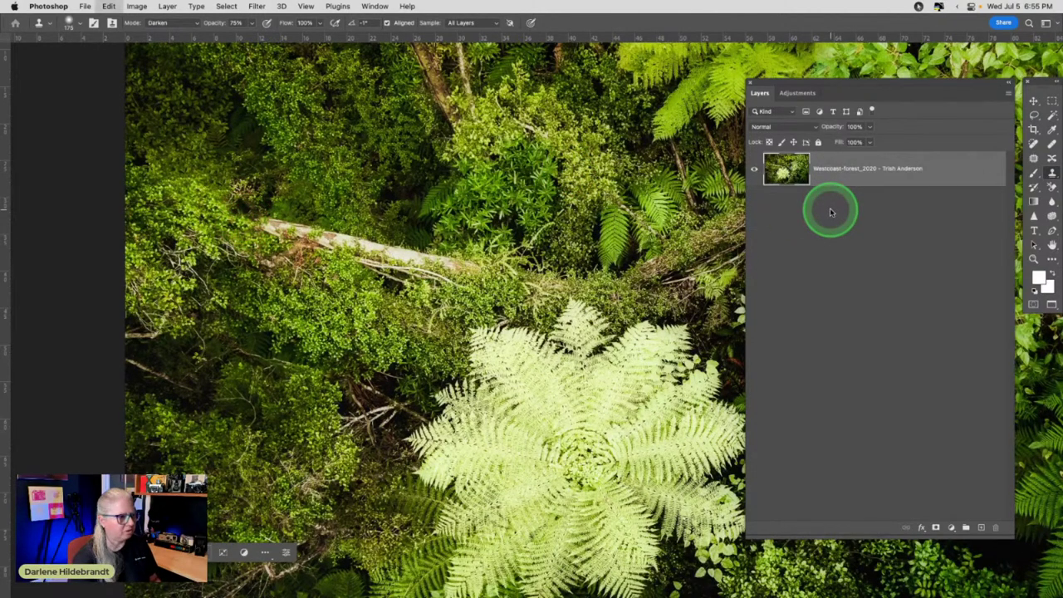
key("super+z")
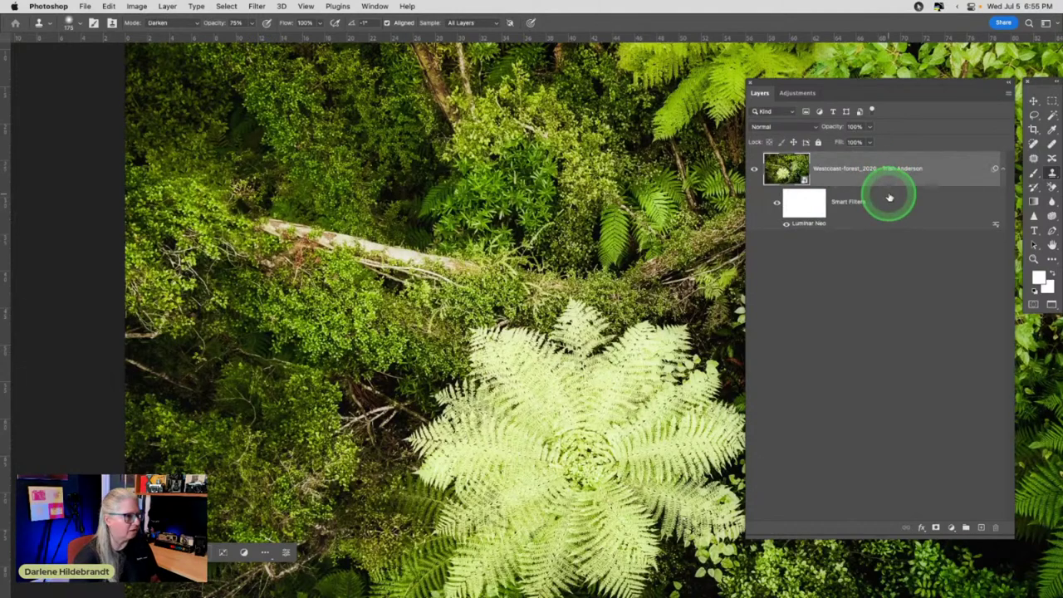
key("super+shift+z")
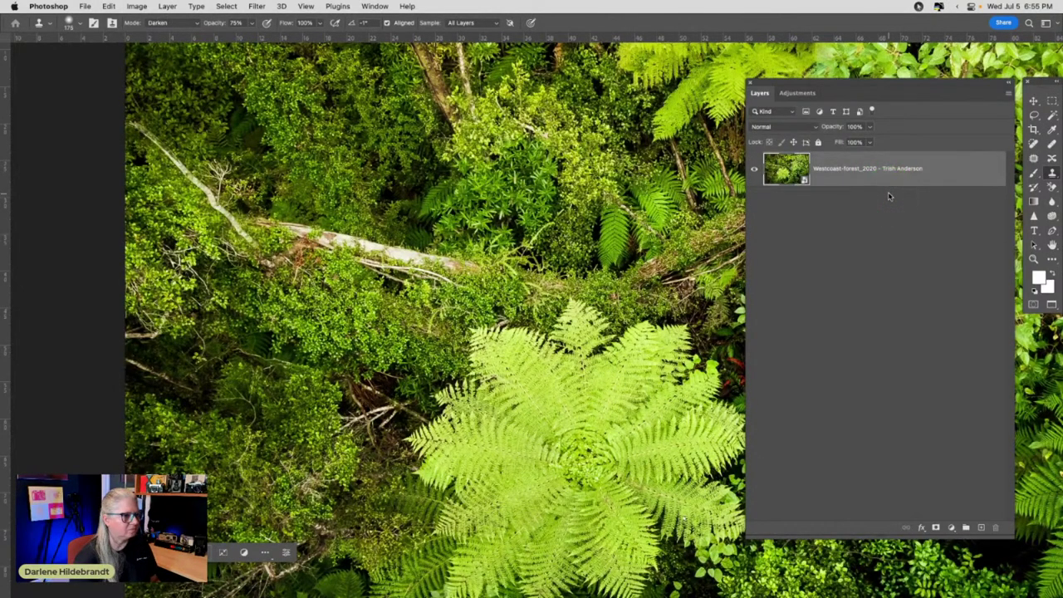
Undo the rasterize to restore the Luminar Neo filter and bring the History panel into view
left_click(109, 6)
left_click(124, 8)
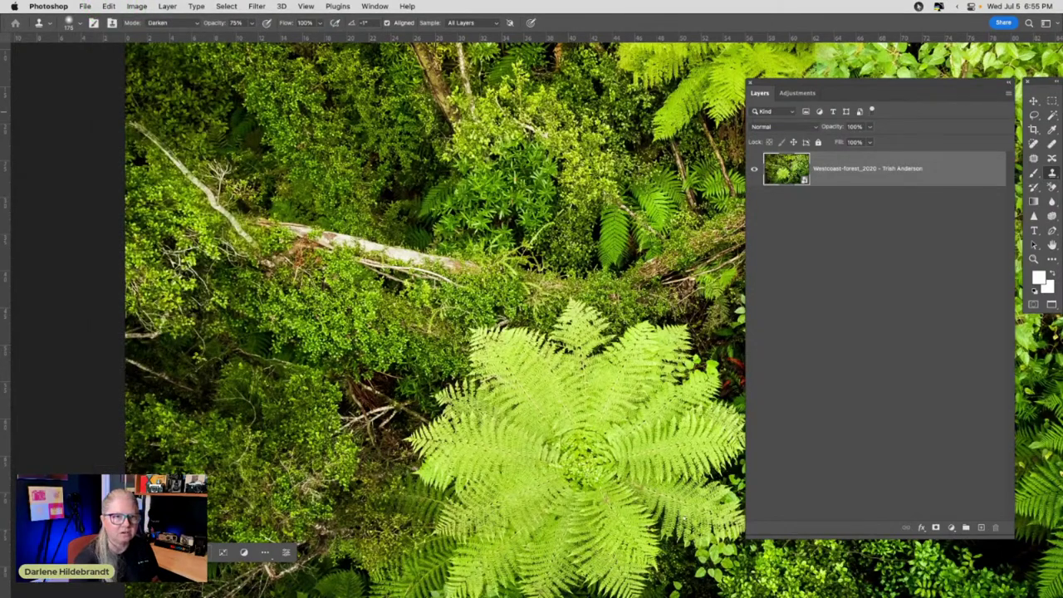
key("super+z")
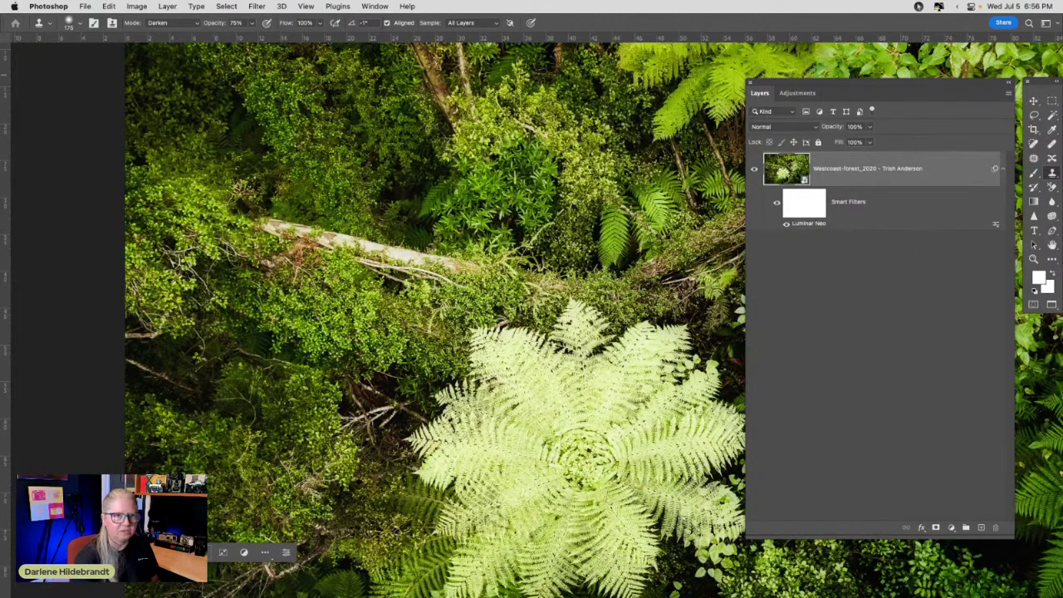
left_click_drag(739, 100, 648, 91)
Return the History to the state with the Luminar Neo filter applied
left_click(647, 155)
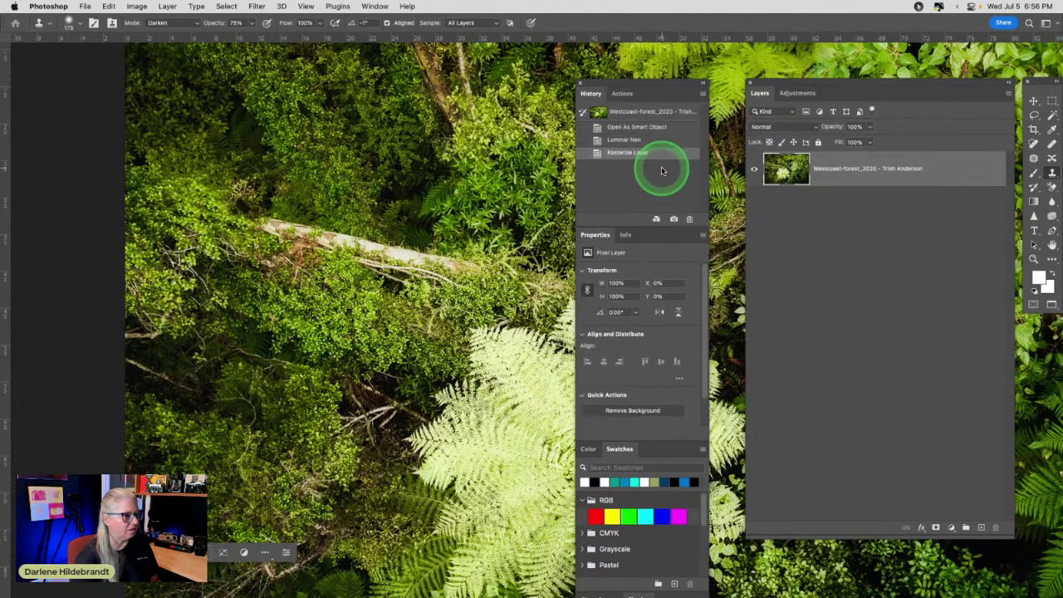
left_click(654, 129)
left_click(656, 141)
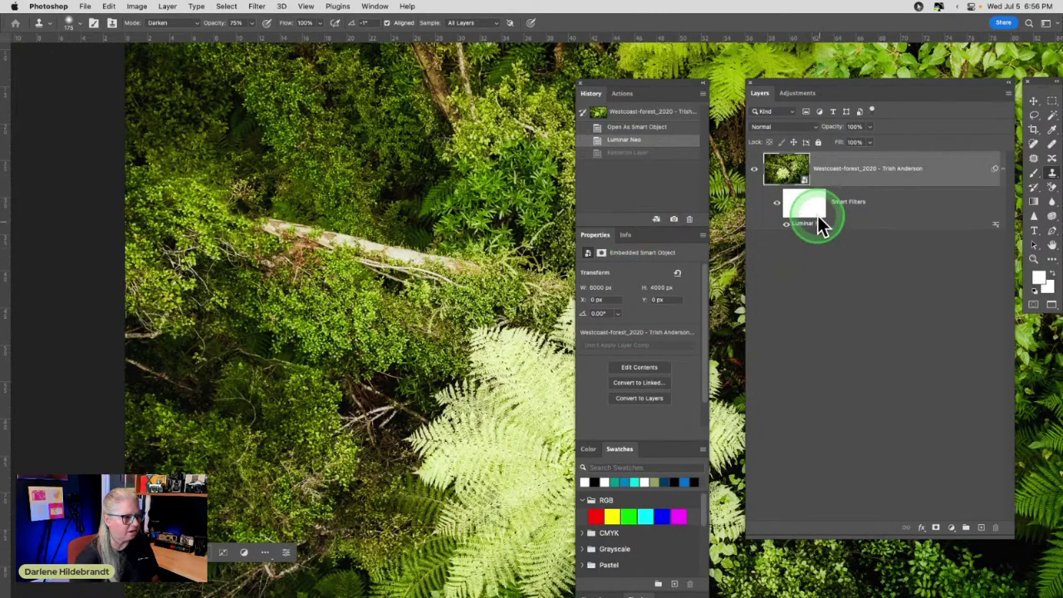
Add a new 'retouching' layer and close the History and Properties panels
left_click(1007, 93)
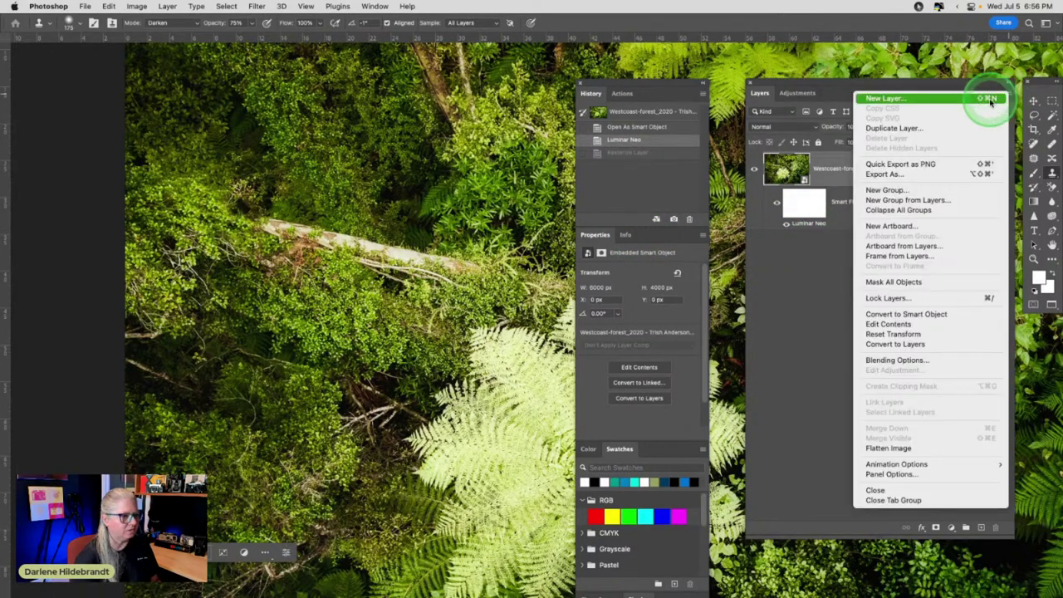
left_click(945, 101)
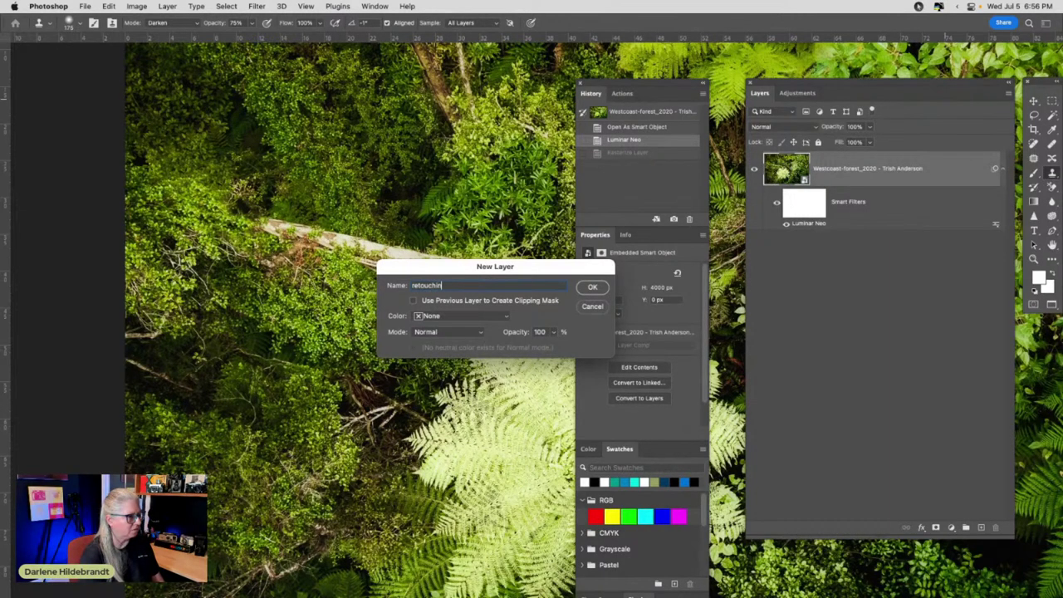
key("Return")
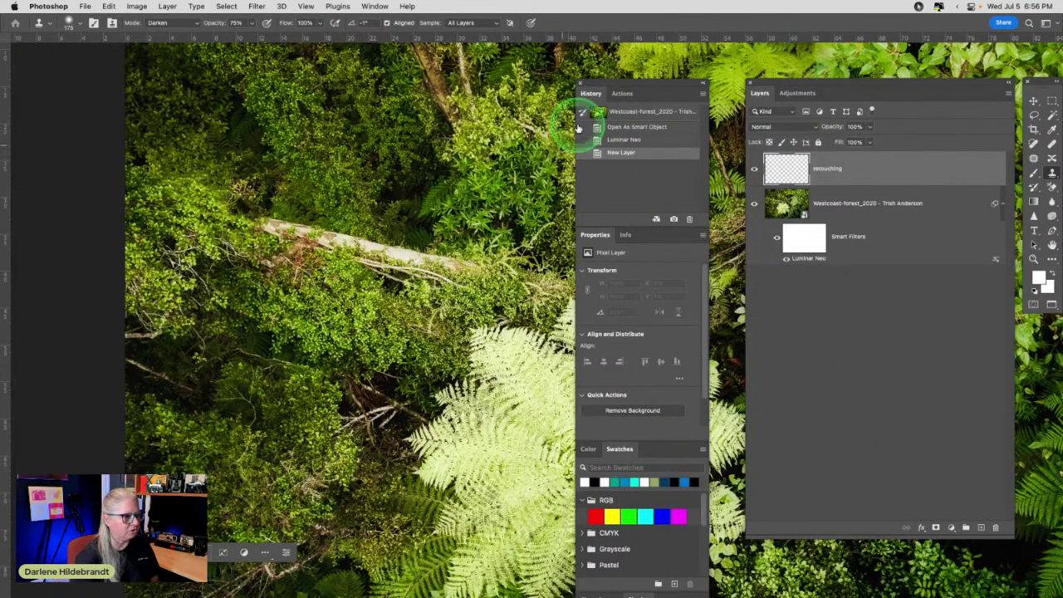
left_click(617, 86)
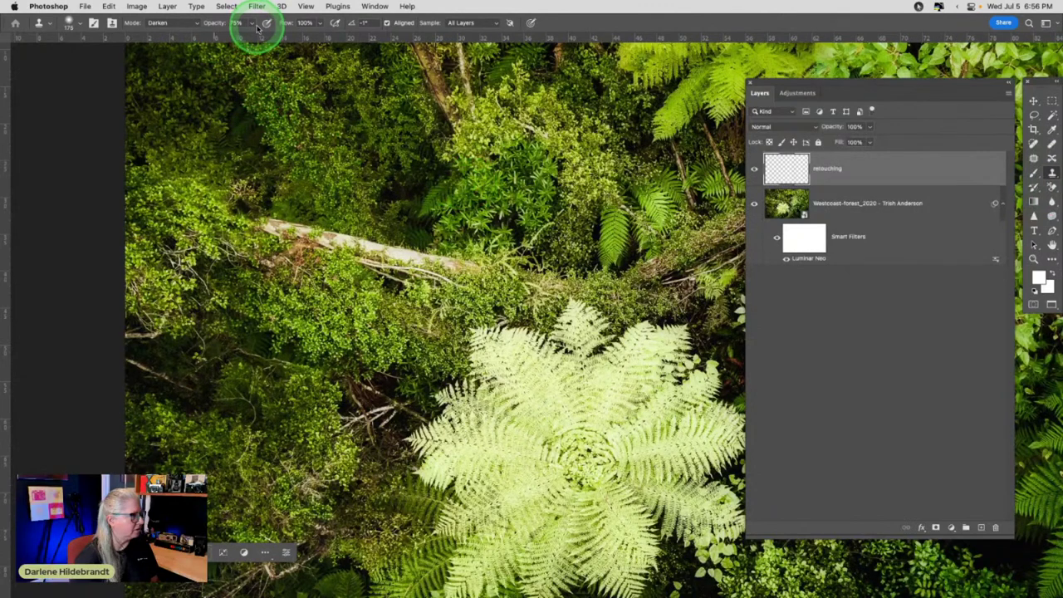
Set the Clone Stamp blend mode to Normal and clone foliage over the log's upper-left end
left_click(196, 23)
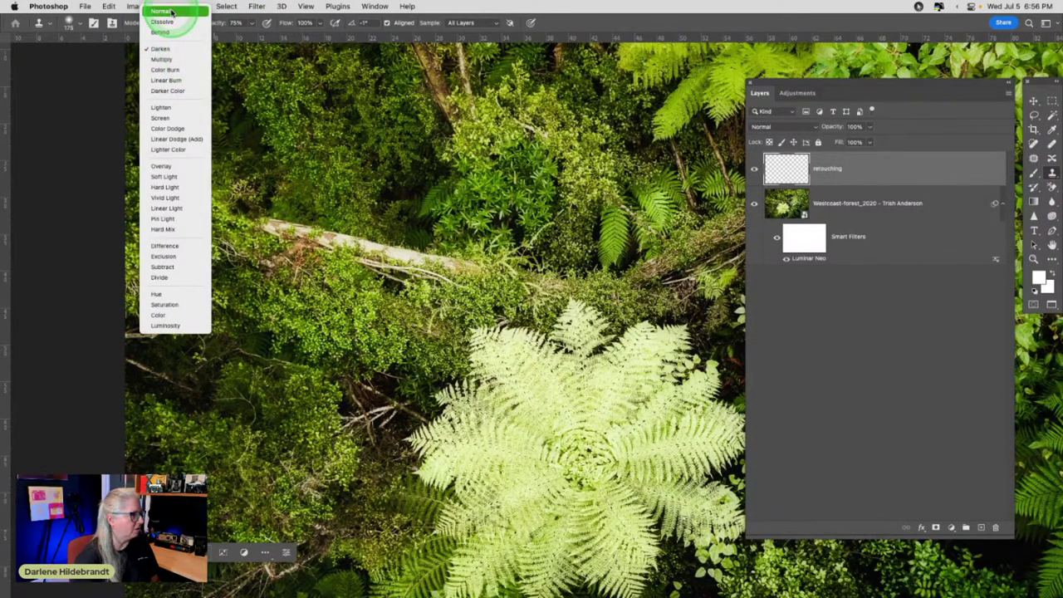
left_click(171, 12)
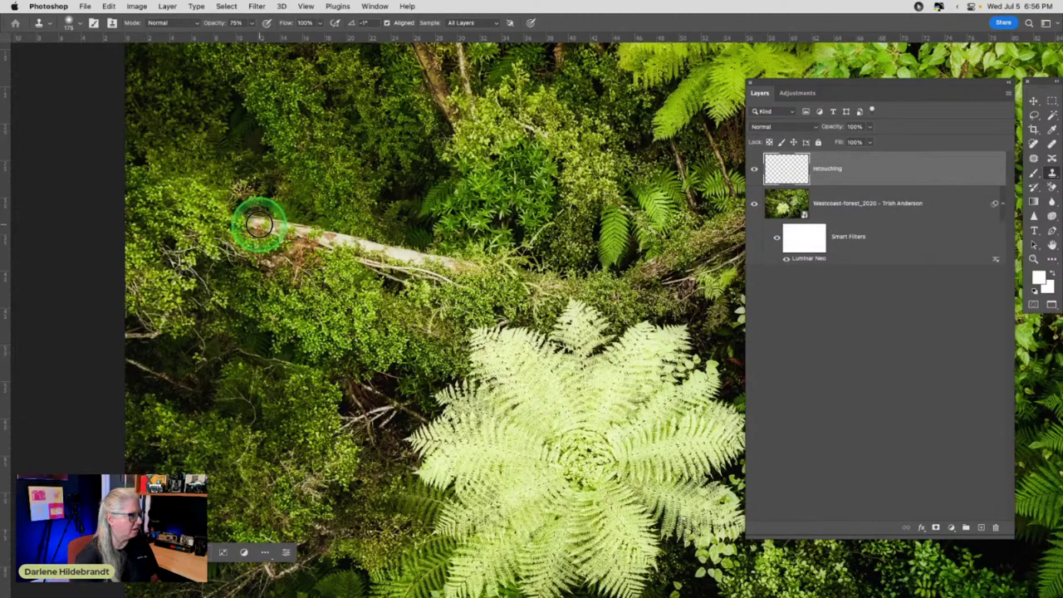
mouse_move(251, 221)
left_mouse_down()
mouse_move(213, 209)
mouse_move(224, 215)
left_mouse_up()
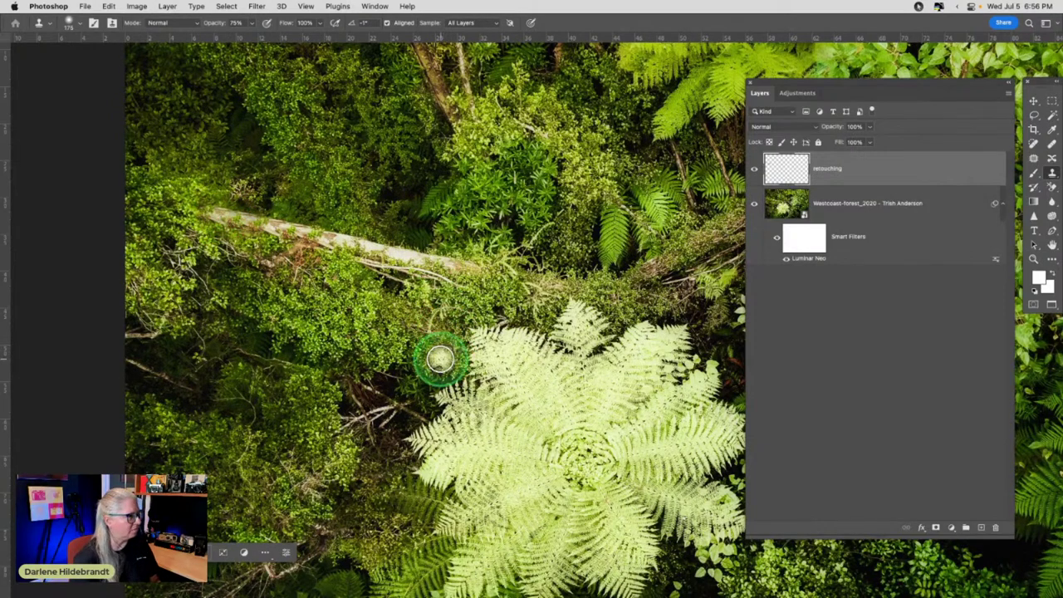
scroll(355, 308, "up", 3)
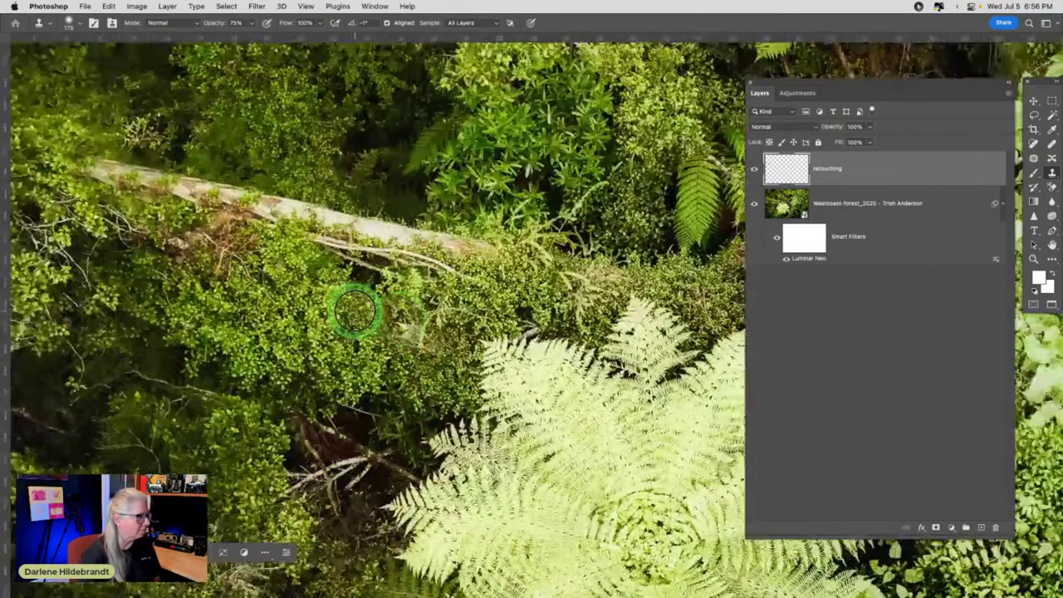
scroll(355, 311, "down", 2)
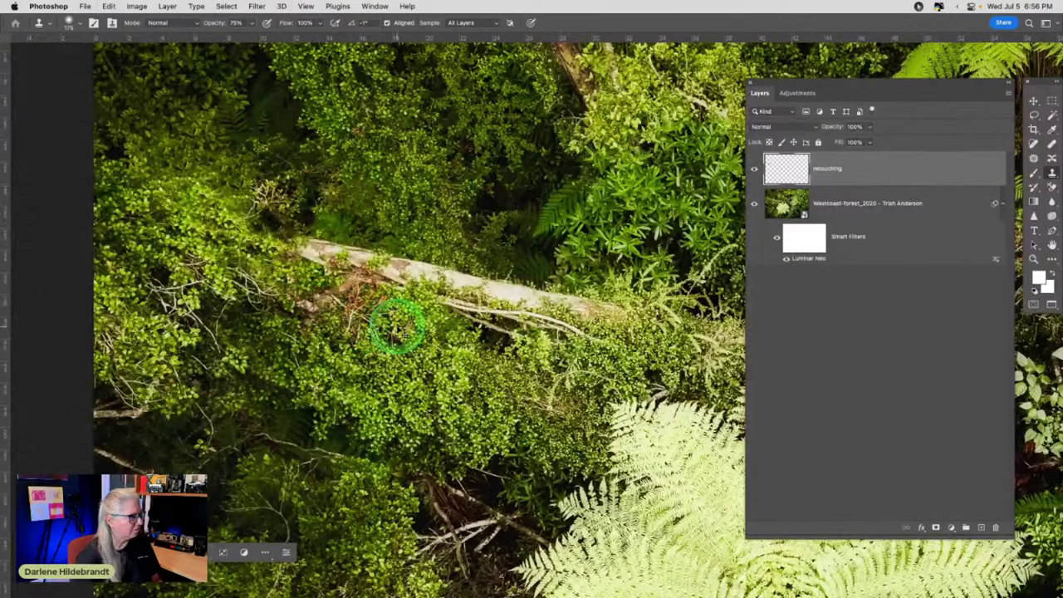
Sample the log's bark and clone it to extend the log's left end
left_click(493, 294, "alt")
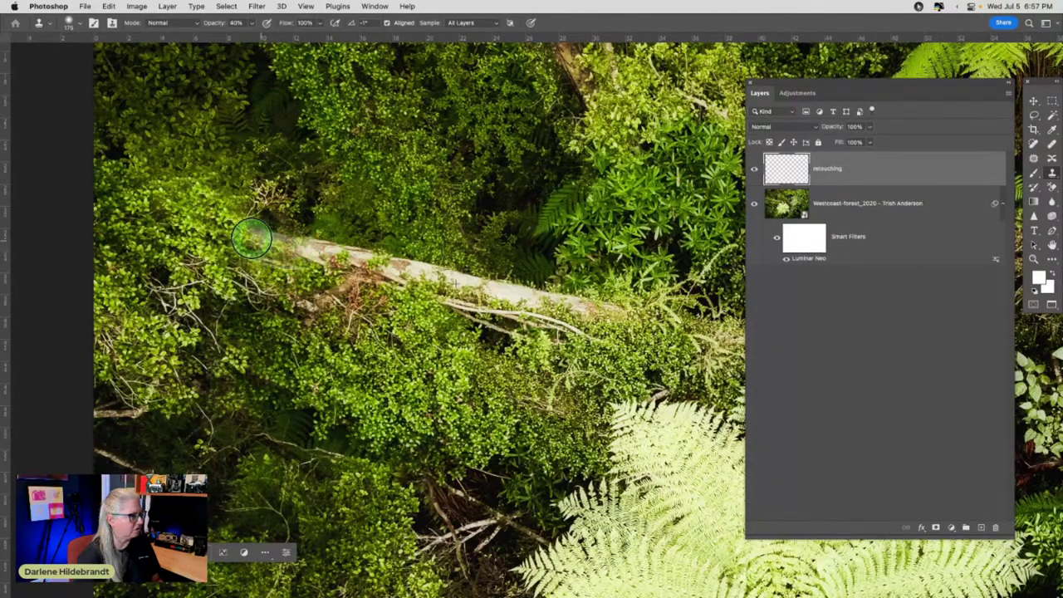
left_click_drag(274, 246, 322, 255)
left_click(265, 243)
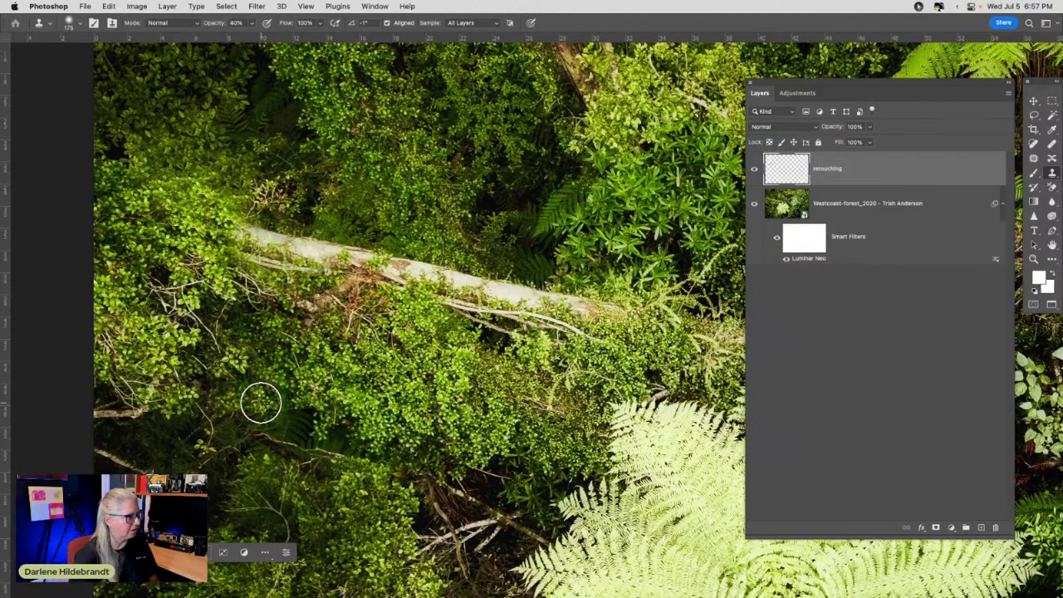
Patch several distracting spots in the foliage and near the log with cloned texture
left_click(423, 313)
scroll(422, 316, "down", 8)
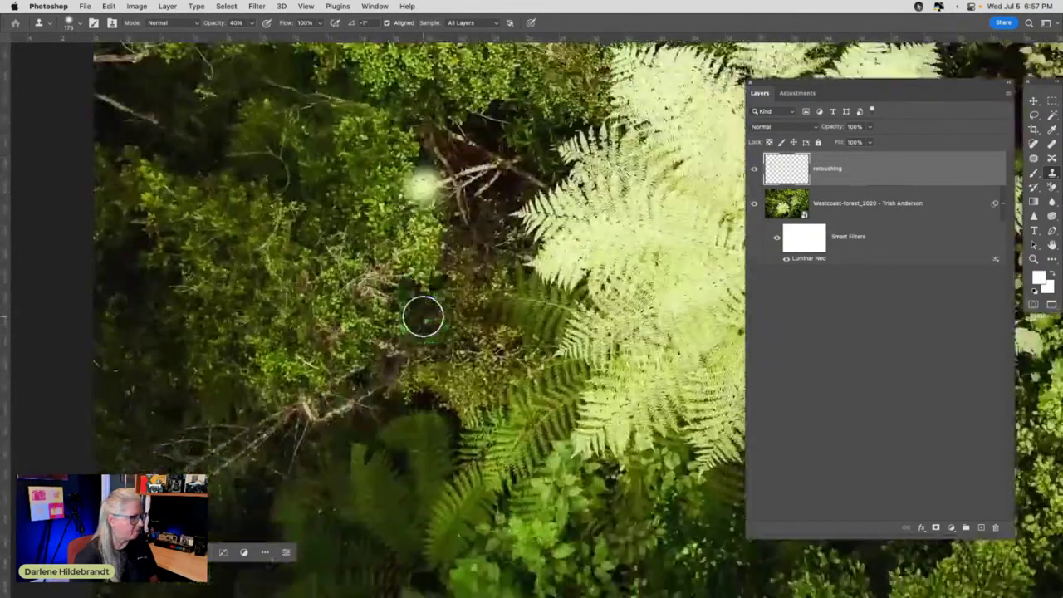
scroll(423, 316, "up", 6)
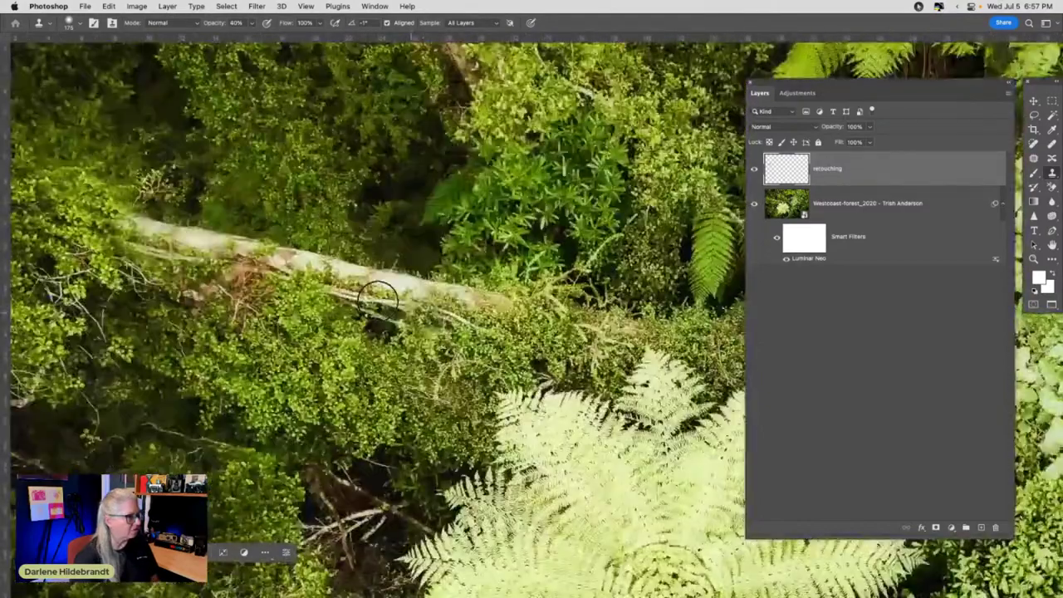
left_click(510, 332)
left_click(304, 356)
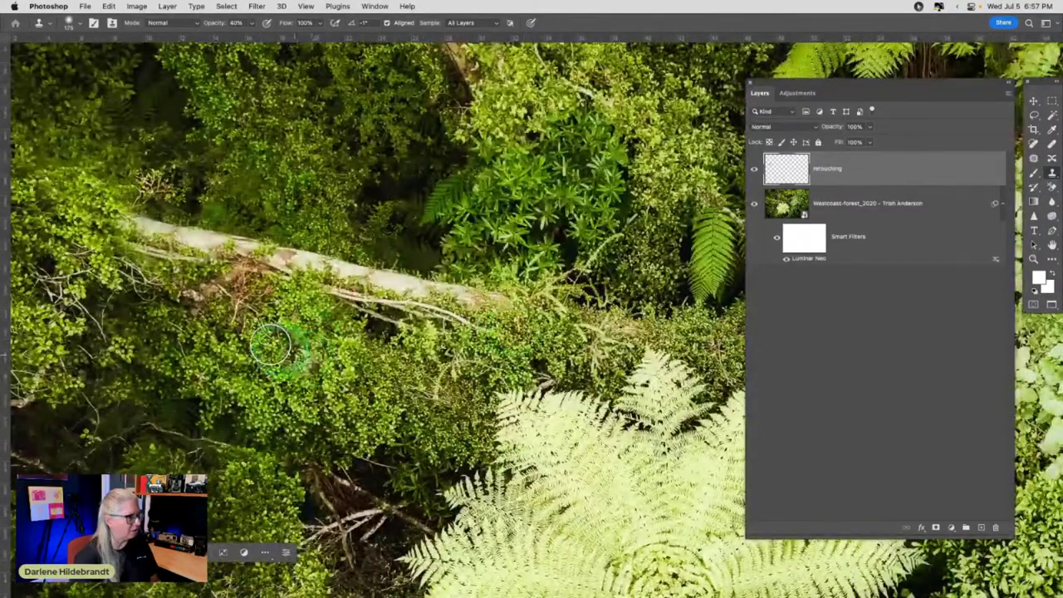
left_click(350, 212)
left_click(349, 212, "alt")
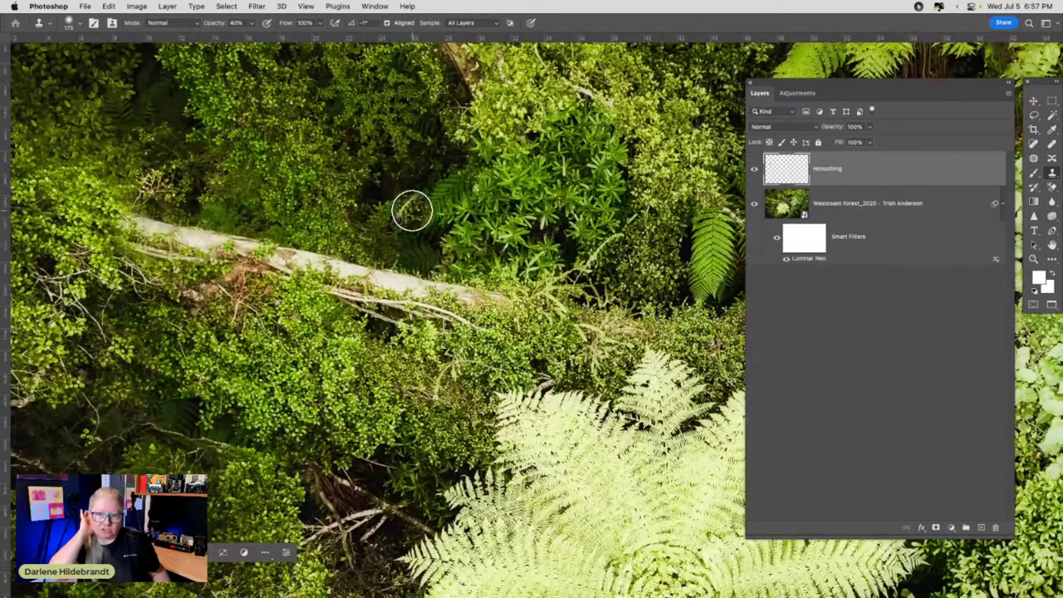
Create an Overlay-mode layer named 'dodge and burn' filled with neutral 50% gray
left_click(1008, 92)
left_click(944, 99)
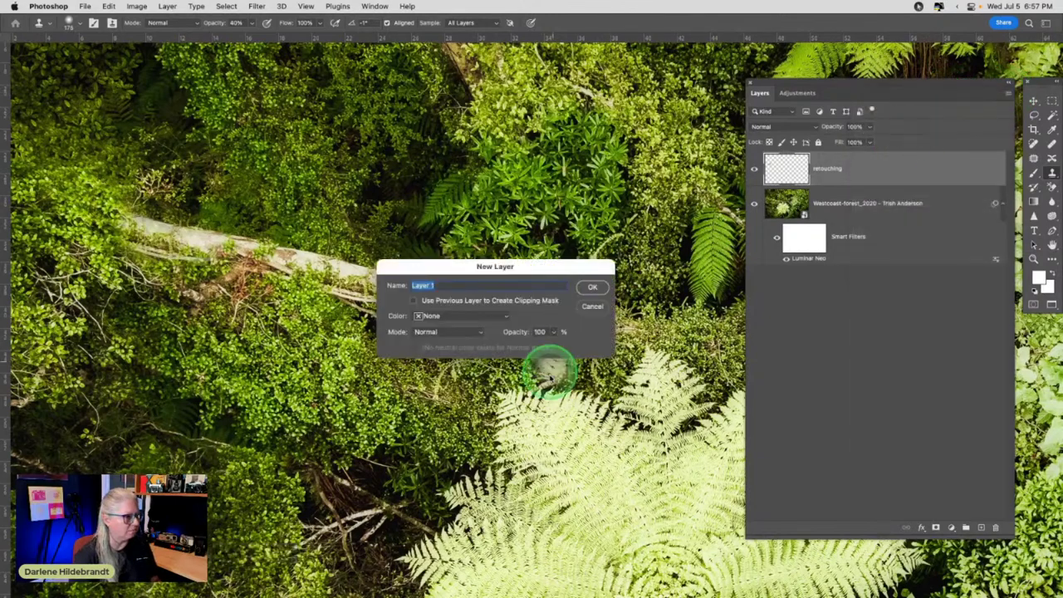
left_click(441, 332)
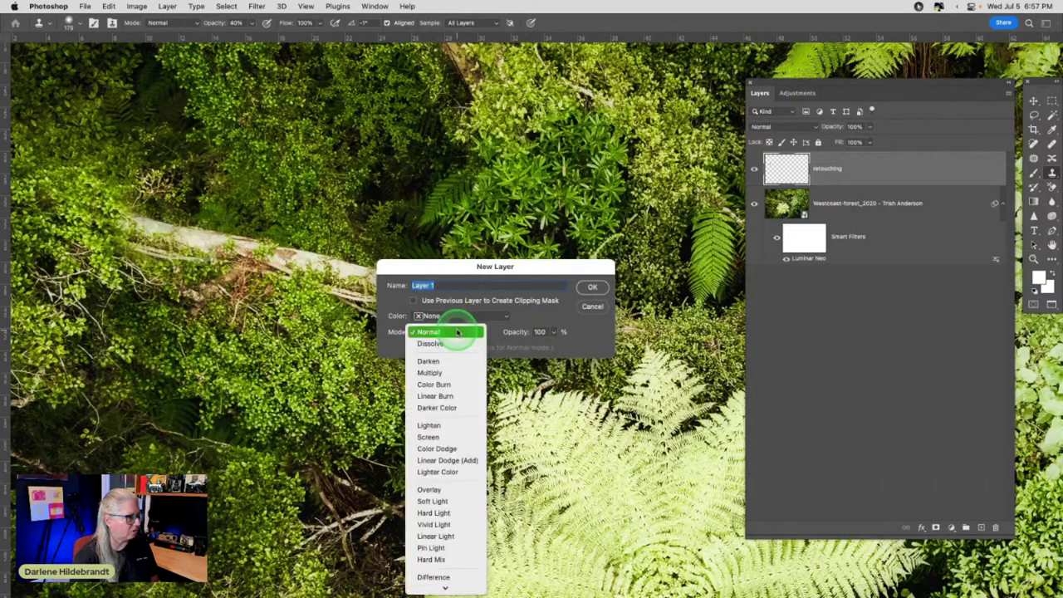
left_click(438, 491)
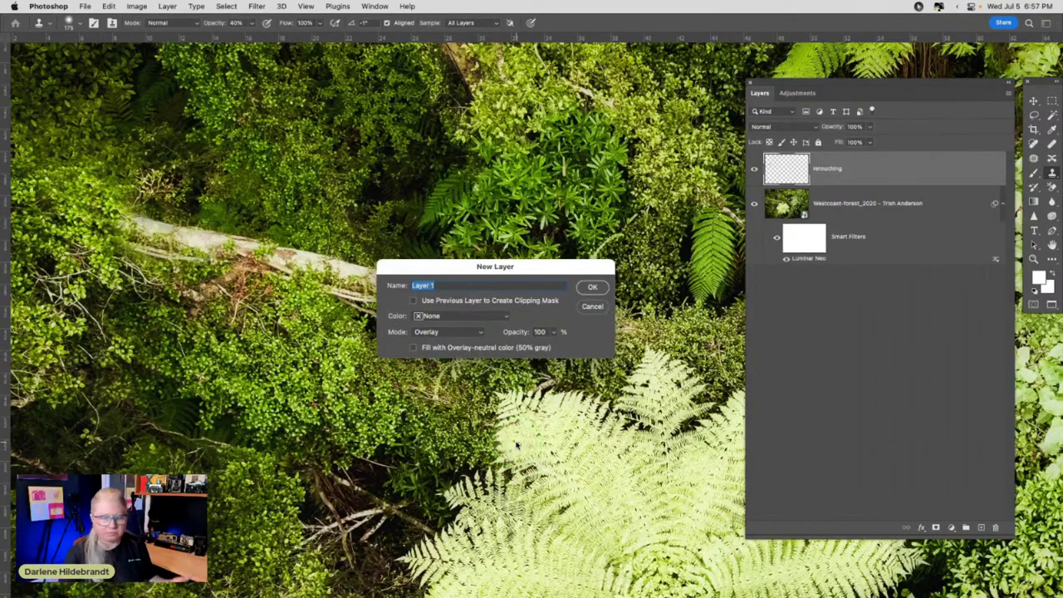
left_click(414, 347)
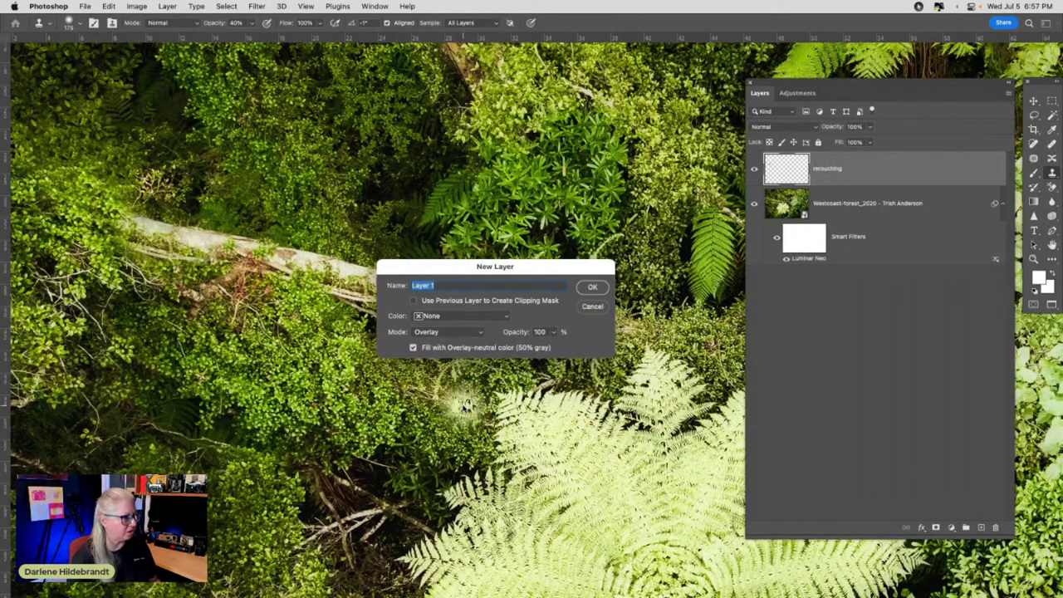
type("dodge and burn")
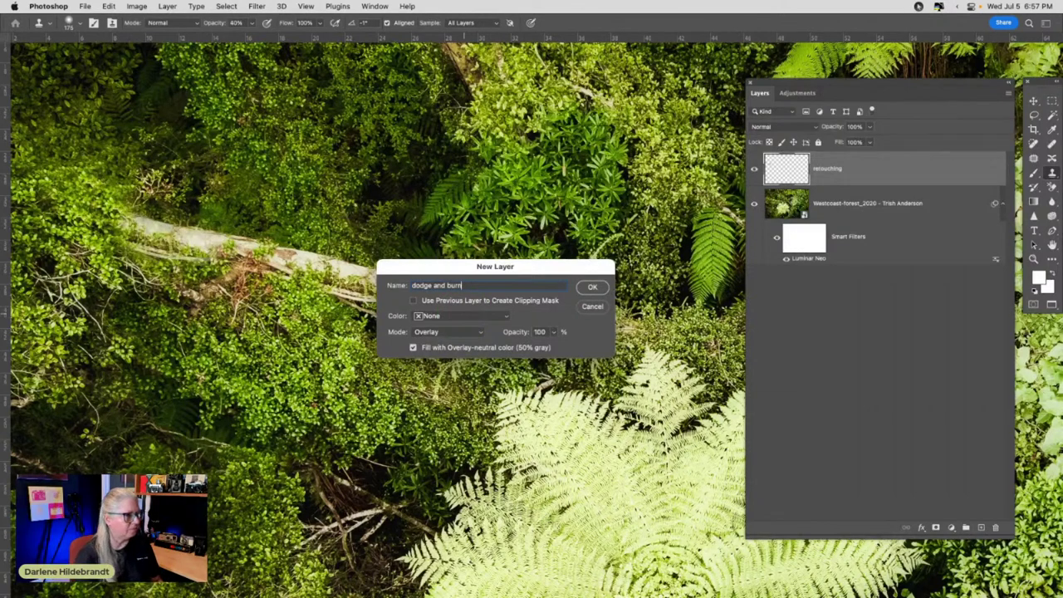
key("Return")
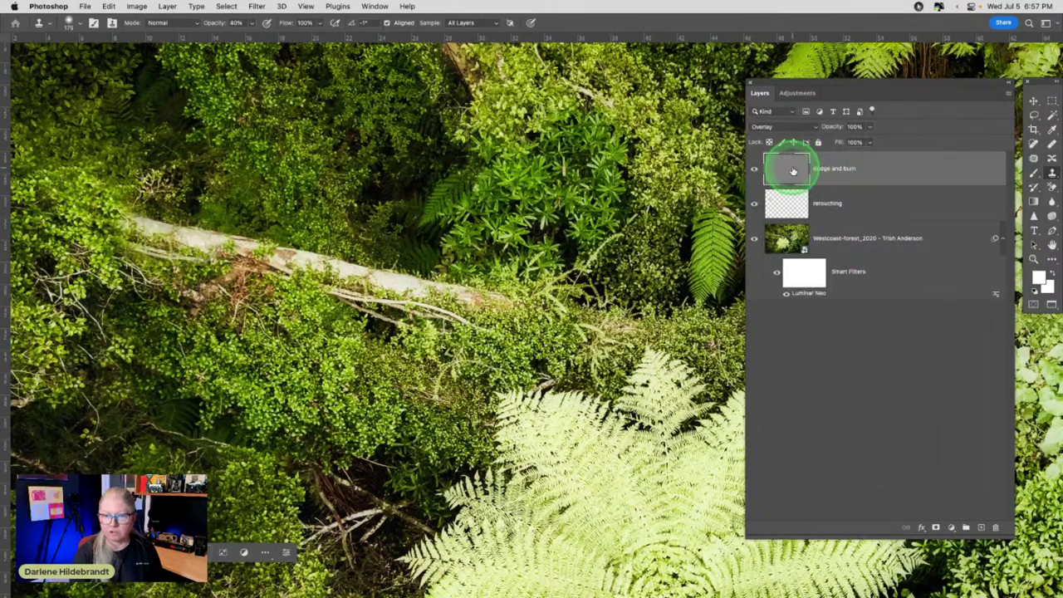
left_click(754, 238)
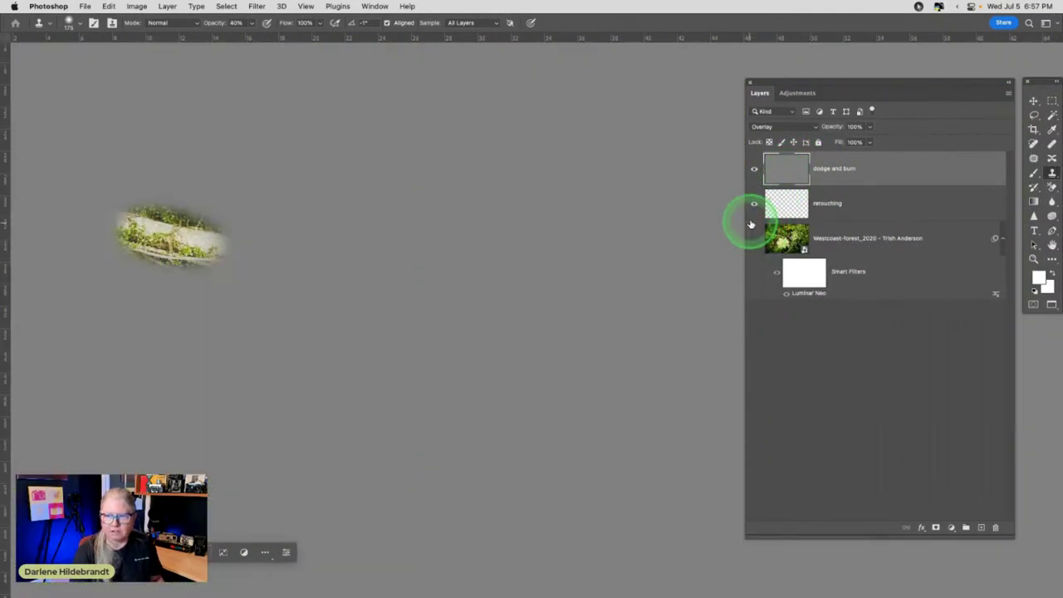
left_click(754, 205)
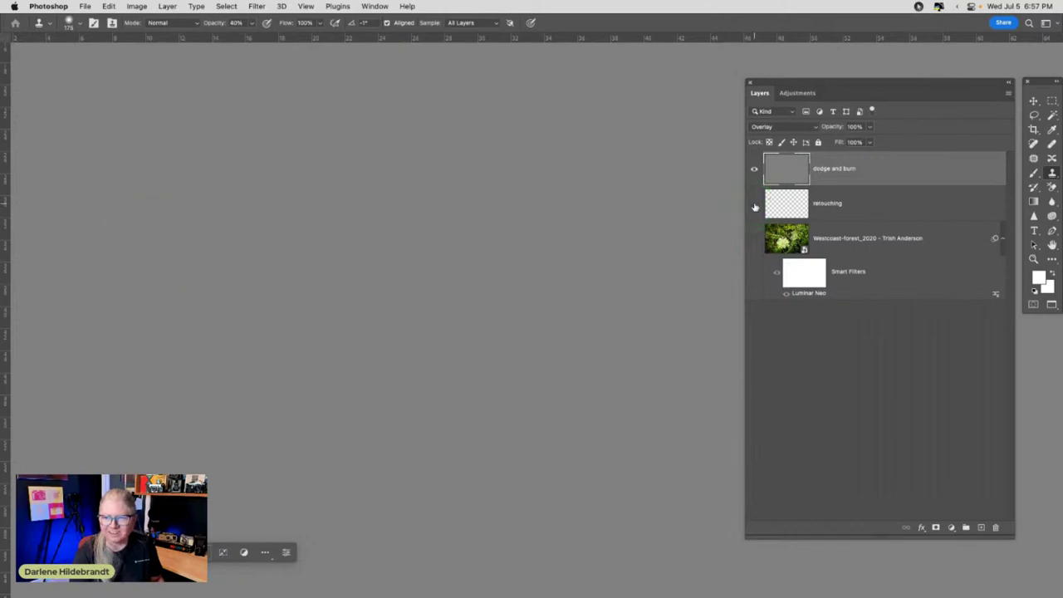
left_click(754, 204)
left_click(754, 239)
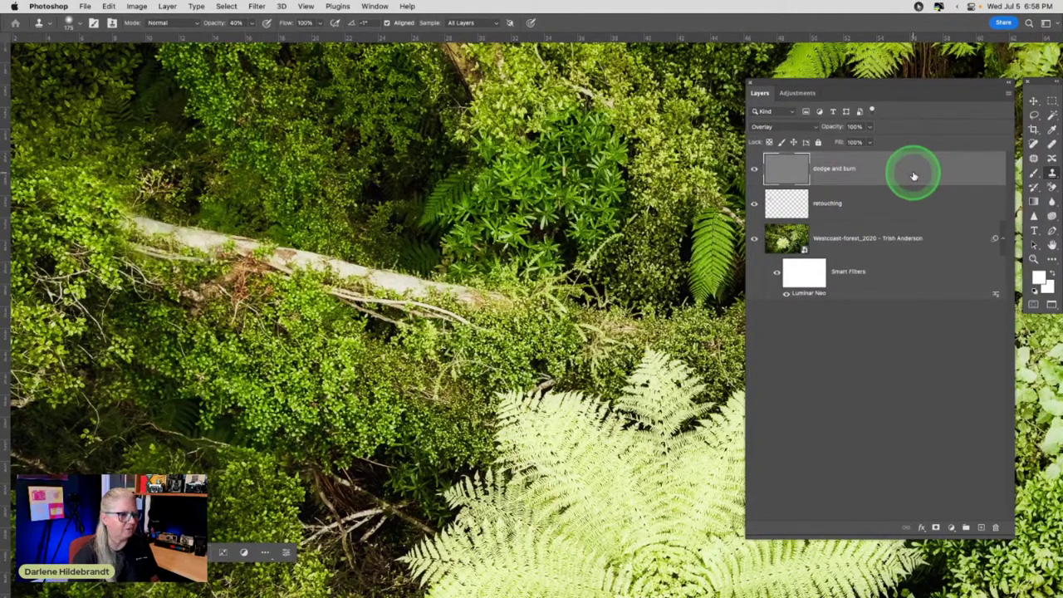
Set up a black soft Brush at about 12% opacity and roughly 90 pixels
key("b")
key("d")
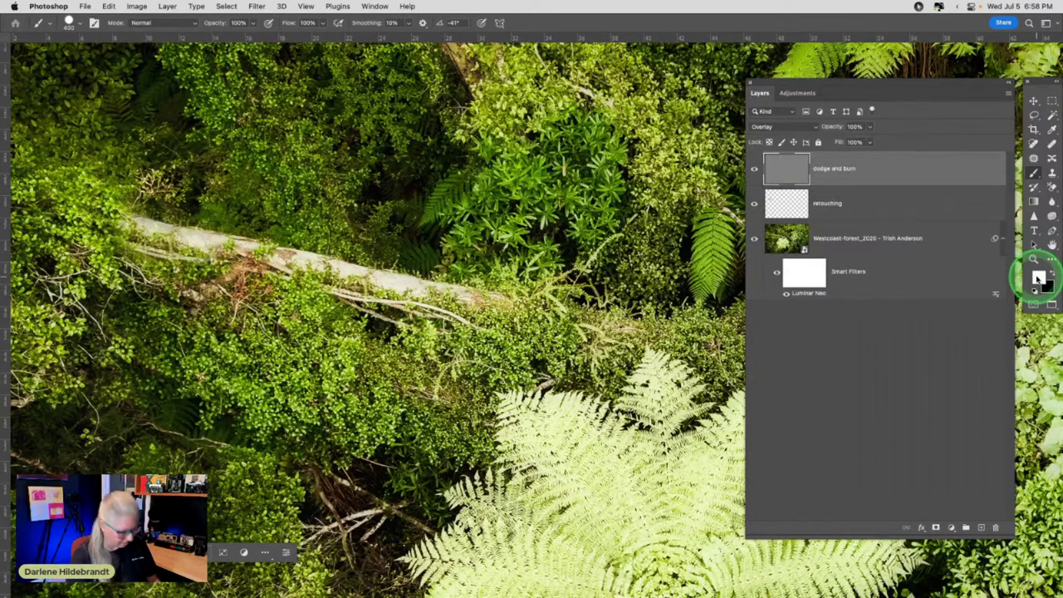
left_click(1046, 273)
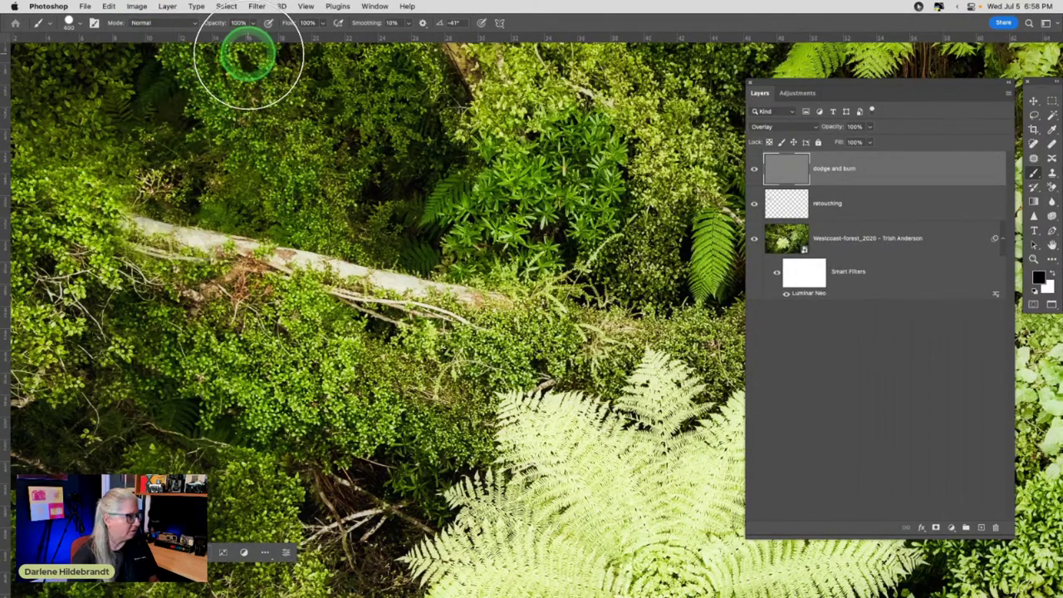
left_click_drag(253, 27, 218, 38)
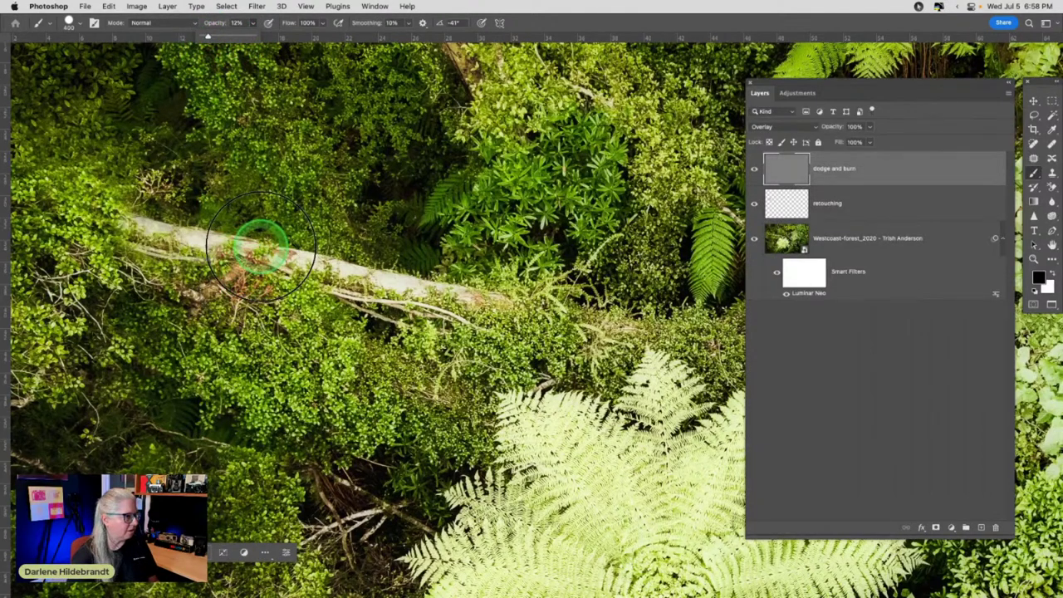
left_click_drag(260, 241, 266, 237)
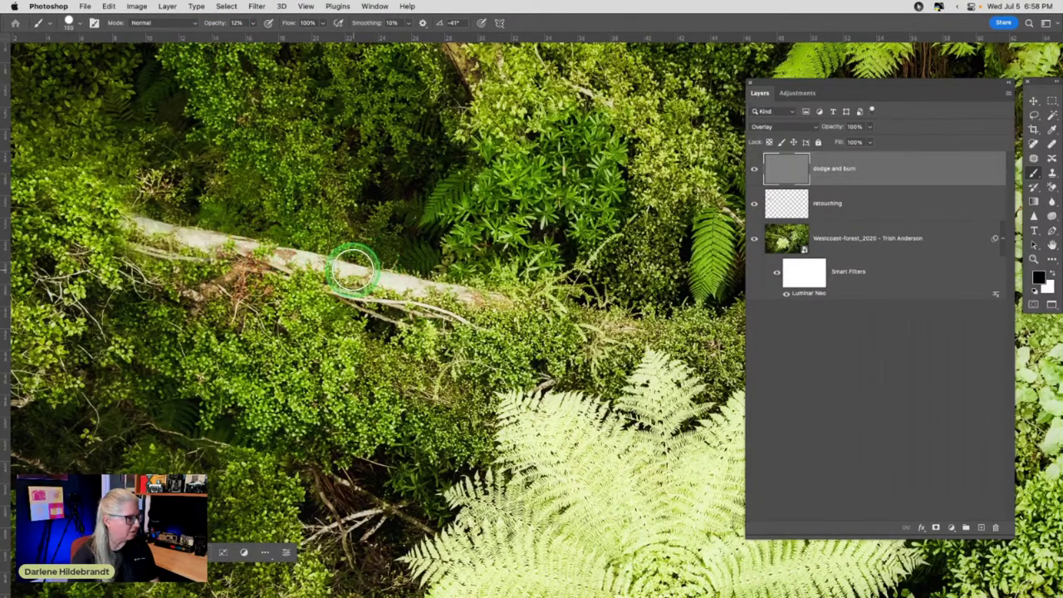
key("bracketleft")
key("bracketleft")
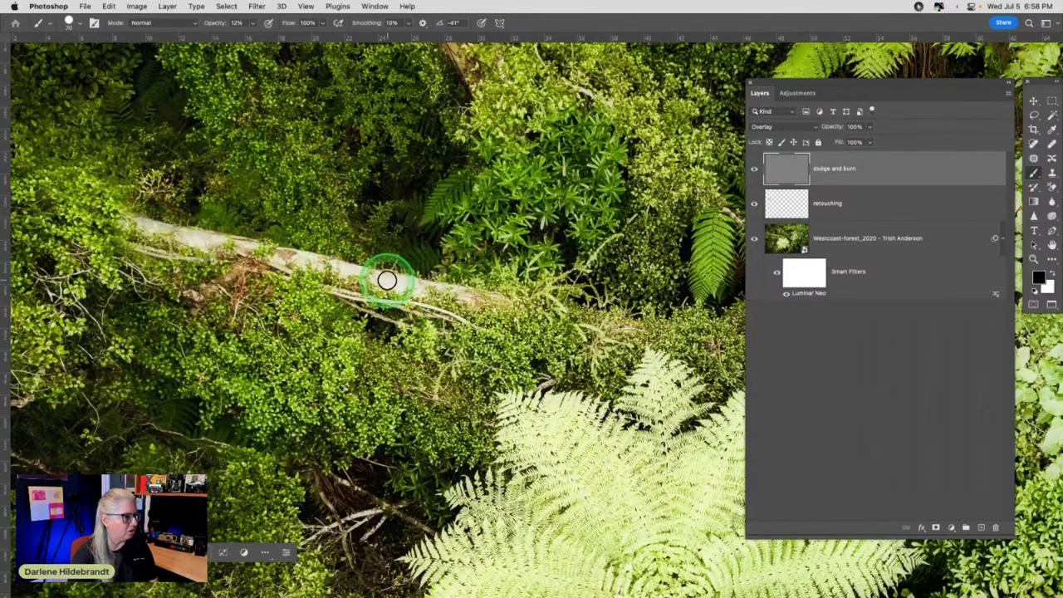
Darken the fallen log, the tree trunk and the shadowy foliage with soft strokes
mouse_move(178, 239)
left_mouse_down()
mouse_move(300, 253)
mouse_move(441, 294)
mouse_move(389, 293)
mouse_move(477, 296)
mouse_move(141, 226)
mouse_move(453, 298)
mouse_move(402, 284)
mouse_move(407, 300)
mouse_move(343, 292)
mouse_move(463, 322)
mouse_move(360, 296)
mouse_move(386, 290)
mouse_move(381, 280)
mouse_move(425, 297)
mouse_move(423, 288)
mouse_move(444, 286)
mouse_move(484, 299)
left_mouse_up()
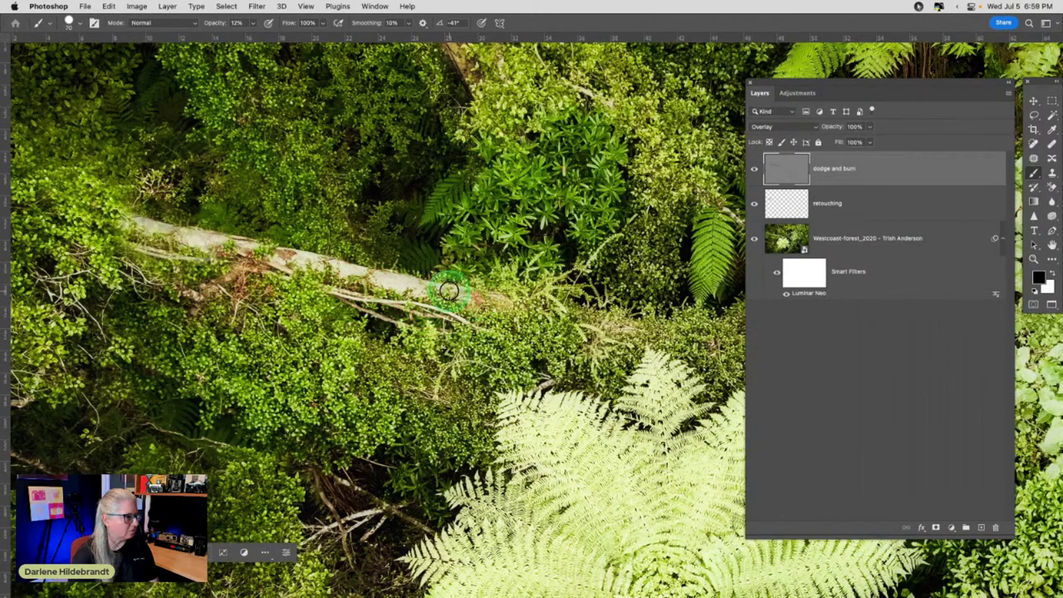
mouse_move(316, 263)
left_mouse_down()
mouse_move(159, 220)
mouse_move(206, 243)
mouse_move(196, 244)
mouse_move(421, 284)
mouse_move(417, 299)
mouse_move(349, 308)
mouse_move(470, 312)
mouse_move(362, 274)
mouse_move(470, 298)
mouse_move(356, 281)
mouse_move(463, 316)
mouse_move(375, 298)
mouse_move(342, 265)
mouse_move(123, 217)
mouse_move(384, 276)
mouse_move(381, 293)
mouse_move(438, 315)
mouse_move(368, 313)
mouse_move(284, 265)
mouse_move(314, 174)
left_mouse_up()
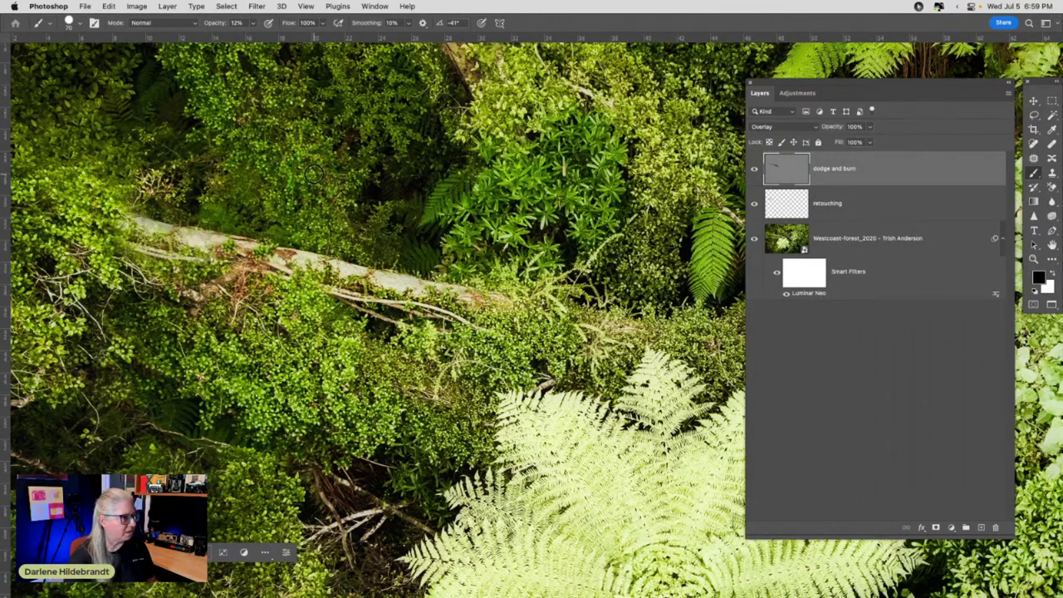
scroll(313, 174, "up", 5)
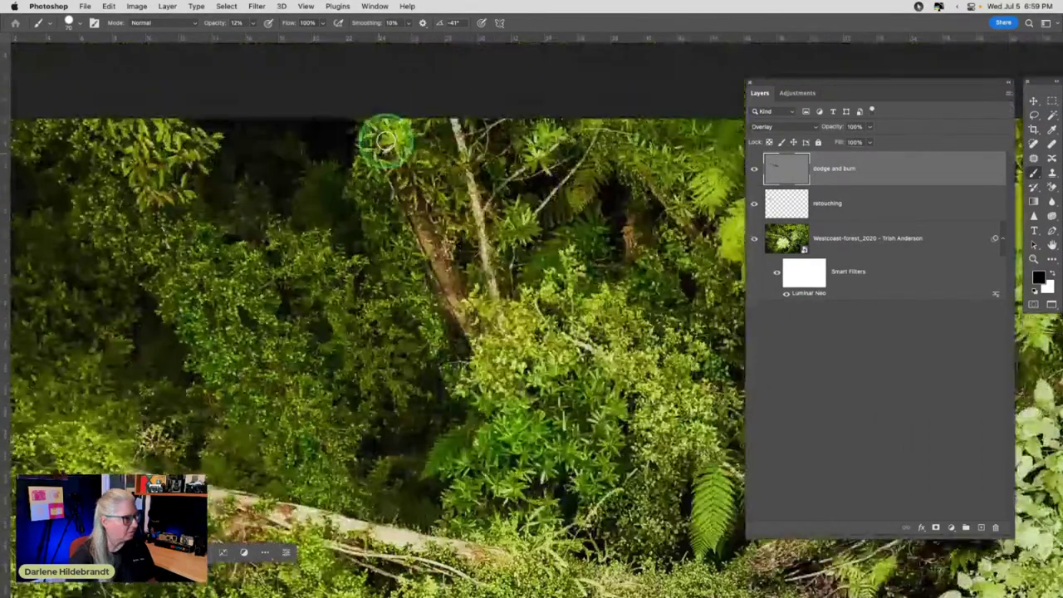
mouse_move(386, 142)
left_mouse_down()
mouse_move(451, 121)
mouse_move(493, 296)
mouse_move(481, 206)
mouse_move(447, 111)
mouse_move(428, 262)
mouse_move(574, 309)
mouse_move(567, 349)
mouse_move(574, 342)
mouse_move(602, 358)
mouse_move(512, 300)
mouse_move(504, 238)
mouse_move(444, 116)
mouse_move(466, 162)
mouse_move(453, 124)
mouse_move(487, 273)
mouse_move(259, 209)
mouse_move(349, 326)
mouse_move(338, 398)
mouse_move(363, 443)
left_mouse_up()
scroll(363, 443, "down", 10)
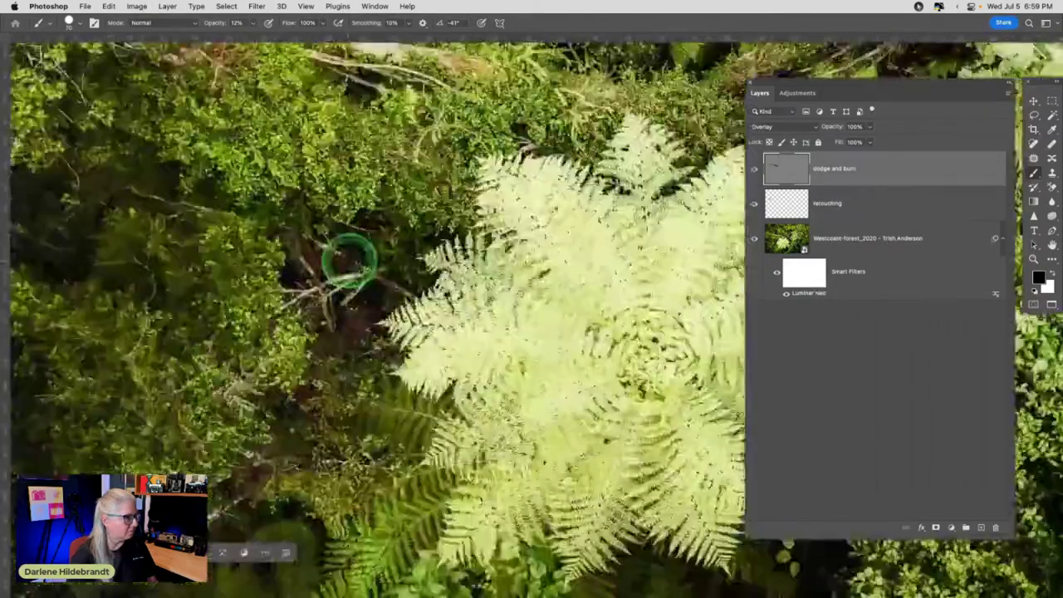
mouse_move(349, 259)
left_mouse_down()
mouse_move(279, 310)
mouse_move(362, 265)
mouse_move(343, 303)
mouse_move(364, 278)
mouse_move(308, 239)
mouse_move(359, 285)
mouse_move(351, 276)
mouse_move(284, 298)
mouse_move(257, 369)
mouse_move(227, 397)
mouse_move(240, 427)
mouse_move(218, 385)
mouse_move(249, 393)
mouse_move(225, 423)
mouse_move(280, 355)
mouse_move(332, 325)
left_mouse_up()
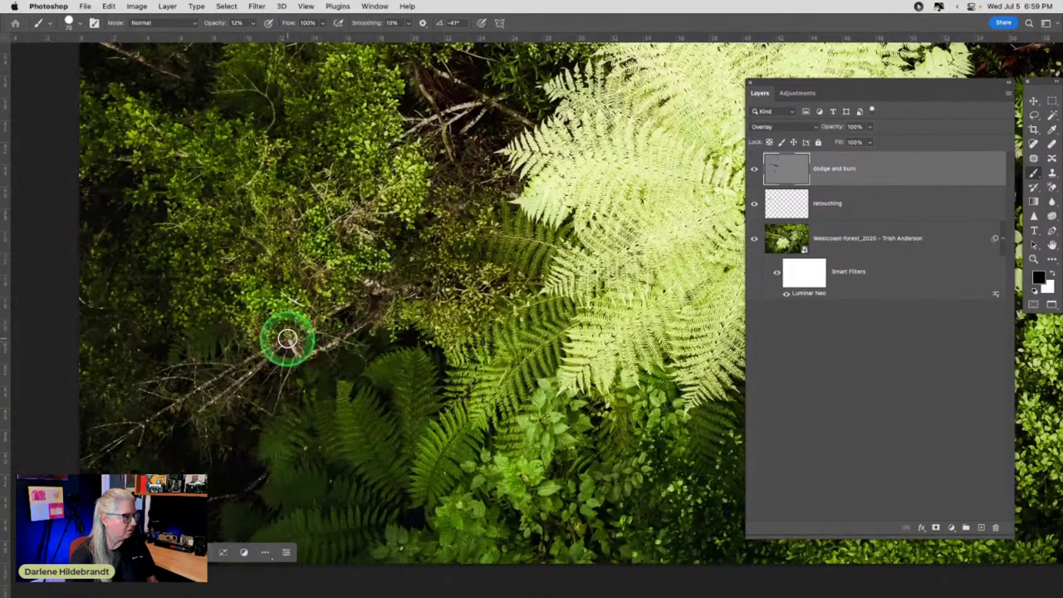
Darken foliage near the large fern, enlarge the brush and fit the whole photo
mouse_move(334, 350)
left_mouse_down()
mouse_move(451, 296)
mouse_move(277, 214)
mouse_move(360, 349)
mouse_move(565, 192)
mouse_move(410, 280)
mouse_move(460, 230)
mouse_move(417, 195)
mouse_move(522, 280)
mouse_move(520, 264)
left_mouse_up()
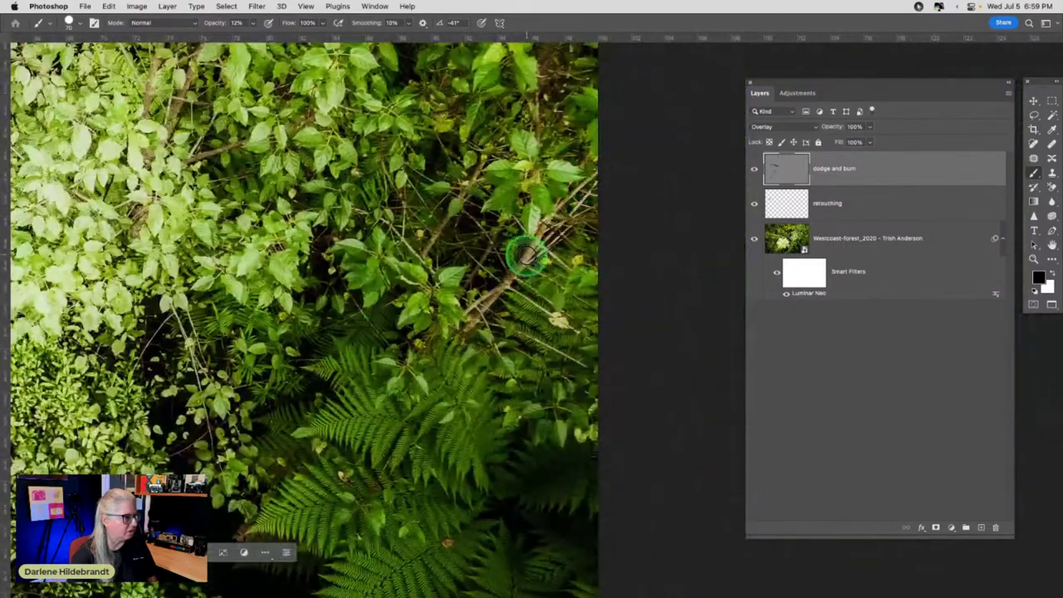
left_click_drag(387, 228, 475, 299)
left_click_drag(446, 190, 723, 240)
left_click_drag(242, 322, 192, 349)
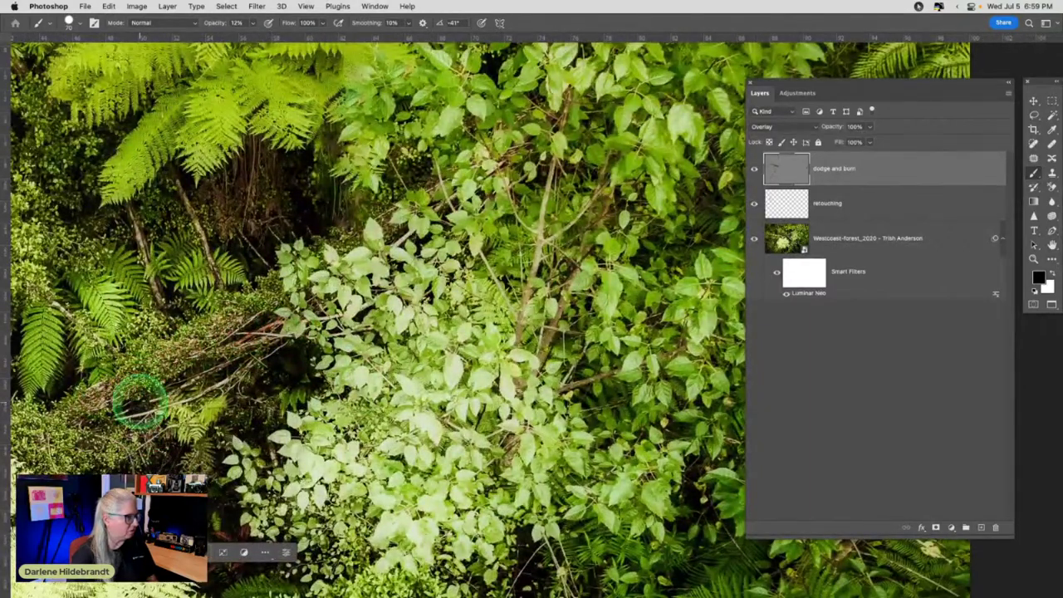
scroll(216, 394, "down", 2)
scroll(233, 384, "down", 3)
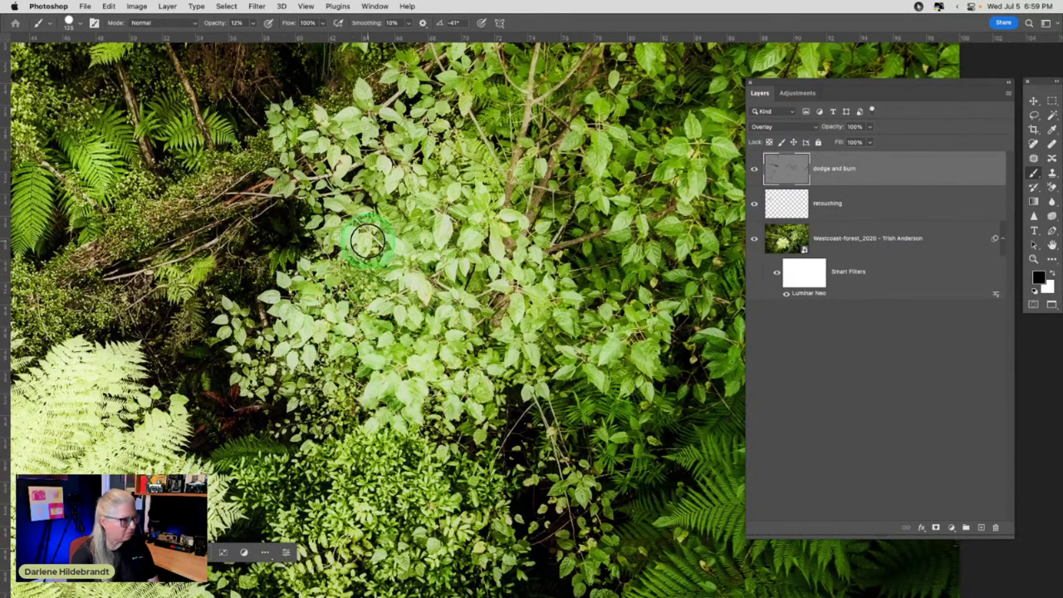
key("bracketright")
key("bracketright")
key("bracketright")
key("bracketright")
key("bracketright")
key("bracketright")
key("bracketright")
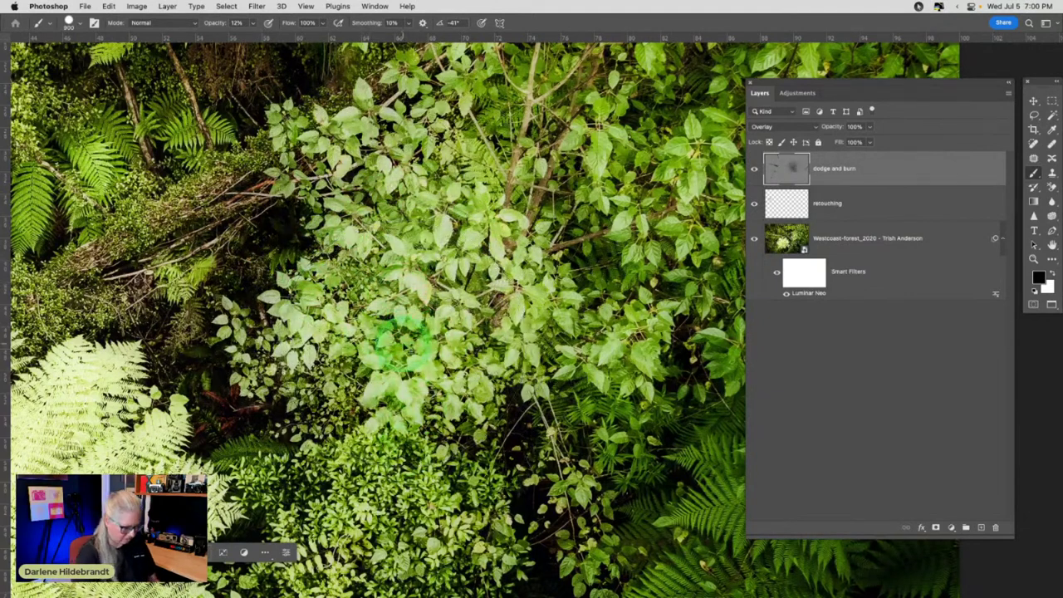
key("super+0")
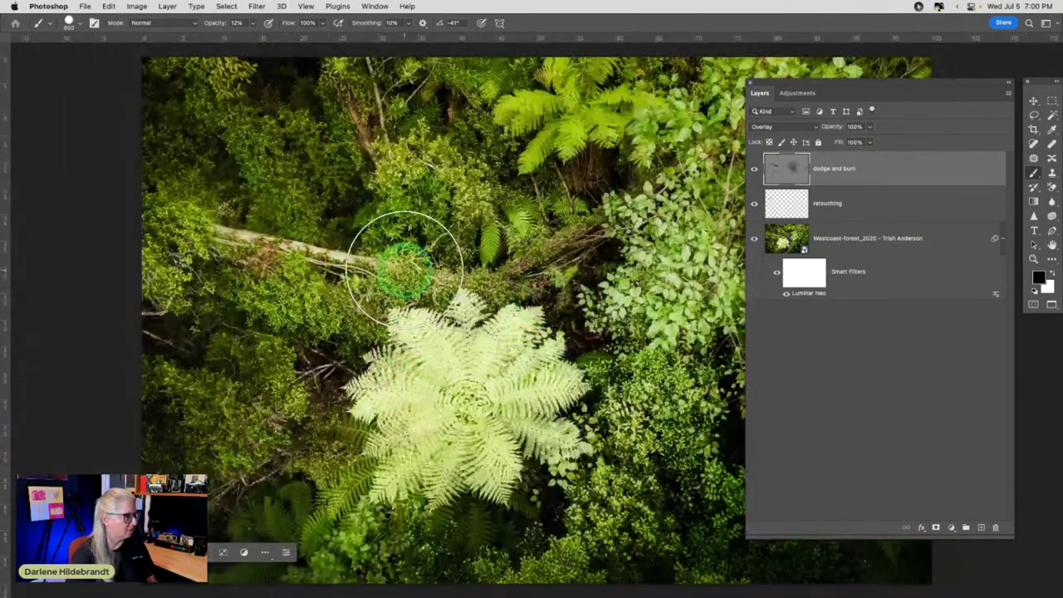
With a smaller white brush, lighten the fallen log and the upper and central tree ferns
key("bracketleft")
key("bracketleft")
key("bracketleft")
key("bracketleft")
key("bracketleft")
key("bracketleft")
key("bracketleft")
key("bracketleft")
key("bracketleft")
key("bracketleft")
key("bracketleft")
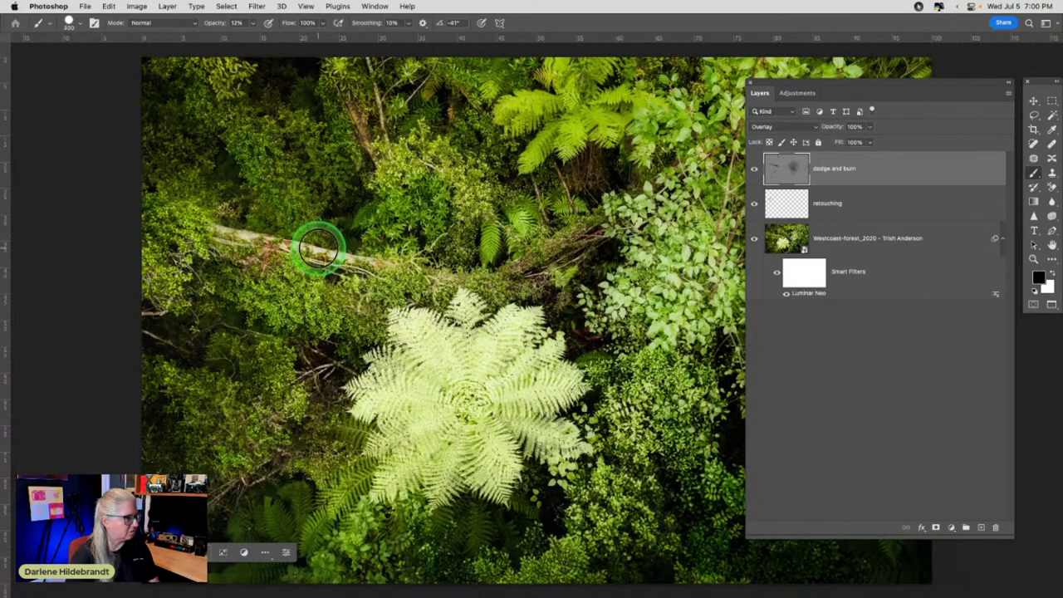
mouse_move(309, 249)
left_mouse_down()
mouse_move(419, 266)
mouse_move(168, 218)
mouse_move(399, 274)
left_mouse_up()
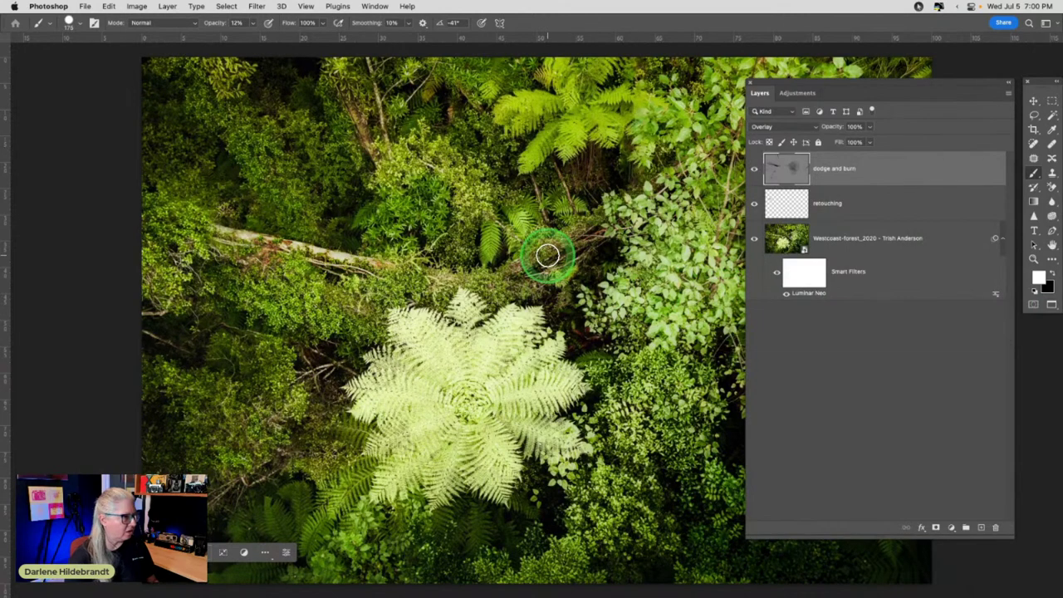
left_click_drag(563, 166, 570, 137)
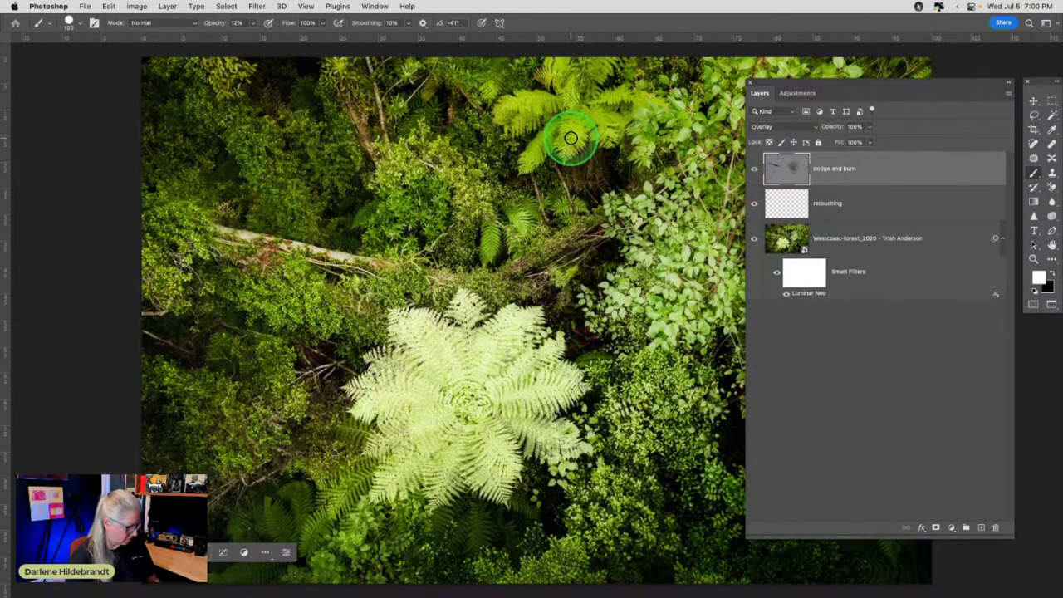
mouse_move(572, 124)
left_mouse_down()
mouse_move(571, 154)
mouse_move(557, 133)
mouse_move(530, 151)
mouse_move(594, 117)
mouse_move(605, 131)
mouse_move(589, 112)
mouse_move(605, 125)
mouse_move(619, 94)
mouse_move(560, 97)
mouse_move(567, 86)
mouse_move(532, 126)
left_mouse_up()
mouse_move(535, 427)
left_mouse_down()
mouse_move(506, 392)
mouse_move(564, 391)
mouse_move(499, 402)
mouse_move(458, 430)
mouse_move(486, 460)
mouse_move(493, 352)
mouse_move(459, 382)
mouse_move(434, 351)
mouse_move(436, 406)
mouse_move(412, 428)
mouse_move(430, 397)
mouse_move(396, 394)
mouse_move(410, 458)
left_mouse_up()
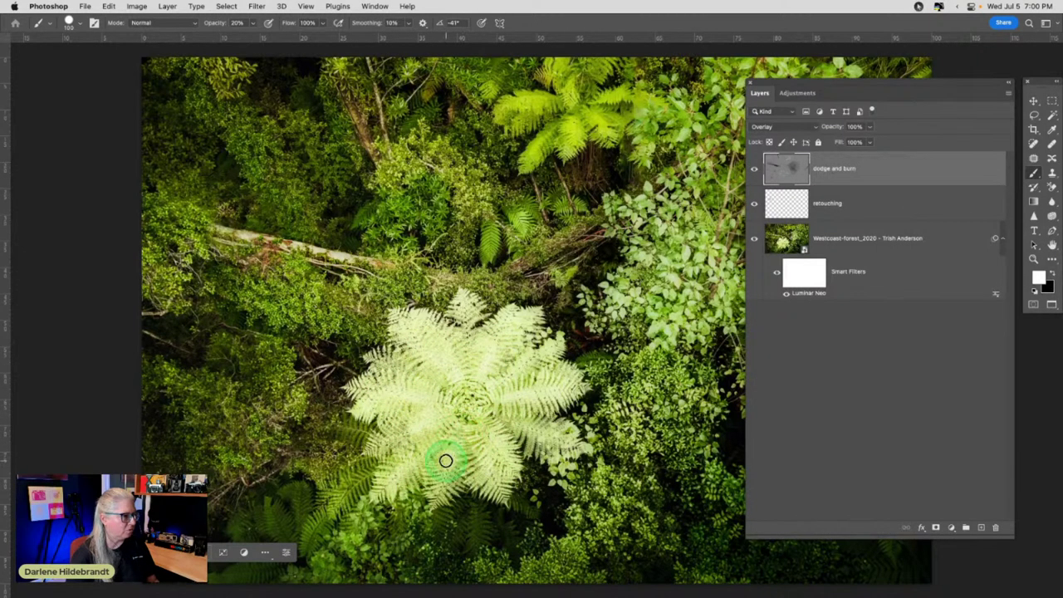
Brighten the lower-left and lower-right ferns, then hide the Layers panel
scroll(703, 427, "down", 5)
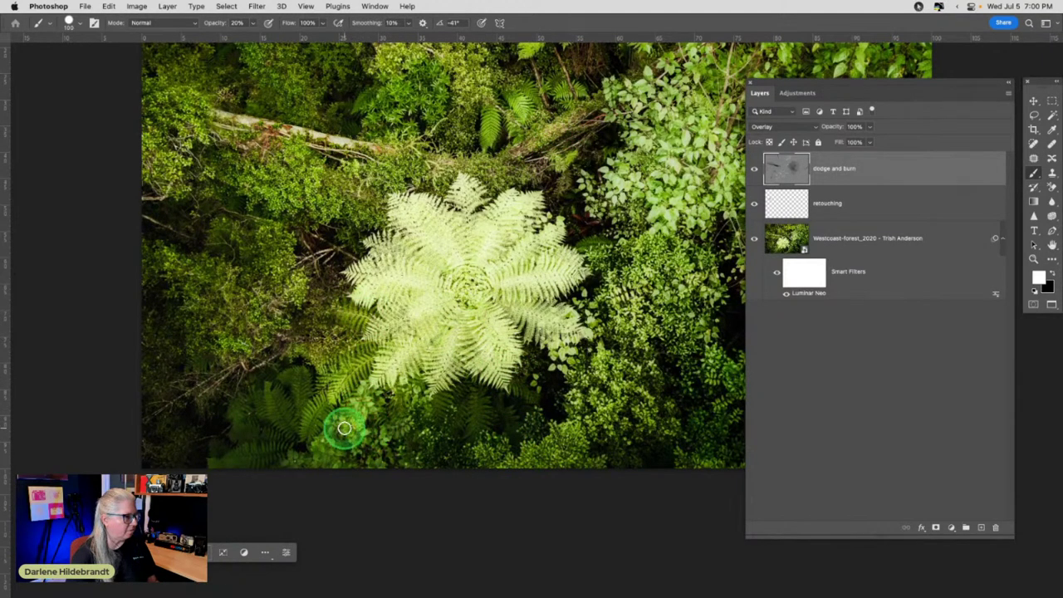
mouse_move(322, 403)
left_mouse_down()
mouse_move(293, 421)
mouse_move(269, 393)
mouse_move(289, 415)
mouse_move(303, 361)
left_mouse_up()
scroll(465, 286, "right", 6)
scroll(466, 287, "up", 2)
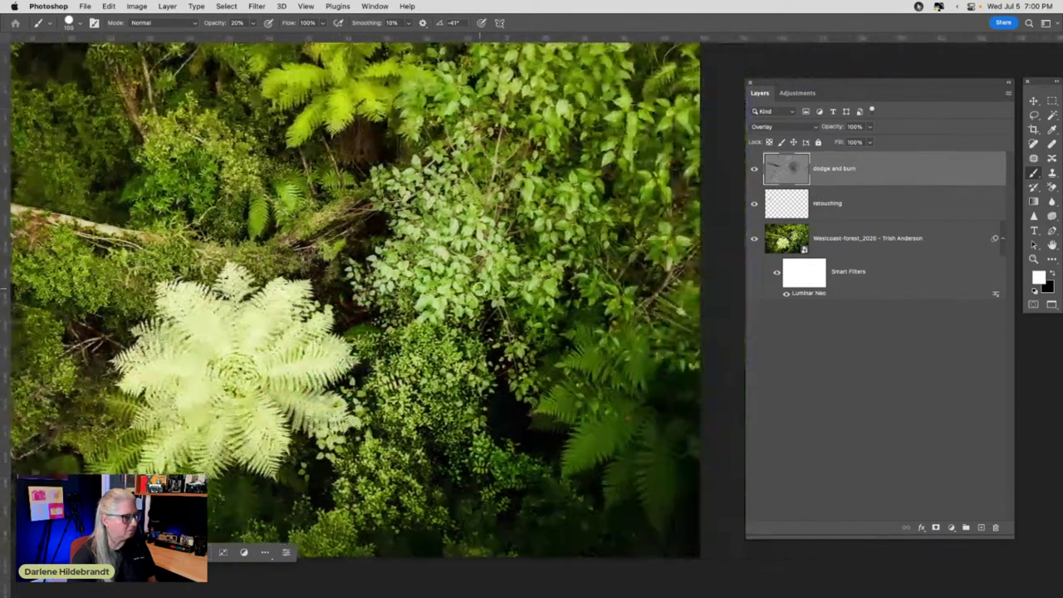
scroll(480, 287, "right", 2)
mouse_move(515, 407)
left_mouse_down()
mouse_move(502, 448)
mouse_move(537, 432)
mouse_move(515, 450)
mouse_move(509, 421)
mouse_move(493, 423)
mouse_move(478, 464)
mouse_move(482, 397)
mouse_move(455, 398)
mouse_move(554, 452)
mouse_move(574, 516)
mouse_move(564, 442)
mouse_move(573, 477)
mouse_move(535, 483)
mouse_move(554, 359)
mouse_move(539, 345)
mouse_move(526, 365)
mouse_move(489, 353)
mouse_move(560, 363)
left_mouse_up()
scroll(560, 360, "left", 5)
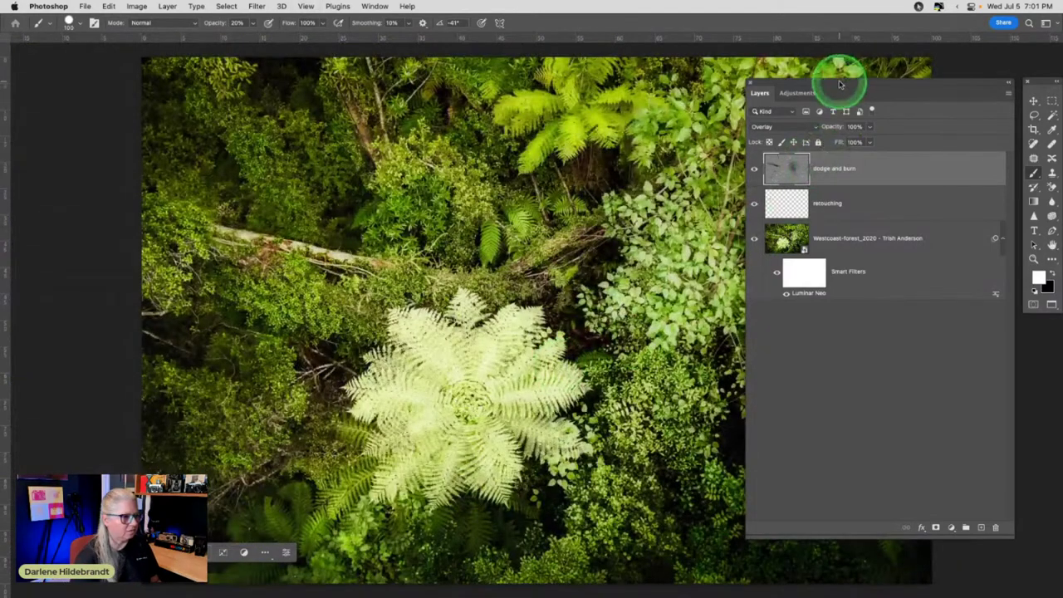
left_click_drag(836, 78, 816, 202)
key("shift+Tab")
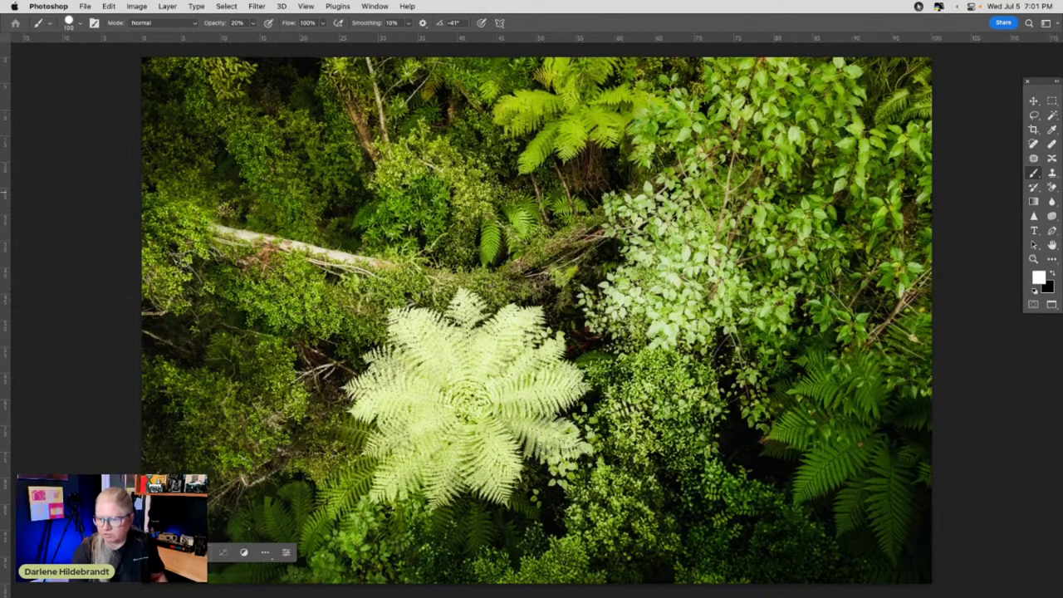
Toggle undo and redo to compare the photo with and without the last stroke
key("super+z")
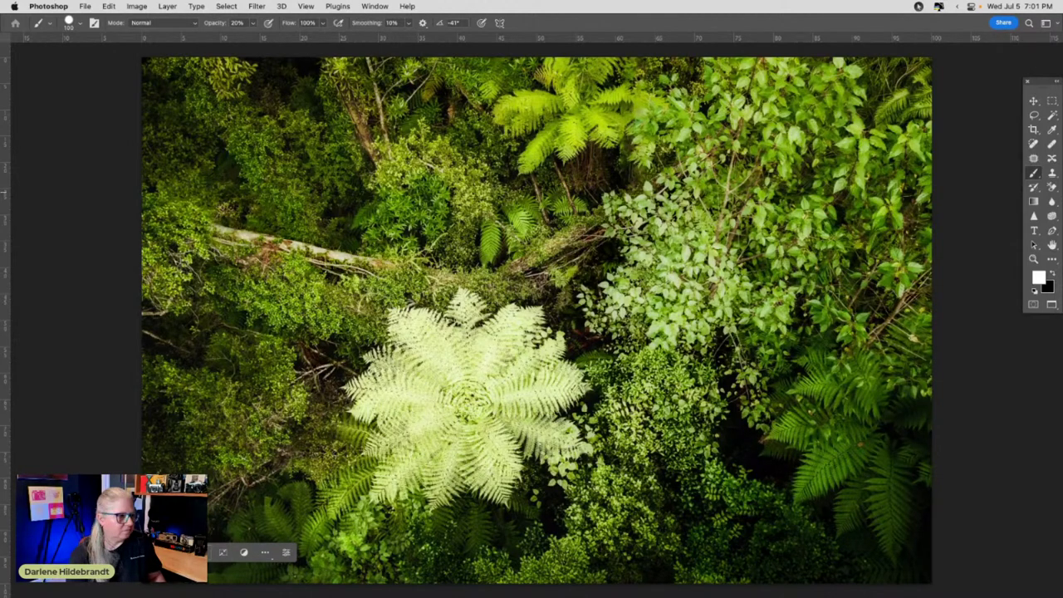
key("super+shift+z")
key("super+z")
key("super+shift+z")
key("super+z")
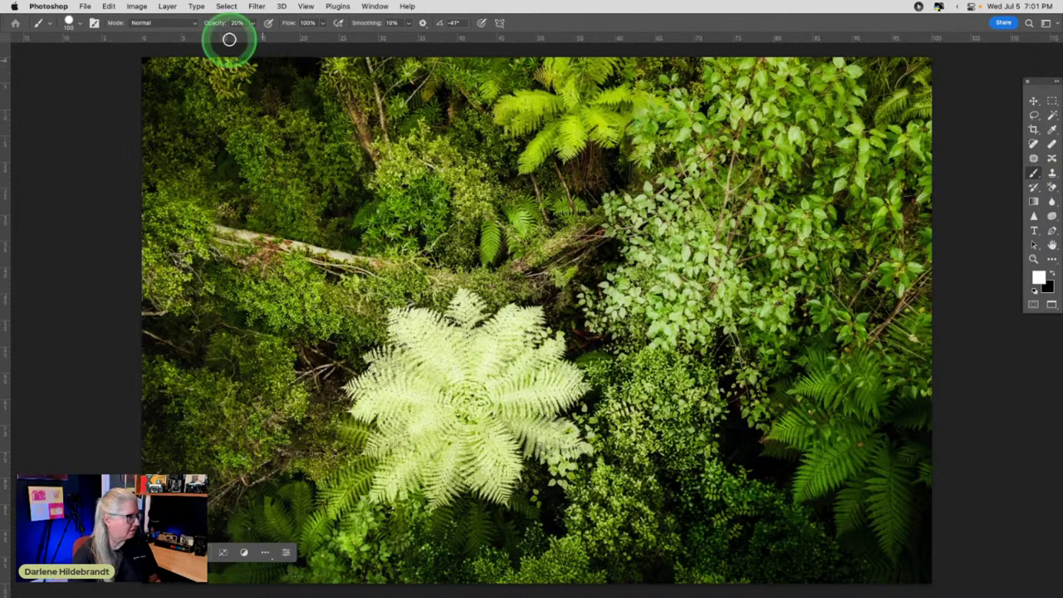
Save the forest photo, close all documents and return to Lightroom Classic
left_click(85, 7)
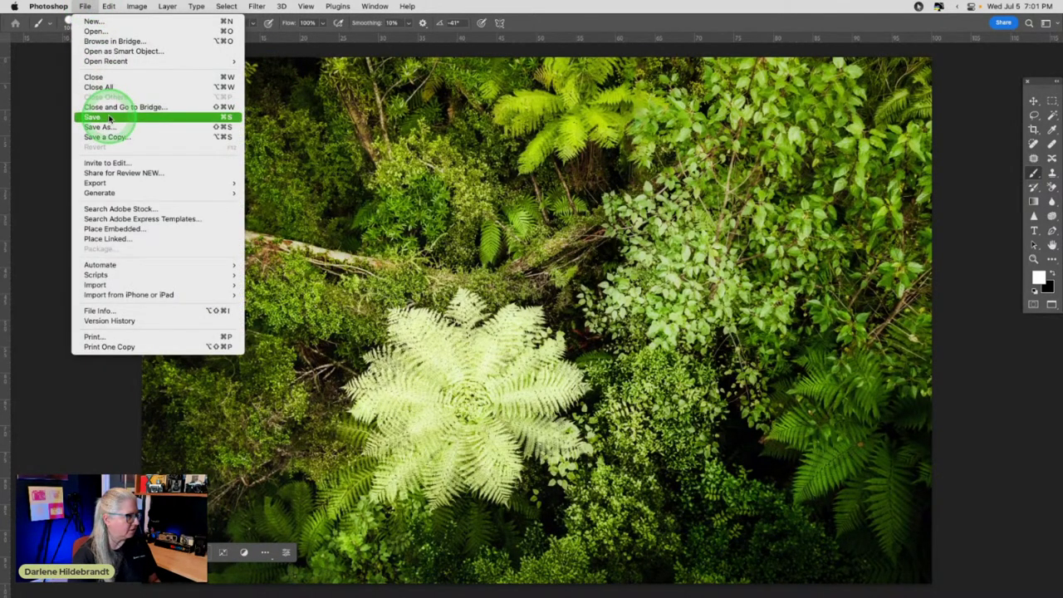
left_click(98, 87)
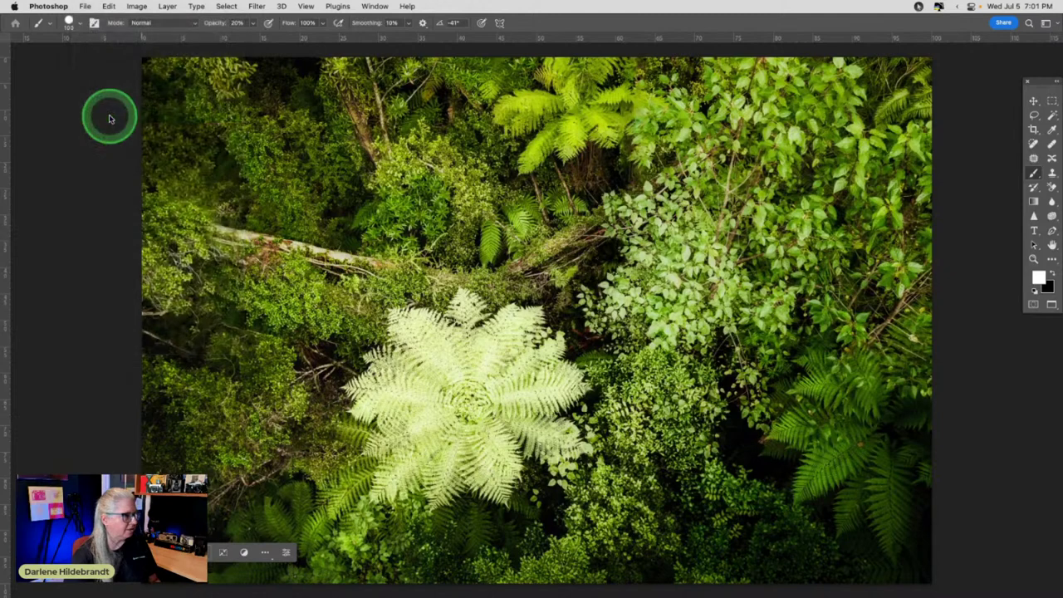
left_click(84, 6)
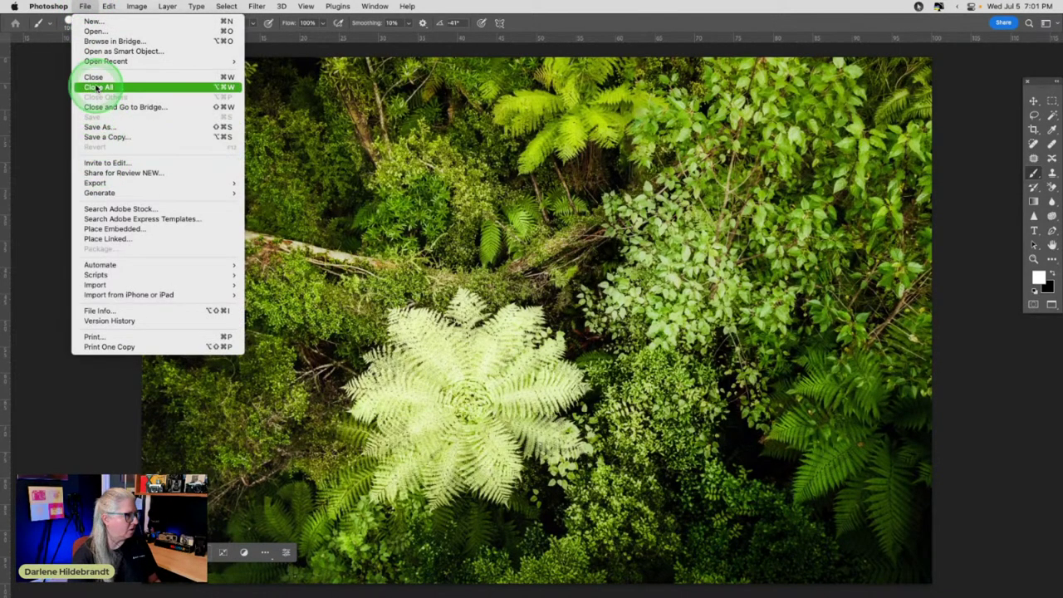
left_click(527, 302)
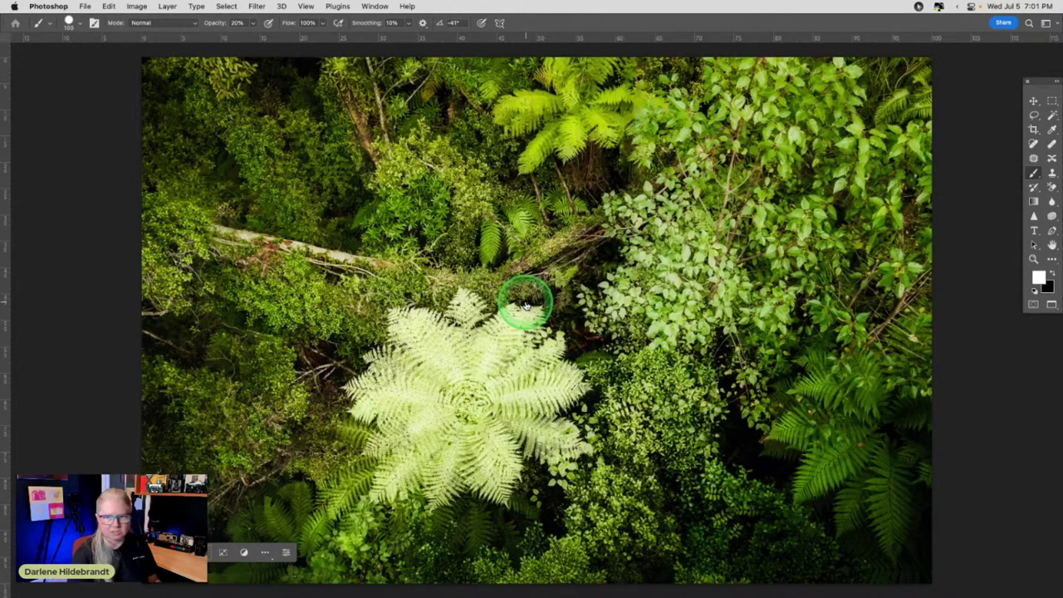
key("super+Tab")
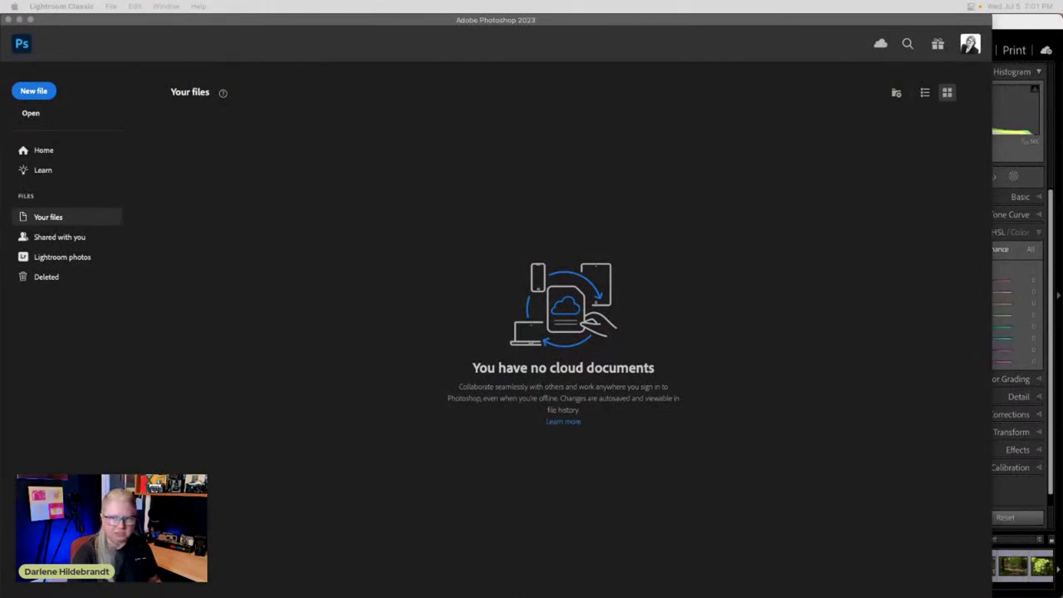
key("super+Tab")
In Lightroom Classic, compare the edited forest photo with its original raw file
left_click(1030, 431)
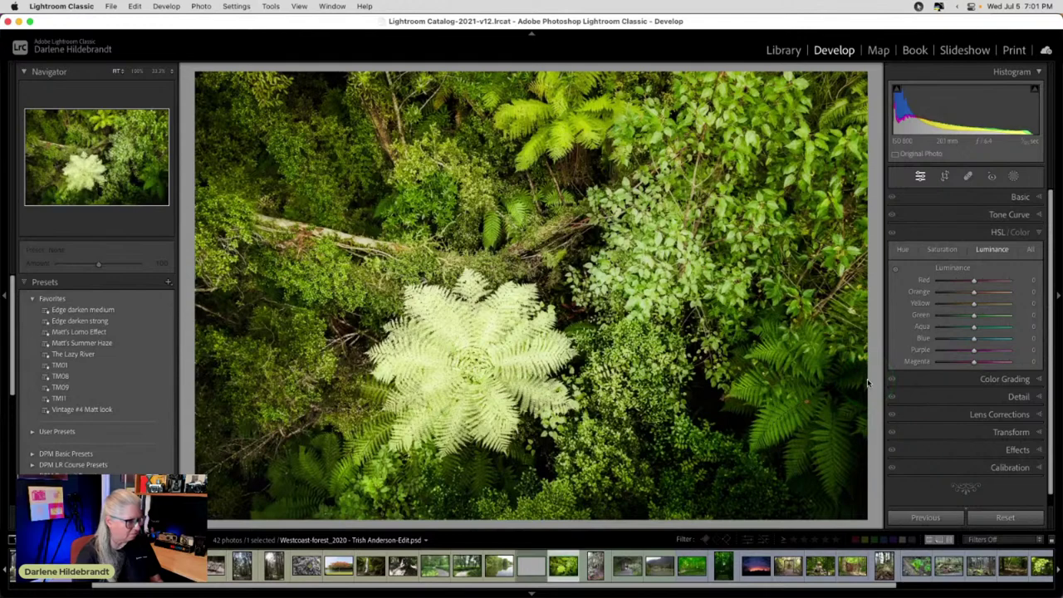
key("Right")
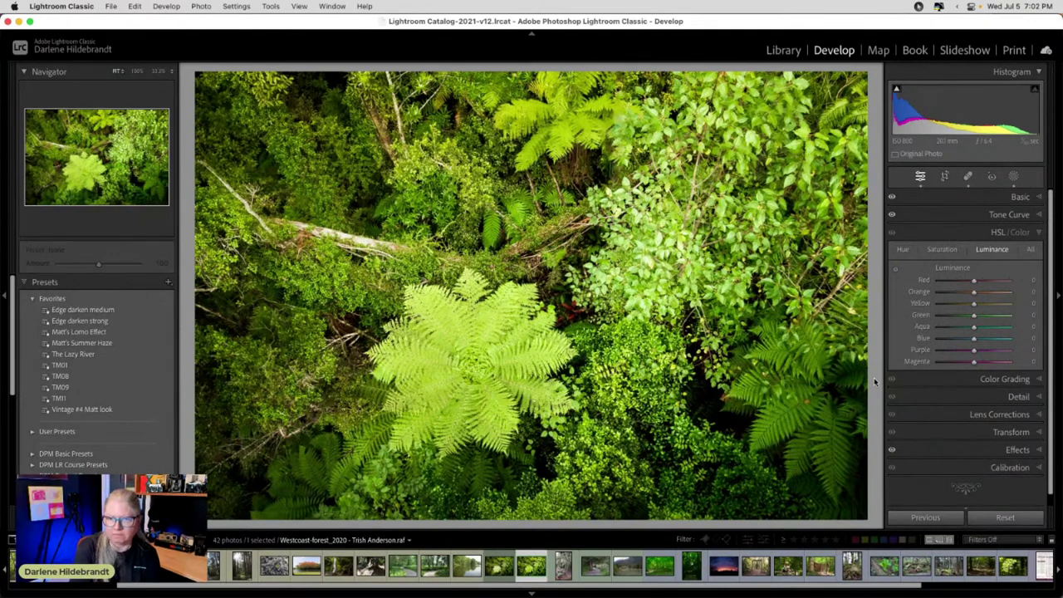
key("Left")
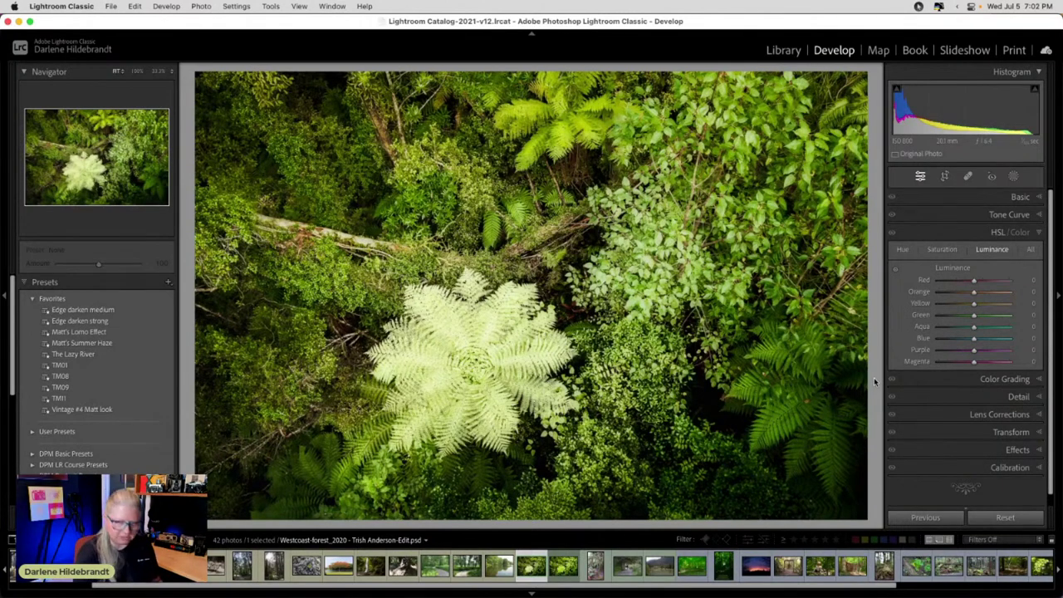
Rotate the photo back to landscape orientation with the panels hidden
left_click(873, 380)
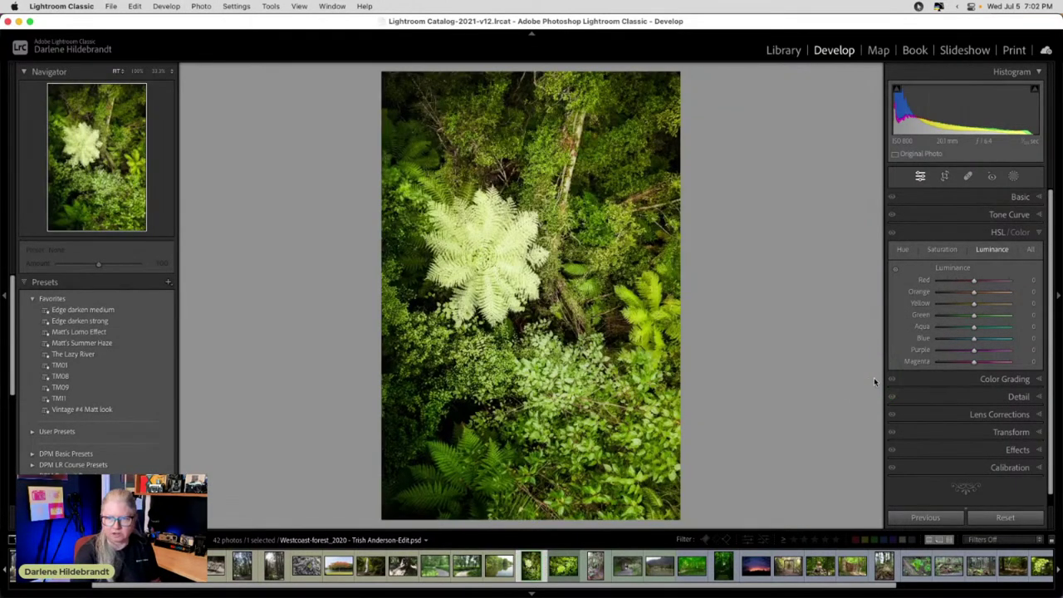
left_click(873, 380)
left_click(874, 381)
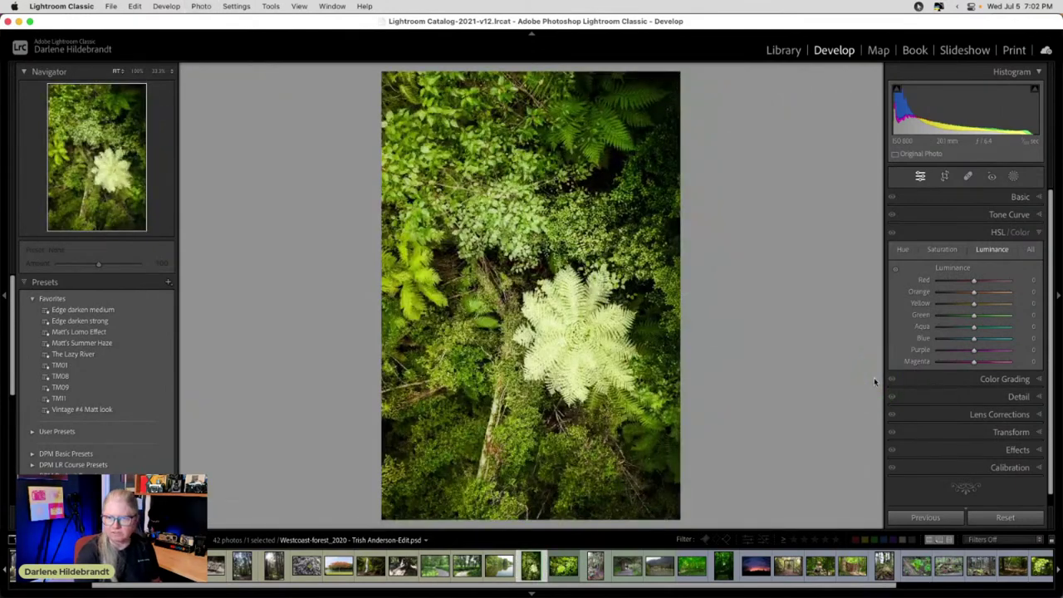
left_click(874, 380)
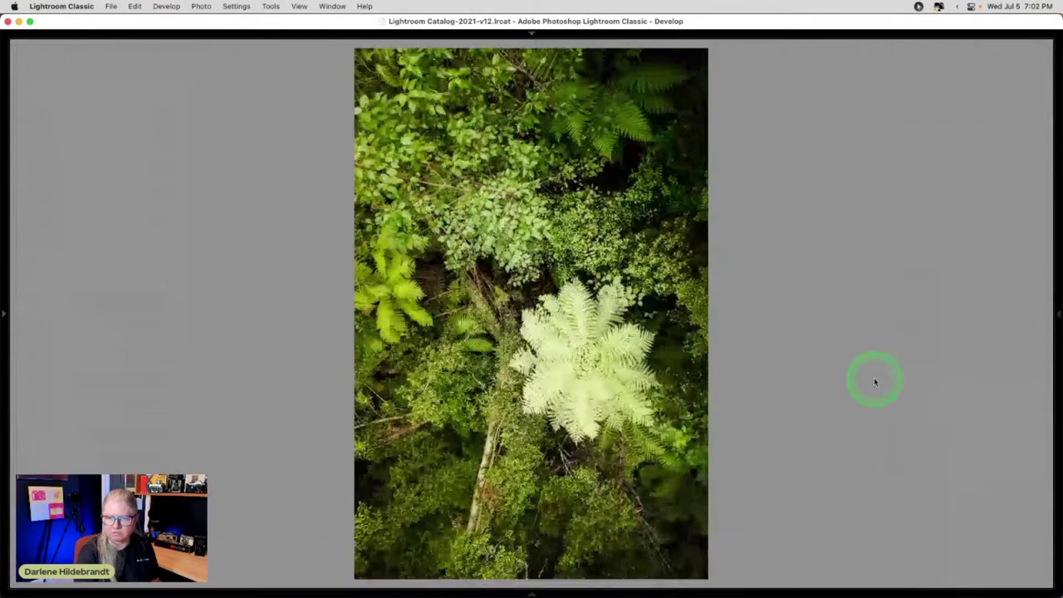
left_click(874, 380)
left_click(874, 381)
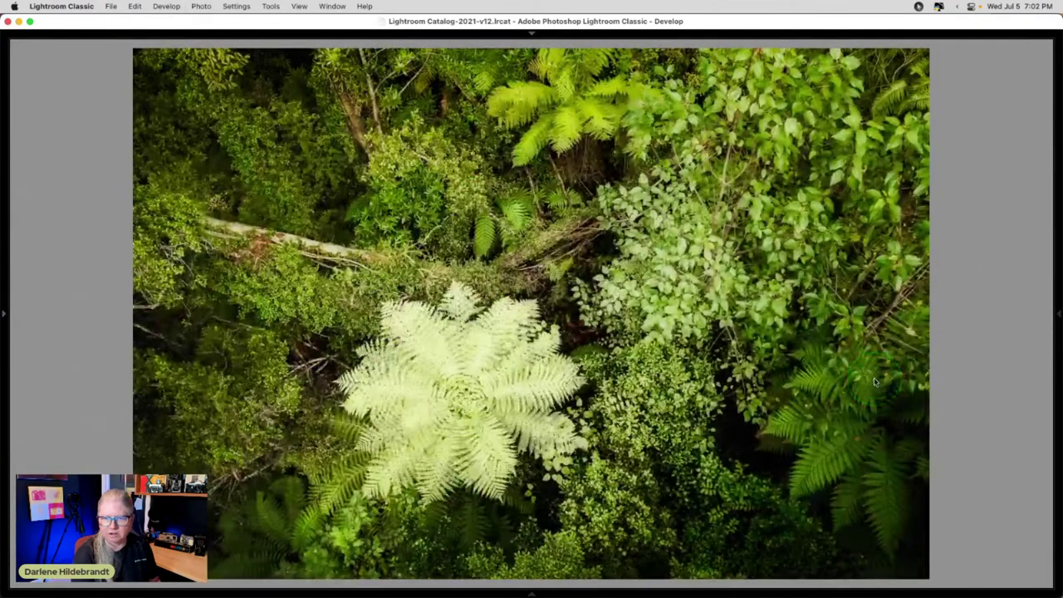
key("super+bracketleft")
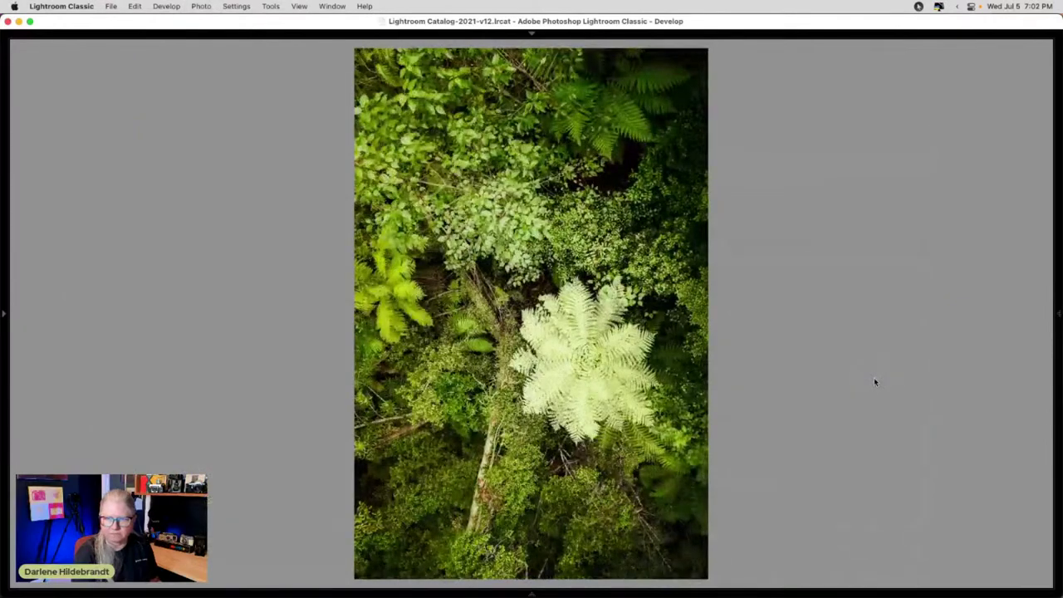
key("super+bracketright")
key("super+bracketright")
left_click(874, 381)
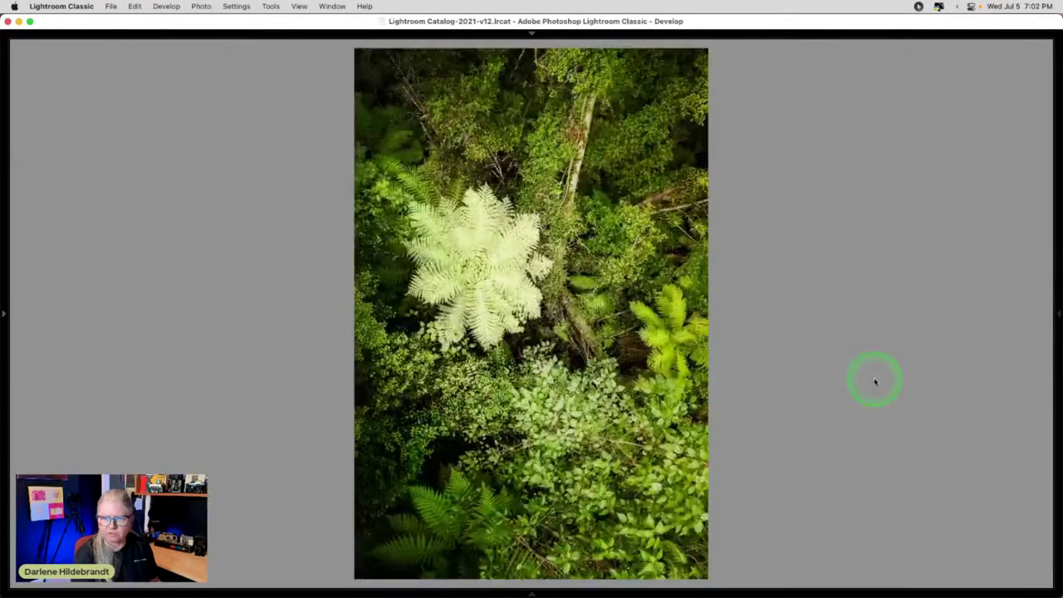
left_click(874, 381)
key("super+bracketleft")
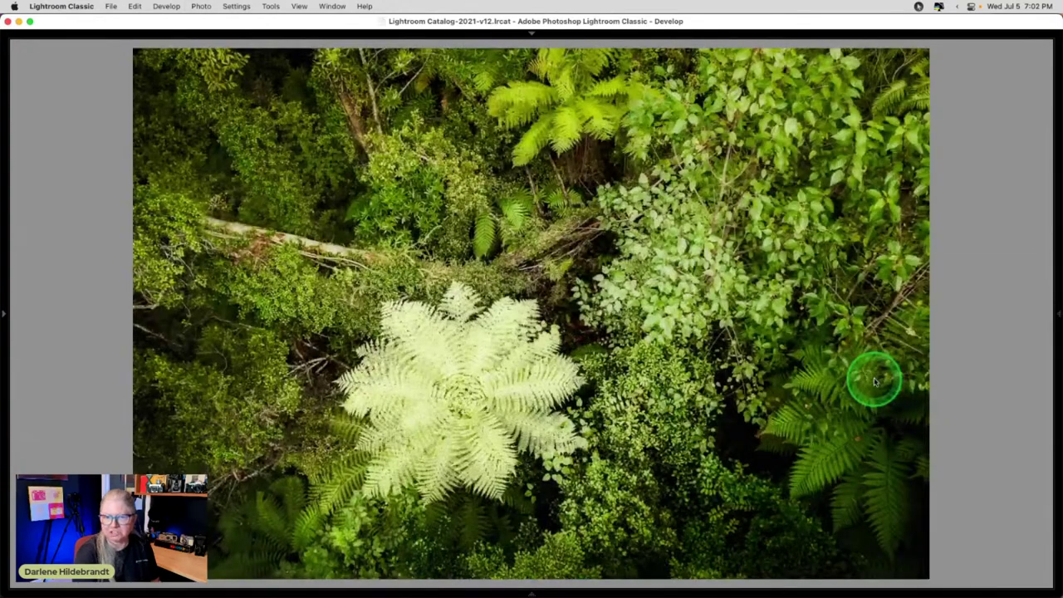
Show all panels again and step to the next photo to compare with the raw
key("shift+Tab")
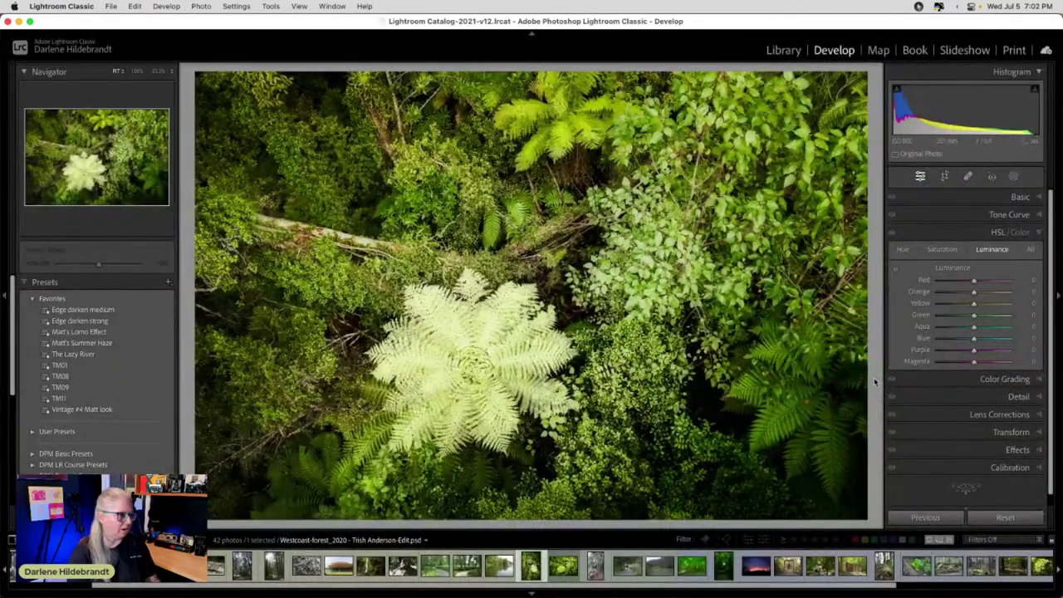
key("Right")
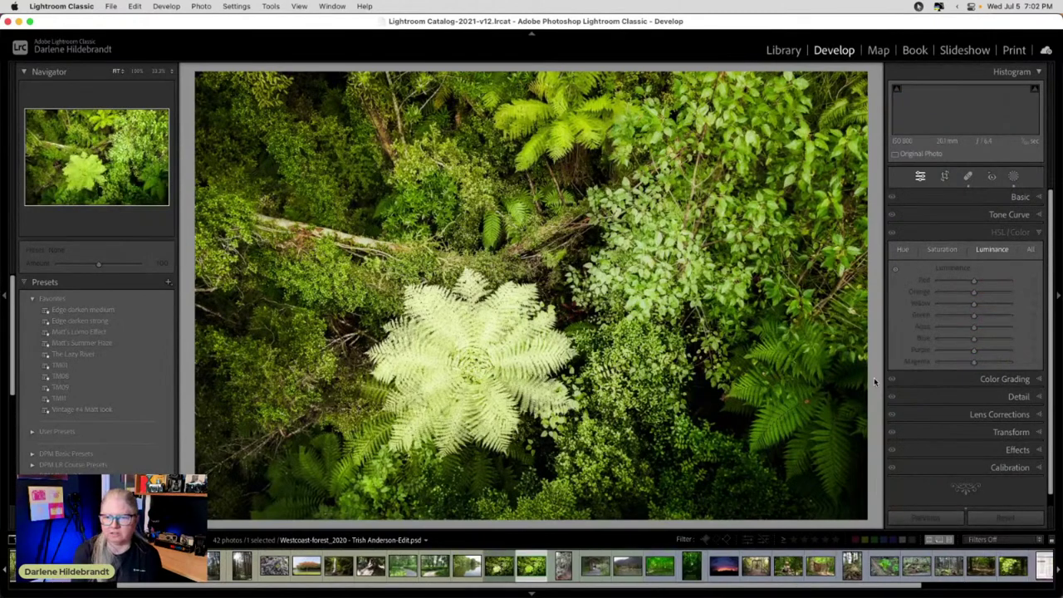
key("Right")
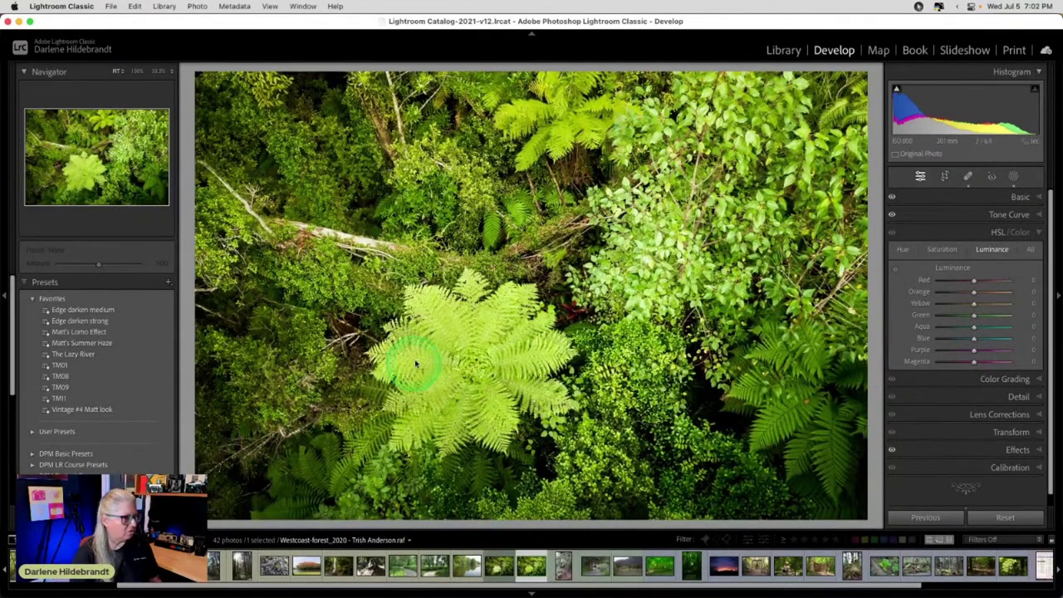
Select photos 20 and 21 in the library grid and open them in Compare view
key("g")
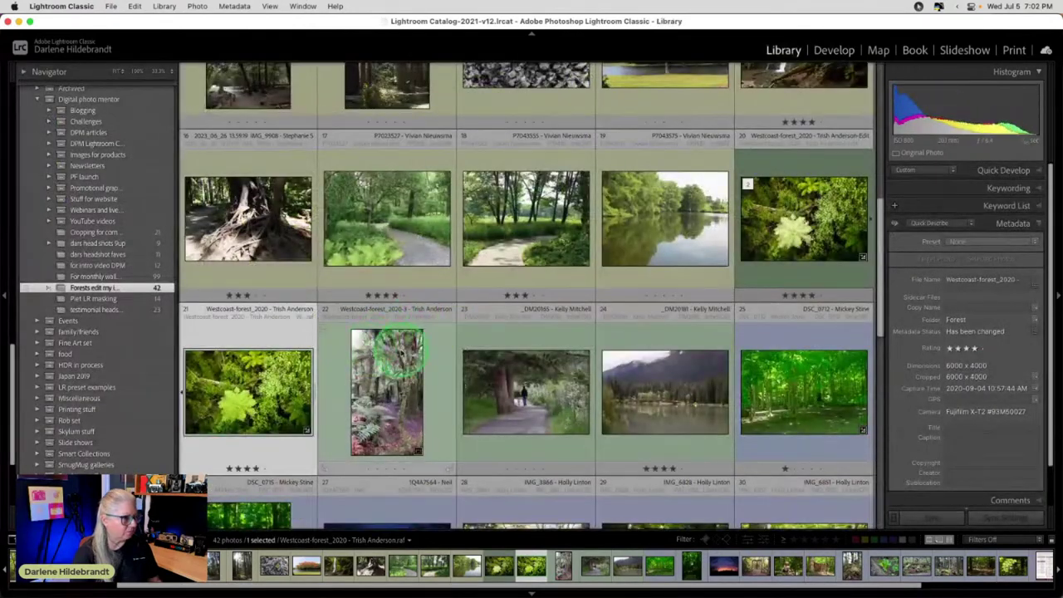
left_click(777, 220, "super")
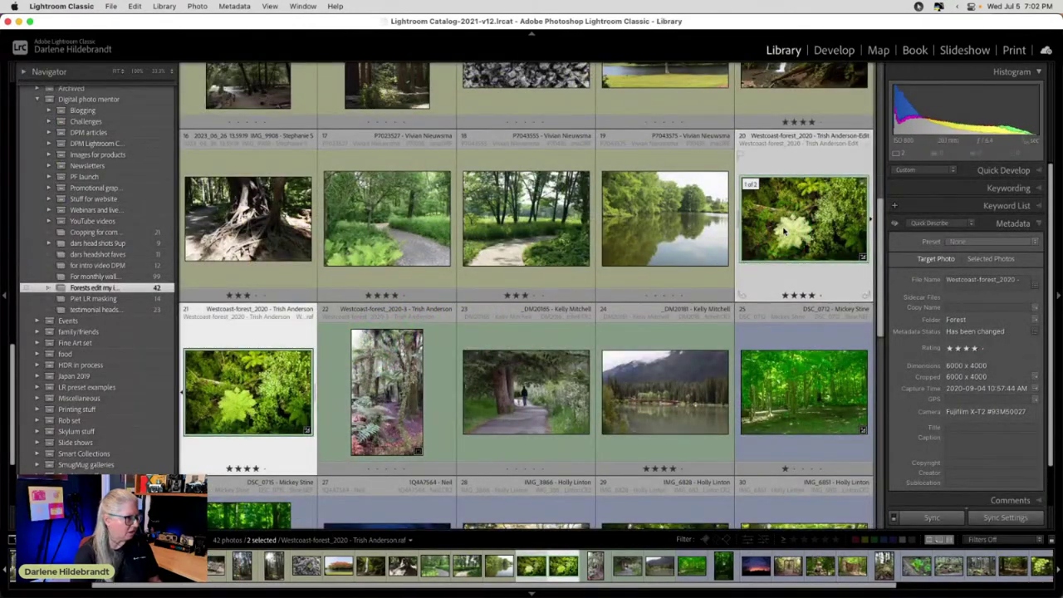
key("c")
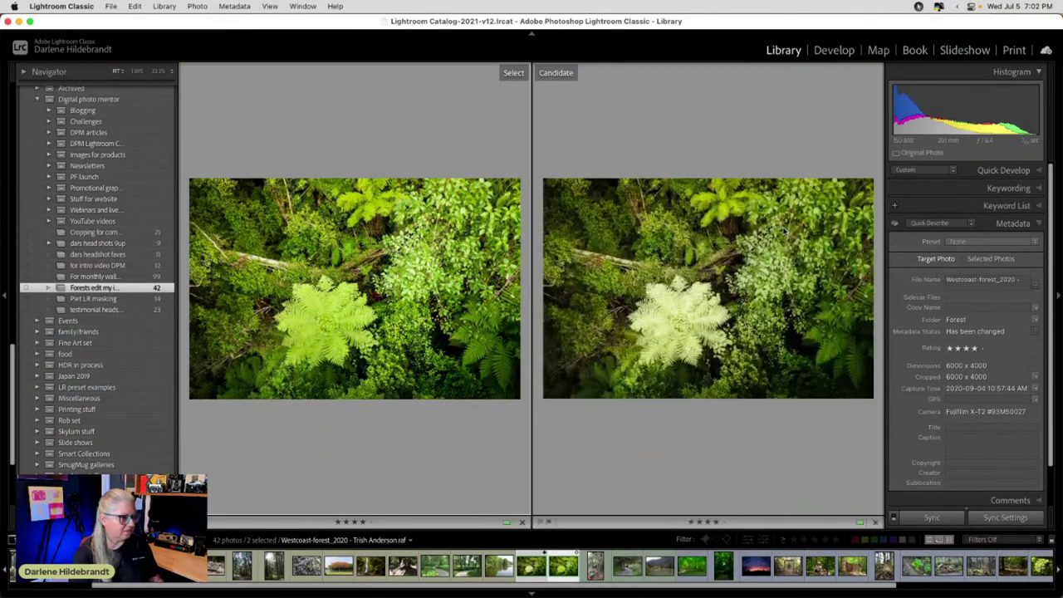
left_click(785, 232)
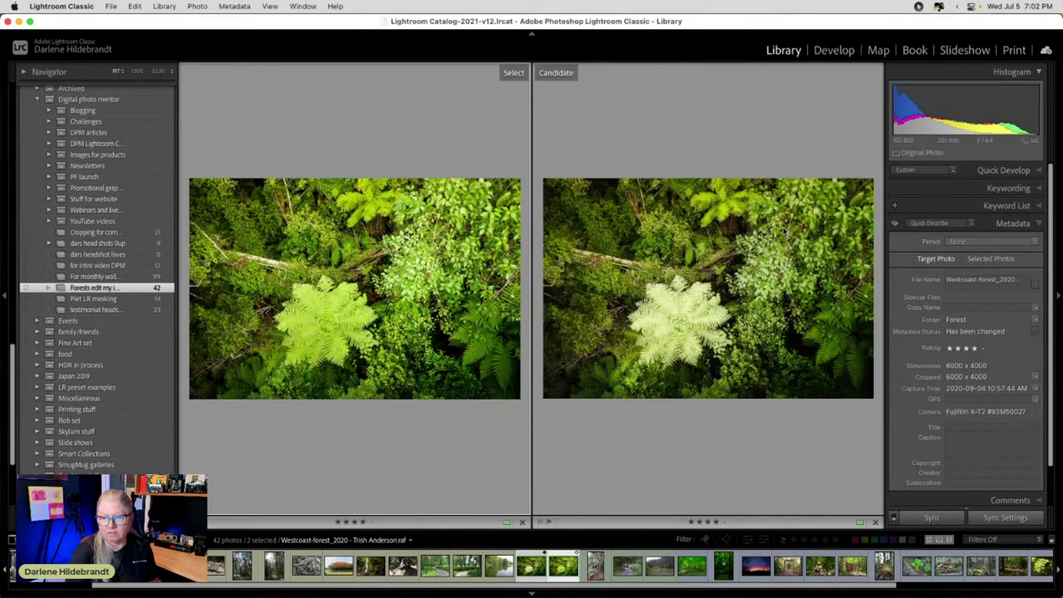
Hide the panels, zoom both photos to 1:1 and pan to the ferns, then return to Grid
key("shift+Tab")
left_click(785, 232)
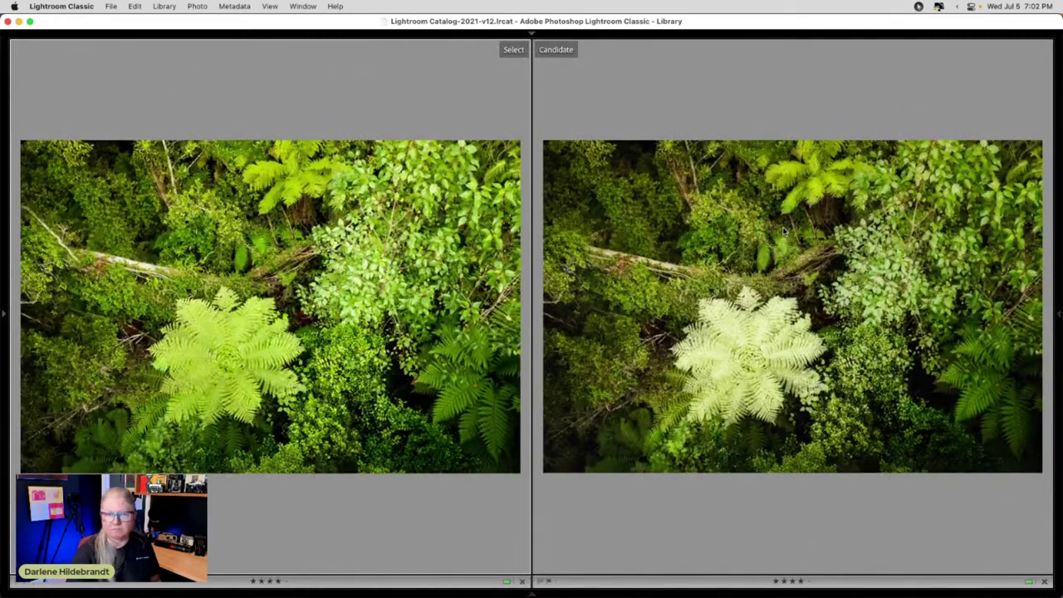
key("n")
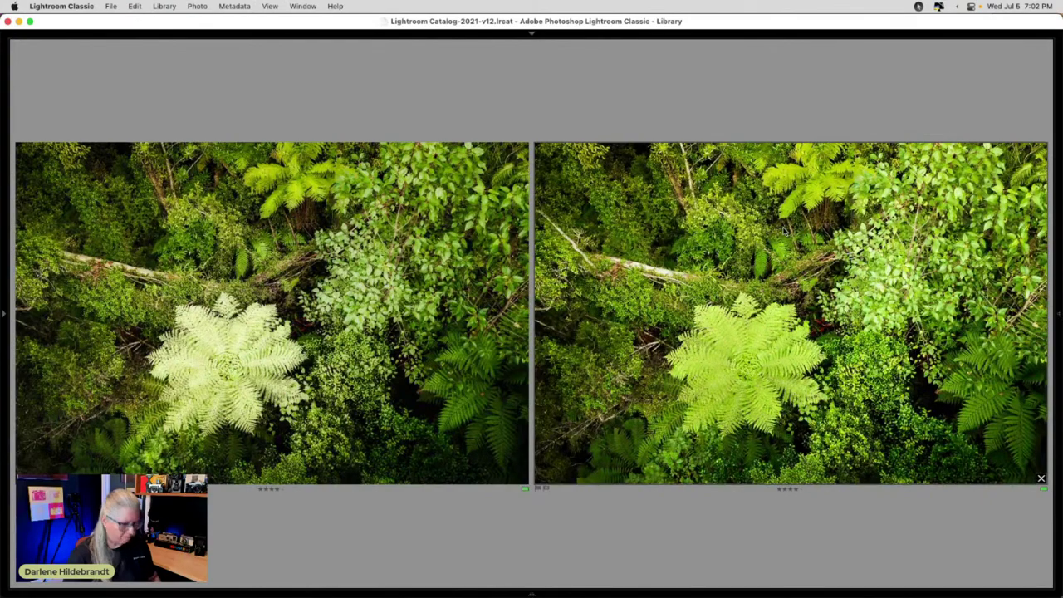
key("c")
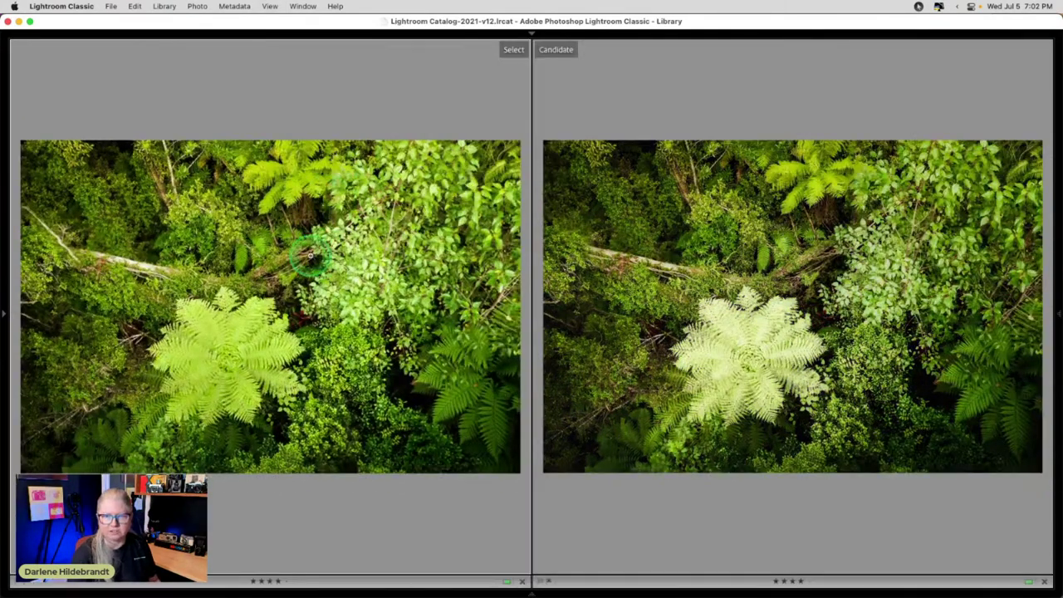
left_click(309, 255)
left_click_drag(309, 256, 355, 238)
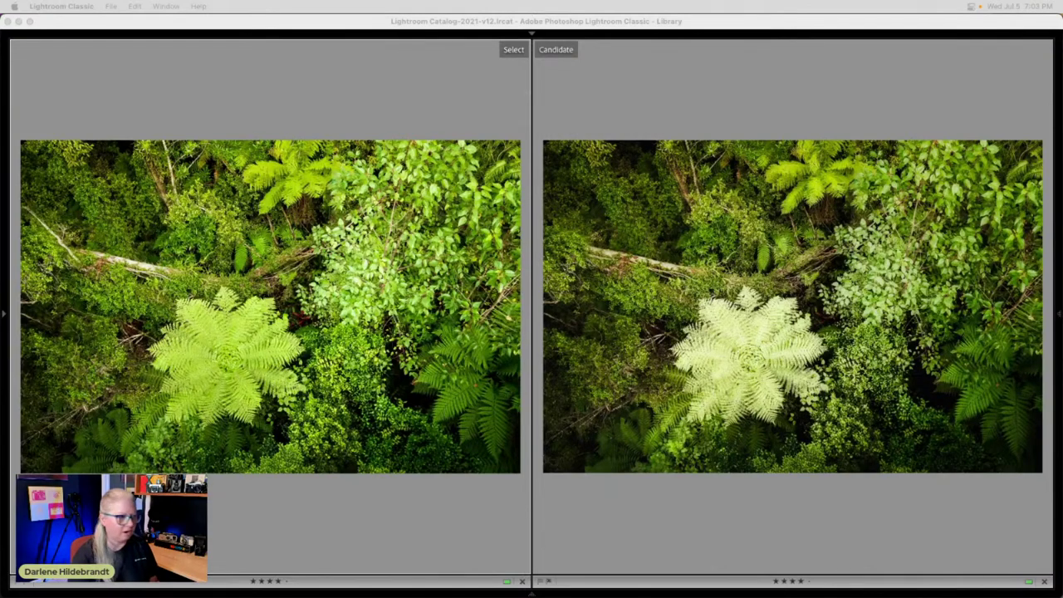
left_click(675, 122)
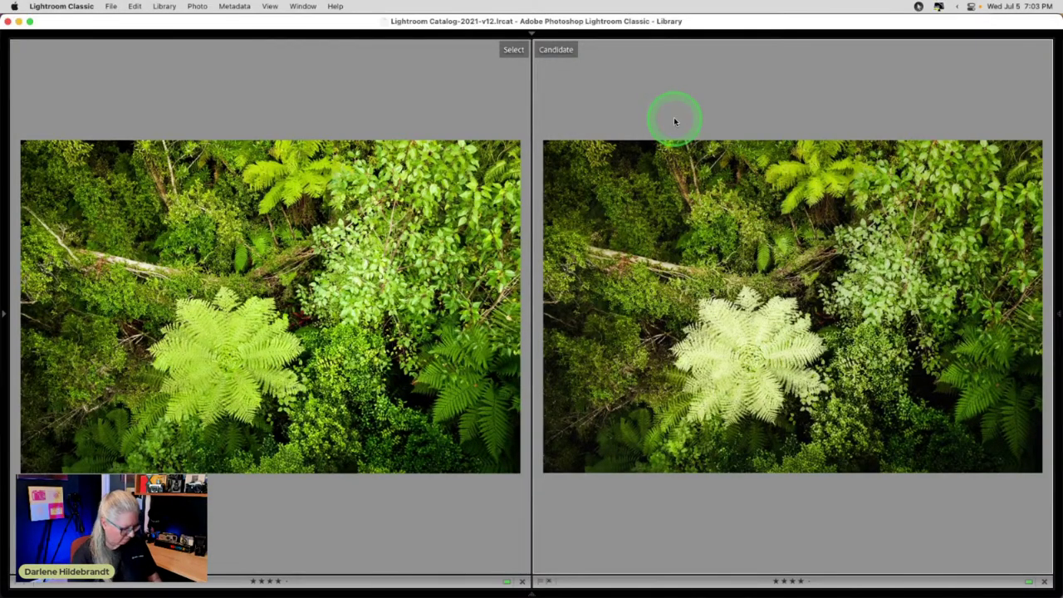
key("g")
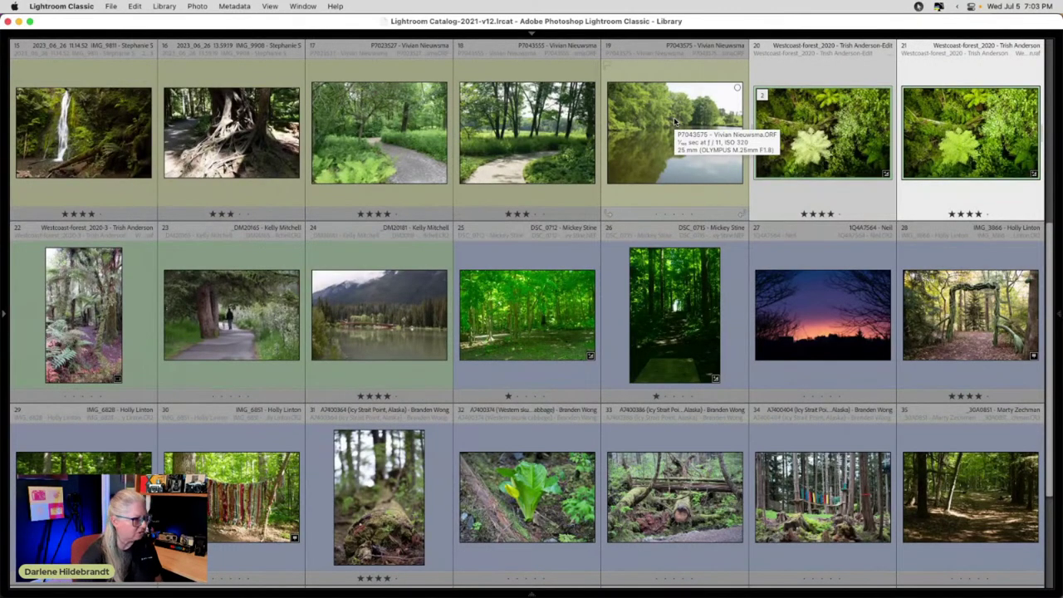
Scroll the grid and open the mossy log photo full-size
scroll(674, 122, "down", 4)
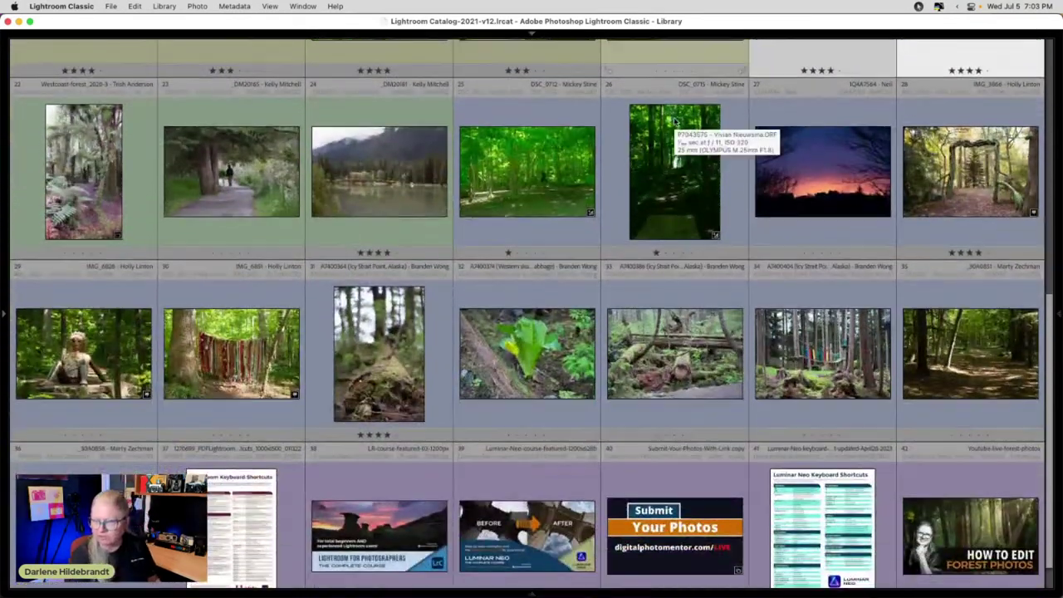
scroll(674, 118, "down", 1)
left_click(659, 288)
left_click(423, 337)
double_click(382, 327)
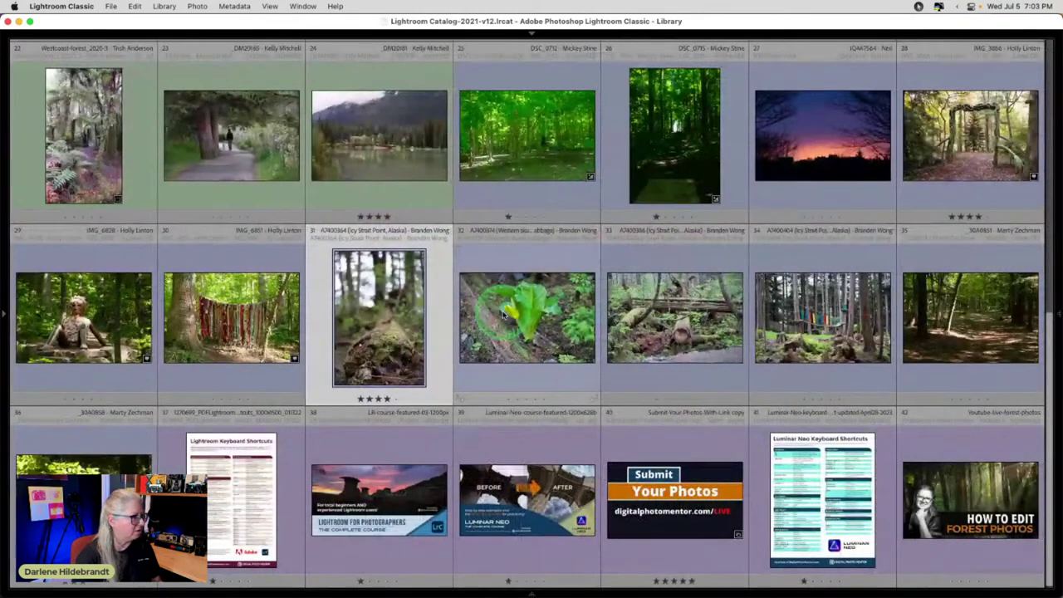
left_click(673, 309)
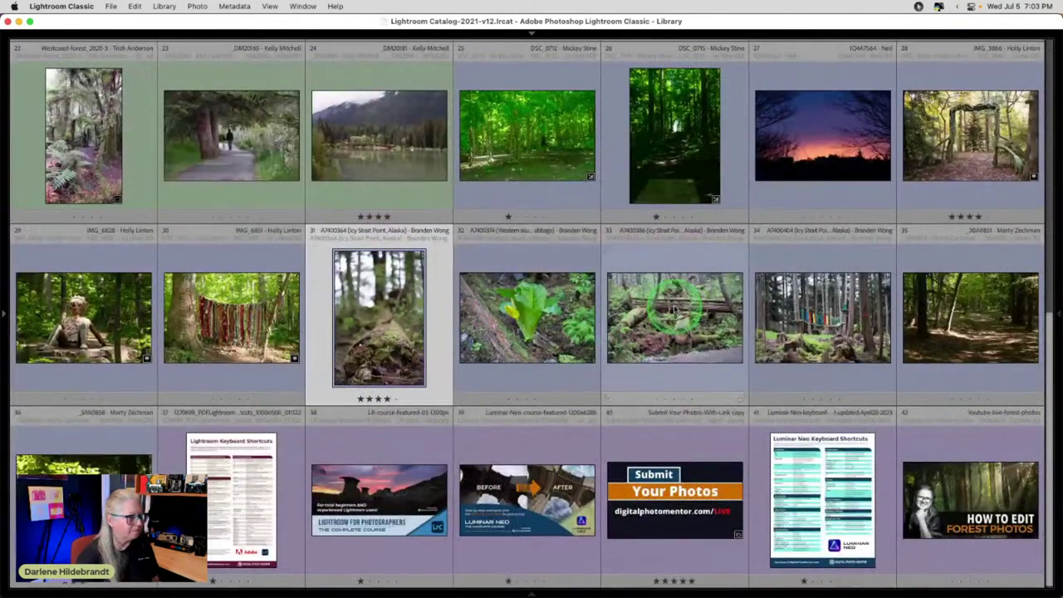
Preview the vine archway and troll sculpture photos full-size, then return to the grid
double_click(944, 136)
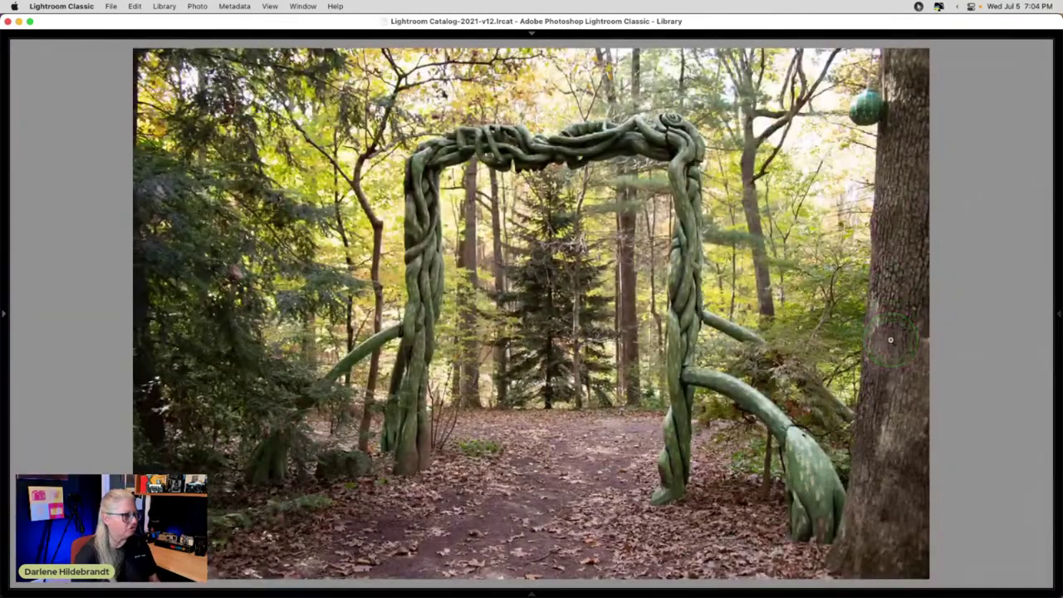
key("Right")
key("Right")
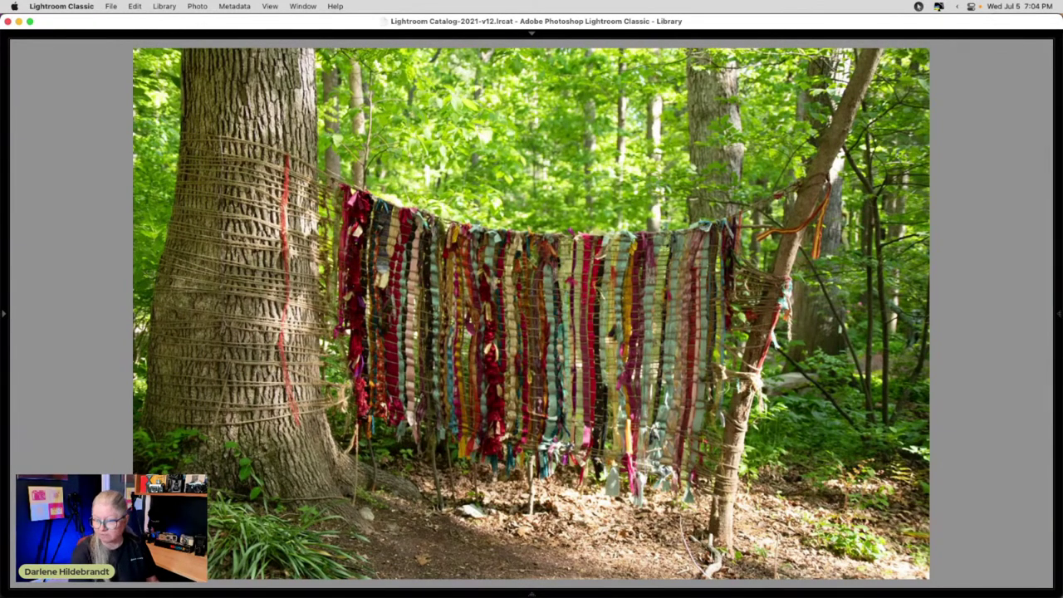
key("Right")
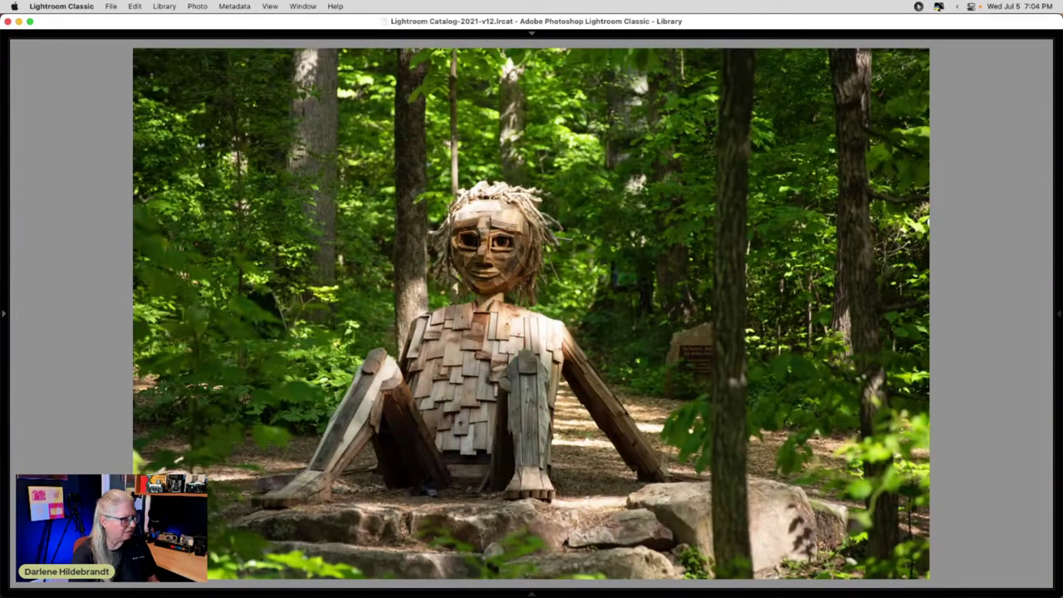
key("Right")
key("Left")
key("Right")
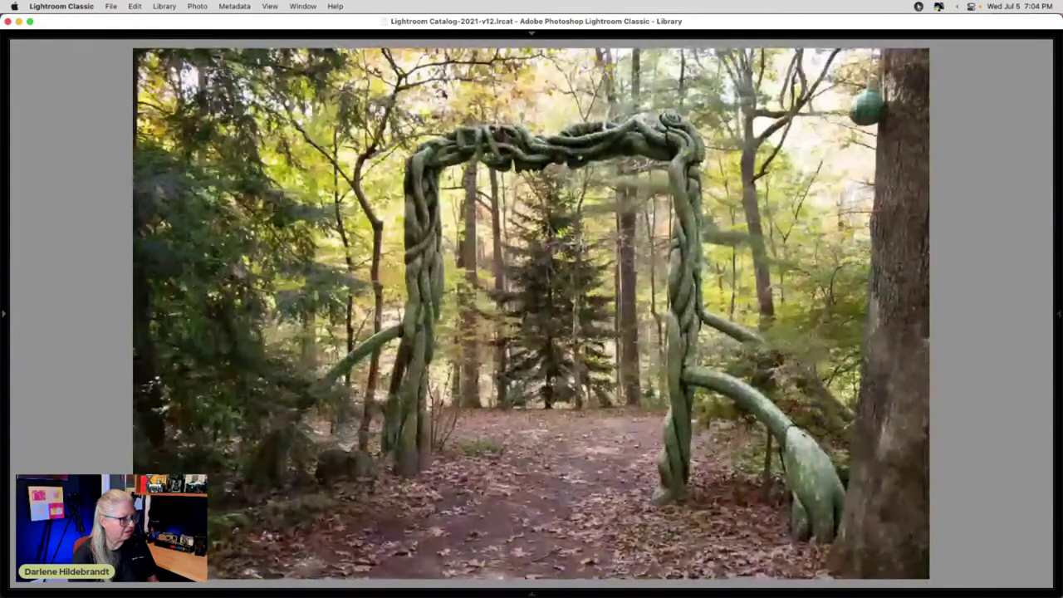
key("g")
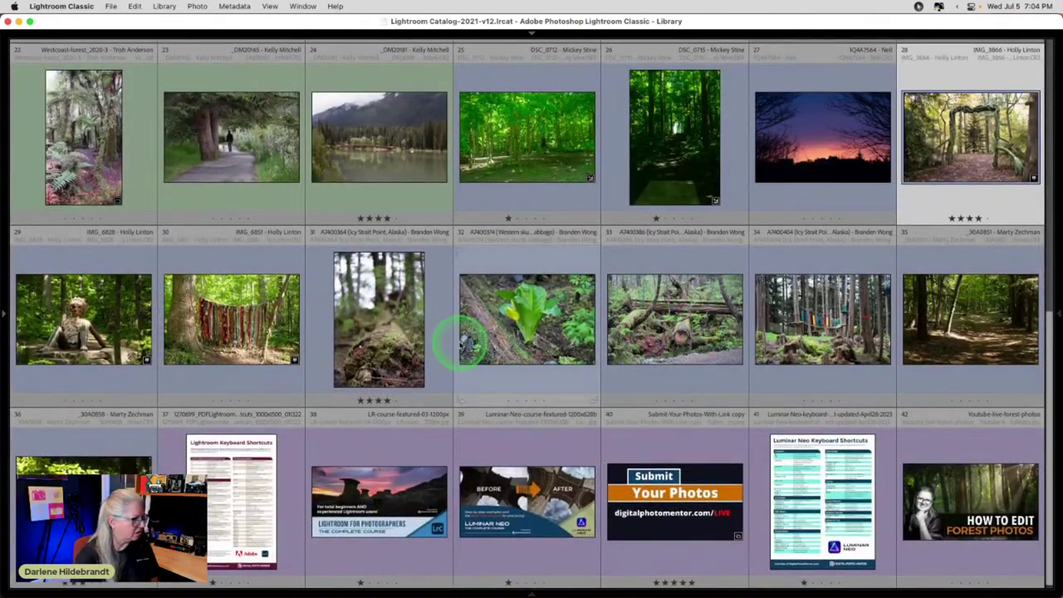
Preview the forest leaves photo full-size, then switch over to Photoshop
scroll(477, 336, "down", 1)
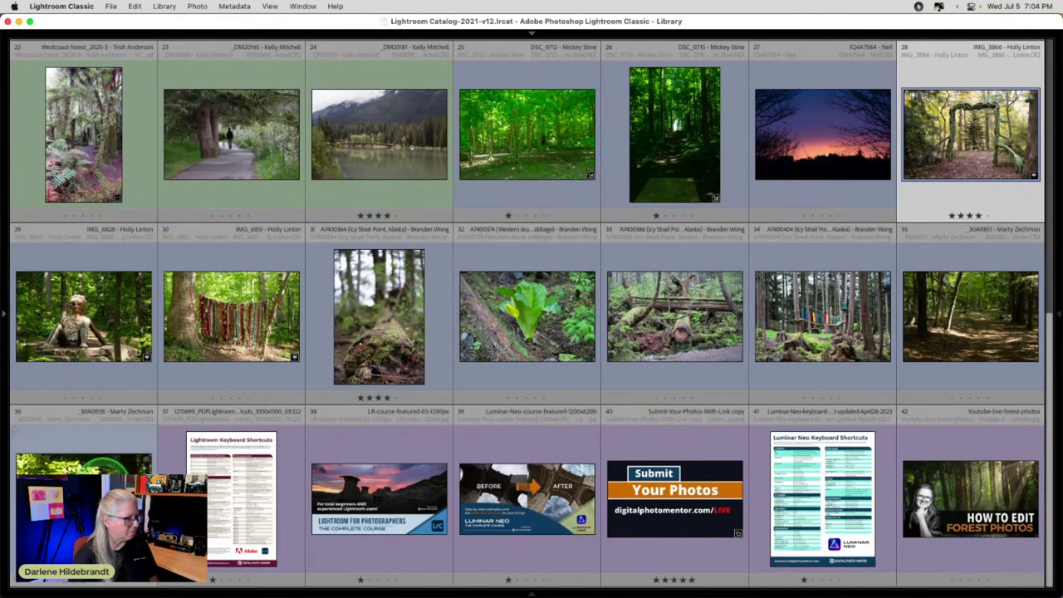
double_click(100, 468)
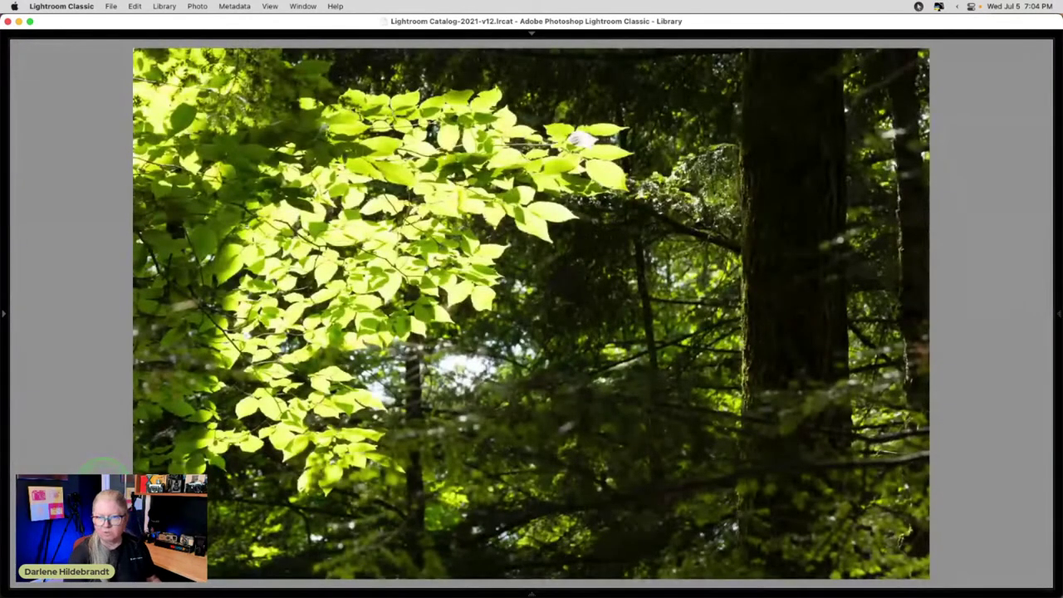
double_click(222, 440)
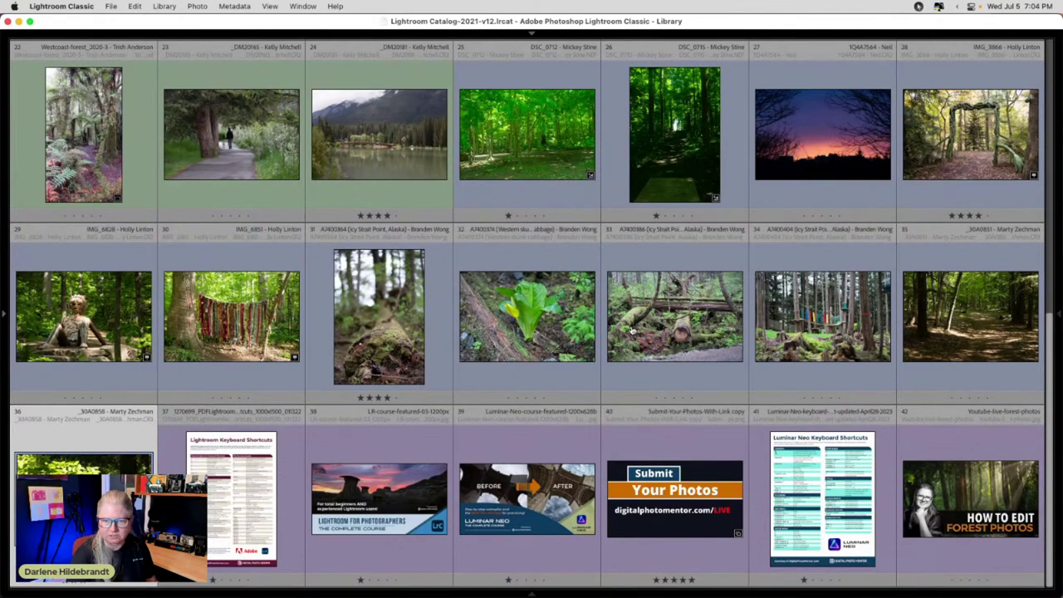
key("super+e")
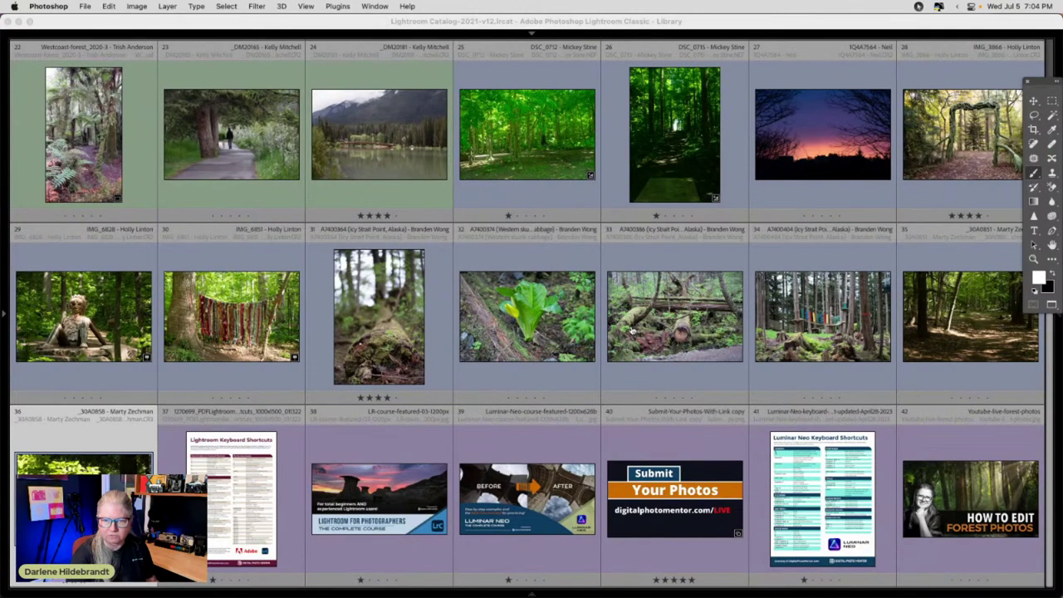
Open the vine archway photo in Luminar Neo and set its Develop camera profile to Camera Landscape
key("super+Tab")
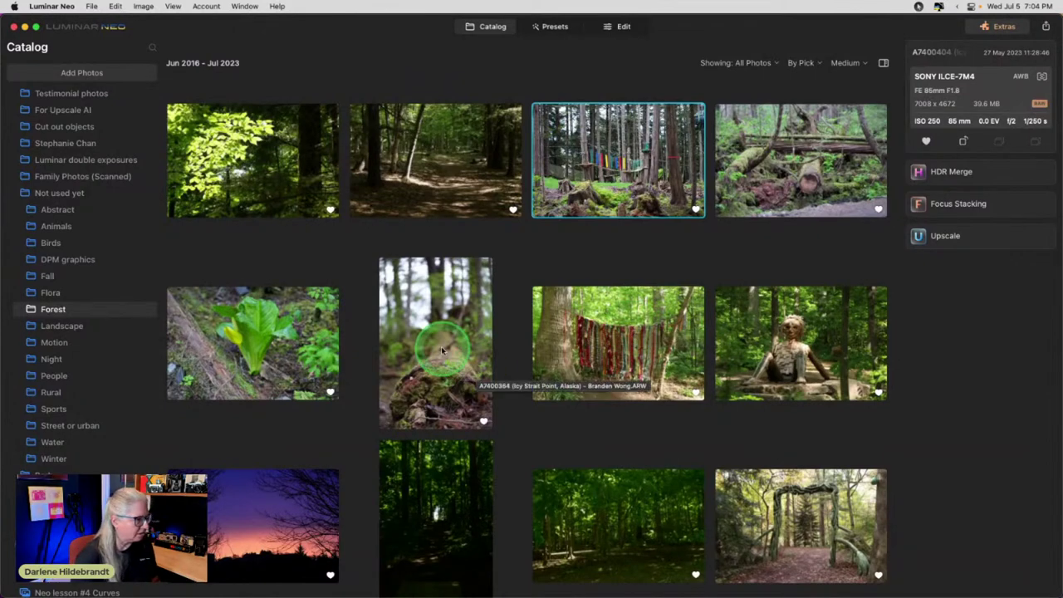
left_click(715, 518)
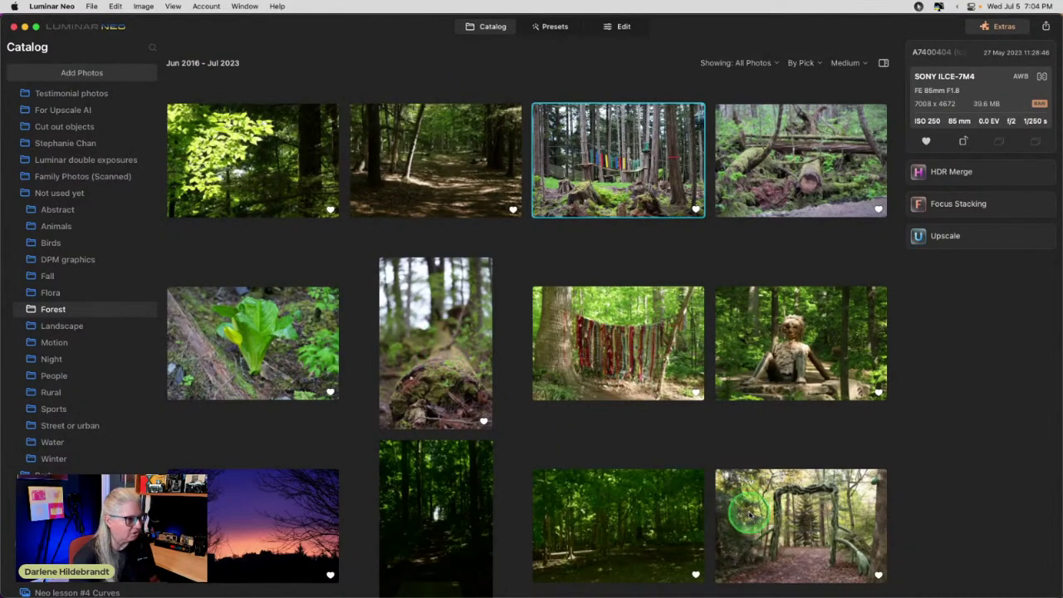
left_click(614, 26)
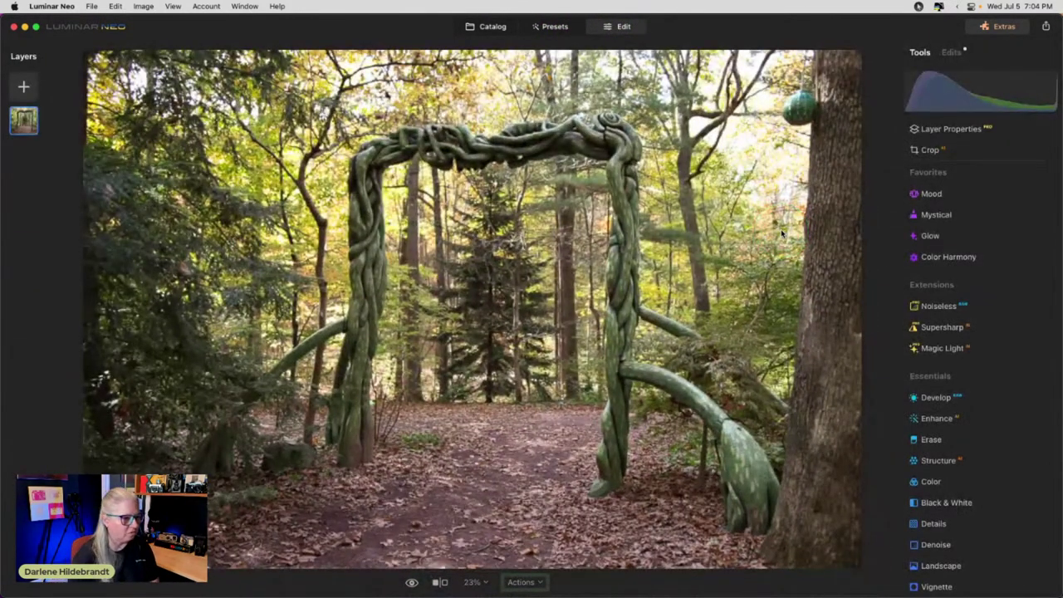
left_click(937, 399)
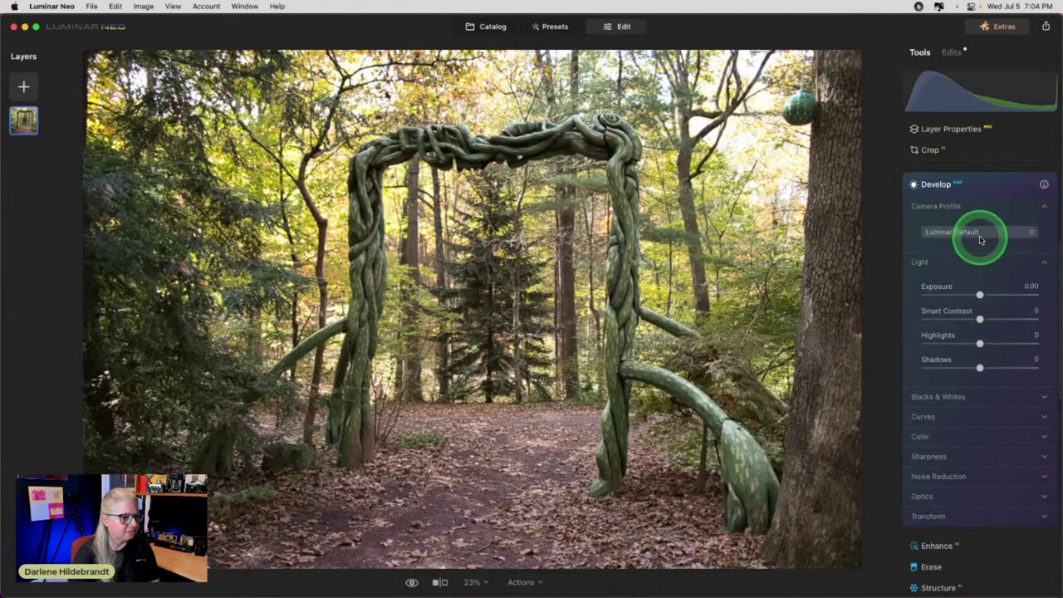
left_click(980, 238)
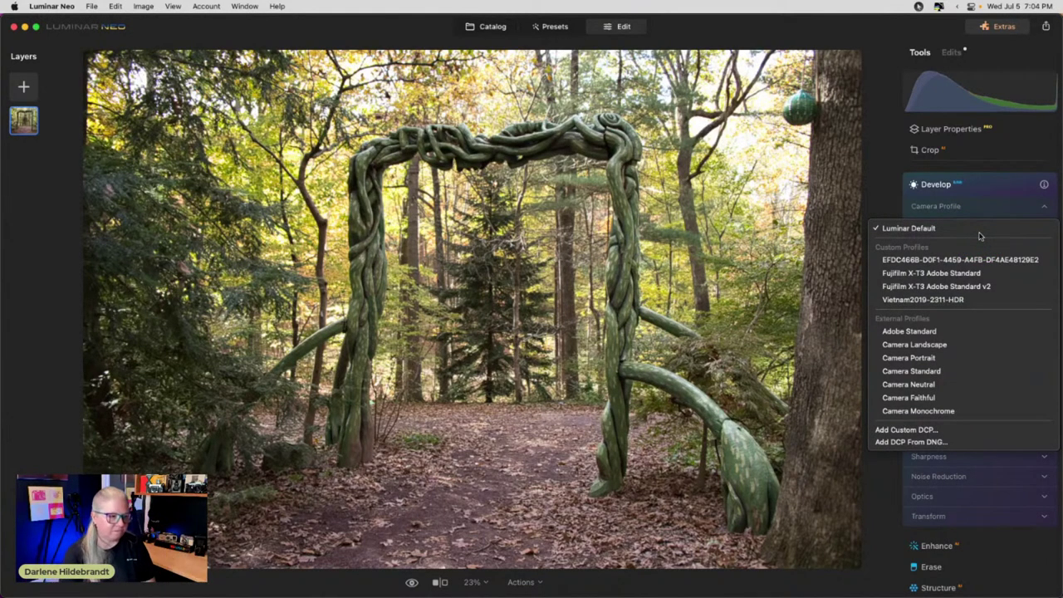
left_click(978, 237)
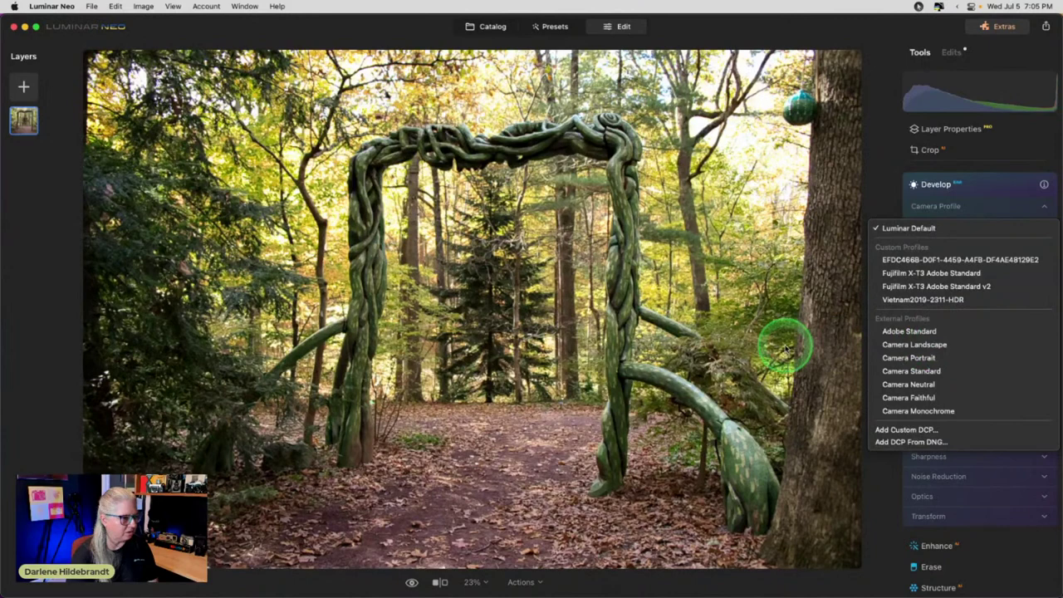
left_click(916, 344)
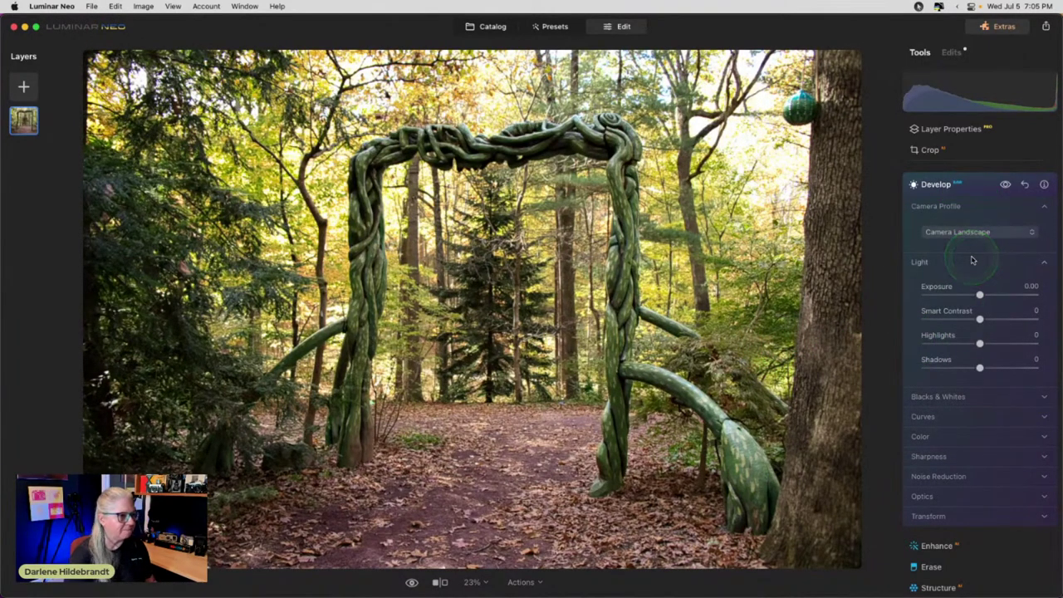
scroll(971, 253, "up", 1)
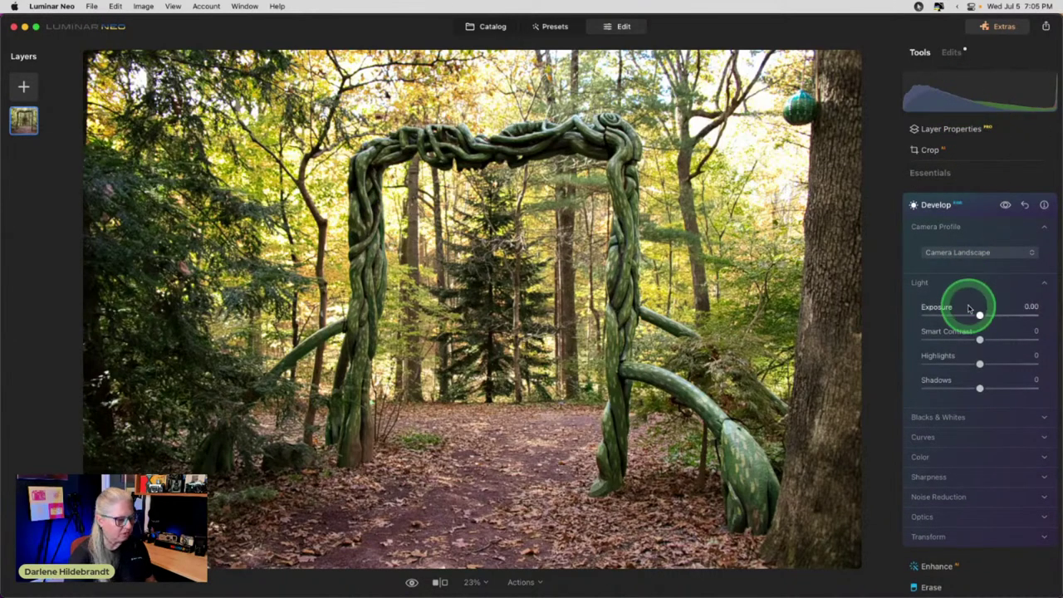
Check clipping and raise Exposure to about 0.62, resetting Highlights to zero
key("/")
key("/")
key("/")
key("/")
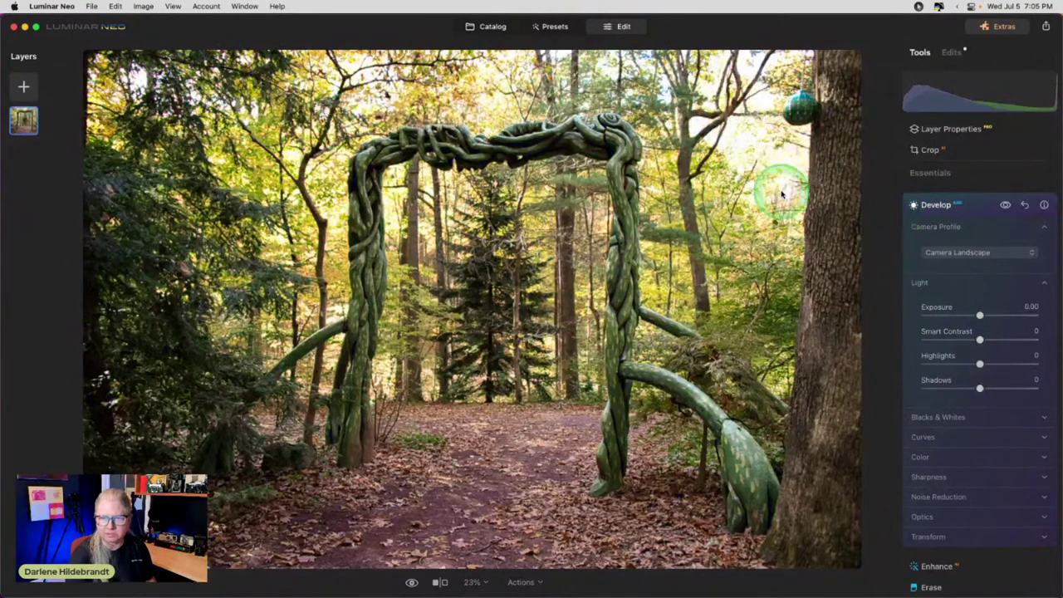
left_click_drag(979, 364, 892, 363)
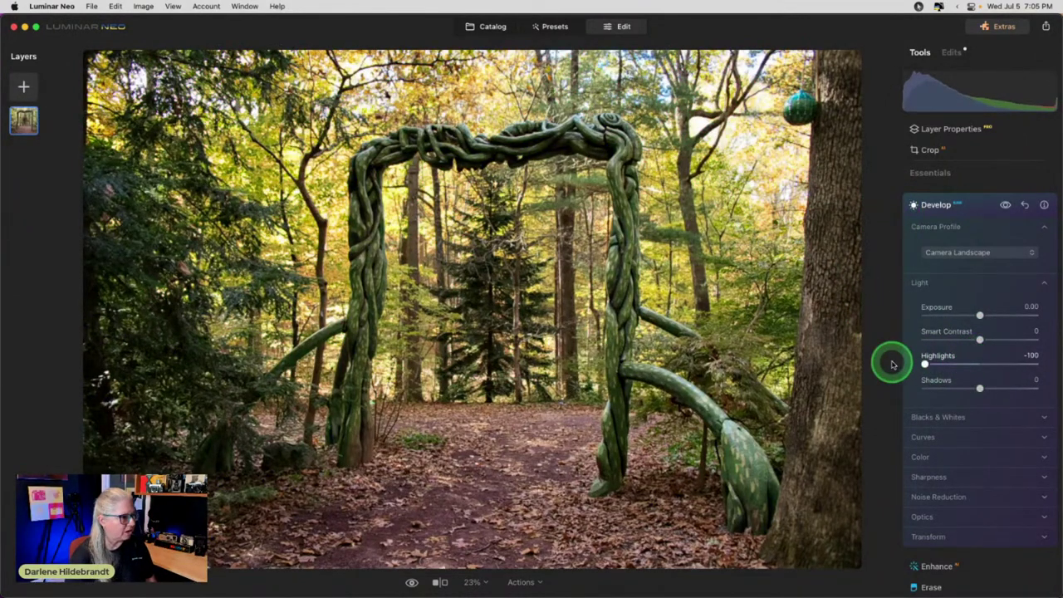
key("/")
key("/")
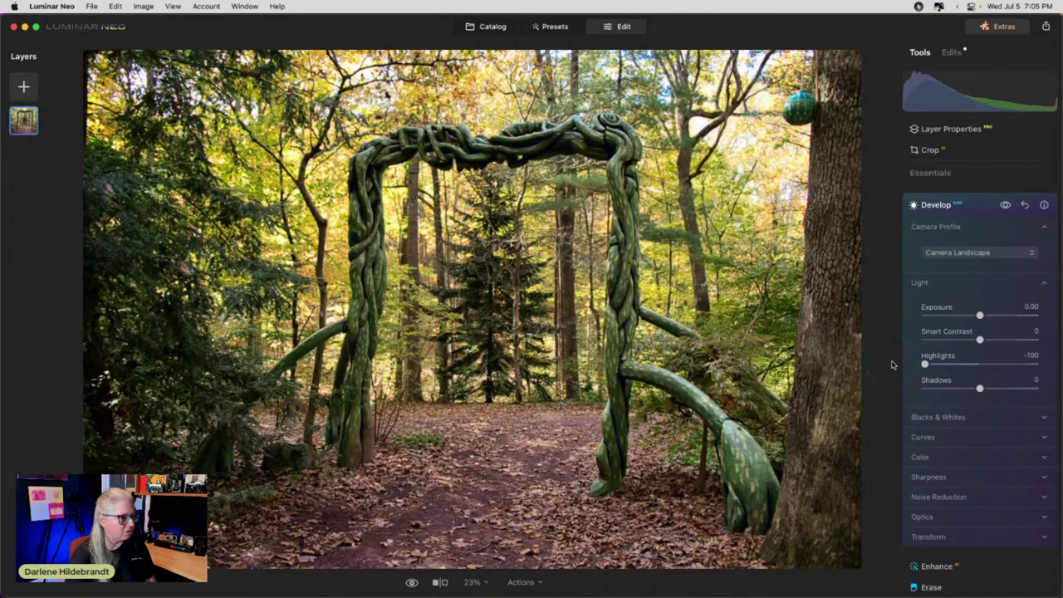
key("/")
key("/")
left_click_drag(977, 309, 986, 316)
left_click_drag(925, 363, 965, 364)
double_click(965, 364)
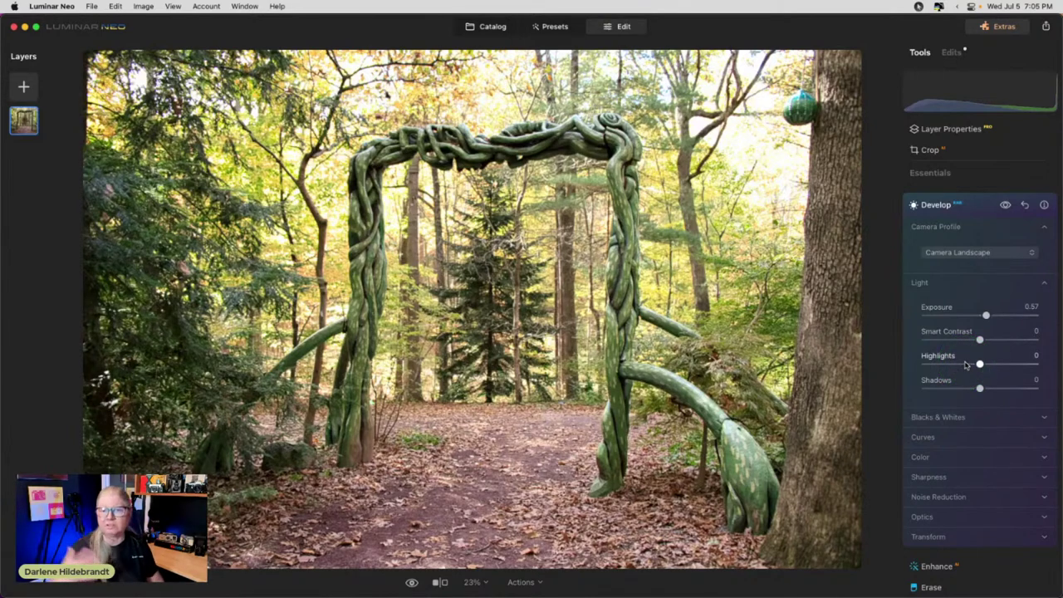
left_click(950, 357)
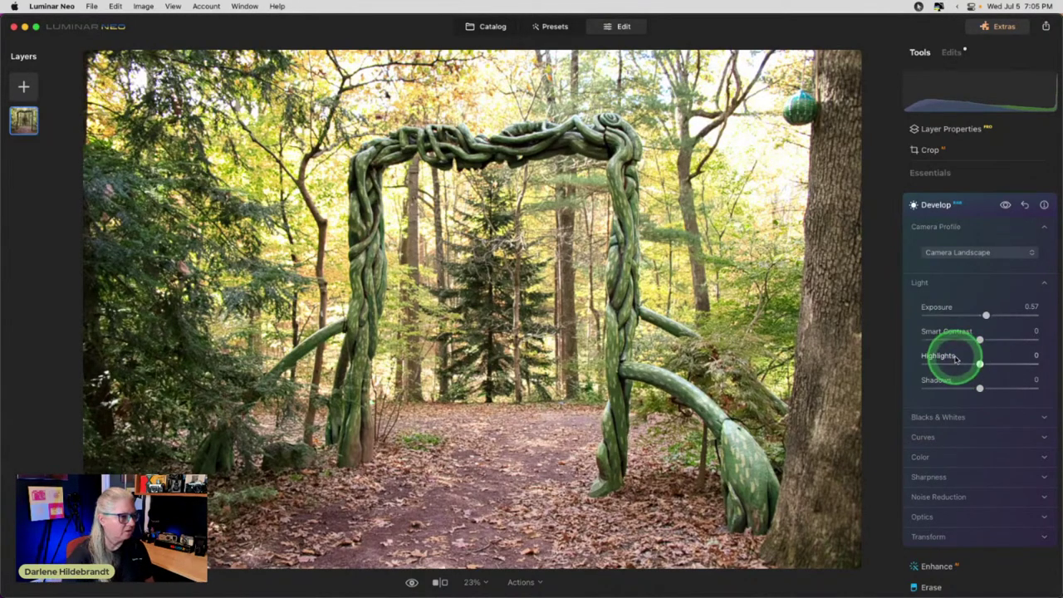
left_click_drag(986, 315, 986, 315)
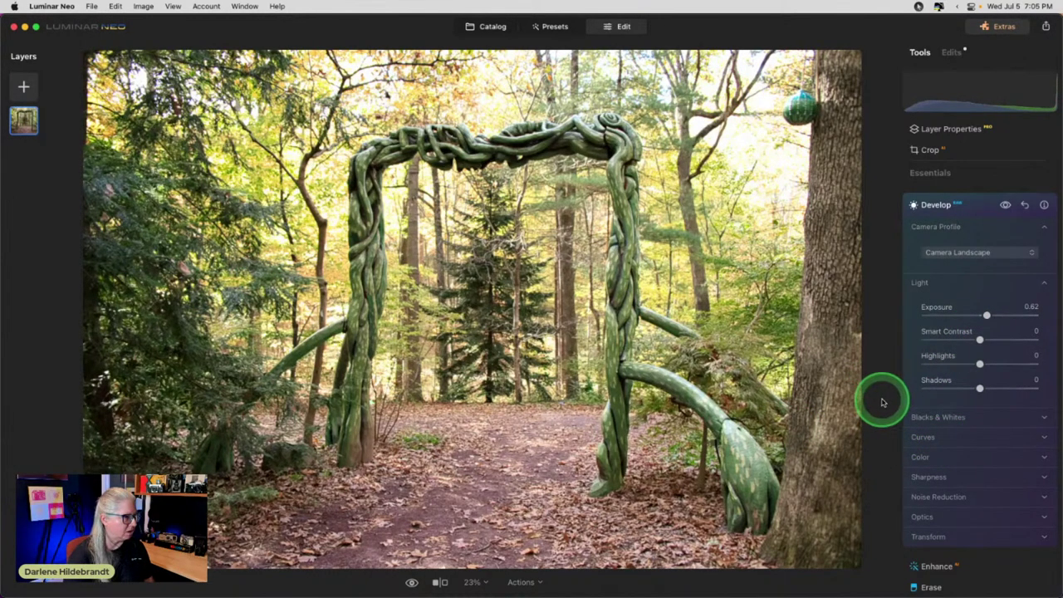
Deepen Blacks to -54, pull Highlights to -30 and lift Shadows to 11
left_click(957, 417)
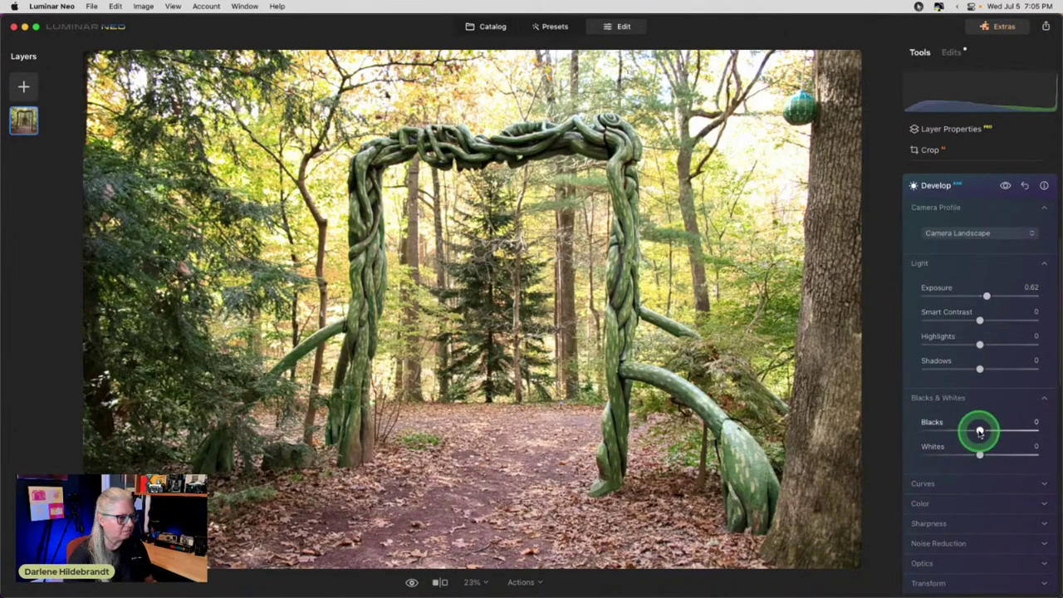
key("j")
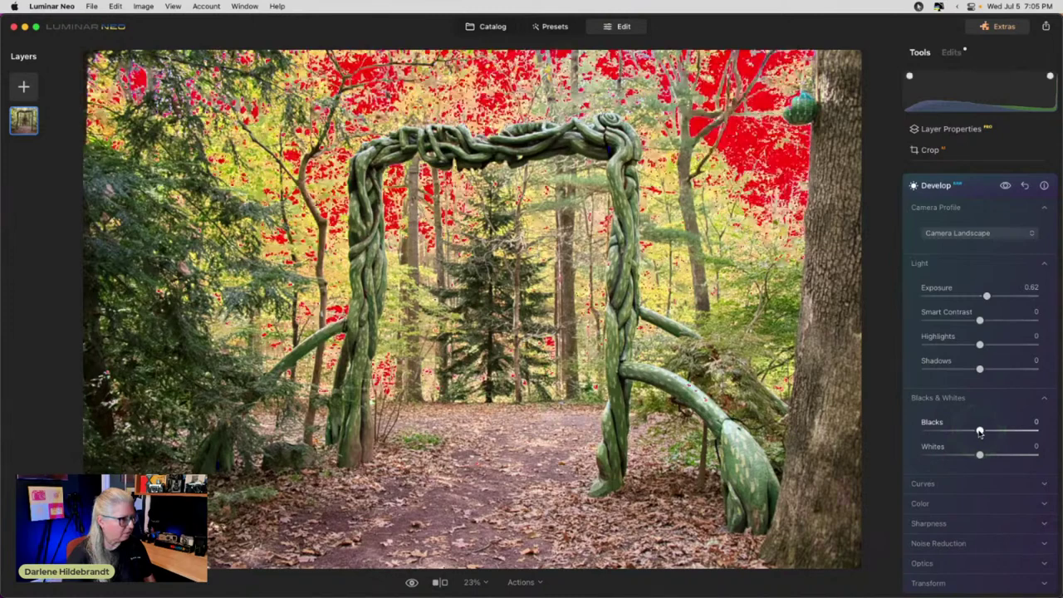
left_click_drag(980, 431, 949, 429)
left_click_drag(980, 344, 987, 366)
left_click(987, 359)
scroll(987, 365, "down", 5)
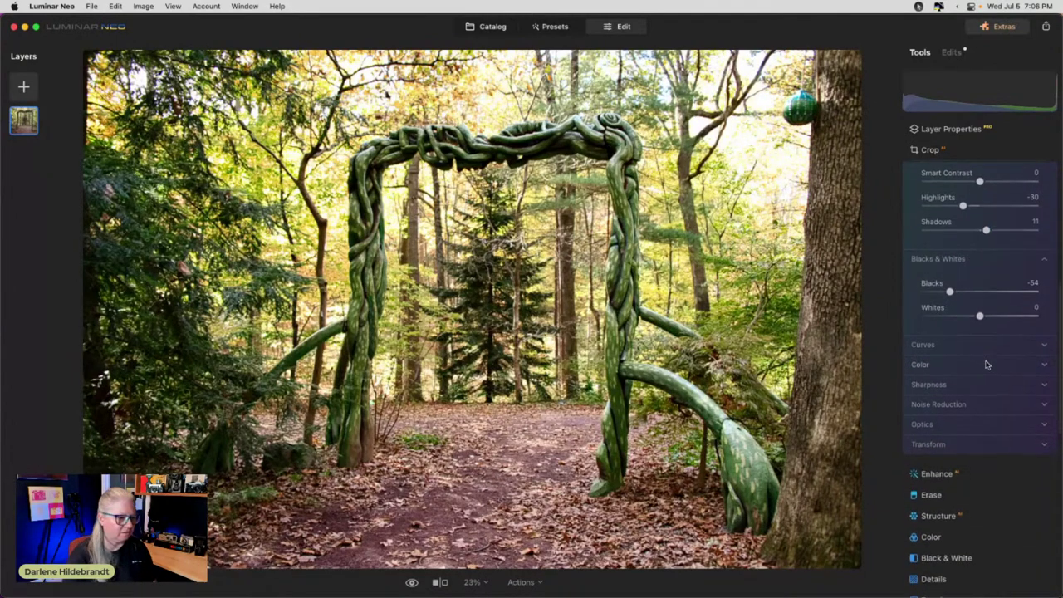
Enable Auto Fix Chromatic Aberrations and Auto Defringe in Optics, inspecting fringing at 100%
left_click(952, 363)
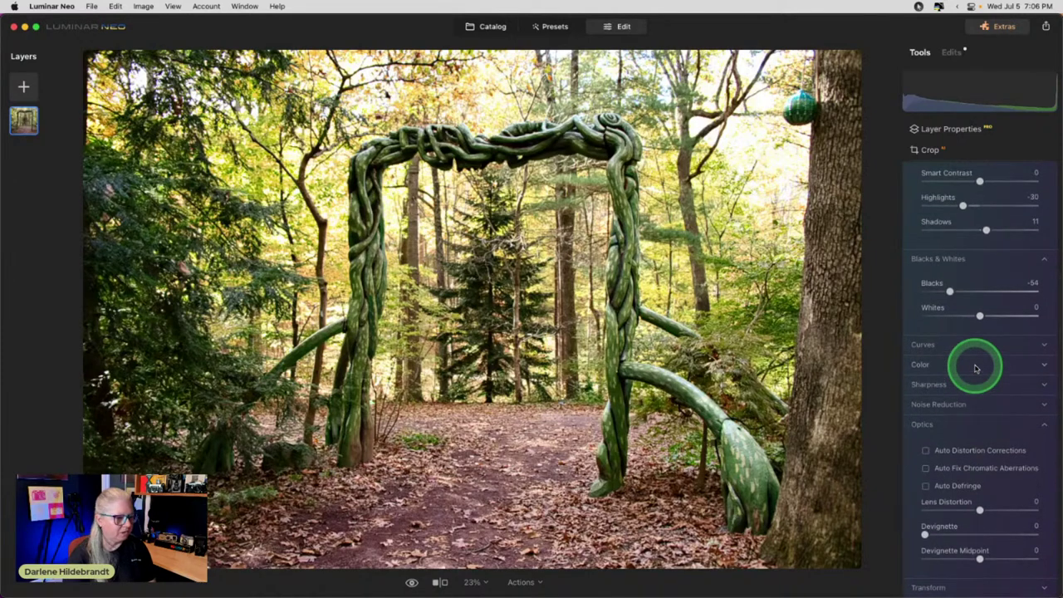
left_click(975, 455)
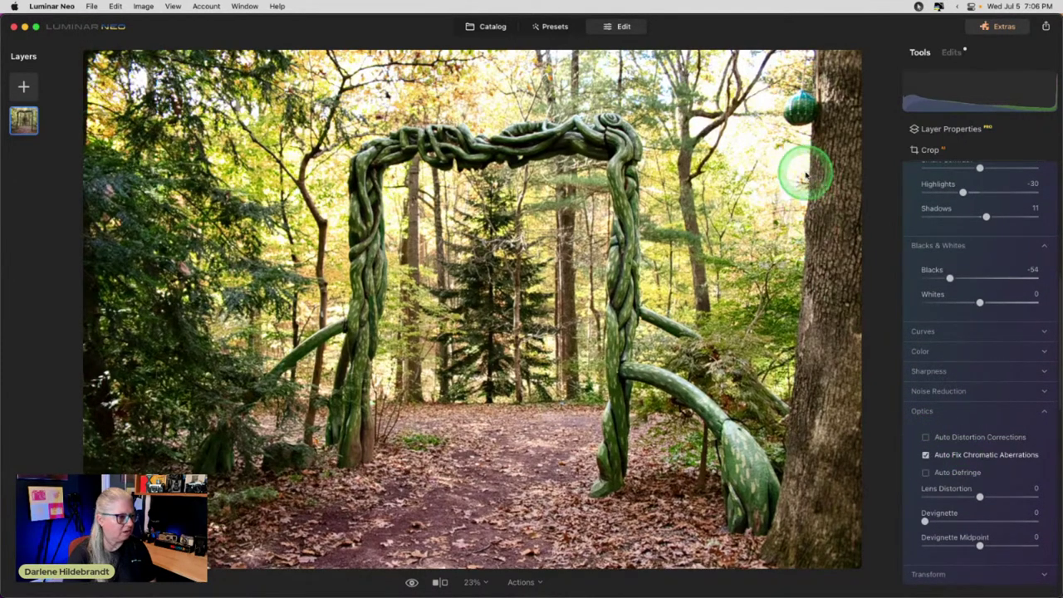
double_click(804, 185)
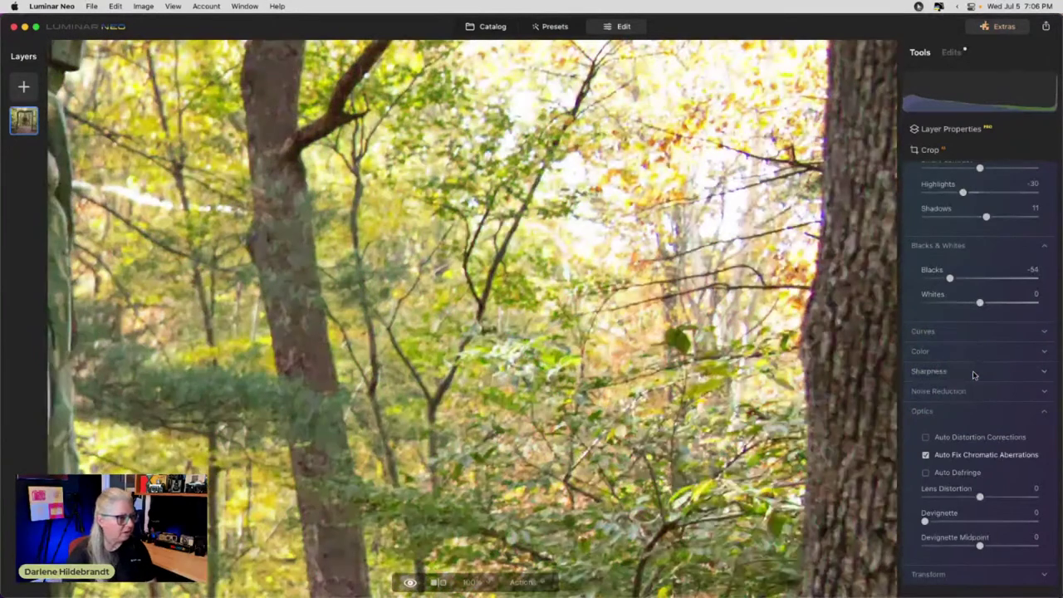
mouse_move(947, 392)
left_mouse_down()
mouse_move(909, 403)
mouse_move(830, 159)
mouse_move(795, 373)
left_mouse_up()
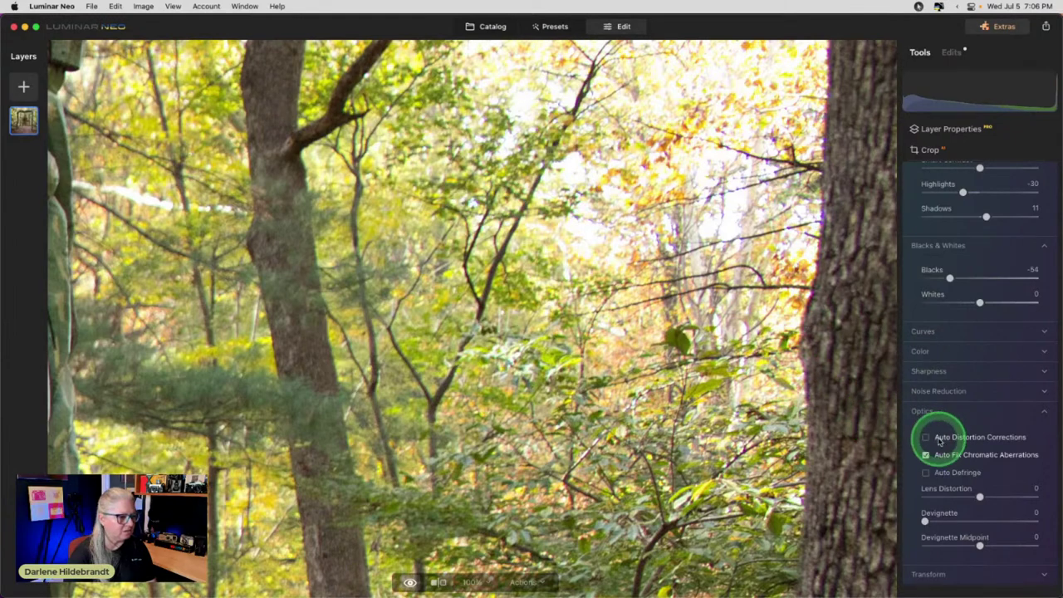
left_click(926, 472)
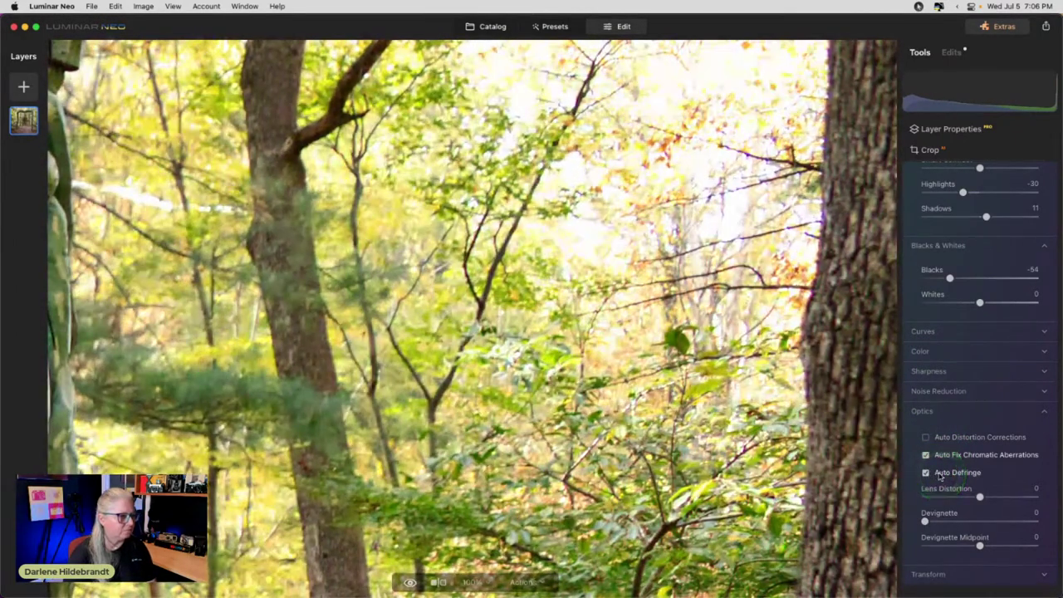
left_click(612, 317)
scroll(612, 319, "left", 10)
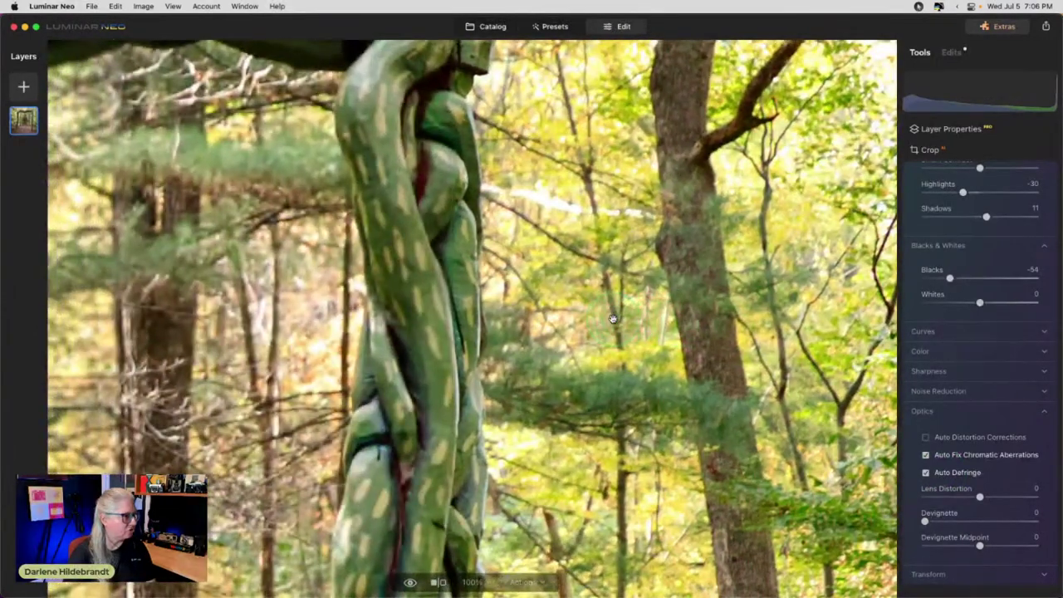
scroll(612, 319, "up", 10)
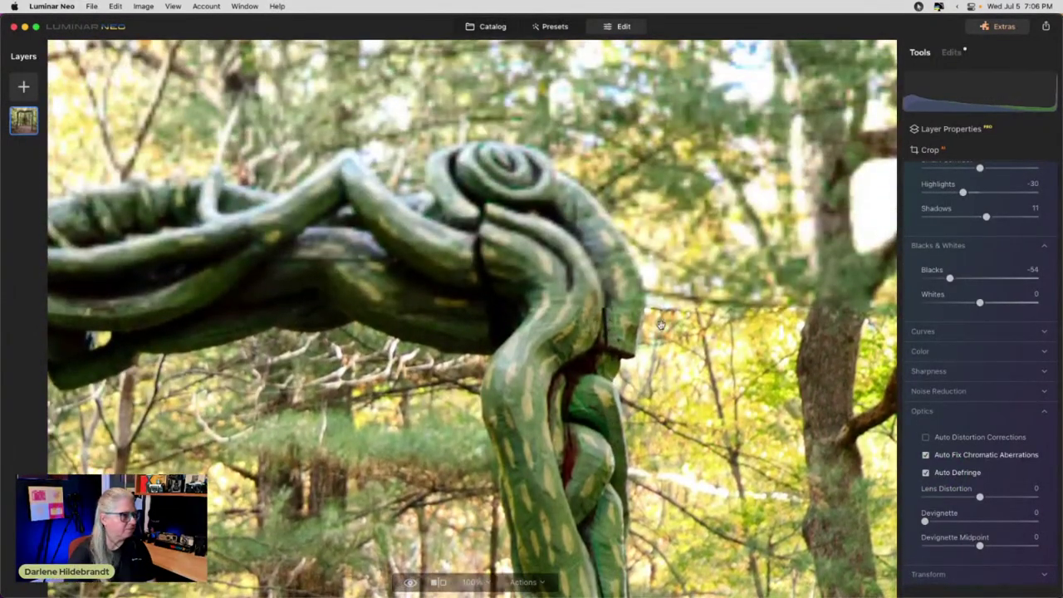
left_click(926, 414)
left_click(955, 438)
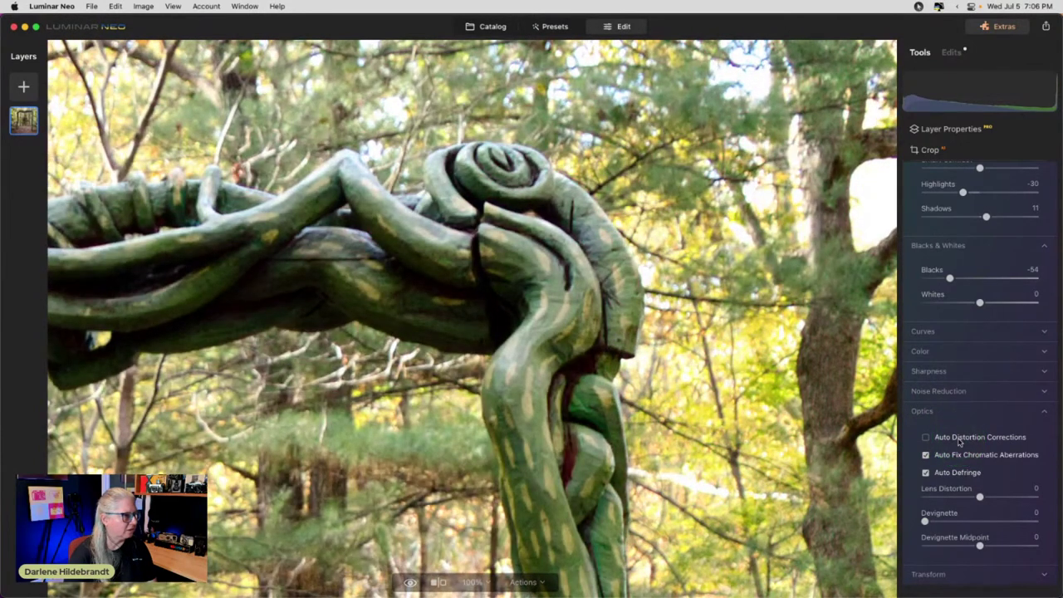
mouse_move(962, 439)
left_mouse_down()
mouse_move(1021, 427)
mouse_move(953, 402)
mouse_move(950, 387)
mouse_move(963, 412)
mouse_move(969, 372)
left_mouse_up()
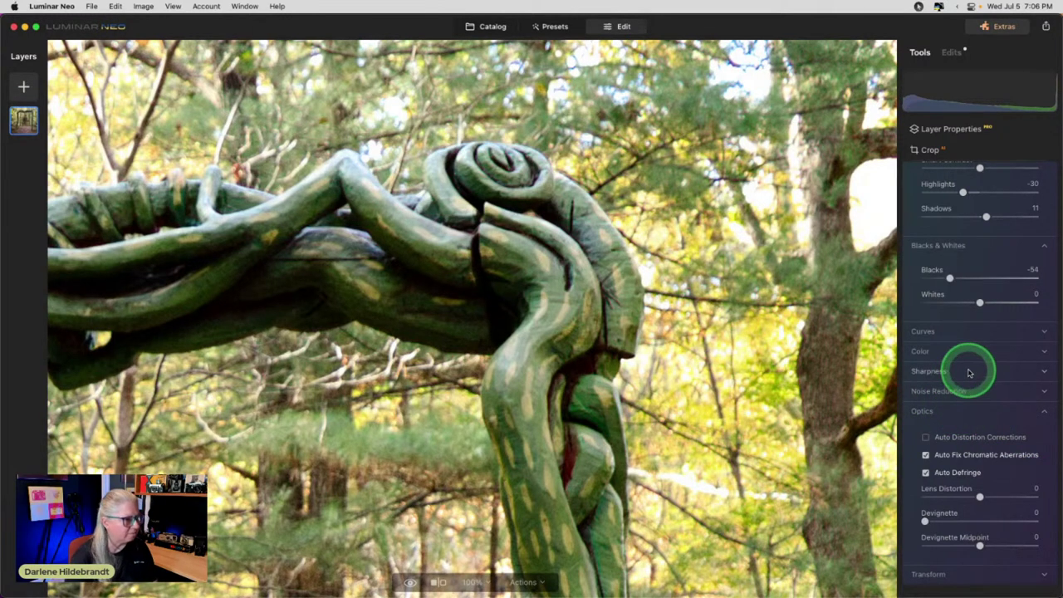
Set Sharpness to Sharpen 20 and Masking 63, then fit the photo back in view
left_click(969, 373)
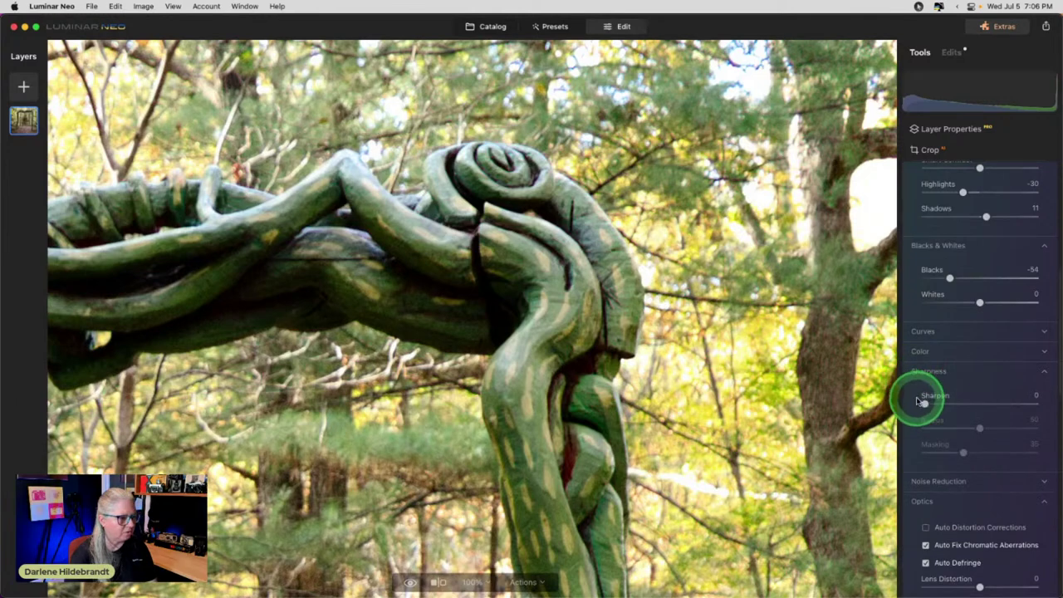
left_click_drag(932, 403, 949, 401)
left_click_drag(956, 450, 994, 452)
left_click(742, 363)
mouse_move(960, 362)
left_mouse_down()
mouse_move(929, 349)
mouse_move(942, 351)
left_mouse_up()
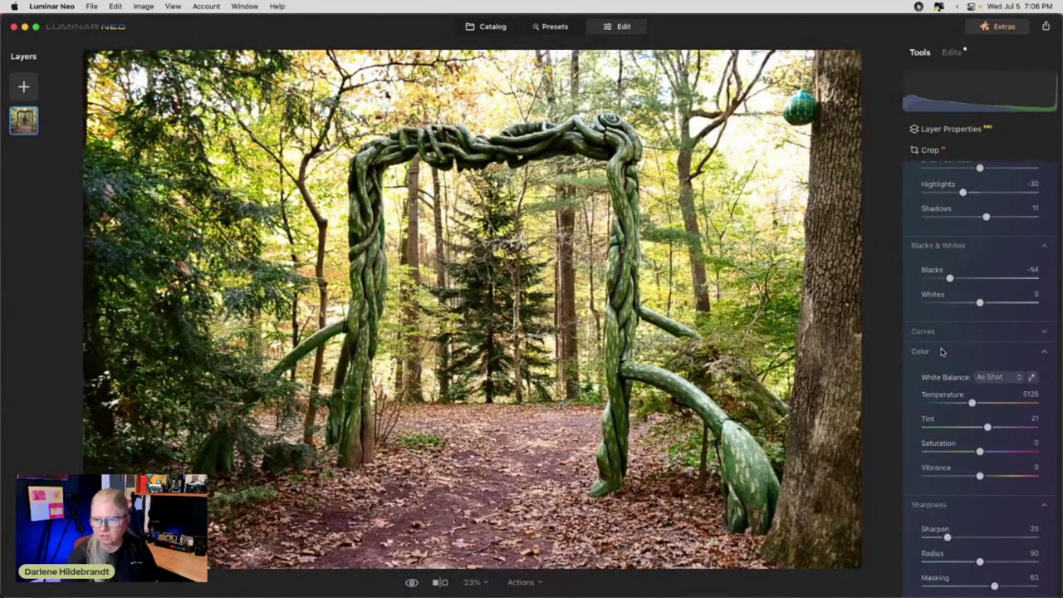
Try white balance presets, settle on Daylight (5500) with Tint 5, and compare with the original
left_click(992, 377)
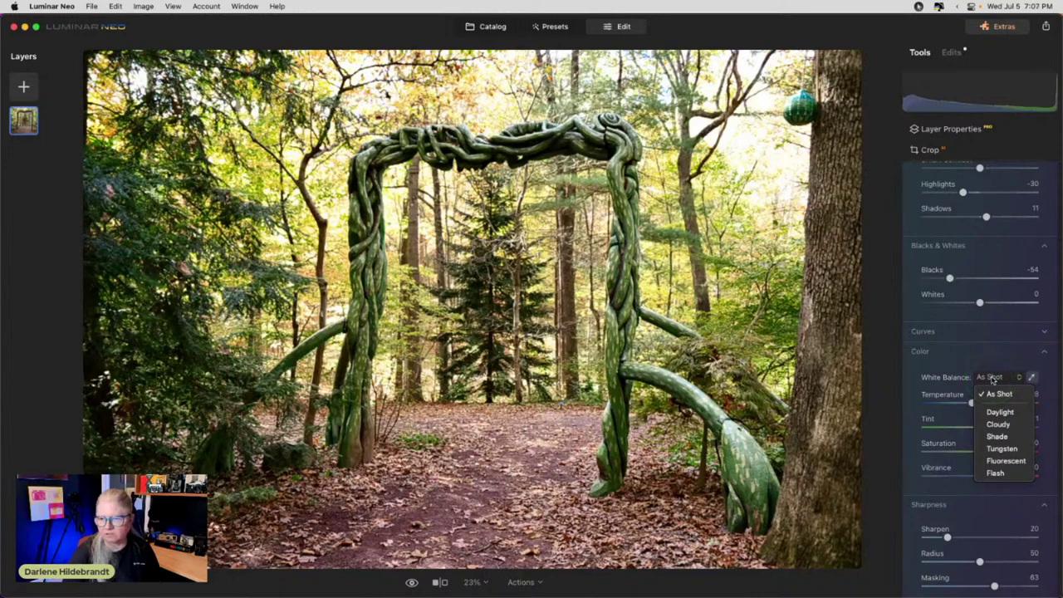
left_click_drag(994, 391, 958, 359)
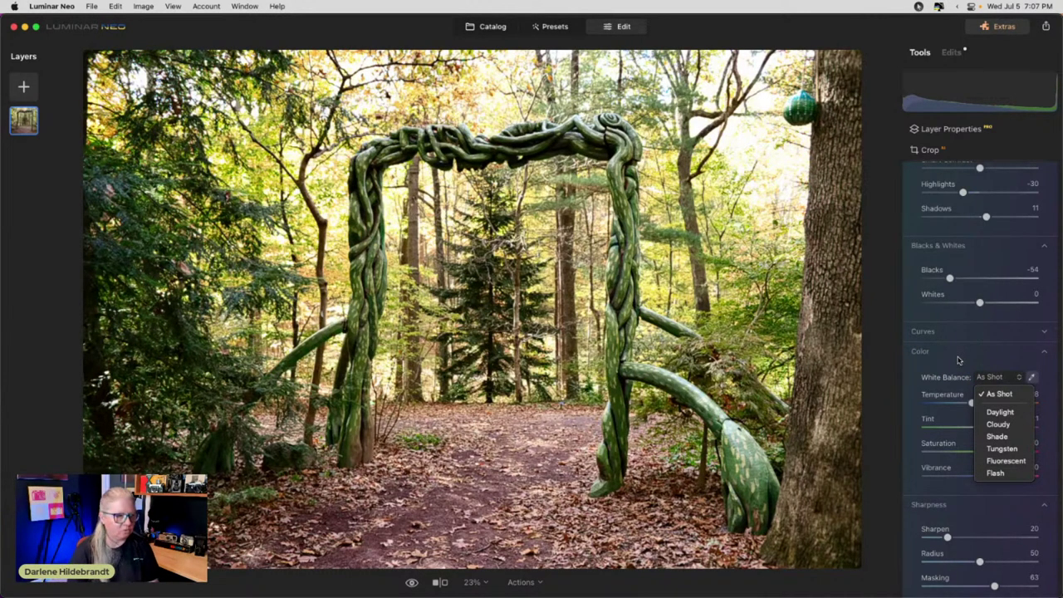
left_click_drag(952, 386, 1006, 470)
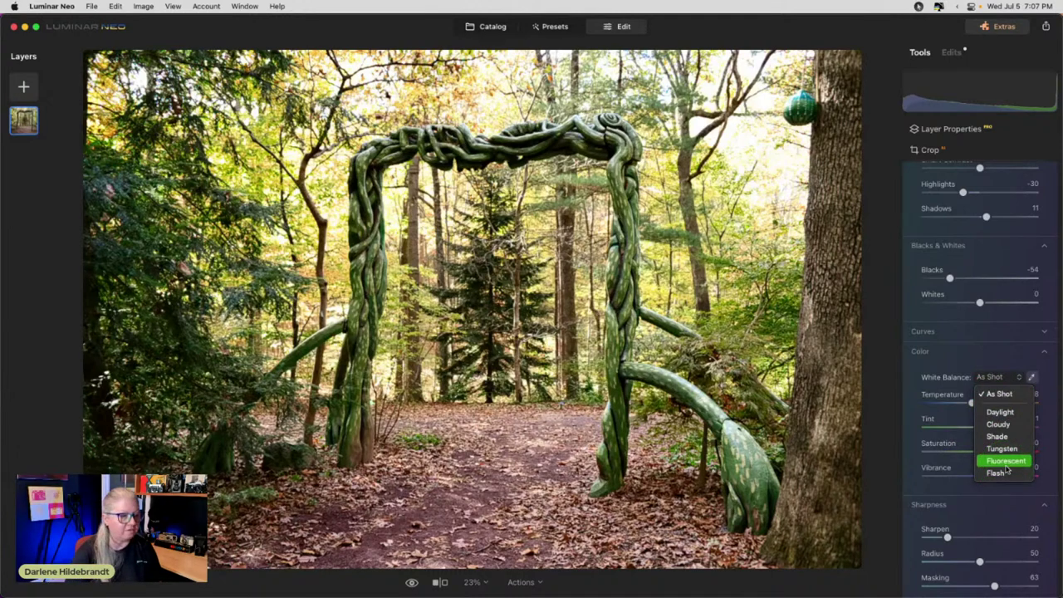
left_click_drag(968, 398, 959, 351)
left_click_drag(940, 427, 973, 397)
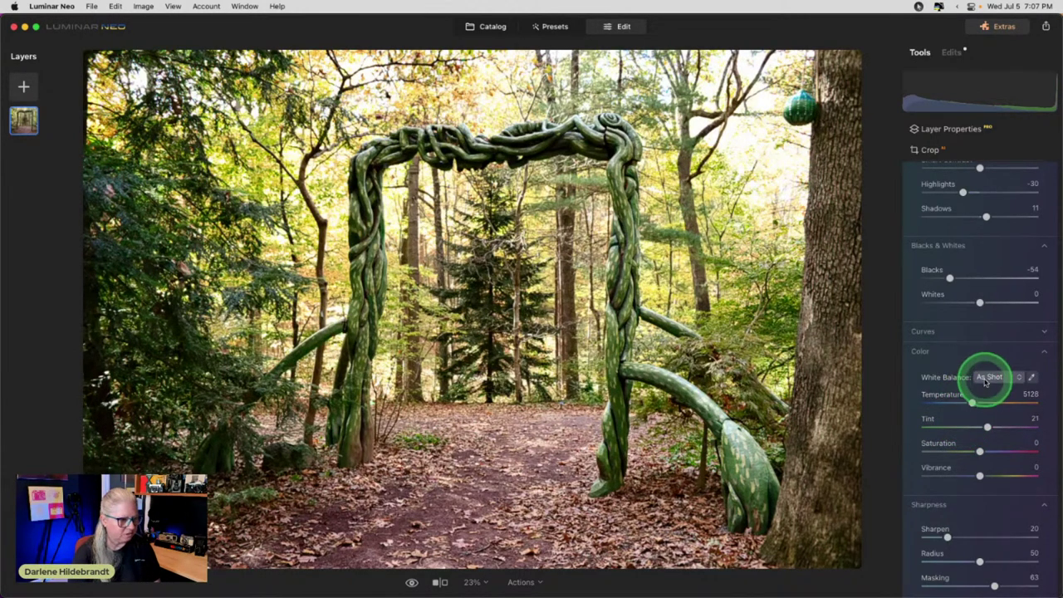
left_click(996, 413)
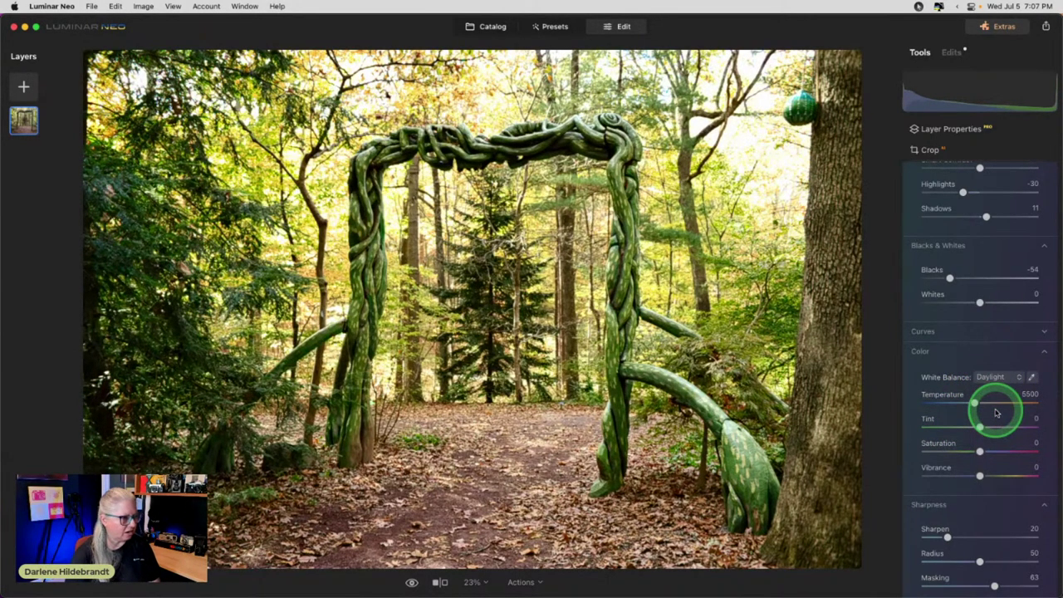
left_click(994, 377)
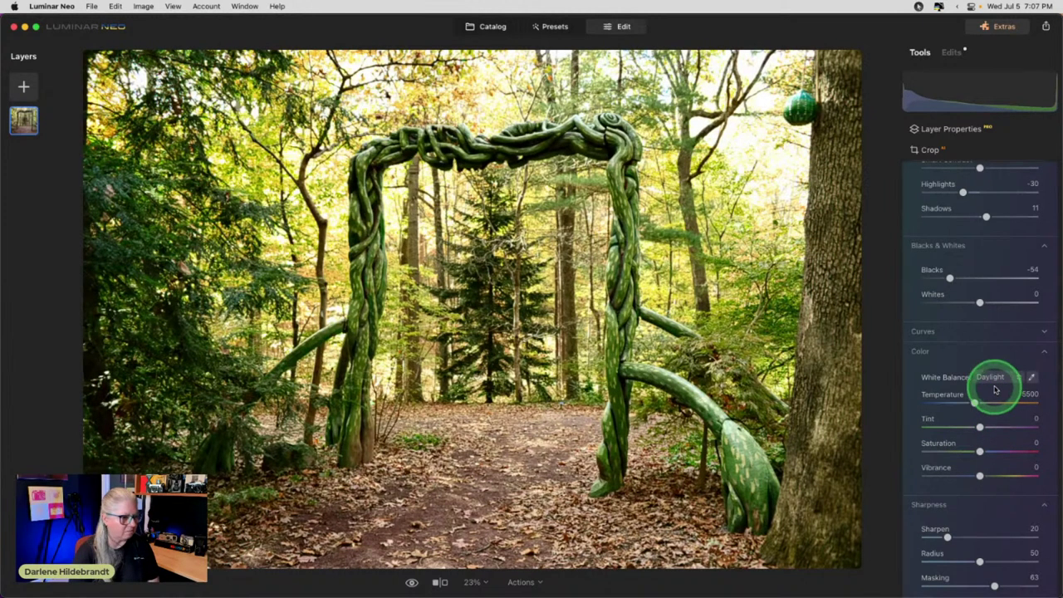
left_click(998, 425)
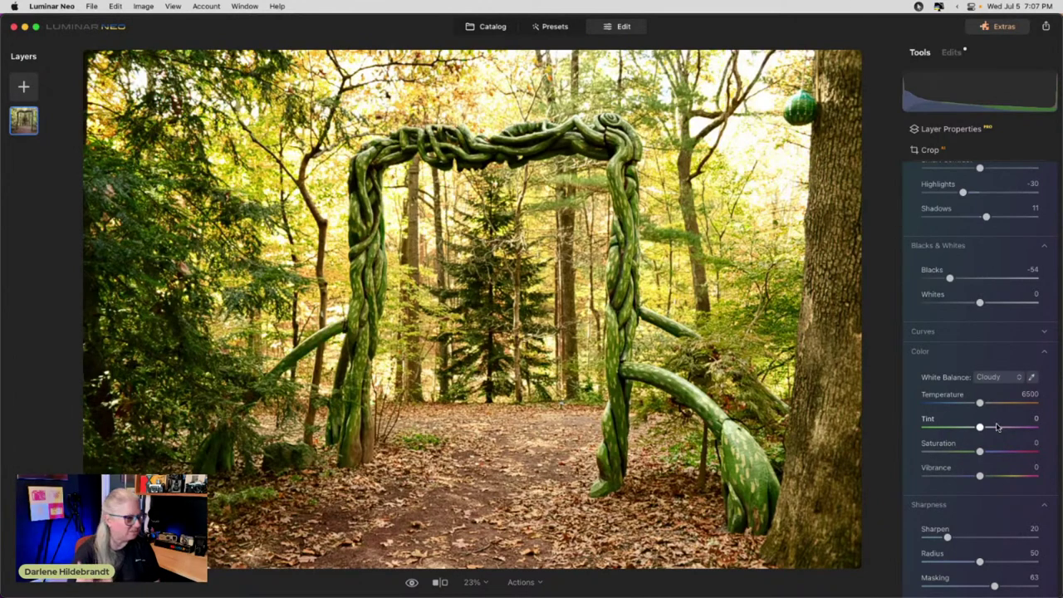
left_click(990, 378)
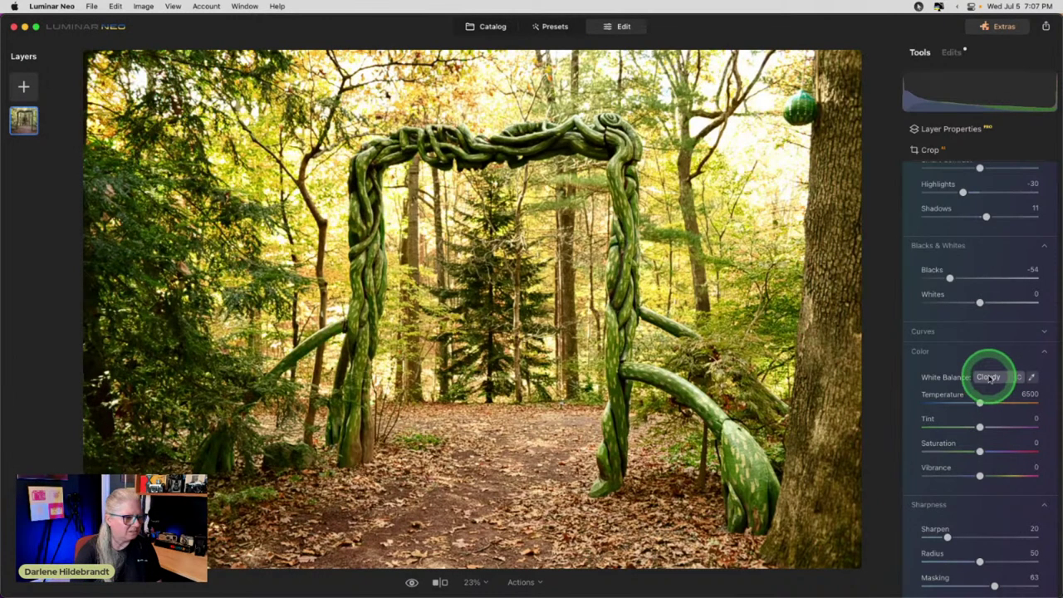
left_click(998, 412)
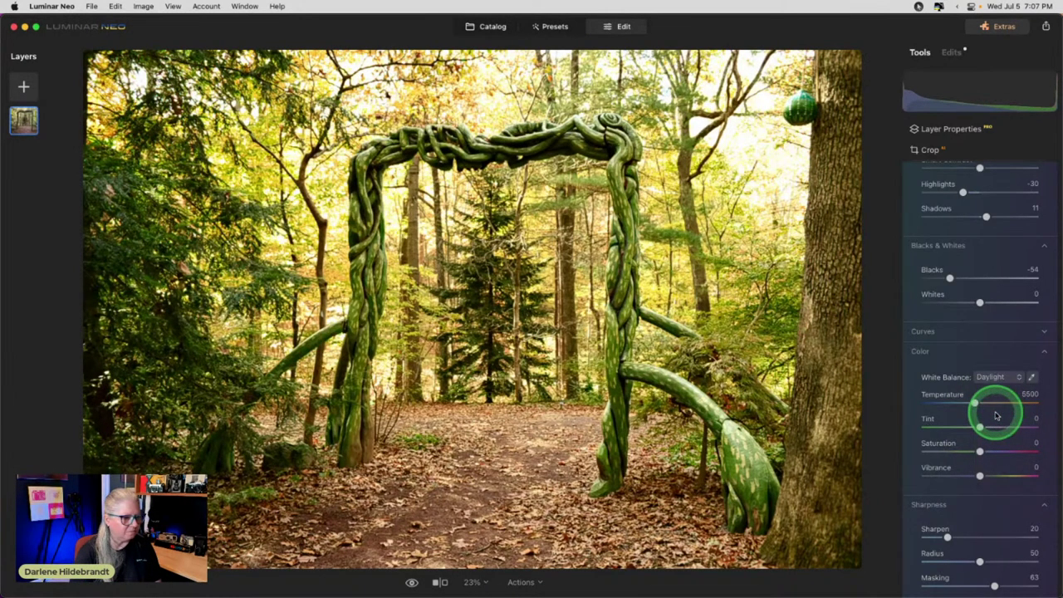
mouse_move(964, 427)
left_mouse_down()
mouse_move(989, 423)
mouse_move(980, 424)
left_mouse_up()
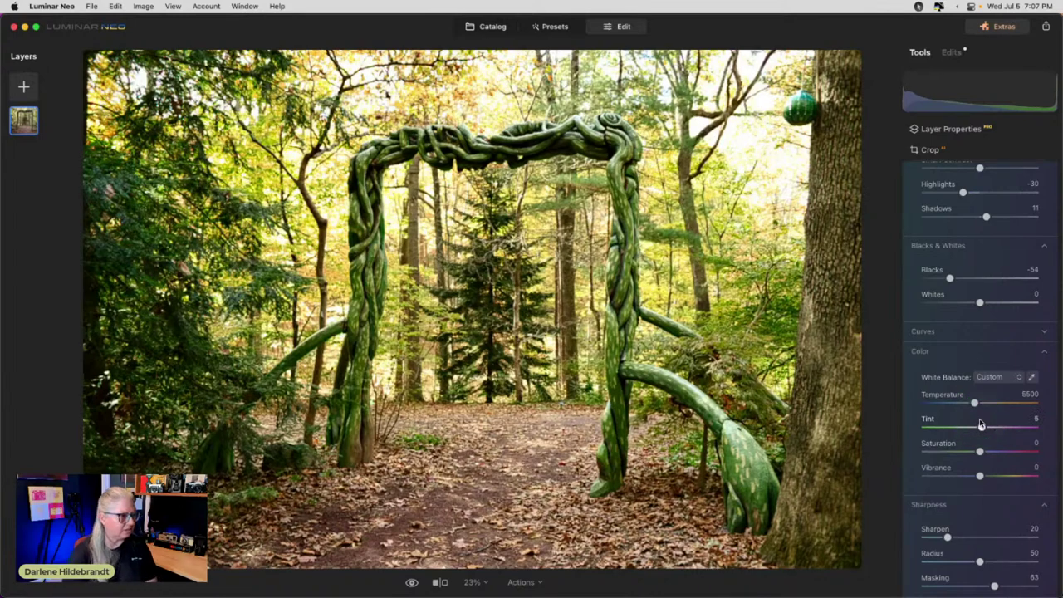
key("backslash")
key("backslash")
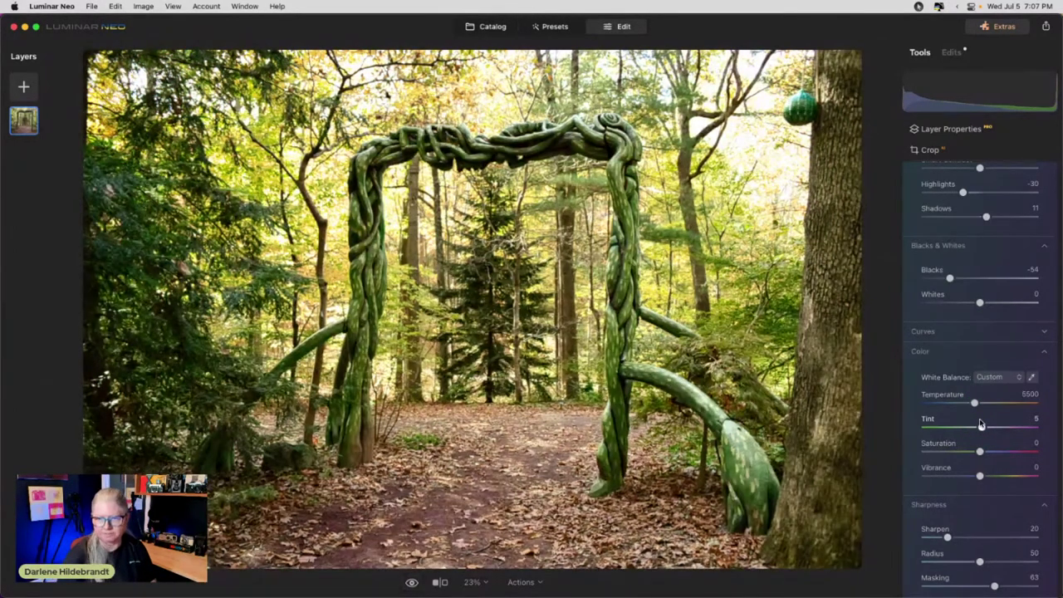
Lighten Blacks to -26 and collapse the Develop settings
left_click(947, 354)
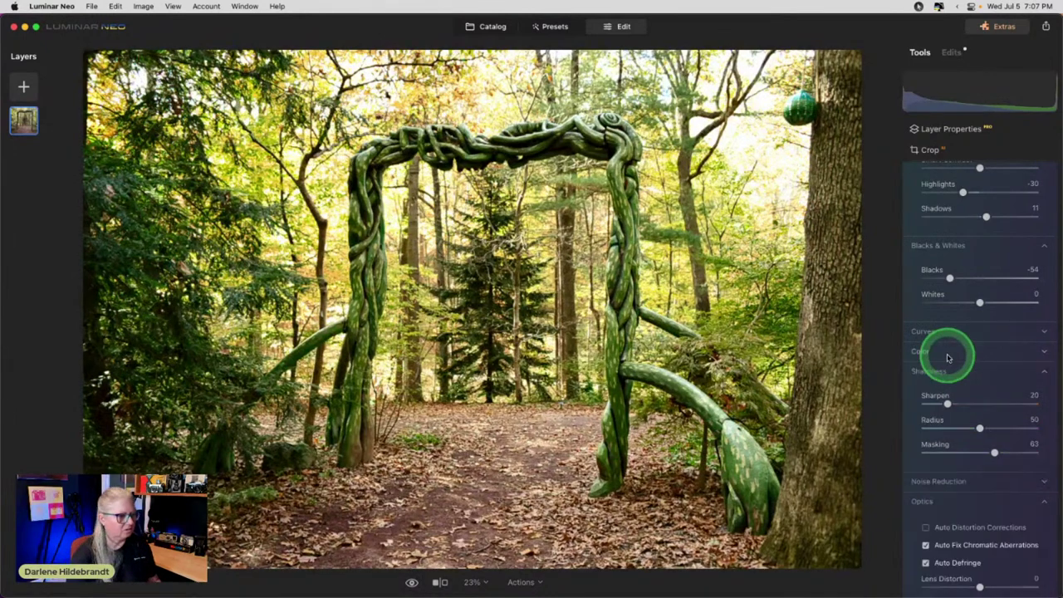
left_click_drag(949, 278, 966, 362)
scroll(966, 362, "down", 3)
scroll(966, 362, "up", 8)
left_click_drag(966, 280, 975, 241)
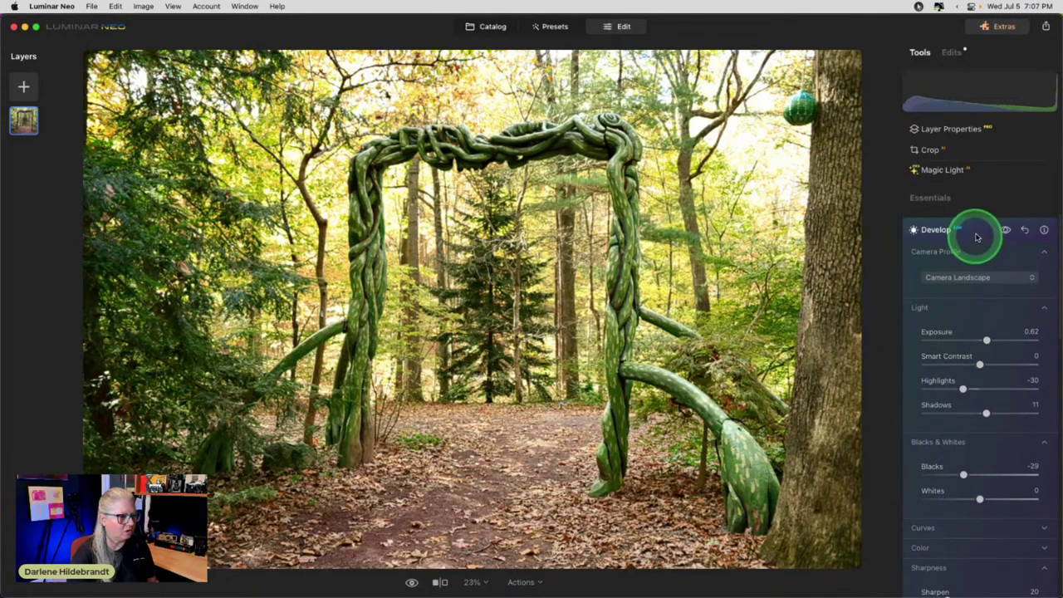
left_click(975, 241)
Raise Enhance Accent to 11 and Sky Enhancer to 23
left_click(971, 241)
left_click_drag(925, 308, 966, 270)
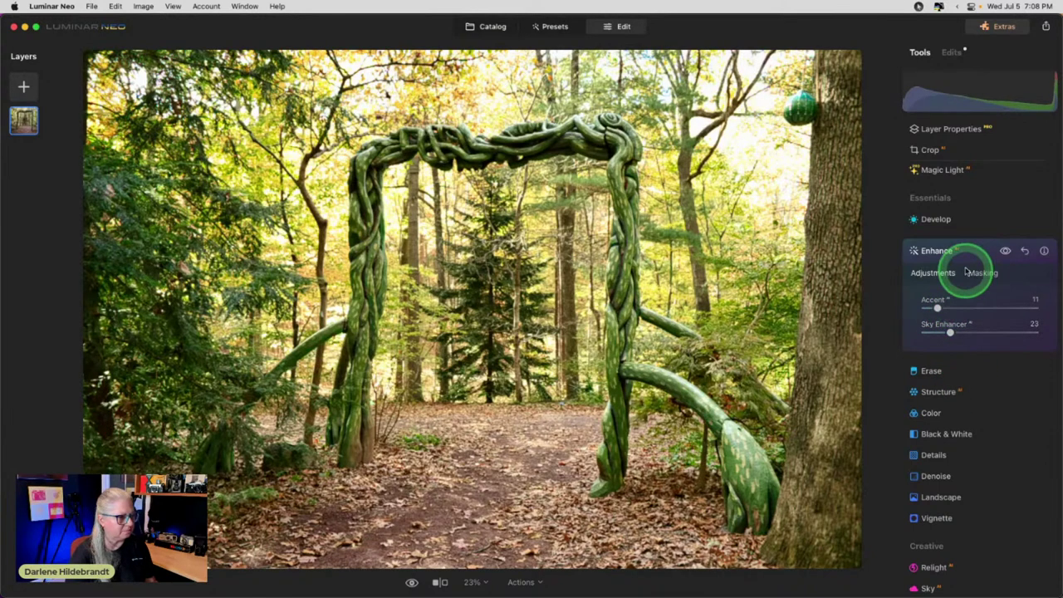
left_click(973, 250)
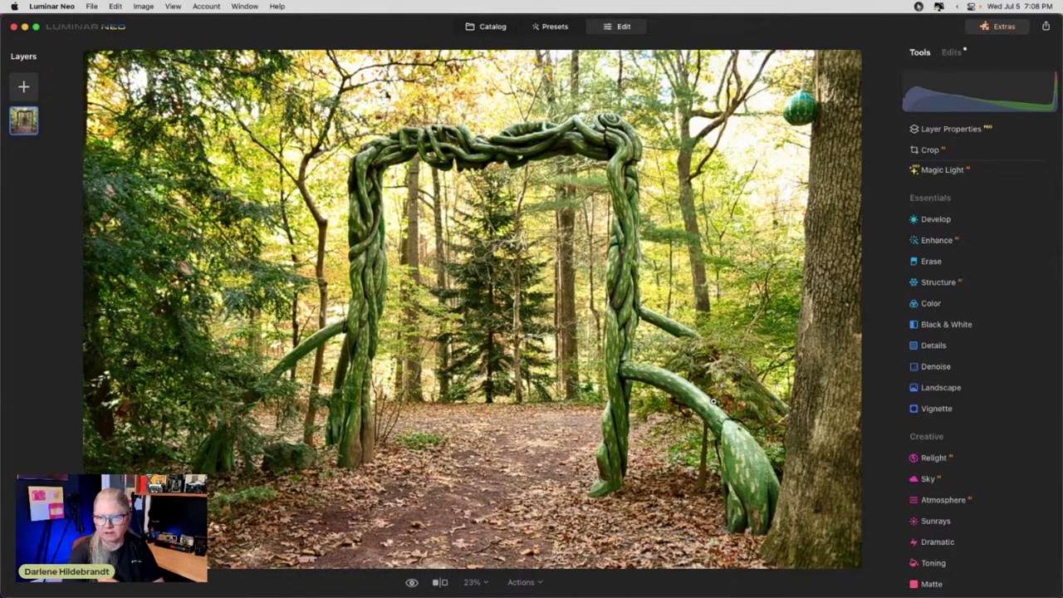
Set the vignette to Amount -58, Size 51 and Feather 100, comparing with it toggled off
left_click_drag(712, 402, 946, 430)
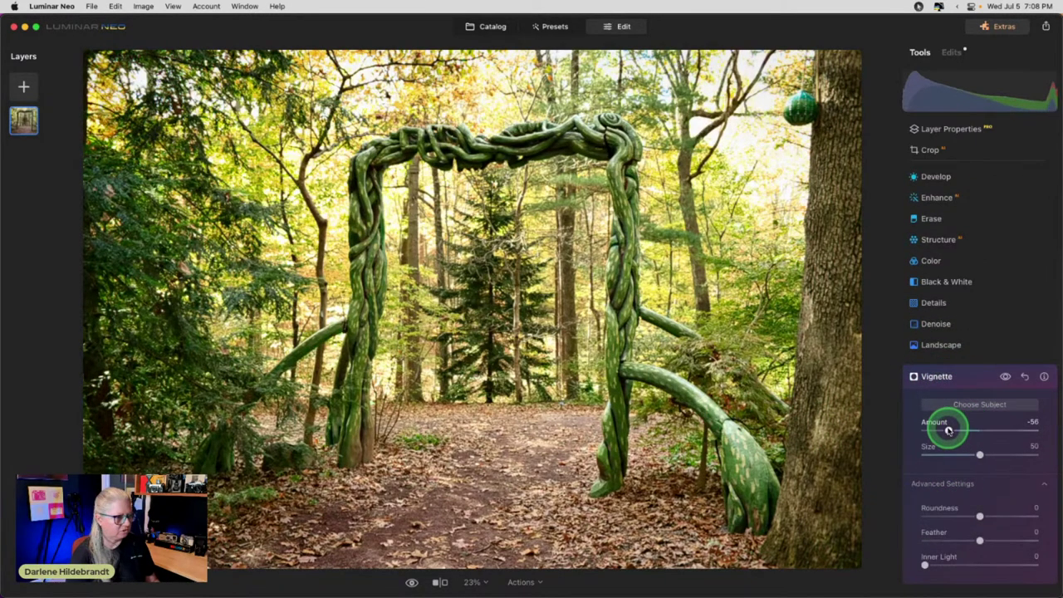
left_click_drag(978, 540, 902, 536)
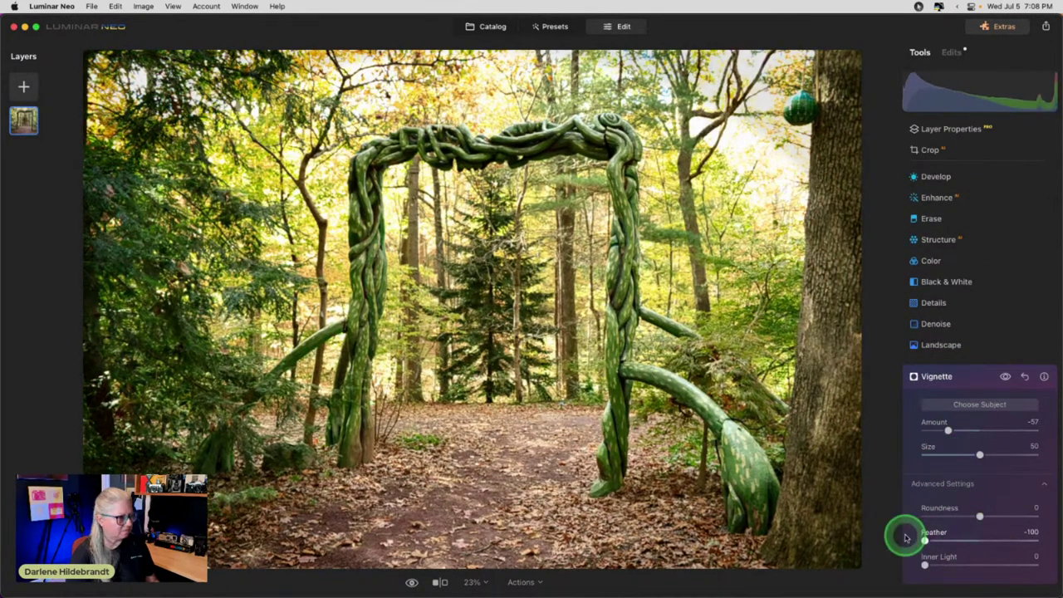
left_click_drag(980, 454, 948, 429)
left_click(952, 434)
left_click_drag(924, 540, 1037, 541)
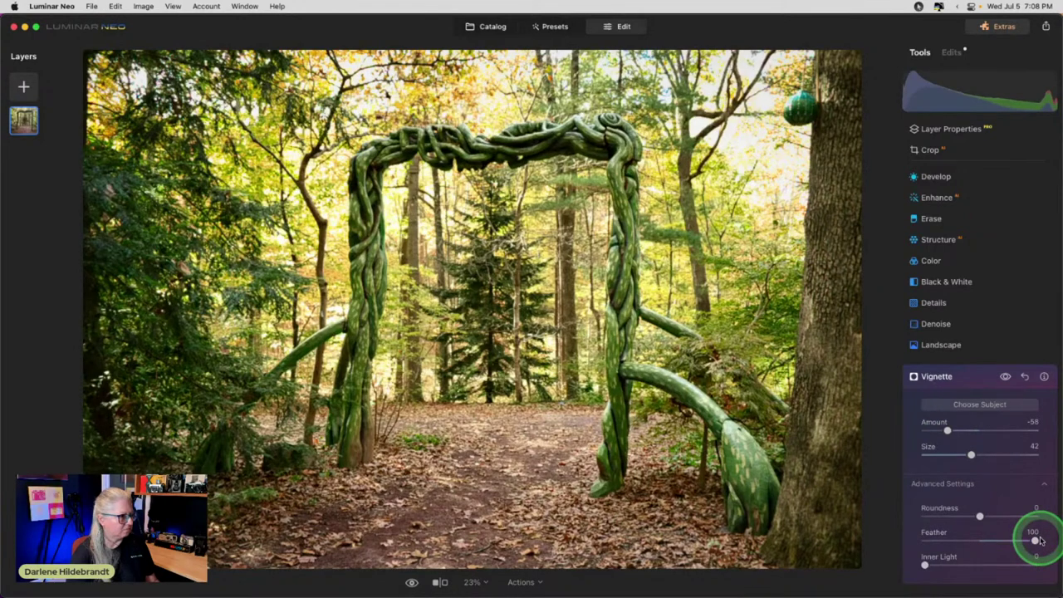
left_click(1004, 378)
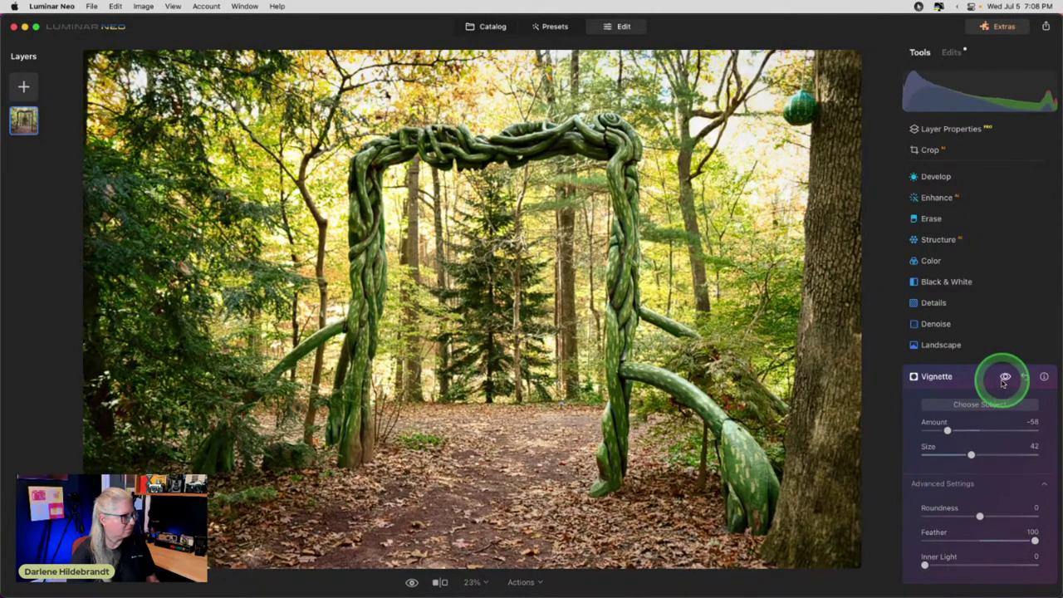
left_click(1004, 378)
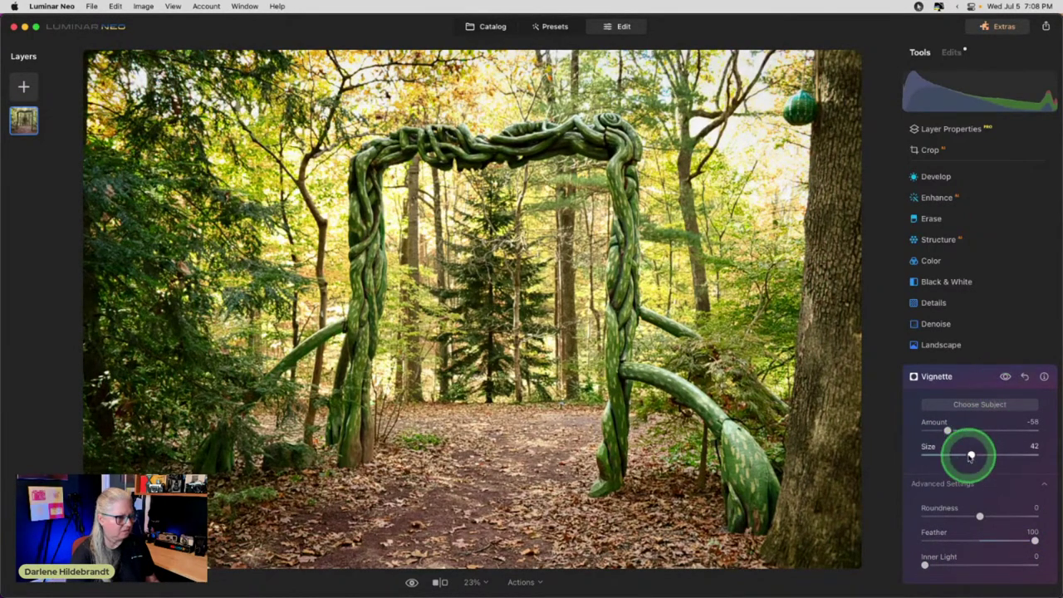
left_click_drag(970, 455, 981, 455)
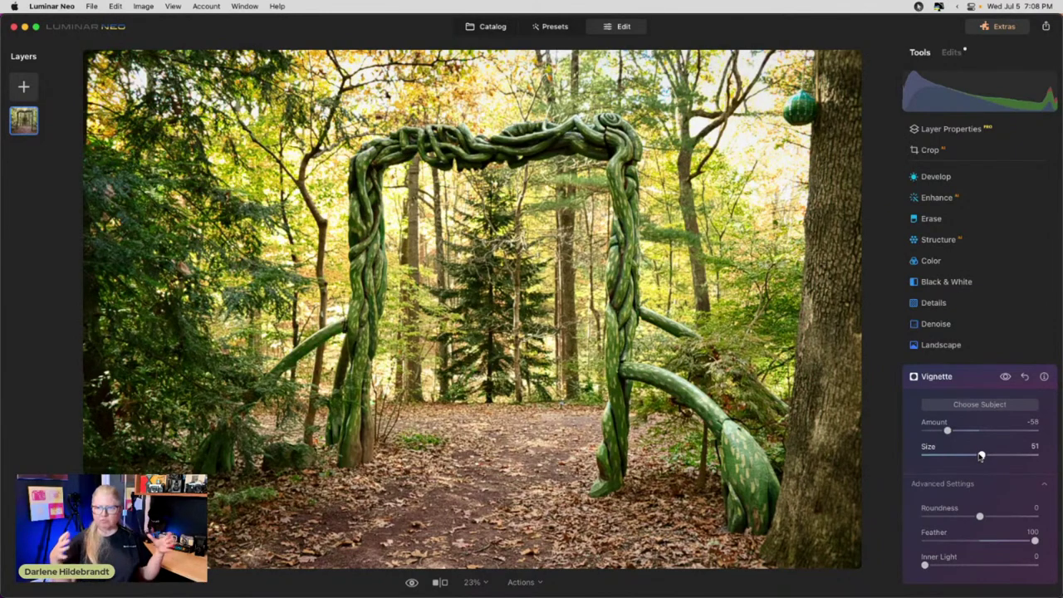
left_click(981, 455)
left_click(973, 379)
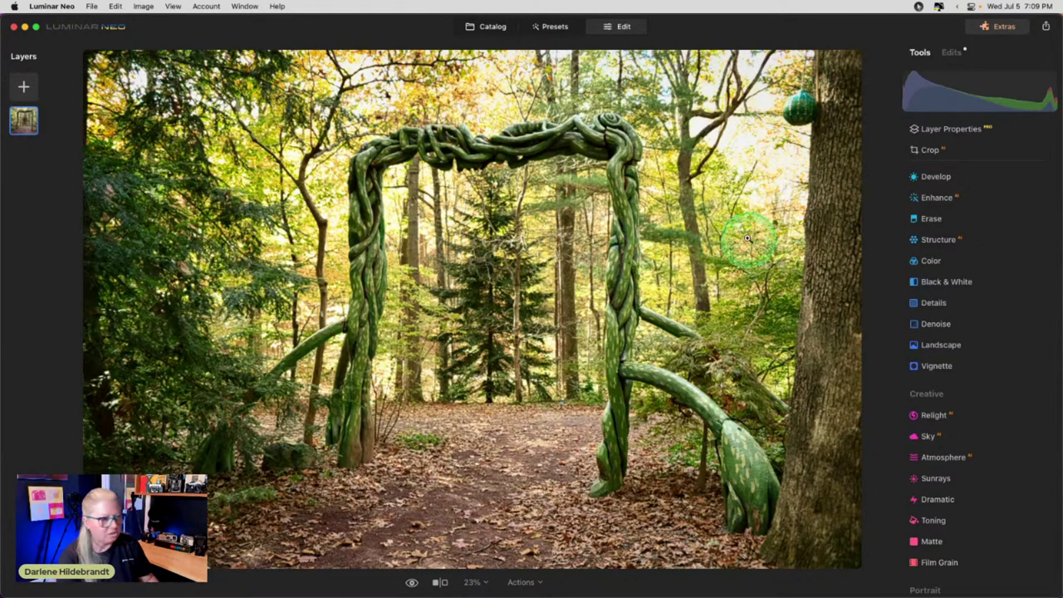
Crop with composition guides, repositioning the photo and extending the frame toward the top-left, then apply
left_click(979, 151)
left_click(979, 214)
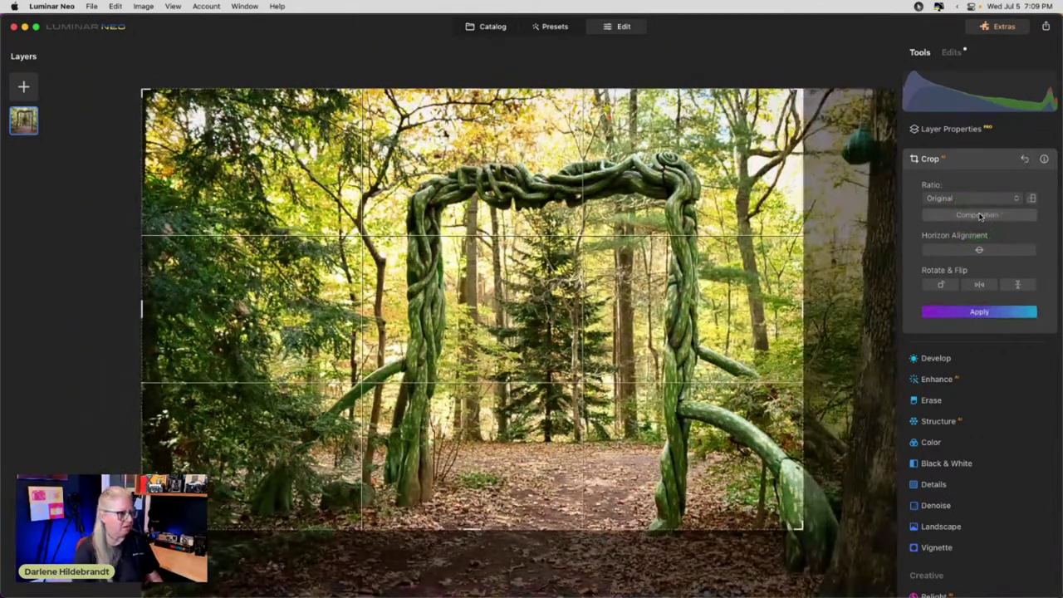
left_click_drag(593, 351, 562, 293)
left_click(25, 85)
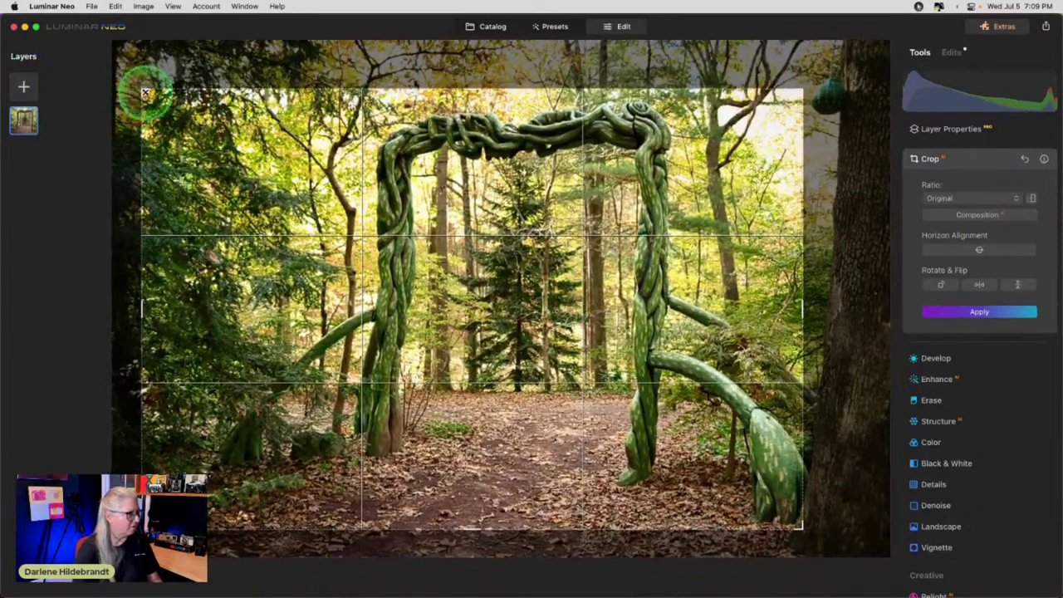
left_click_drag(142, 88, 120, 72)
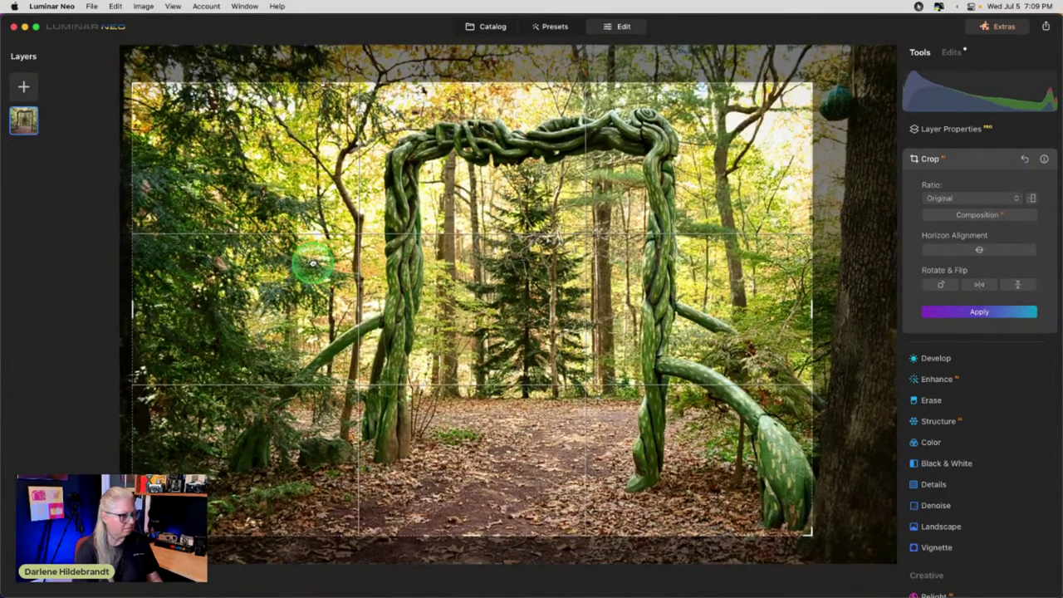
double_click(313, 262)
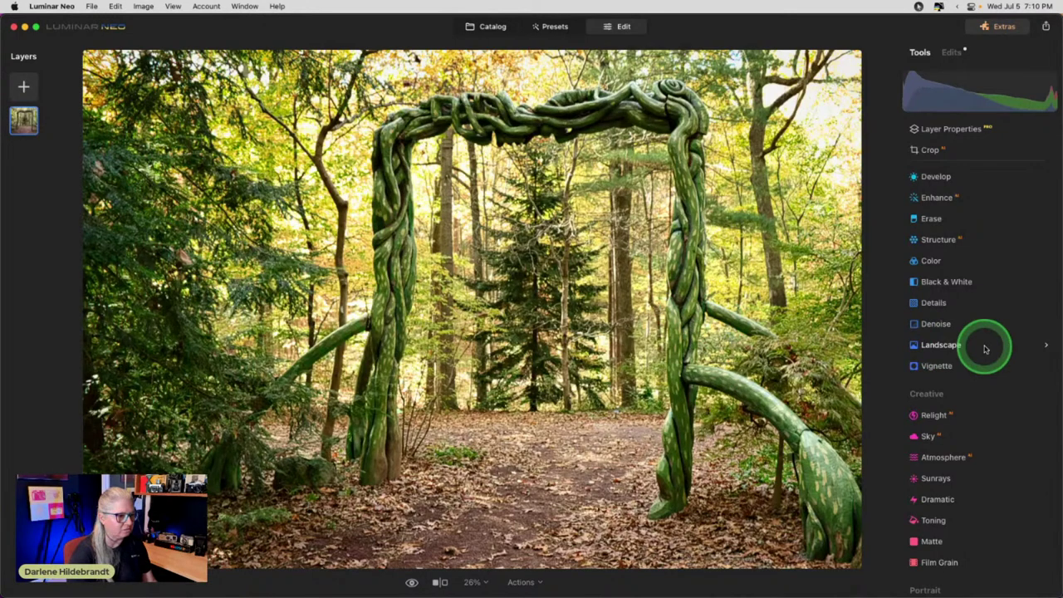
Open the Color tool's HSL controls, then try and reset a Yellow hue shift
scroll(984, 348, "up", 4)
left_click(970, 394)
left_click(955, 450)
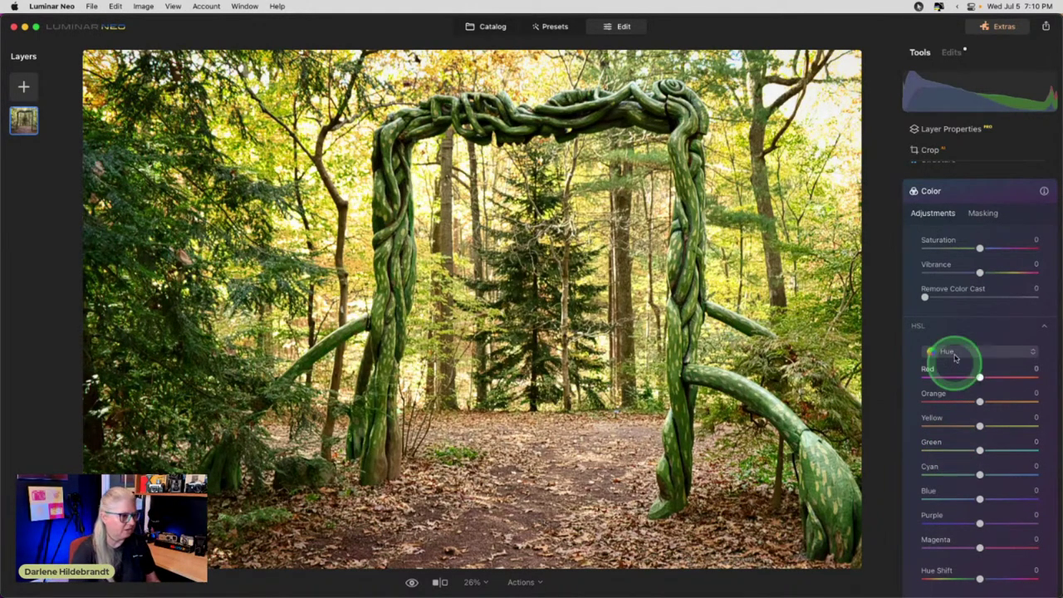
scroll(955, 386, "down", 2)
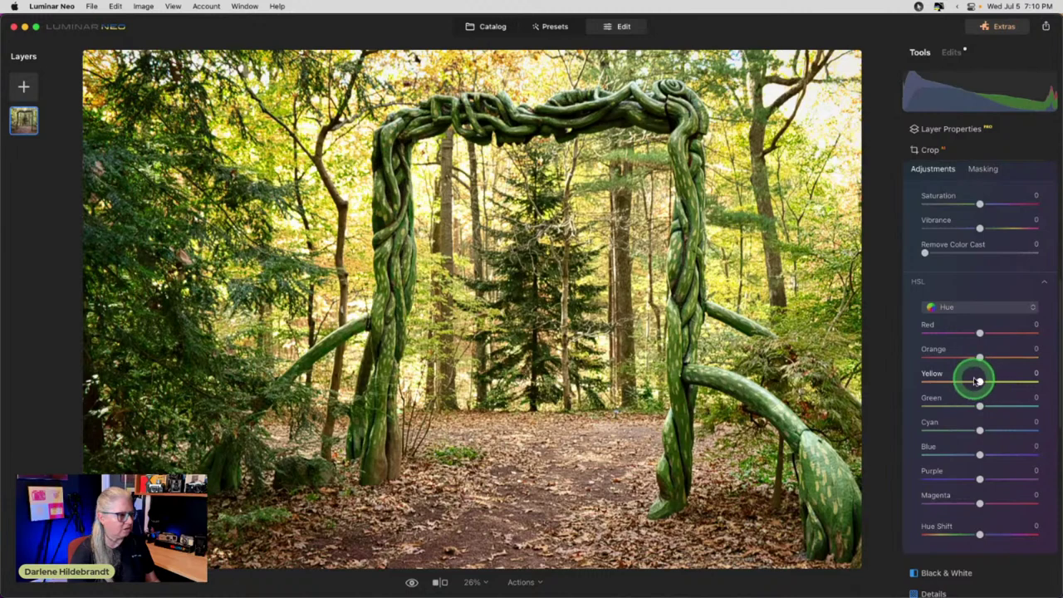
left_click_drag(934, 377, 934, 378)
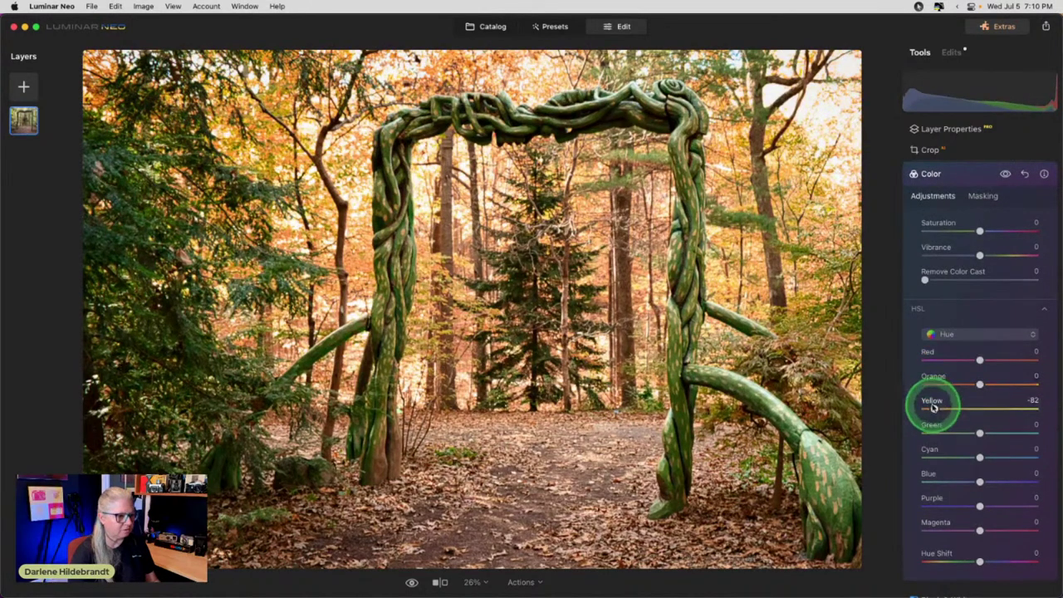
double_click(934, 407)
In HSL Luminance, darken Yellow to -7 and Green to -36, then return to Hue mode
left_click(959, 335)
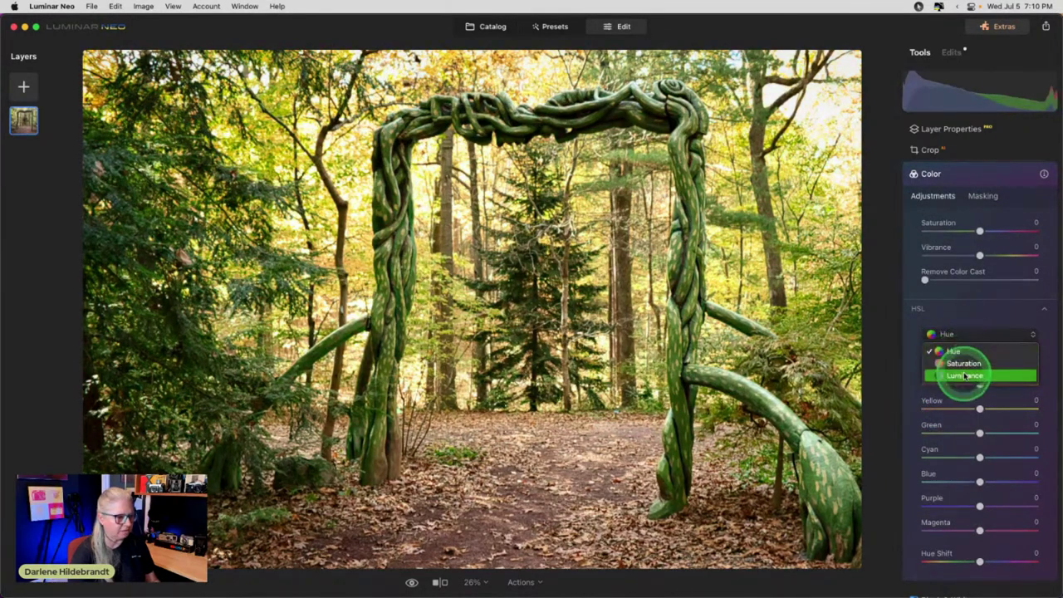
left_click(965, 375)
mouse_move(982, 408)
left_mouse_down()
mouse_move(932, 404)
mouse_move(1023, 403)
mouse_move(964, 407)
mouse_move(1006, 432)
mouse_move(995, 410)
mouse_move(967, 408)
left_mouse_up()
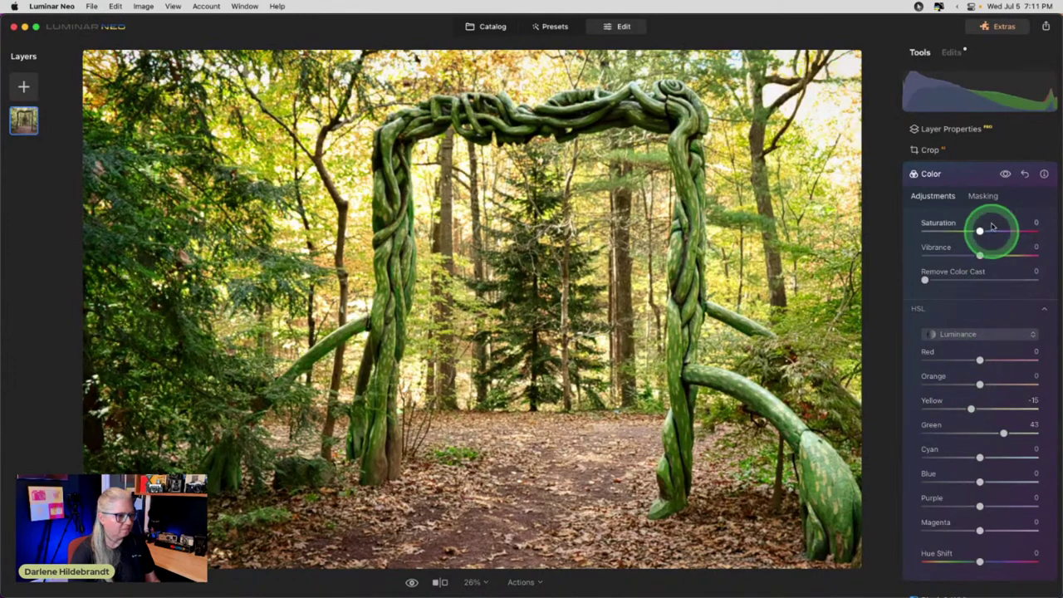
left_click(1005, 176)
left_click(1005, 176)
left_click(984, 384)
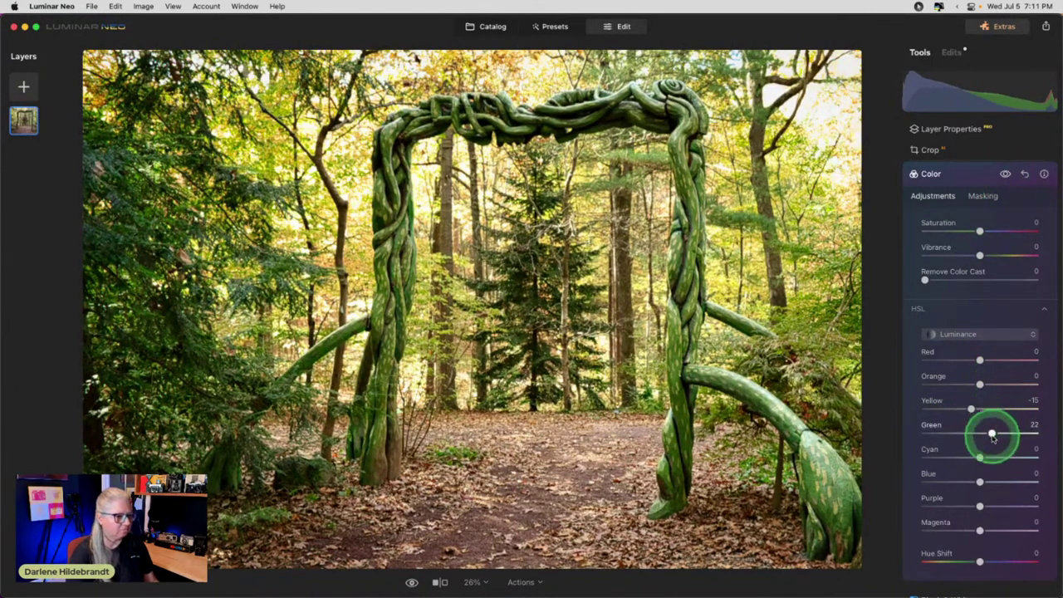
left_click_drag(981, 433, 975, 408)
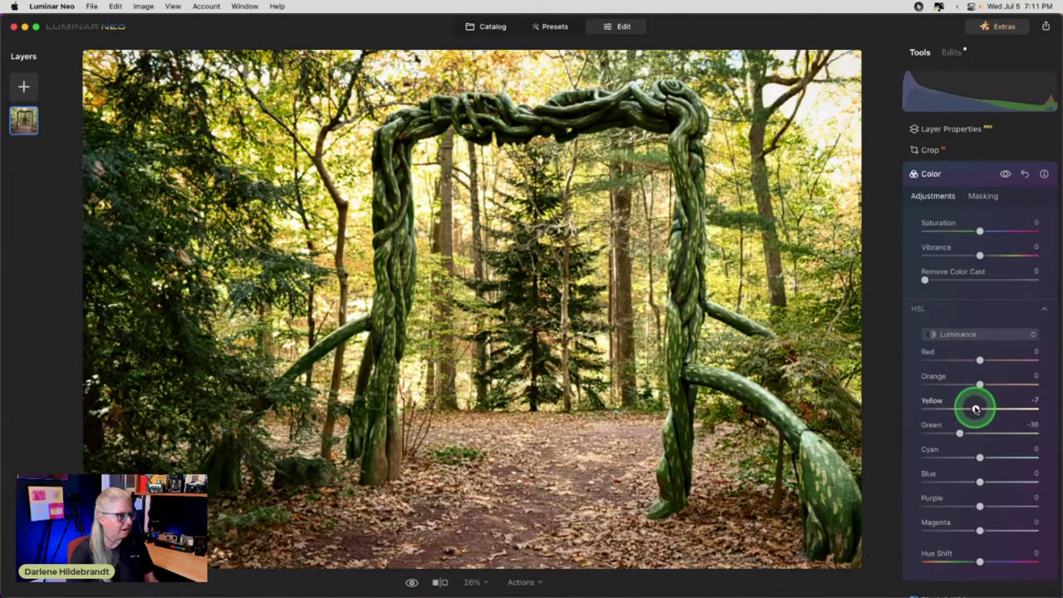
left_click(955, 337)
left_click(955, 348)
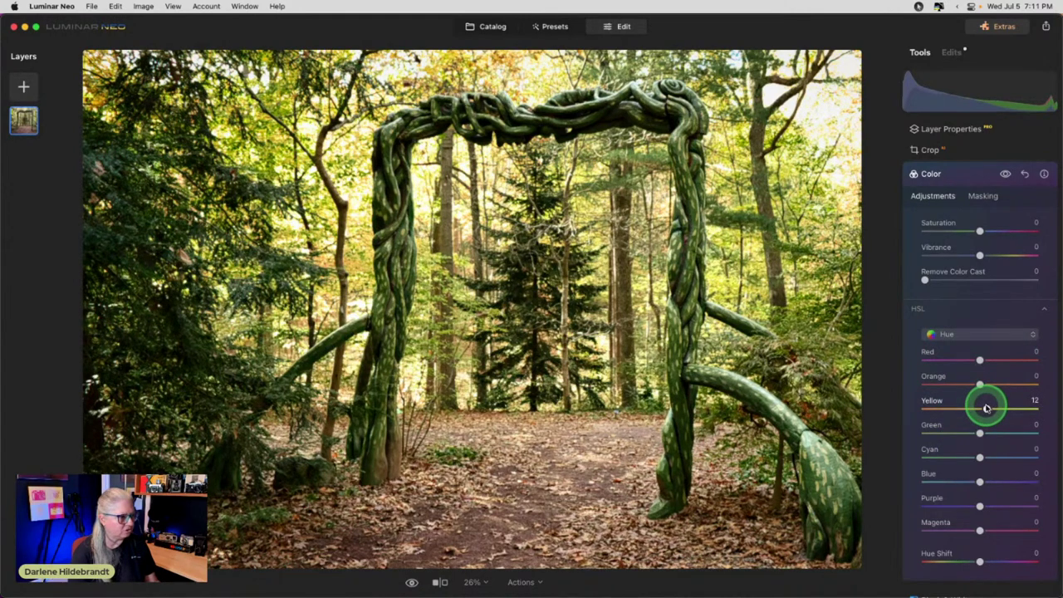
Brush a Color mask at strength 50 and softness 17 over the upper and background trees
left_click(983, 196)
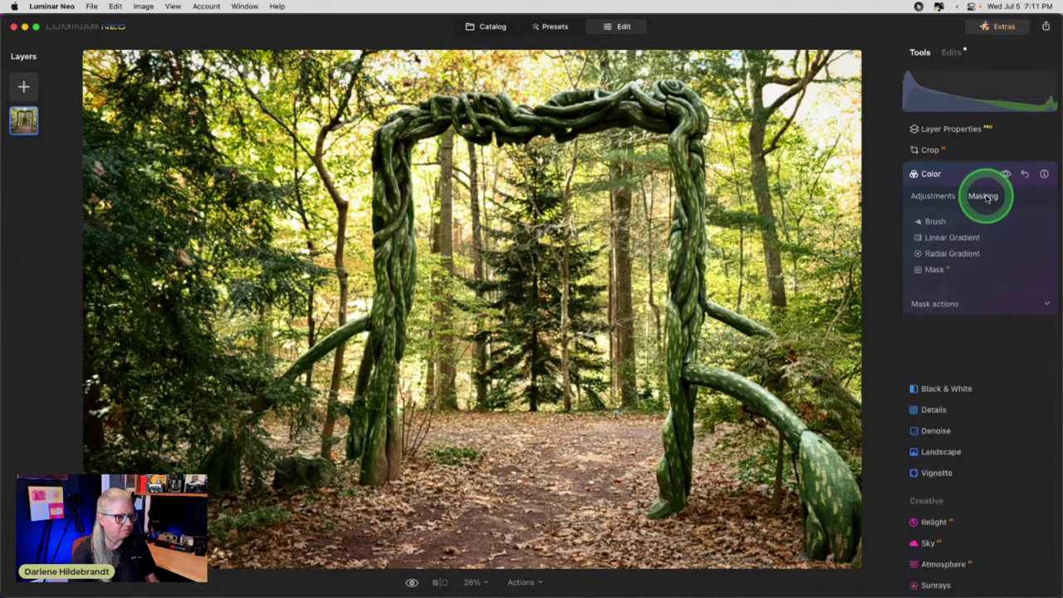
left_click(936, 221)
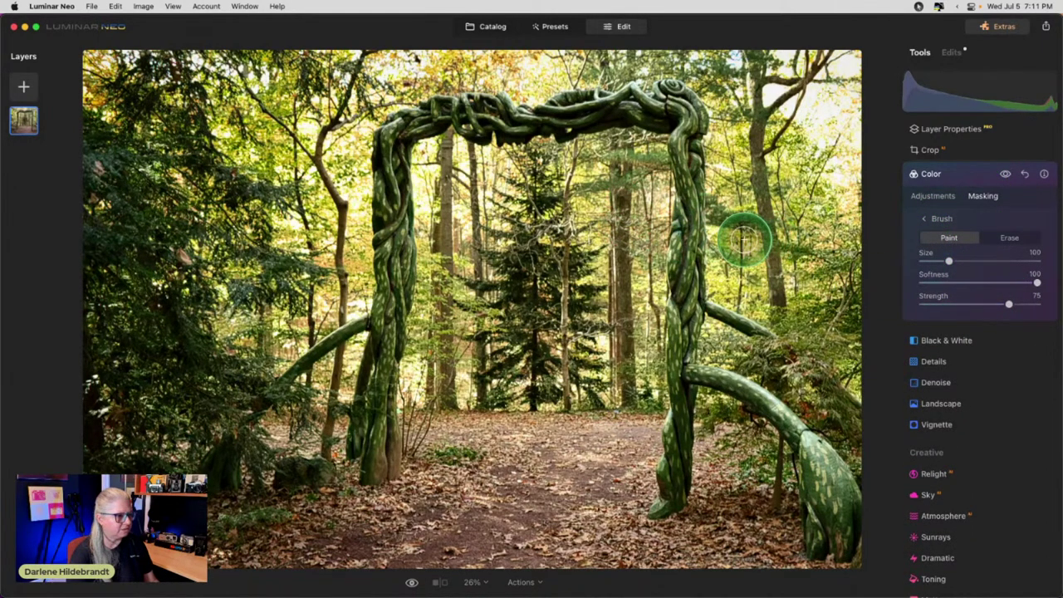
key("bracketright")
key("bracketright")
key("bracketright")
left_click_drag(933, 294, 980, 301)
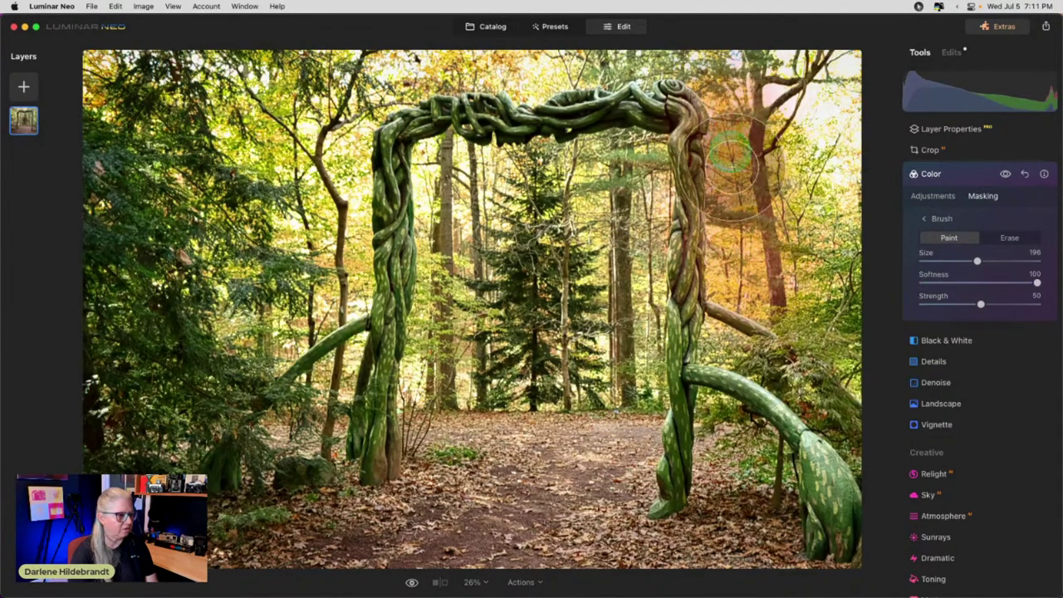
mouse_move(812, 270)
left_mouse_down()
mouse_move(813, 158)
mouse_move(873, 254)
mouse_move(764, 261)
mouse_move(727, 290)
left_mouse_up()
mouse_move(448, 173)
left_mouse_down()
mouse_move(461, 259)
mouse_move(441, 335)
mouse_move(447, 362)
left_mouse_up()
mouse_move(581, 183)
left_mouse_down()
mouse_move(629, 178)
mouse_move(636, 368)
mouse_move(548, 104)
left_mouse_up()
key("bracketleft")
key("bracketleft")
key("bracketleft")
key("bracketleft")
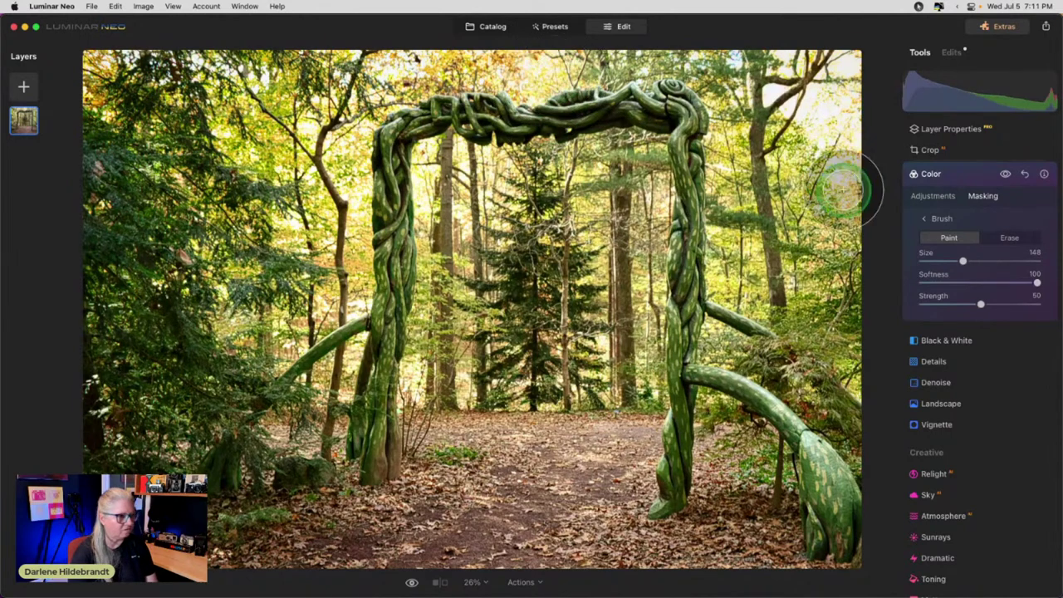
left_click(942, 283)
mouse_move(569, 104)
left_mouse_down()
mouse_move(556, 82)
mouse_move(516, 71)
mouse_move(580, 67)
mouse_move(513, 55)
mouse_move(377, 55)
mouse_move(322, 66)
mouse_move(346, 163)
mouse_move(331, 218)
mouse_move(337, 290)
mouse_move(304, 286)
mouse_move(288, 311)
mouse_move(284, 182)
mouse_move(243, 70)
mouse_move(265, 174)
mouse_move(261, 322)
mouse_move(228, 301)
mouse_move(109, 74)
mouse_move(208, 126)
left_mouse_up()
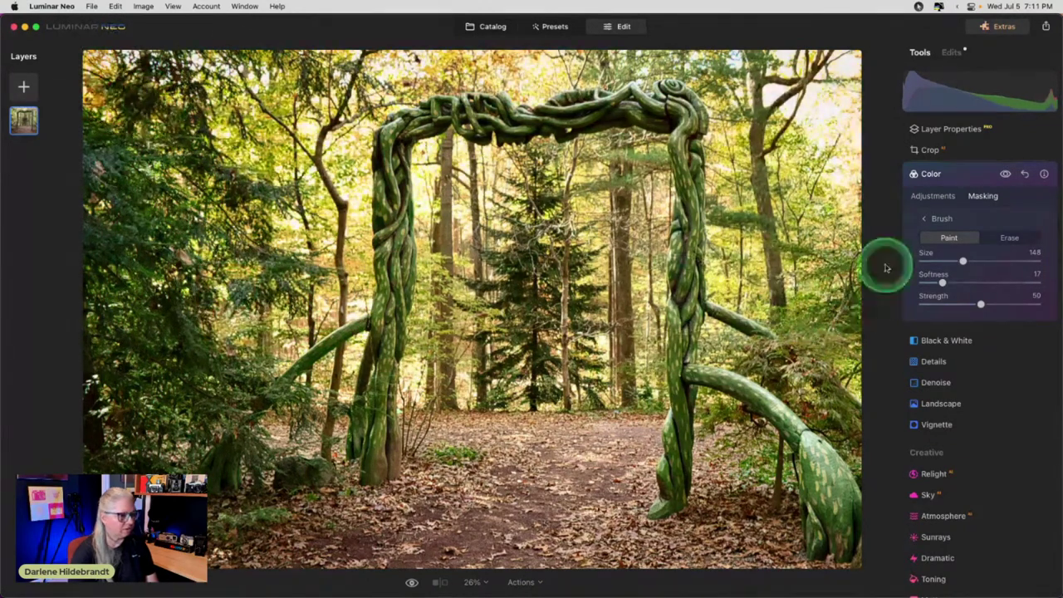
Toggle the masked colour edit off and on to compare, then collapse the Color tool
left_click(933, 196)
left_click(1005, 173)
left_click(1005, 173)
left_click(1005, 173)
left_click(1005, 173)
left_click(1004, 173)
left_click(1005, 173)
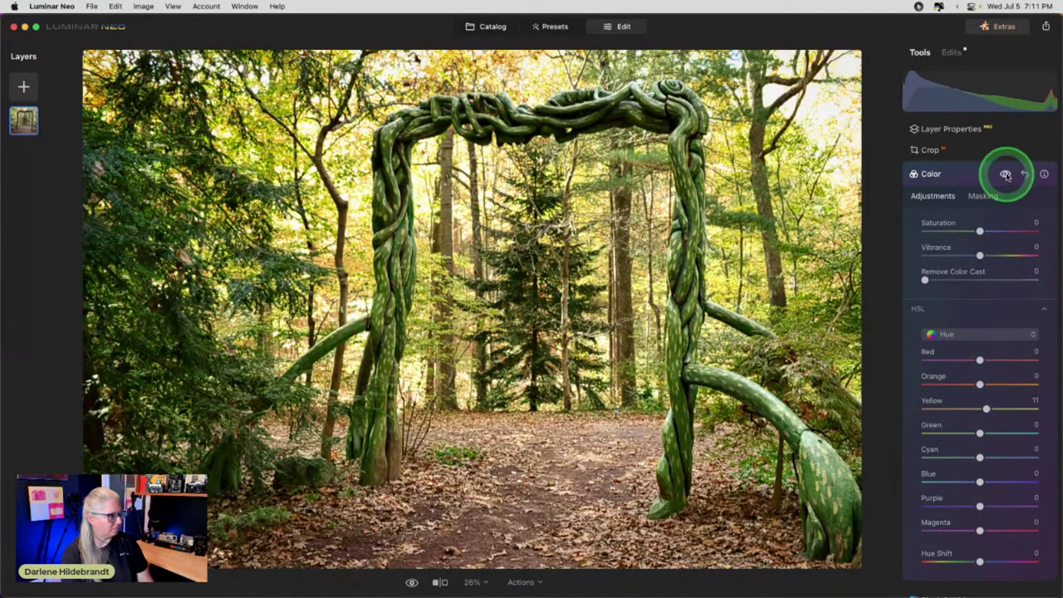
left_click(957, 174)
scroll(960, 291, "up", 5)
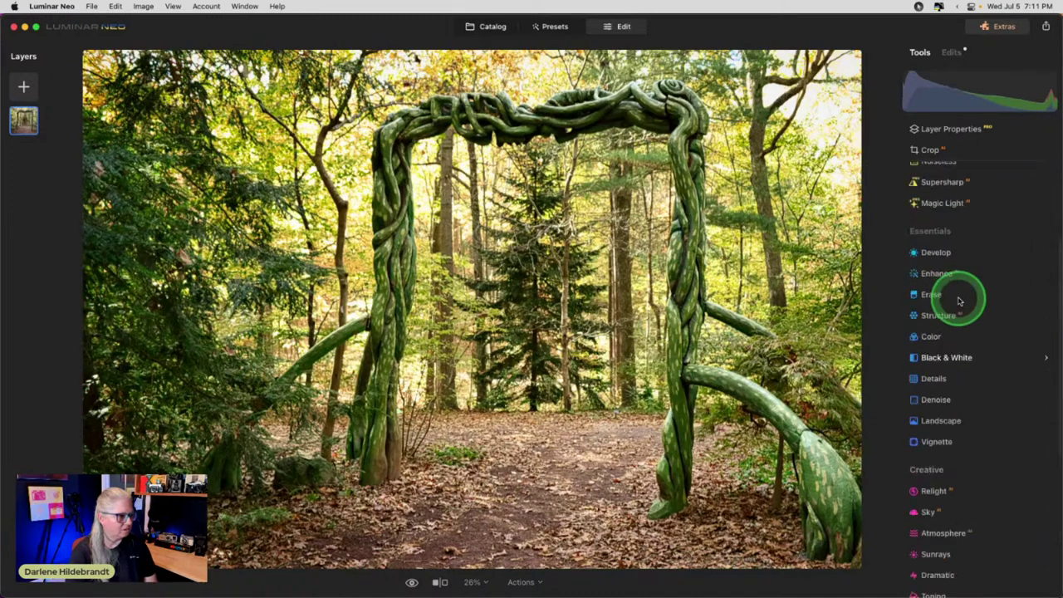
Set Color Harmony's Color Contrast to Hue 208 and Amount 46
left_click(961, 258)
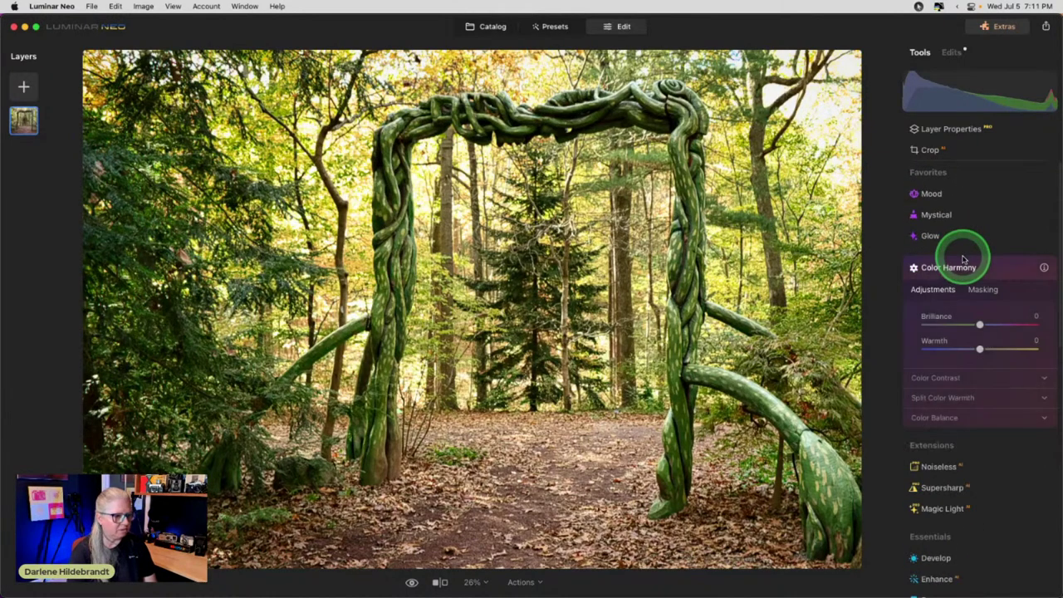
left_click(936, 379)
left_click_drag(925, 411, 960, 410)
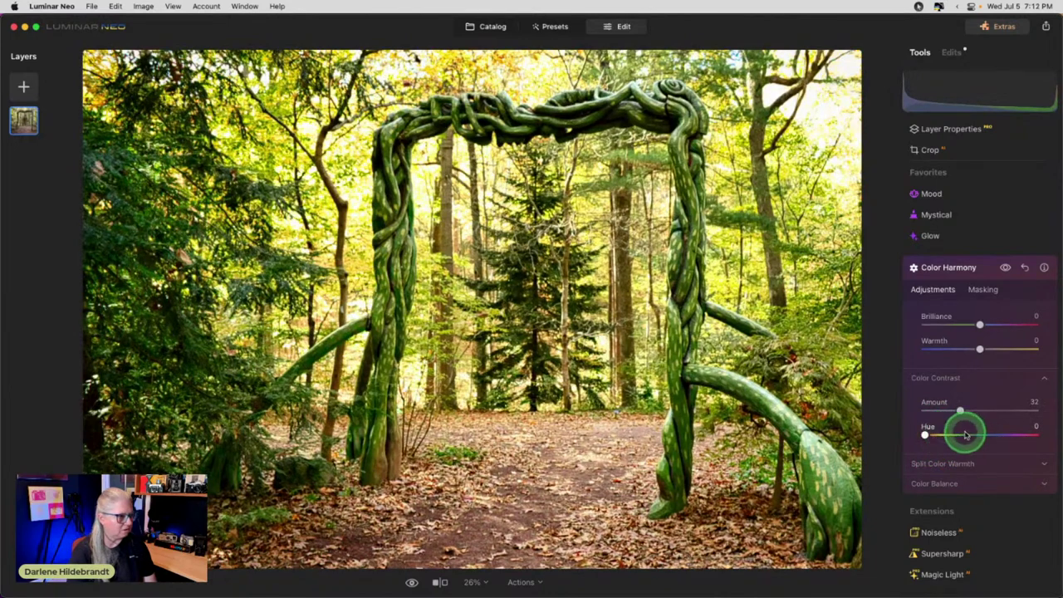
left_click_drag(936, 438, 977, 402)
left_click(960, 412)
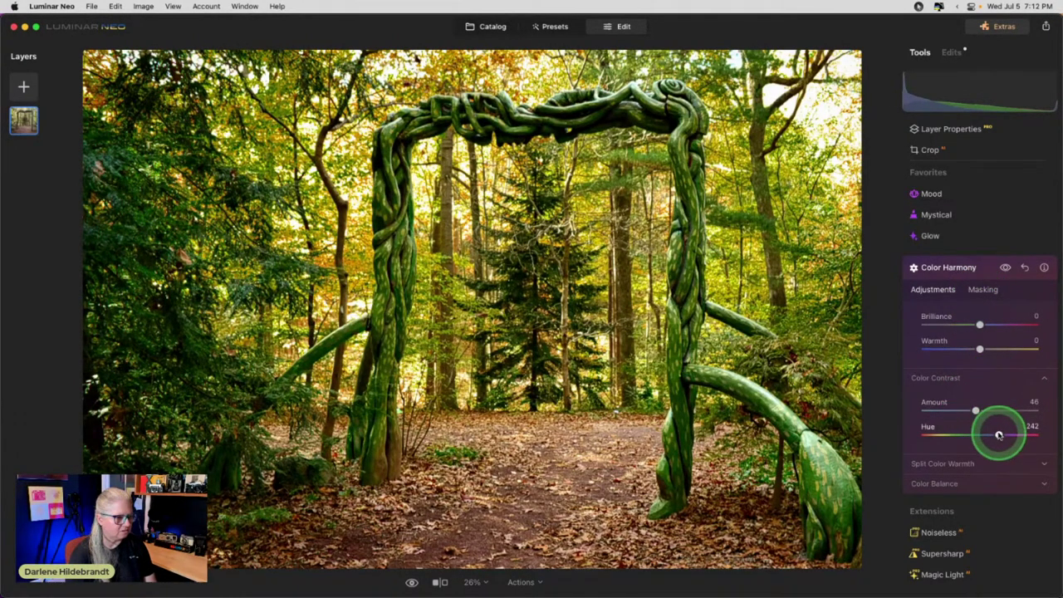
left_click_drag(997, 434, 988, 434)
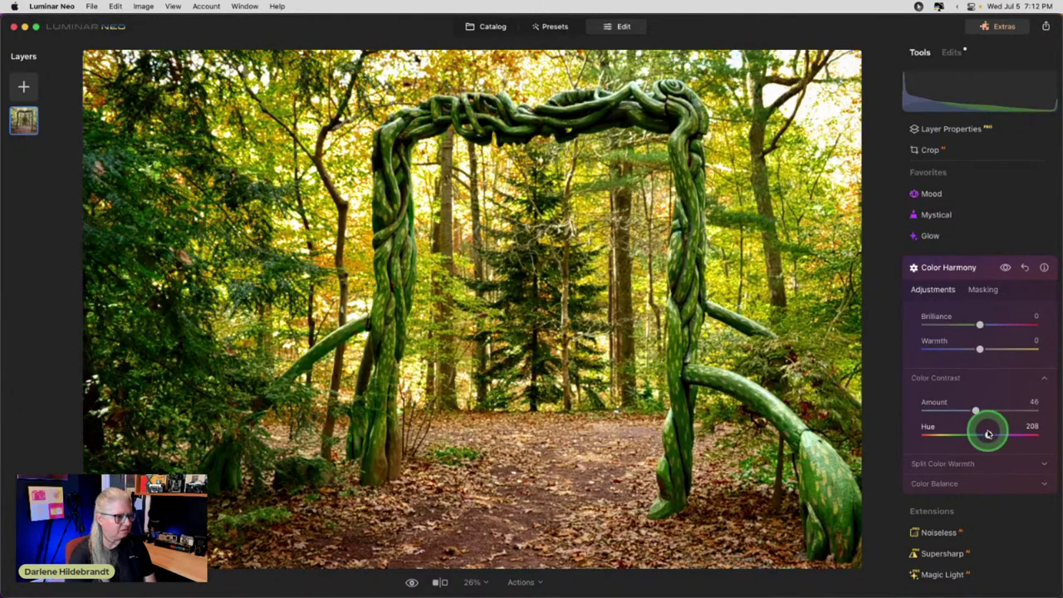
Brush-erase Color Harmony at strength 68 from the vine archway and the path
left_click(980, 289)
left_click(946, 307)
left_click(1013, 333)
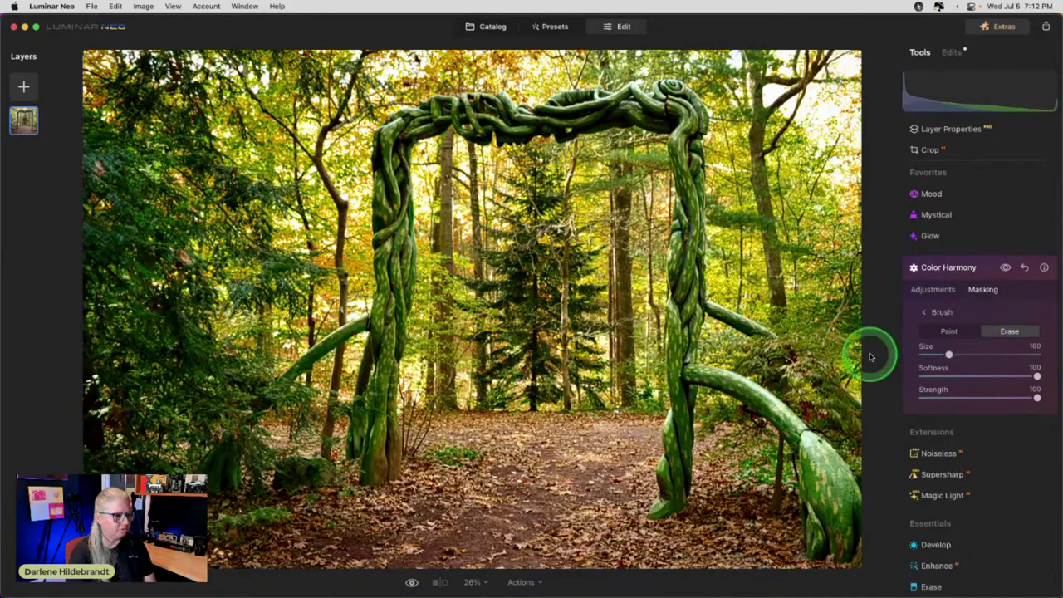
left_click(1001, 398)
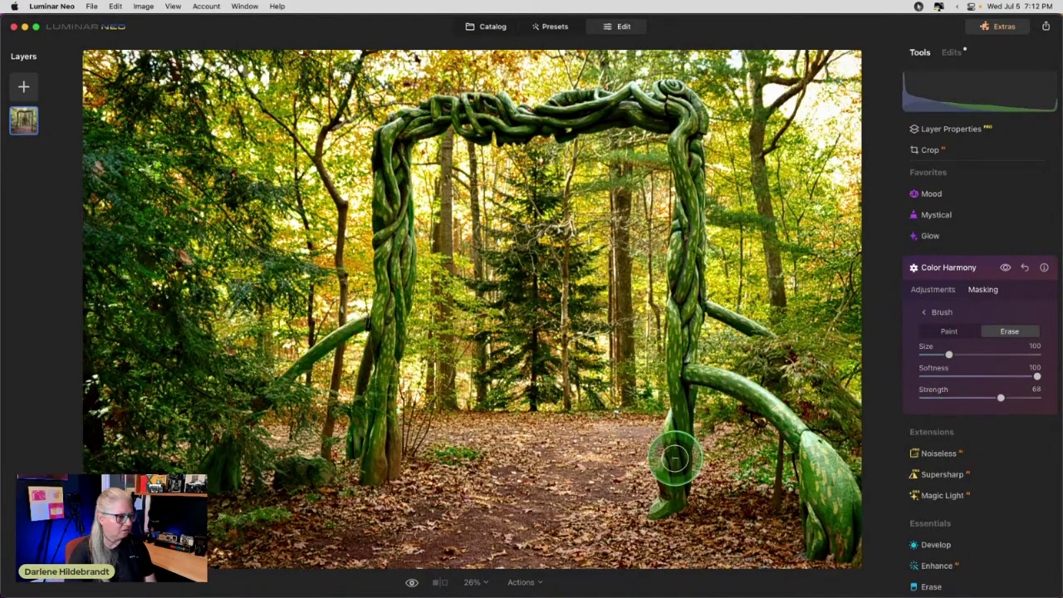
mouse_move(686, 390)
left_mouse_down()
mouse_move(679, 481)
mouse_move(691, 197)
mouse_move(680, 99)
mouse_move(437, 113)
mouse_move(403, 132)
mouse_move(385, 181)
mouse_move(372, 308)
mouse_move(377, 493)
mouse_move(379, 337)
mouse_move(285, 397)
mouse_move(224, 475)
mouse_move(401, 460)
mouse_move(458, 471)
left_mouse_up()
mouse_move(677, 390)
left_mouse_down()
mouse_move(716, 374)
mouse_move(803, 461)
mouse_move(848, 546)
mouse_move(846, 576)
mouse_move(807, 446)
mouse_move(754, 338)
mouse_move(701, 297)
mouse_move(819, 386)
mouse_move(848, 454)
mouse_move(826, 511)
mouse_move(703, 478)
mouse_move(643, 487)
left_mouse_up()
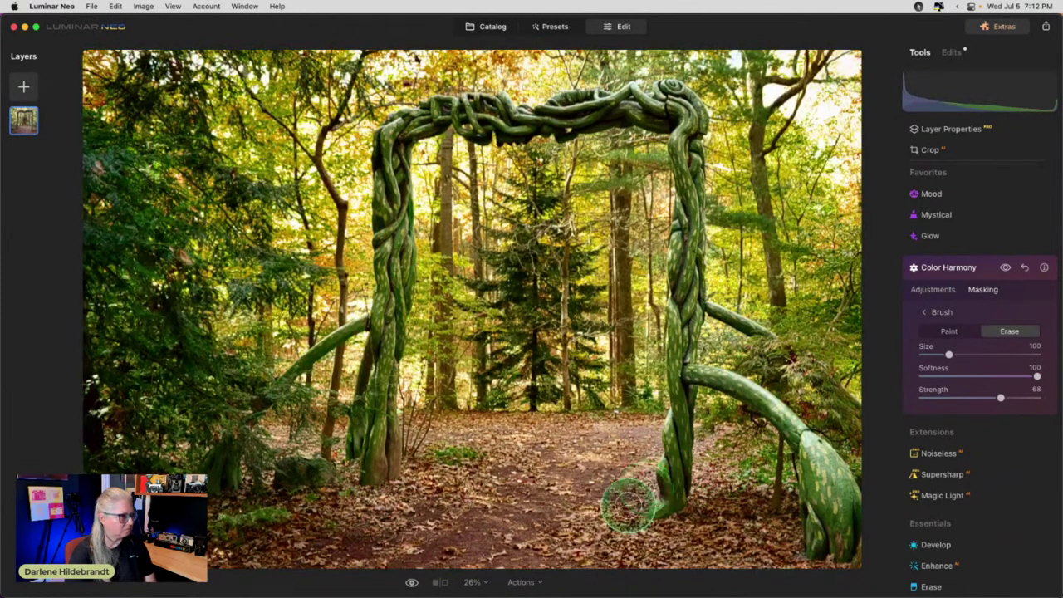
key("bracketright")
key("bracketright")
key("bracketright")
key("bracketright")
mouse_move(171, 420)
left_mouse_down()
mouse_move(143, 153)
mouse_move(130, 131)
mouse_move(171, 94)
mouse_move(167, 378)
mouse_move(347, 507)
mouse_move(234, 479)
mouse_move(343, 409)
mouse_move(370, 436)
left_mouse_up()
mouse_move(748, 453)
left_mouse_down()
mouse_move(708, 434)
mouse_move(439, 458)
mouse_move(686, 430)
mouse_move(681, 99)
mouse_move(418, 119)
mouse_move(394, 173)
mouse_move(379, 465)
mouse_move(203, 490)
mouse_move(618, 402)
left_mouse_up()
key("bracketleft")
key("bracketleft")
key("bracketleft")
key("bracketleft")
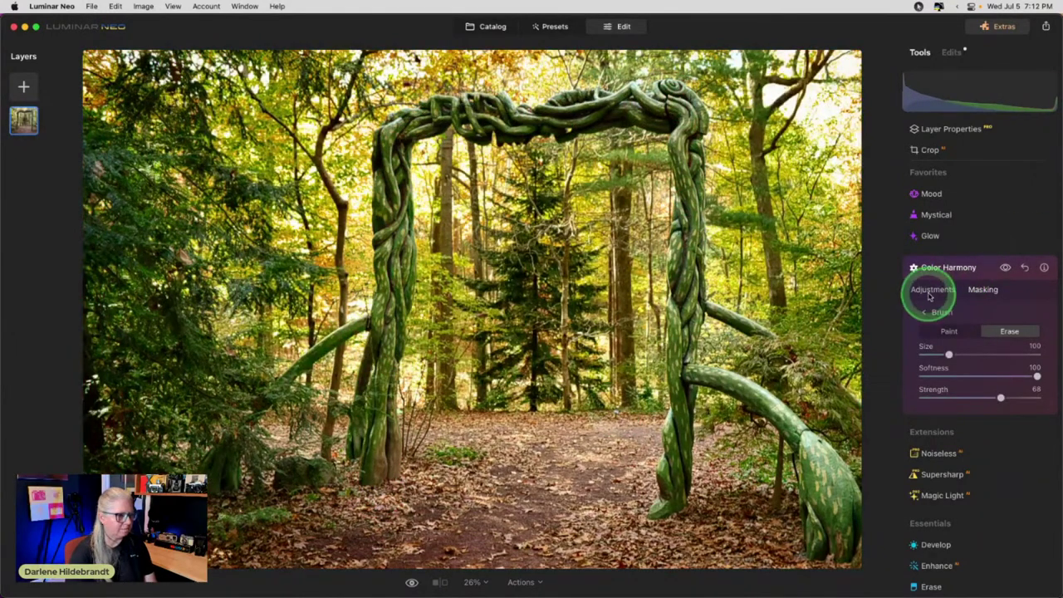
Toggle Color Harmony off and on to compare the masked result
left_click(932, 289)
left_click(1007, 271)
left_click(1005, 268)
left_click(1005, 267)
left_click(1005, 267)
left_click(1005, 268)
left_click(1005, 267)
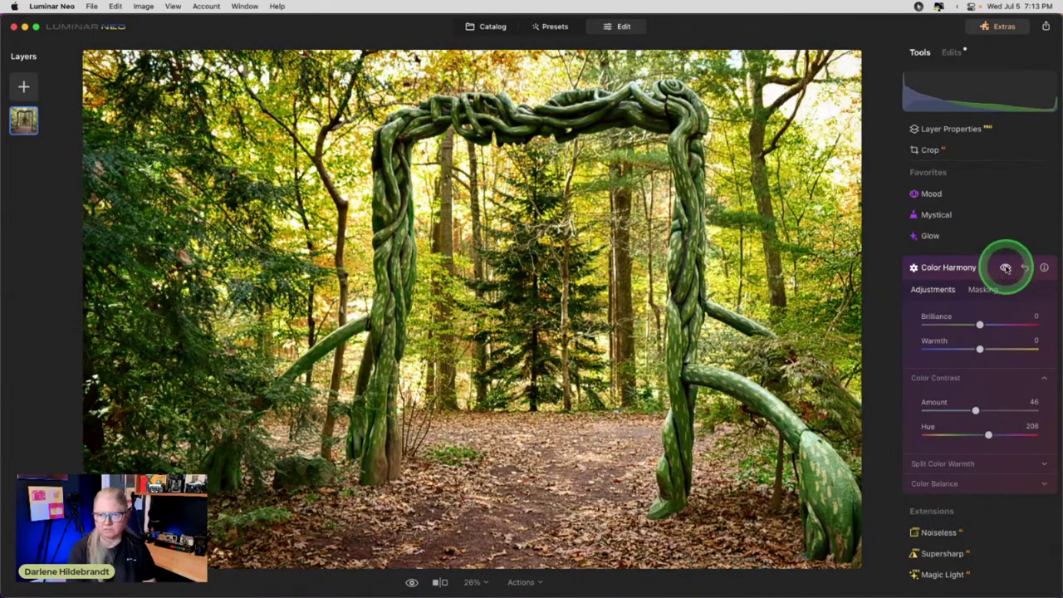
Lower the Mystical amount to 29
left_click(985, 268)
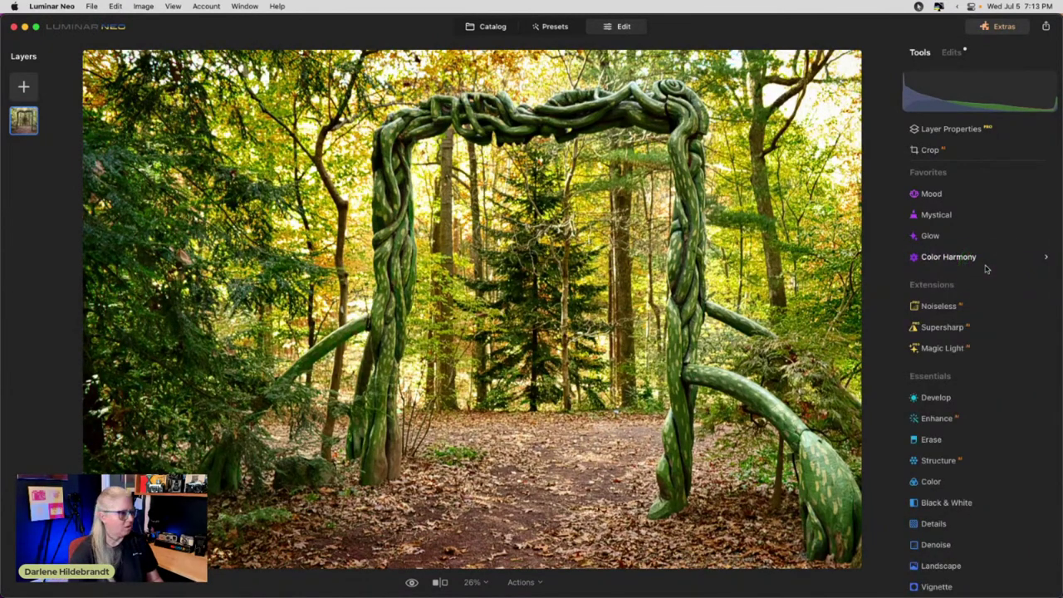
left_click_drag(963, 275, 964, 224)
left_click_drag(927, 284, 967, 283)
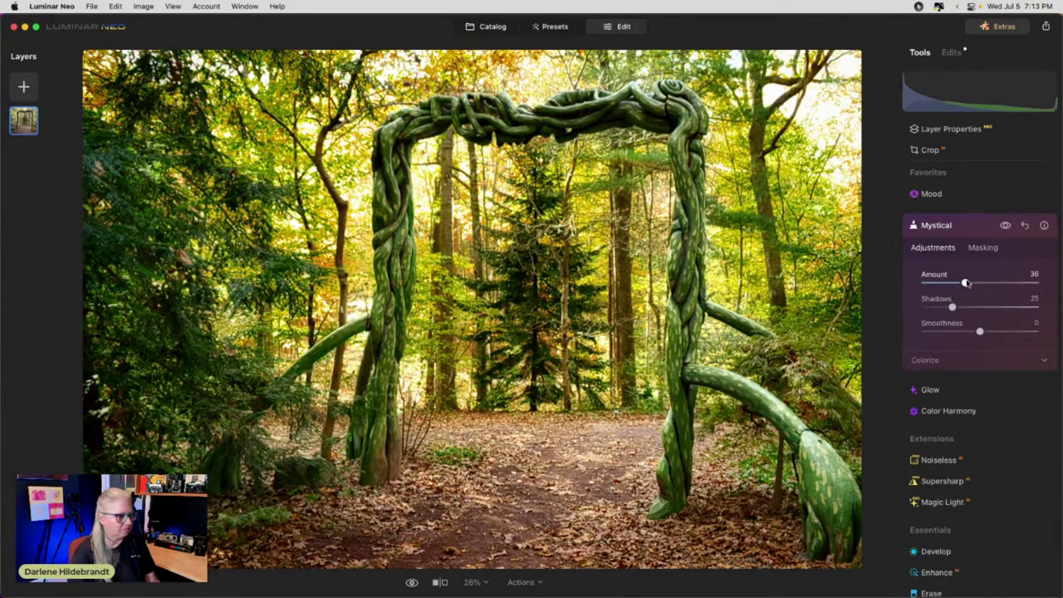
left_click_drag(966, 283, 959, 283)
left_click(972, 222)
Apply the Creative Sepia LUT in Mood at Amount 16 after previewing other LUTs
left_click(961, 192)
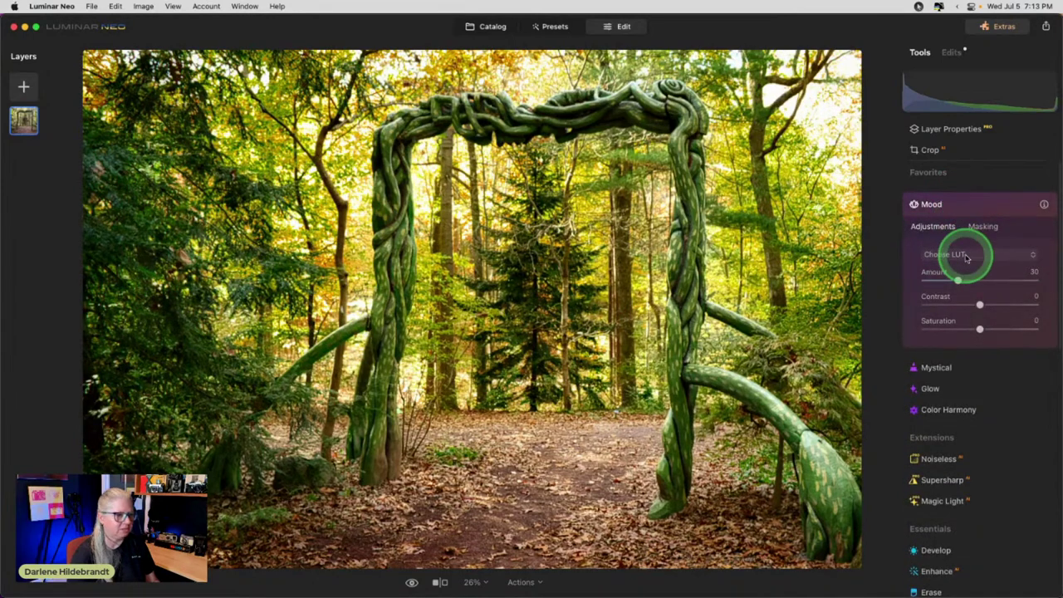
left_click(966, 257)
left_click(960, 323)
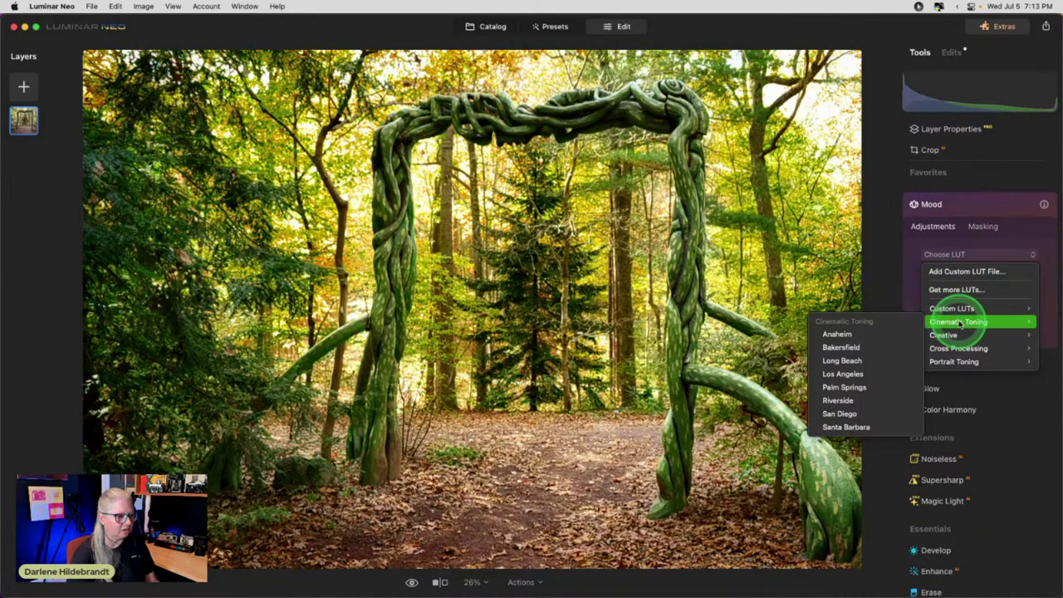
left_click(960, 335)
left_click(876, 385)
left_click(846, 558)
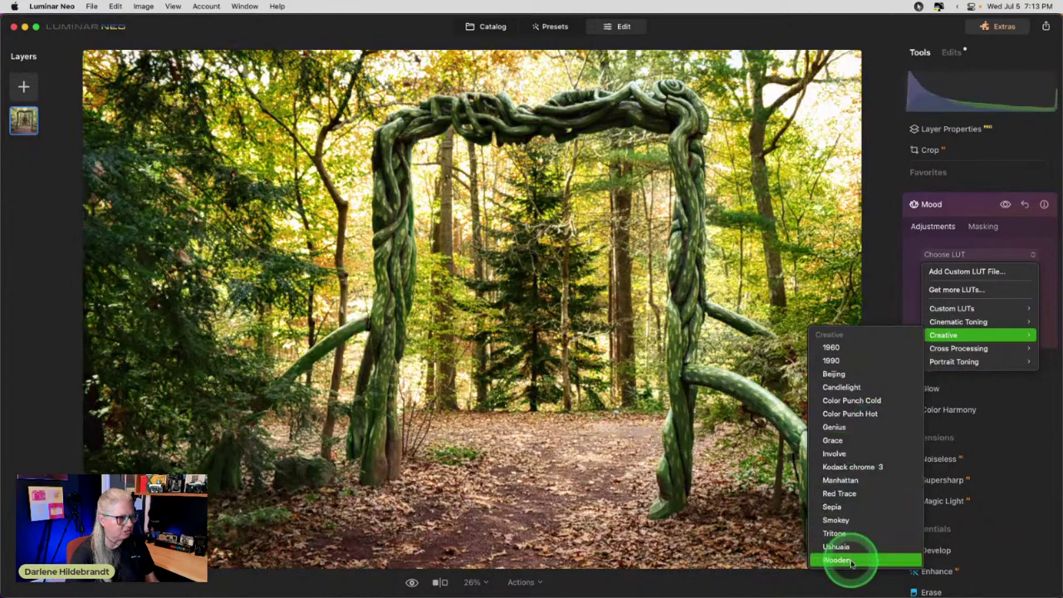
left_click(837, 520)
left_click(833, 507)
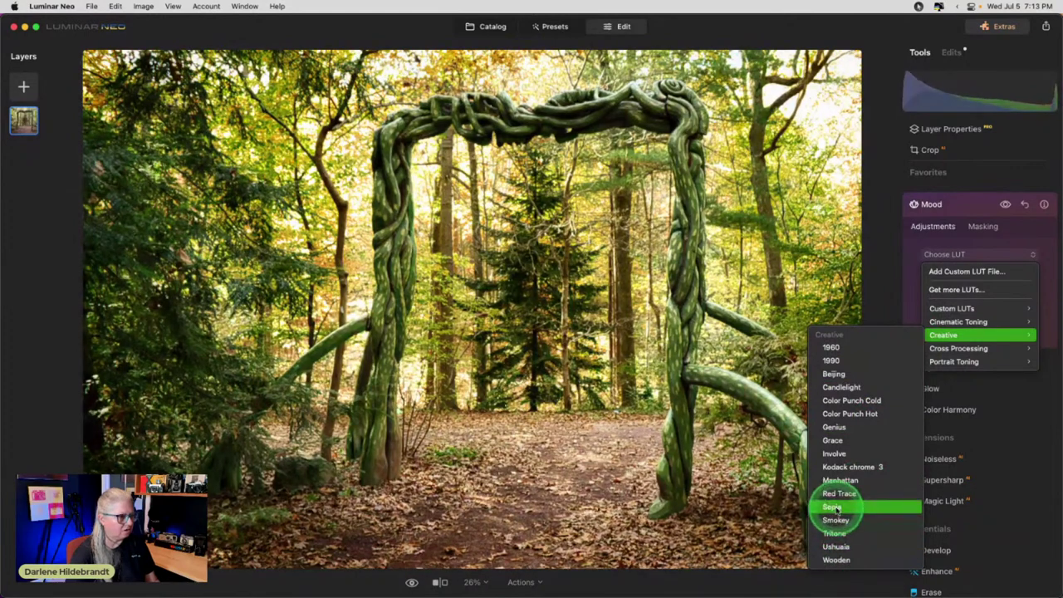
left_click_drag(955, 280, 896, 275)
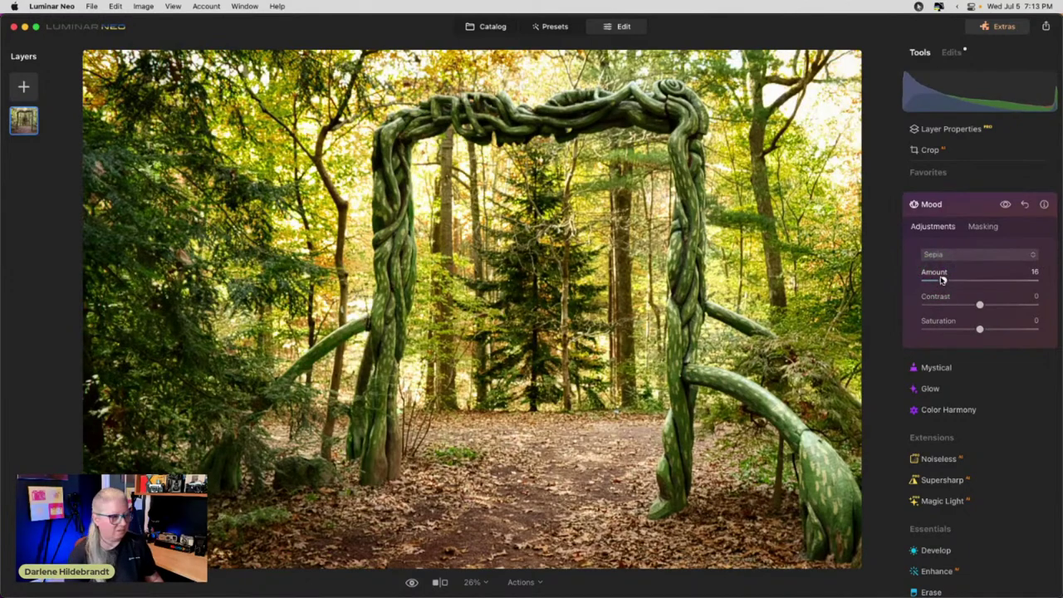
left_click(963, 205)
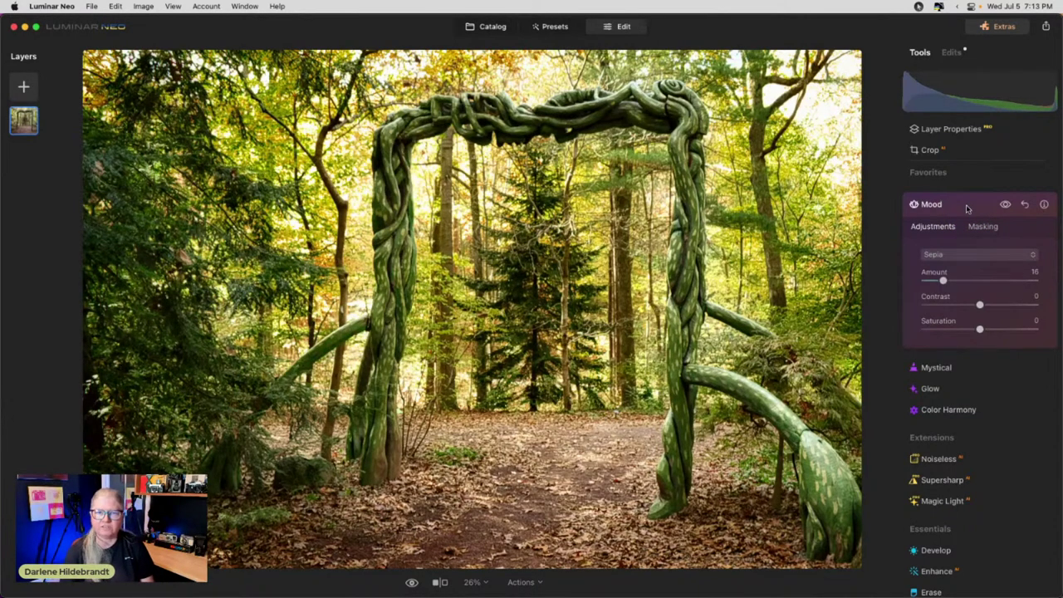
left_click(967, 209)
Add Landscape Golden Hour 17, Foliage Enhancer 43 and Foliage Hue -31
scroll(967, 209, "down", 5)
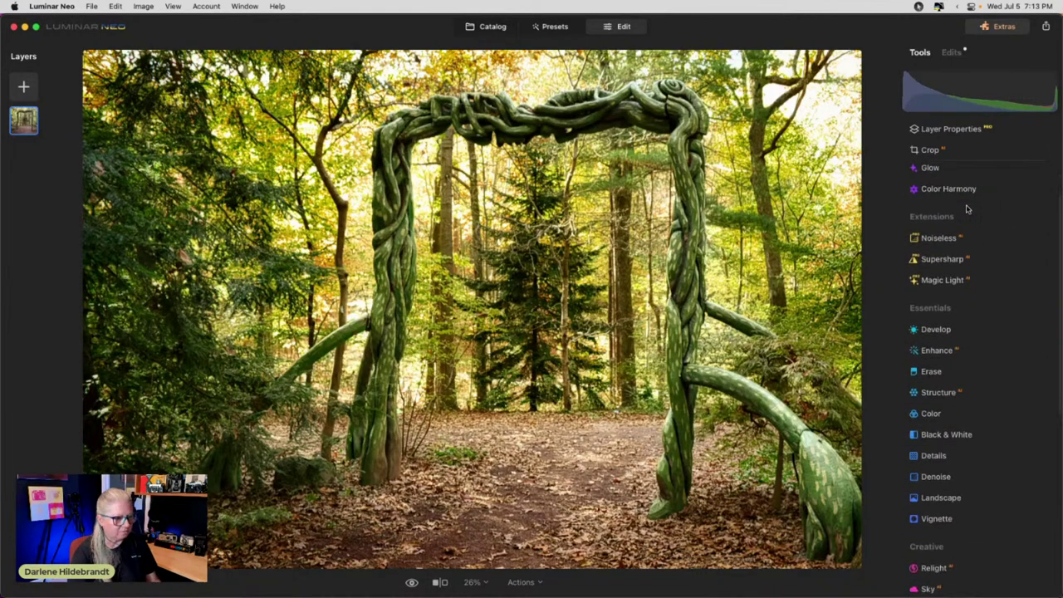
left_click(959, 387)
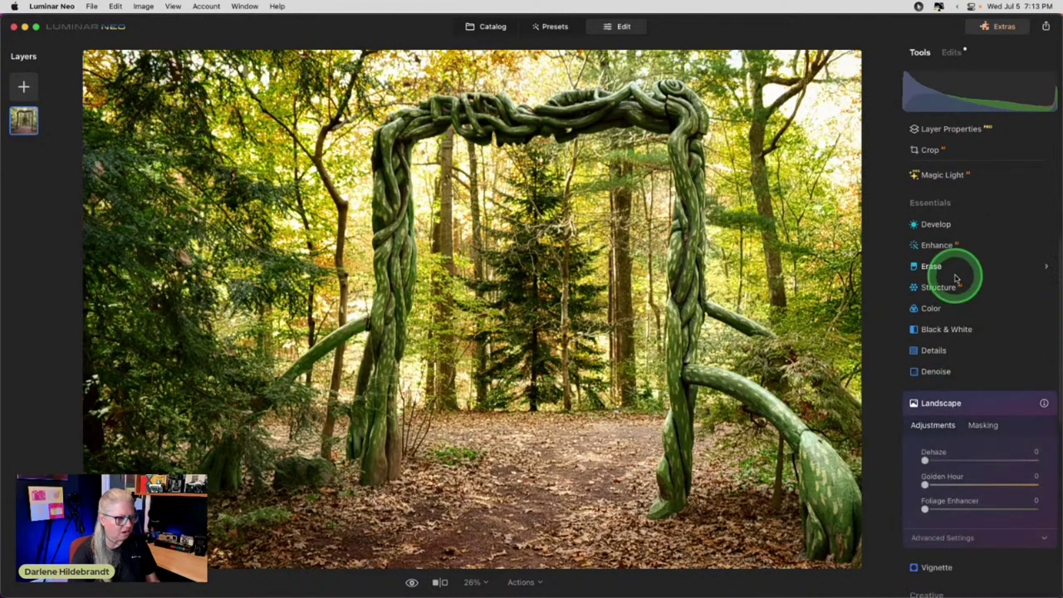
scroll(955, 333, "down", 3)
left_click(942, 351)
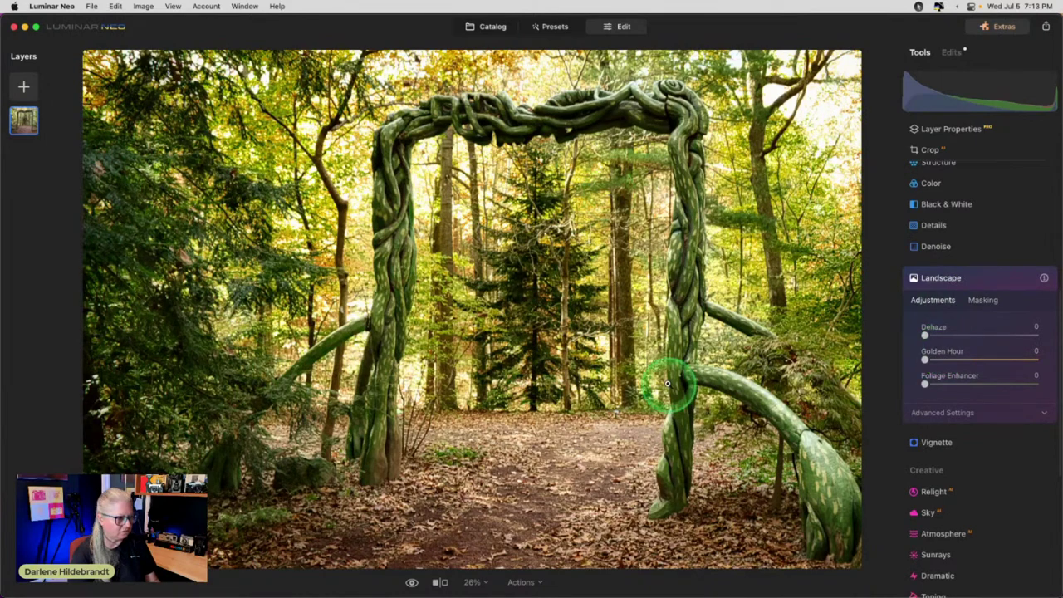
left_click_drag(926, 384, 972, 384)
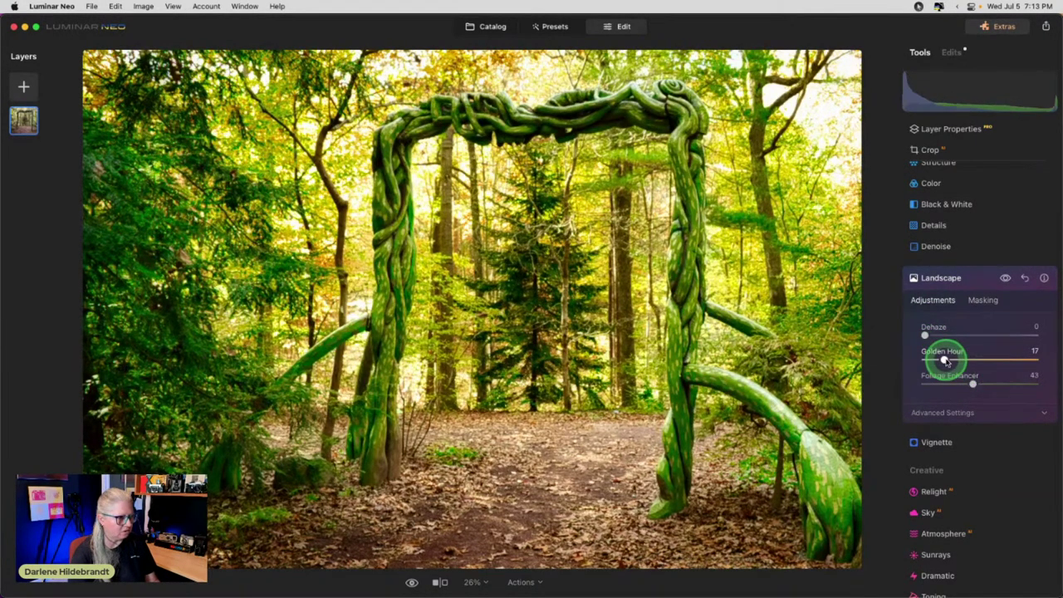
left_click(951, 412)
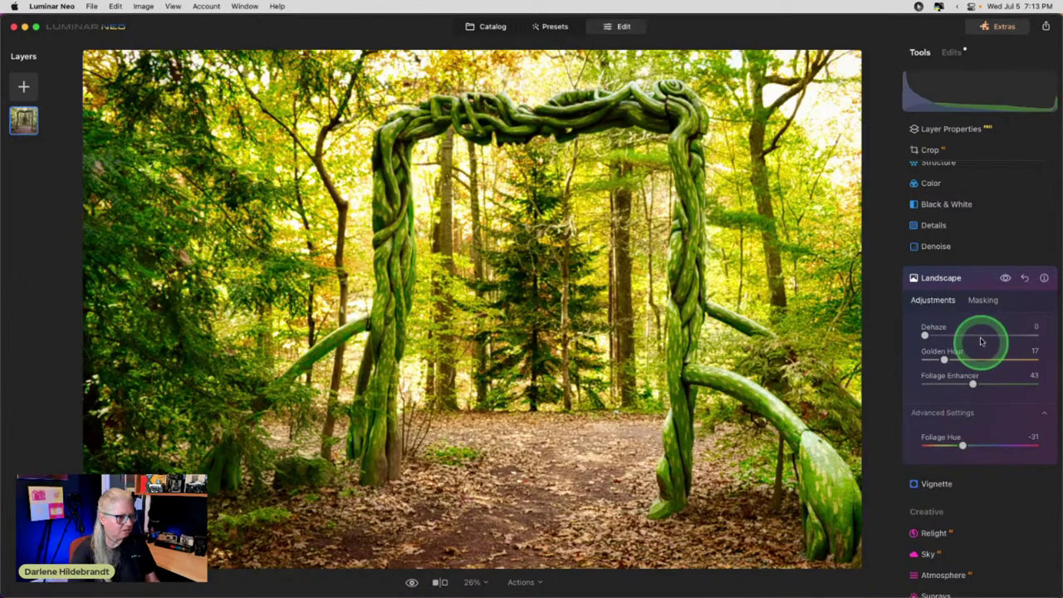
left_click(1005, 279)
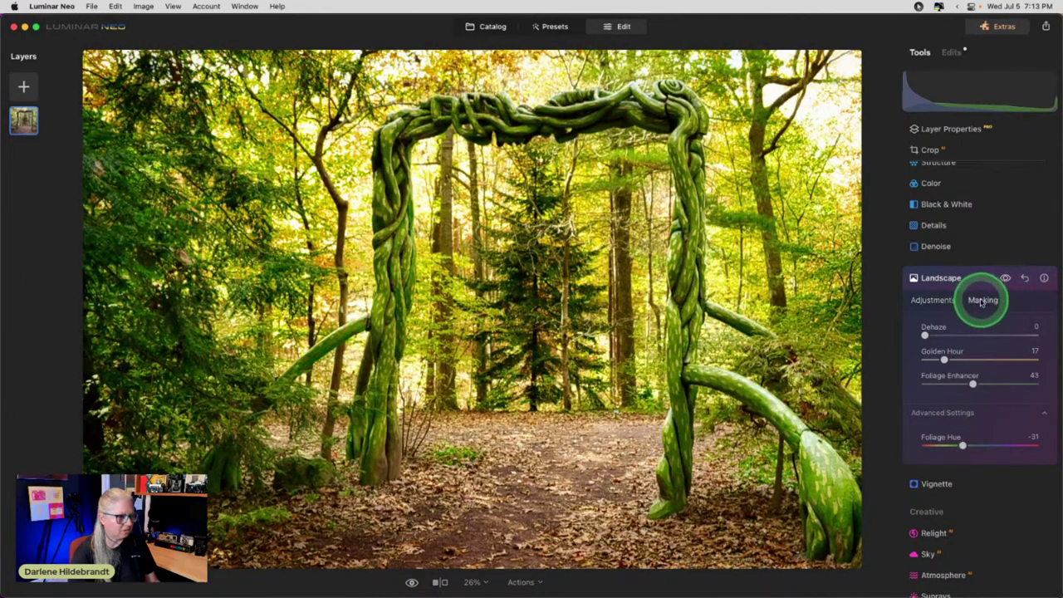
Paint a Landscape brush mask at strength 75 over the vine archway's pillars and branches
left_click(982, 300)
left_click(938, 322)
left_click_drag(1037, 407, 1008, 408)
mouse_move(683, 386)
left_mouse_down()
mouse_move(680, 98)
mouse_move(411, 123)
mouse_move(396, 142)
mouse_move(370, 475)
left_mouse_up()
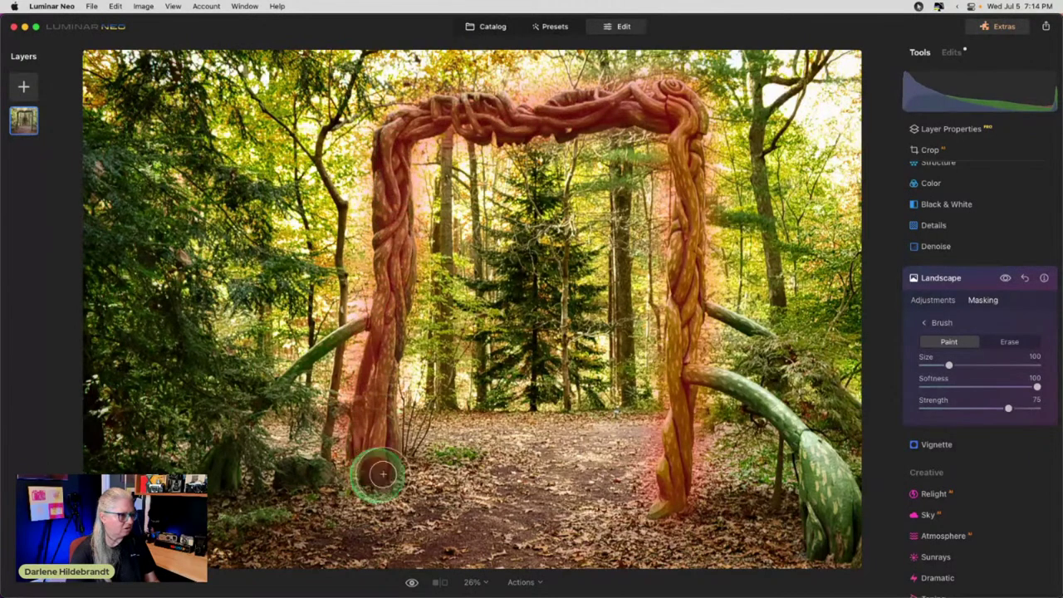
mouse_move(696, 368)
left_mouse_down()
mouse_move(765, 404)
mouse_move(803, 457)
mouse_move(830, 532)
mouse_move(819, 487)
left_mouse_up()
key("bracketleft")
key("bracketleft")
key("bracketleft")
key("bracketleft")
key("bracketleft")
mouse_move(364, 334)
left_mouse_down()
mouse_move(259, 393)
mouse_move(204, 475)
left_mouse_up()
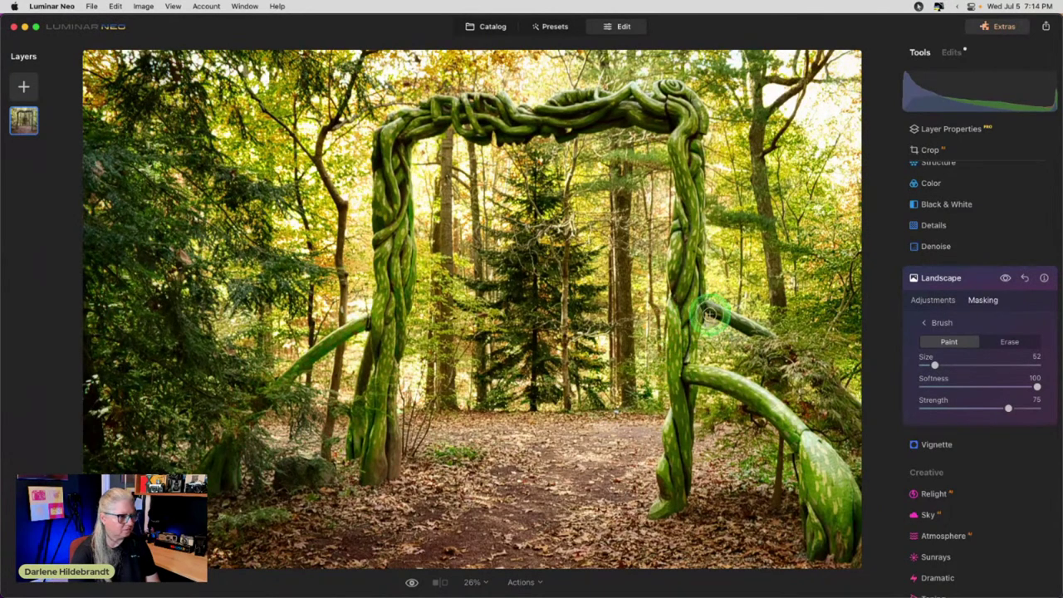
Toggle Landscape off and on to compare, then collapse its settings
left_click(933, 300)
left_click(1005, 280)
left_click(1005, 280)
left_click(1005, 279)
left_click(1005, 279)
left_click(1005, 279)
left_click(1005, 279)
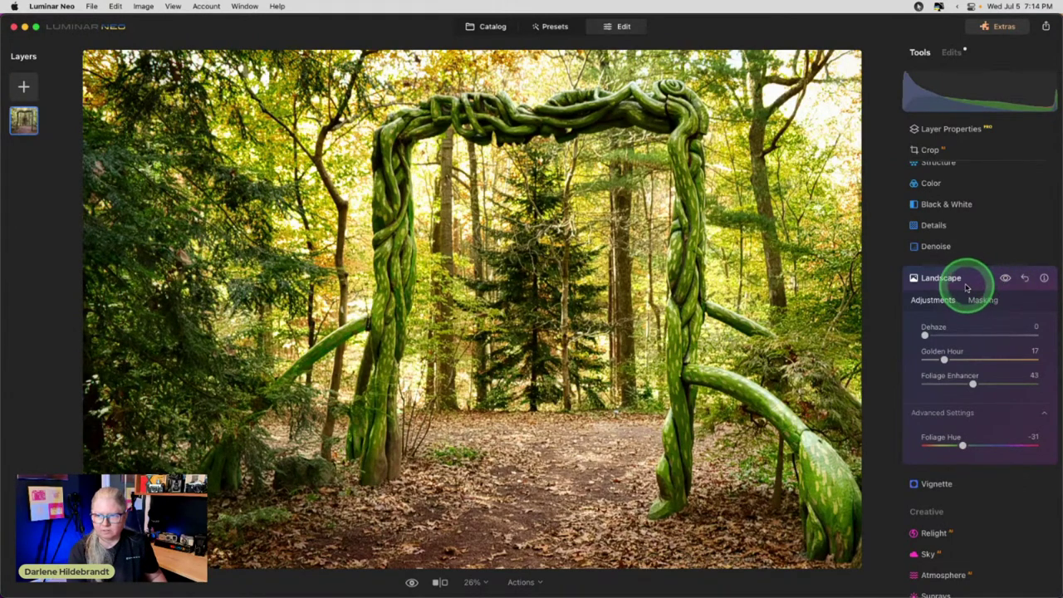
left_click(975, 279)
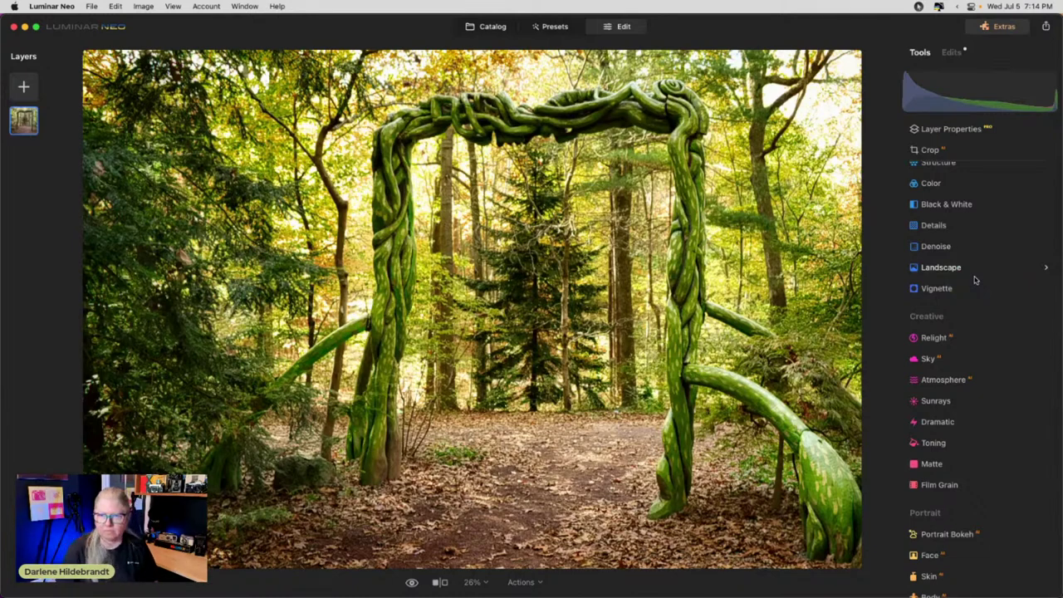
Compare the edited archway photo against the original
key("backslash")
key("backslash")
key("backslash")
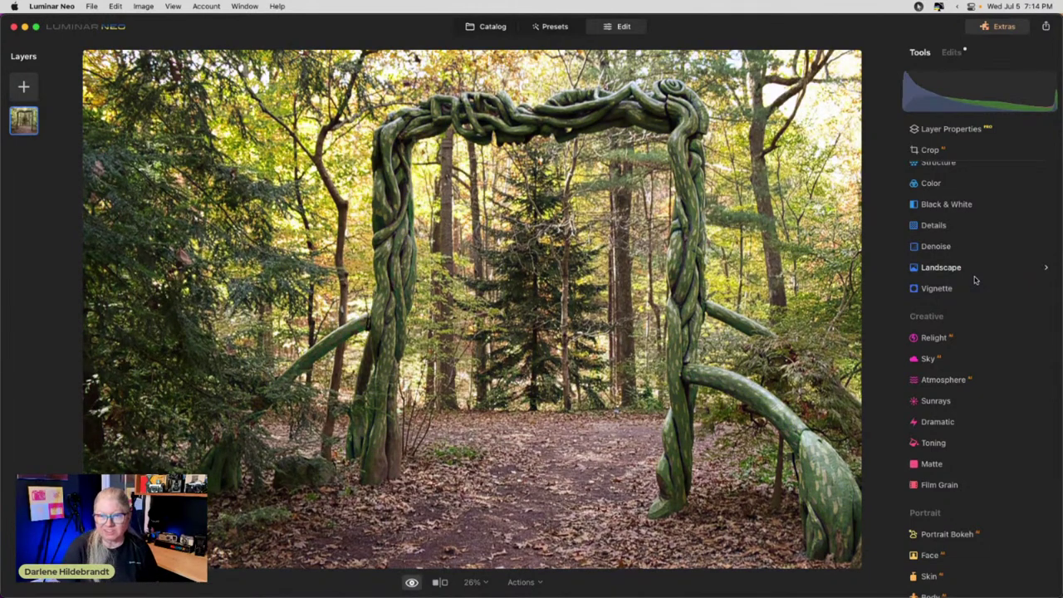
key("backslash")
key("backslash")
key("backslash")
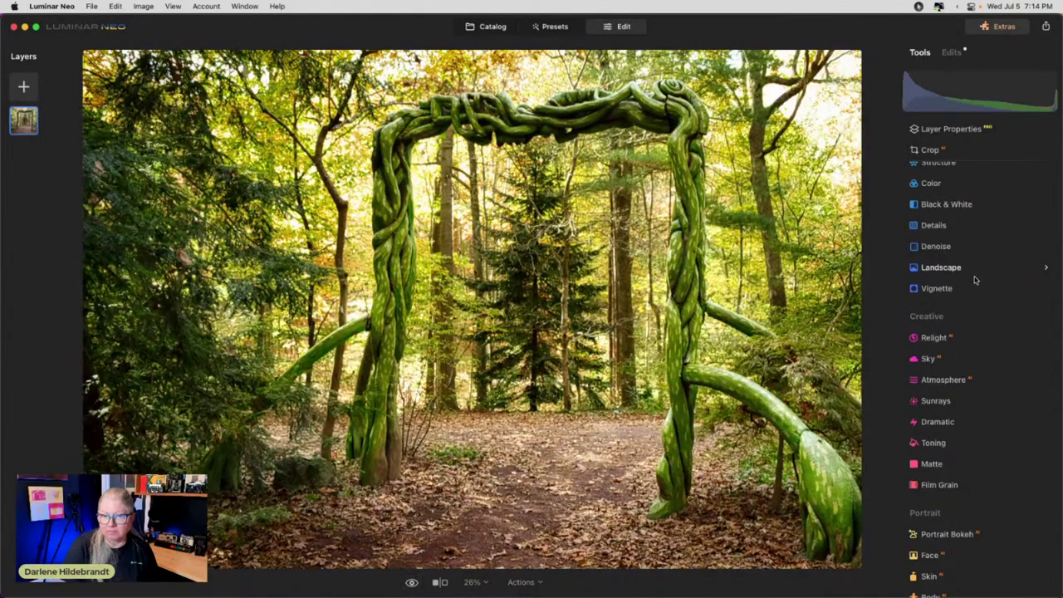
key("backslash")
key("backslash")
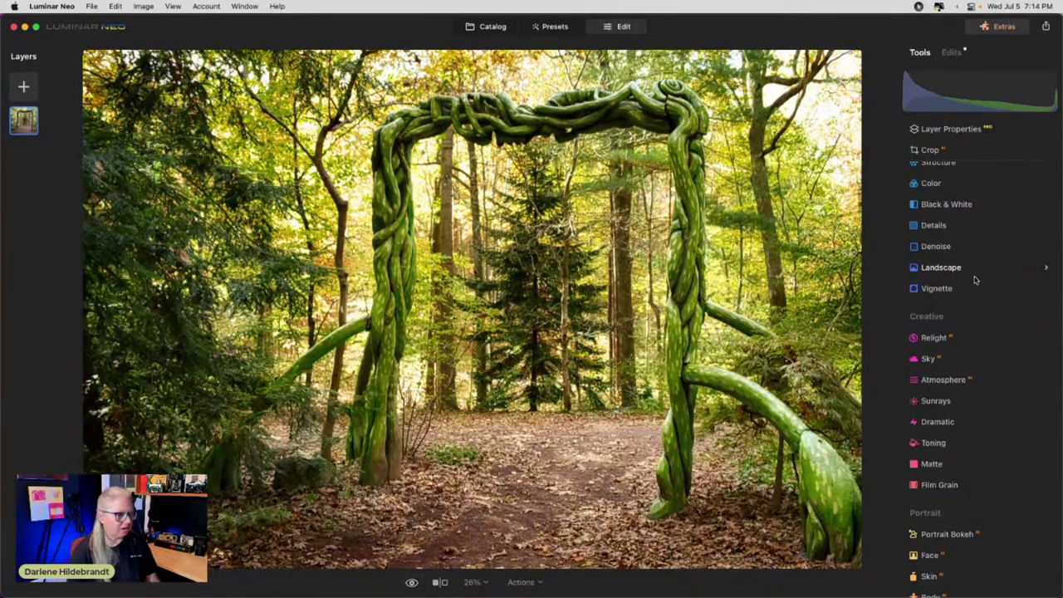
scroll(975, 280, "up", 4)
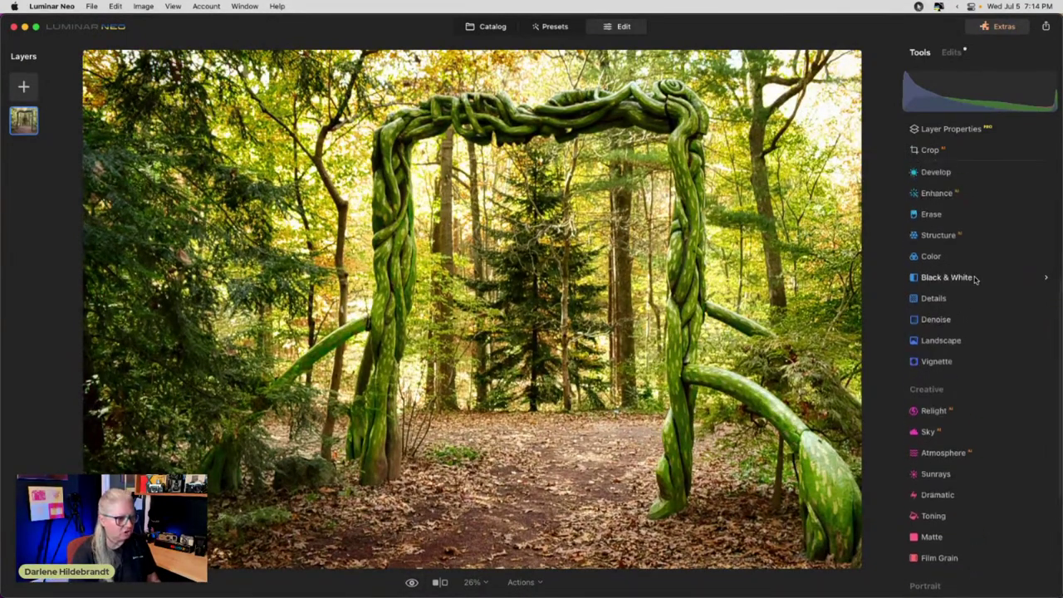
Review the Landscape edit's masking options in Edits, then expand Structure in Tools
left_click(973, 297)
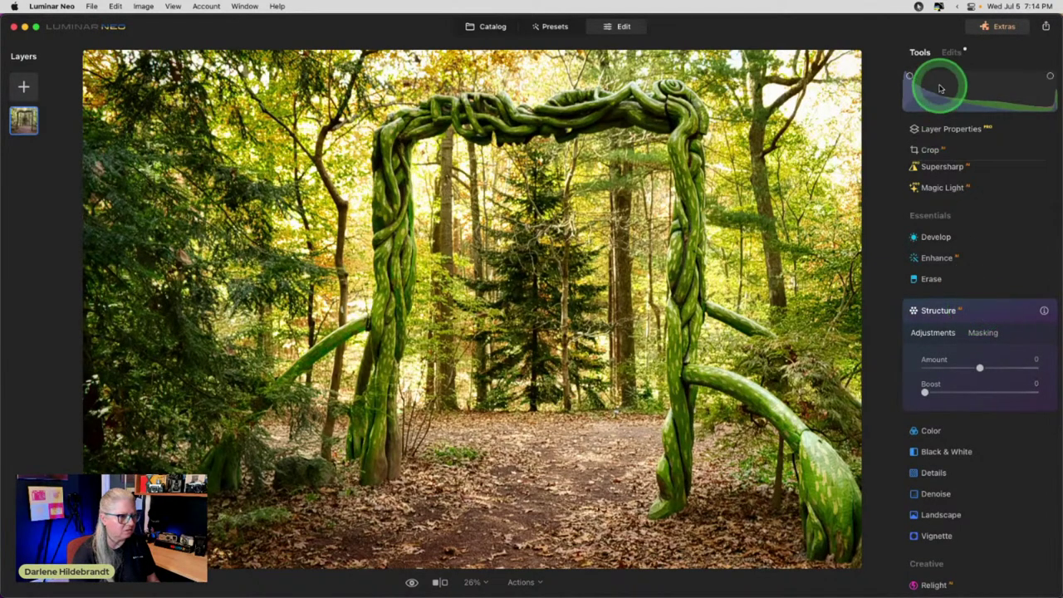
left_click(951, 52)
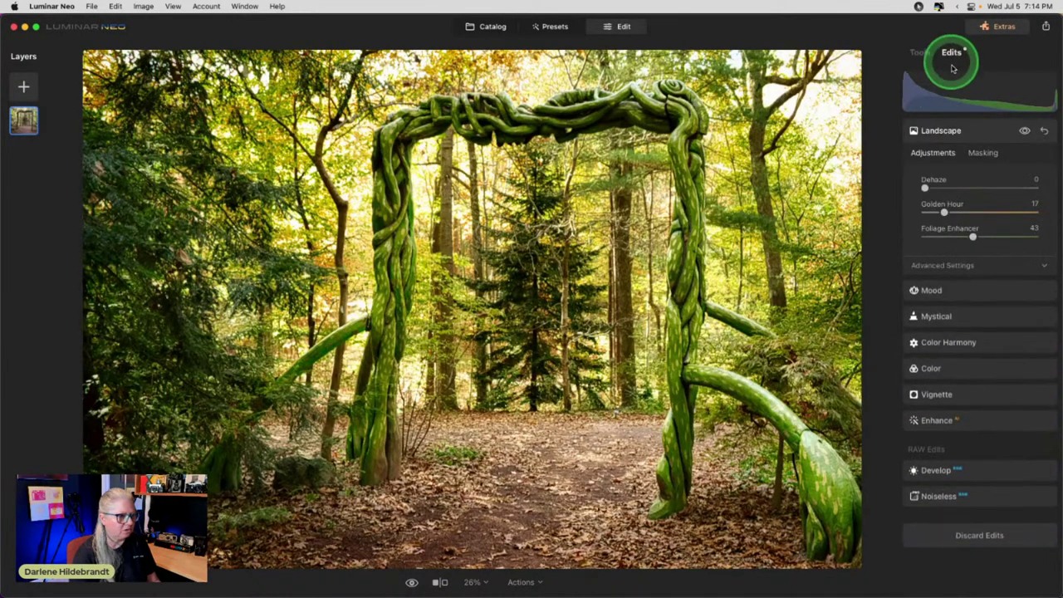
left_click(983, 153)
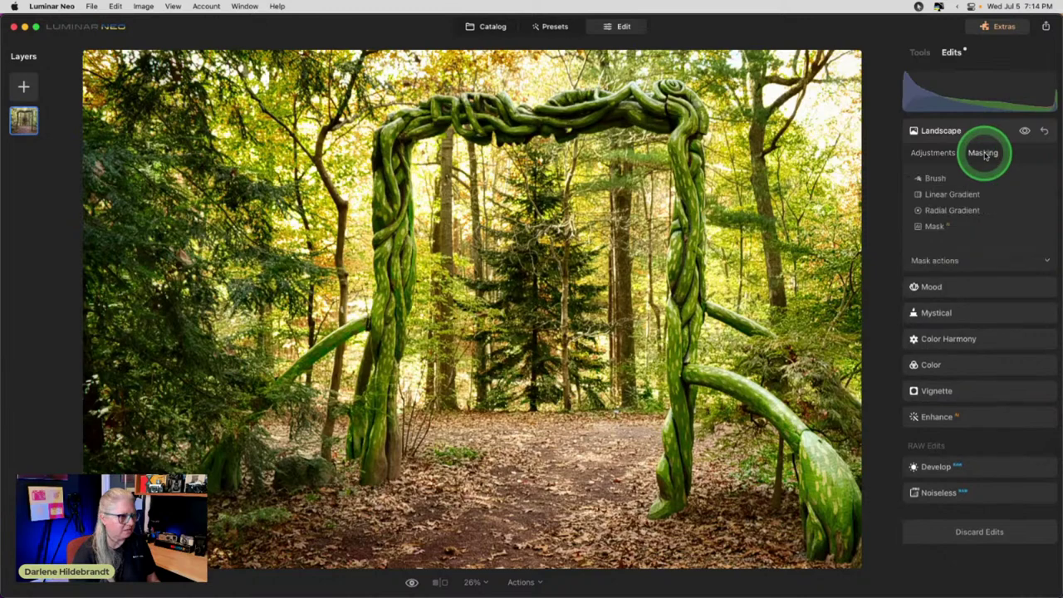
left_click(942, 259)
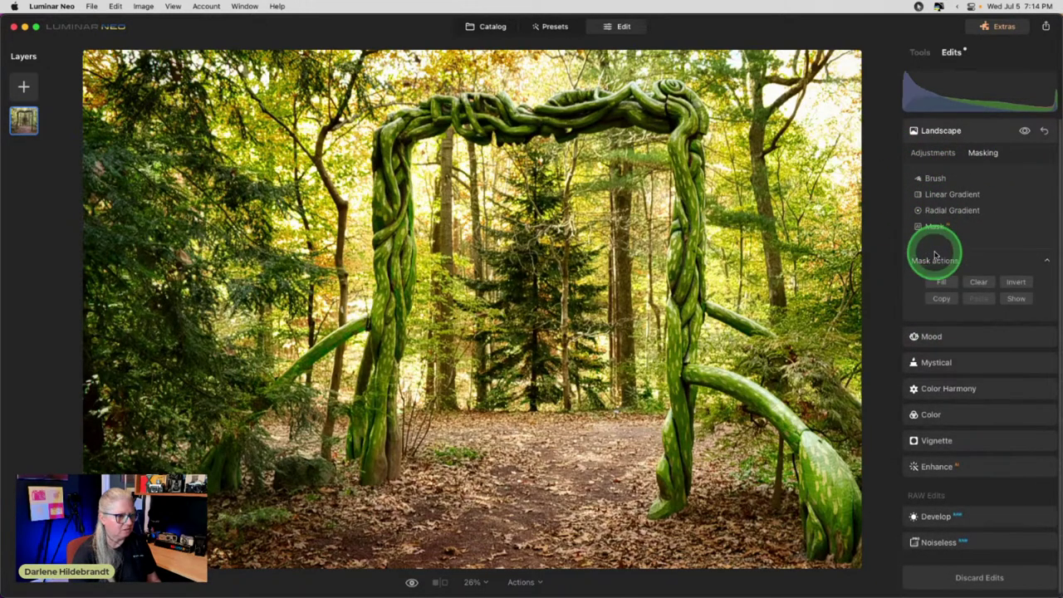
left_click(921, 55)
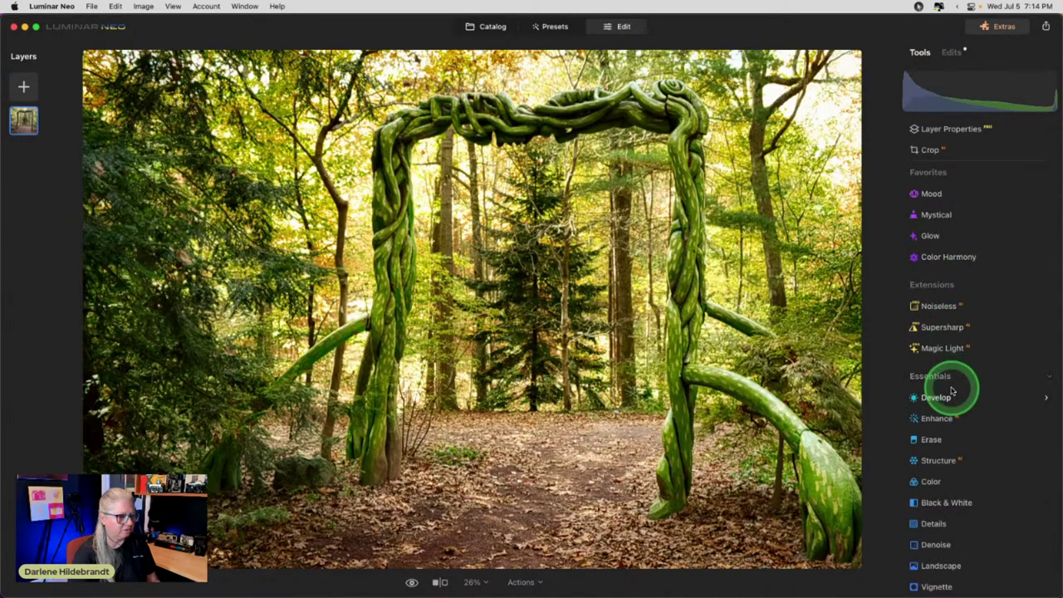
left_click(934, 399)
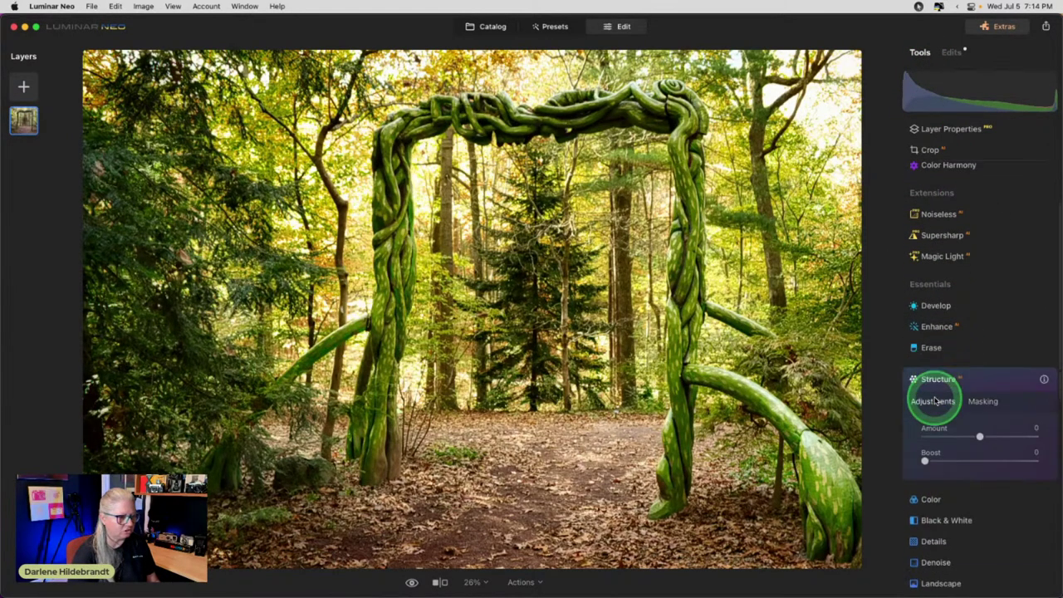
Set Structure Amount to -100 and Boost to 100, and open its masking options
left_click_drag(980, 382, 1053, 401)
left_click_drag(944, 381, 918, 380)
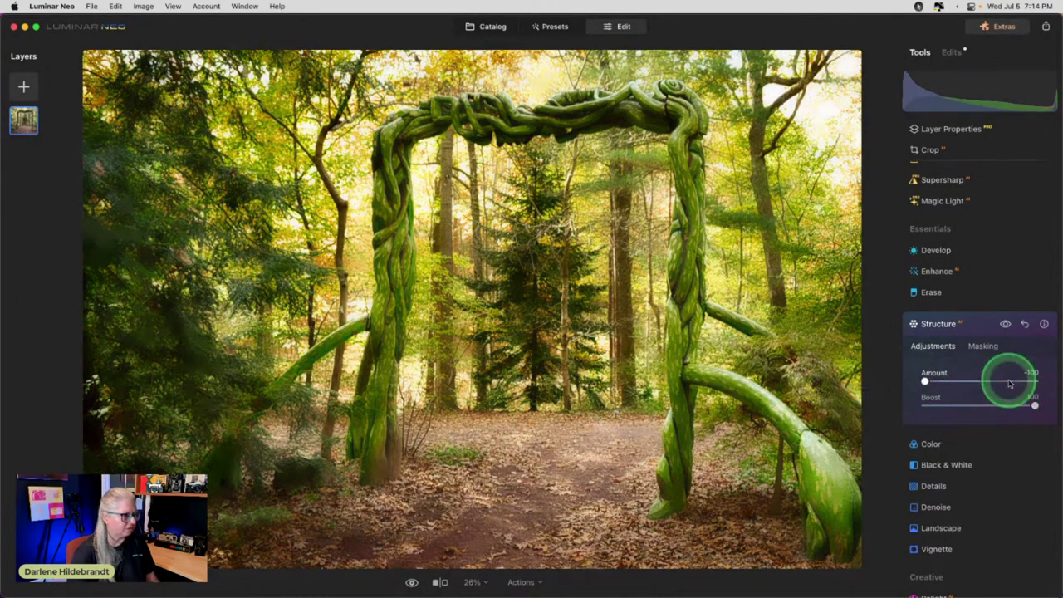
left_click(982, 345)
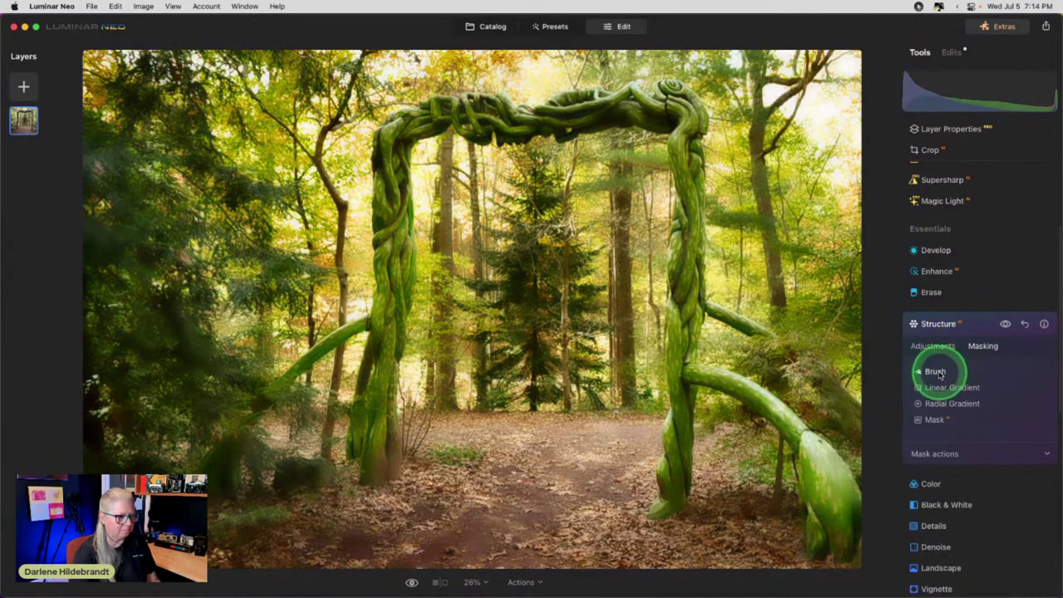
left_click(933, 452)
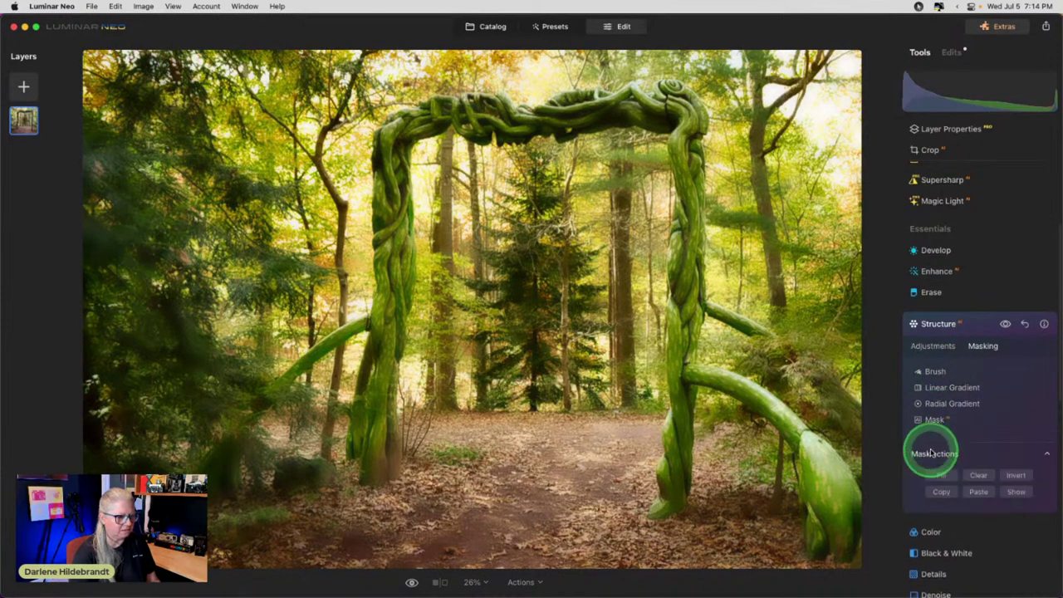
left_click(1013, 475)
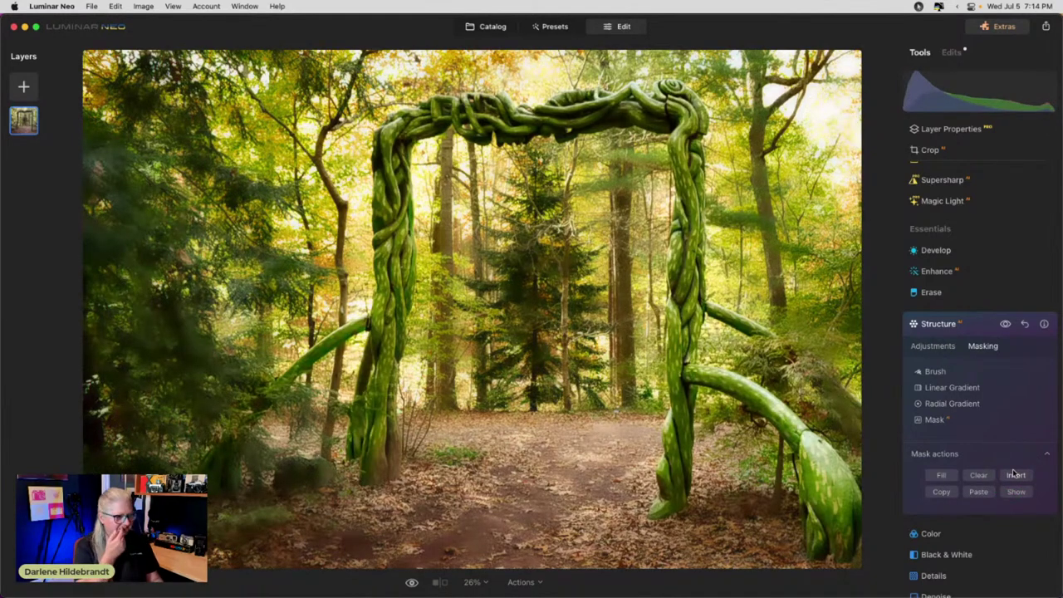
Brush-erase the Structure softening from the vine archway and path at strengths 79 and 39
left_click(937, 372)
left_click(1009, 387)
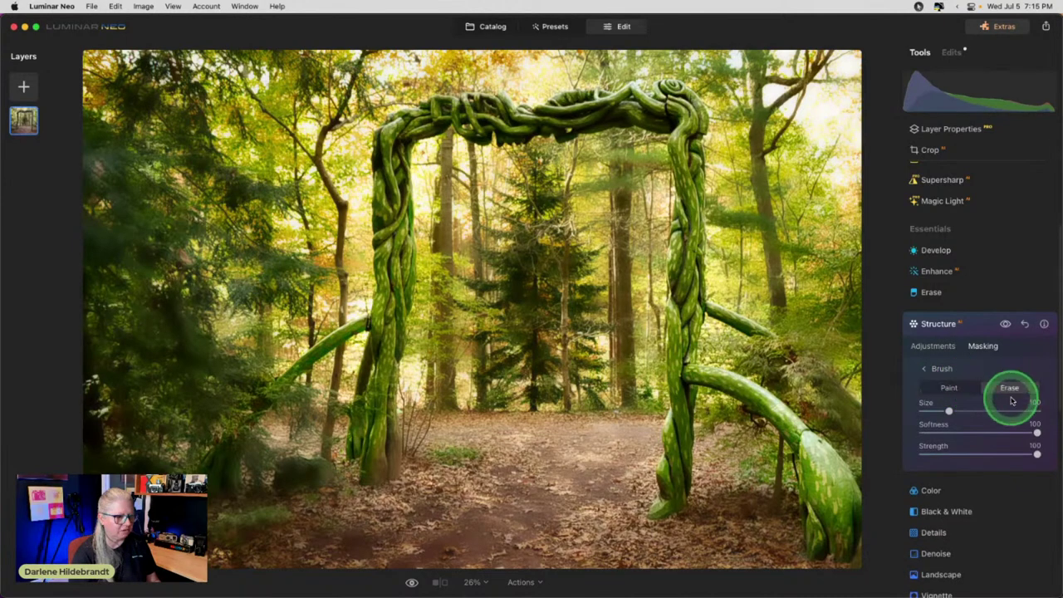
left_click_drag(1009, 453, 1014, 454)
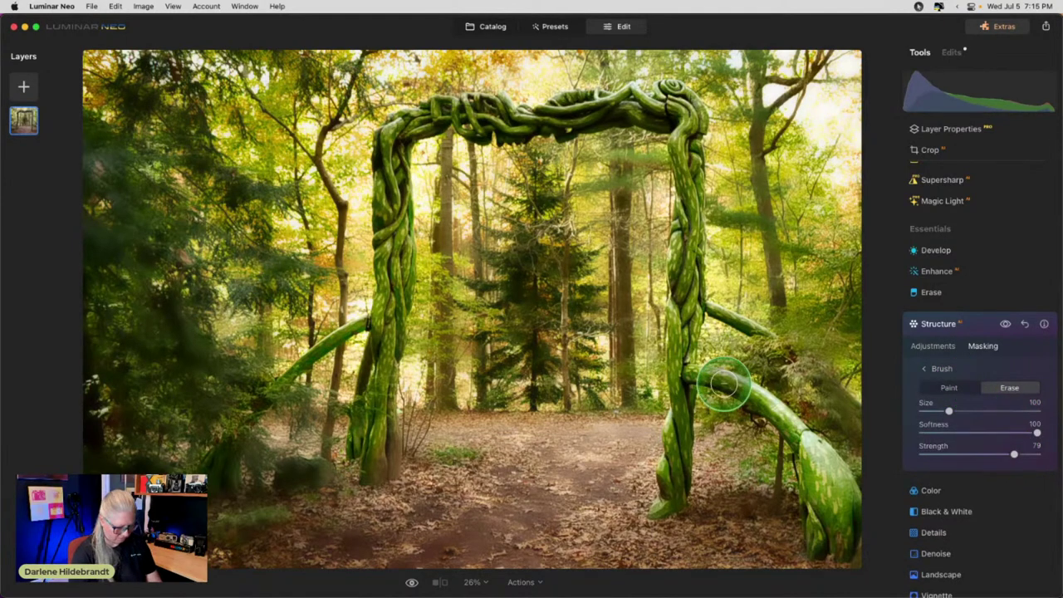
mouse_move(674, 474)
left_mouse_down()
mouse_move(678, 173)
mouse_move(674, 105)
mouse_move(658, 98)
mouse_move(451, 114)
mouse_move(385, 200)
mouse_move(372, 491)
left_mouse_up()
mouse_move(748, 402)
left_mouse_down()
mouse_move(814, 440)
mouse_move(810, 469)
mouse_move(730, 456)
mouse_move(766, 491)
mouse_move(527, 489)
mouse_move(395, 471)
mouse_move(644, 452)
mouse_move(432, 451)
mouse_move(443, 438)
mouse_move(414, 455)
mouse_move(220, 465)
mouse_move(261, 440)
mouse_move(516, 440)
mouse_move(788, 470)
mouse_move(864, 461)
mouse_move(763, 441)
mouse_move(515, 487)
mouse_move(212, 467)
mouse_move(436, 490)
mouse_move(847, 495)
mouse_move(630, 503)
mouse_move(296, 462)
mouse_move(206, 493)
mouse_move(585, 509)
mouse_move(868, 497)
left_mouse_up()
left_click(968, 453)
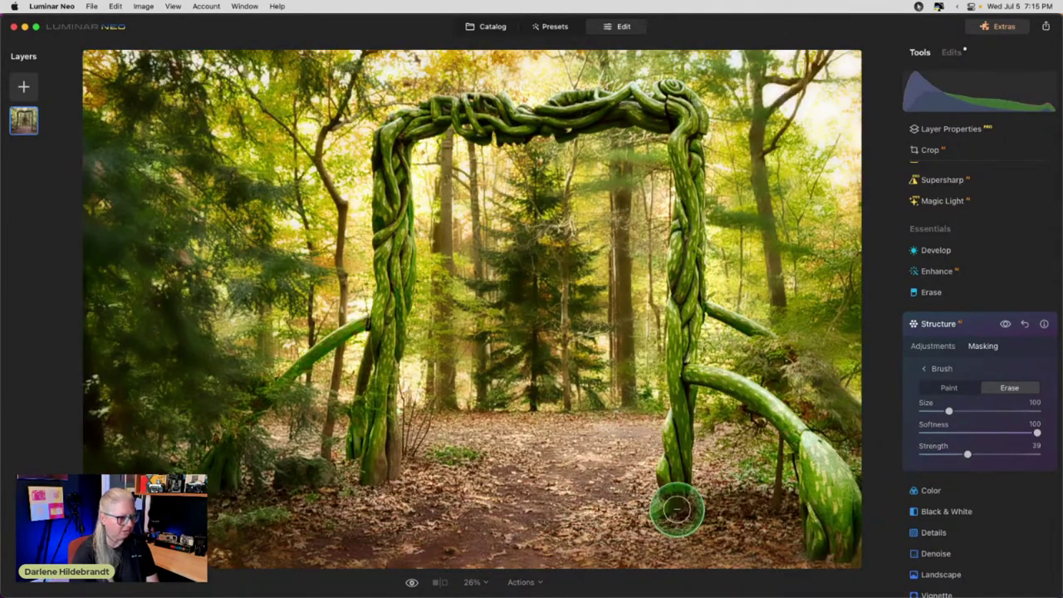
key("bracketright")
key("bracketright")
mouse_move(717, 553)
left_mouse_down()
mouse_move(277, 549)
mouse_move(147, 404)
mouse_move(178, 465)
left_mouse_up()
mouse_move(260, 330)
left_mouse_down()
mouse_move(274, 254)
mouse_move(120, 345)
mouse_move(75, 151)
mouse_move(102, 199)
mouse_move(125, 491)
mouse_move(121, 272)
mouse_move(143, 400)
mouse_move(163, 202)
left_mouse_up()
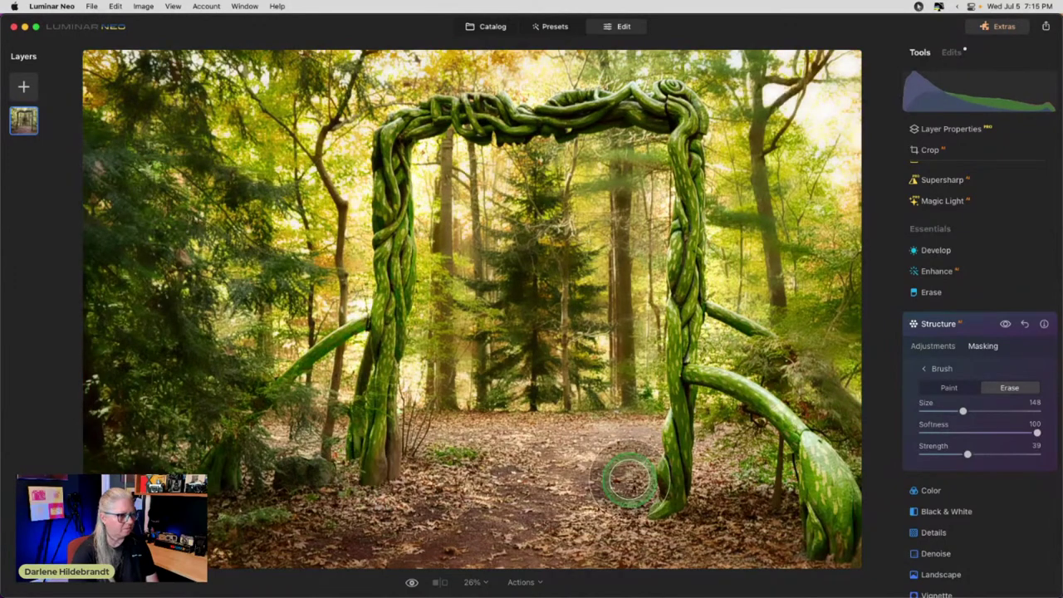
mouse_move(790, 340)
left_mouse_down()
mouse_move(834, 309)
mouse_move(828, 379)
mouse_move(859, 426)
mouse_move(786, 339)
mouse_move(815, 318)
mouse_move(787, 300)
mouse_move(793, 329)
mouse_move(773, 106)
left_mouse_up()
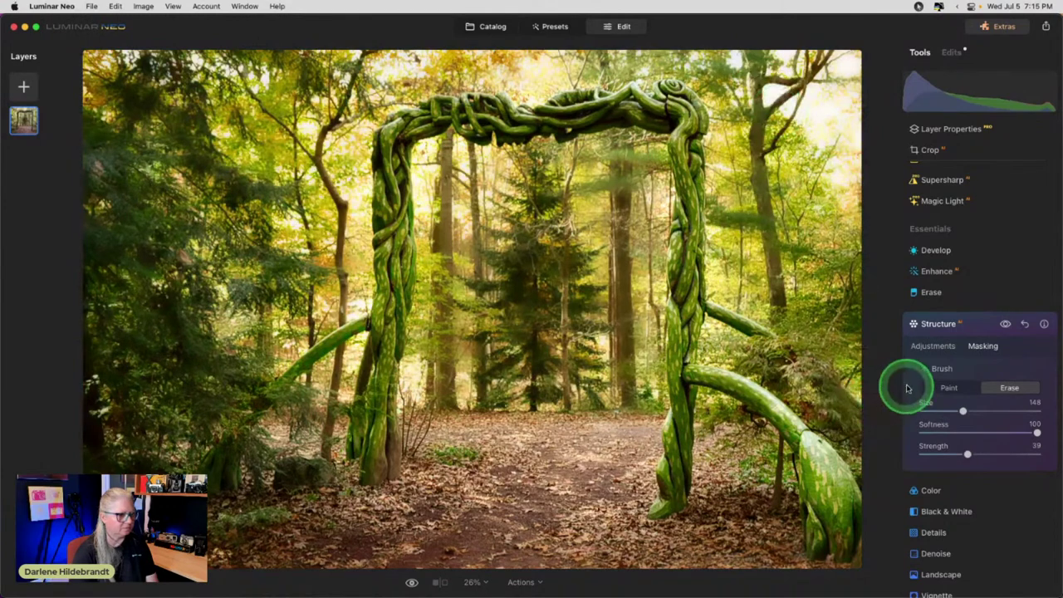
left_click(933, 346)
Settle Structure at Amount -64 and Boost 76, then collapse the panel
left_click_drag(1035, 405, 1009, 405)
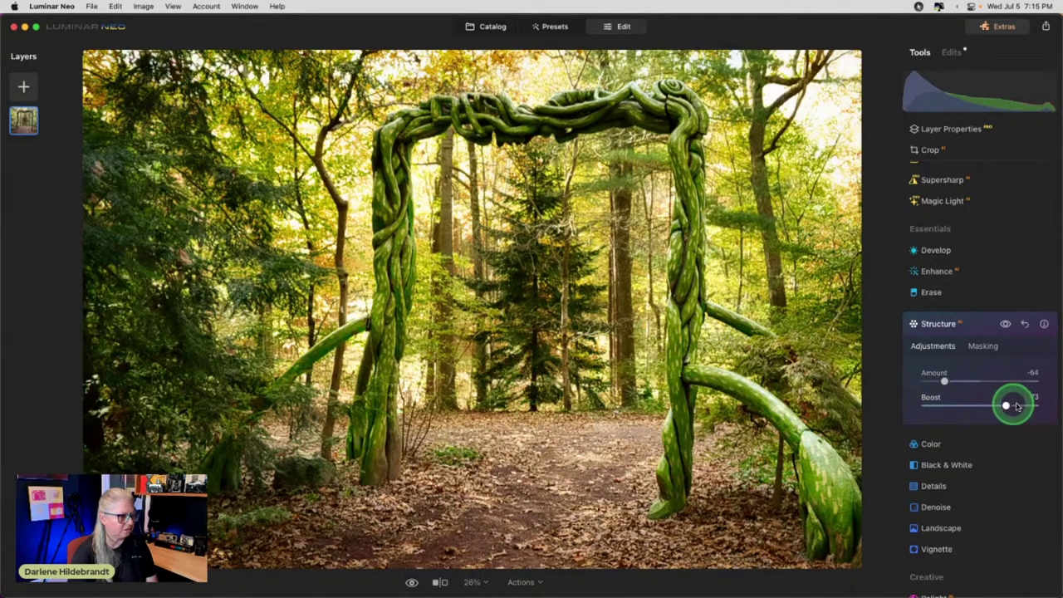
left_click(1005, 324)
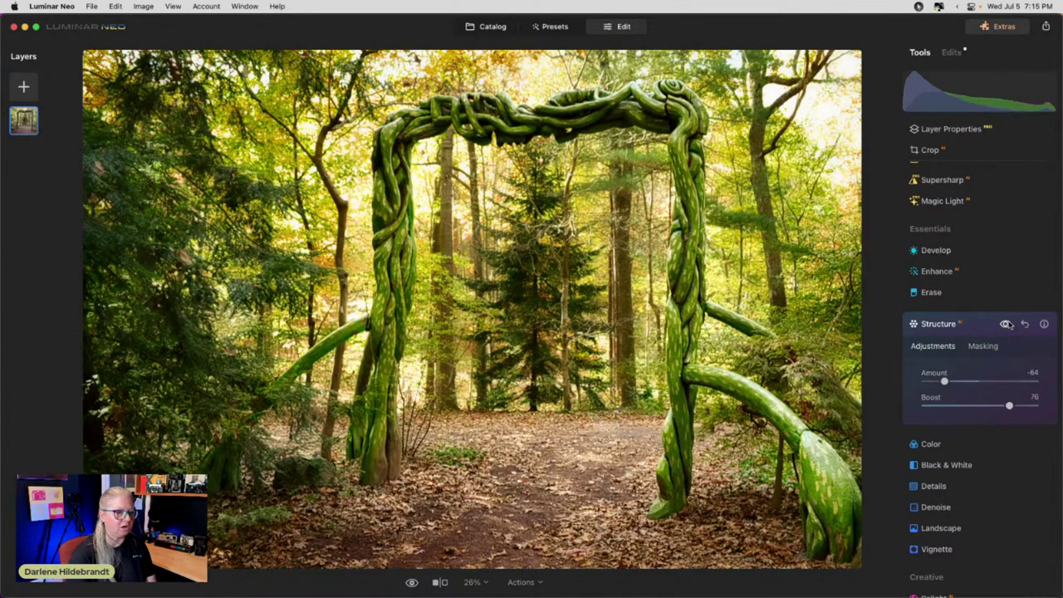
left_click(975, 322)
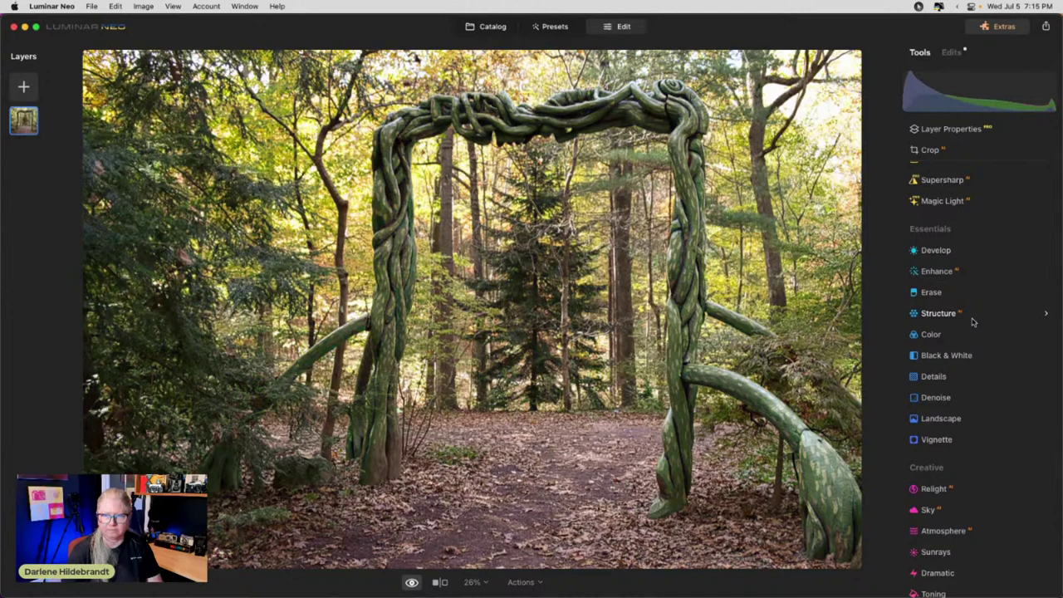
Compare the finished archway edit with its original, then select the mossy log photo in the Forest catalog
key("backslash")
key("backslash")
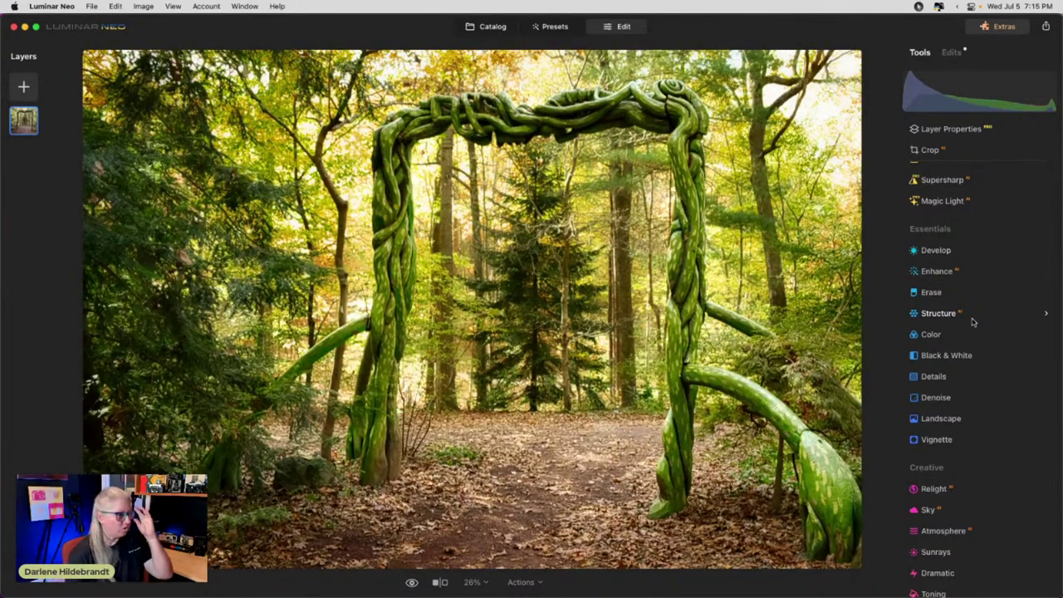
left_click(490, 27)
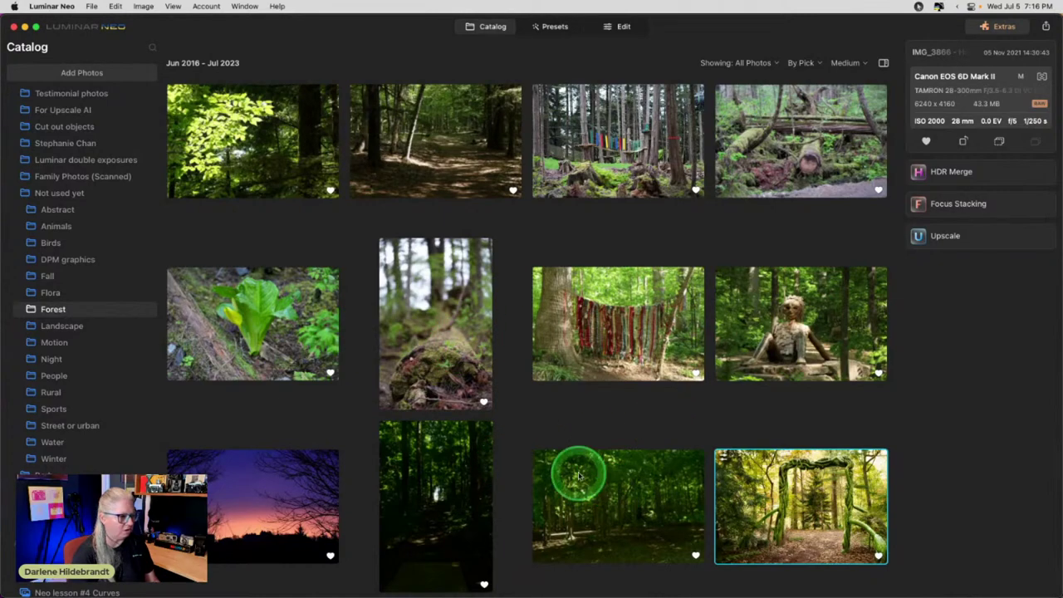
left_click(427, 348)
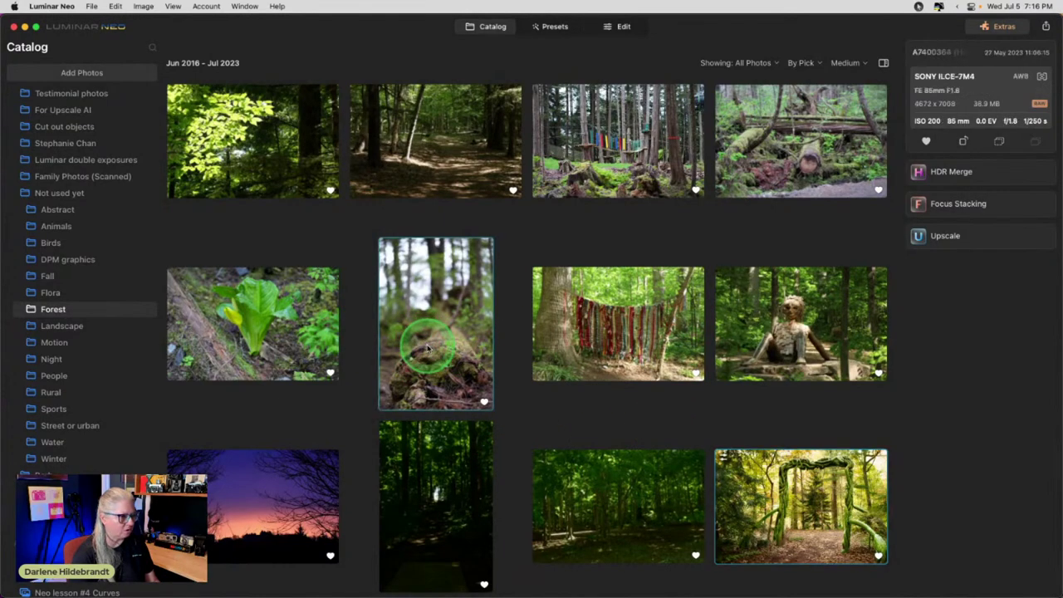
Load the mossy log photo into the editor and show the Develop tool's Camera Profile options
left_click(617, 26)
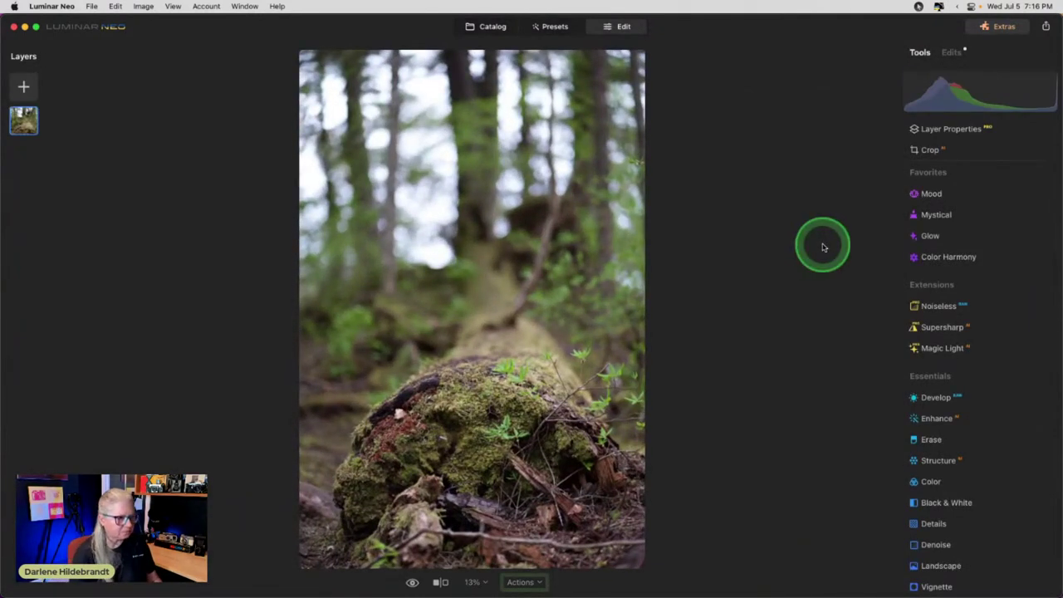
left_click(961, 306)
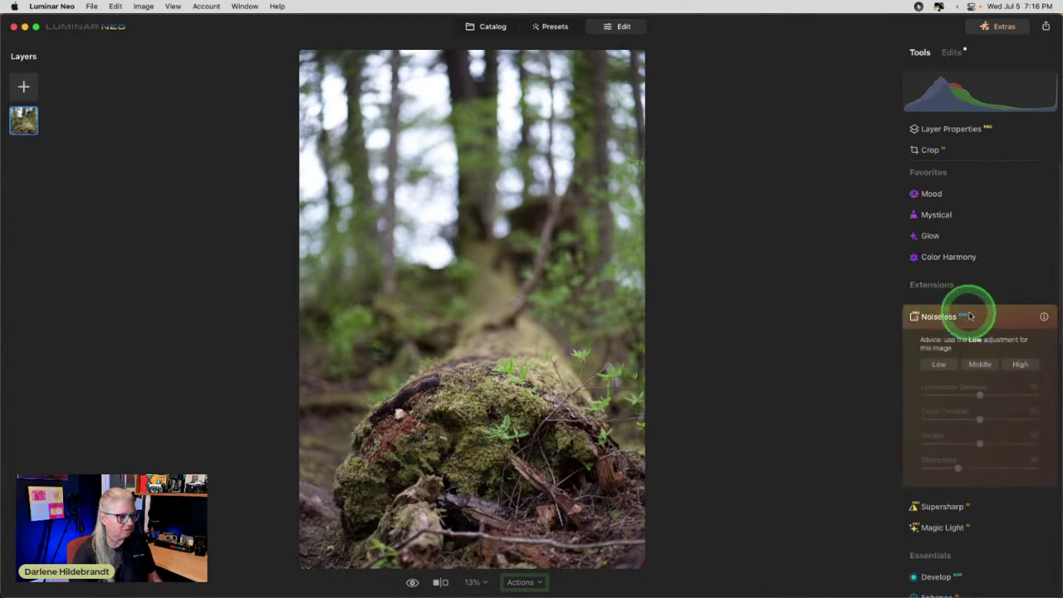
left_click(966, 313)
left_click(961, 396)
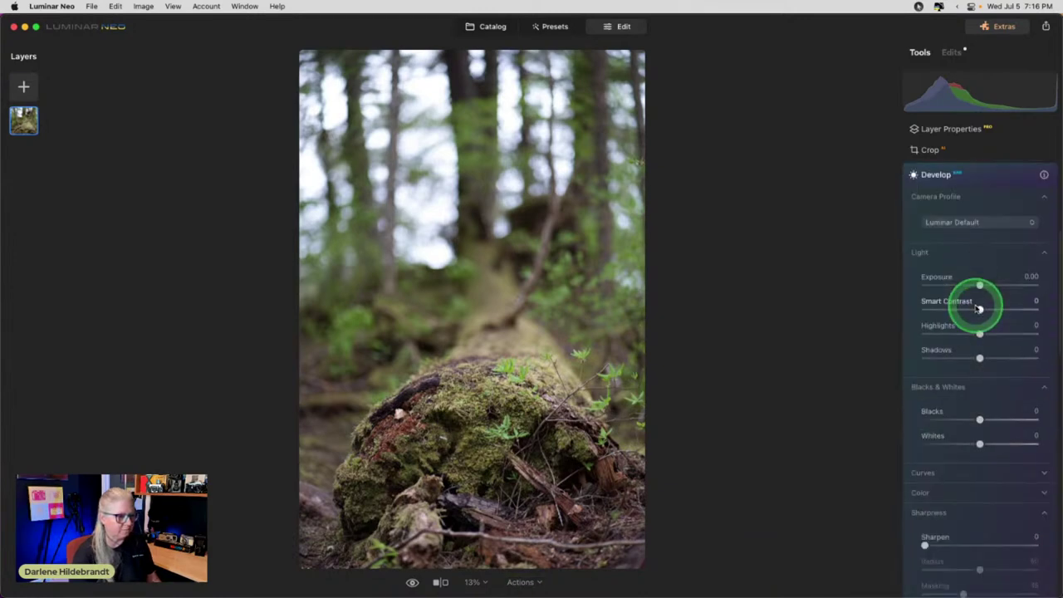
left_click(975, 281)
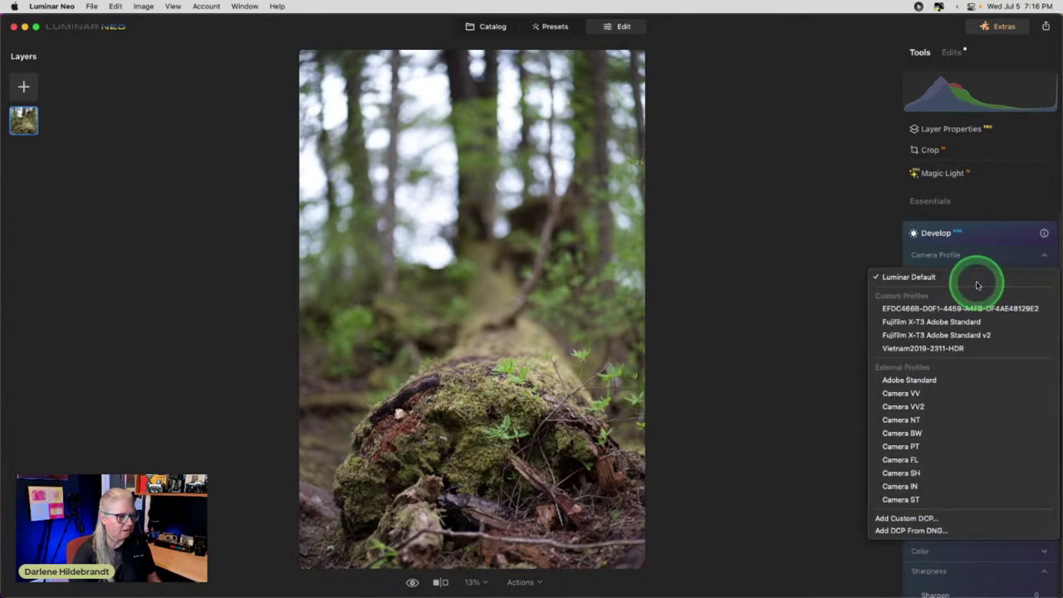
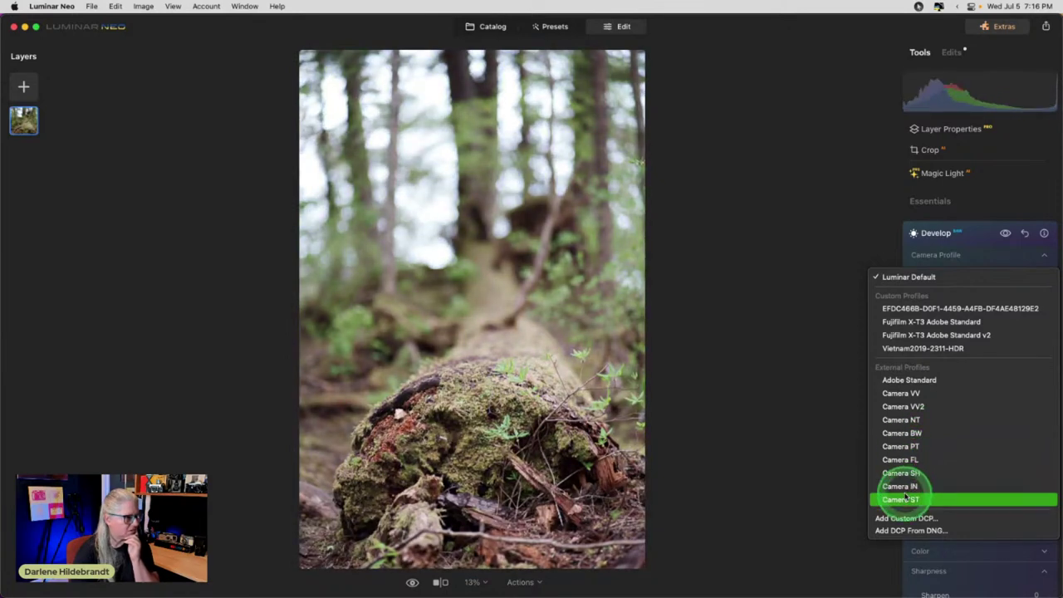
Settle on the Camera ST camera profile after trying Camera VV, BW and PT
left_click(900, 498)
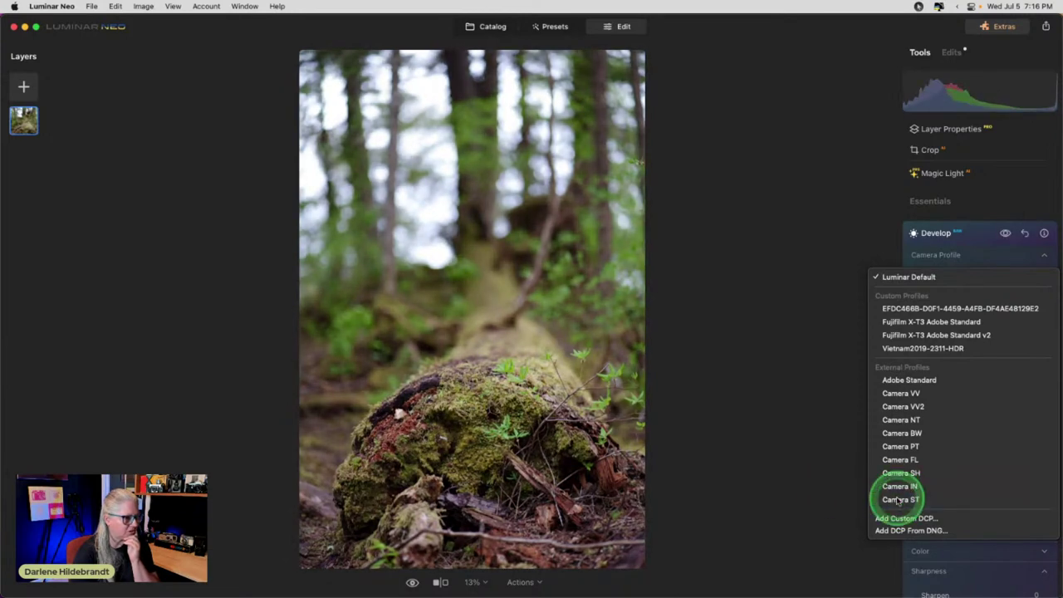
left_click(970, 286)
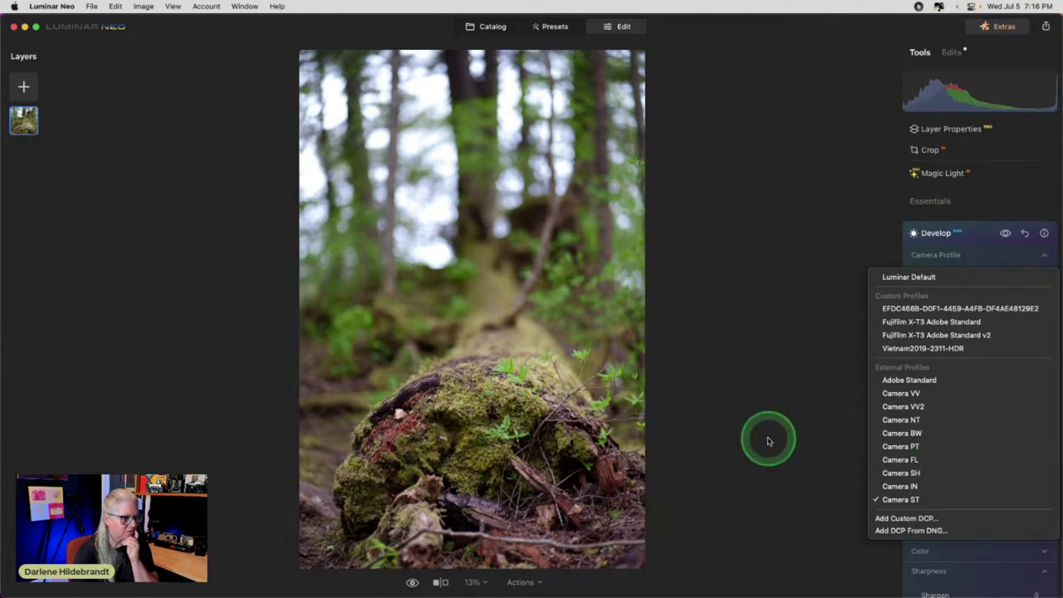
left_click(991, 253)
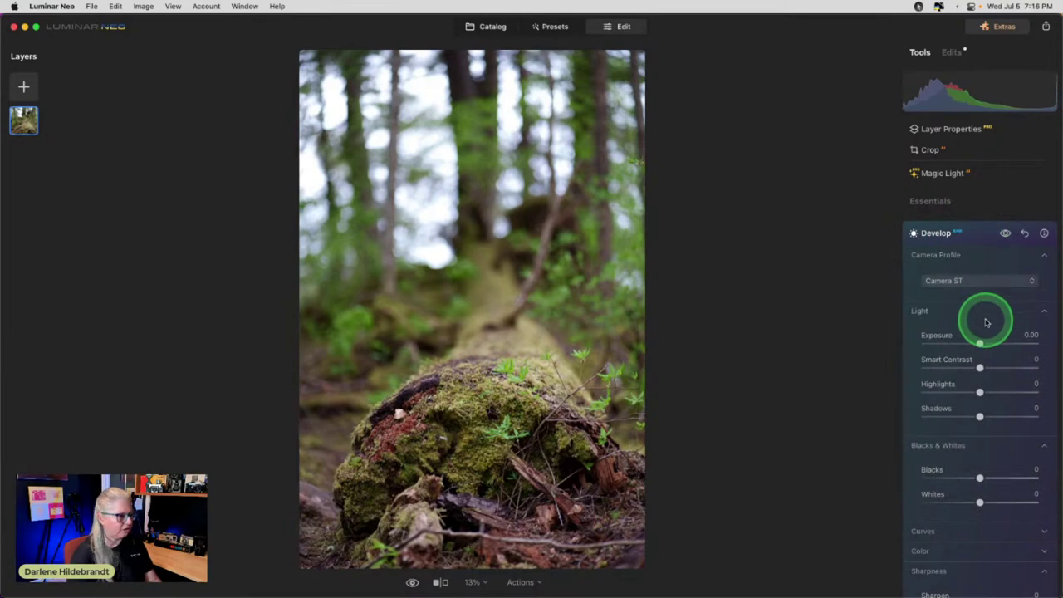
With clipping warnings shown, set Whites to 27 and Exposure to 0.48
mouse_move(1050, 98)
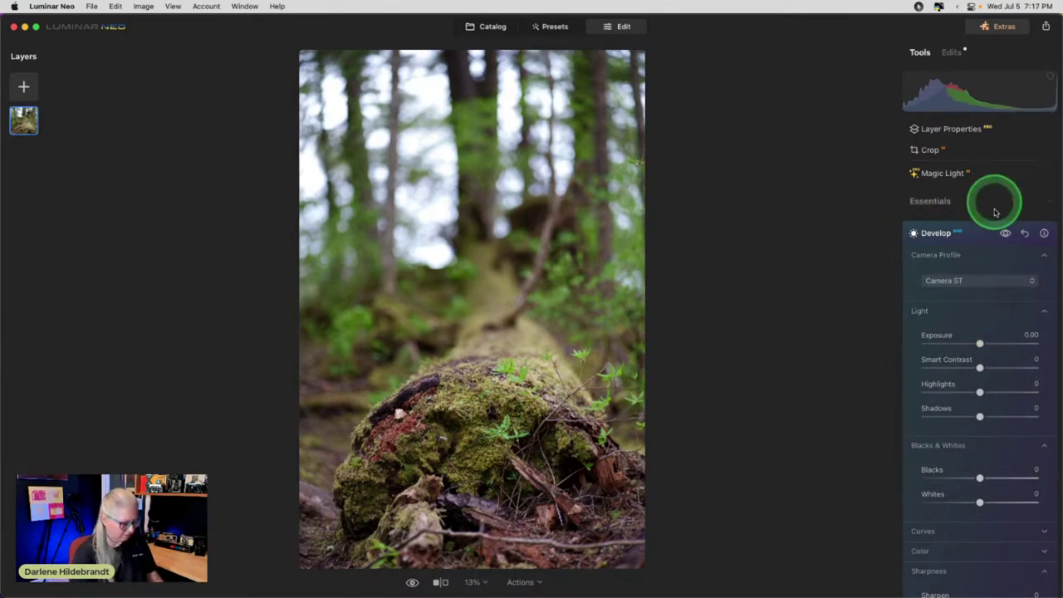
key("j")
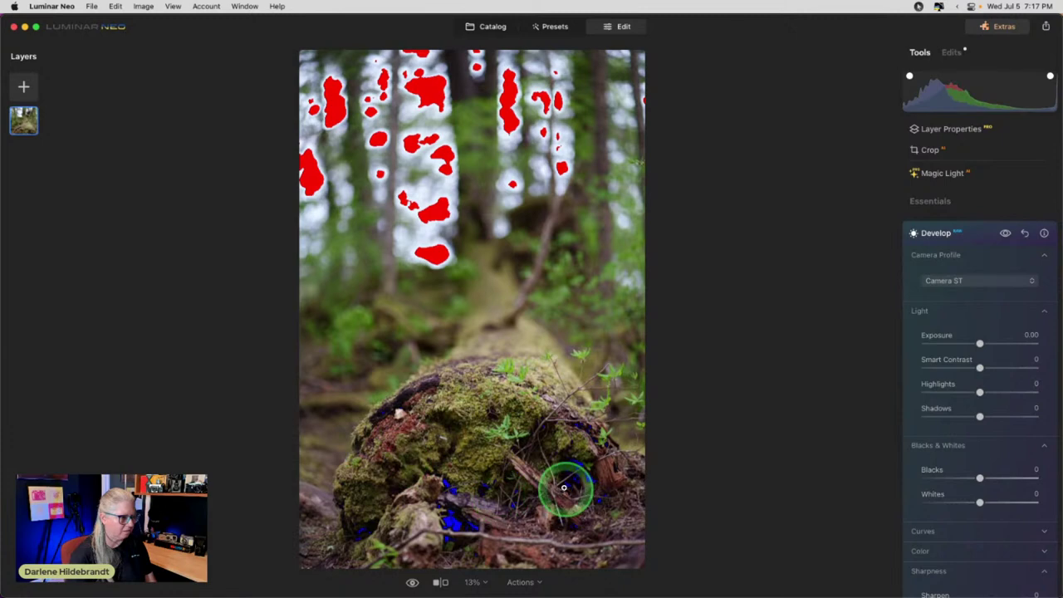
key("j")
left_click_drag(980, 502, 1027, 500)
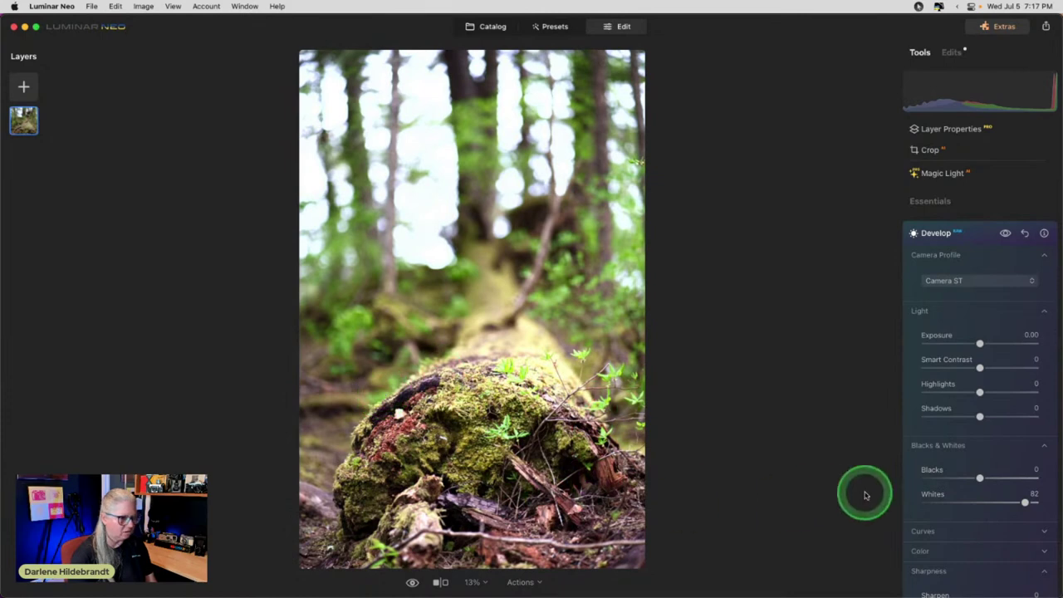
key("j")
left_click_drag(1025, 500, 994, 502)
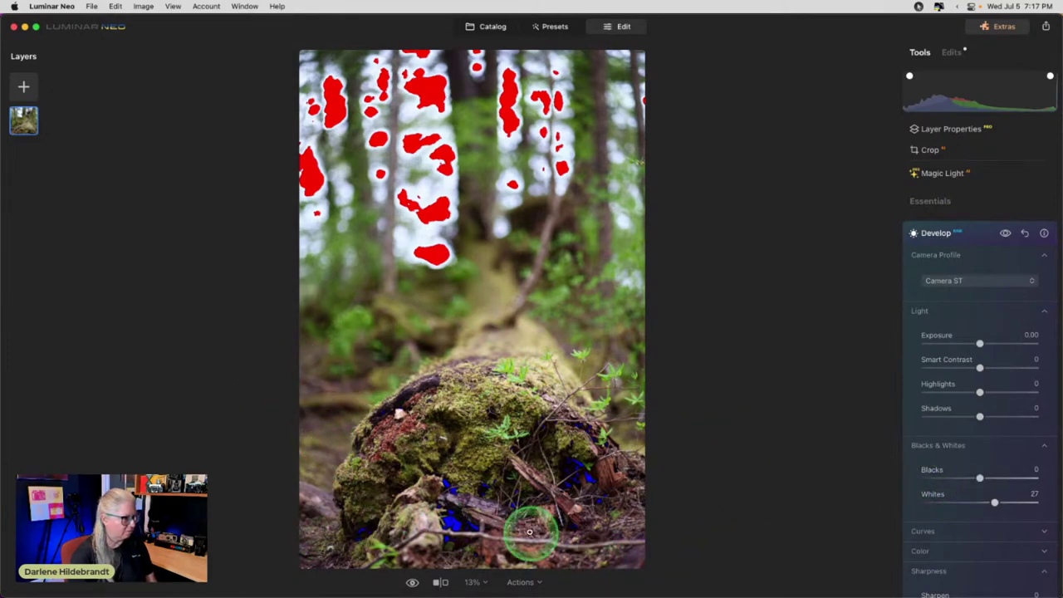
left_click_drag(980, 344, 985, 344)
left_click_drag(980, 477, 978, 478)
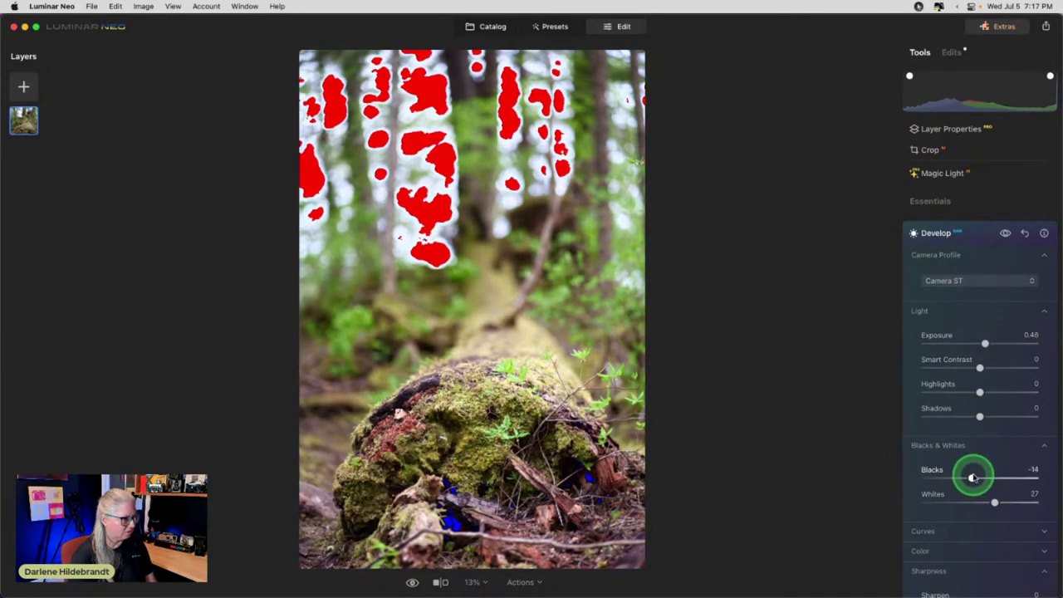
Enable Auto Fix Chromatic Aberrations and Auto Defringe in Optics
scroll(953, 365, "down", 8)
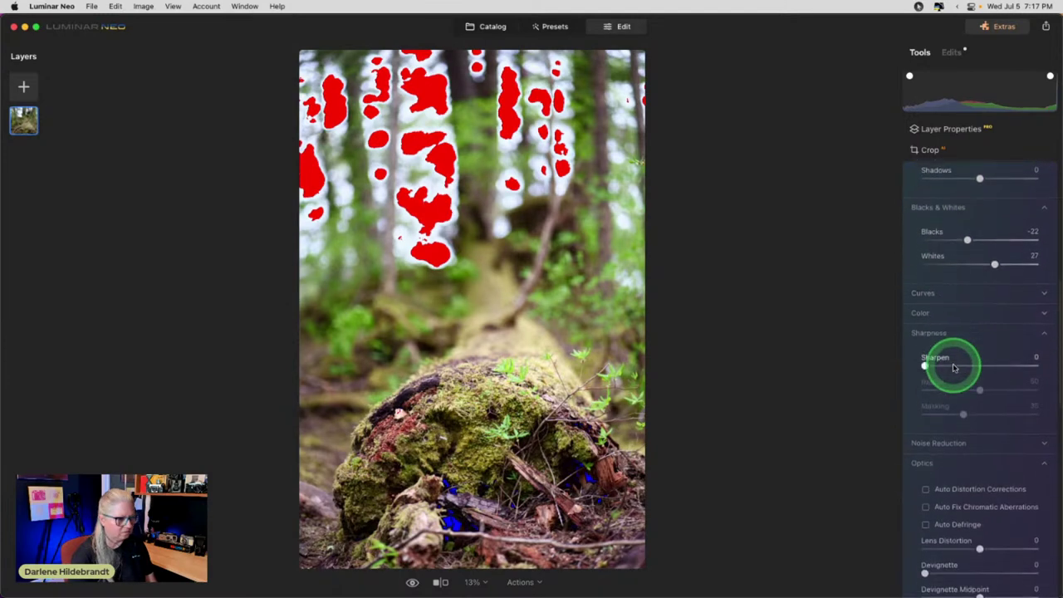
scroll(954, 368, "down", 2)
left_click(926, 373)
left_click(925, 356)
key("j")
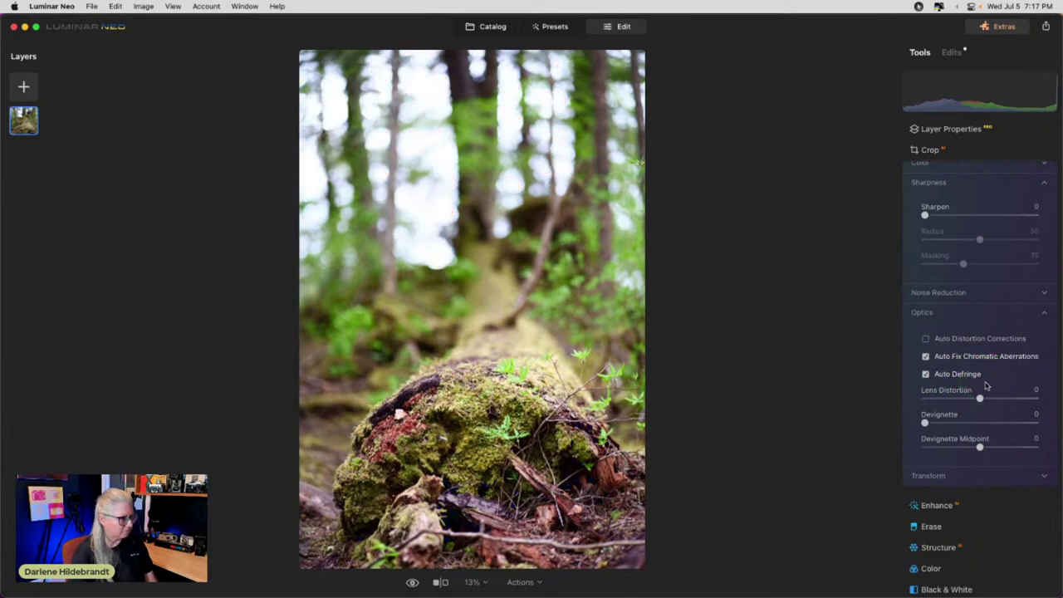
Lower Exposure to 0.25 and Highlights to -61 while watching clipping warnings
scroll(986, 382, "up", 6)
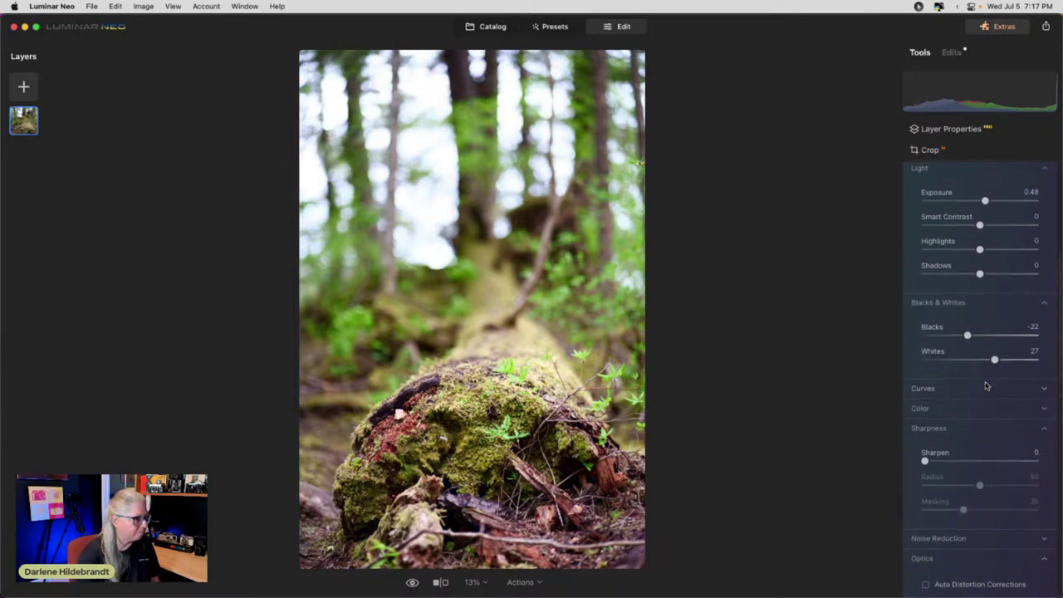
left_click_drag(987, 207, 985, 207)
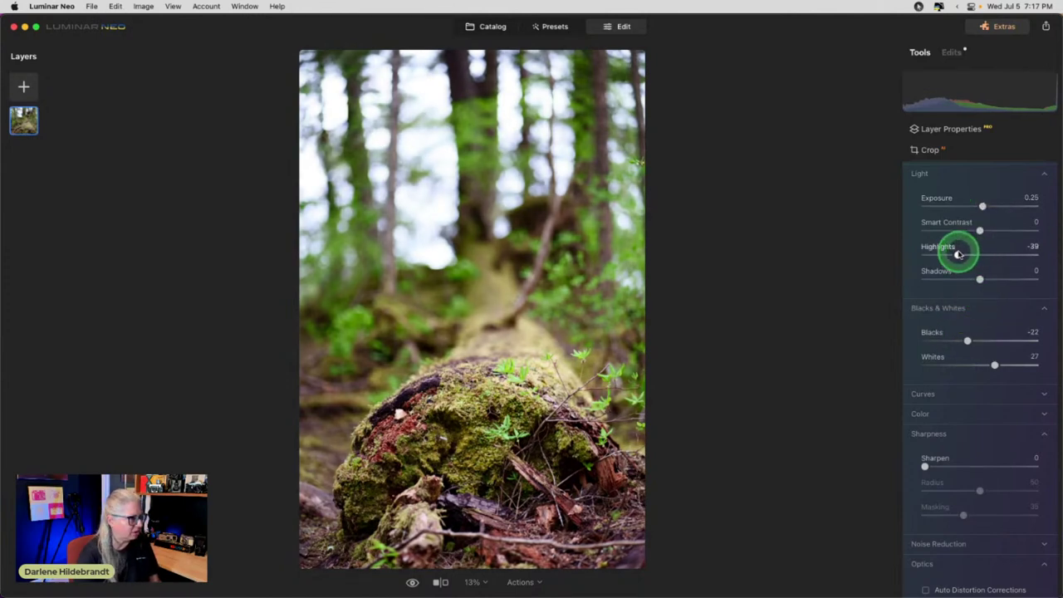
left_click_drag(1011, 254, 948, 259)
key("j")
key("j")
scroll(956, 280, "up", 5)
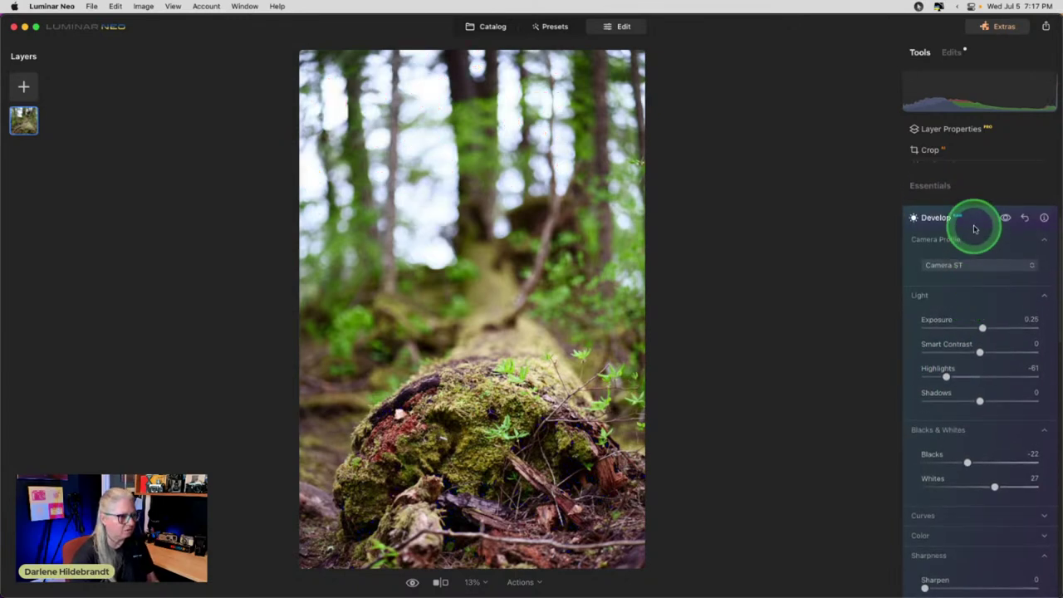
scroll(972, 316, "down", 5)
scroll(977, 320, "down", 1)
Set the Color white balance to the Daylight preset (5500 temperature)
left_click(956, 350)
scroll(958, 353, "down", 2)
scroll(958, 353, "down", 1)
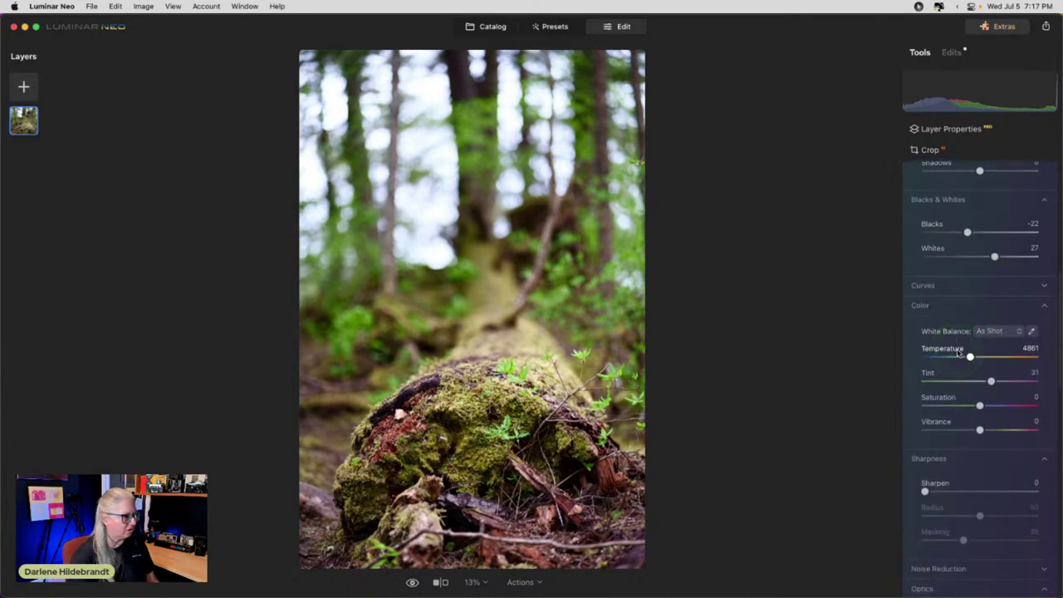
left_click(988, 331)
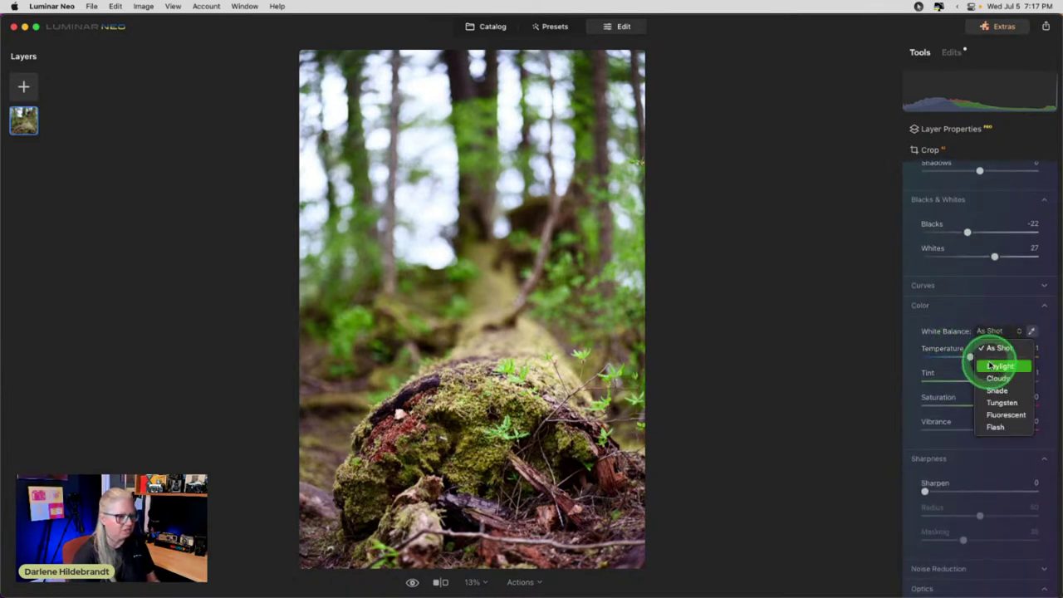
left_click(993, 366)
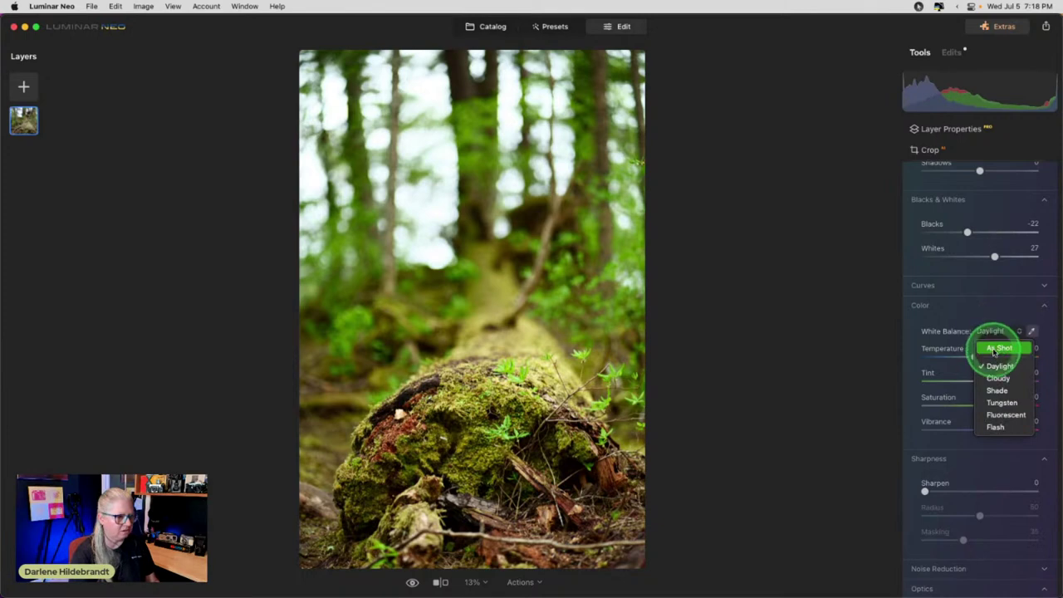
left_click(996, 349)
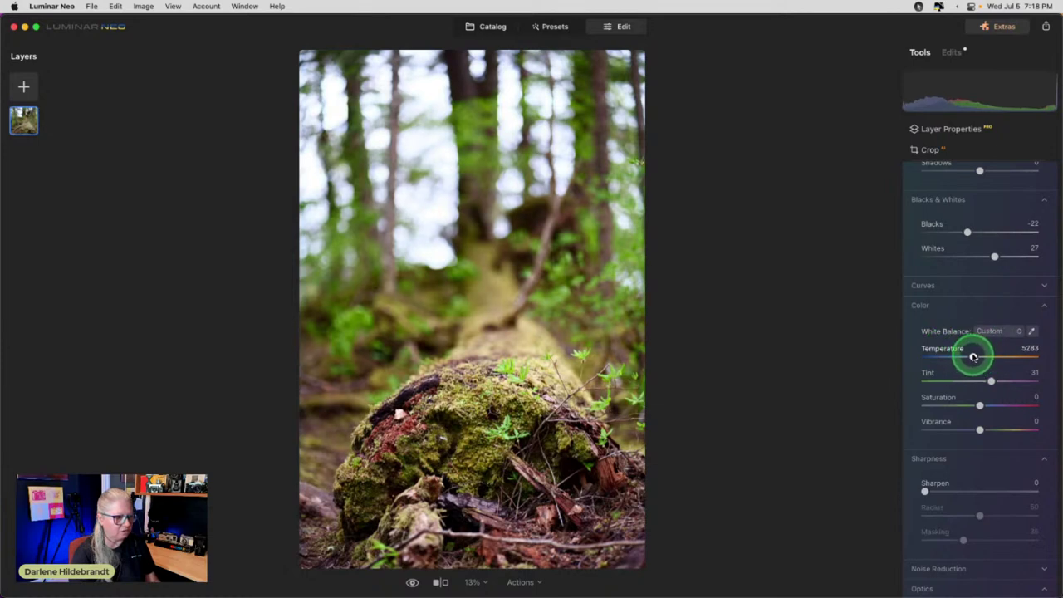
left_click(990, 332)
left_click(993, 365)
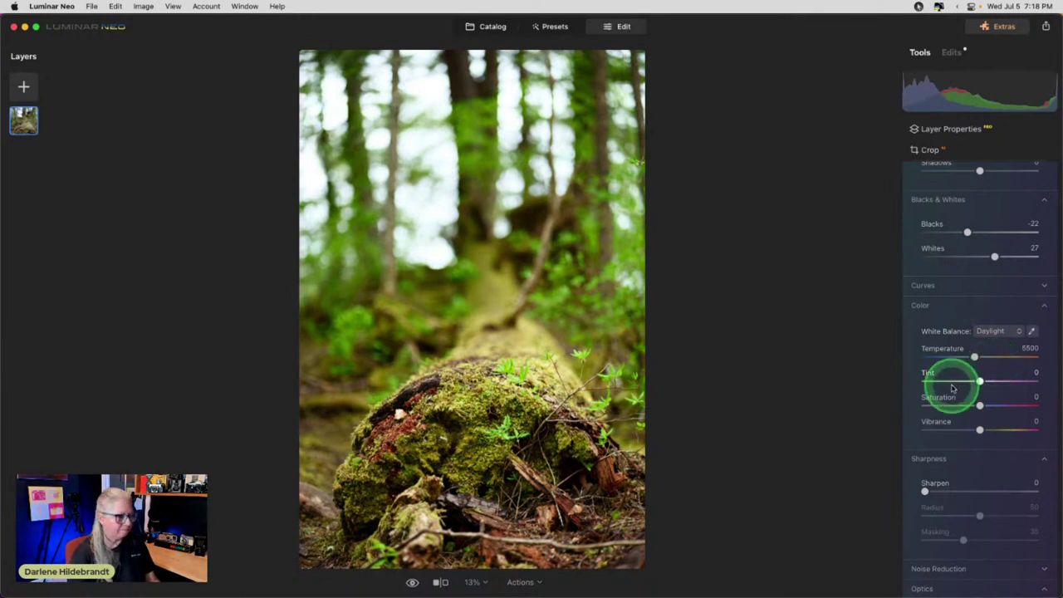
Set Tint to 7 and Saturation to -7, then compare against the original
left_click_drag(979, 381, 980, 382)
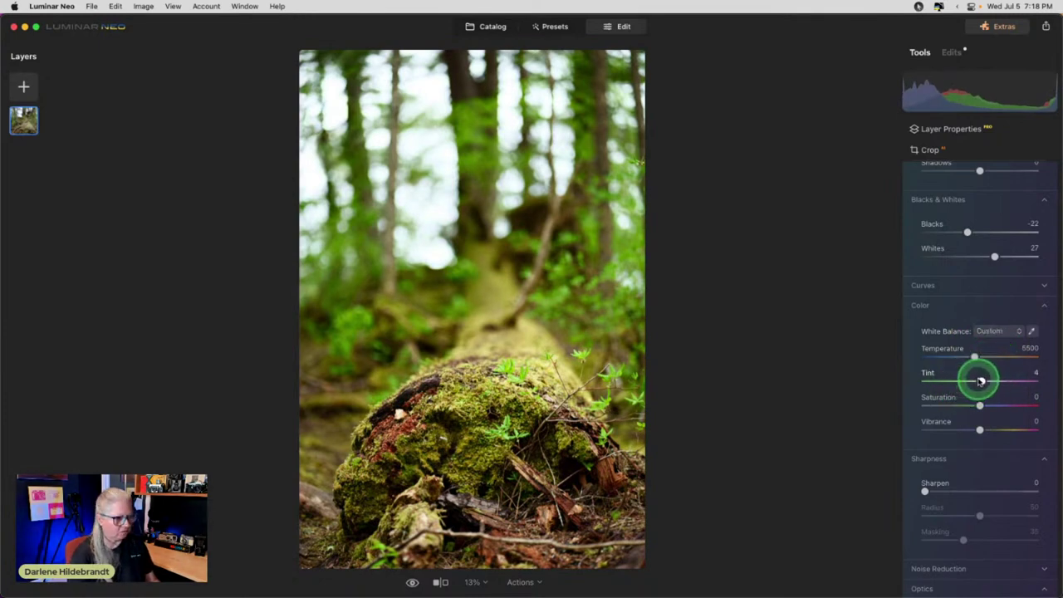
left_click_drag(980, 405, 977, 406)
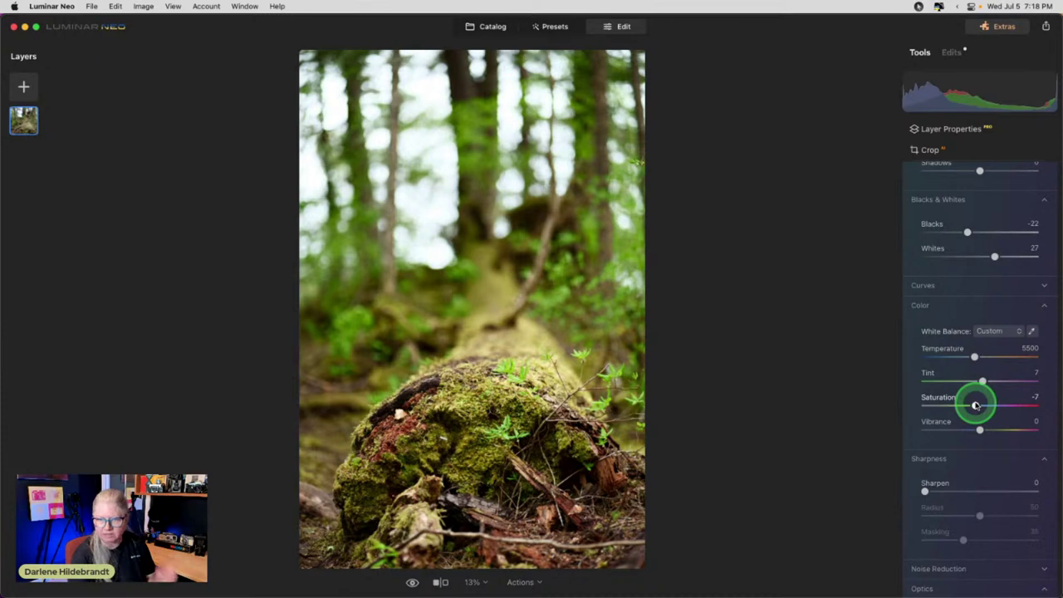
left_click_drag(976, 405, 976, 405)
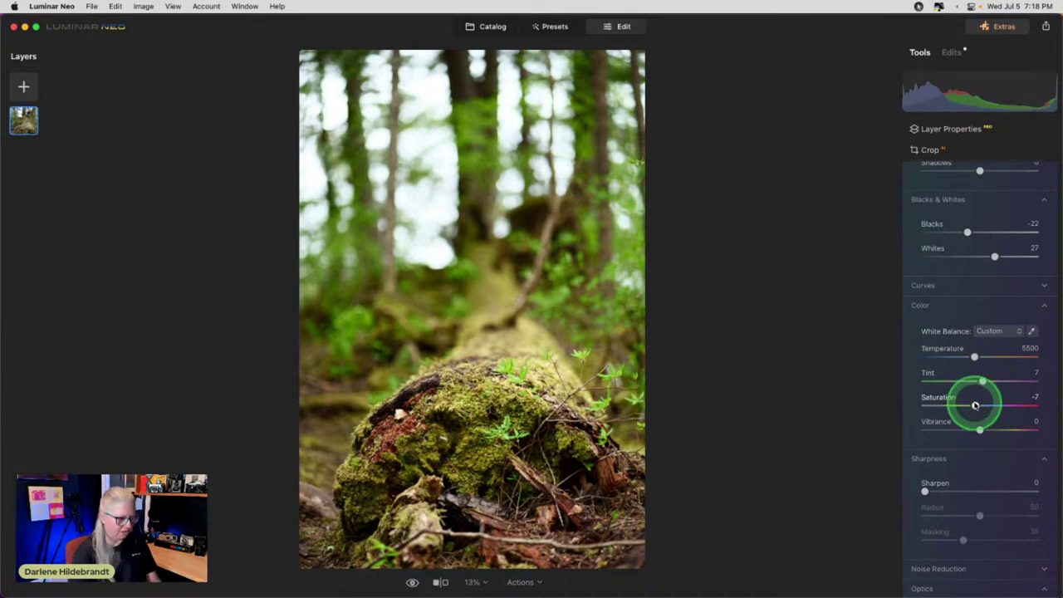
key("backslash")
key("backslash")
key("backslash")
key("backslash")
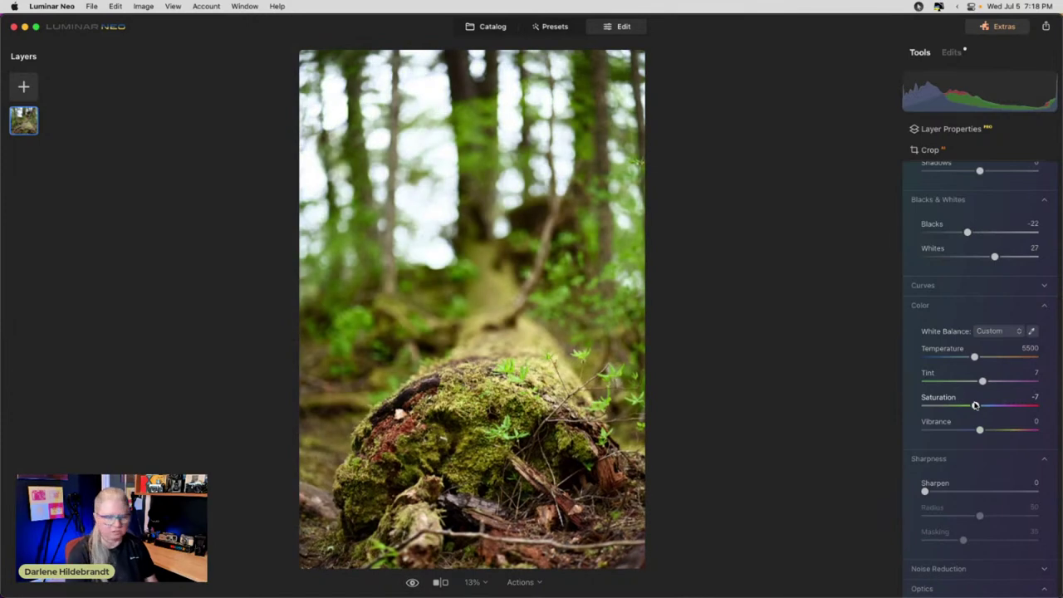
scroll(975, 405, "up", 5)
left_click(969, 232)
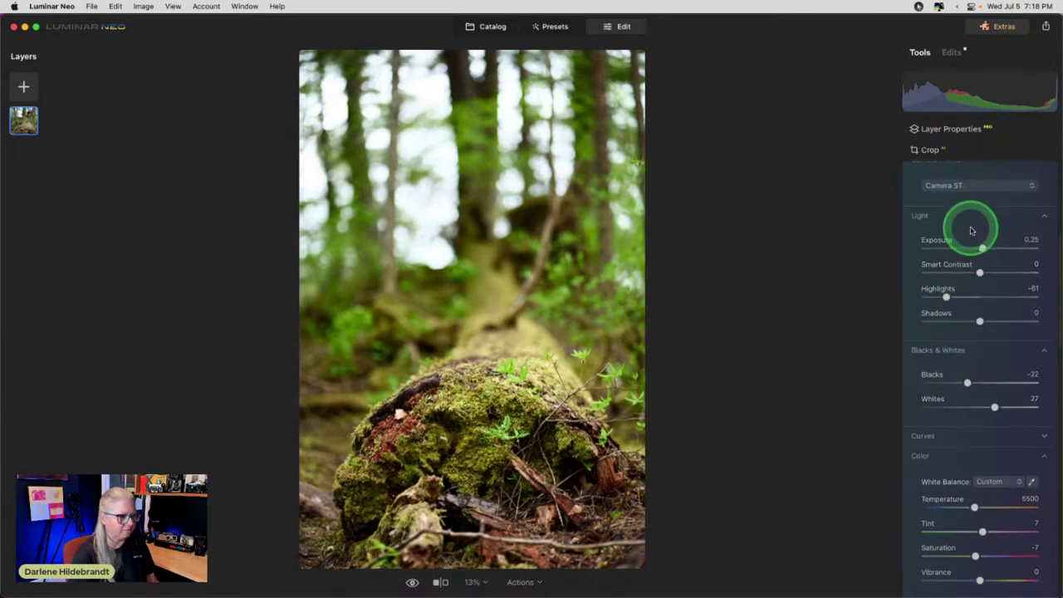
scroll(970, 228, "up", 2)
Add Sunrays from the Creative tools with its Amount raised to 10
left_click(971, 207)
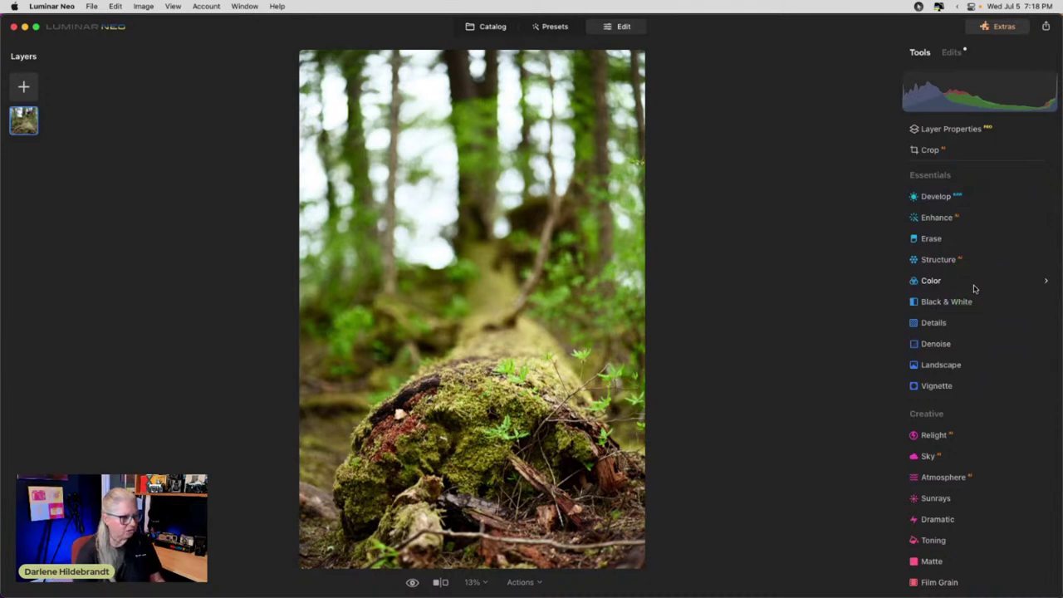
scroll(975, 288, "down", 5)
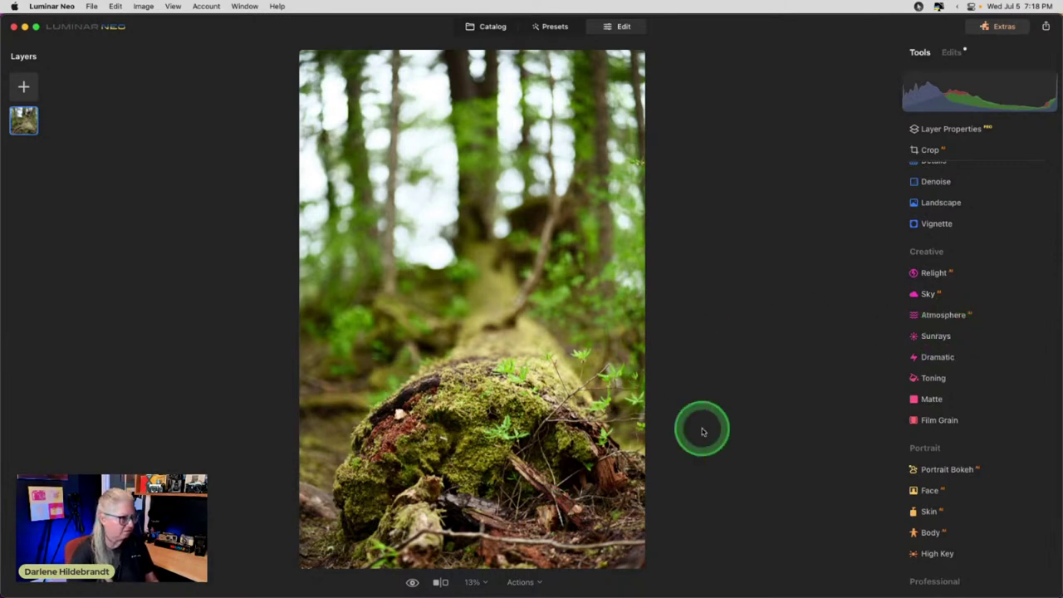
left_click(944, 338)
left_click_drag(935, 423, 977, 423)
Drag the Sunrays sun center into the bright gap among the upper-right treetops
left_click(979, 396)
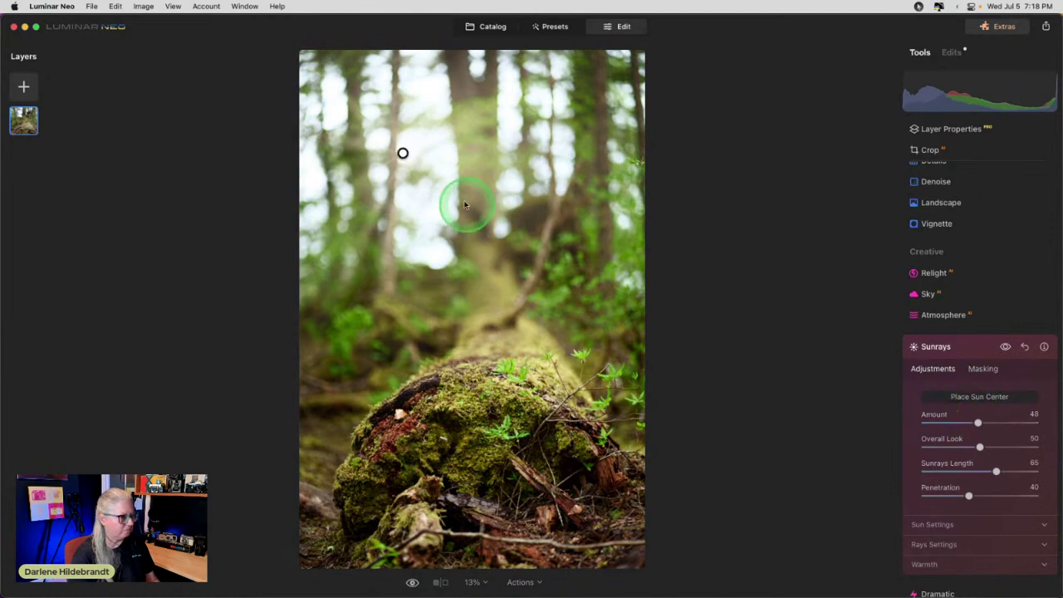
mouse_move(404, 154)
left_mouse_down()
mouse_move(432, 127)
mouse_move(461, 191)
mouse_move(510, 115)
mouse_move(512, 88)
left_mouse_up()
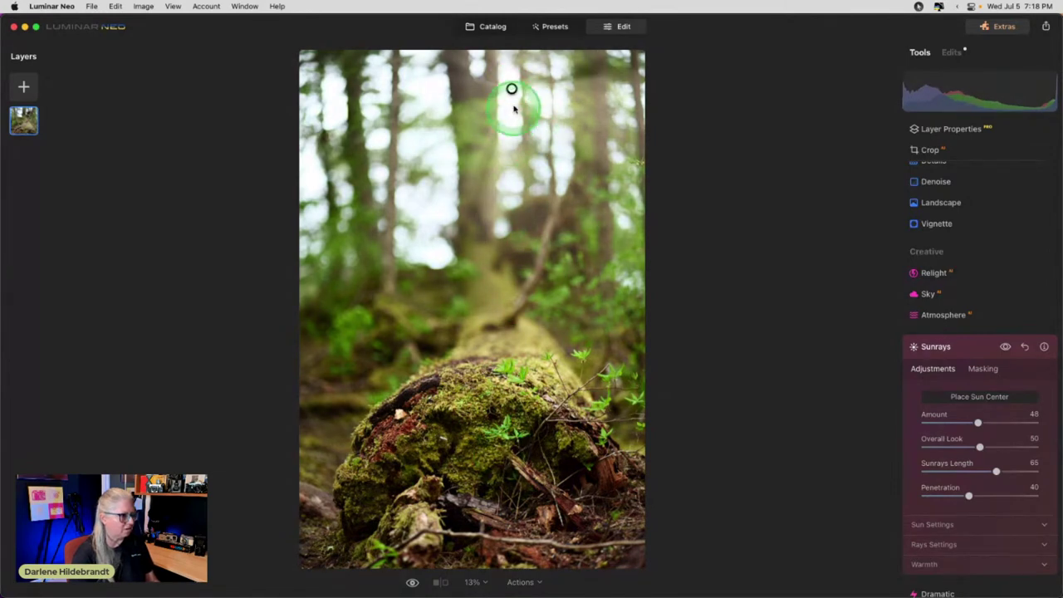
mouse_move(512, 89)
left_mouse_down()
mouse_move(528, 113)
mouse_move(529, 171)
mouse_move(553, 173)
mouse_move(529, 172)
mouse_move(527, 224)
left_mouse_up()
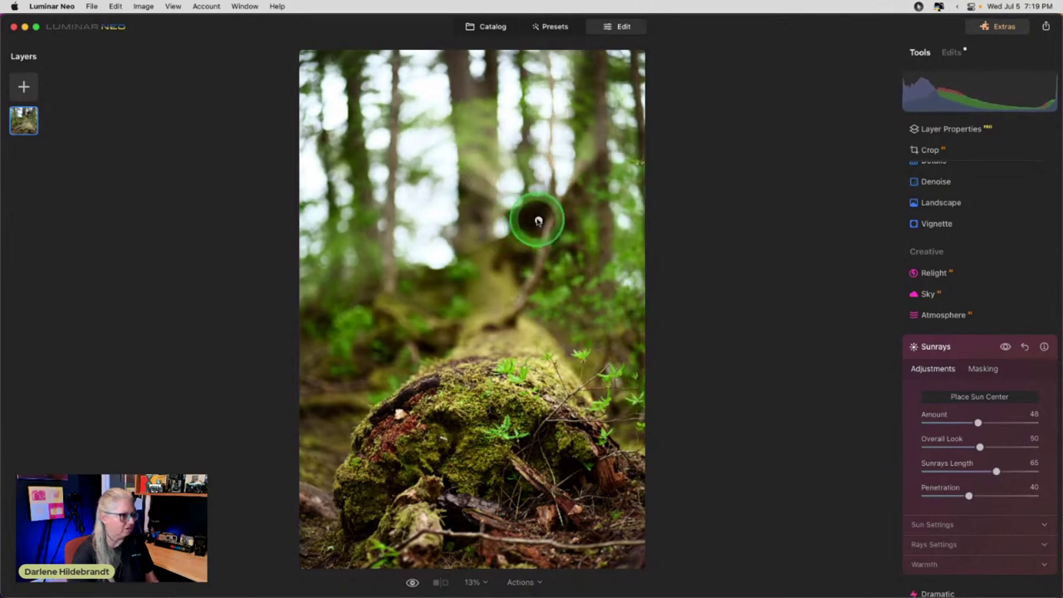
left_click_drag(522, 182, 513, 179)
left_click(747, 240)
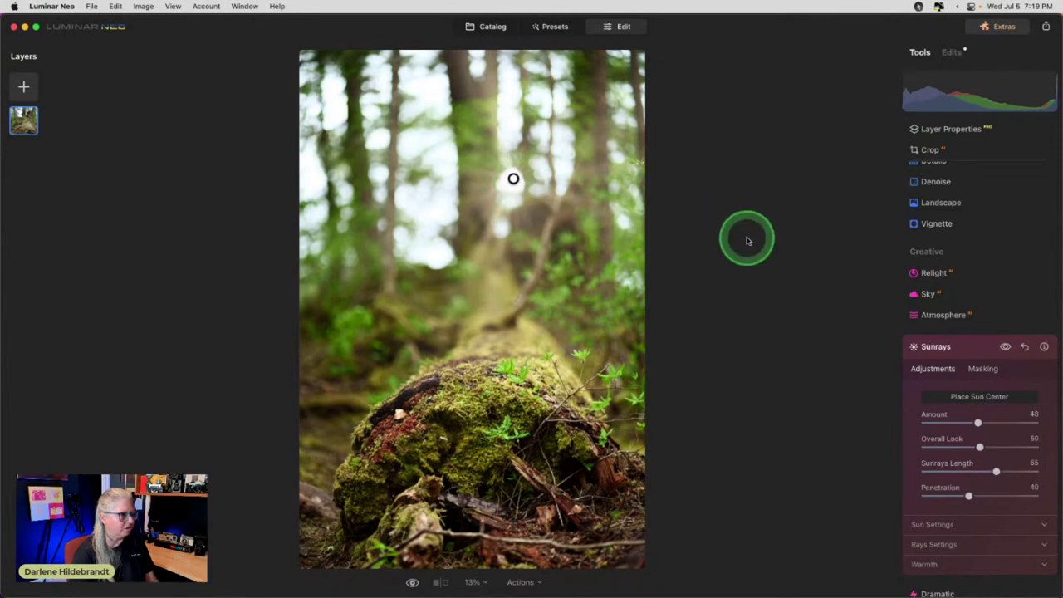
left_click(514, 180)
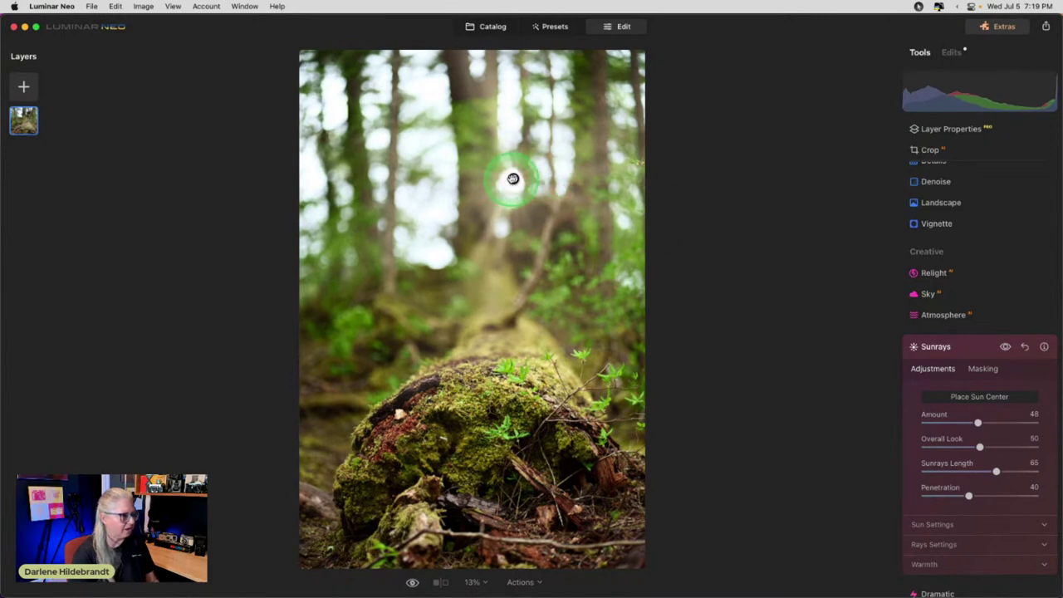
mouse_move(514, 179)
left_mouse_down()
mouse_move(548, 180)
mouse_move(532, 181)
mouse_move(536, 190)
mouse_move(570, 149)
left_mouse_up()
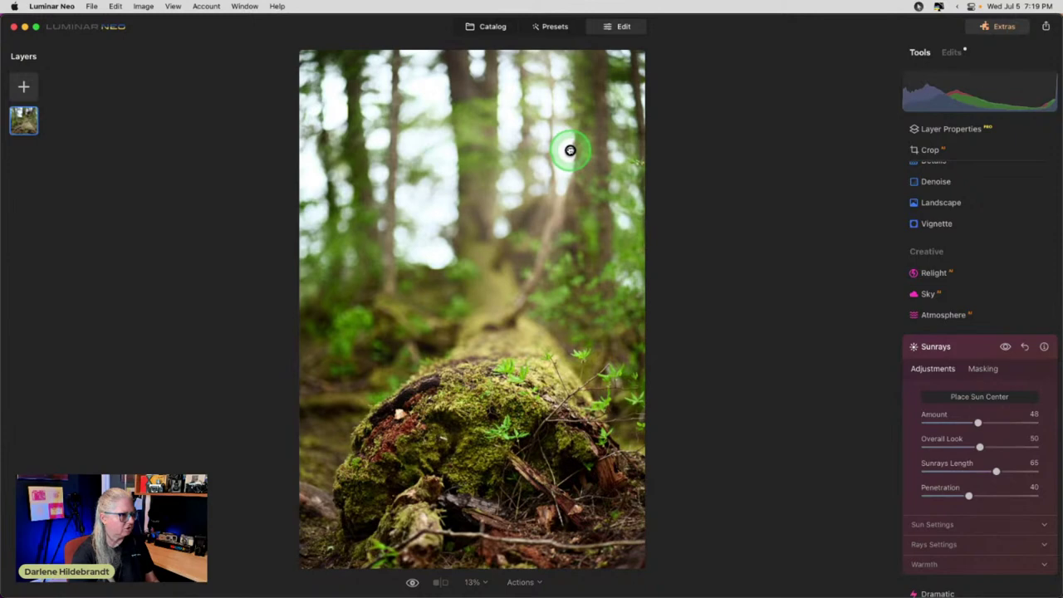
left_click(976, 396)
Warm the sun to Sun Warmth 36 and slightly lower the sunrays warmth
scroll(975, 394, "down", 3)
left_click(948, 486)
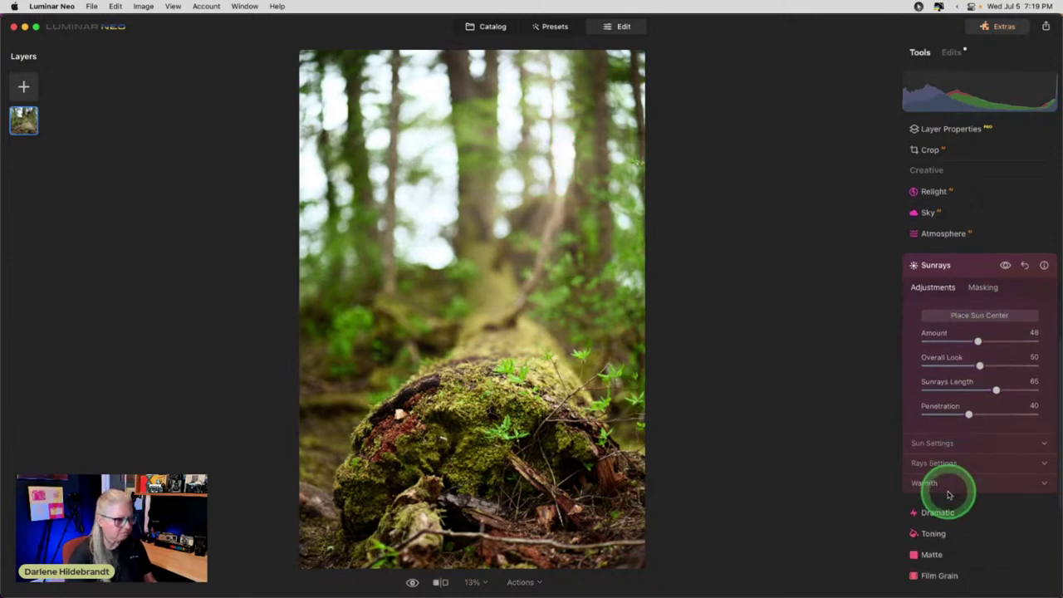
left_click(967, 539)
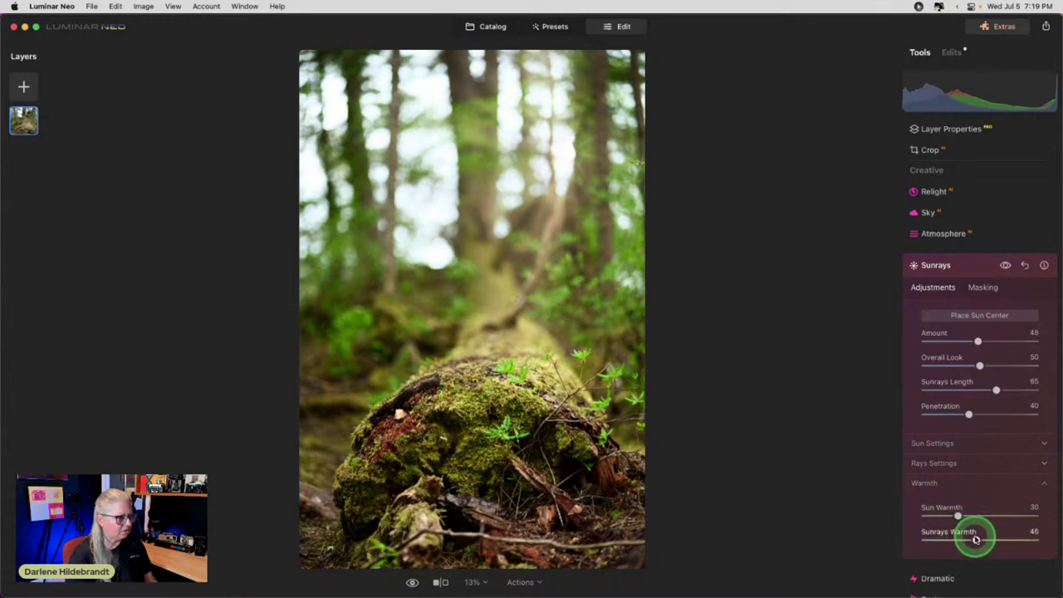
left_click_drag(977, 539, 977, 539)
left_click_drag(958, 515, 961, 515)
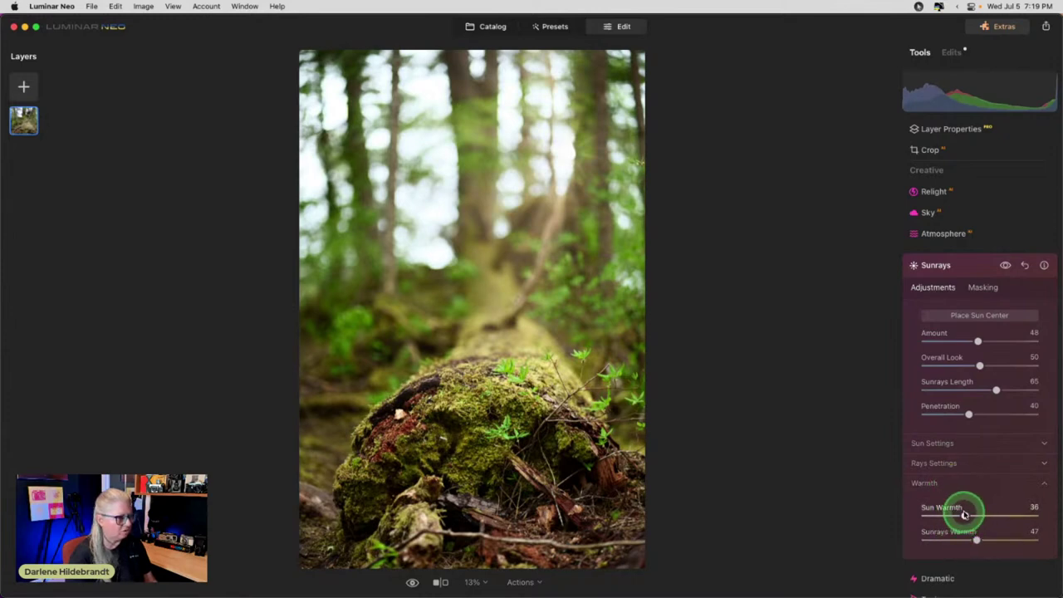
Set 39 sunrays with Randomize 32, Overall Look 26 and Penetration 71
left_click(954, 462)
scroll(953, 461, "down", 2)
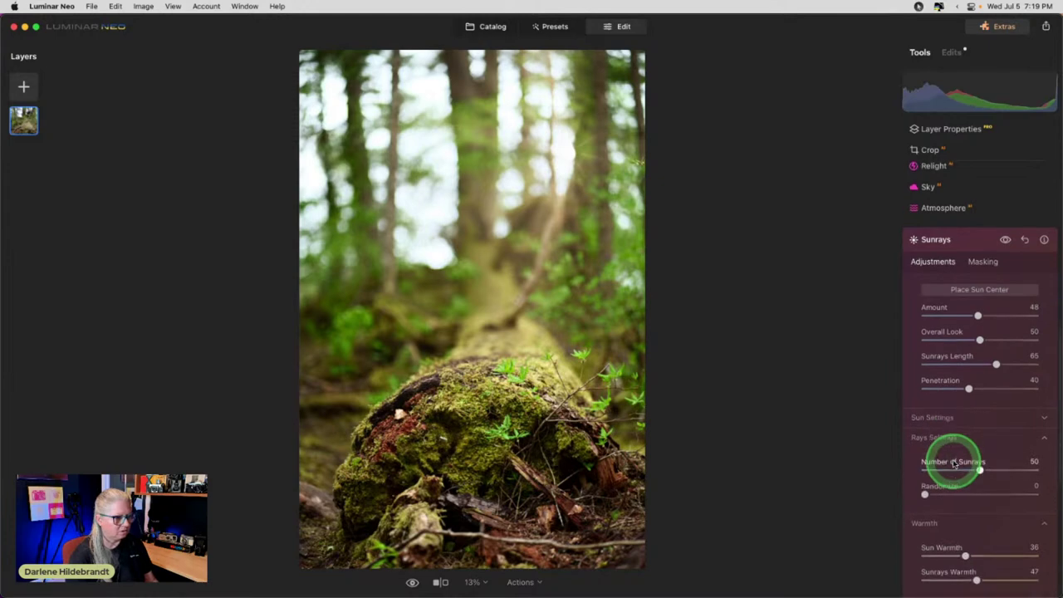
left_click(977, 464)
left_click_drag(978, 463, 953, 479)
left_click_drag(979, 323, 952, 333)
mouse_move(969, 372)
left_mouse_down()
mouse_move(959, 373)
mouse_move(1026, 371)
mouse_move(957, 372)
mouse_move(1013, 370)
mouse_move(968, 379)
mouse_move(994, 384)
mouse_move(955, 383)
left_mouse_up()
Set sun radius to 27, Sun Glow Amount to 73, and raise ray randomness
left_click(945, 404)
left_click(989, 406)
left_click_drag(990, 433, 1011, 432)
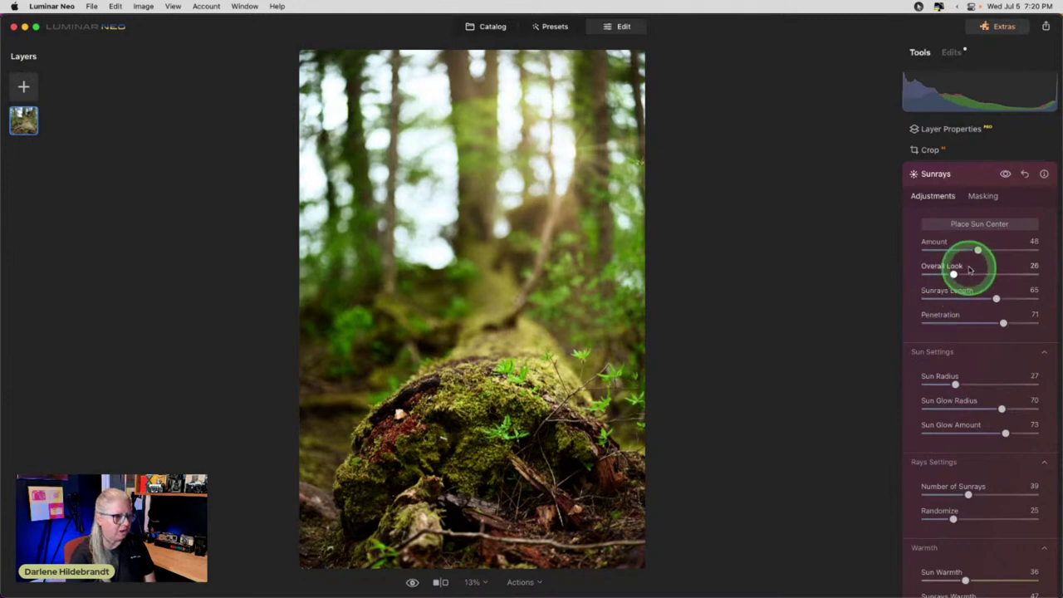
left_click_drag(952, 519, 961, 519)
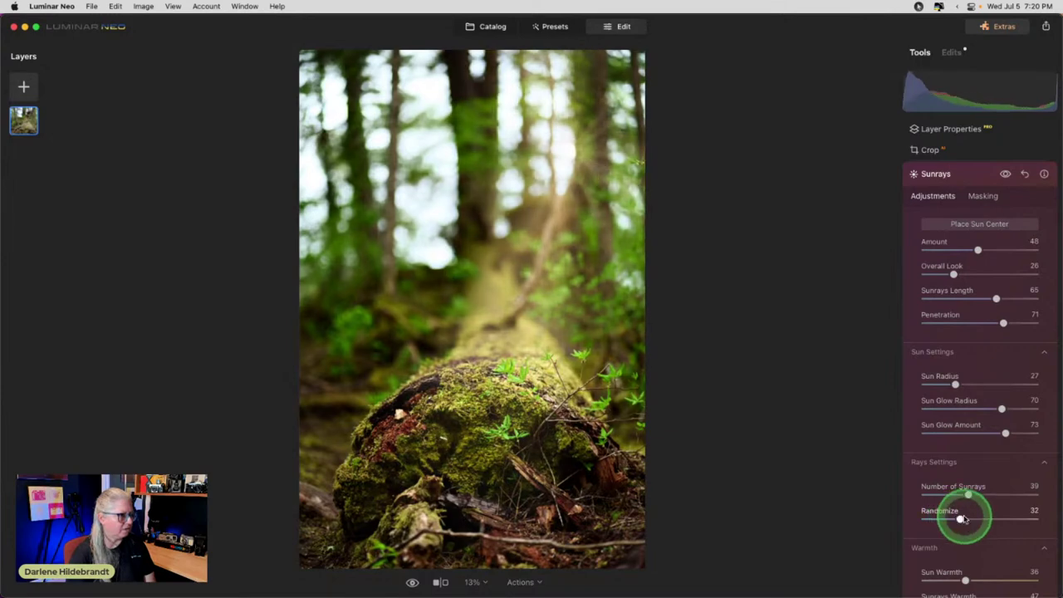
scroll(985, 417, "up", 1)
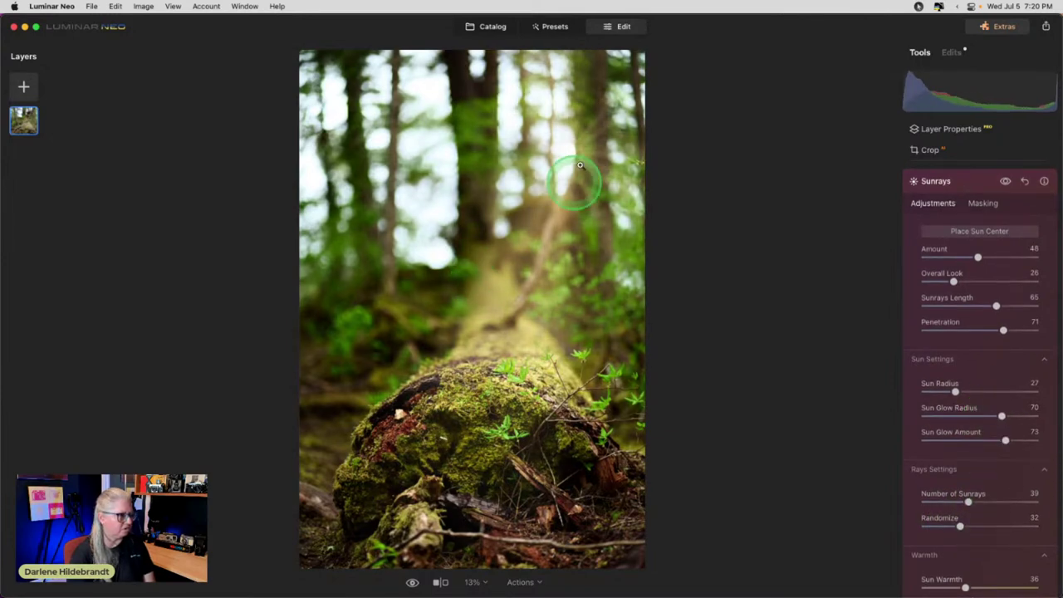
Set Sunrays Amount to 77, Overall Look to 50 and Penetration to 36
mouse_move(954, 283)
left_mouse_down()
mouse_move(946, 274)
mouse_move(953, 279)
left_mouse_up()
left_click_drag(977, 254, 1018, 253)
left_click_drag(953, 279, 956, 280)
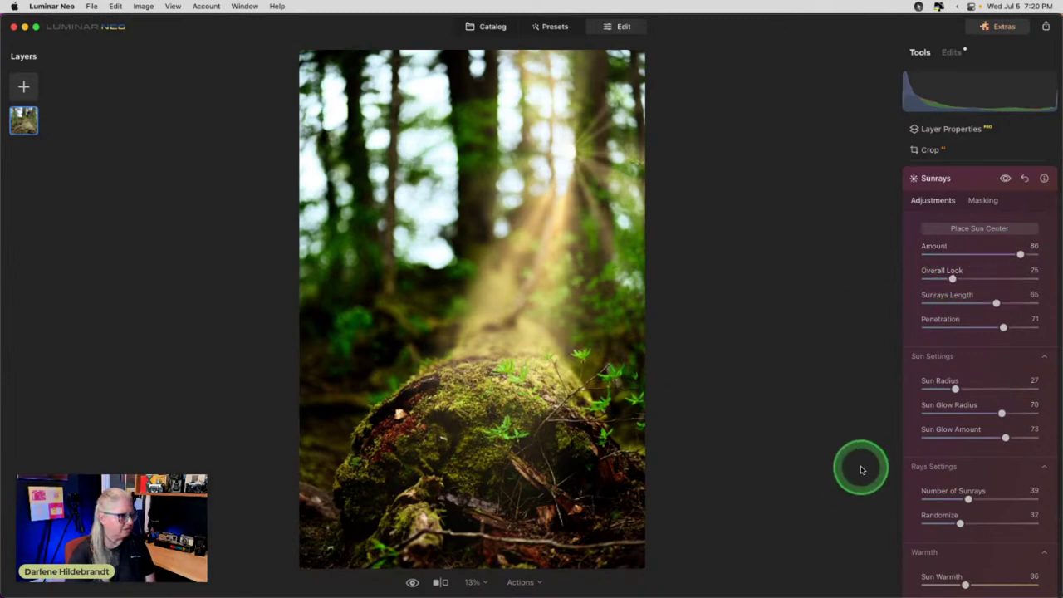
left_click_drag(1016, 253, 1010, 254)
left_click_drag(953, 279, 984, 279)
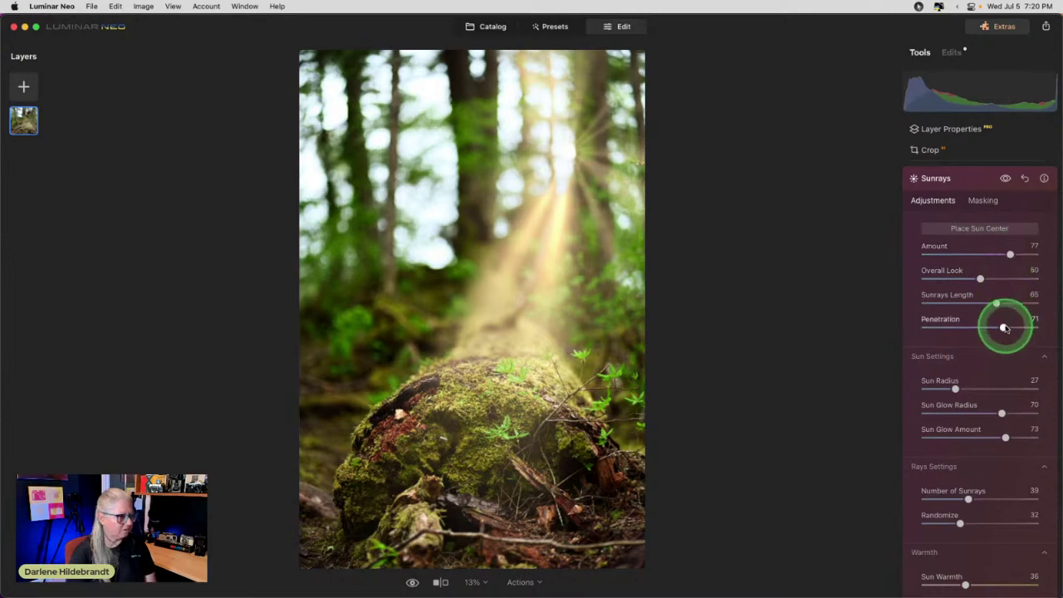
left_click_drag(996, 328, 1000, 327)
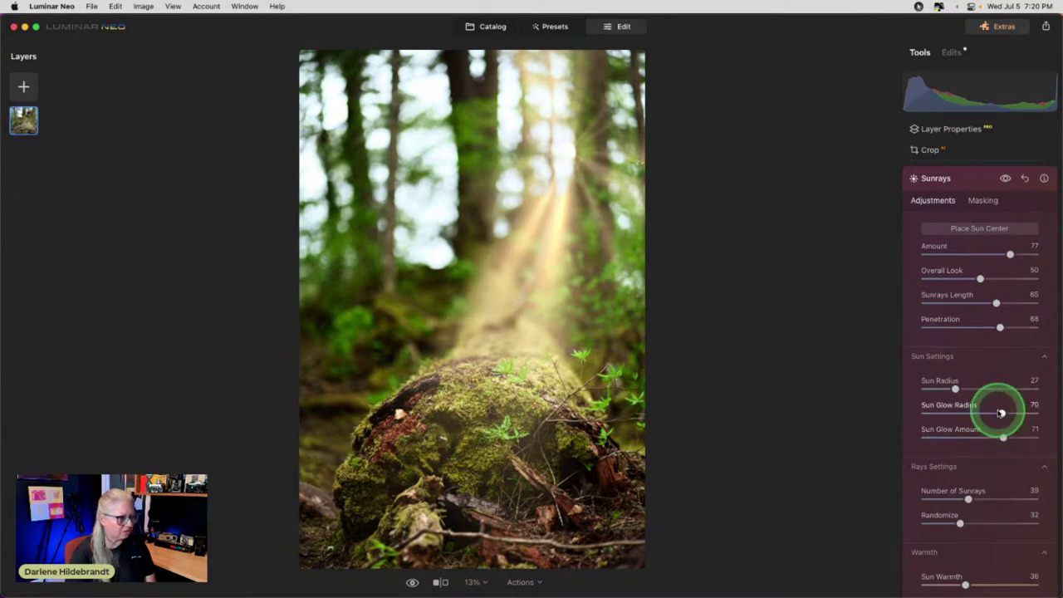
left_click_drag(992, 327, 961, 326)
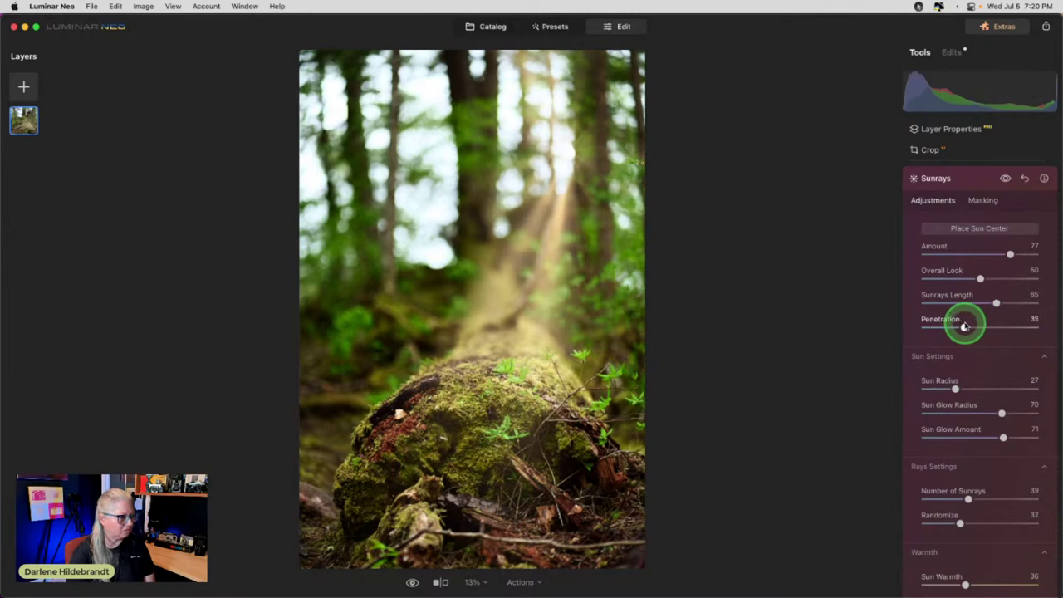
Nudge the sun center slightly left and set Penetration to 37
left_click(978, 231)
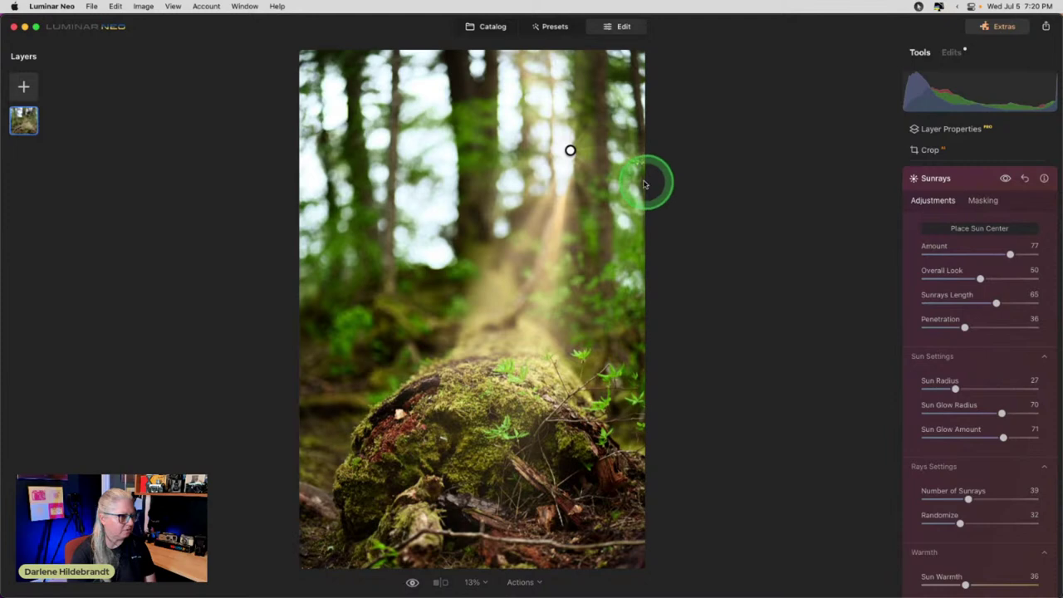
mouse_move(570, 150)
left_mouse_down()
mouse_move(562, 153)
mouse_move(581, 159)
mouse_move(564, 159)
mouse_move(561, 141)
left_mouse_up()
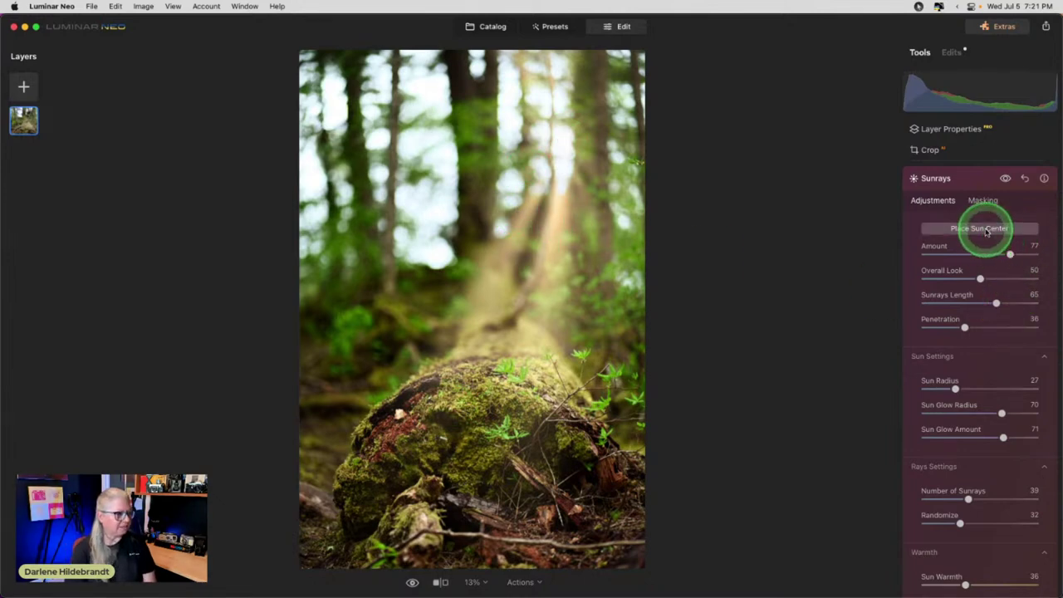
mouse_move(963, 328)
left_mouse_down()
mouse_move(937, 326)
mouse_move(994, 329)
mouse_move(963, 327)
left_mouse_up()
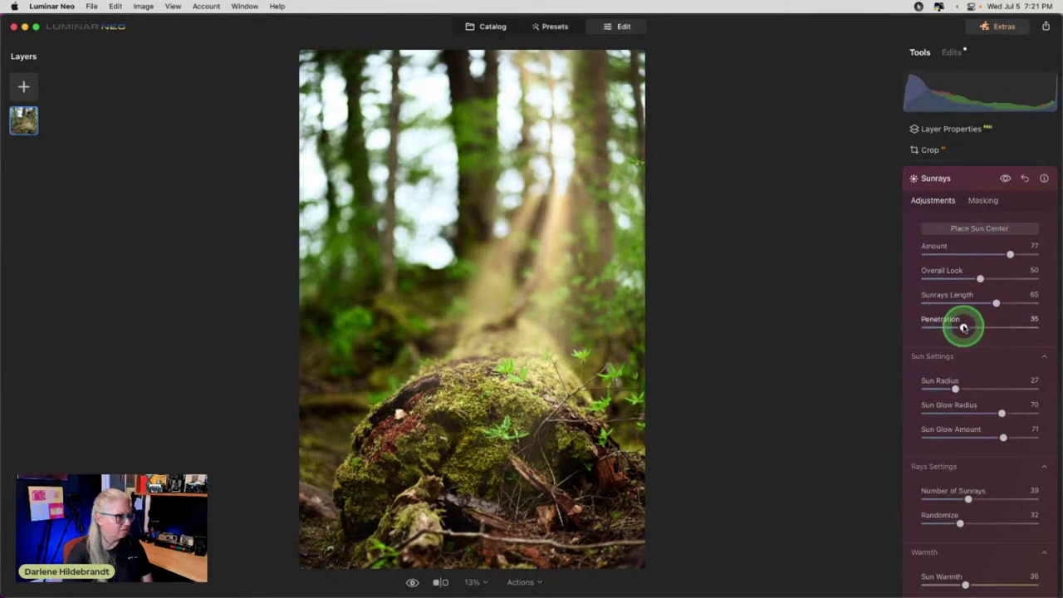
scroll(968, 332, "down", 2)
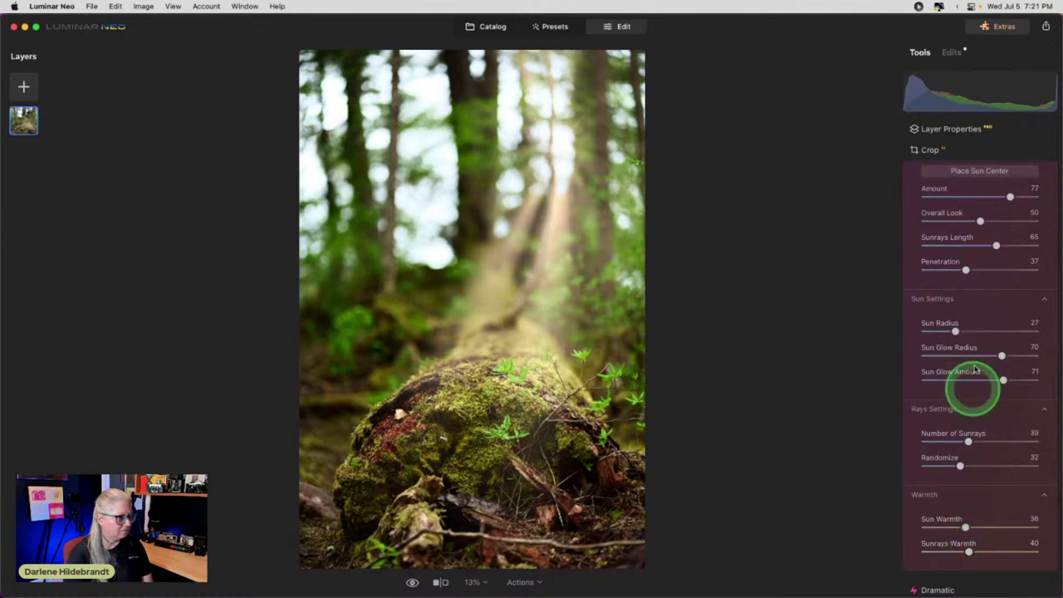
scroll(989, 238, "up", 3)
Compare with Sunrays toggled off and on, then lower Amount to 60
left_click(1005, 197)
left_click(1005, 197)
left_click(1005, 198)
left_click(1005, 197)
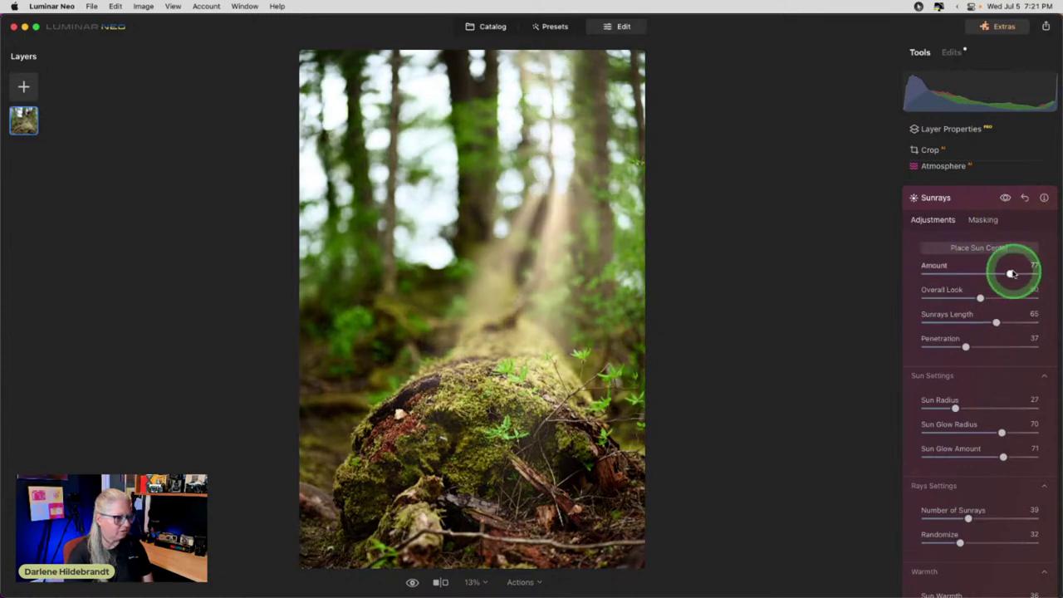
left_click_drag(983, 272, 994, 272)
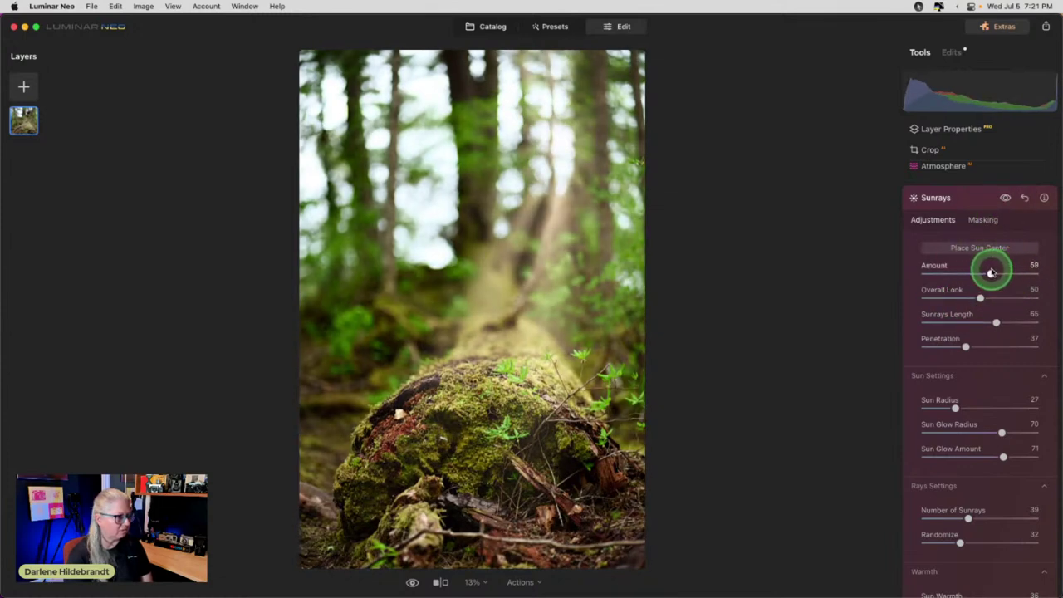
scroll(993, 272, "down", 3)
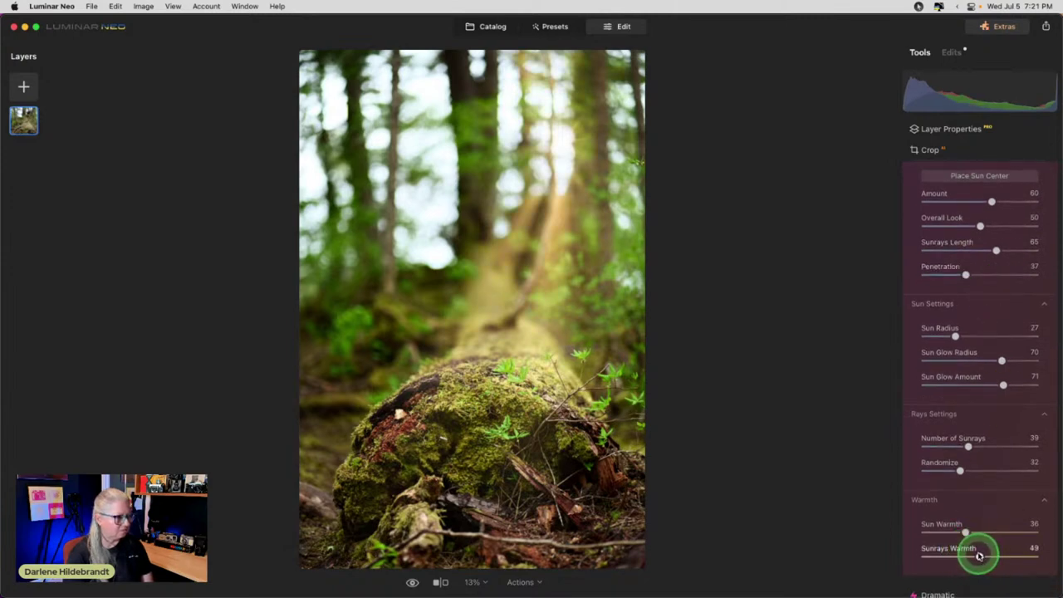
scroll(999, 407, "up", 10)
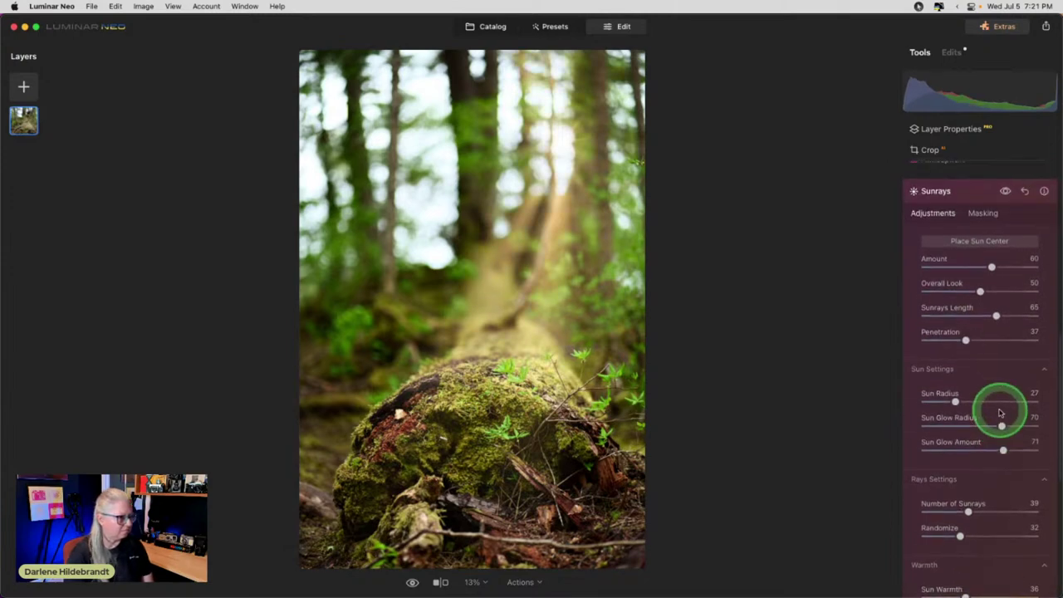
Collapse the Sunrays tool and briefly check the Vignette tool
left_click(976, 411)
scroll(974, 268, "up", 3)
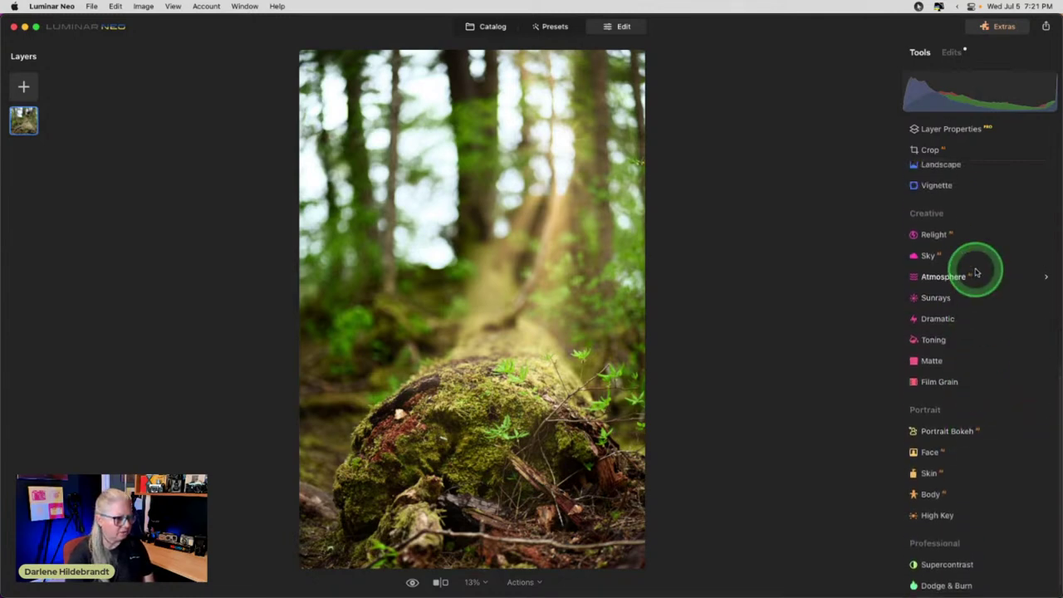
left_click(970, 205)
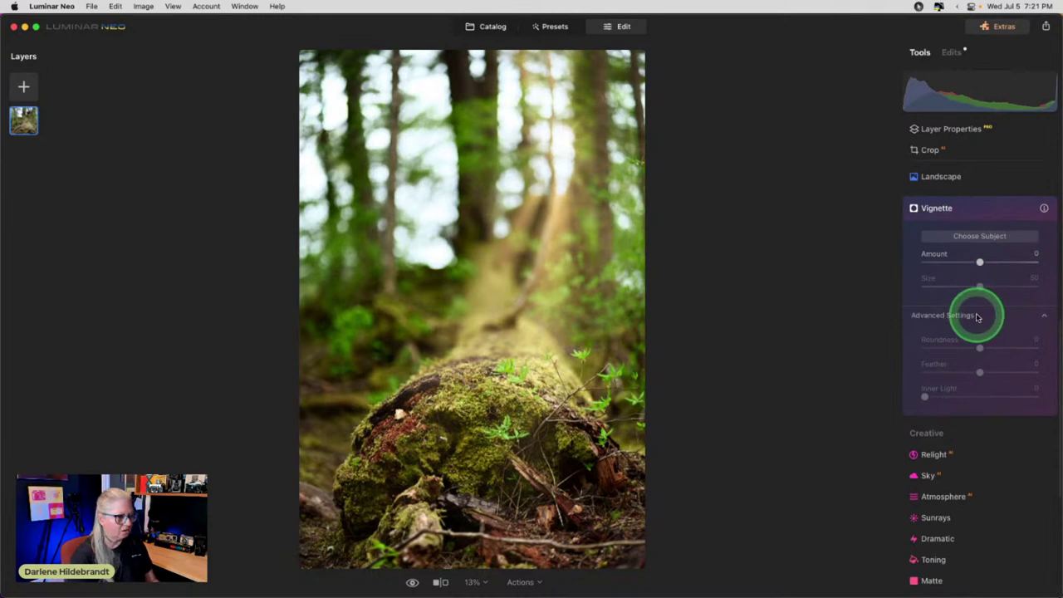
left_click(987, 208)
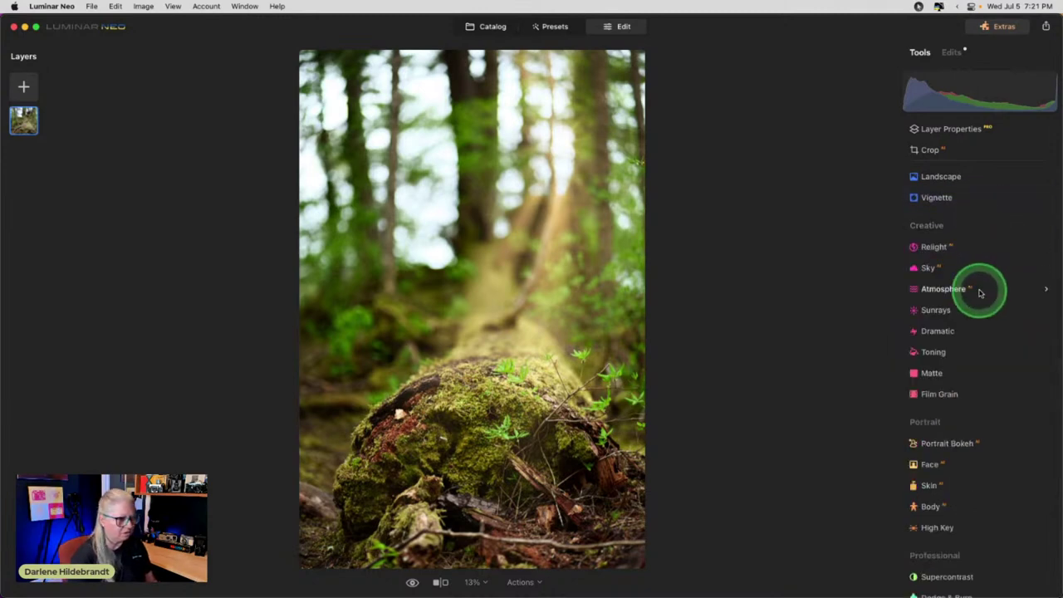
scroll(978, 291, "up", 5)
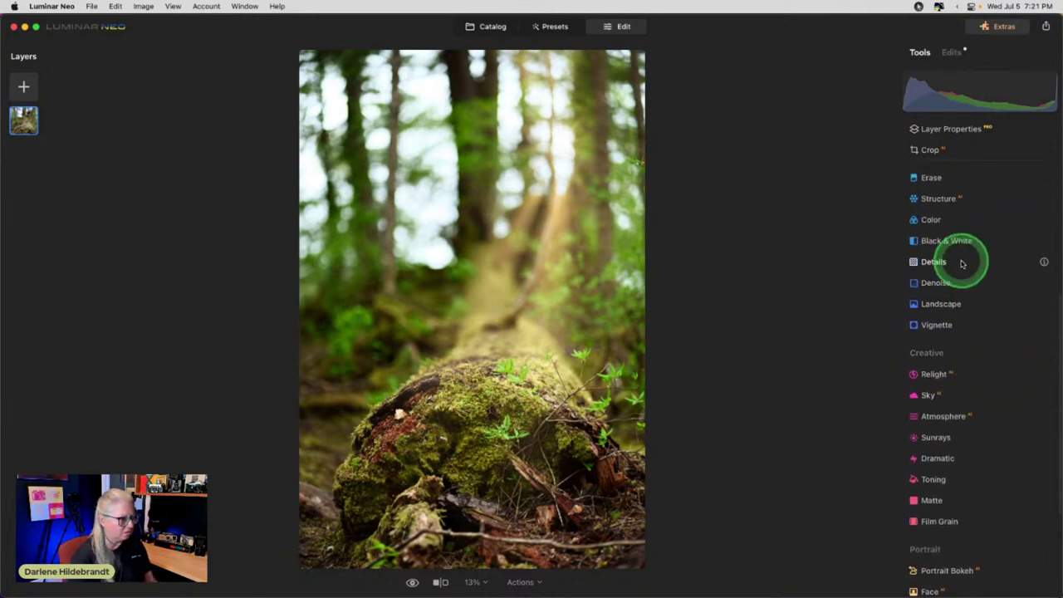
In Details set Medium Details 24, Small Details 4, Sharpen 15 and sharpening Masking 52
left_click(962, 263)
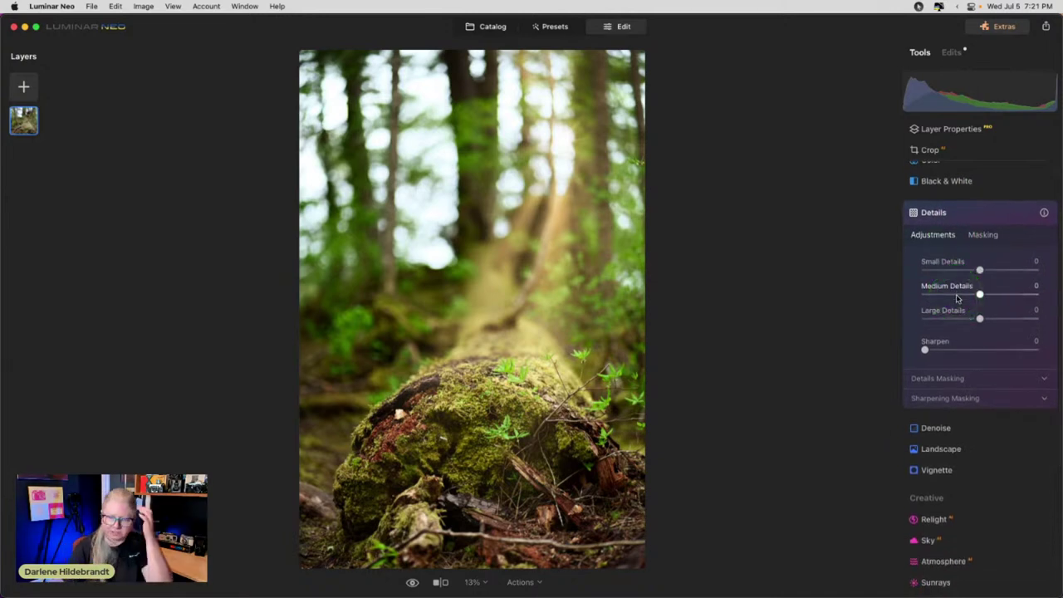
left_click(980, 294)
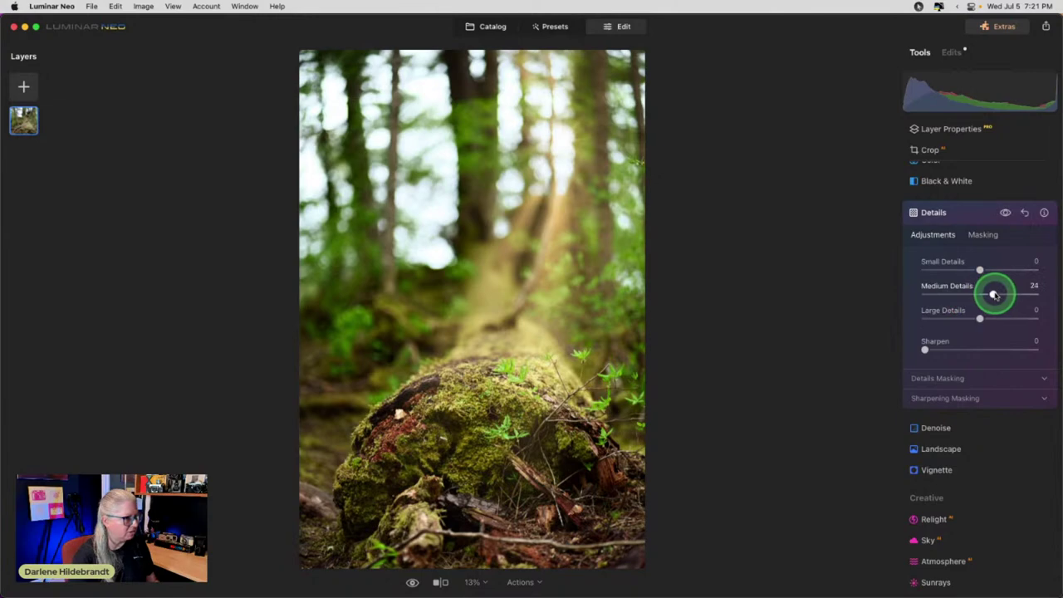
key("super+equal")
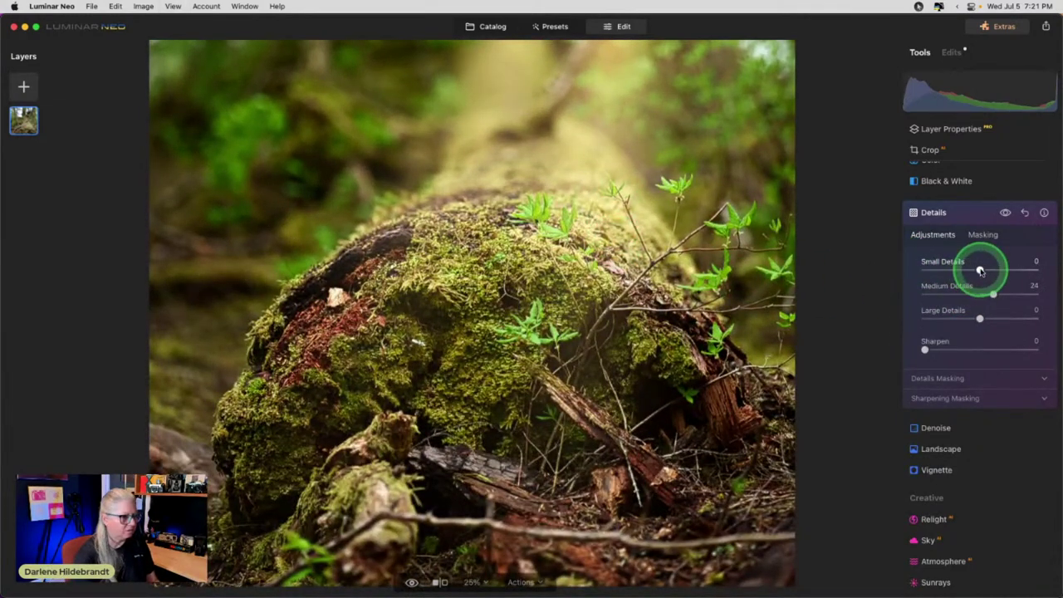
left_click_drag(984, 270, 981, 270)
left_click(924, 349)
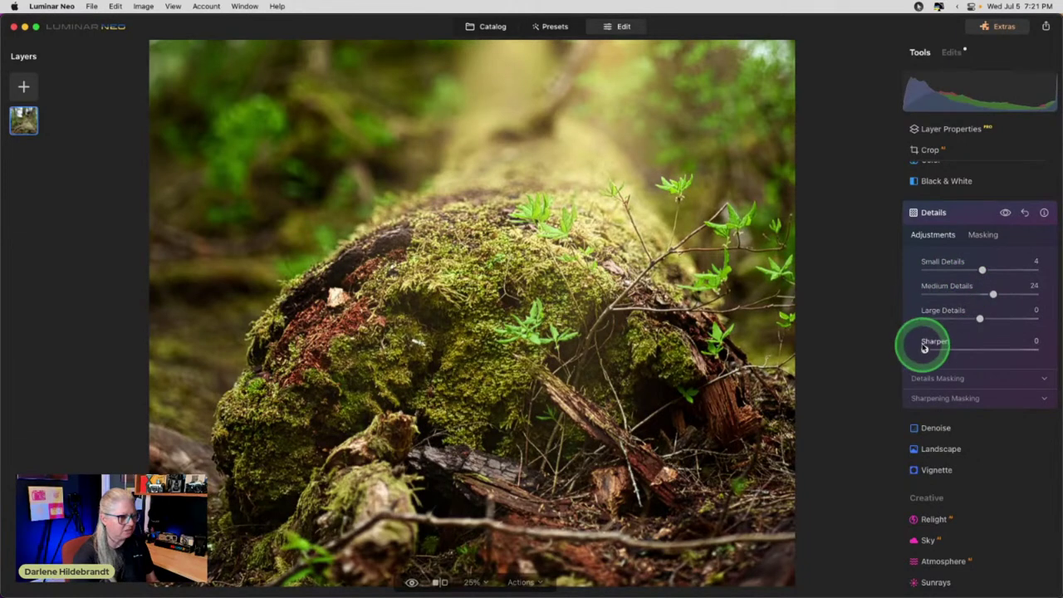
left_click_drag(941, 351, 942, 350)
left_click(950, 397)
left_click(963, 456)
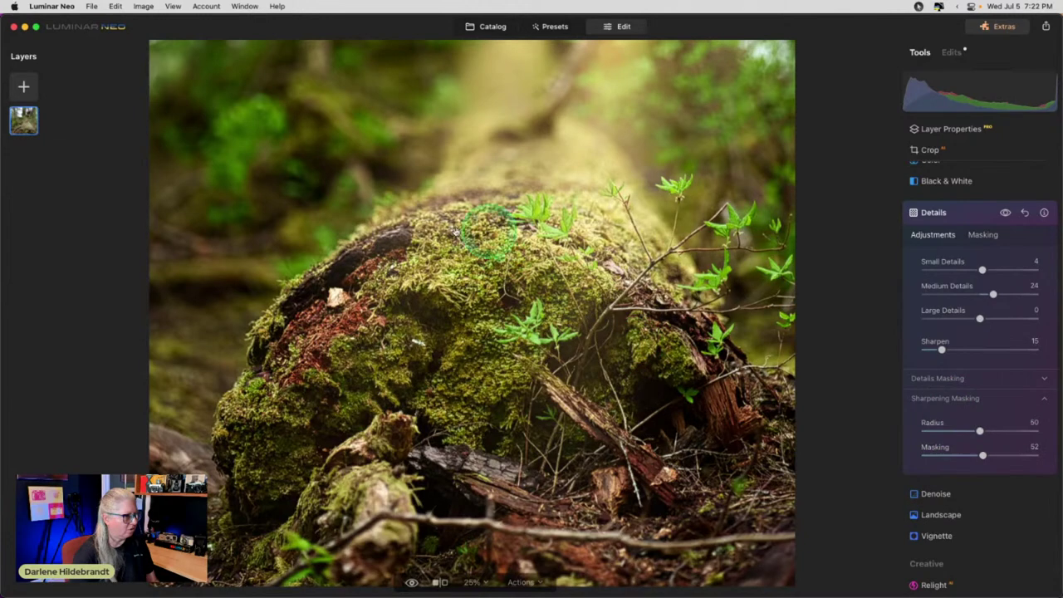
left_click(979, 234)
Confine the Details effect to the lower log with a linear gradient mask
left_click(947, 276)
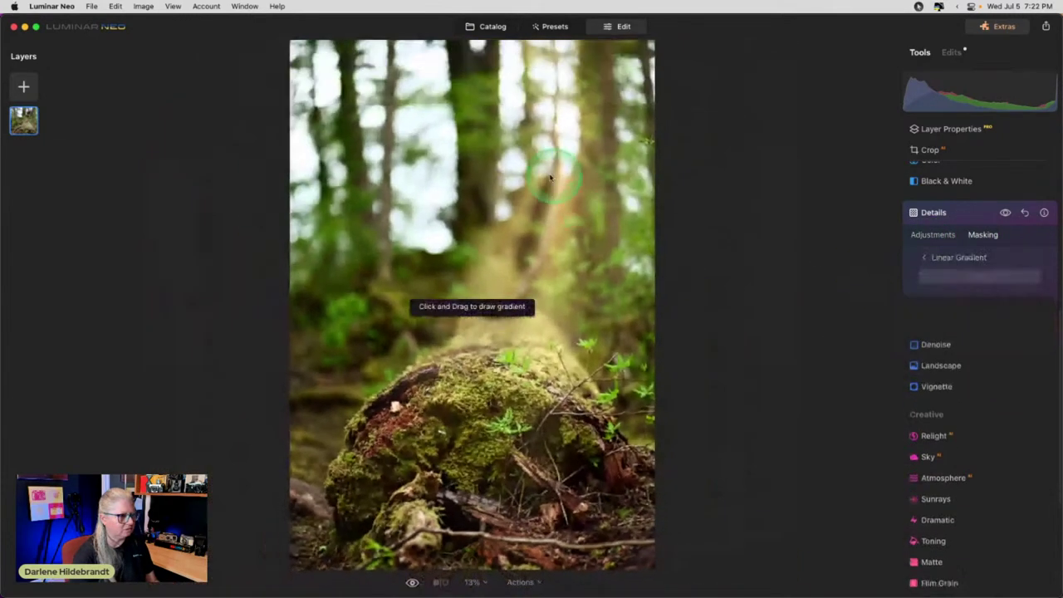
left_click_drag(497, 401, 496, 284)
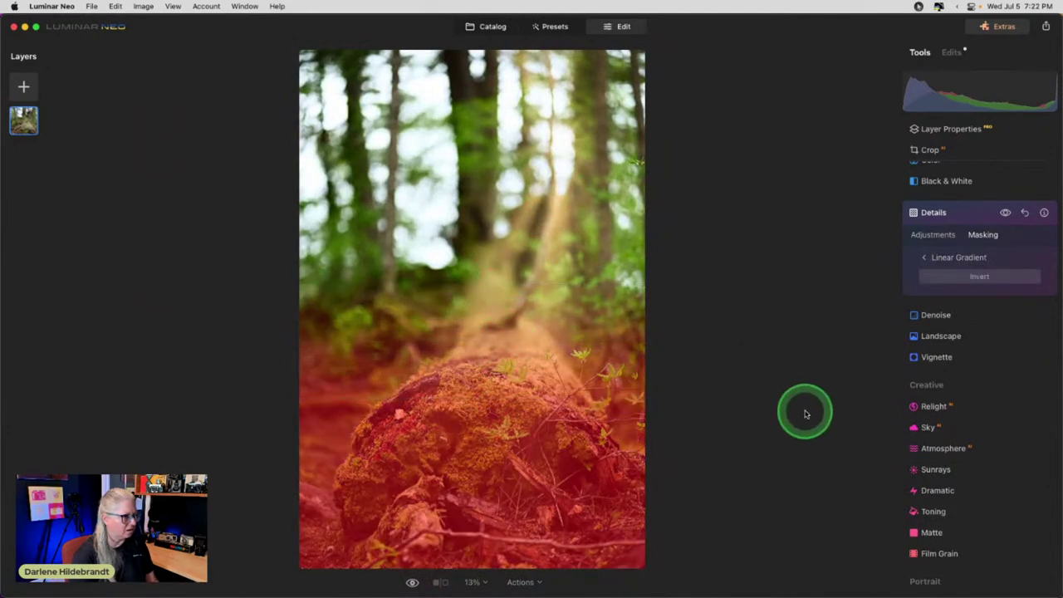
left_click(934, 236)
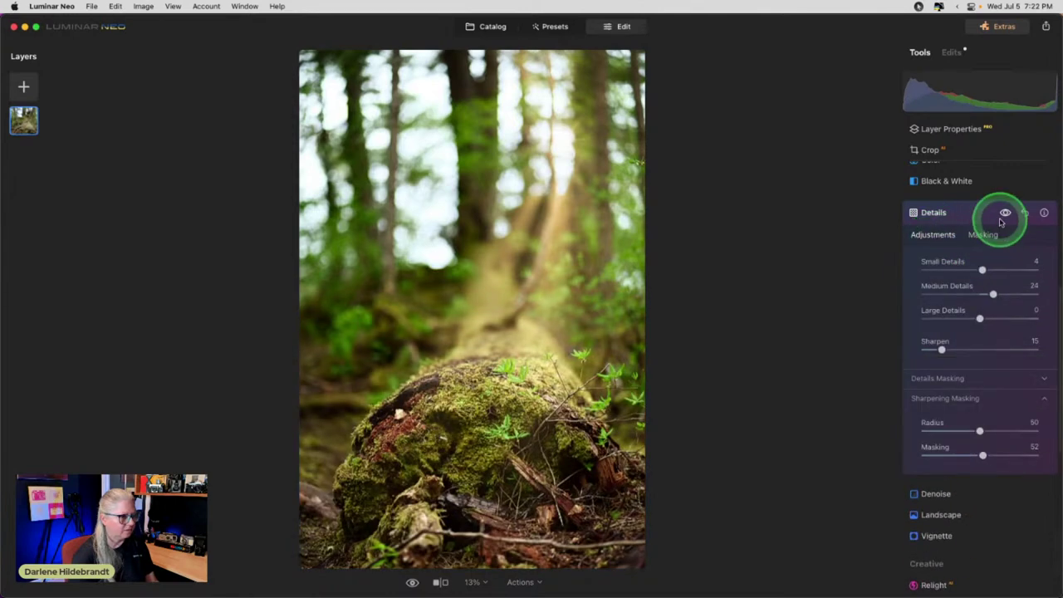
Collapse Details and expand the Structure tool
left_click(978, 214)
scroll(977, 213, "up", 3)
left_click(938, 270)
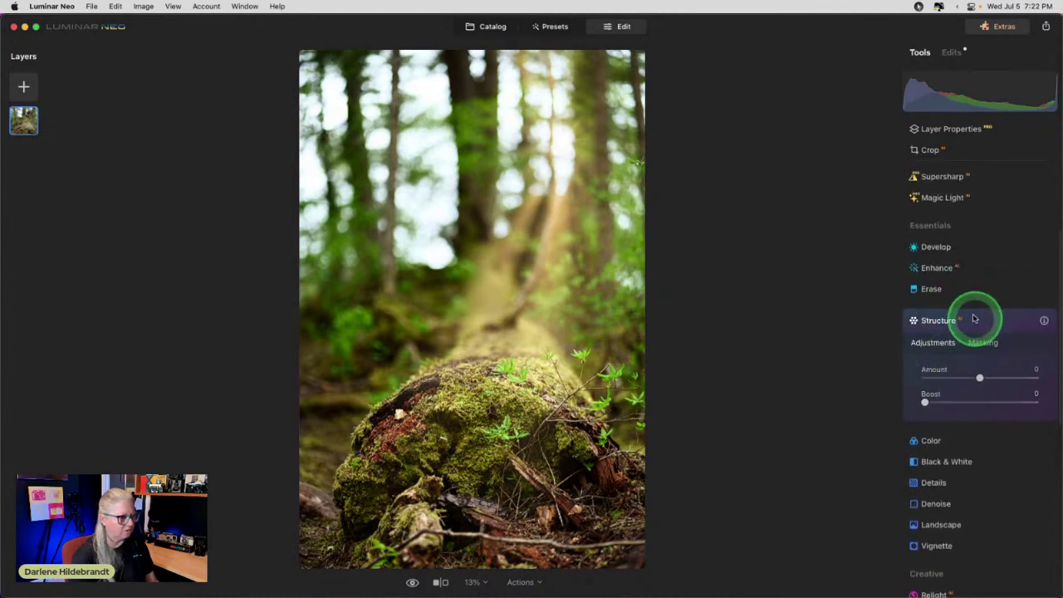
Try and reset an Enhance Accent boost, then set Structure Amount 48 and Boost 32
left_click(964, 268)
mouse_move(927, 336)
left_mouse_down()
mouse_move(1012, 334)
mouse_move(873, 325)
mouse_move(1056, 334)
mouse_move(873, 324)
left_mouse_up()
left_click(980, 277)
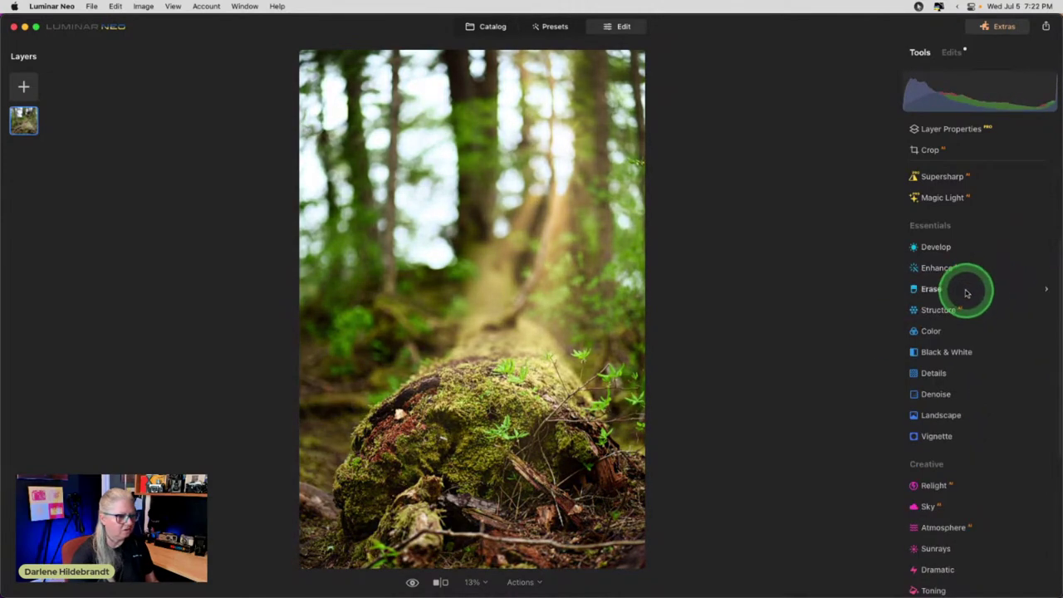
left_click(948, 308)
left_click_drag(980, 378, 1011, 379)
left_click(925, 403)
Mask Structure to the lower log with a levelled linear gradient, then compare on/off
left_click(982, 343)
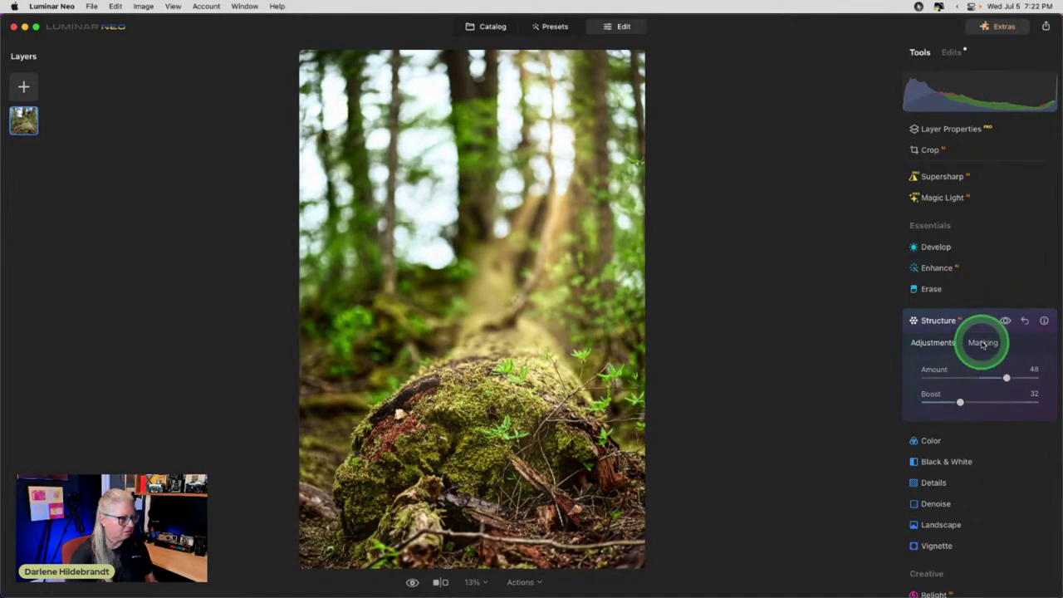
scroll(980, 343, "down", 2)
left_click(952, 302)
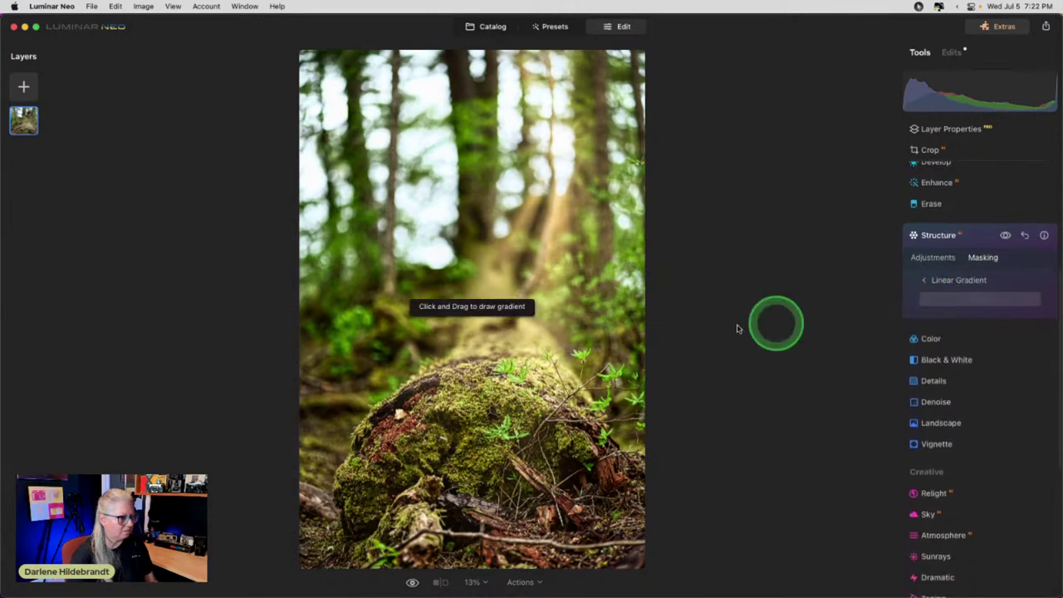
left_click_drag(493, 375, 548, 224)
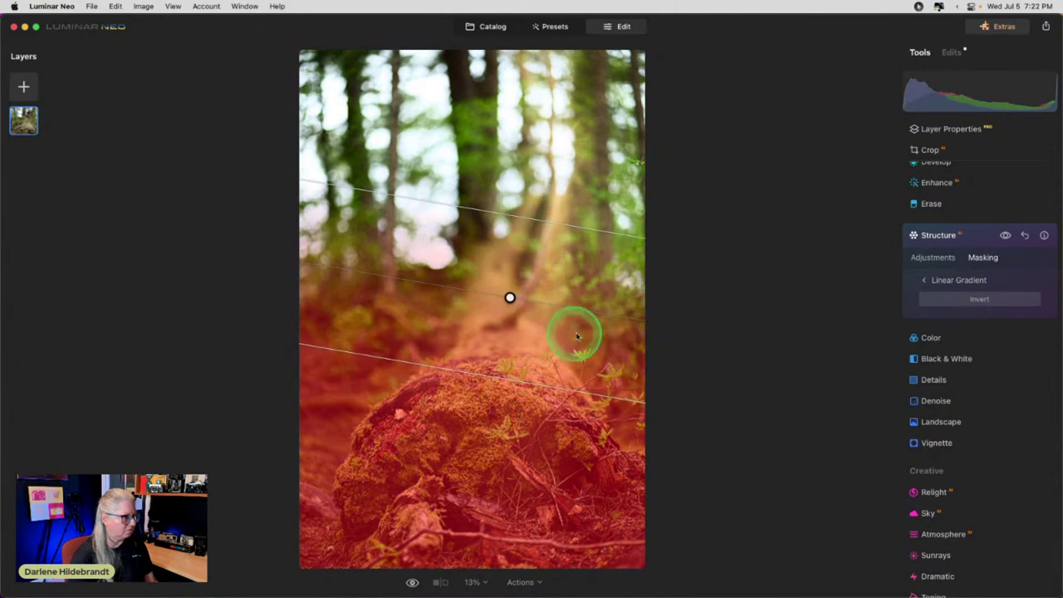
left_click_drag(590, 316, 502, 343)
left_click_drag(585, 309, 584, 342)
left_click_drag(502, 343, 495, 364)
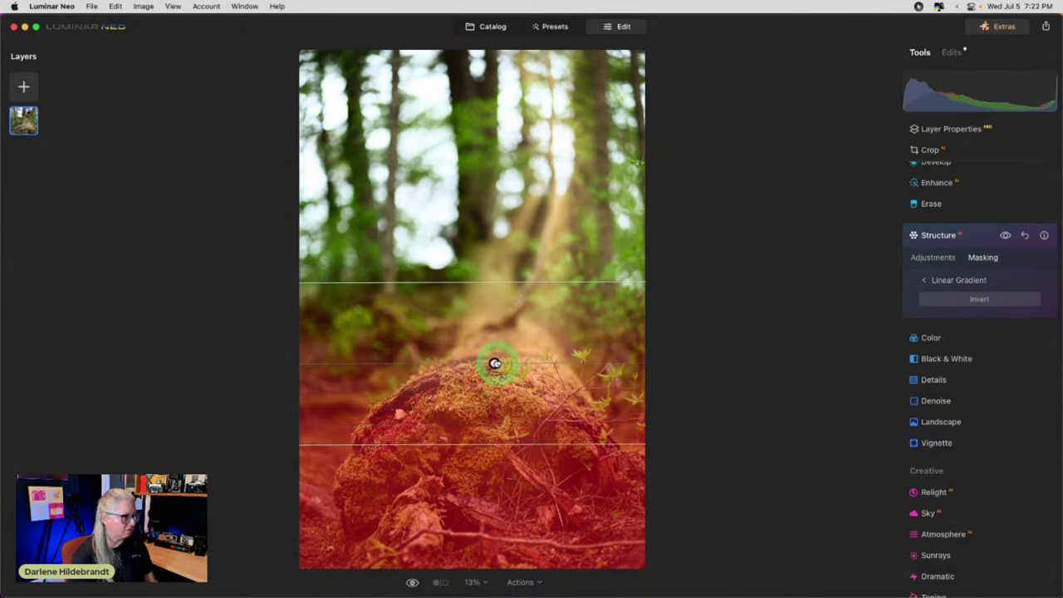
left_click(952, 259)
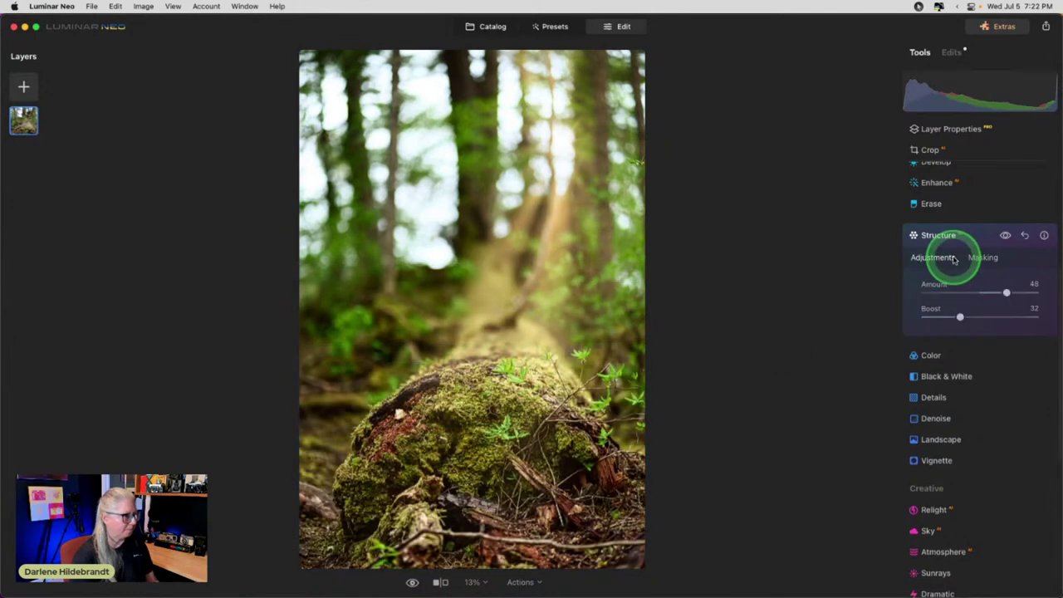
left_click(1009, 239)
left_click(1005, 237)
left_click(1005, 236)
Erase Structure from the bottom of the log with a strength-62, size-148 brush
left_click(980, 258)
left_click(933, 282)
left_click(1009, 300)
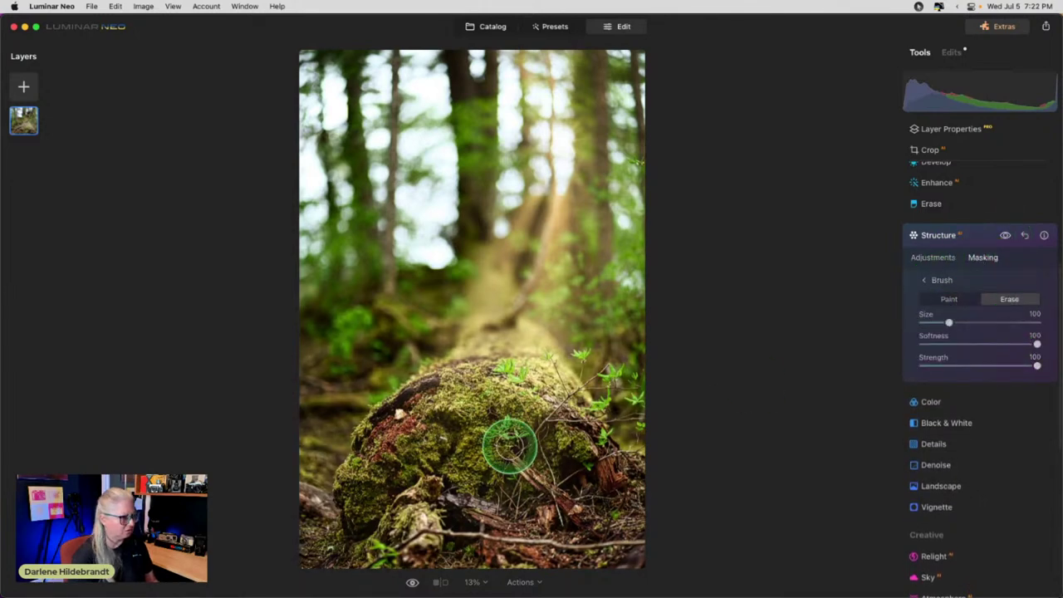
left_click(1001, 366)
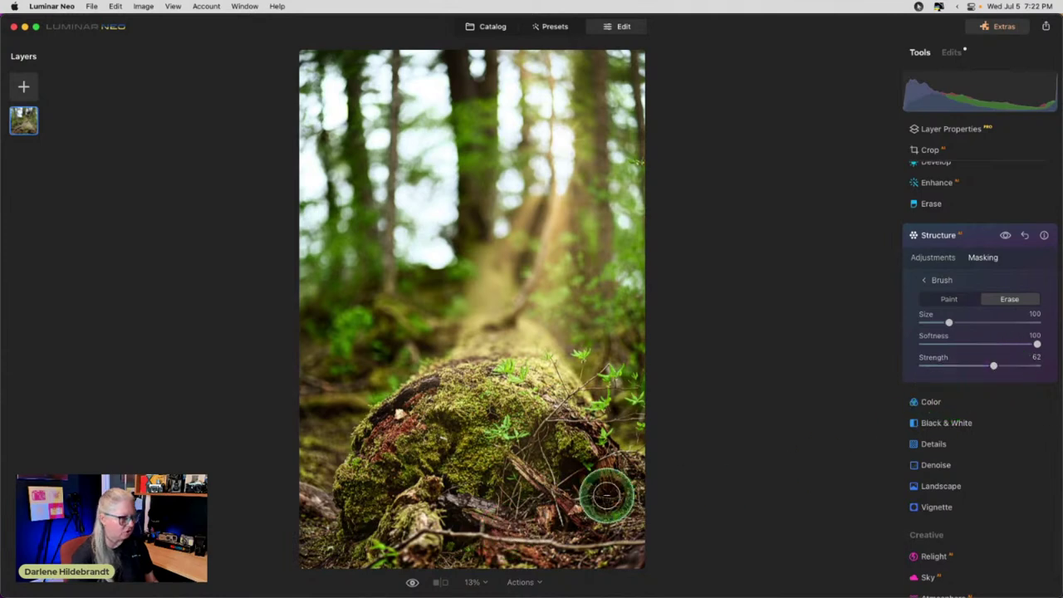
key("]")
mouse_move(581, 532)
left_mouse_down()
mouse_move(653, 504)
mouse_move(495, 544)
mouse_move(609, 541)
mouse_move(559, 551)
mouse_move(368, 557)
mouse_move(309, 541)
mouse_move(322, 490)
mouse_move(418, 552)
mouse_move(624, 531)
mouse_move(414, 550)
mouse_move(619, 546)
left_mouse_up()
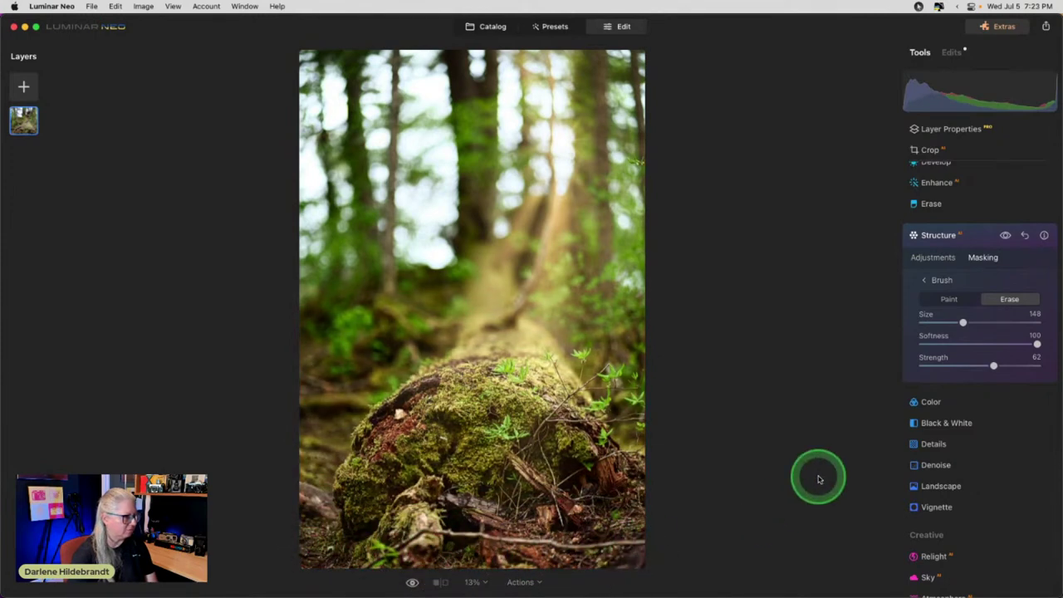
left_click(940, 257)
Zoom in on the mossy log and compare the photo with and without Structure
left_click(1005, 236)
left_click(1005, 236)
key("super+equal")
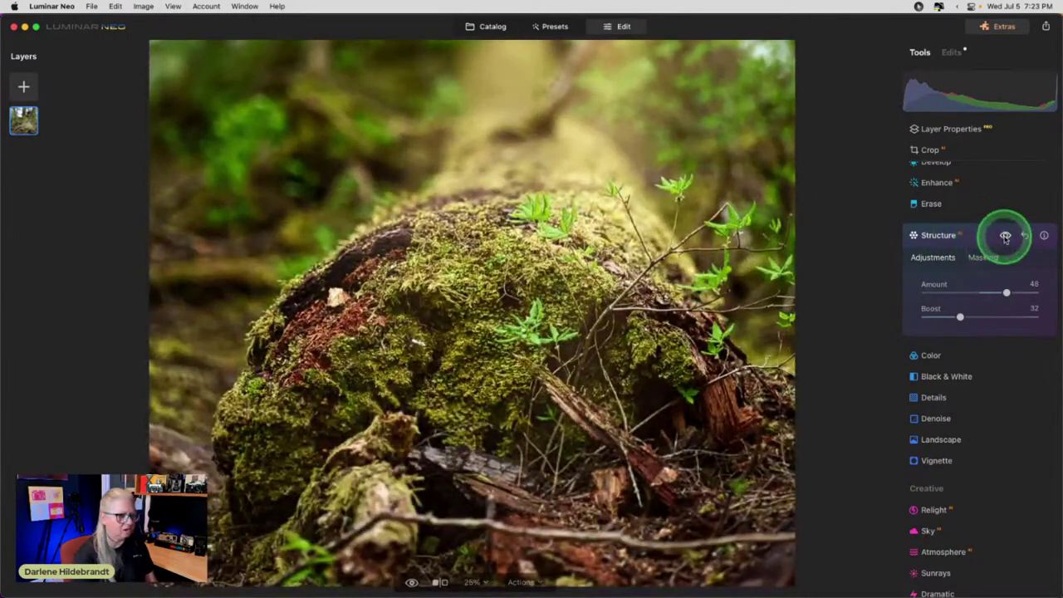
left_click(1005, 236)
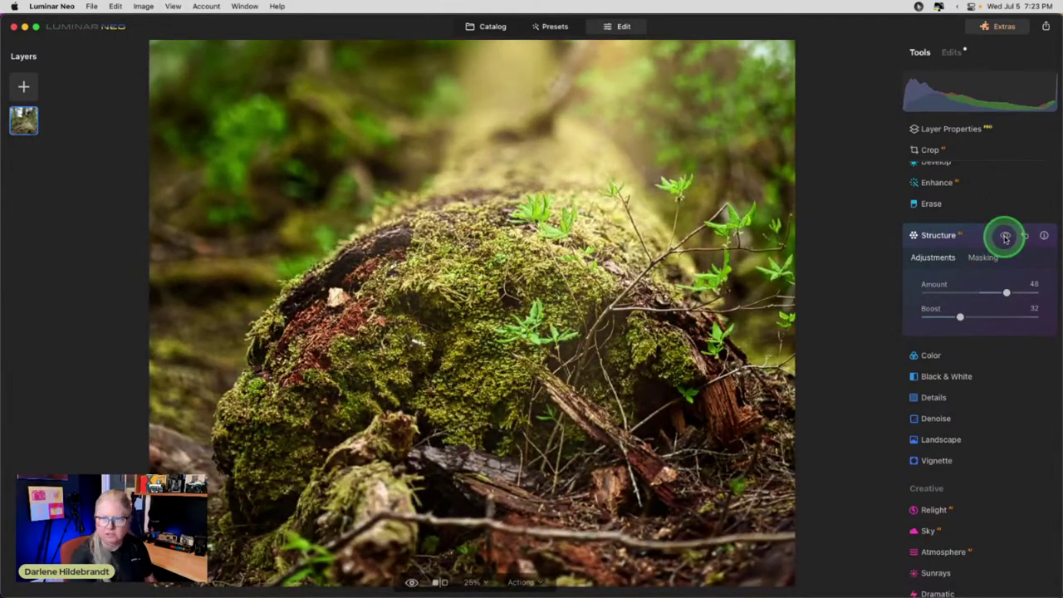
left_click(1005, 236)
left_click(1005, 236)
left_click(1005, 236)
left_click(1005, 236)
Brush-erase more Structure from the blurred background using a size-196 brush
left_click(984, 254)
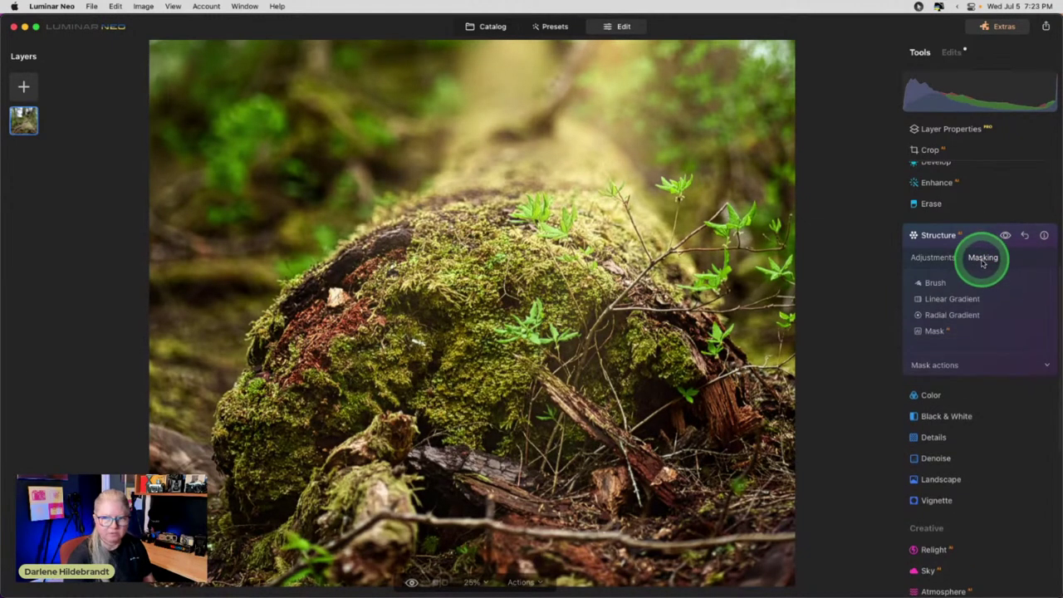
left_click(936, 283)
left_click(1007, 299)
left_click_drag(1035, 365, 994, 366)
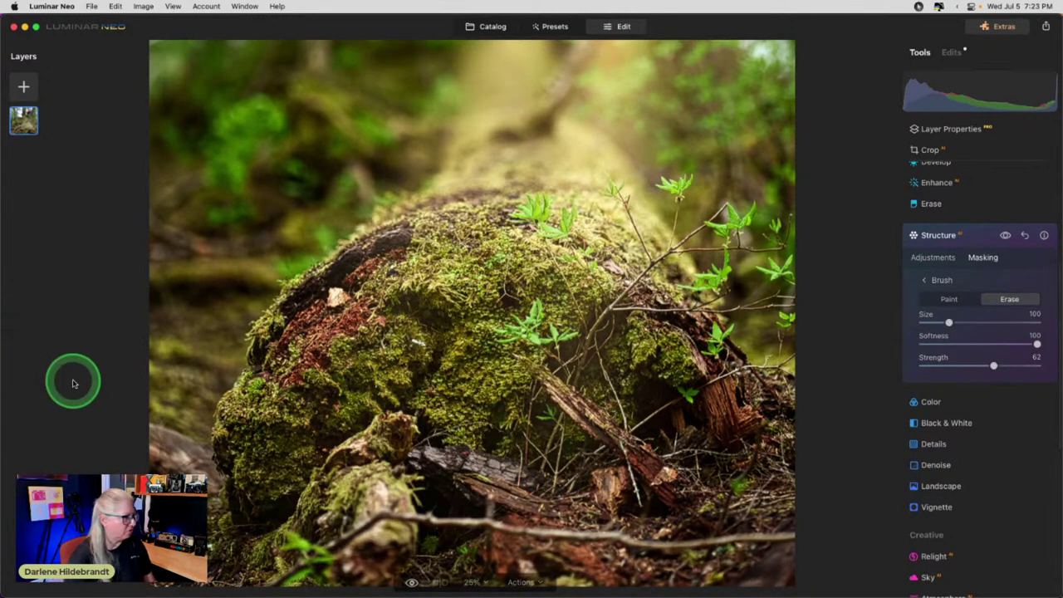
mouse_move(157, 320)
left_mouse_down()
mouse_move(251, 313)
mouse_move(280, 240)
mouse_move(224, 315)
mouse_move(219, 217)
mouse_move(176, 269)
mouse_move(165, 253)
mouse_move(180, 215)
mouse_move(418, 155)
mouse_move(234, 190)
mouse_move(204, 213)
left_mouse_up()
key("bracketright")
key("bracketright")
key("bracketright")
key("bracketright")
key("bracketright")
mouse_move(189, 305)
left_mouse_down()
mouse_move(167, 457)
mouse_move(172, 188)
mouse_move(230, 149)
mouse_move(419, 150)
mouse_move(211, 163)
mouse_move(177, 299)
left_mouse_up()
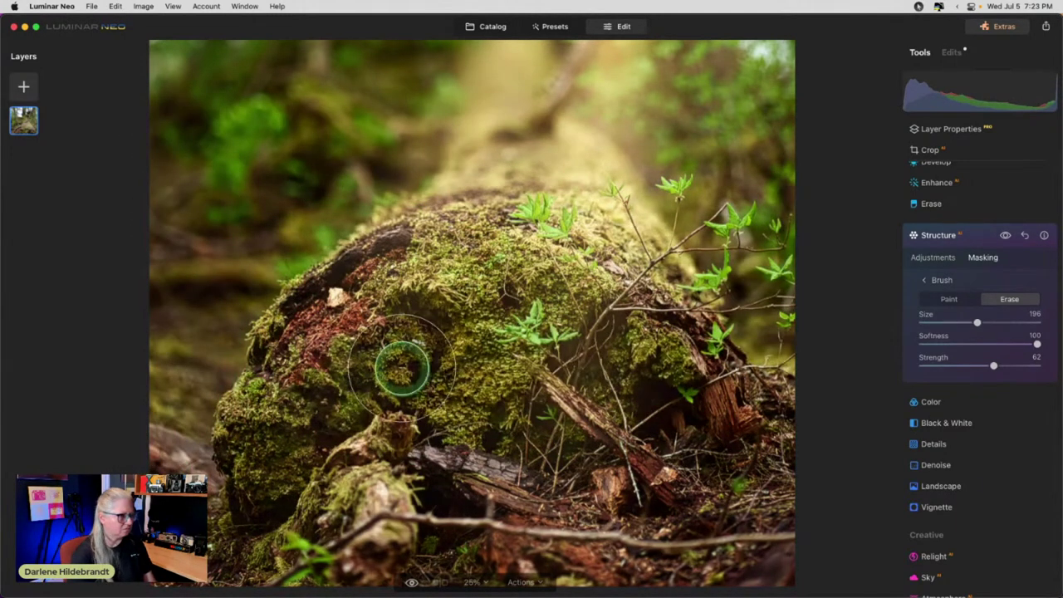
left_click(934, 258)
Compare with and without Structure, then collapse the Structure tool
left_click(1005, 237)
left_click(1005, 237)
left_click(1005, 236)
left_click(970, 238)
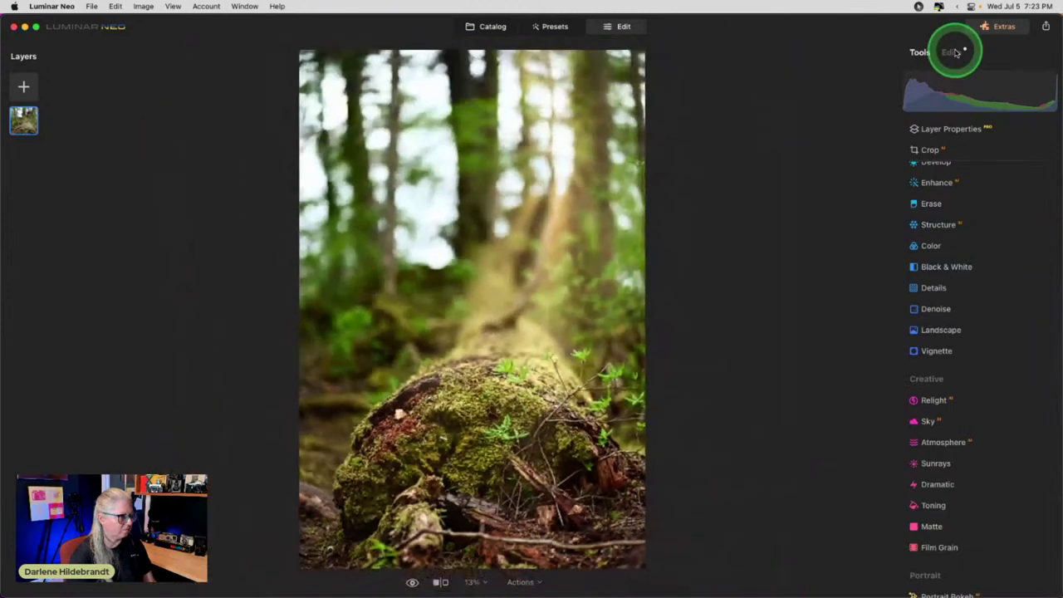
Fit the photo to view, open Color, and try then reset a -15 saturation
left_click(973, 246)
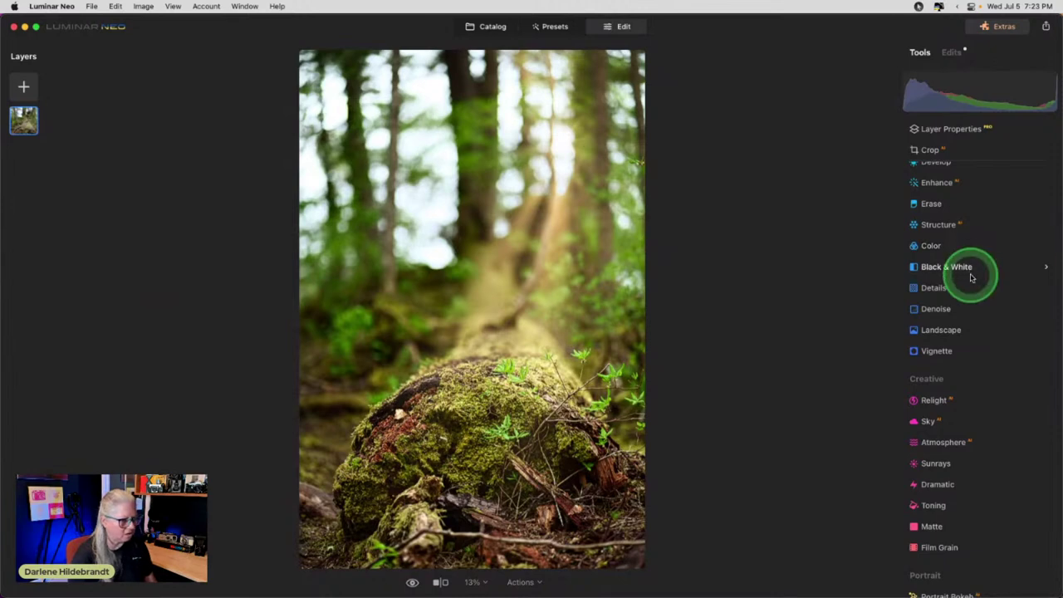
scroll(969, 330, "up", 3)
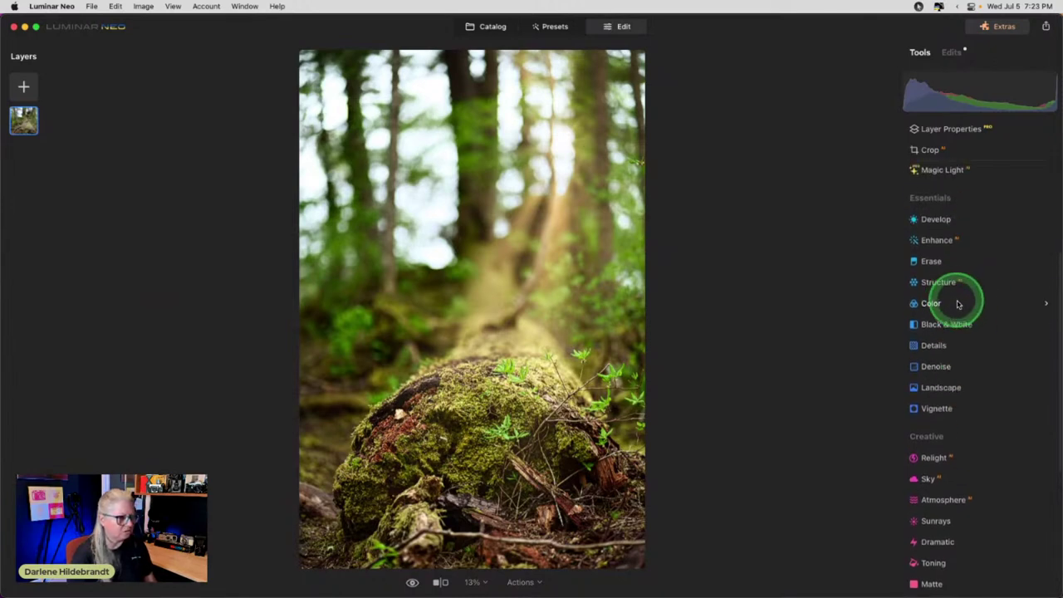
left_click(958, 304)
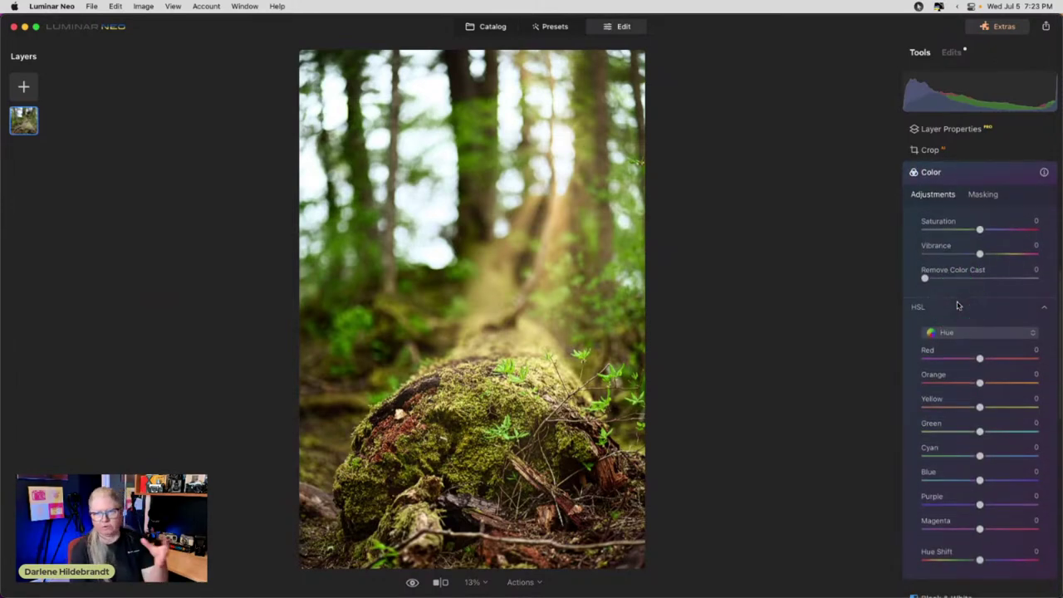
left_click(974, 239)
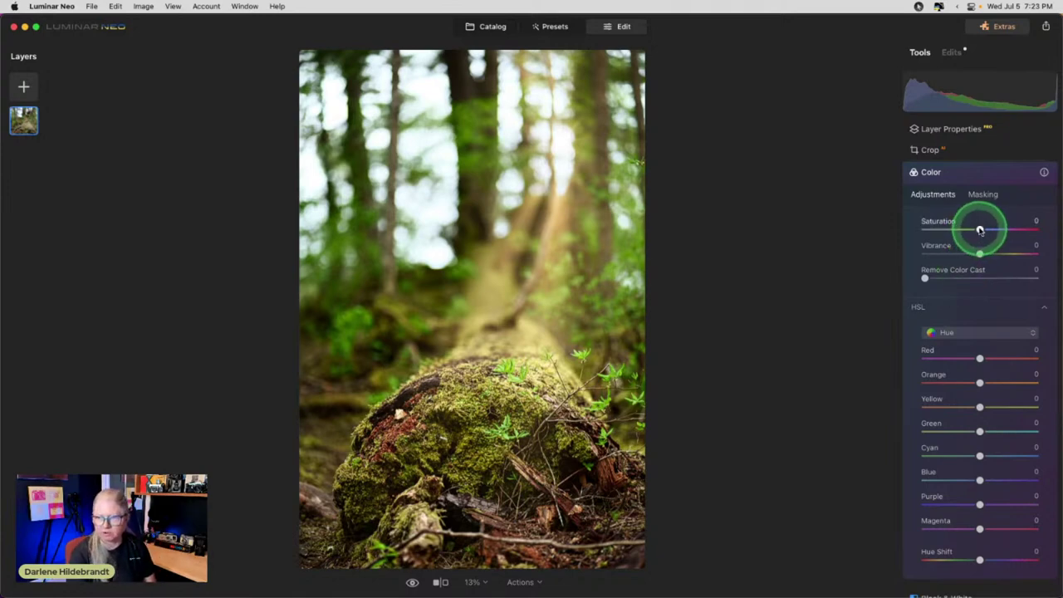
left_click_drag(974, 230, 971, 231)
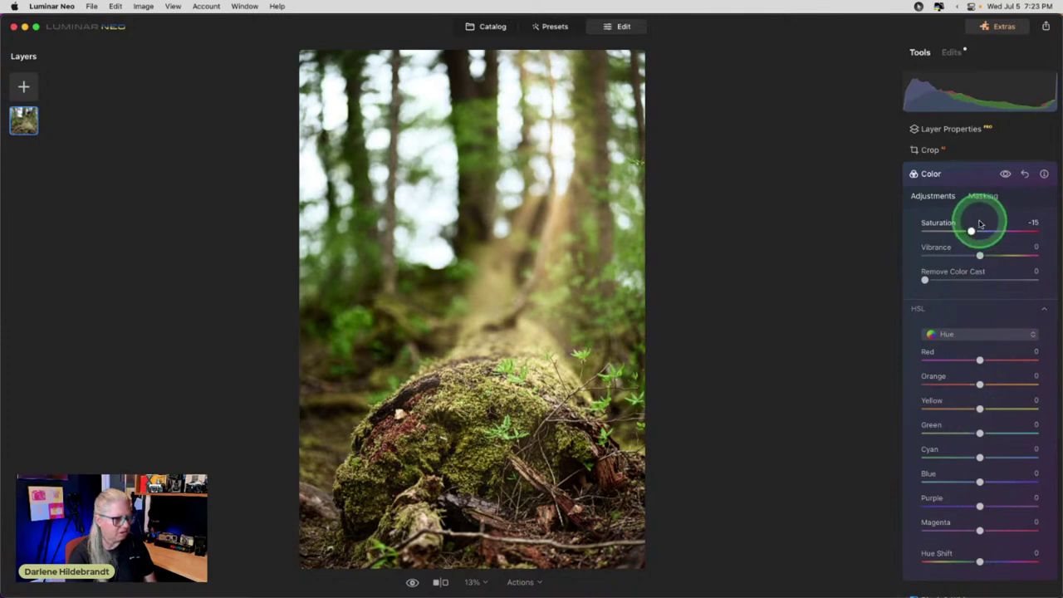
double_click(973, 231)
Desaturate the greens in HSL Saturation and shift the HSL yellow hue to -6
left_click(966, 333)
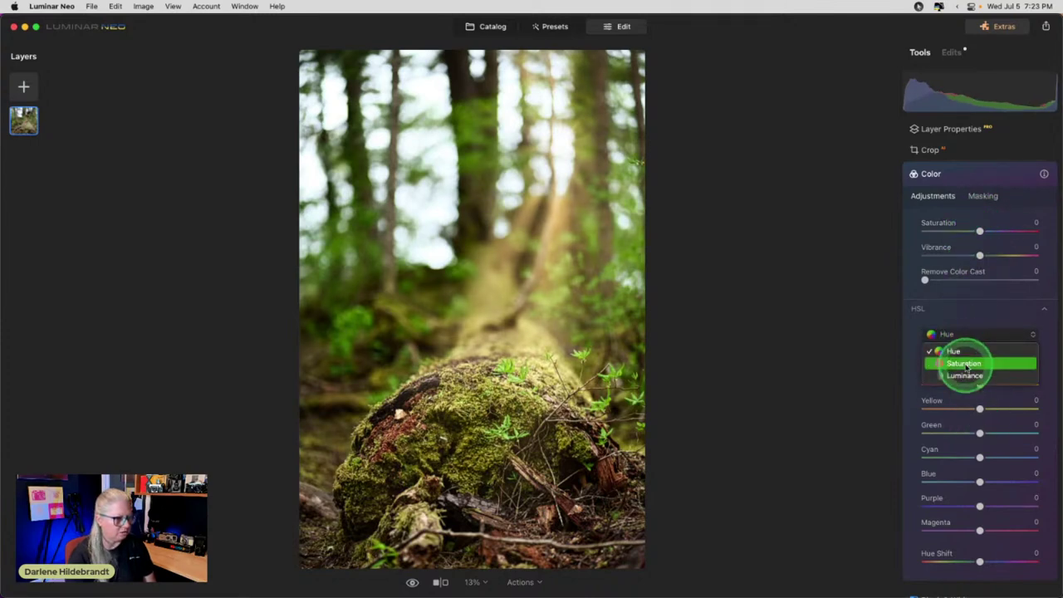
key("Return")
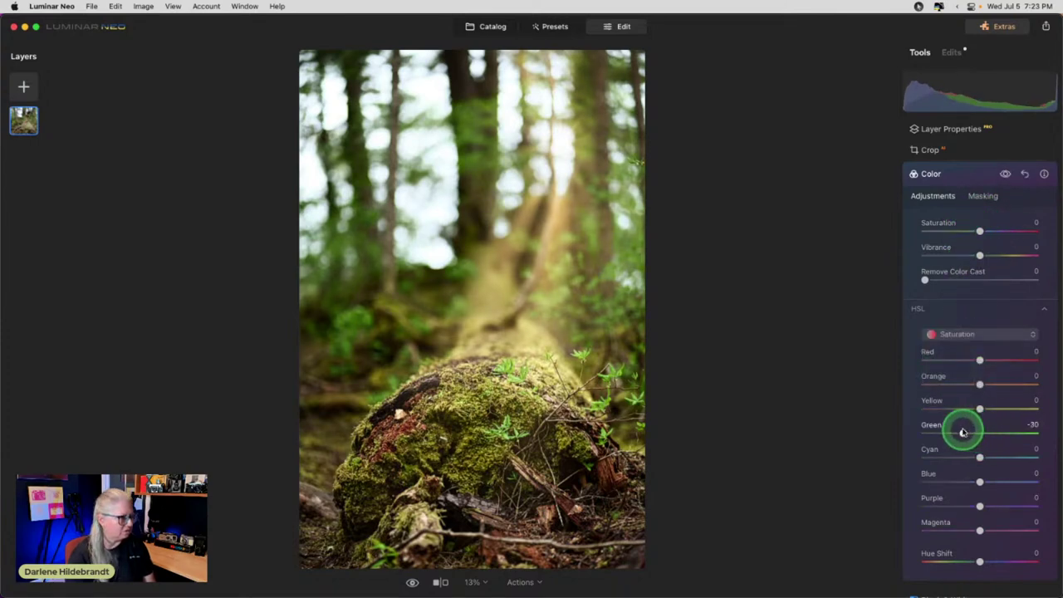
left_click_drag(963, 432, 964, 431)
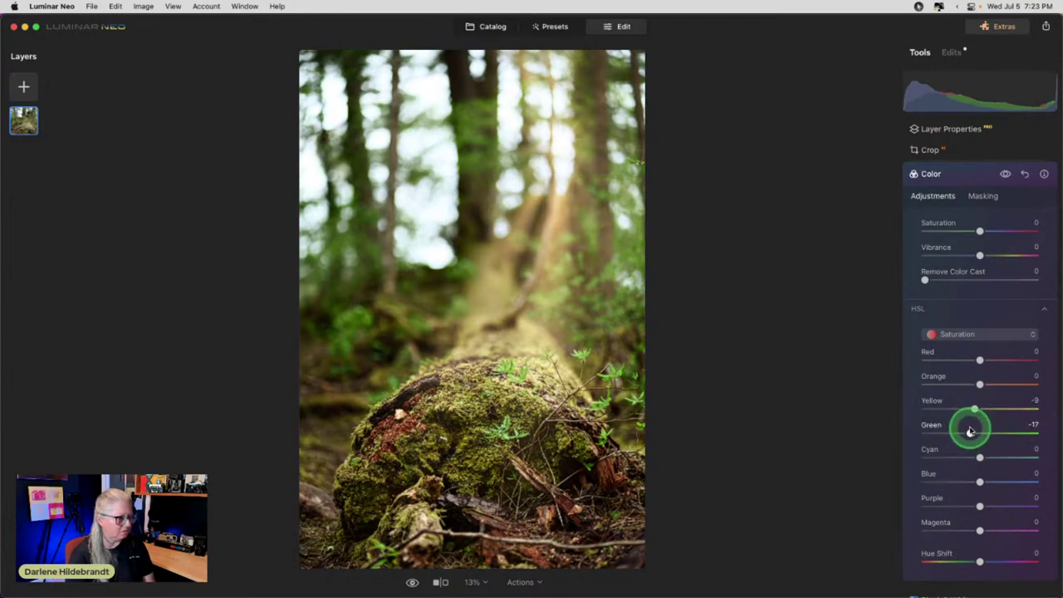
left_click(952, 334)
left_click(947, 351)
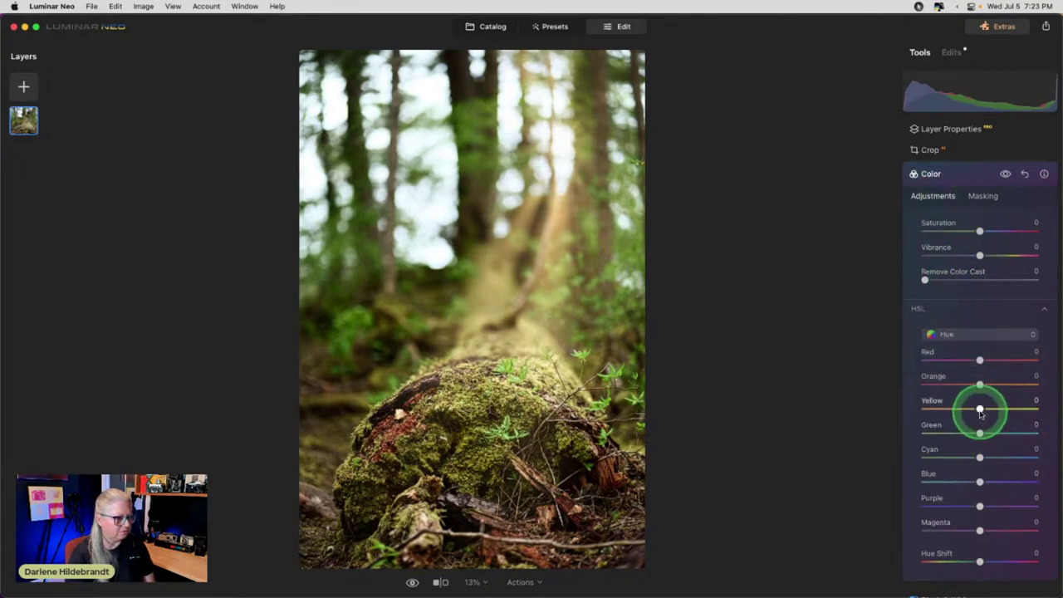
left_click_drag(980, 408, 975, 409)
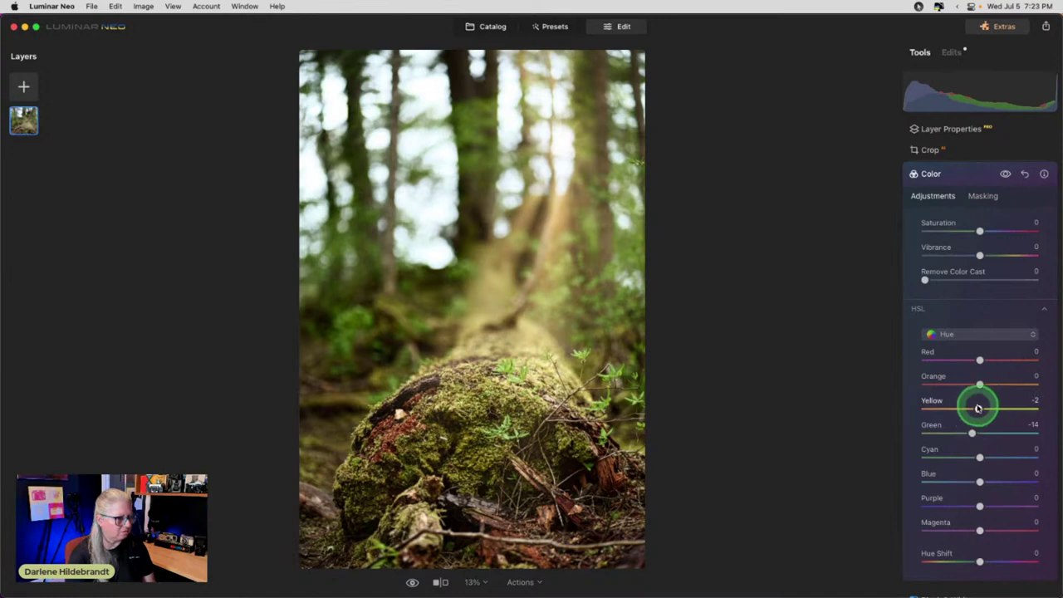
Confine Color to the upper image with a linear gradient mask and compare on/off
left_click(982, 196)
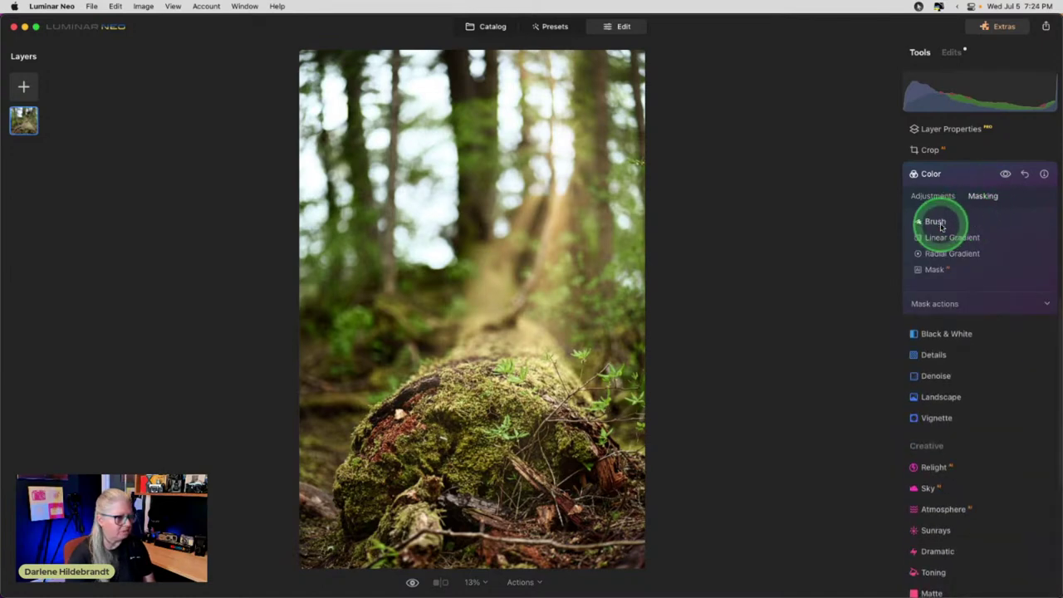
left_click(918, 224)
left_click_drag(490, 292, 498, 366)
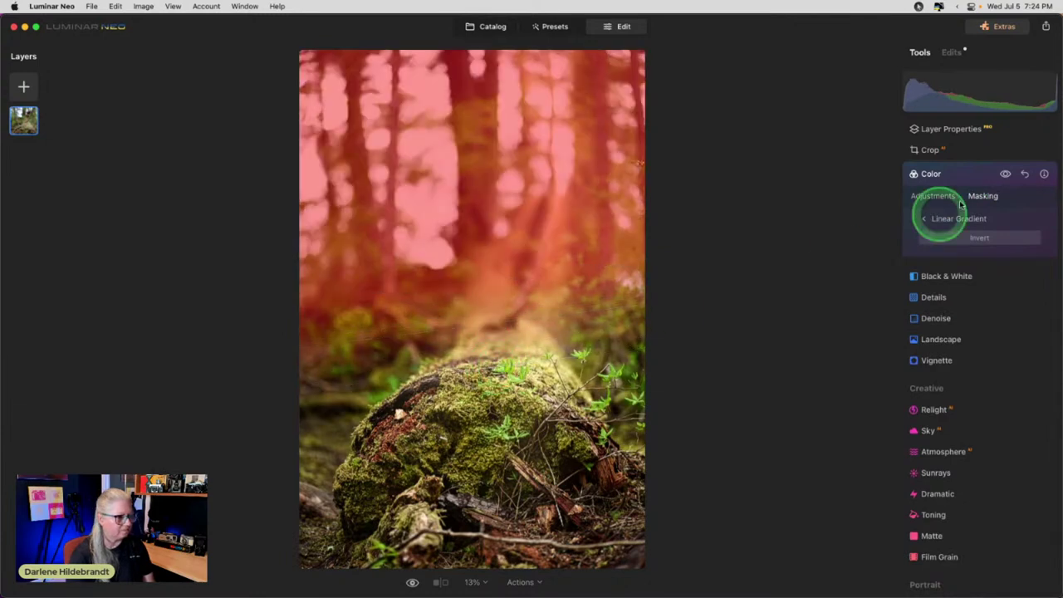
left_click(934, 196)
left_click(1005, 176)
left_click(1005, 176)
left_click(1005, 176)
left_click(1005, 176)
left_click(1005, 176)
left_click(1005, 176)
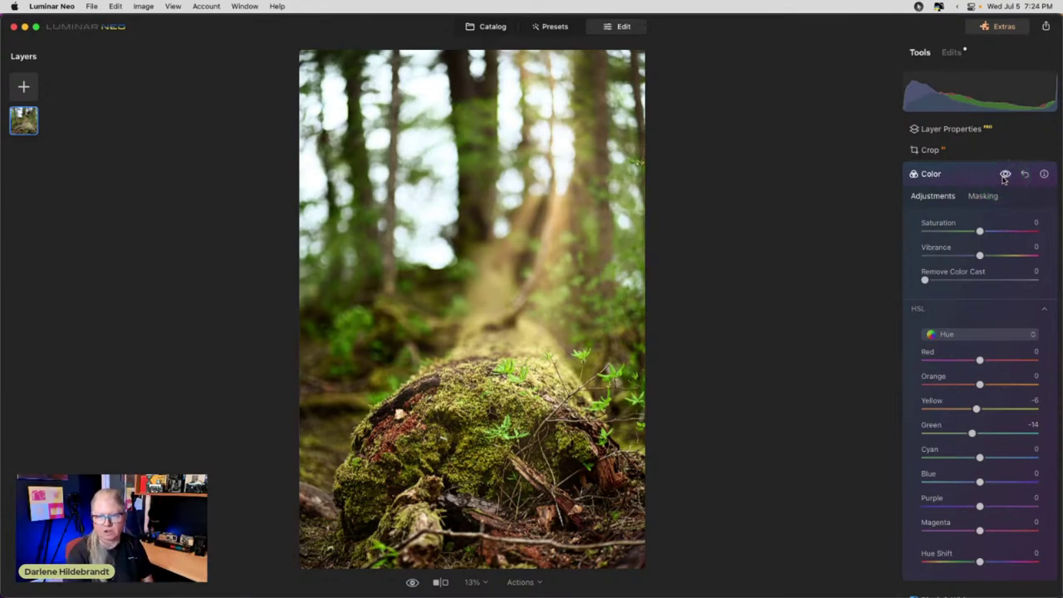
left_click(972, 176)
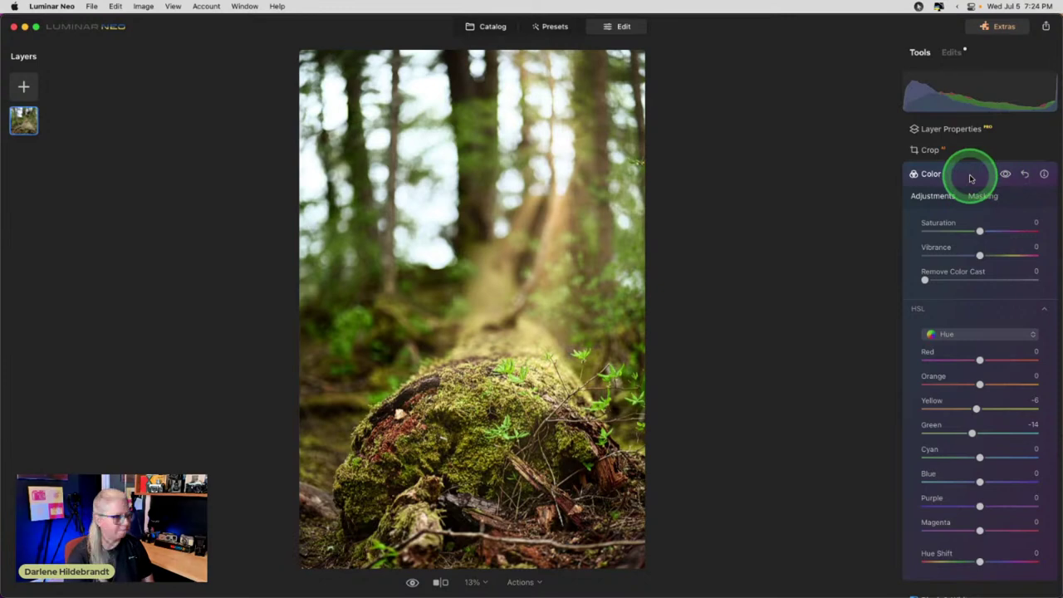
Close Color and compare the edit against the unedited original
left_click(970, 177)
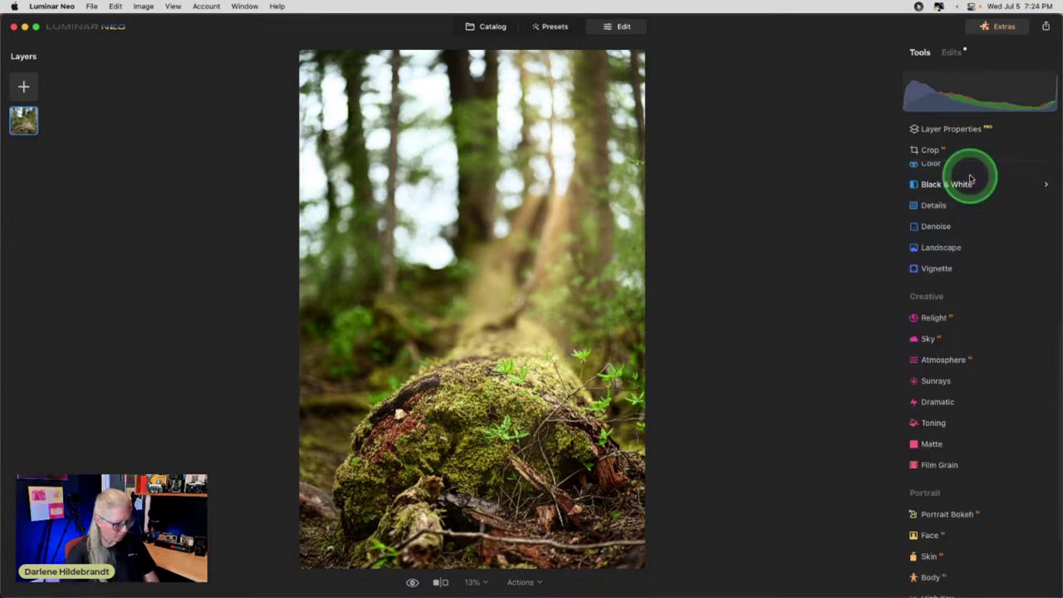
key("backslash")
key("backslash")
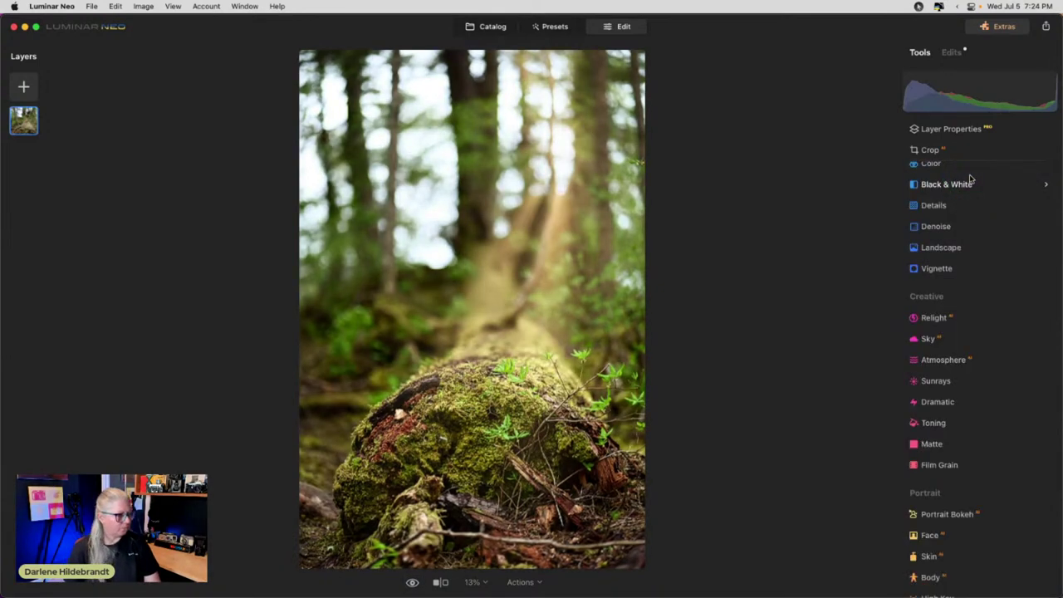
key("backslash")
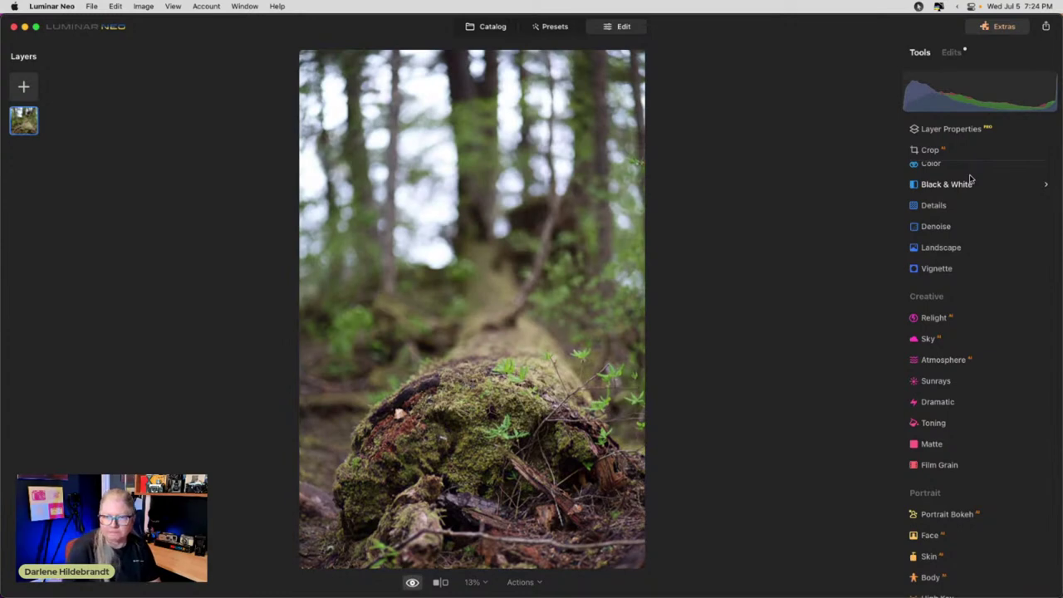
key("backslash")
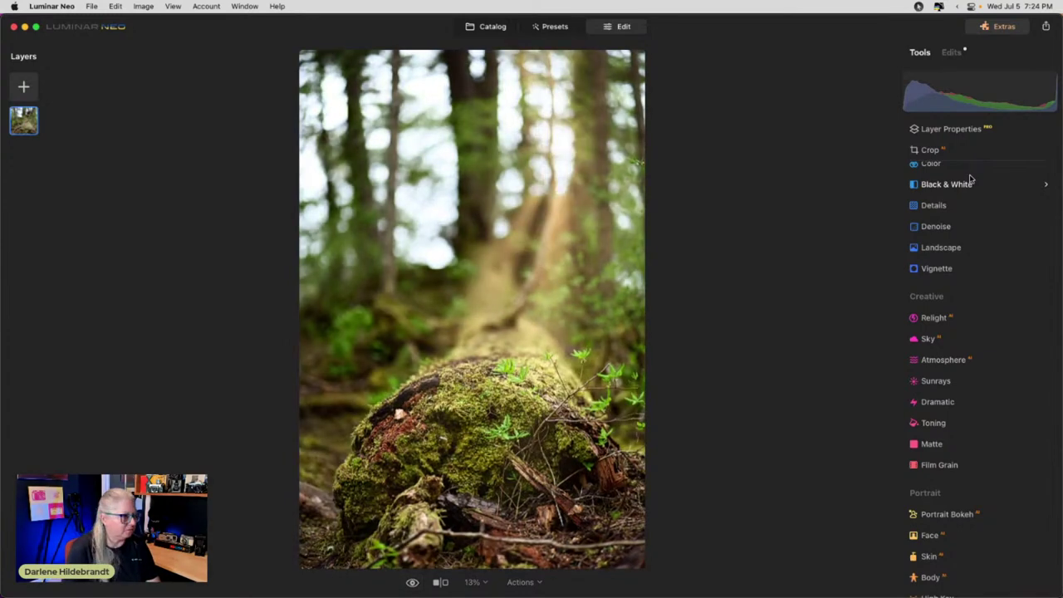
Move the Sunrays sun centre up into the bright treetop gap, then compare with the original
left_click(951, 52)
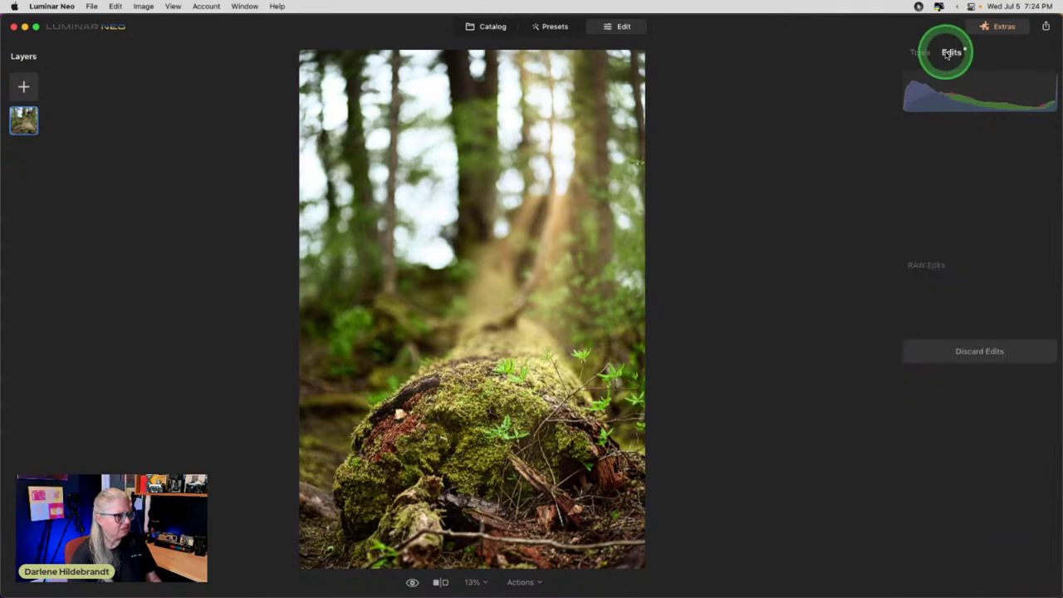
left_click(980, 368)
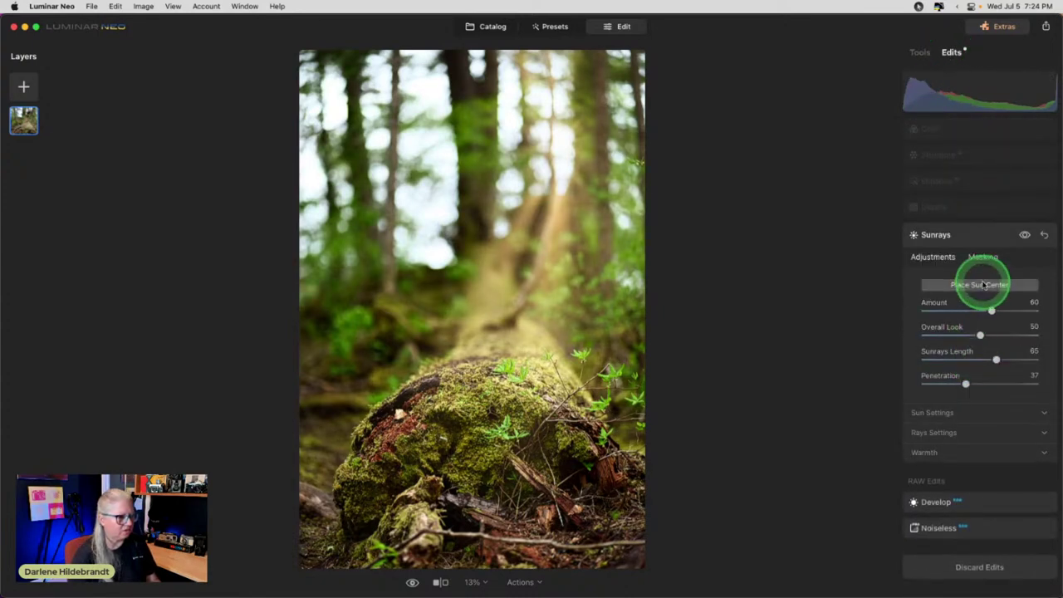
left_click(983, 285)
left_click(562, 140)
left_click_drag(560, 142, 513, 125)
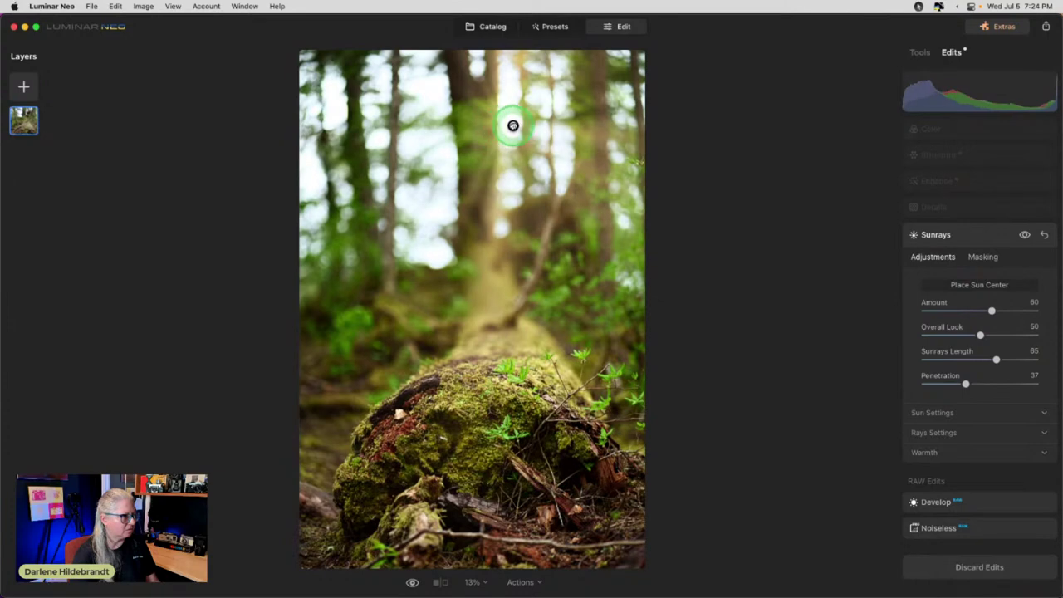
left_click(957, 285)
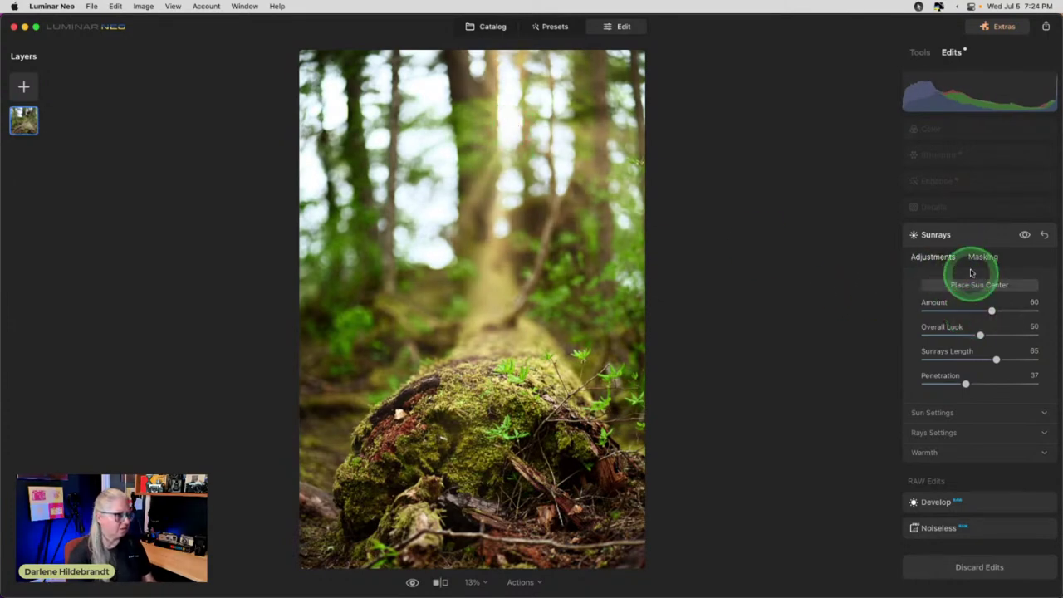
left_click(968, 234)
key("backslash")
key("backslash")
key("backslash")
key("backslash")
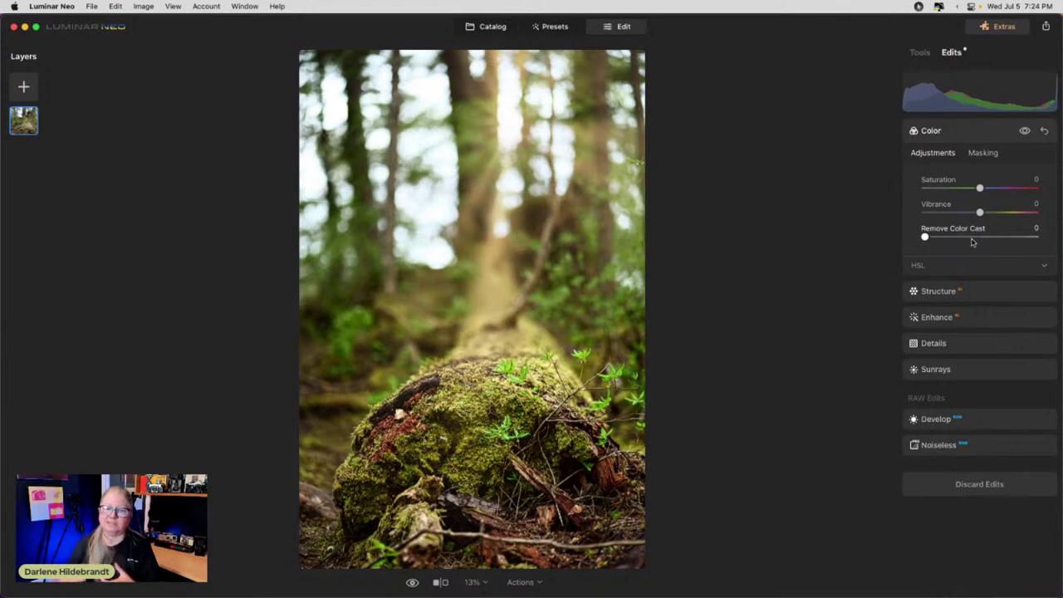
Switch to Lightroom Classic and view the 'Submit Your Photos' slide enlarged
left_click(1020, 266)
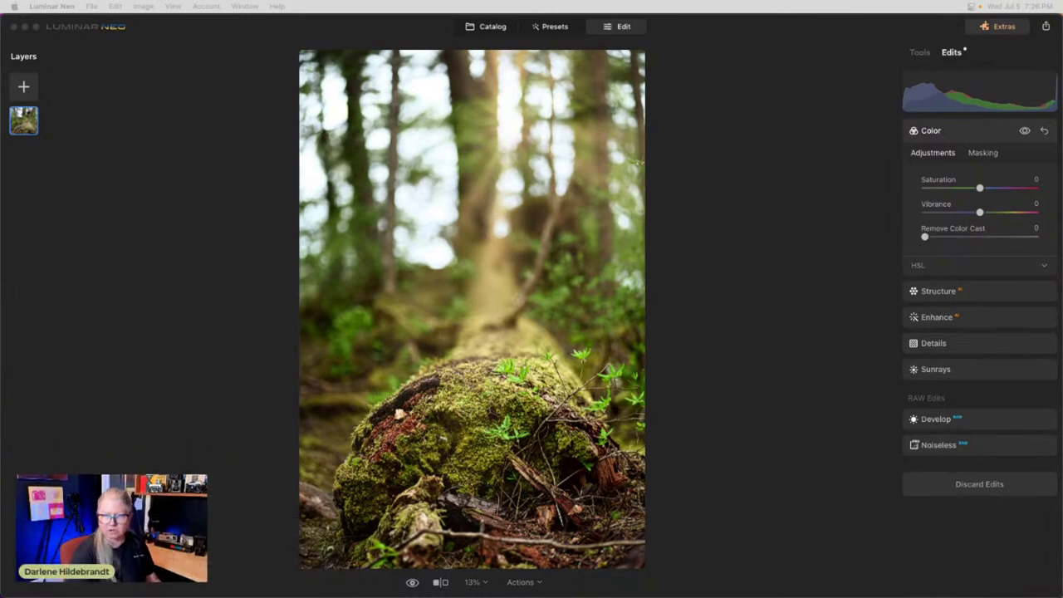
key("super+Tab")
double_click(648, 479)
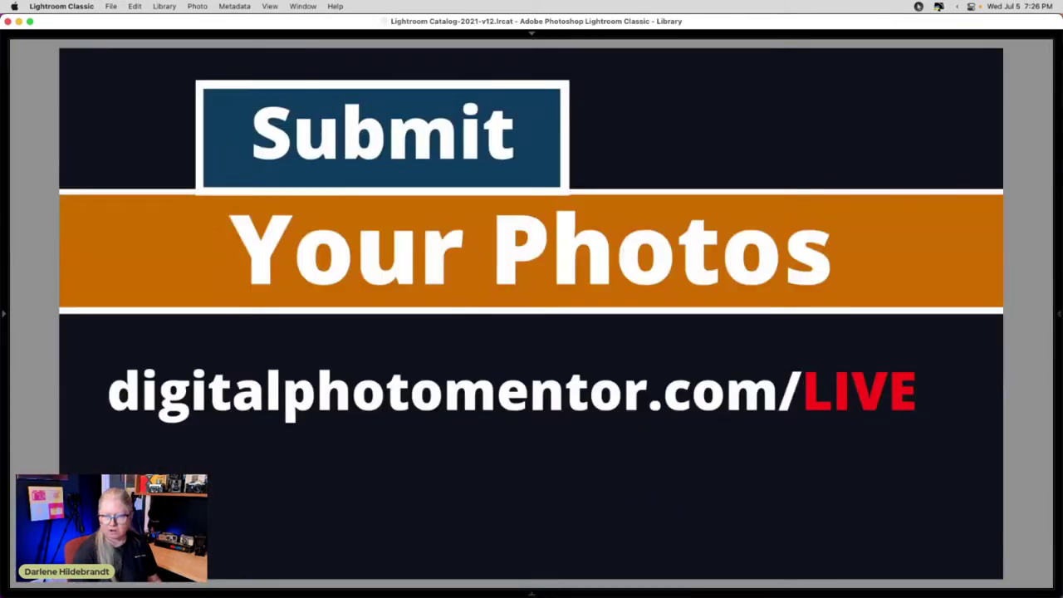